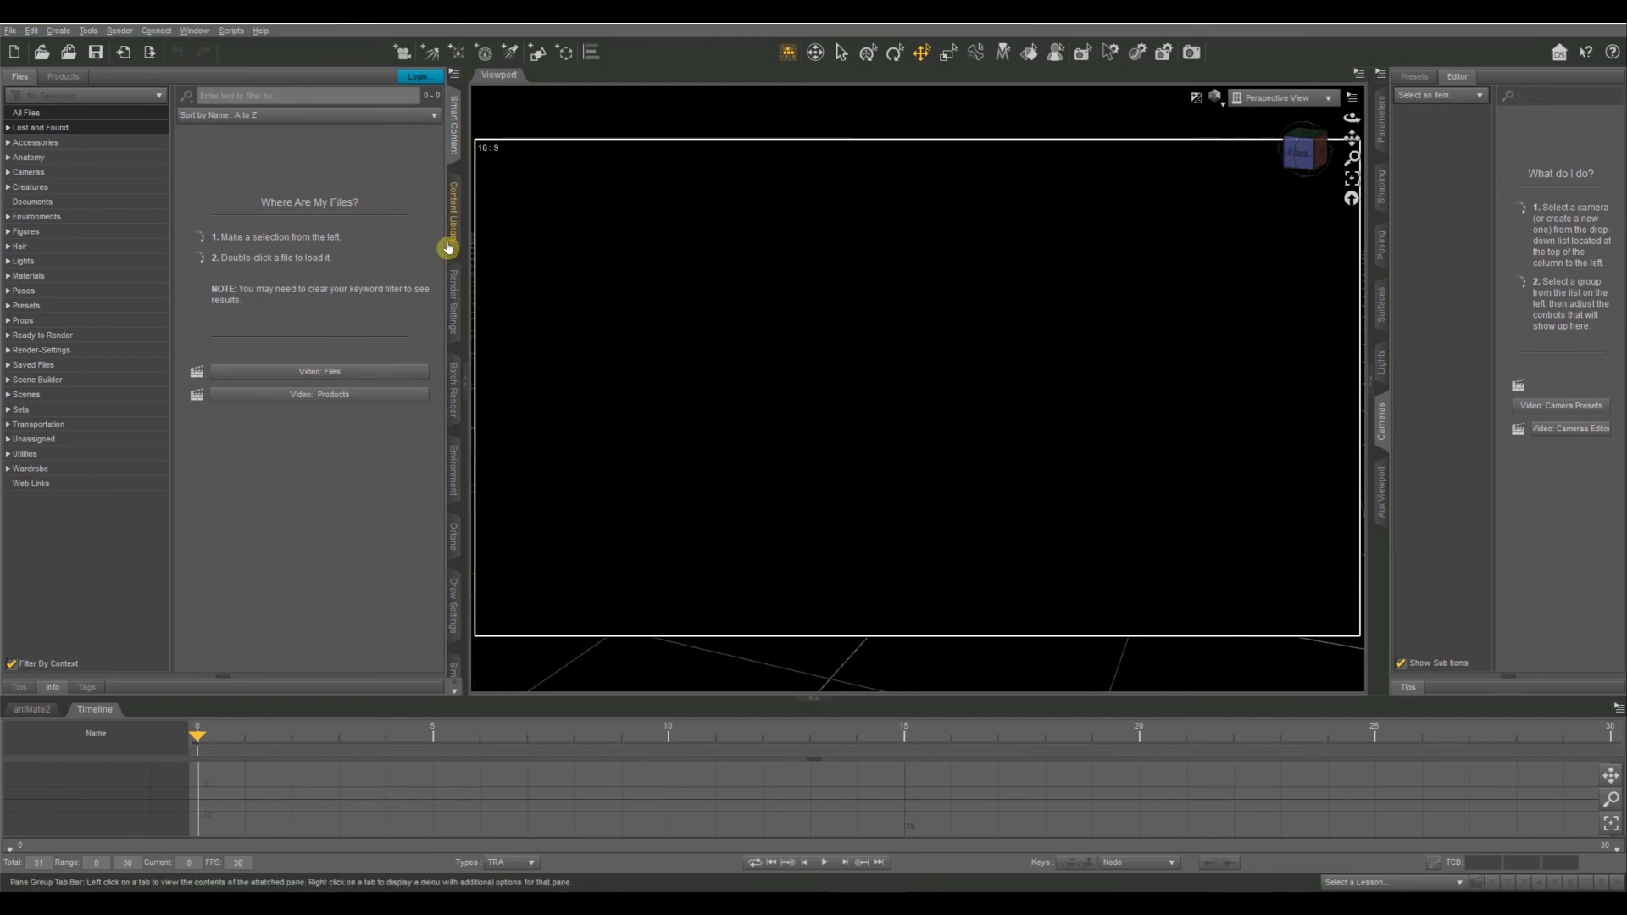
Step: Load the Old Barn environment into the scene and frame the barn's open front entrance from outside
left_click(40, 218)
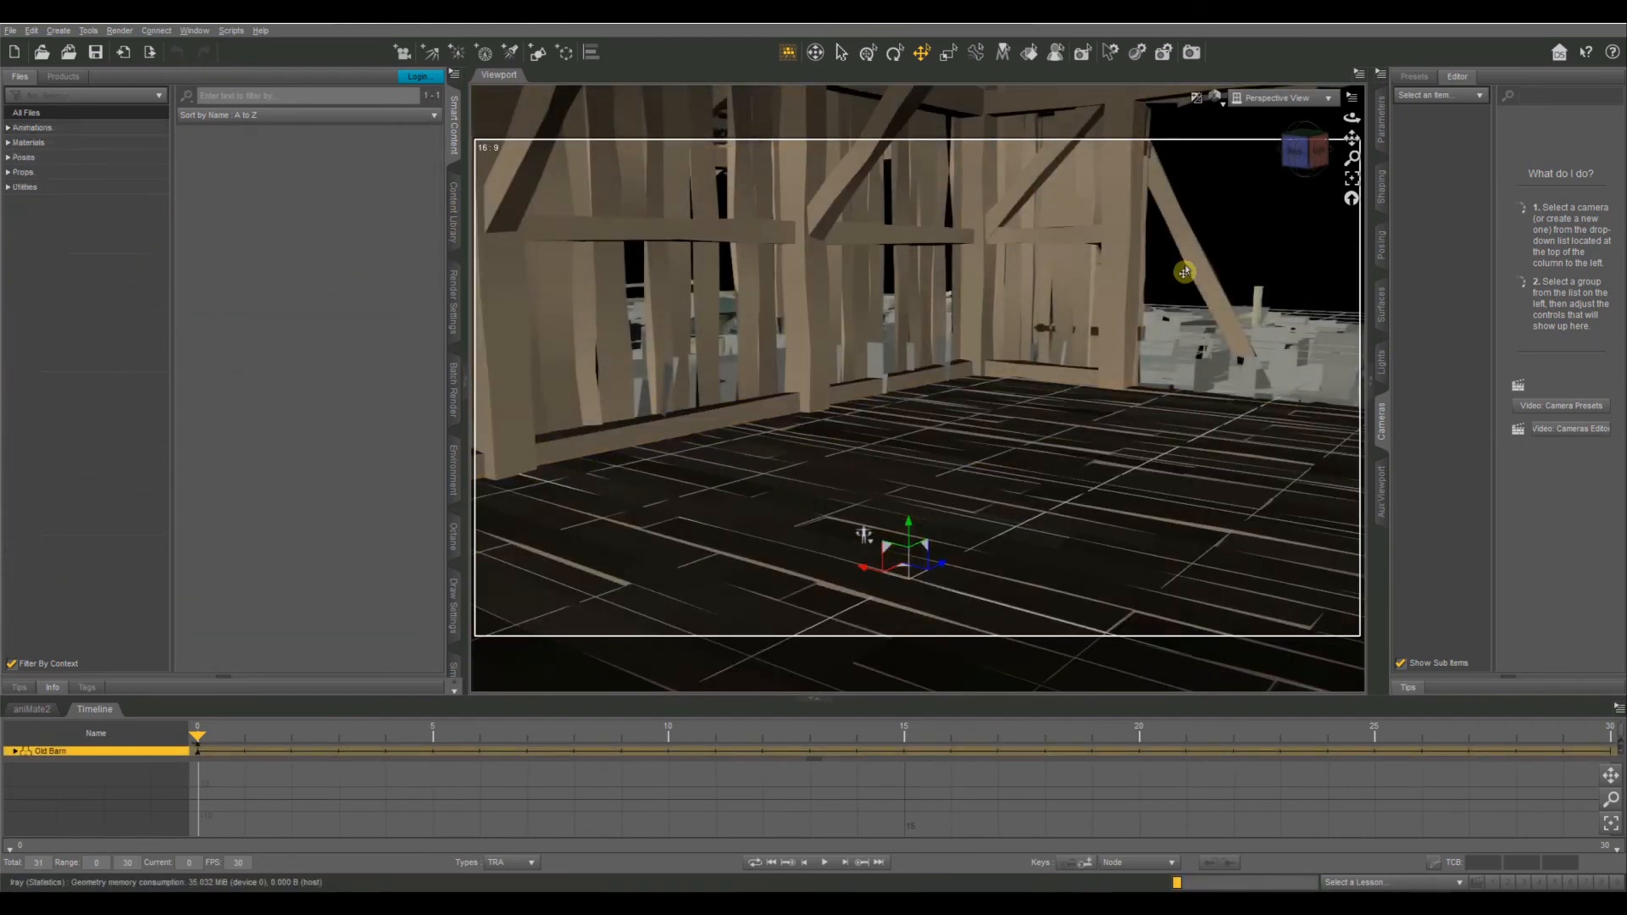
left_click(1311, 155)
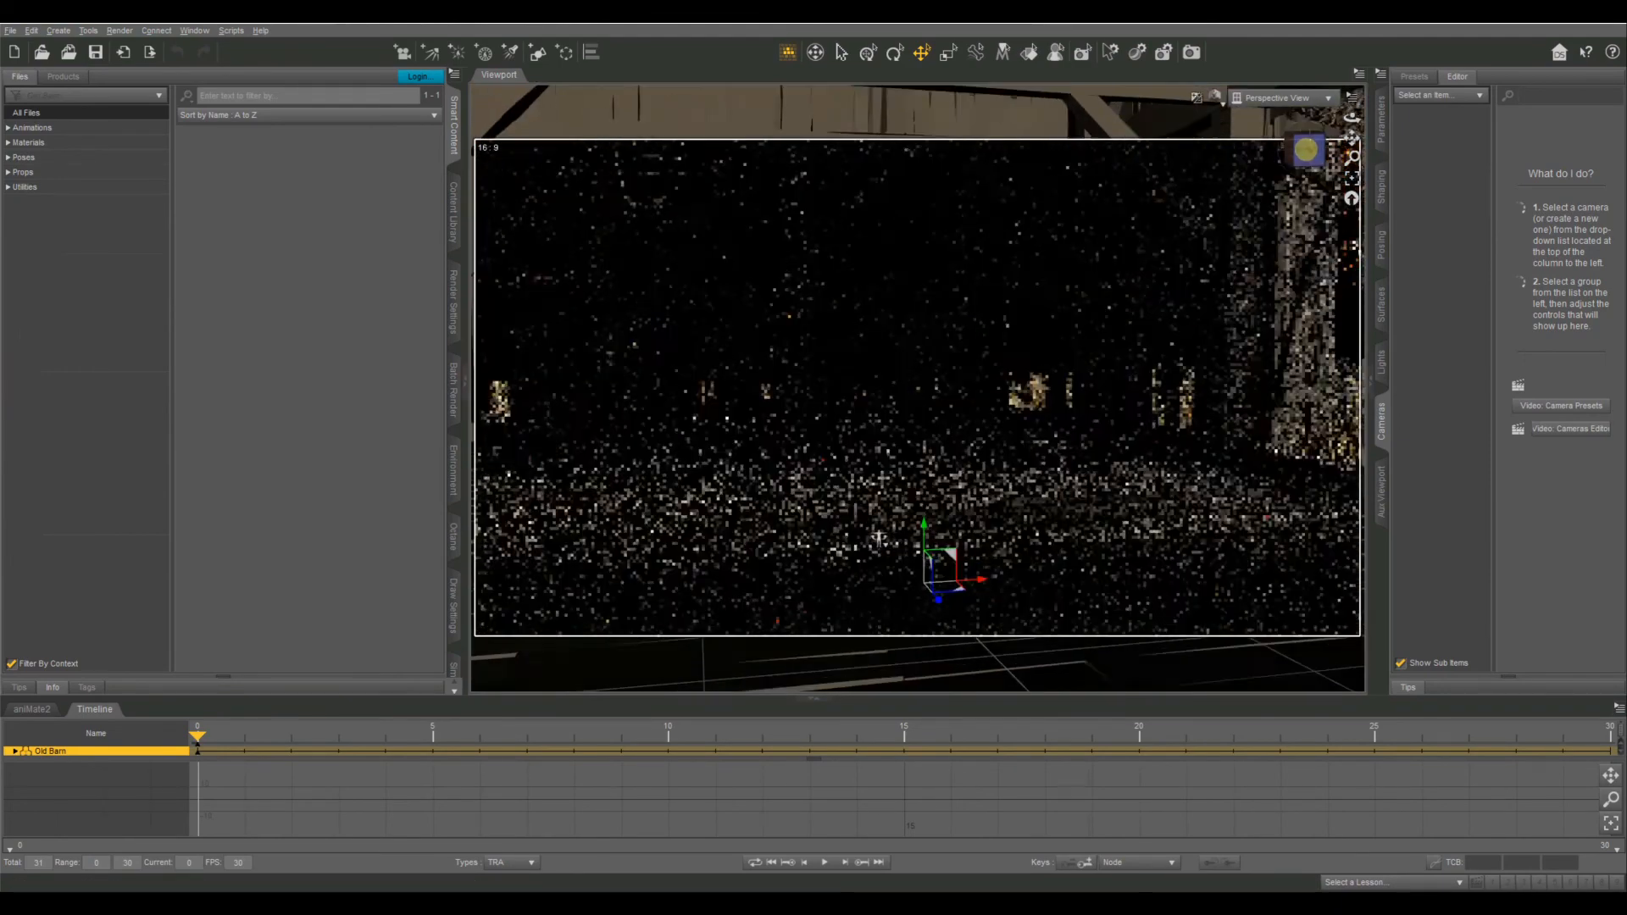
left_click(1306, 149)
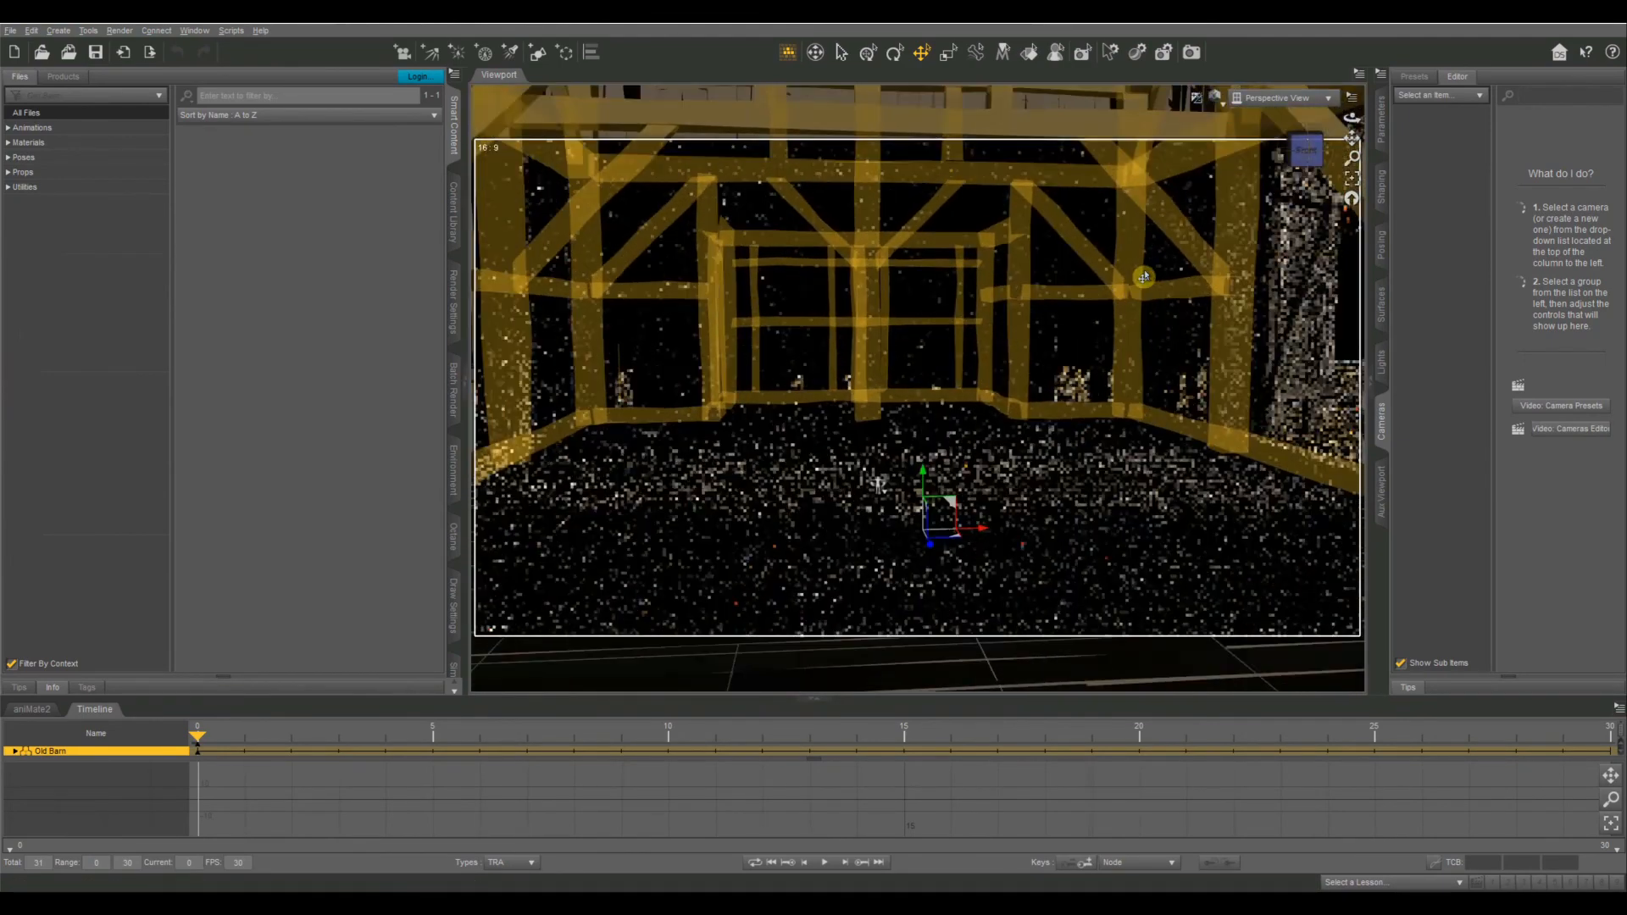
scroll(1144, 278, "up", 5)
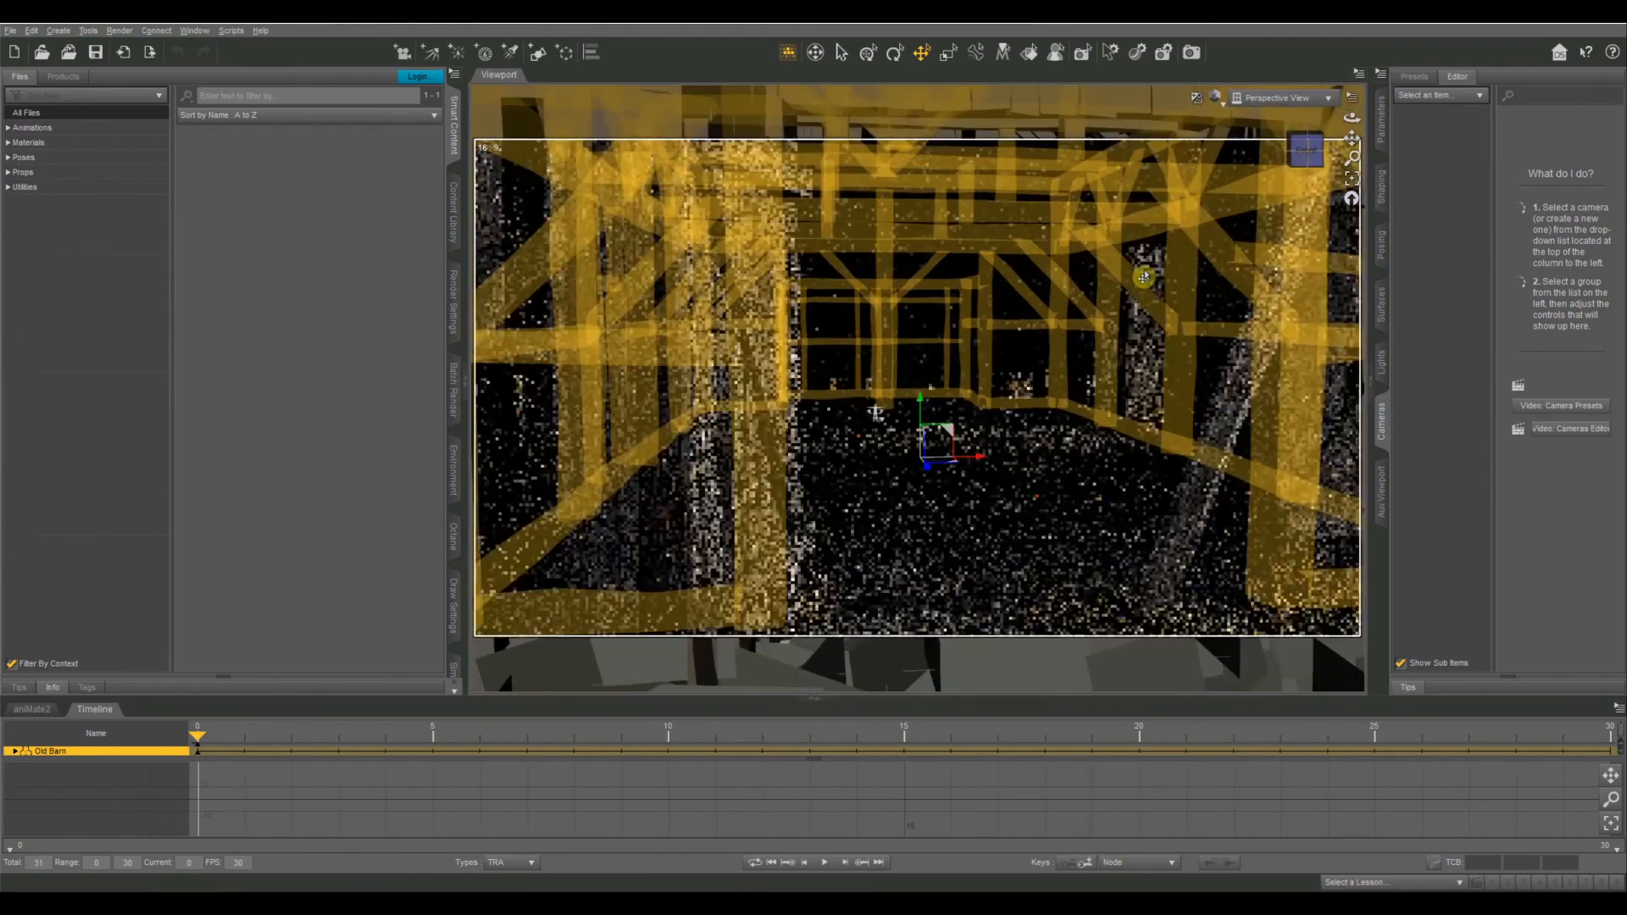
scroll(1144, 277, "down", 1)
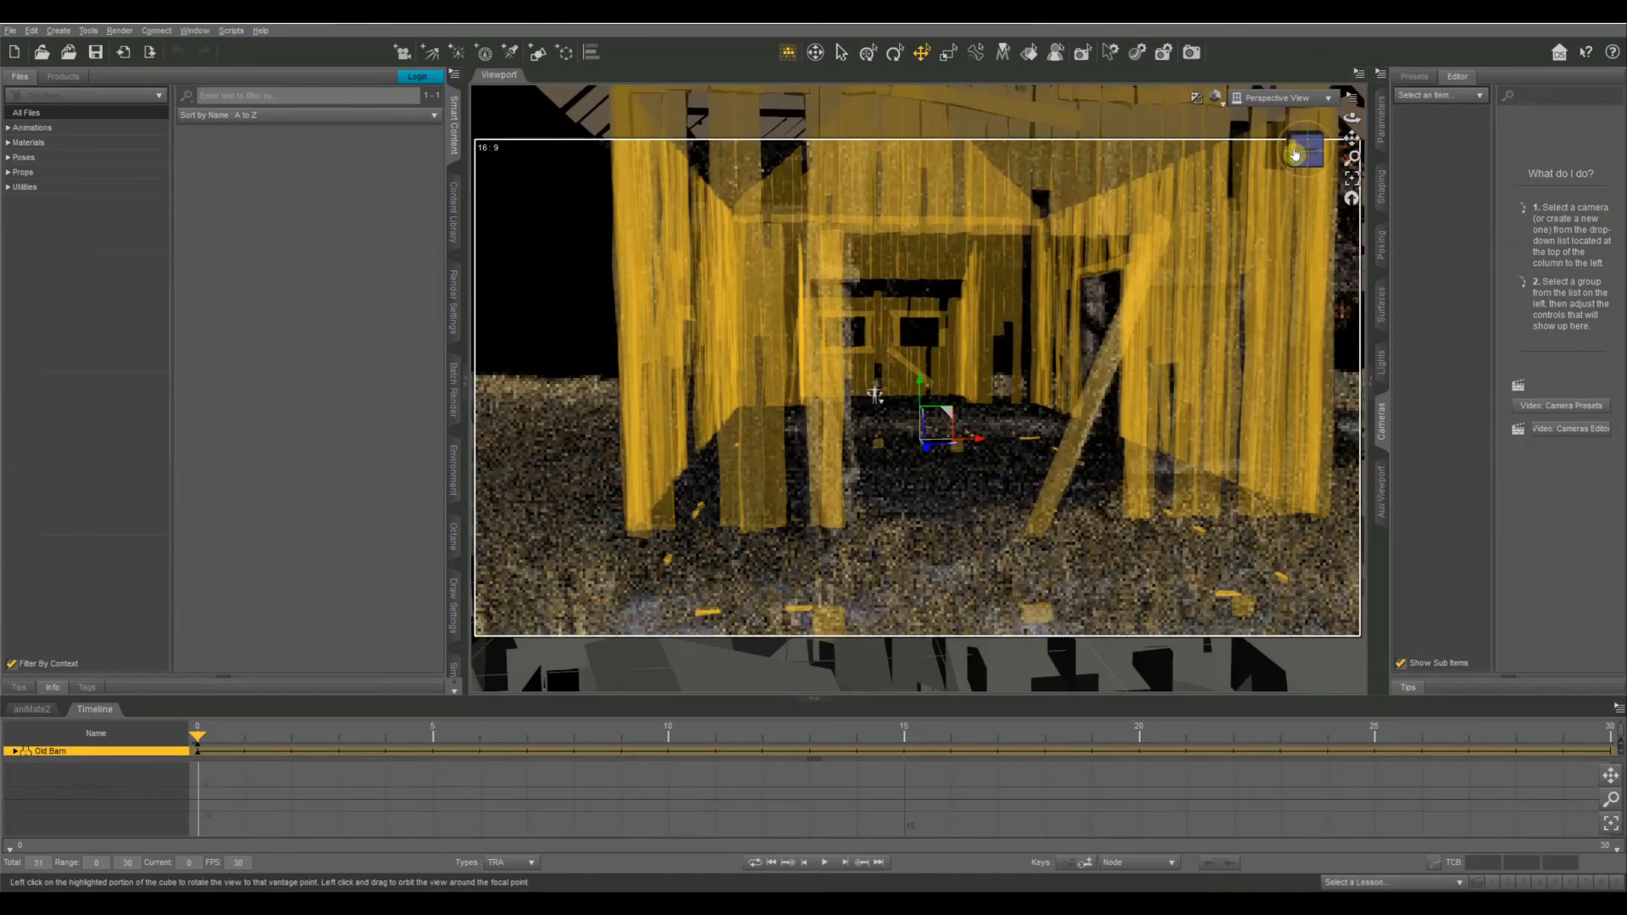
left_click_drag(1354, 137, 1356, 134)
left_click_drag(865, 394, 811, 396)
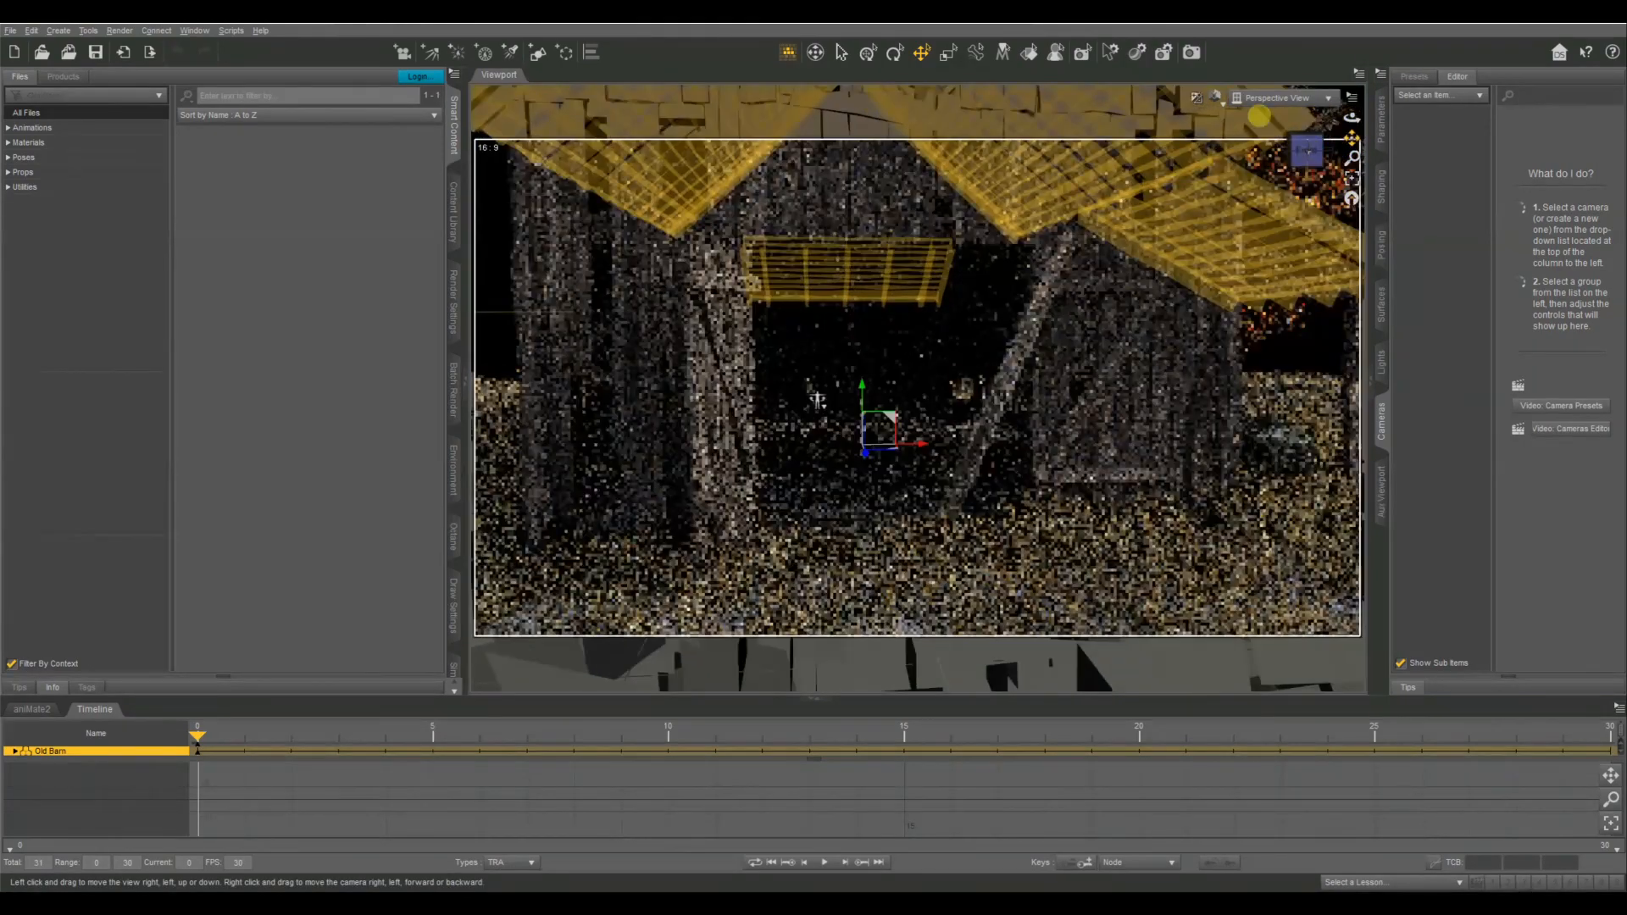
scroll(811, 395, "up", 2)
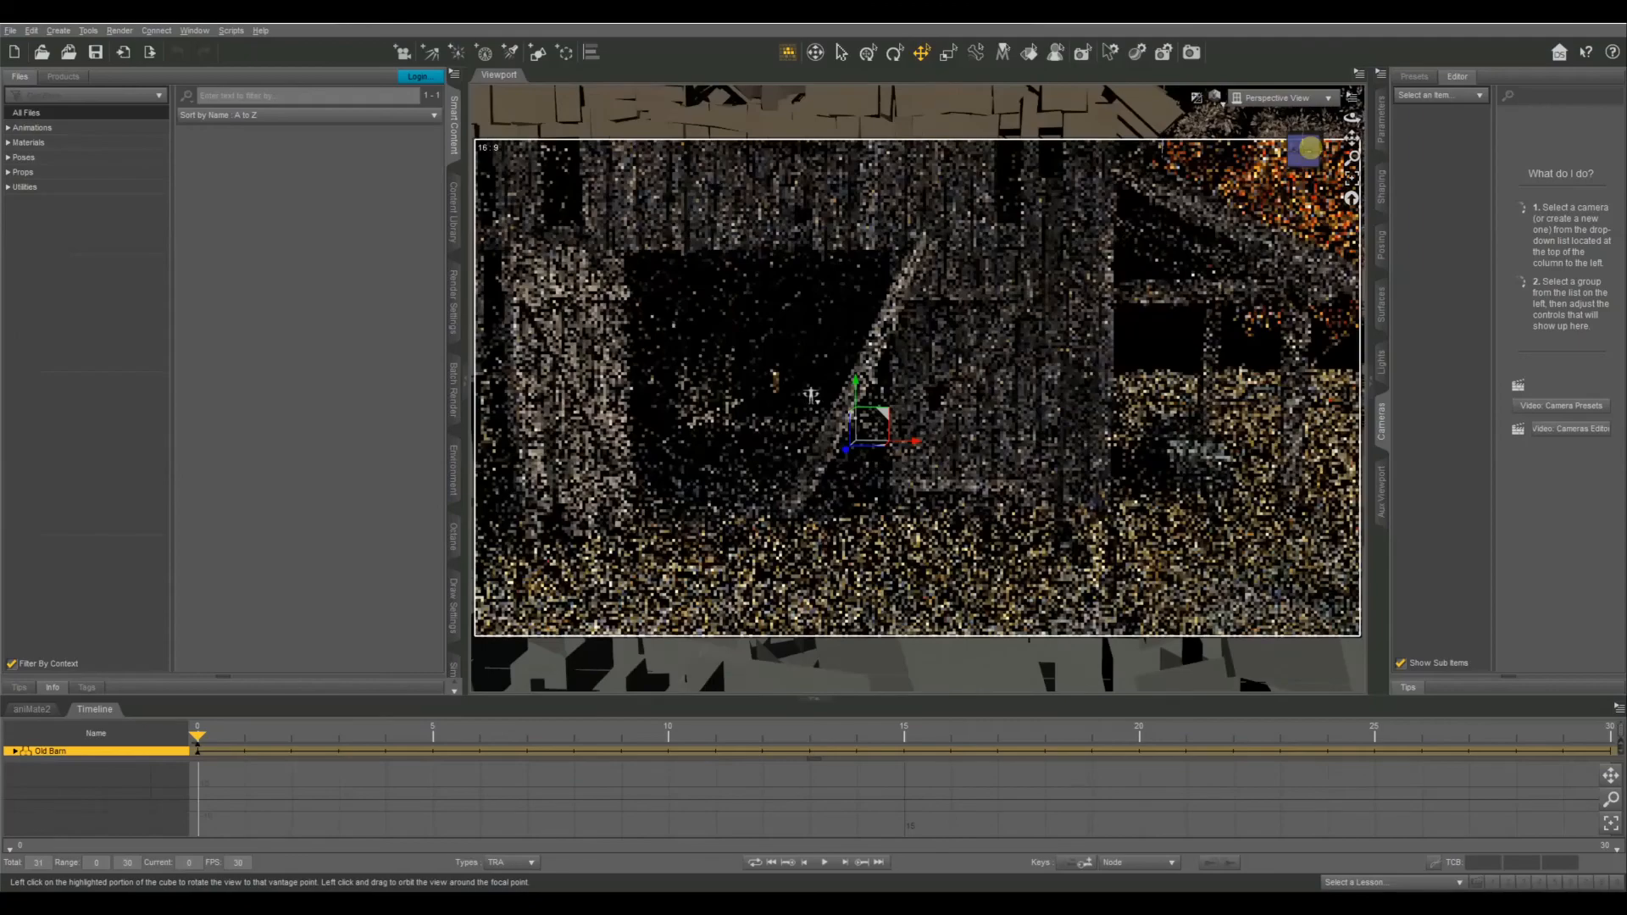
left_click_drag(811, 395, 860, 386)
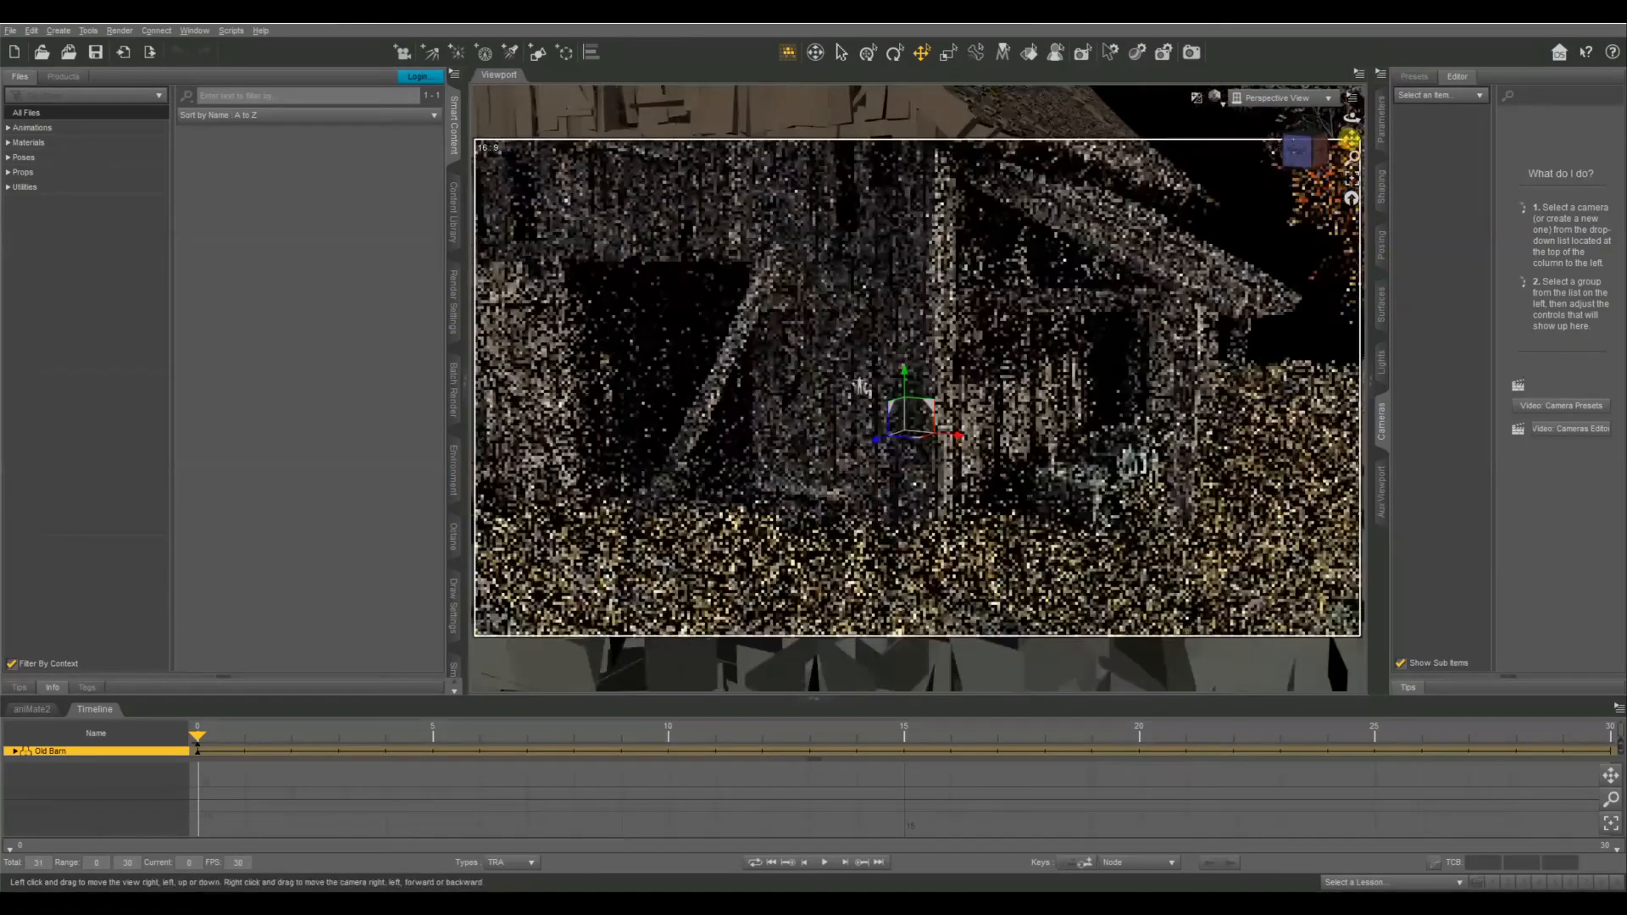
left_click_drag(1351, 139, 1353, 143)
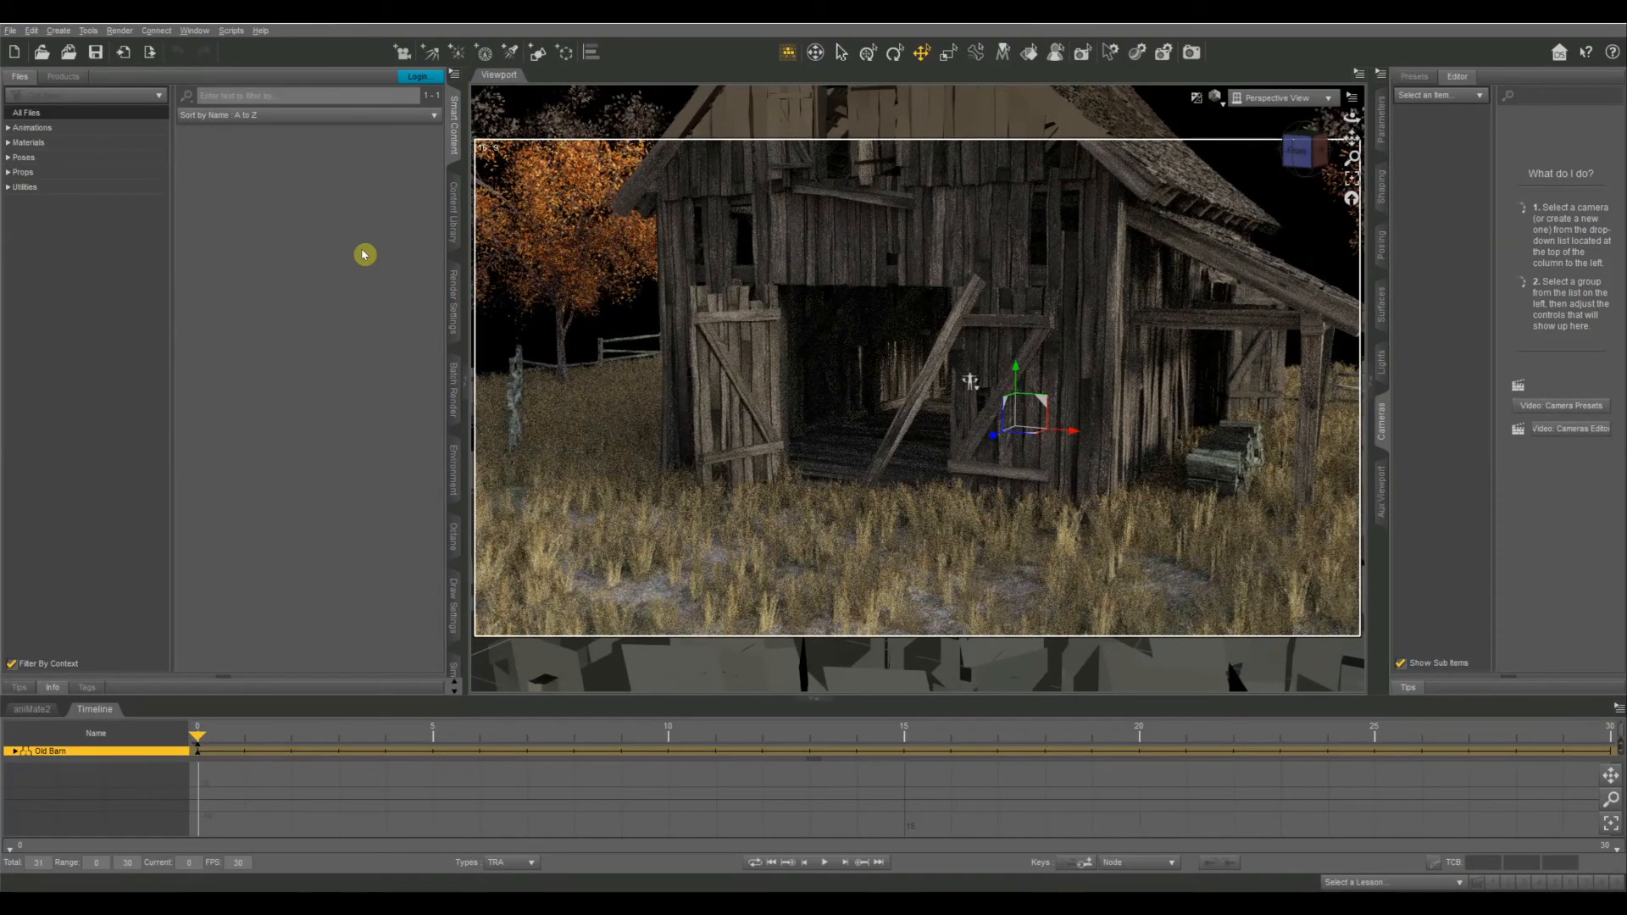
Step: Apply the Darkest Night 01 render settings preset to the barn scene
left_click(451, 299)
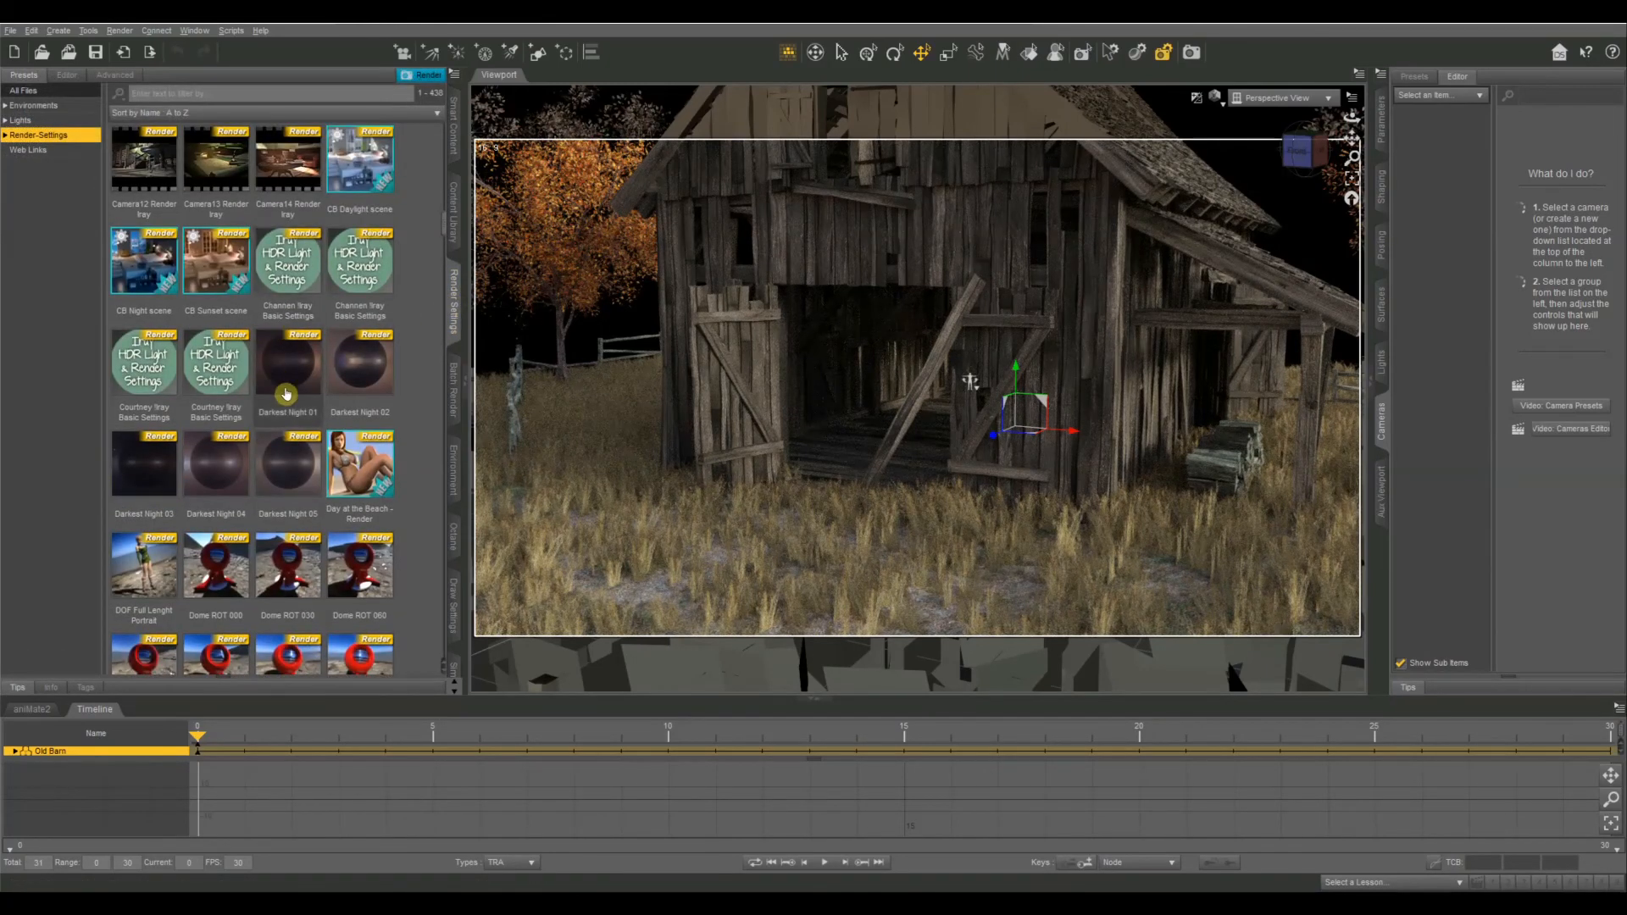
mouse_move(252, 480)
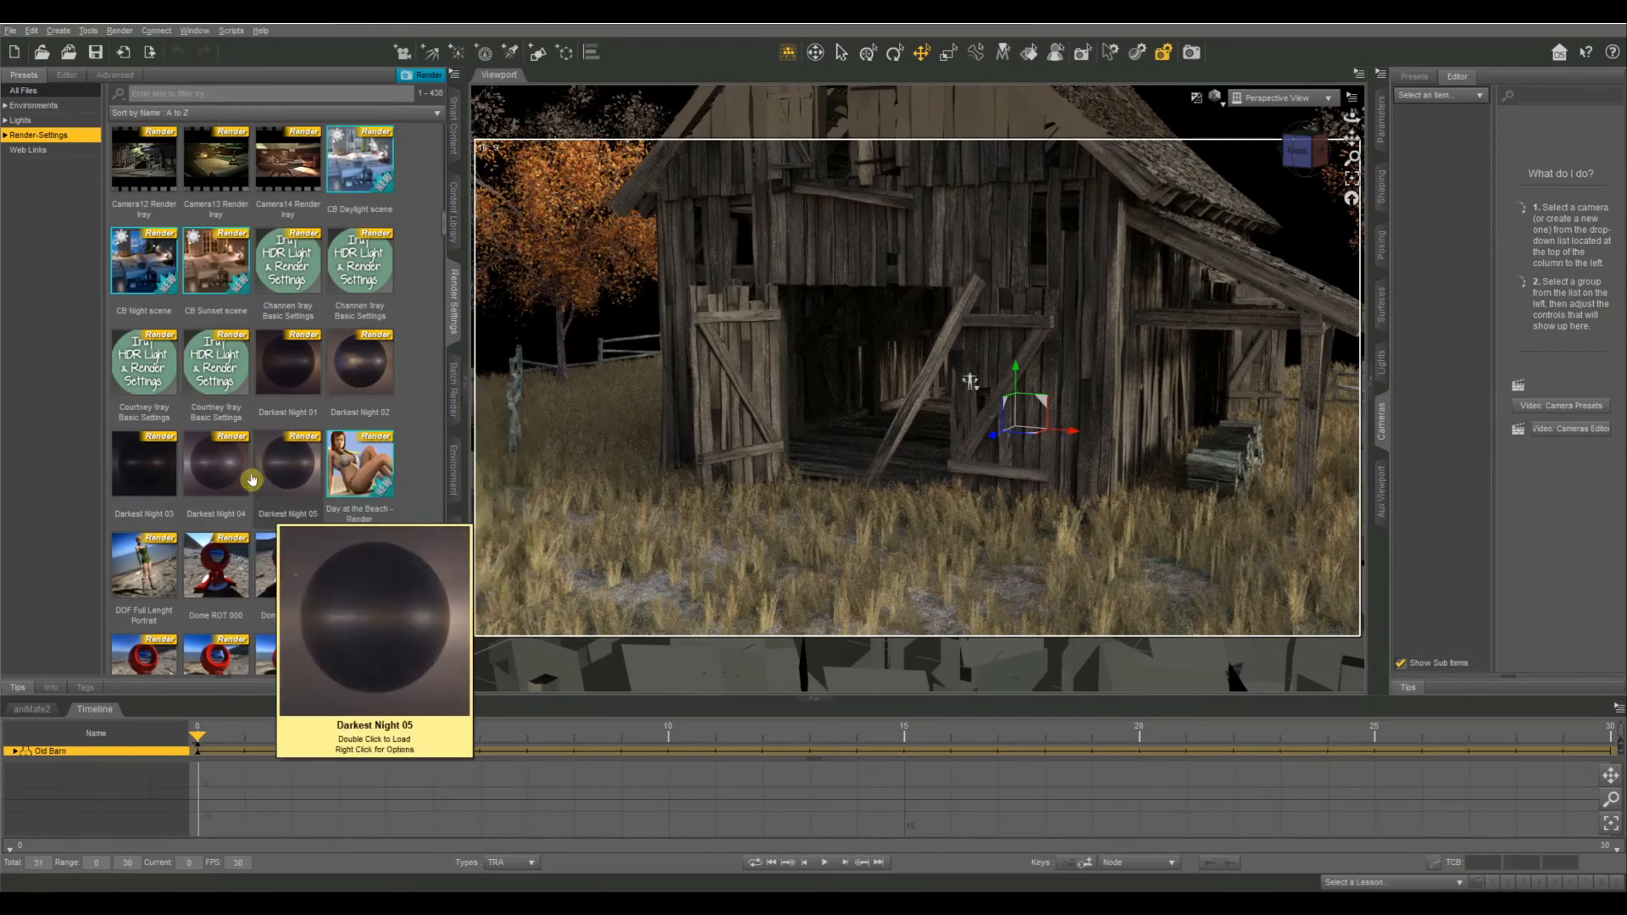
mouse_move(291, 377)
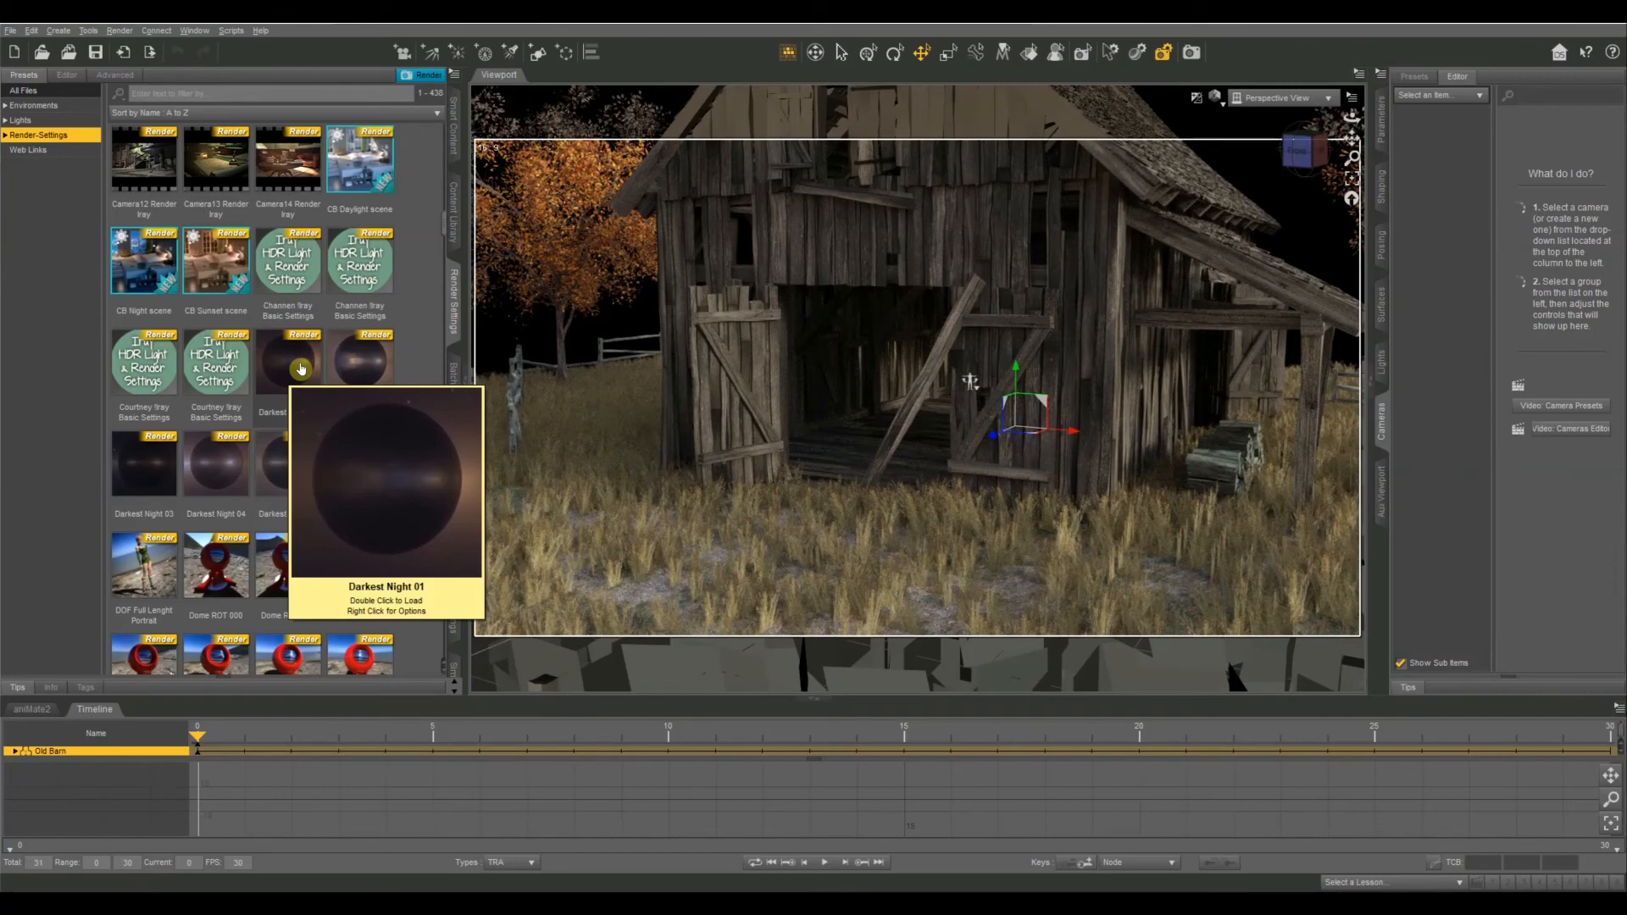
left_click(301, 368)
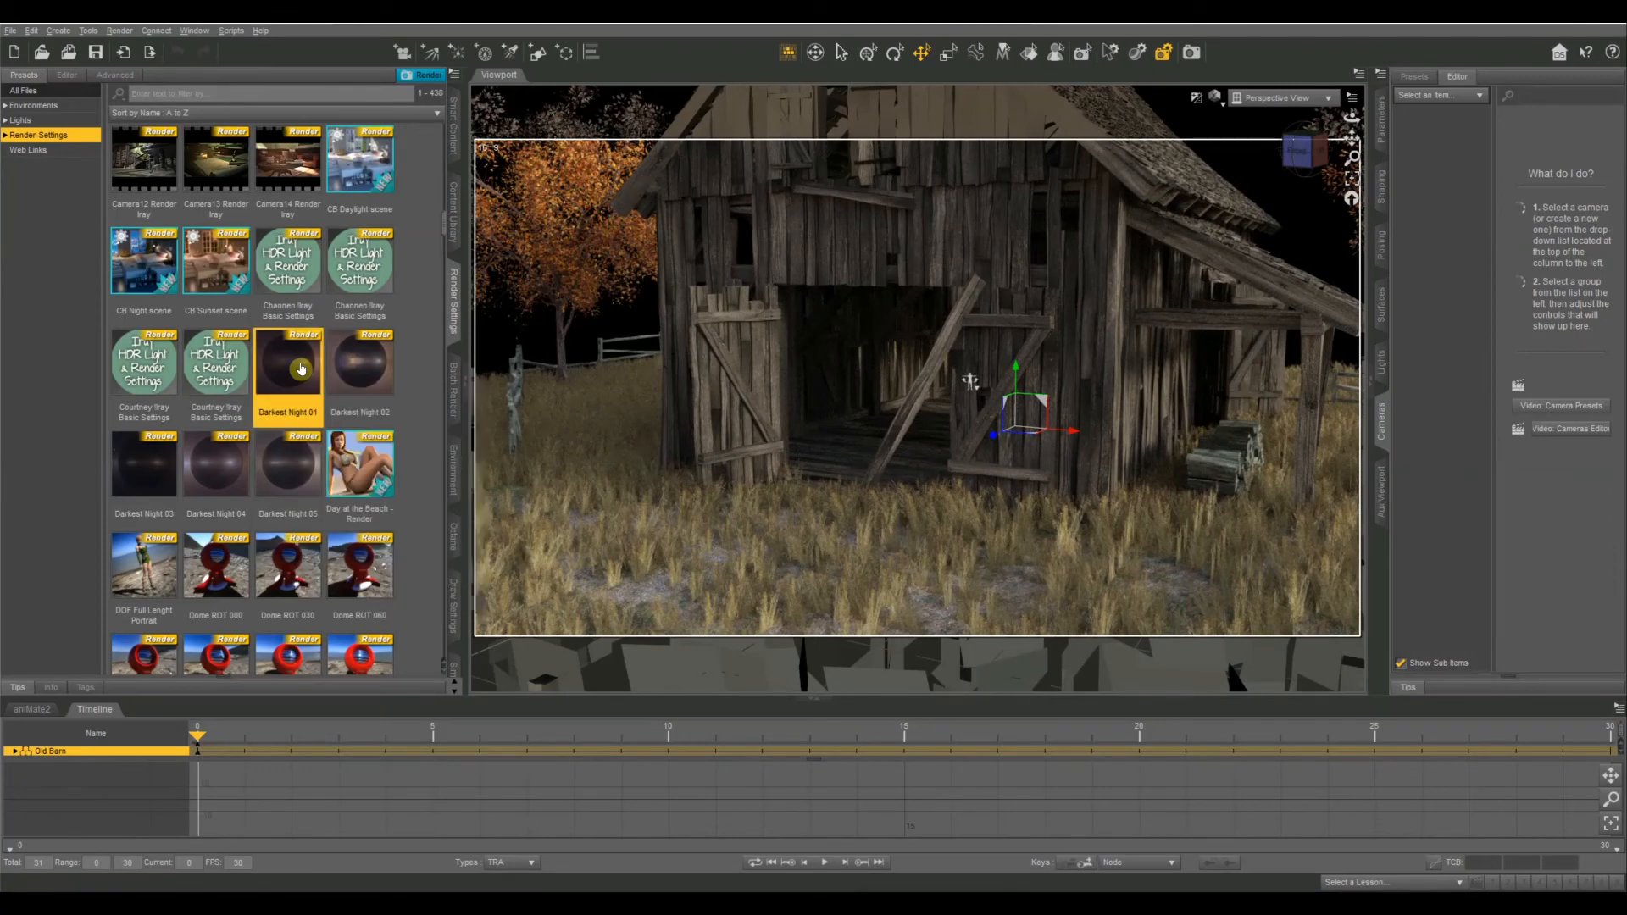
scroll(1136, 346, "down", 2)
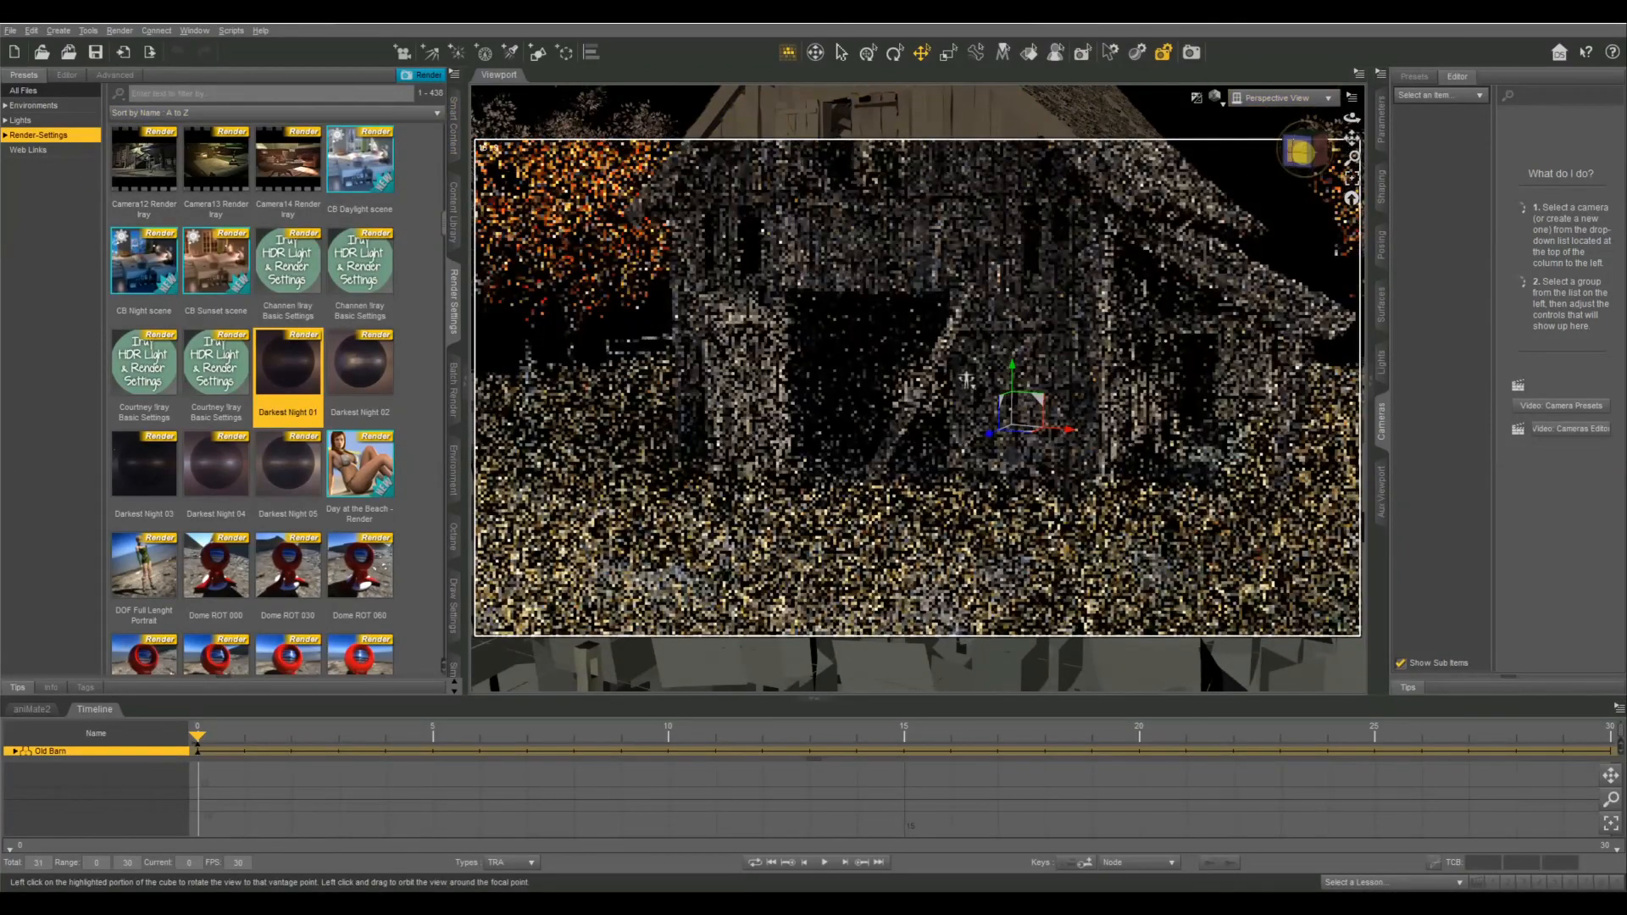
left_click_drag(1301, 152, 1350, 138)
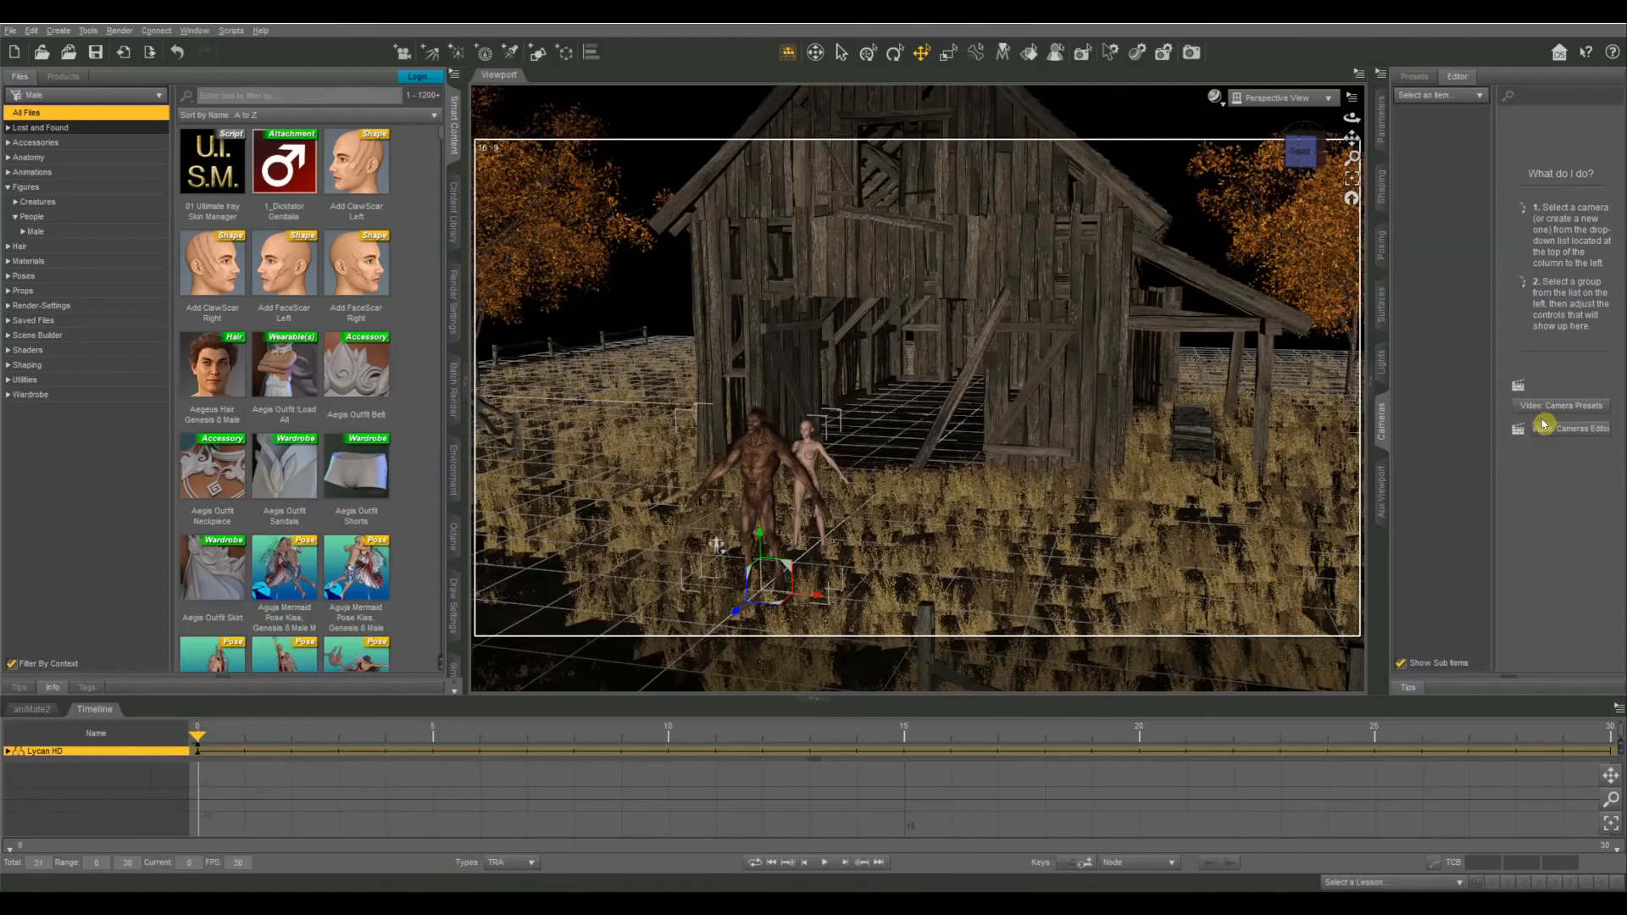
Step: Frame the Lycan HD and Bridget 8 HD figures at close range in front of the barn
left_click(814, 457)
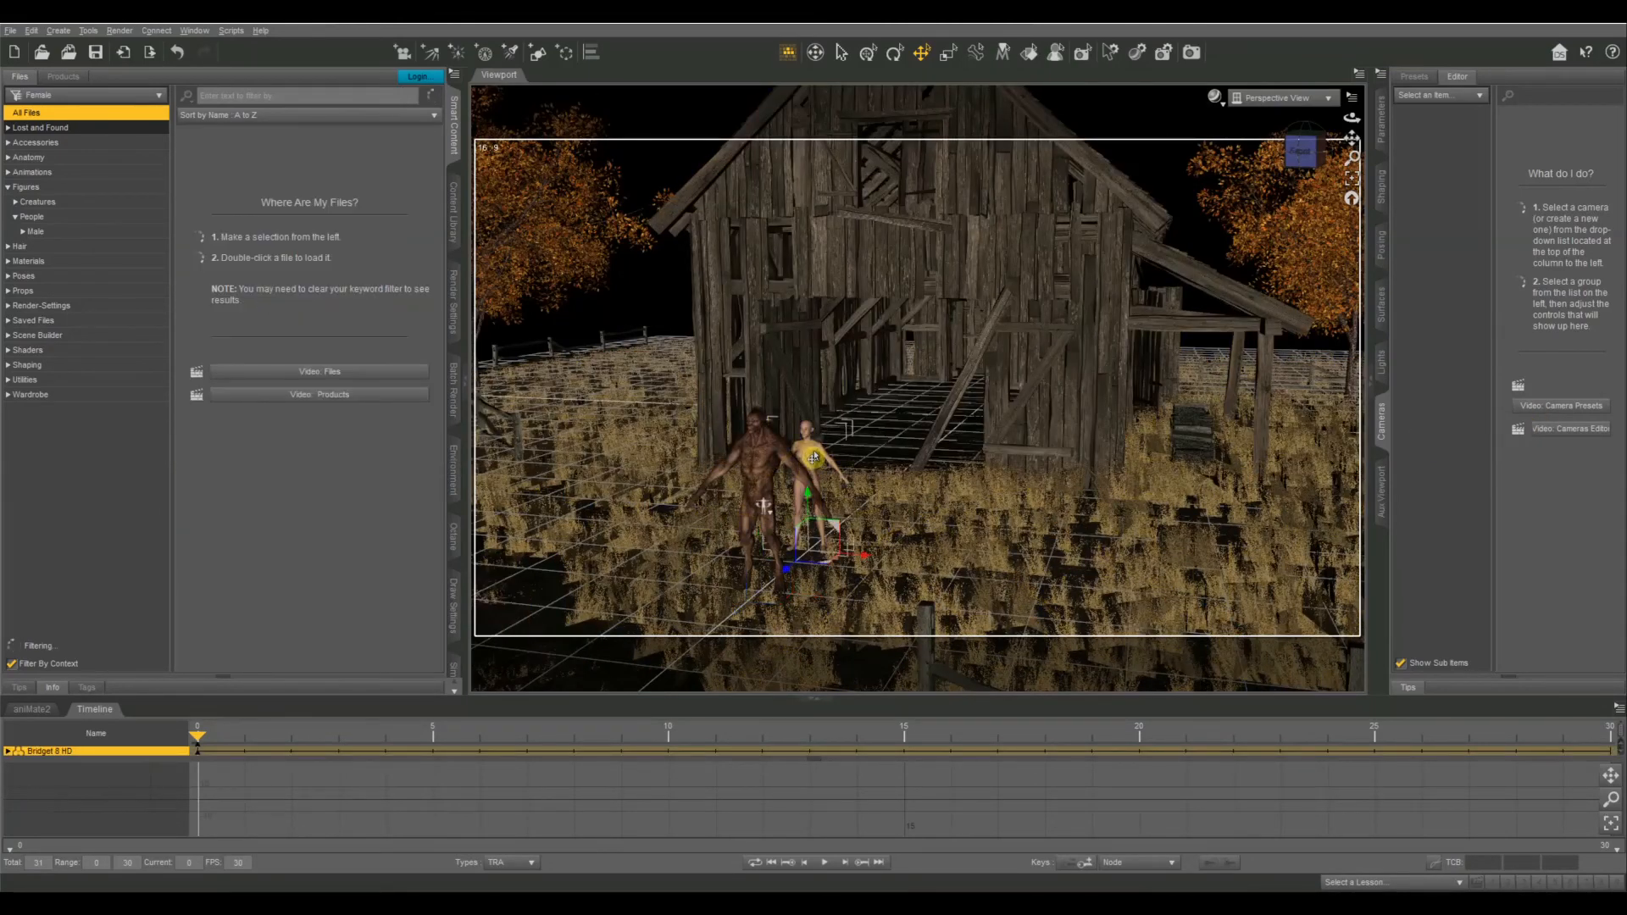
left_click(758, 470)
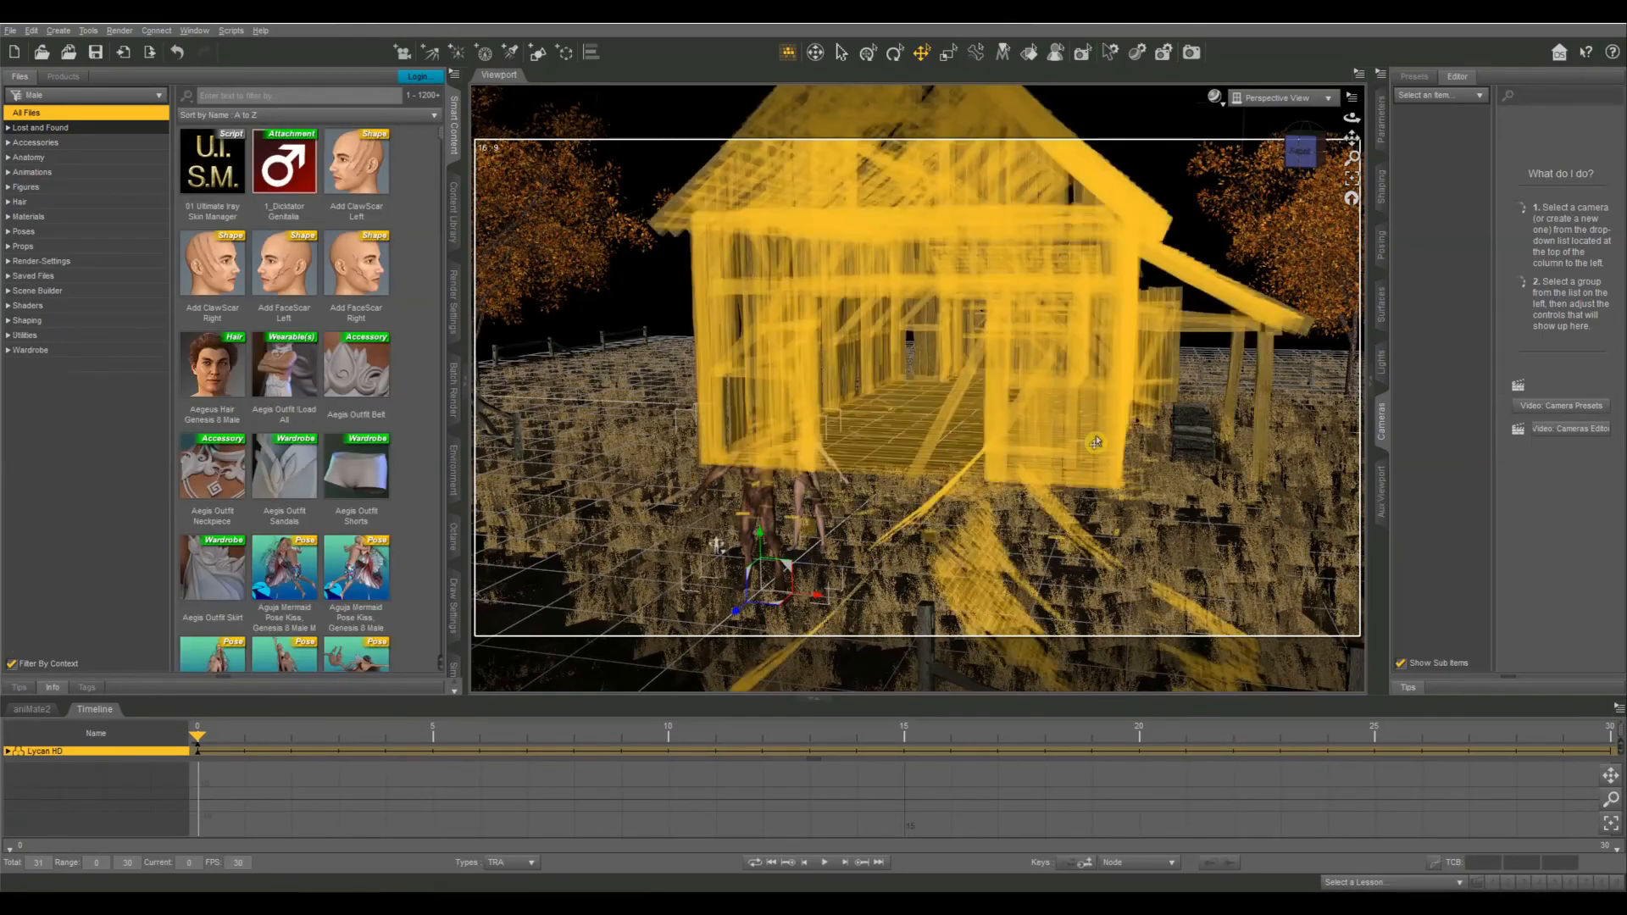
scroll(1096, 442, "up", 5)
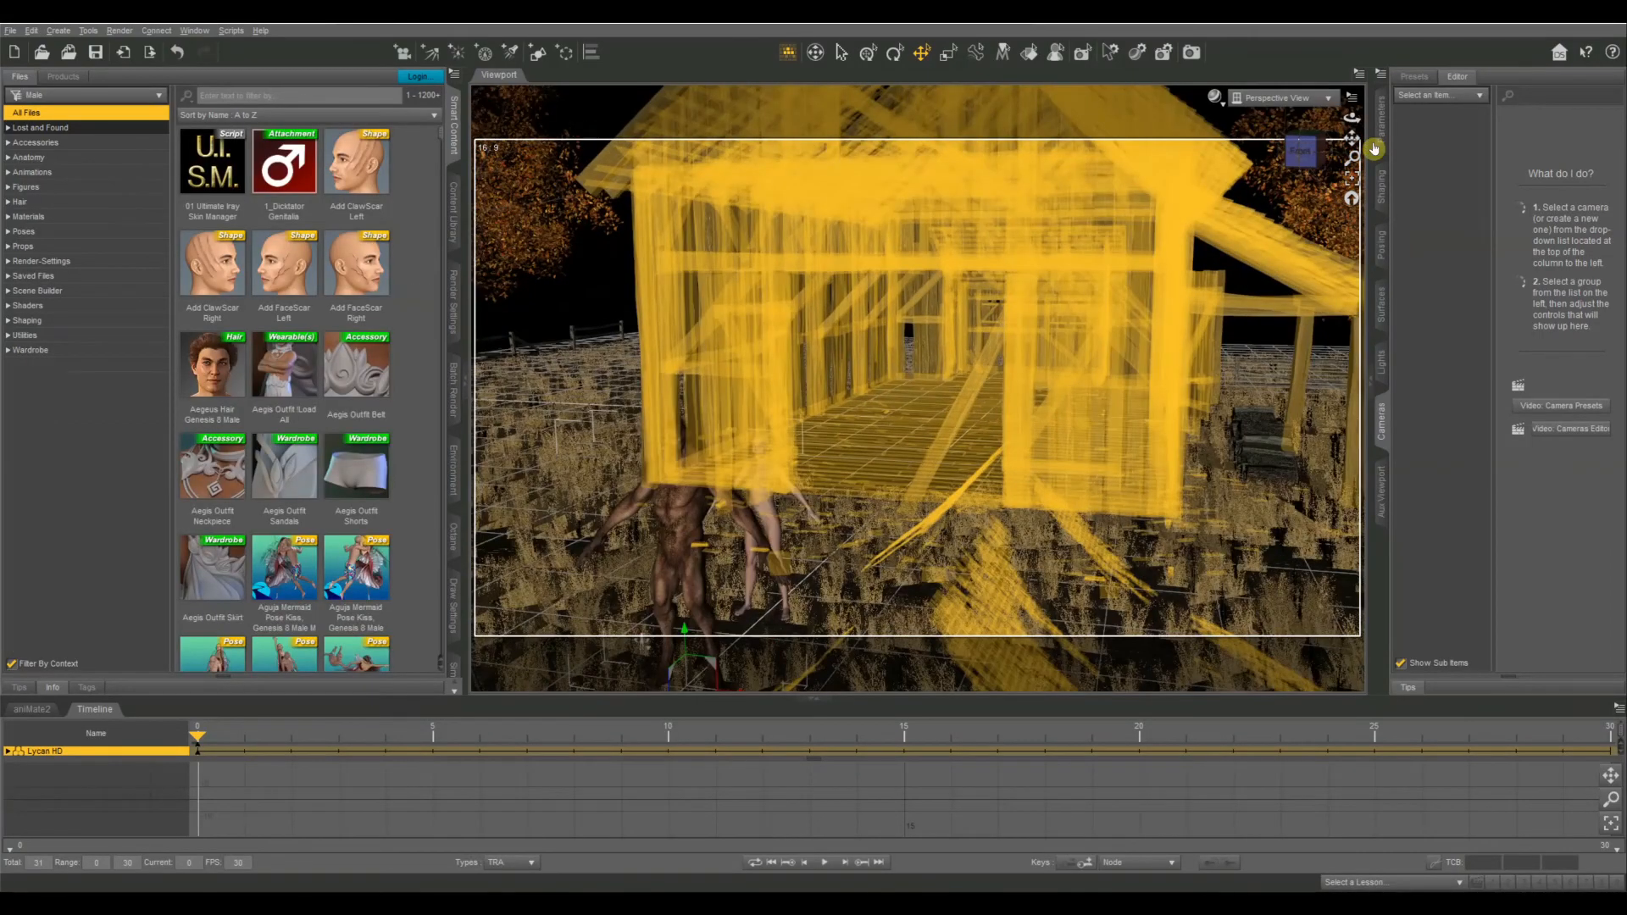
scroll(1121, 320, "up", 3)
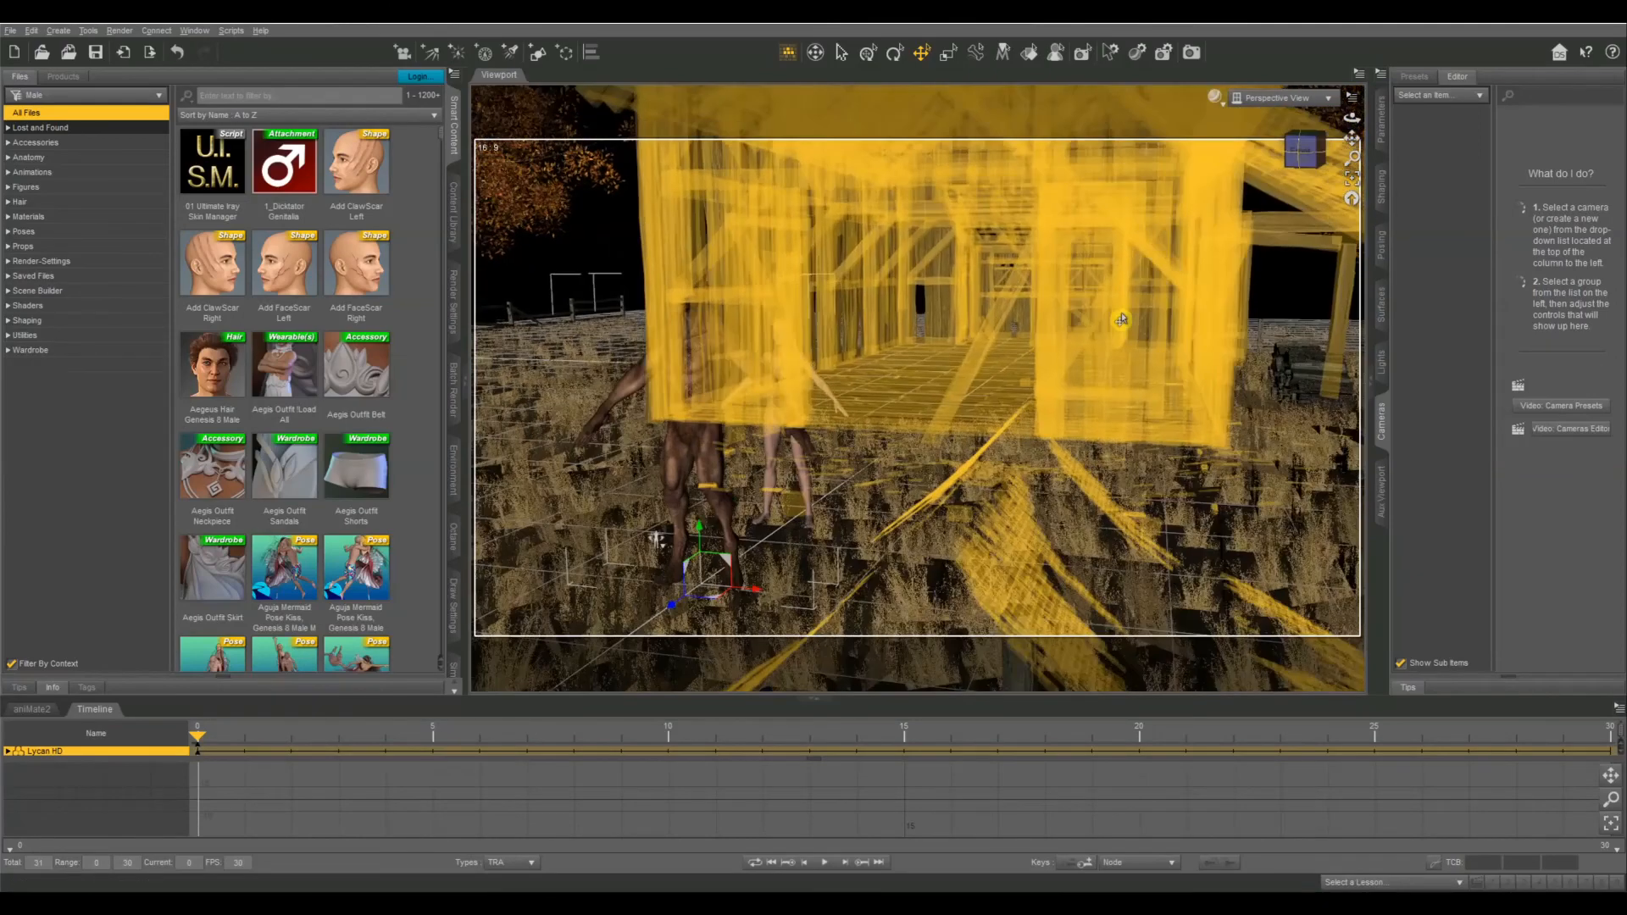
scroll(1121, 319, "up", 2)
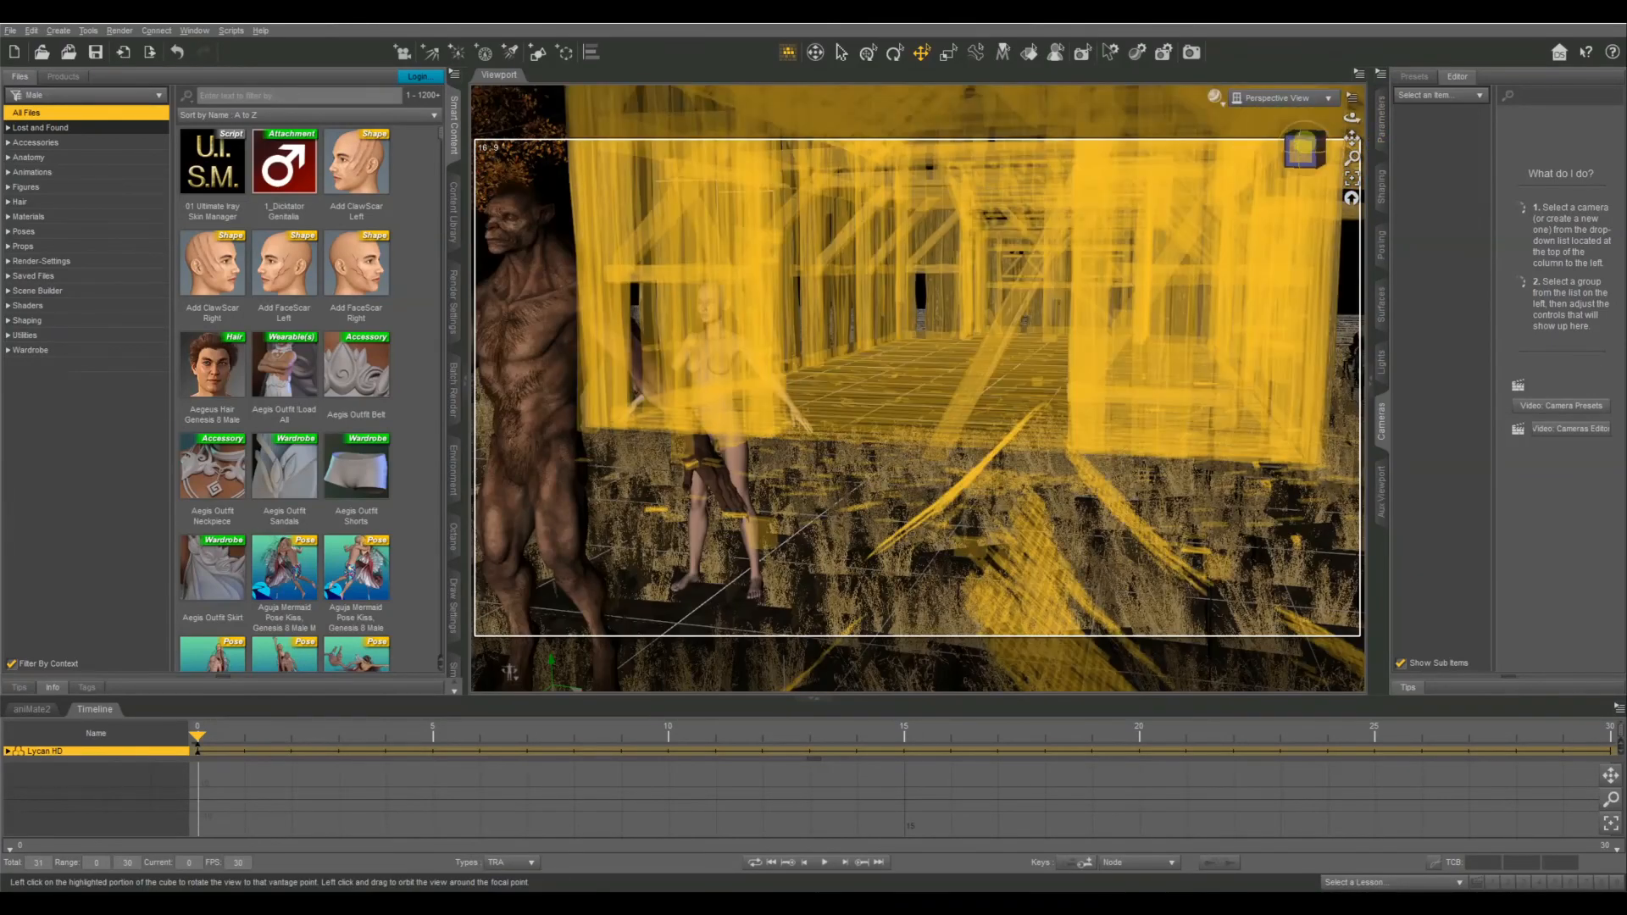
scroll(1306, 148, "up", 3)
scroll(1306, 148, "down", 3)
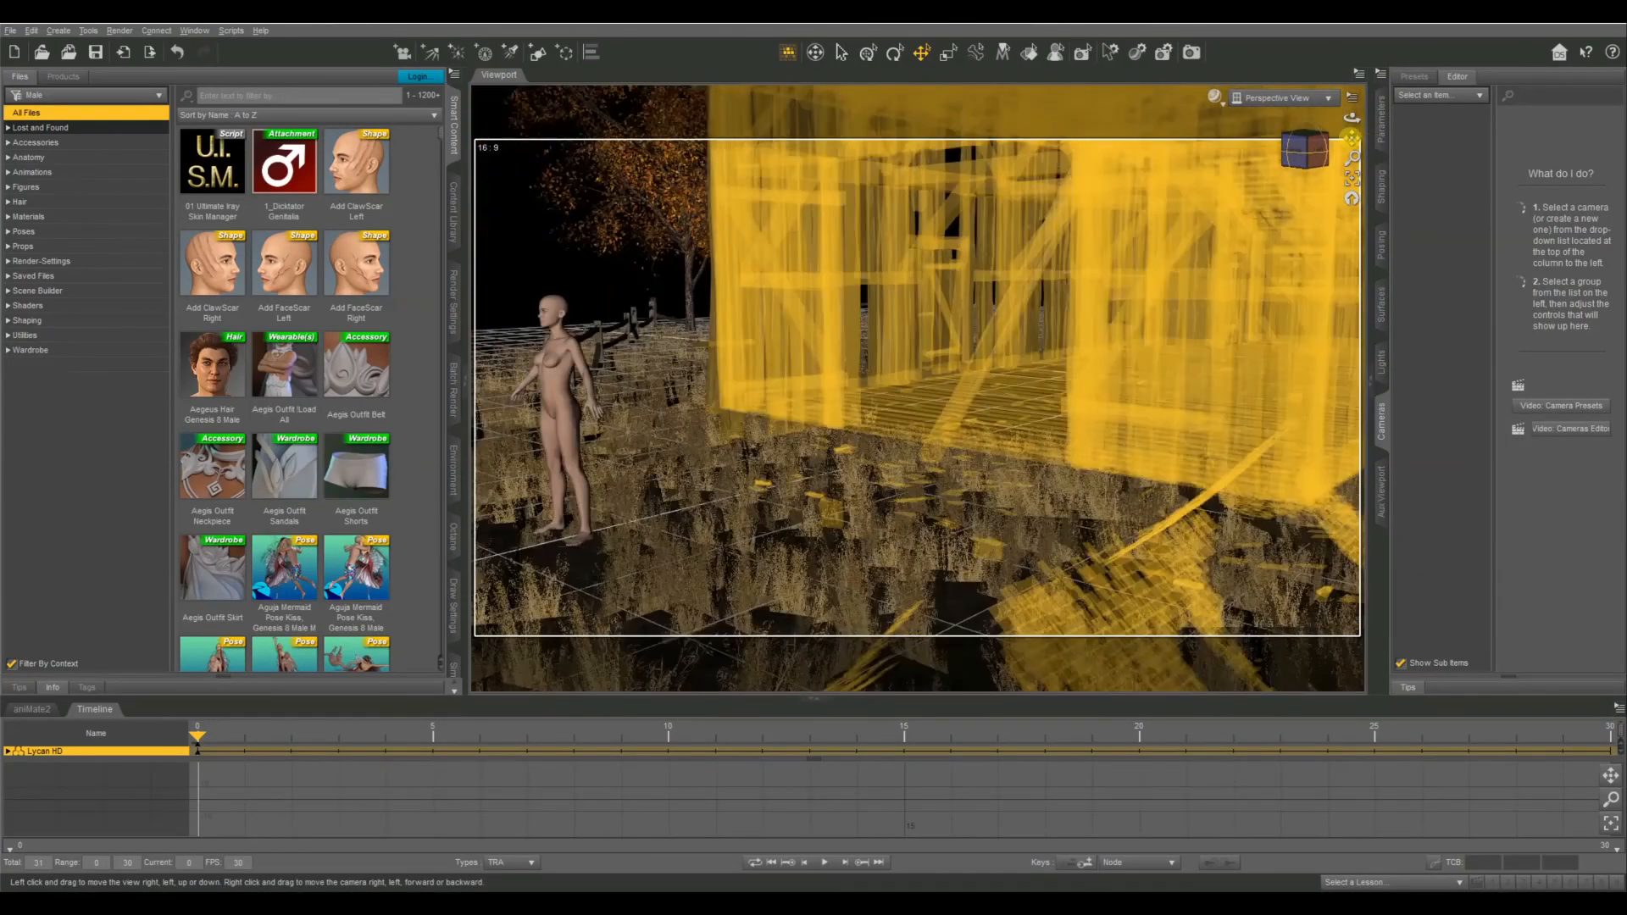
scroll(1351, 138, "down", 2)
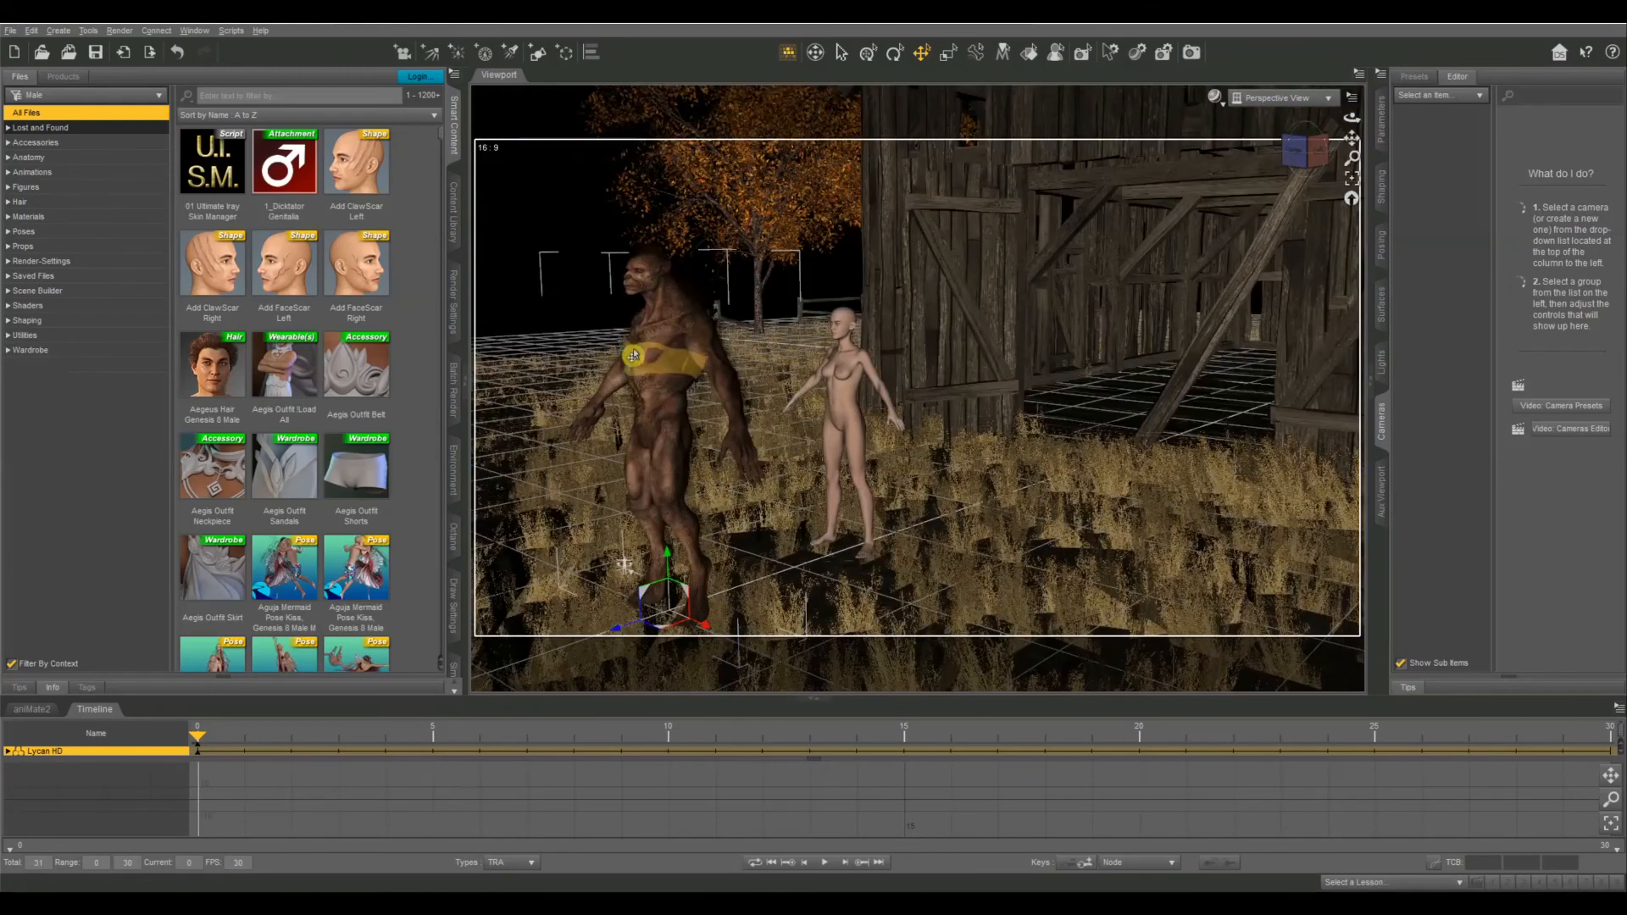
Step: Apply the Bridget 8 Eyes 03 material to the Bridget 8 HD figure
left_click(847, 399)
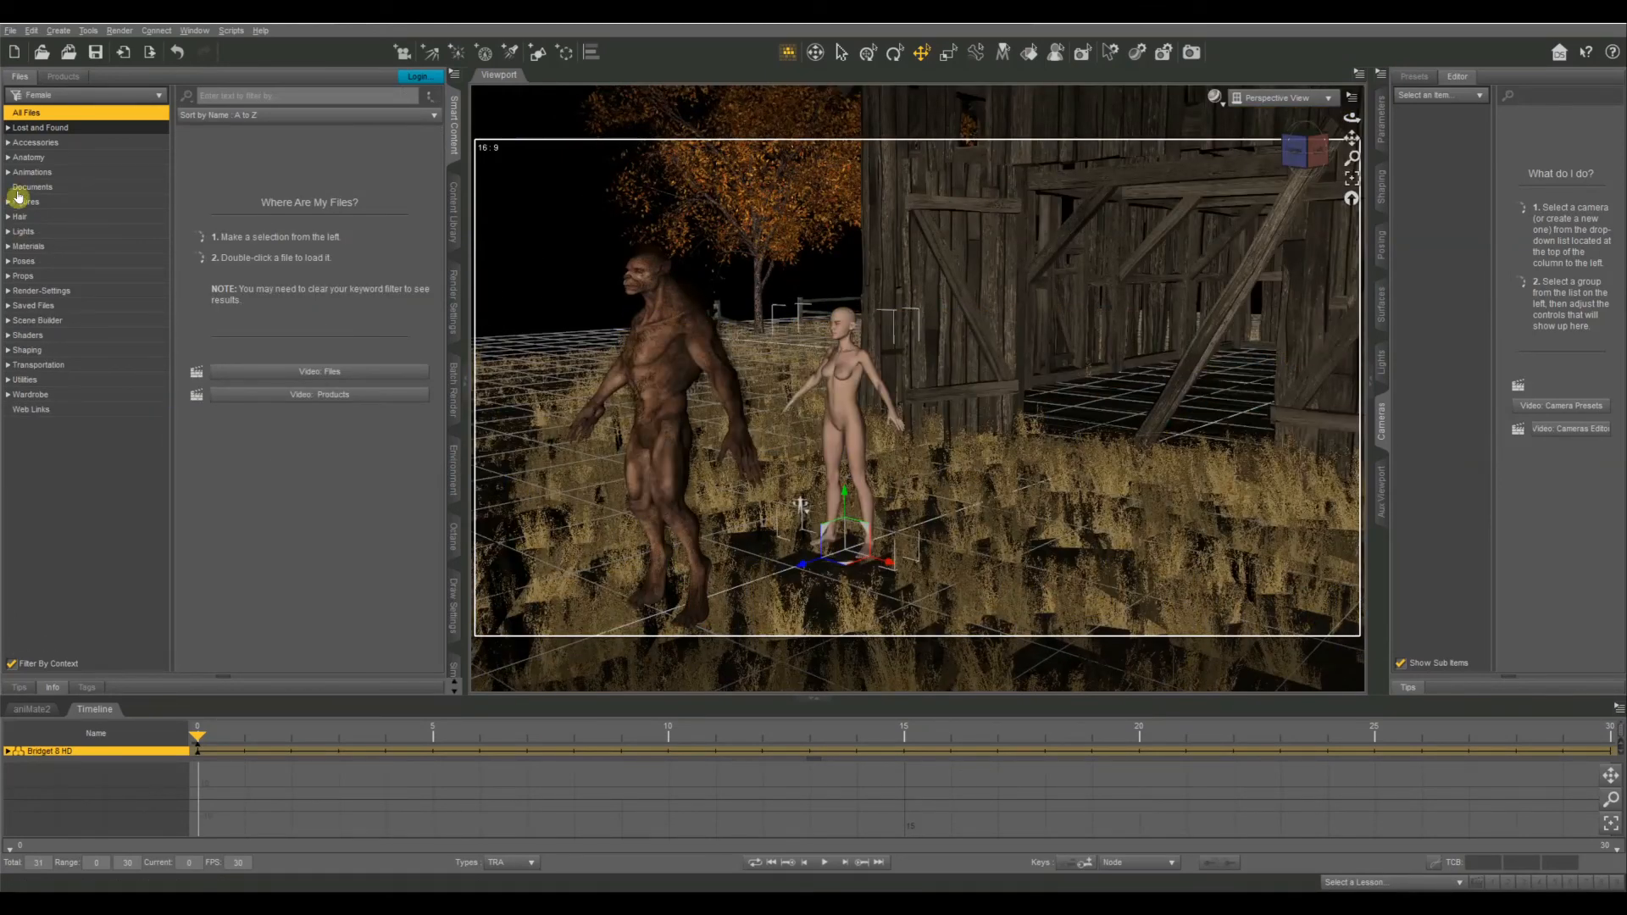
left_click(32, 246)
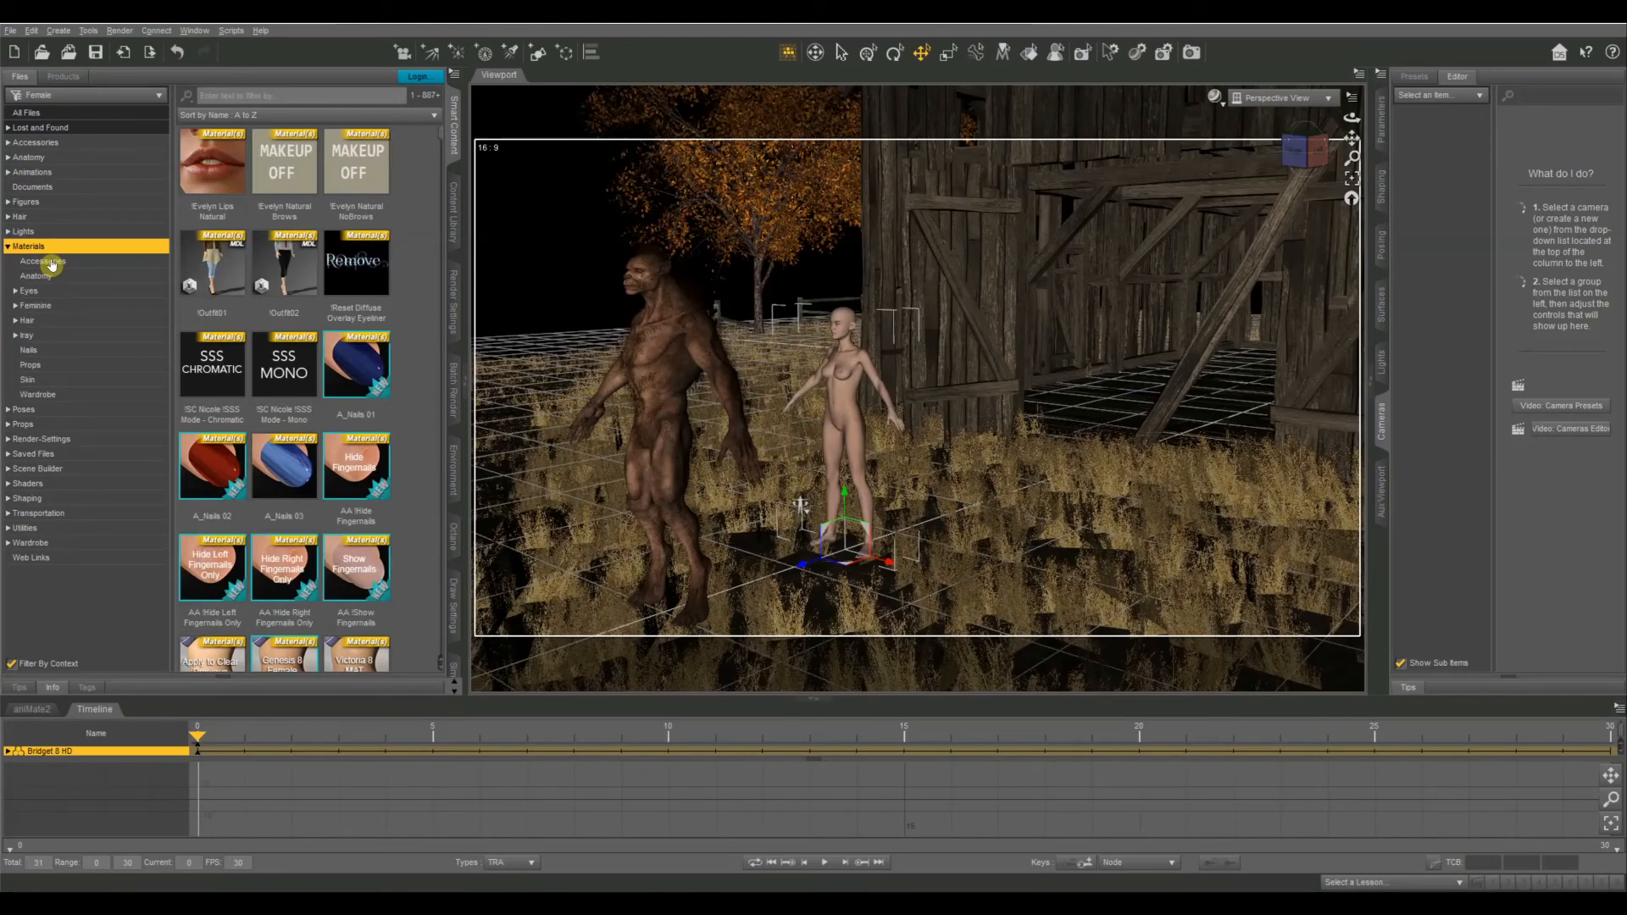
left_click(27, 335)
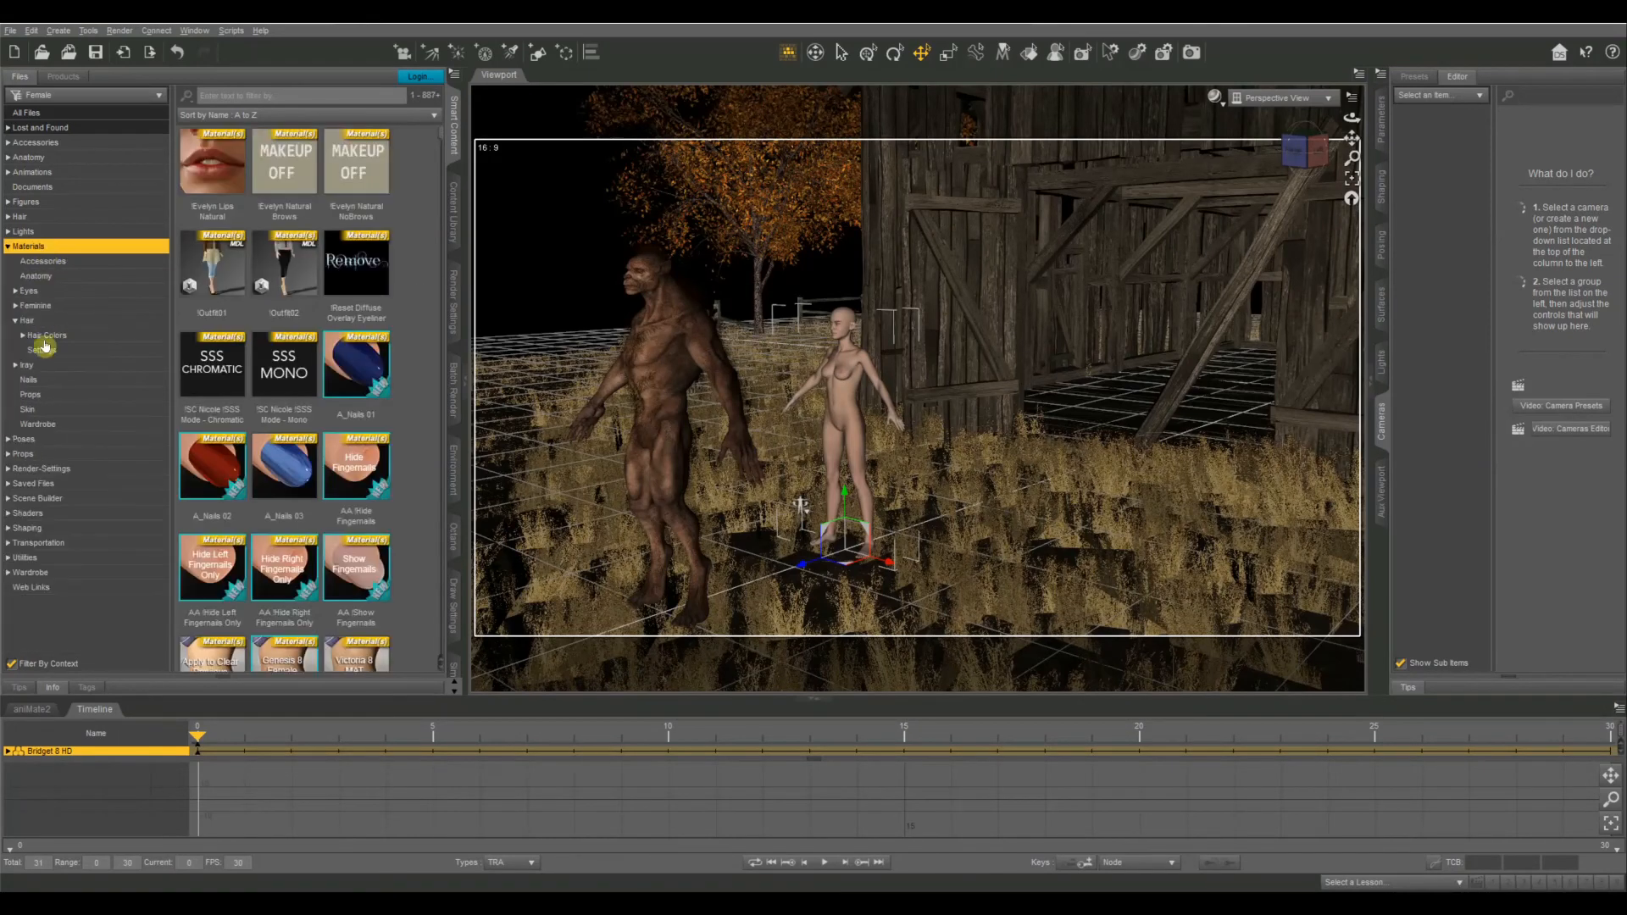
left_click(39, 395)
scroll(65, 469, "down", 10)
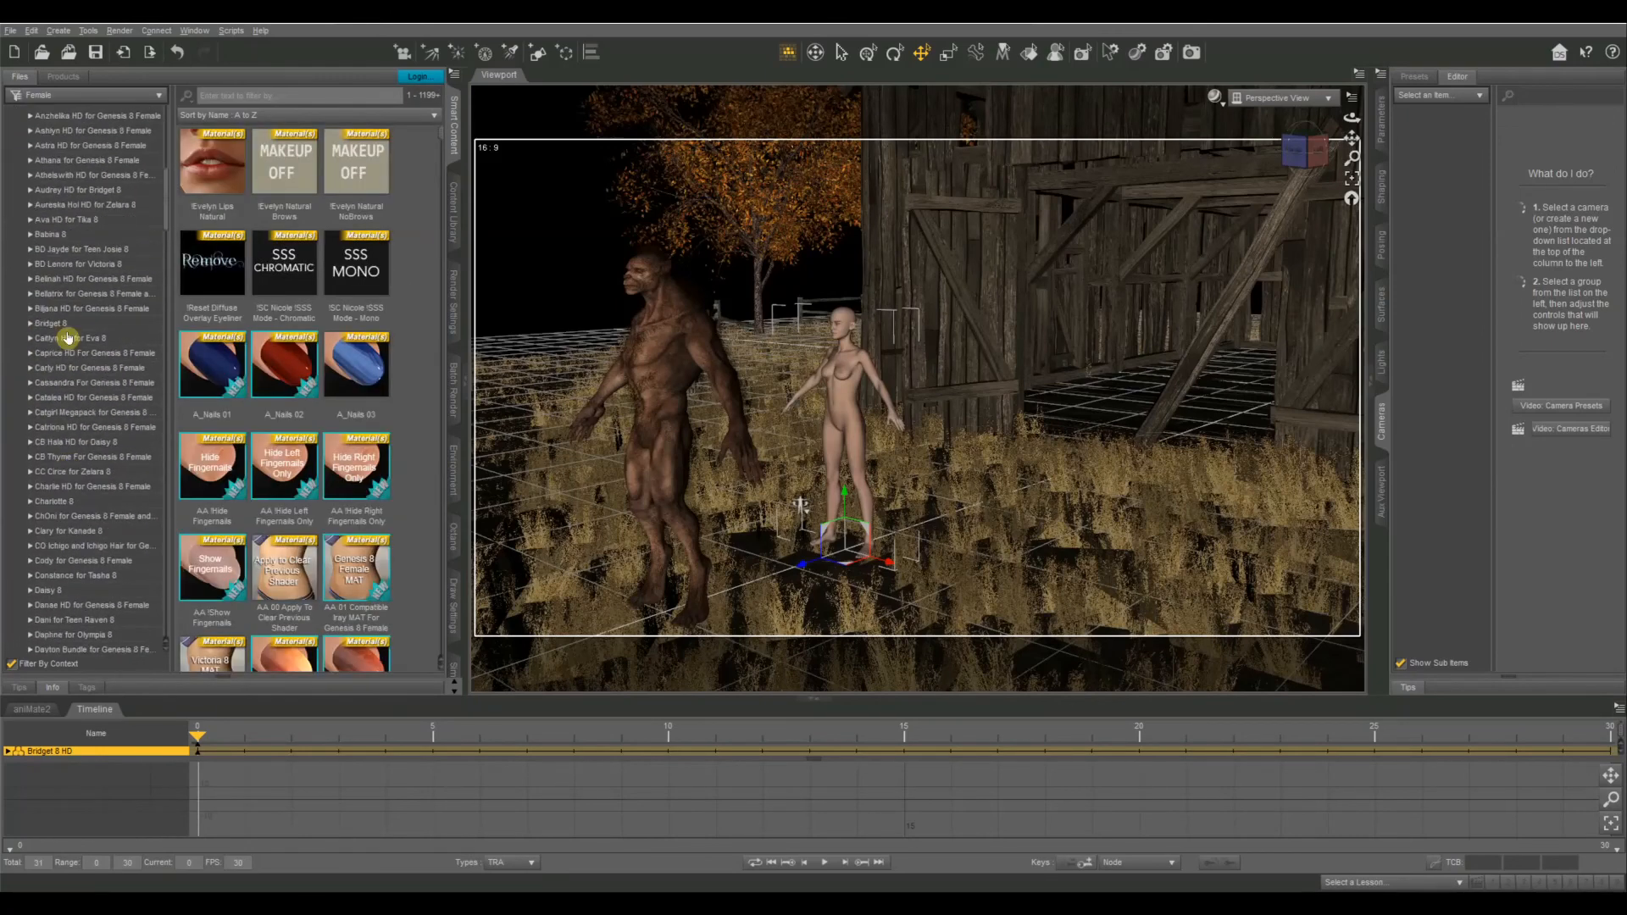
scroll(65, 339, "up", 1)
left_click(57, 349)
double_click(270, 465)
Step: Apply the Bridget 8 Normal Maps On and Bridget 8 Translucency Low materials to the female figure
scroll(267, 466, "down", 5)
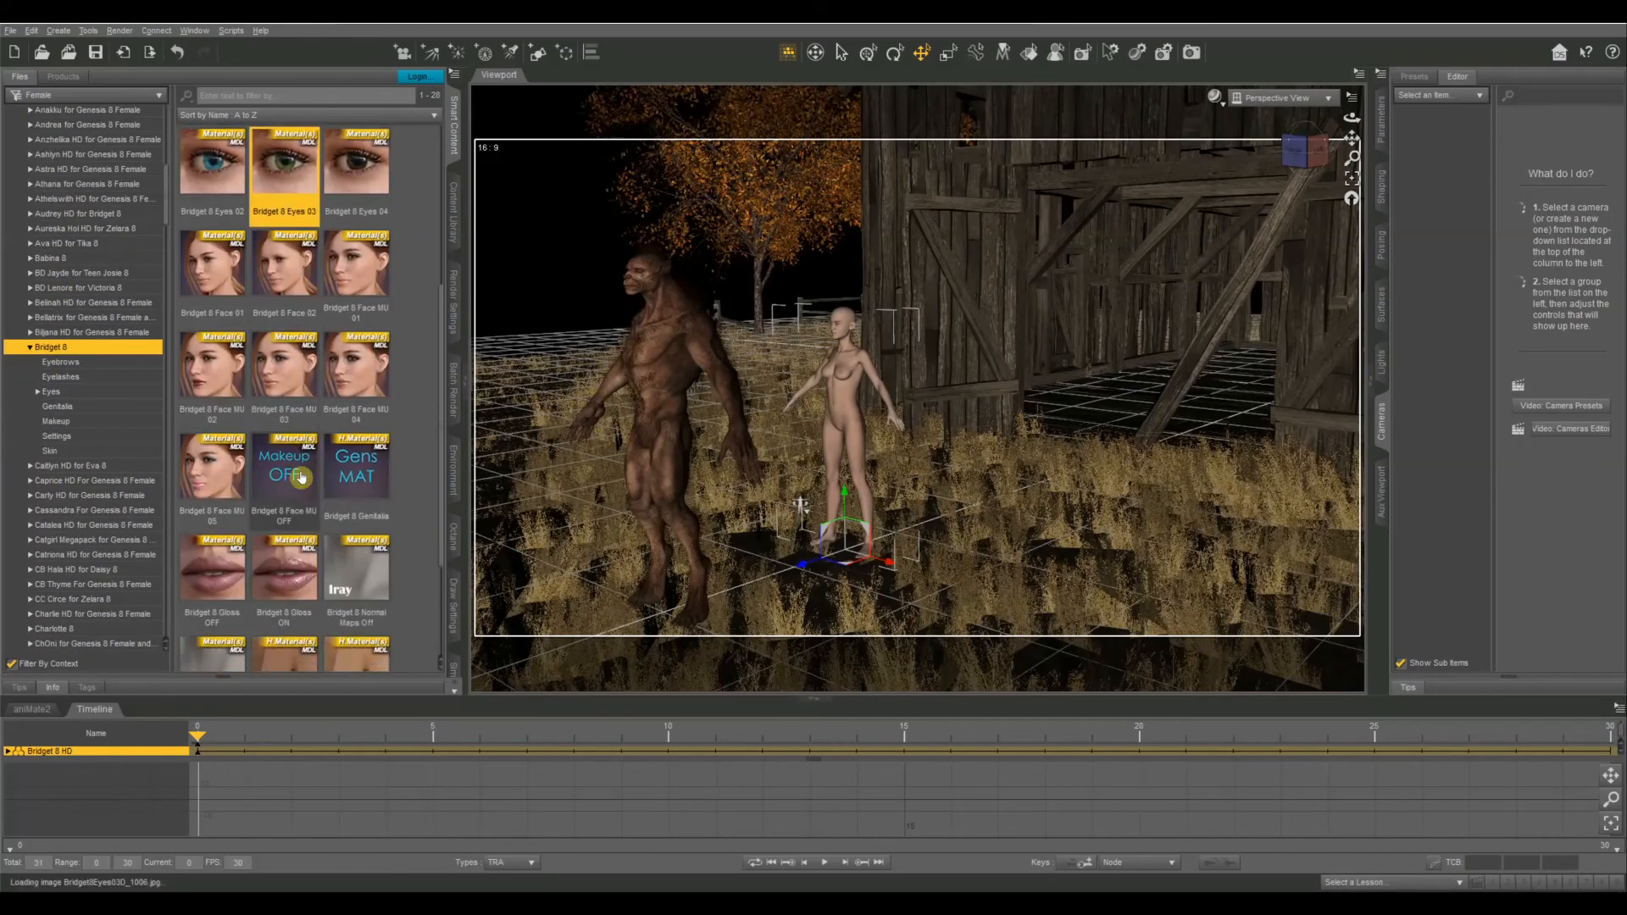
double_click(212, 508)
double_click(356, 517)
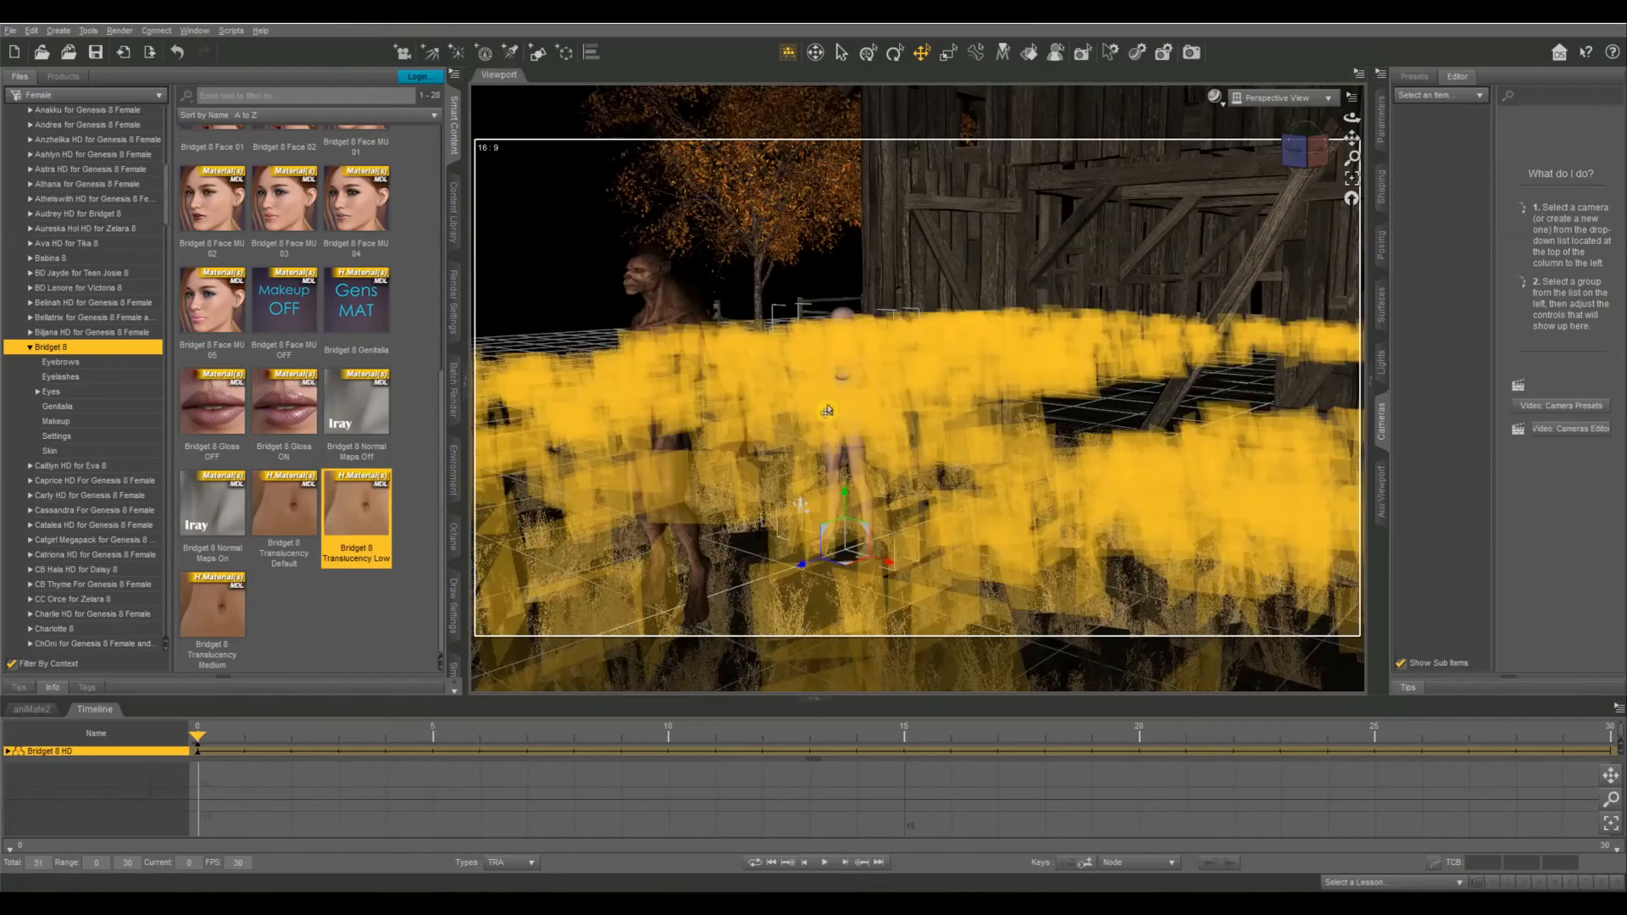
Step: Add the long Cafe Curls hair to the Bridget 8 HD figure
scroll(127, 261, "up", 15)
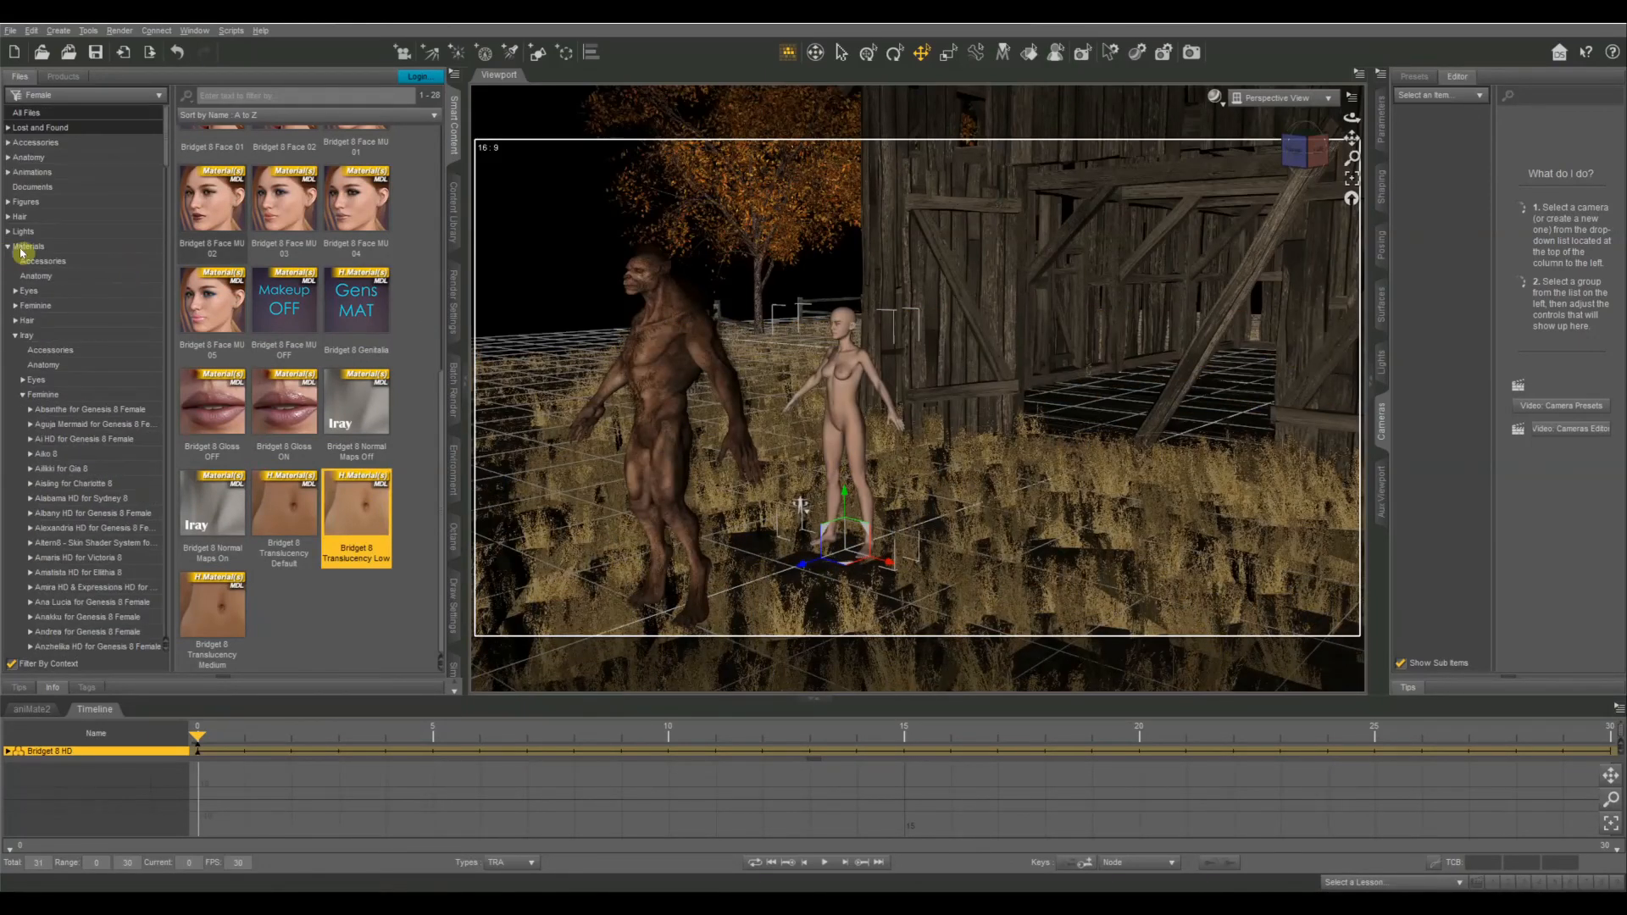
left_click(42, 246)
left_click(21, 217)
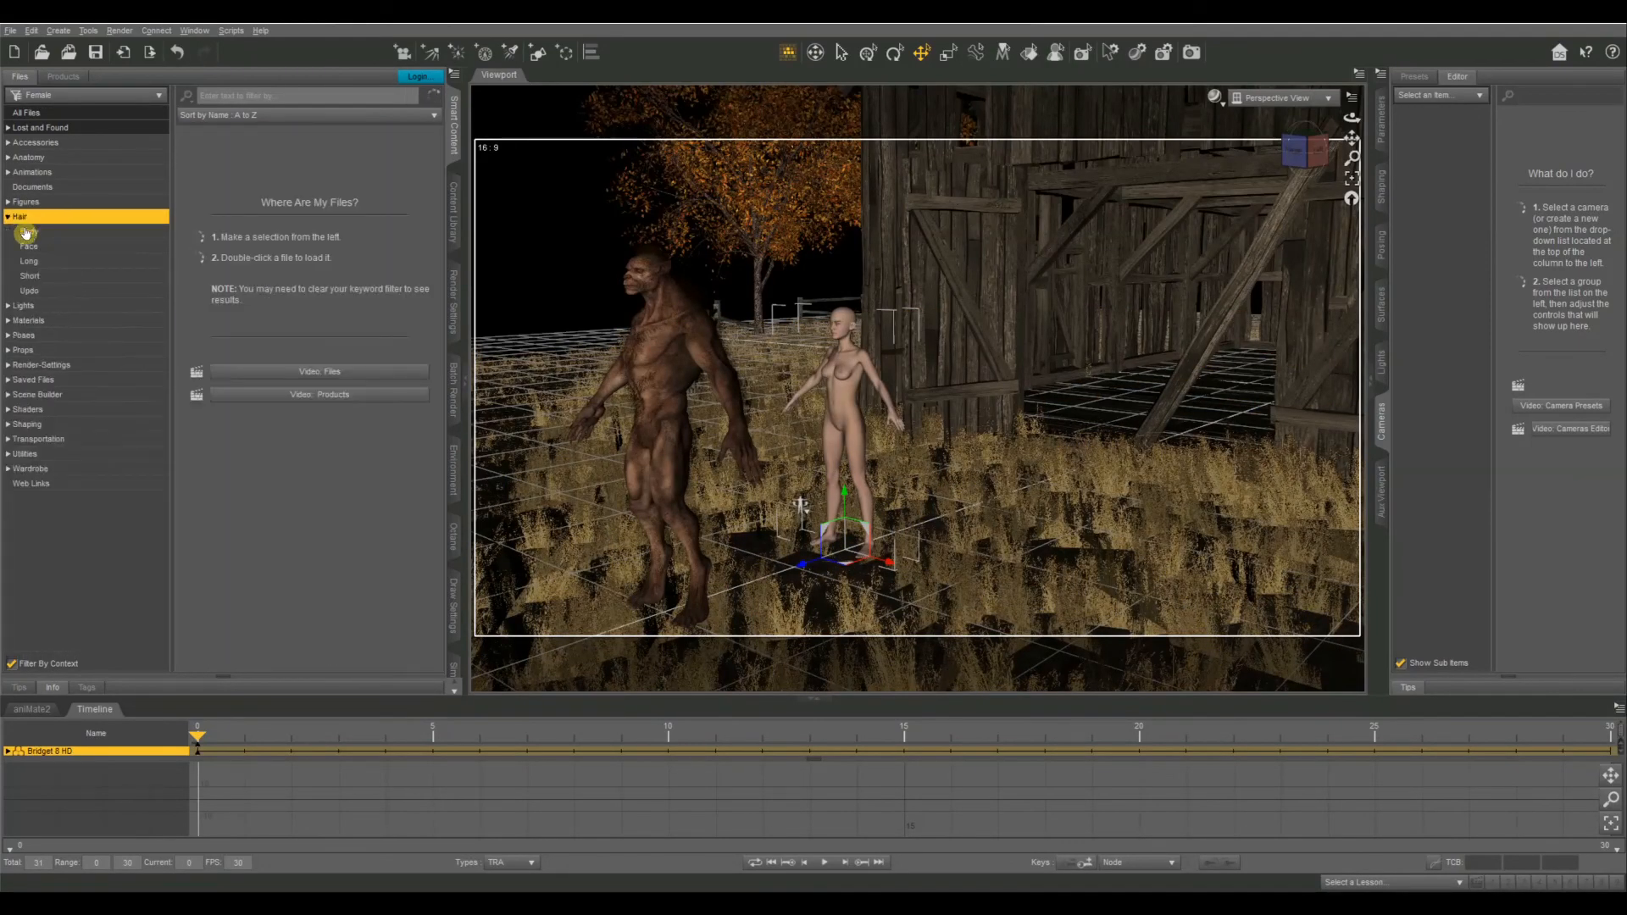
left_click(37, 257)
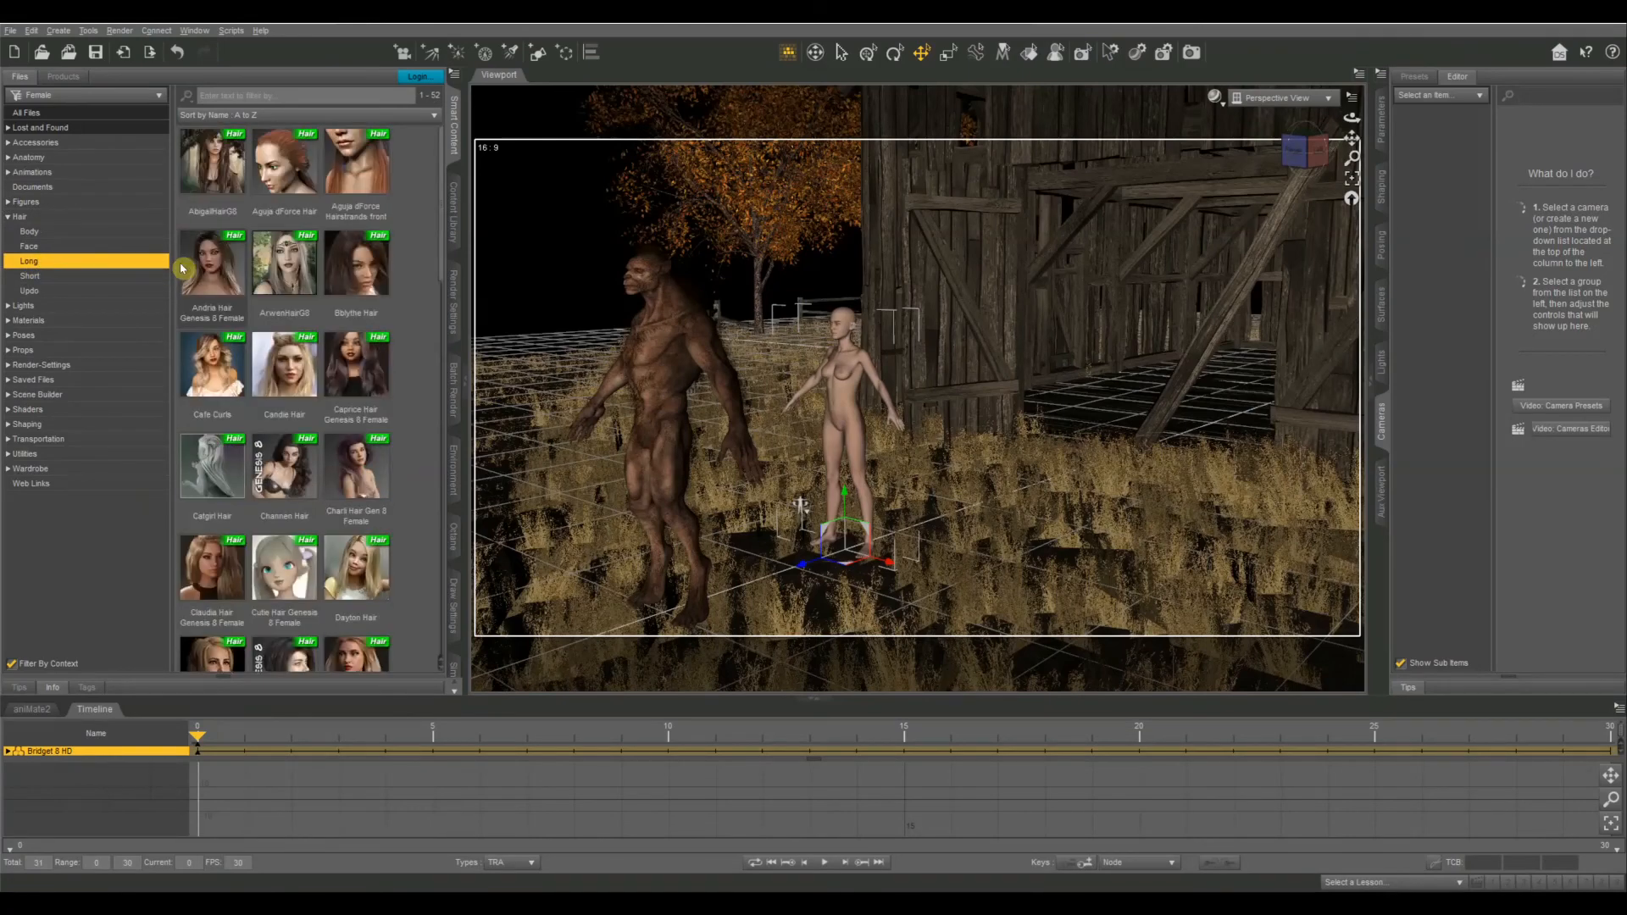
left_click(222, 360)
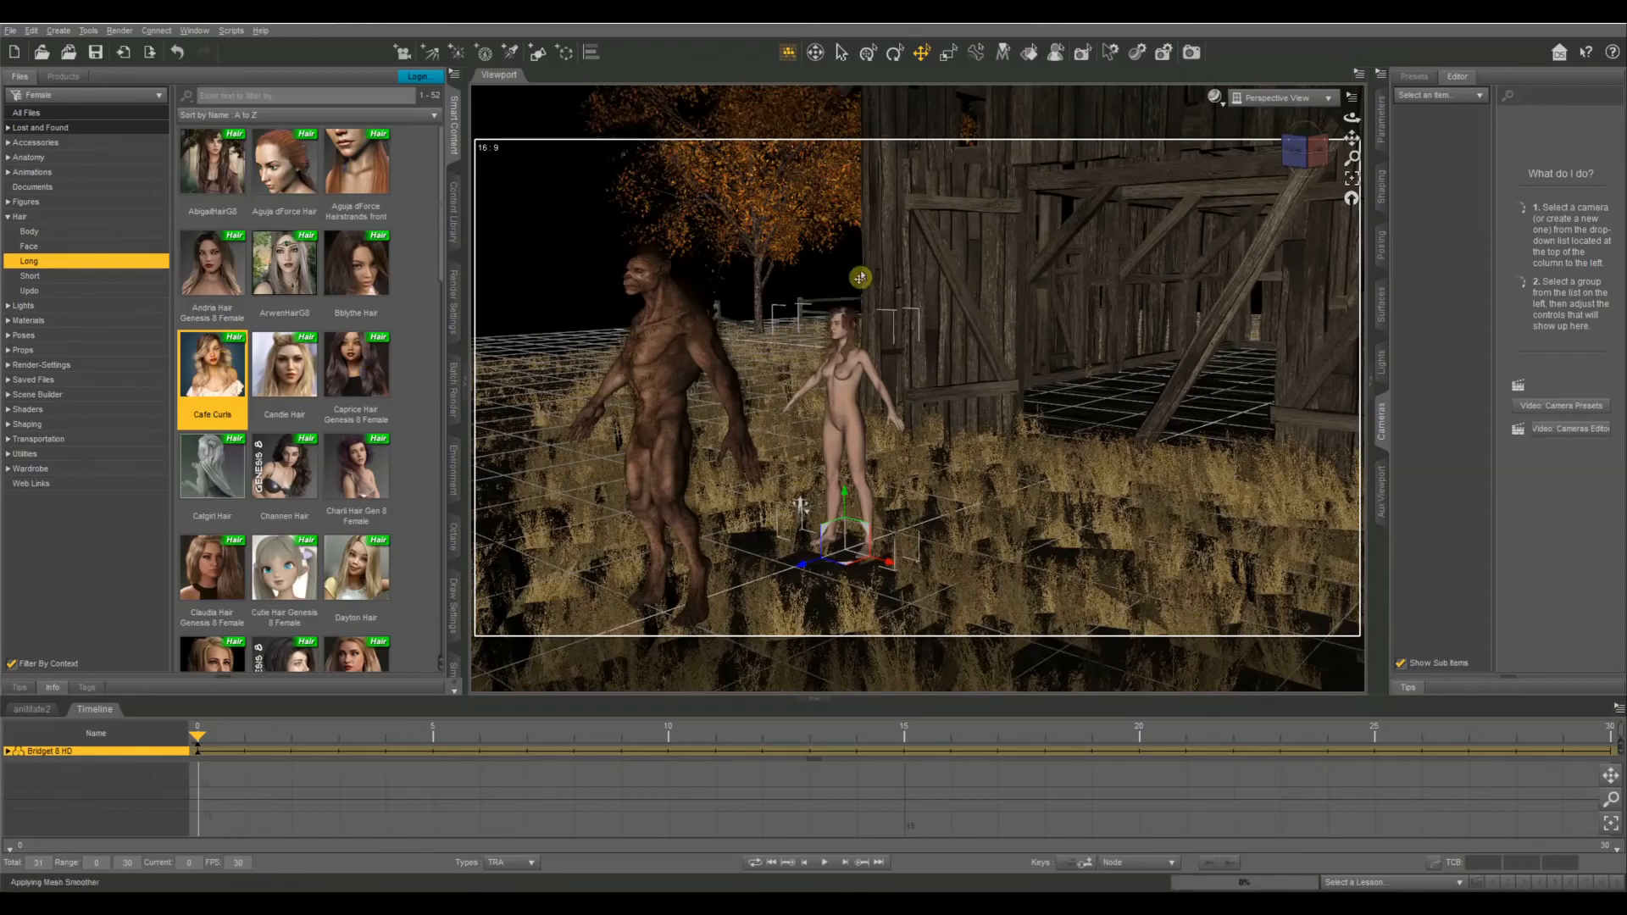
Step: Apply the Cafe Curls 06 material to the Cafe Curls hair and reselect the Bridget 8 HD figure
right_click(841, 340)
left_click(881, 315)
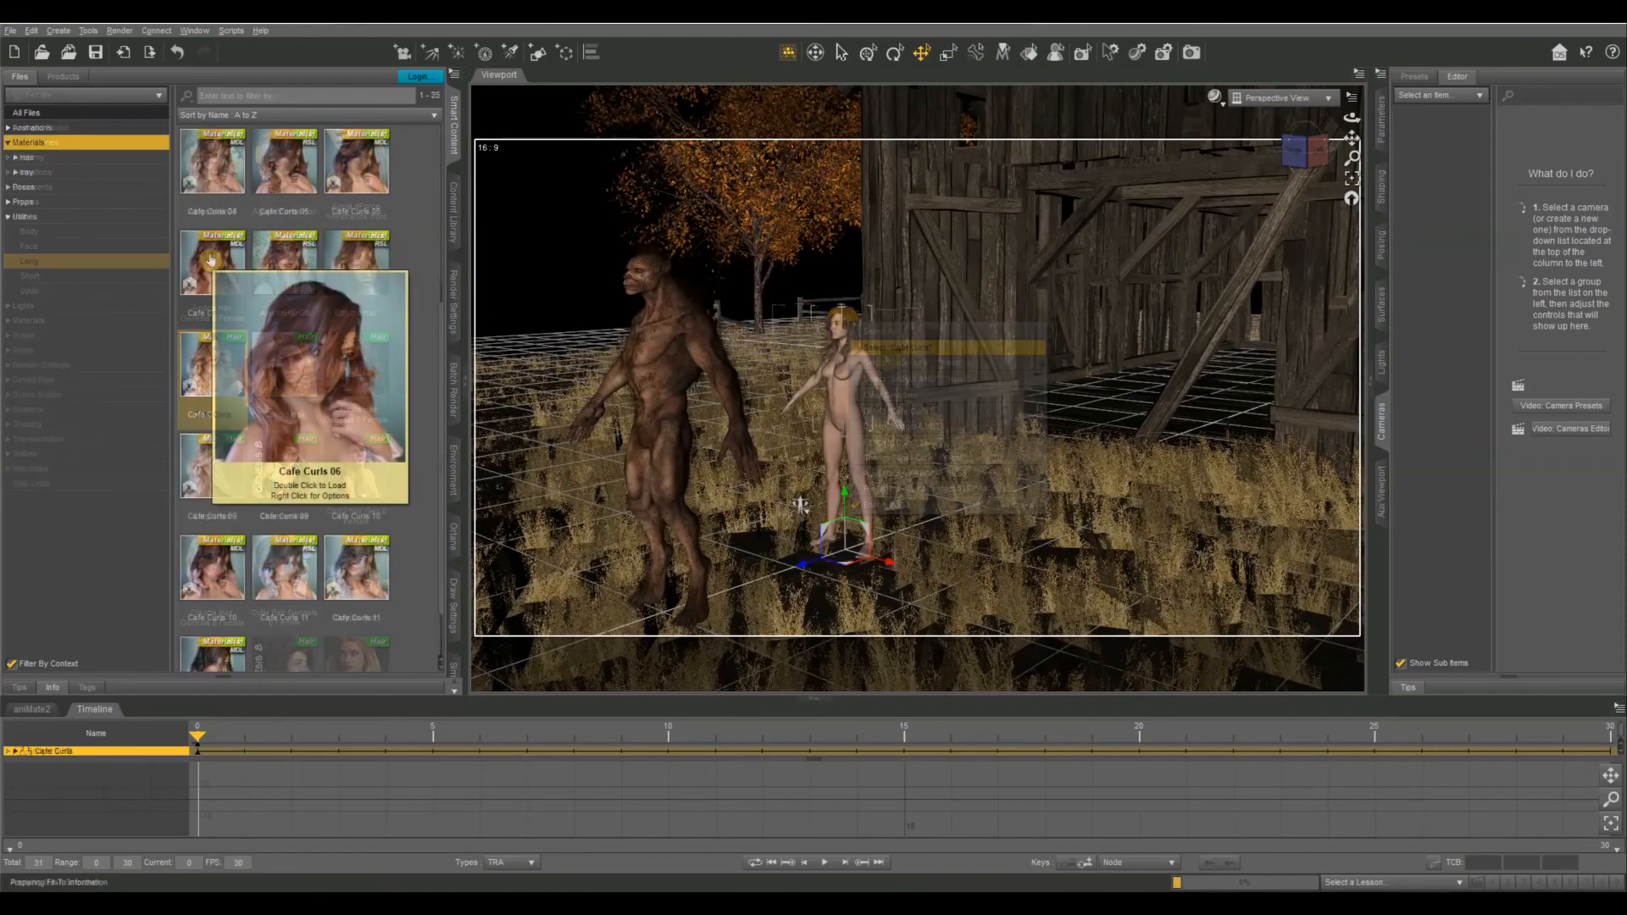
double_click(211, 260)
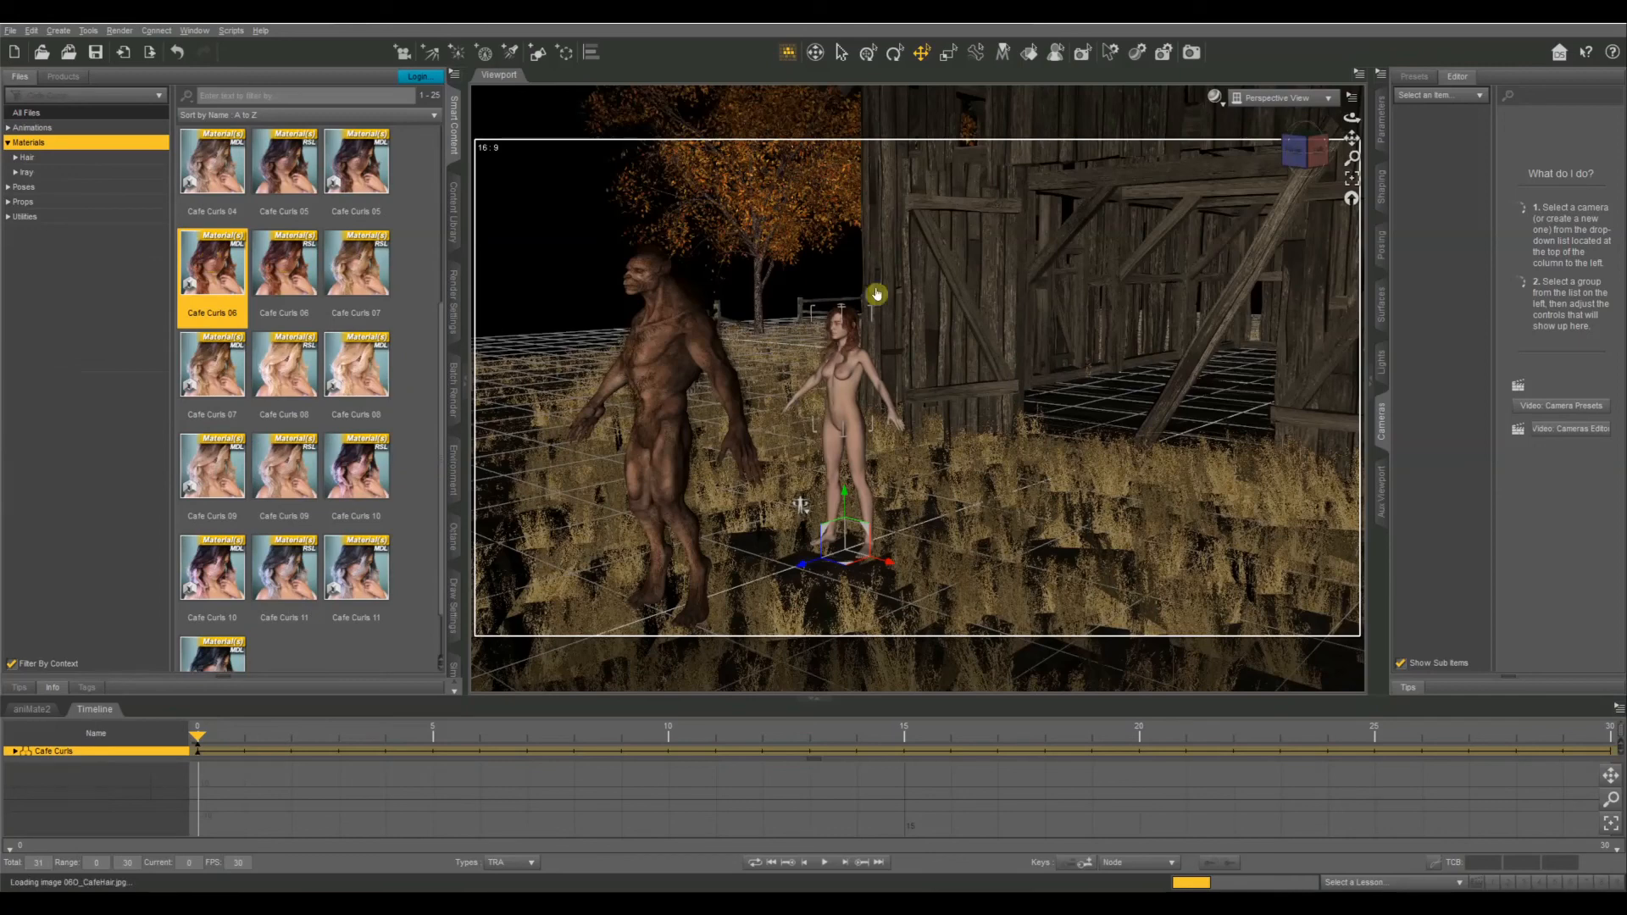
left_click(893, 399)
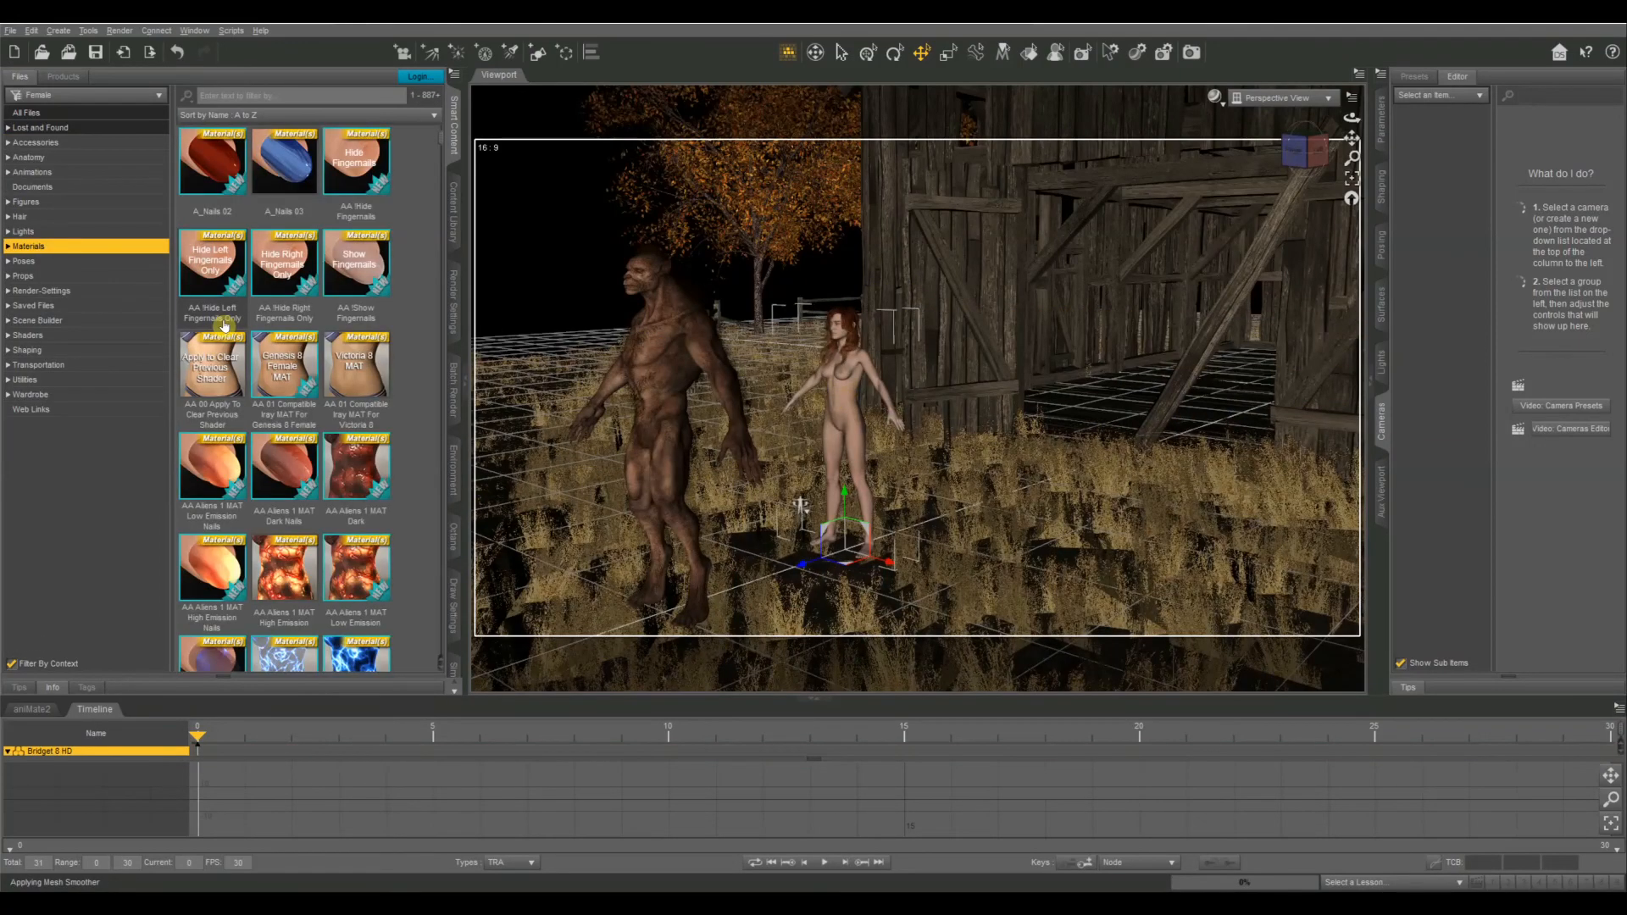
Step: Add the Day Out TubeTop from the shirts wardrobe to the Bridget 8 HD figure
left_click(38, 396)
left_click(30, 542)
double_click(356, 170)
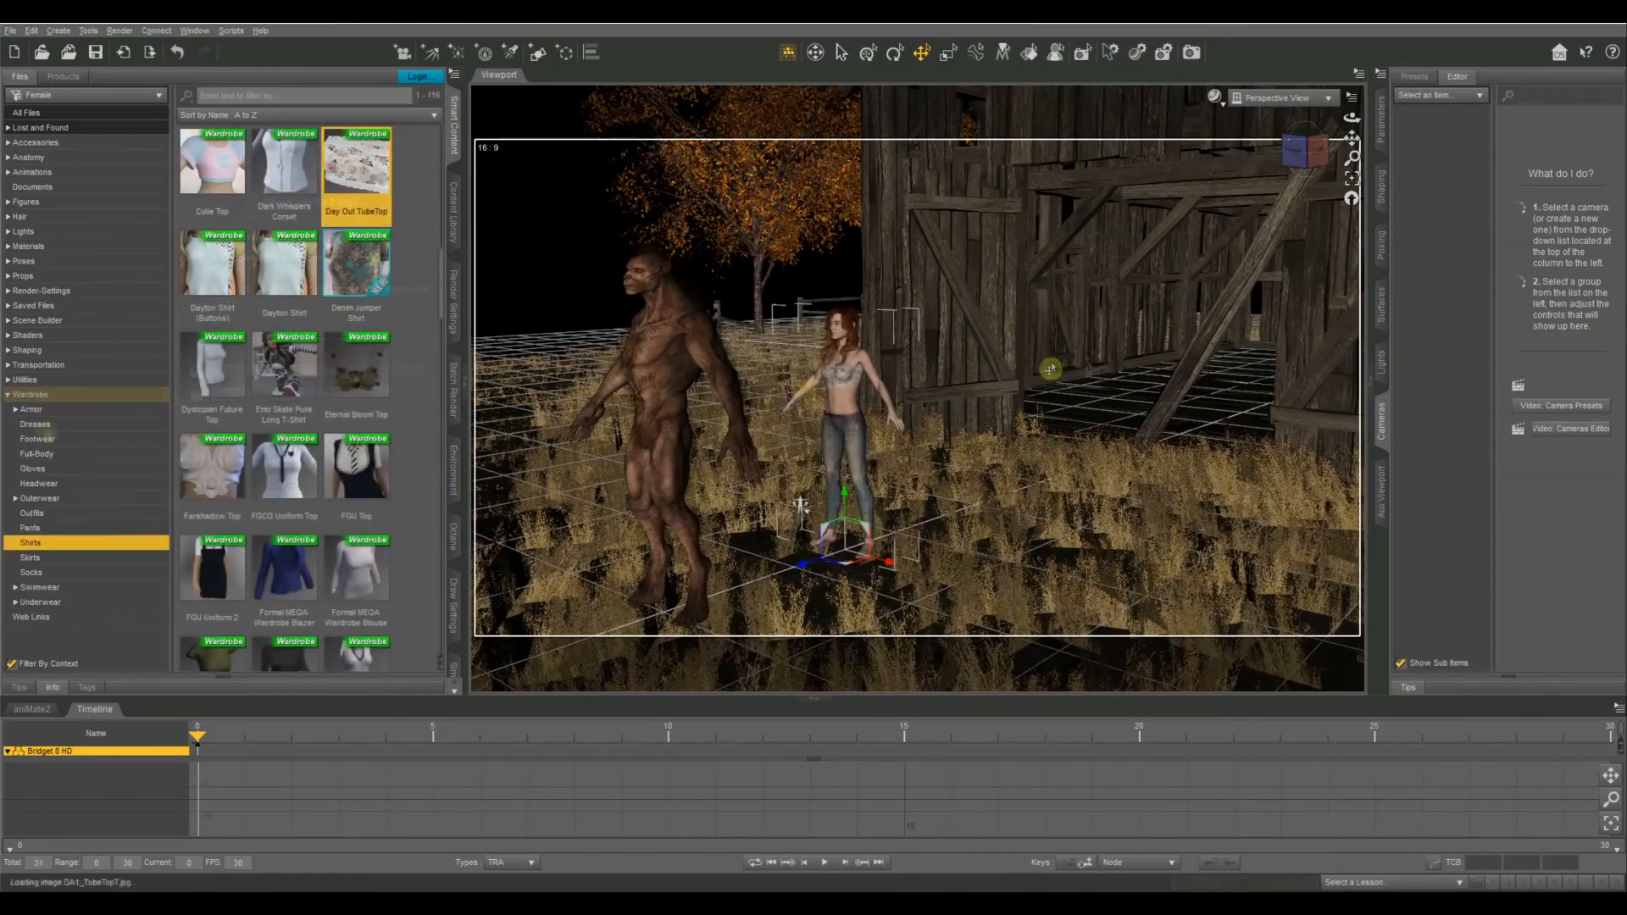
Step: Apply the DO Garnet and Jet TubeTop material to the tube top on the female figure
scroll(1169, 350, "up", 5)
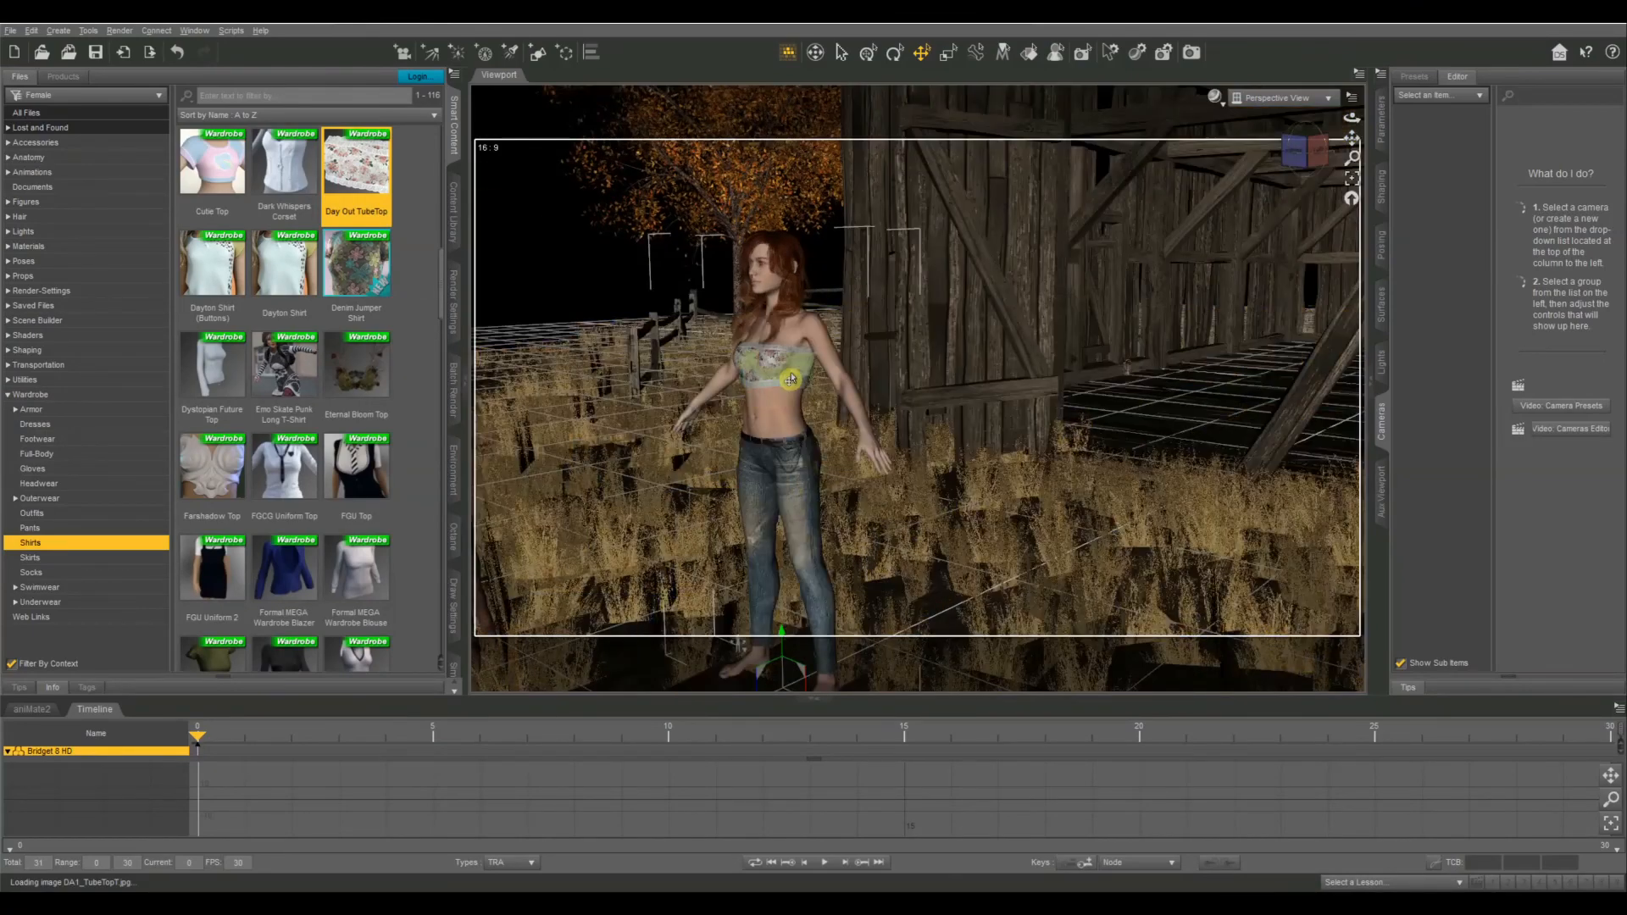
right_click(792, 381)
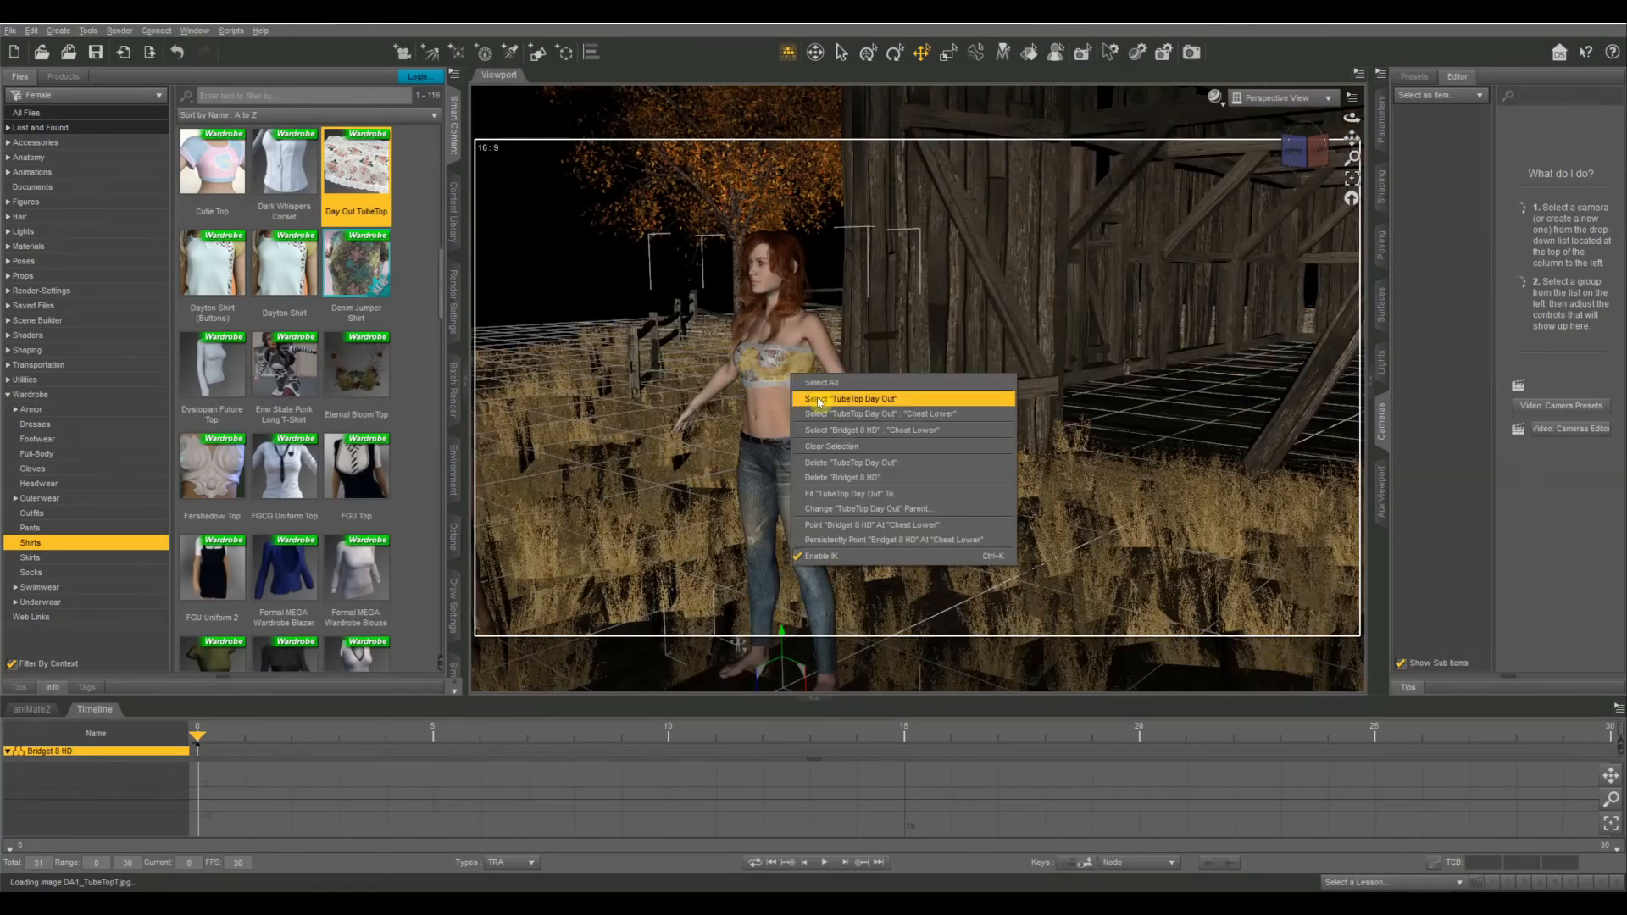
left_click(818, 400)
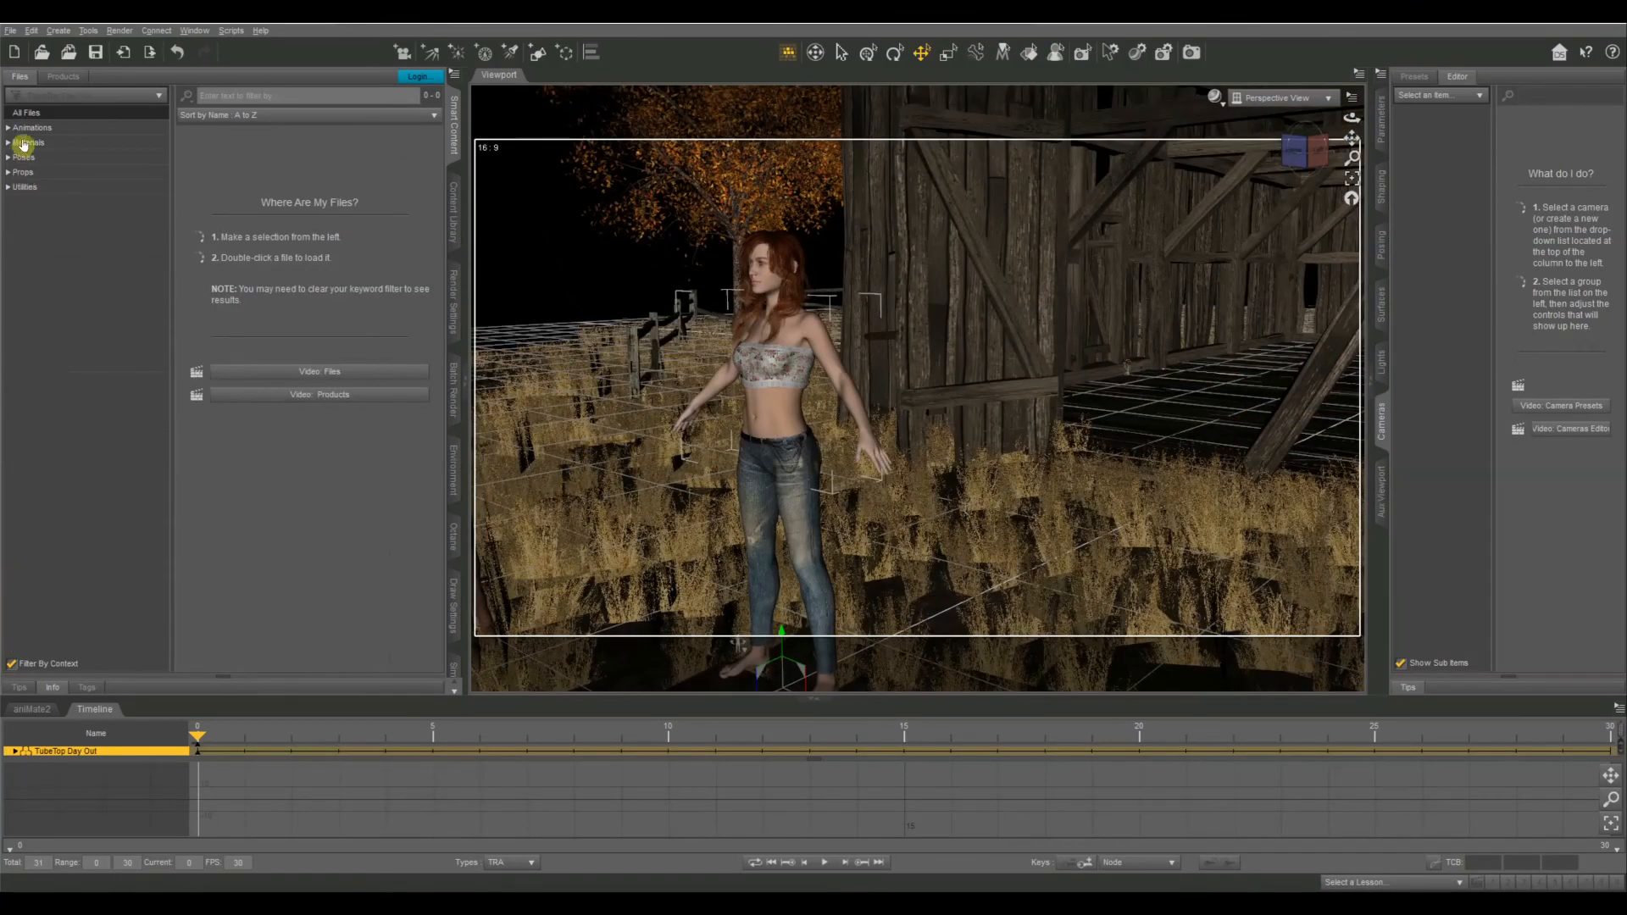
left_click(24, 143)
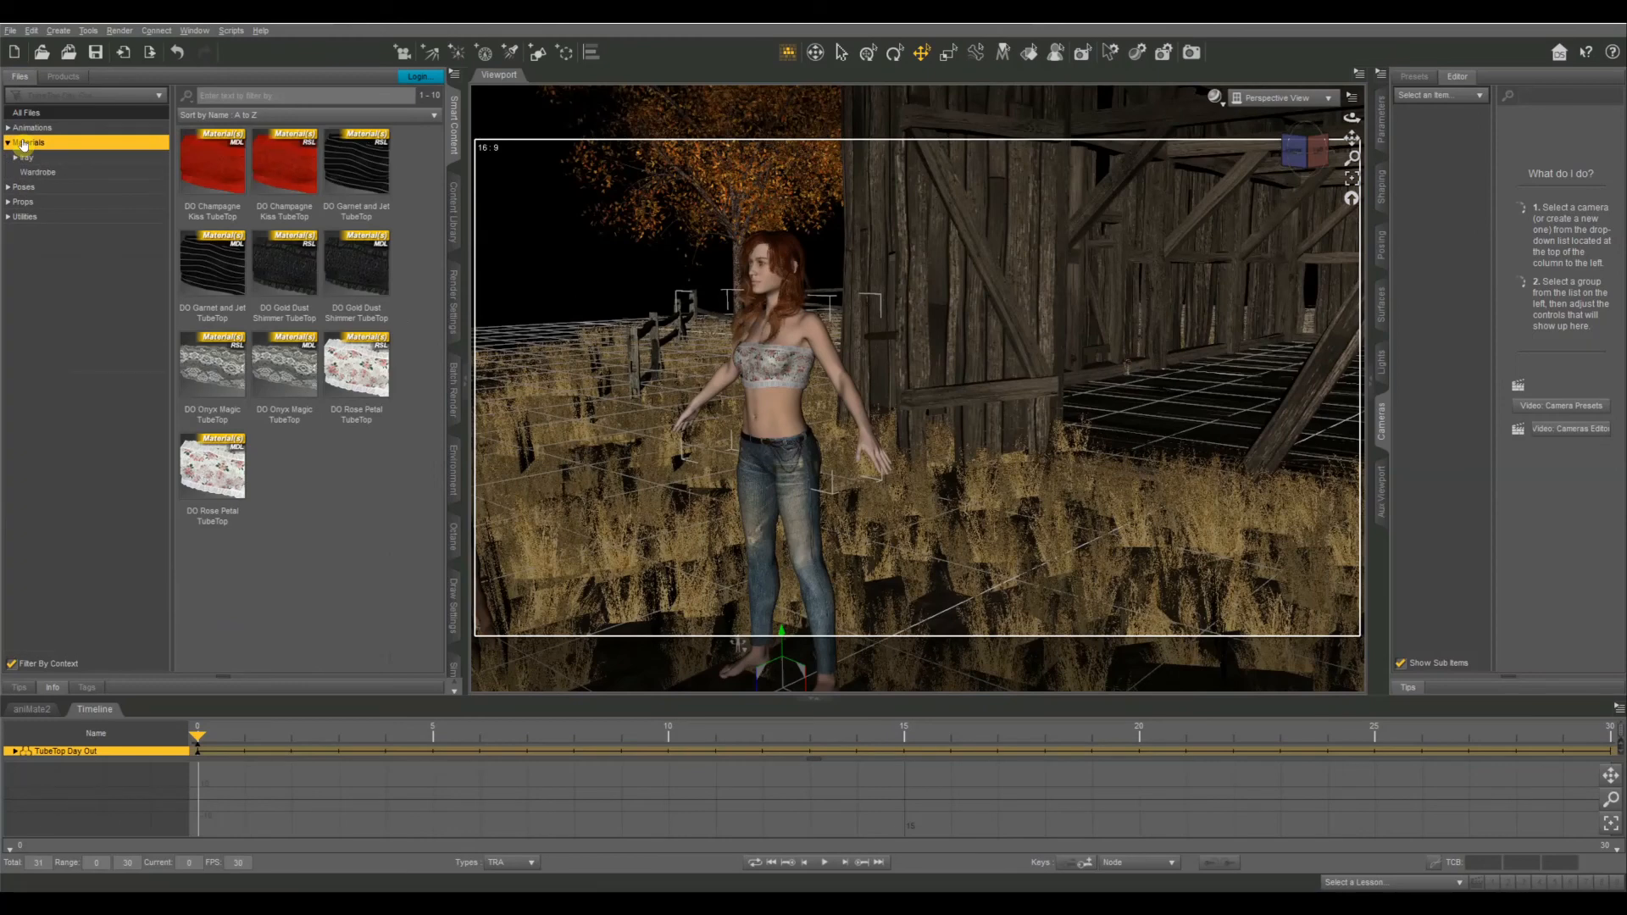
double_click(368, 170)
scroll(1121, 398, "down", 3)
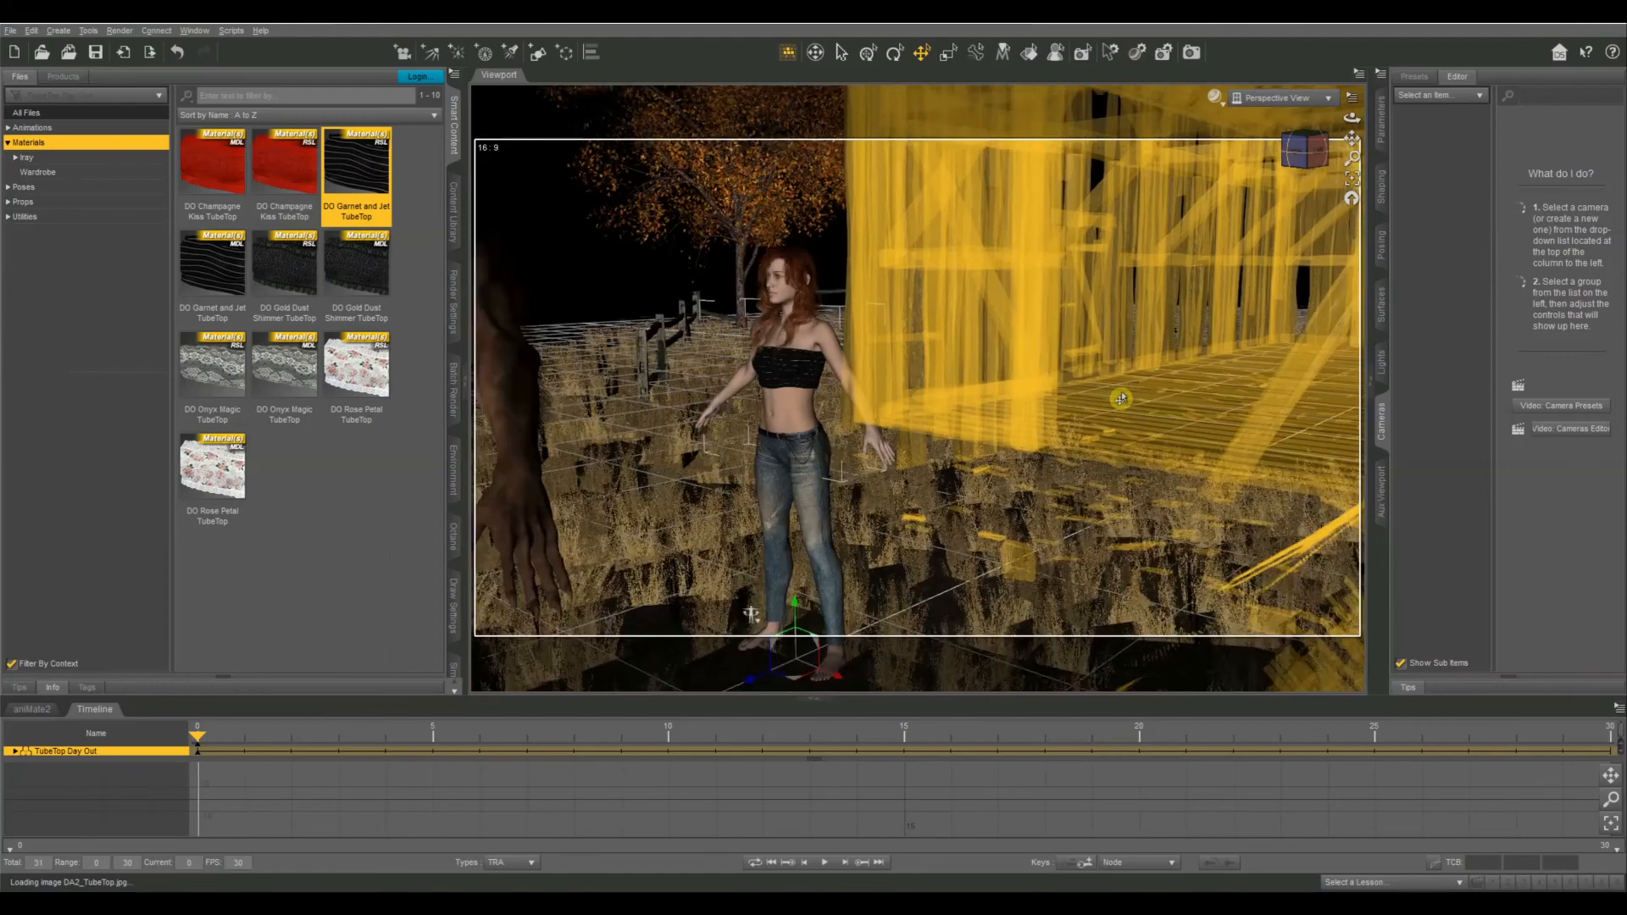
scroll(1121, 398, "down", 2)
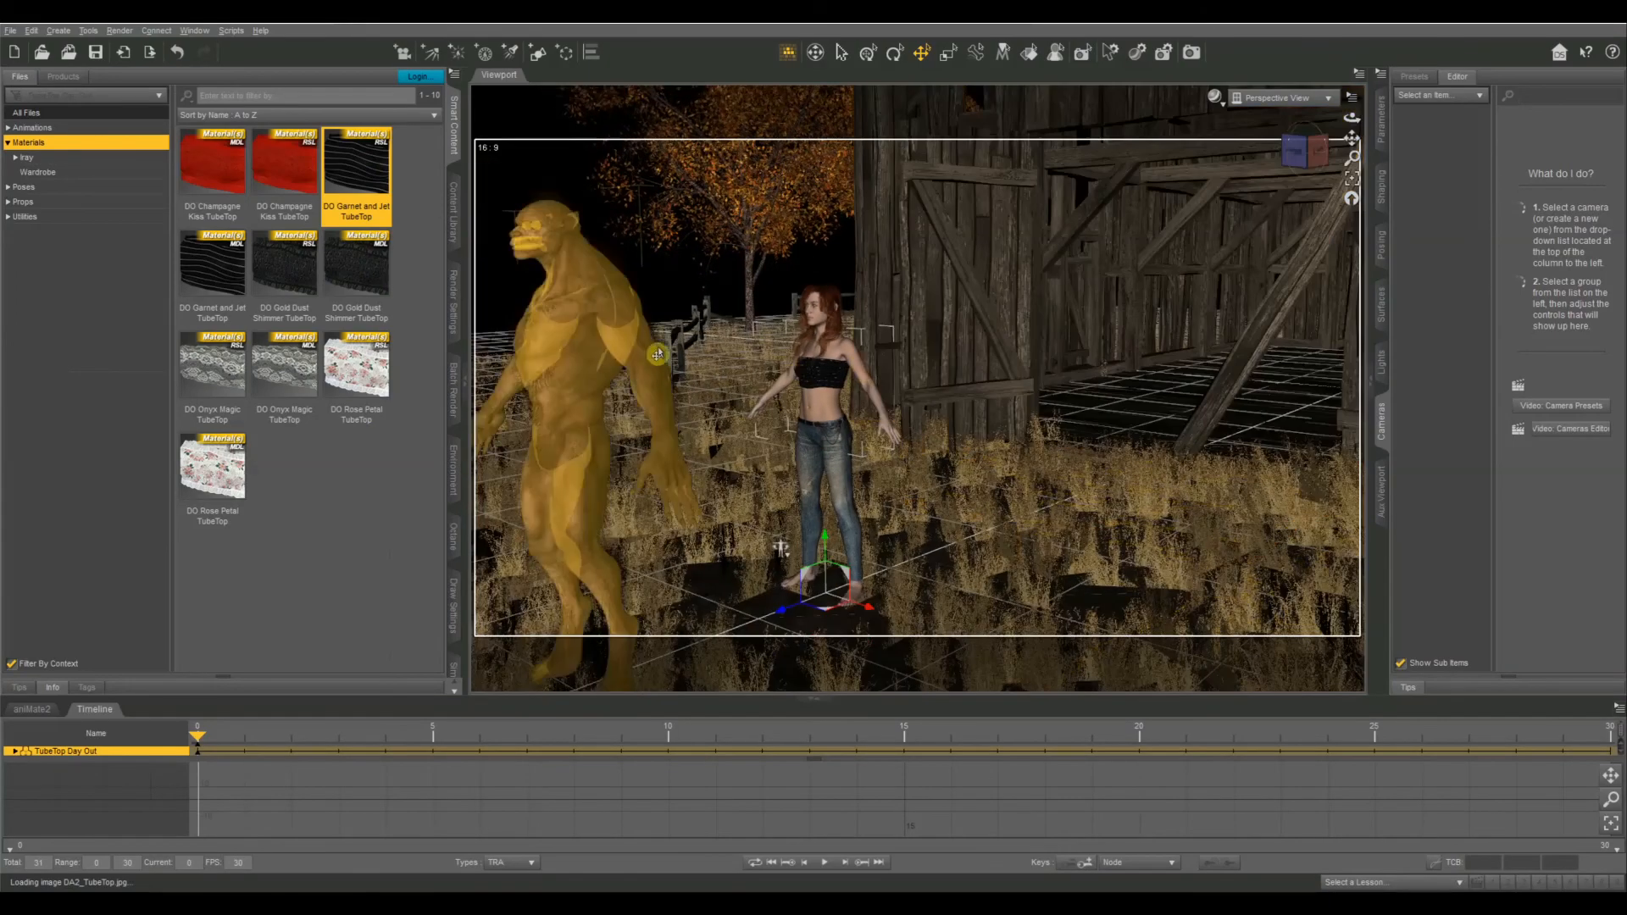
Step: Add the Kawaii Tennis Shoes to the Bridget 8 HD figure
left_click(820, 415)
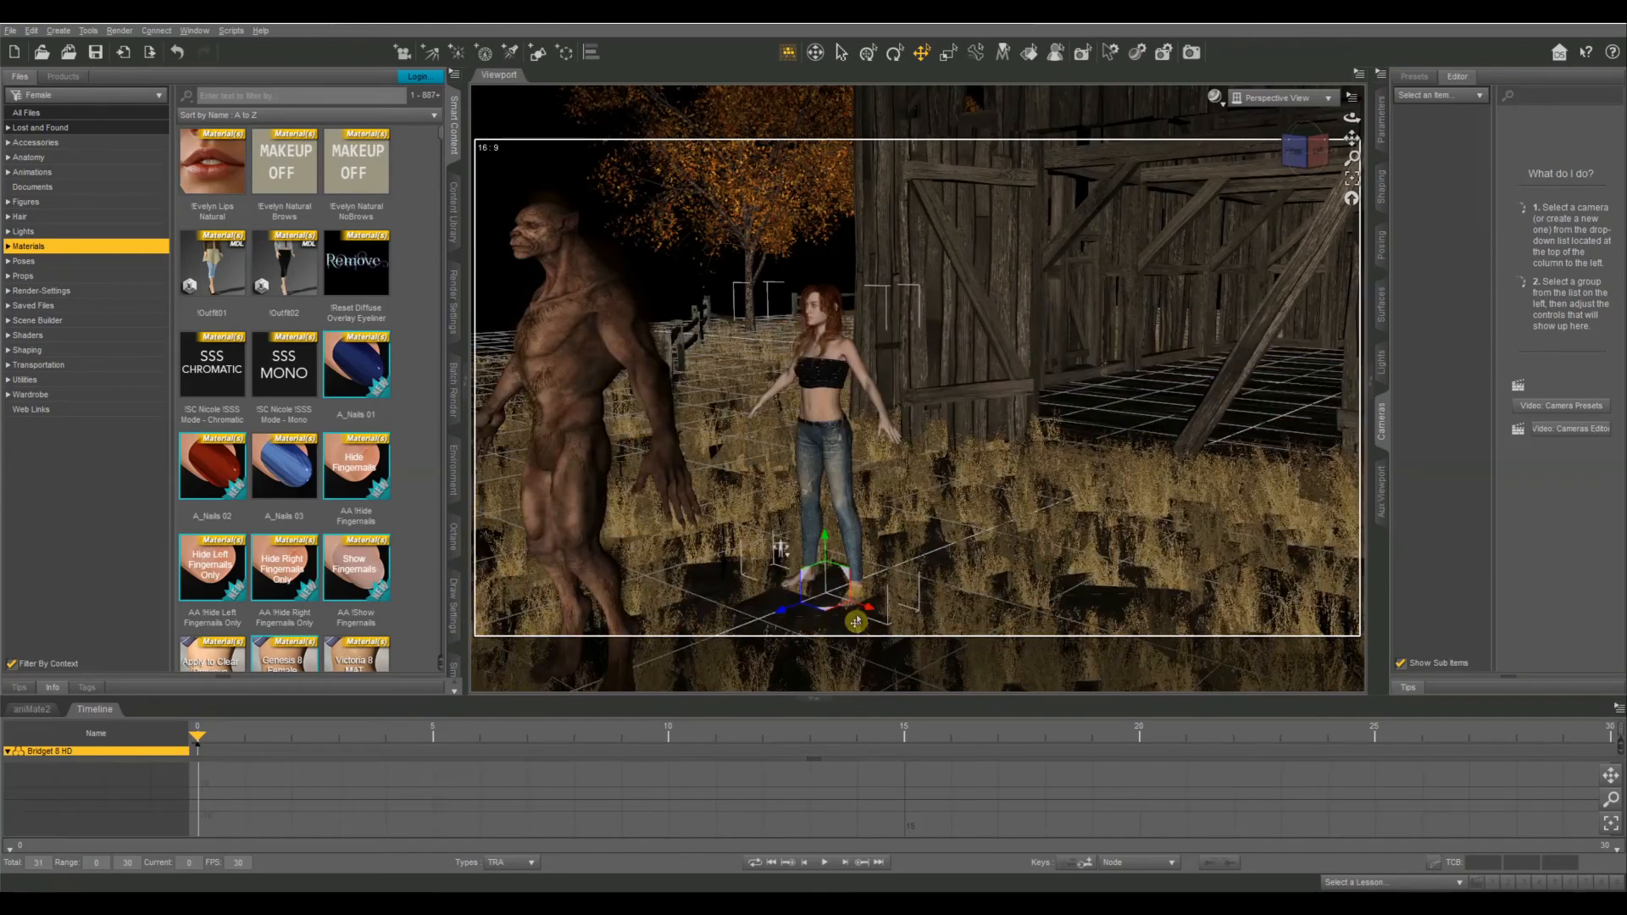
left_click(37, 395)
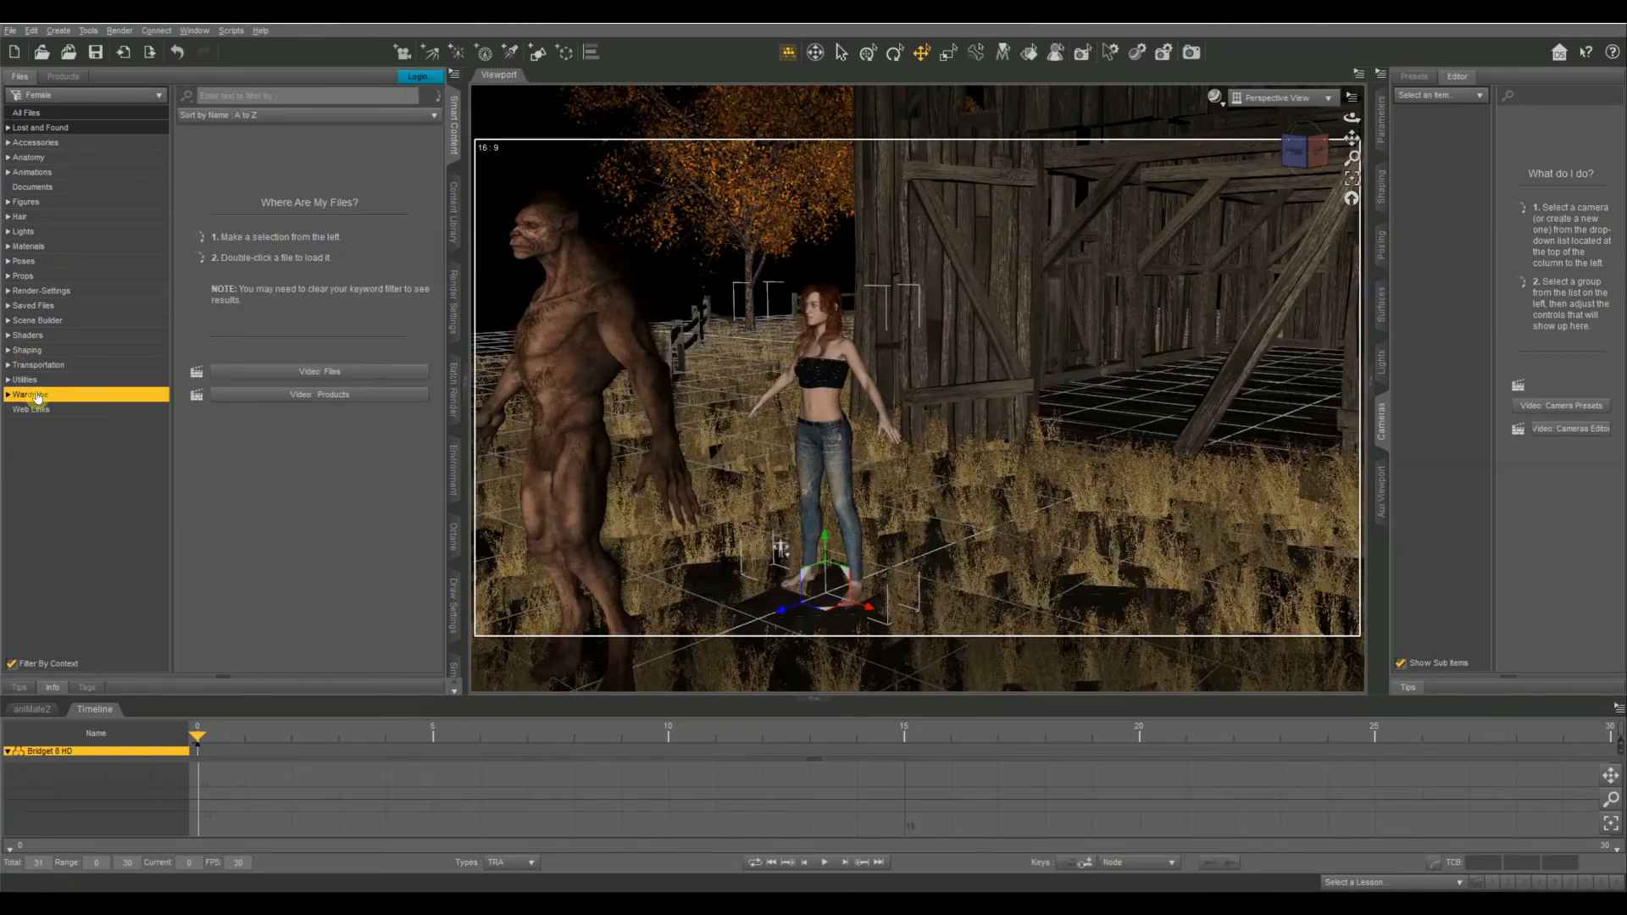
left_click(38, 439)
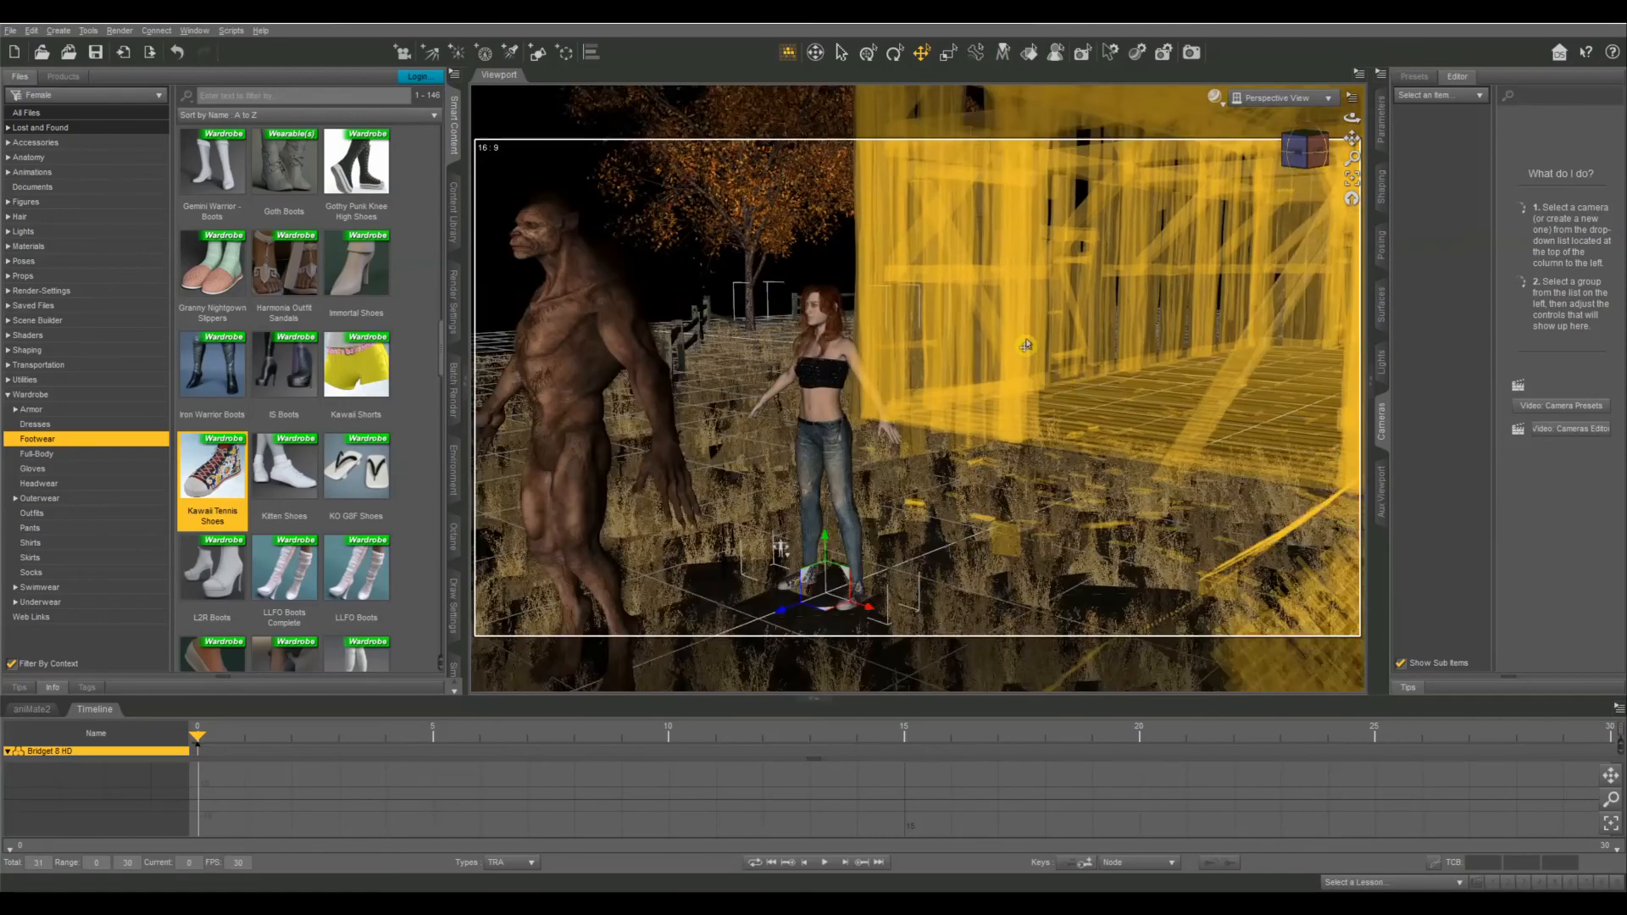
mouse_move(1300, 152)
left_mouse_down()
mouse_move(1275, 142)
mouse_move(1295, 146)
left_mouse_up()
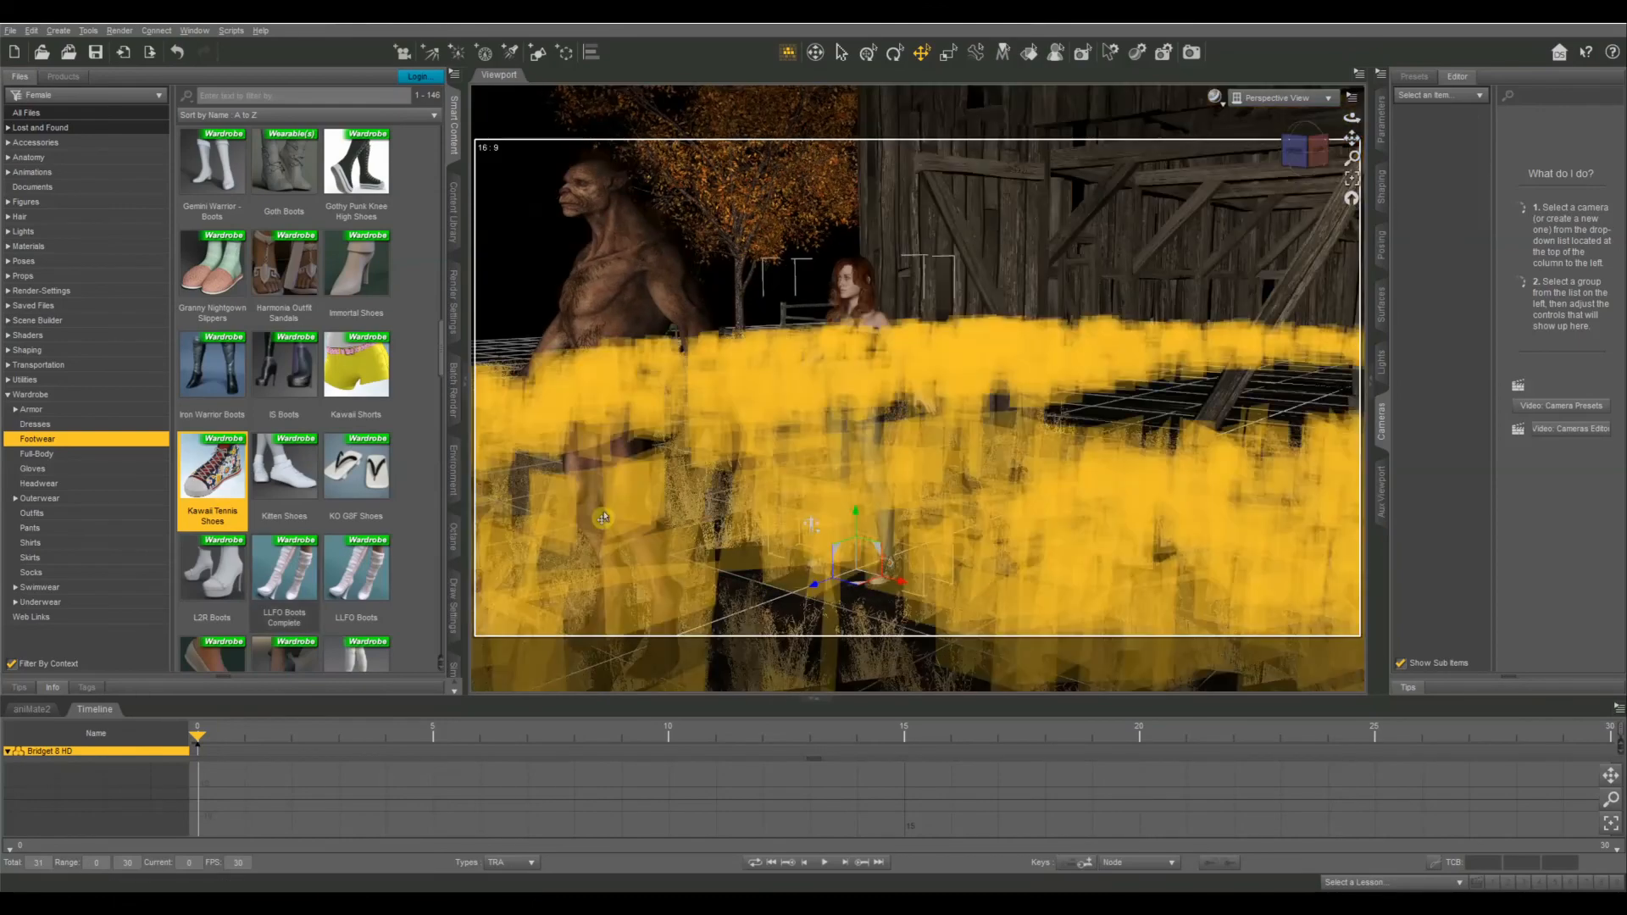
Step: Move the Lycan HD figure along Z to about 1270 and rotate it about Y to face the woman
left_click(685, 320)
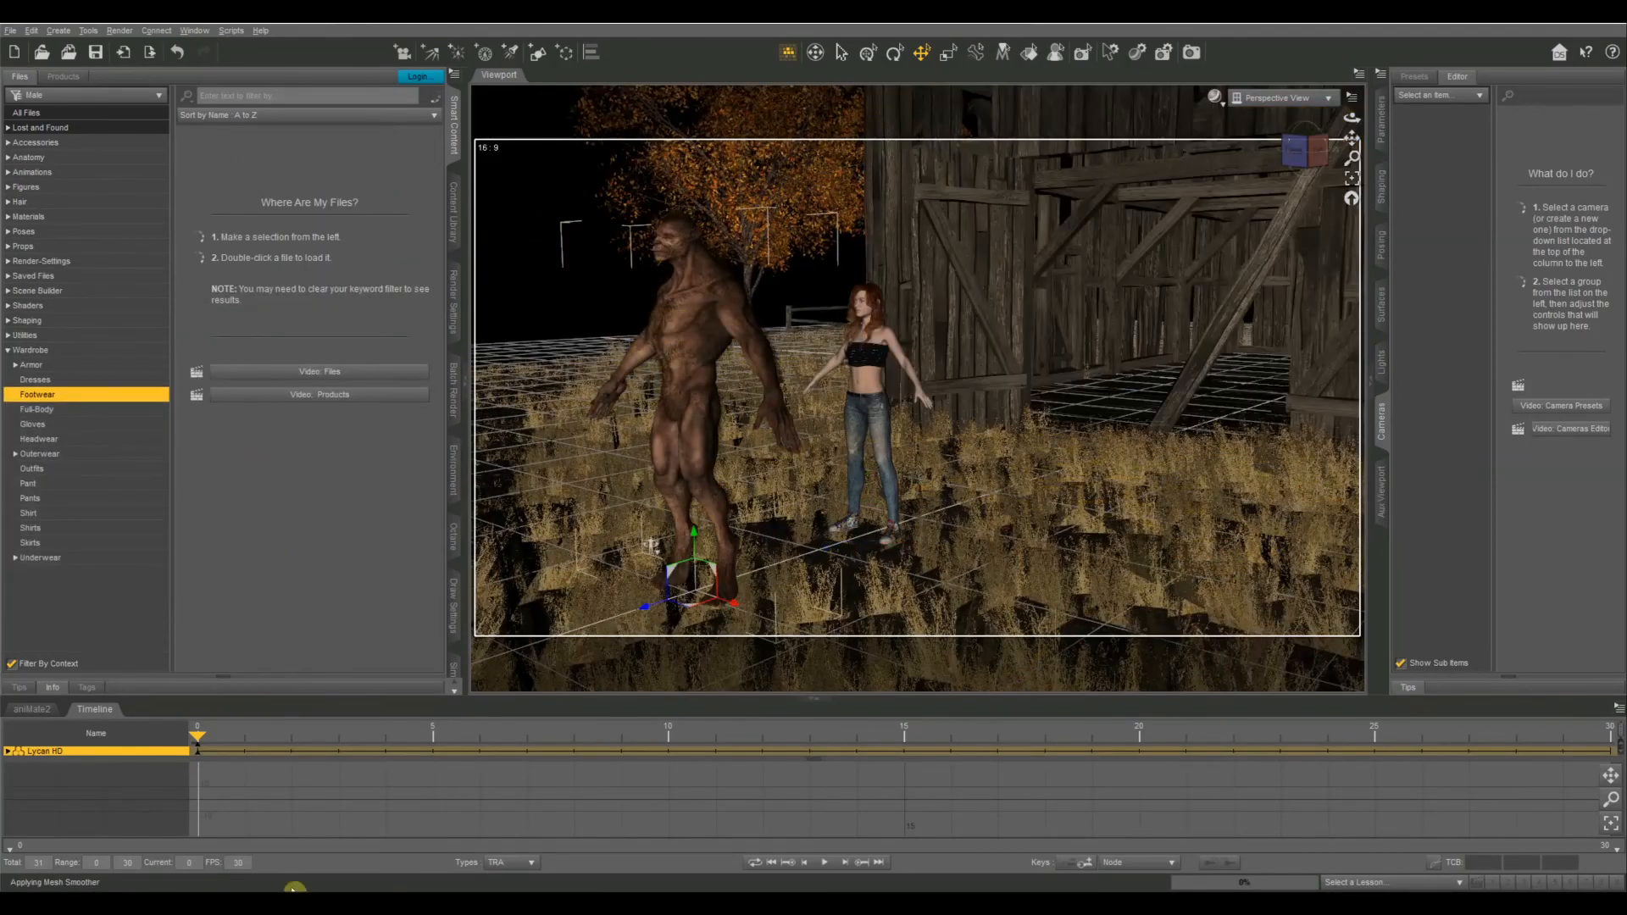
left_click_drag(645, 614, 502, 665)
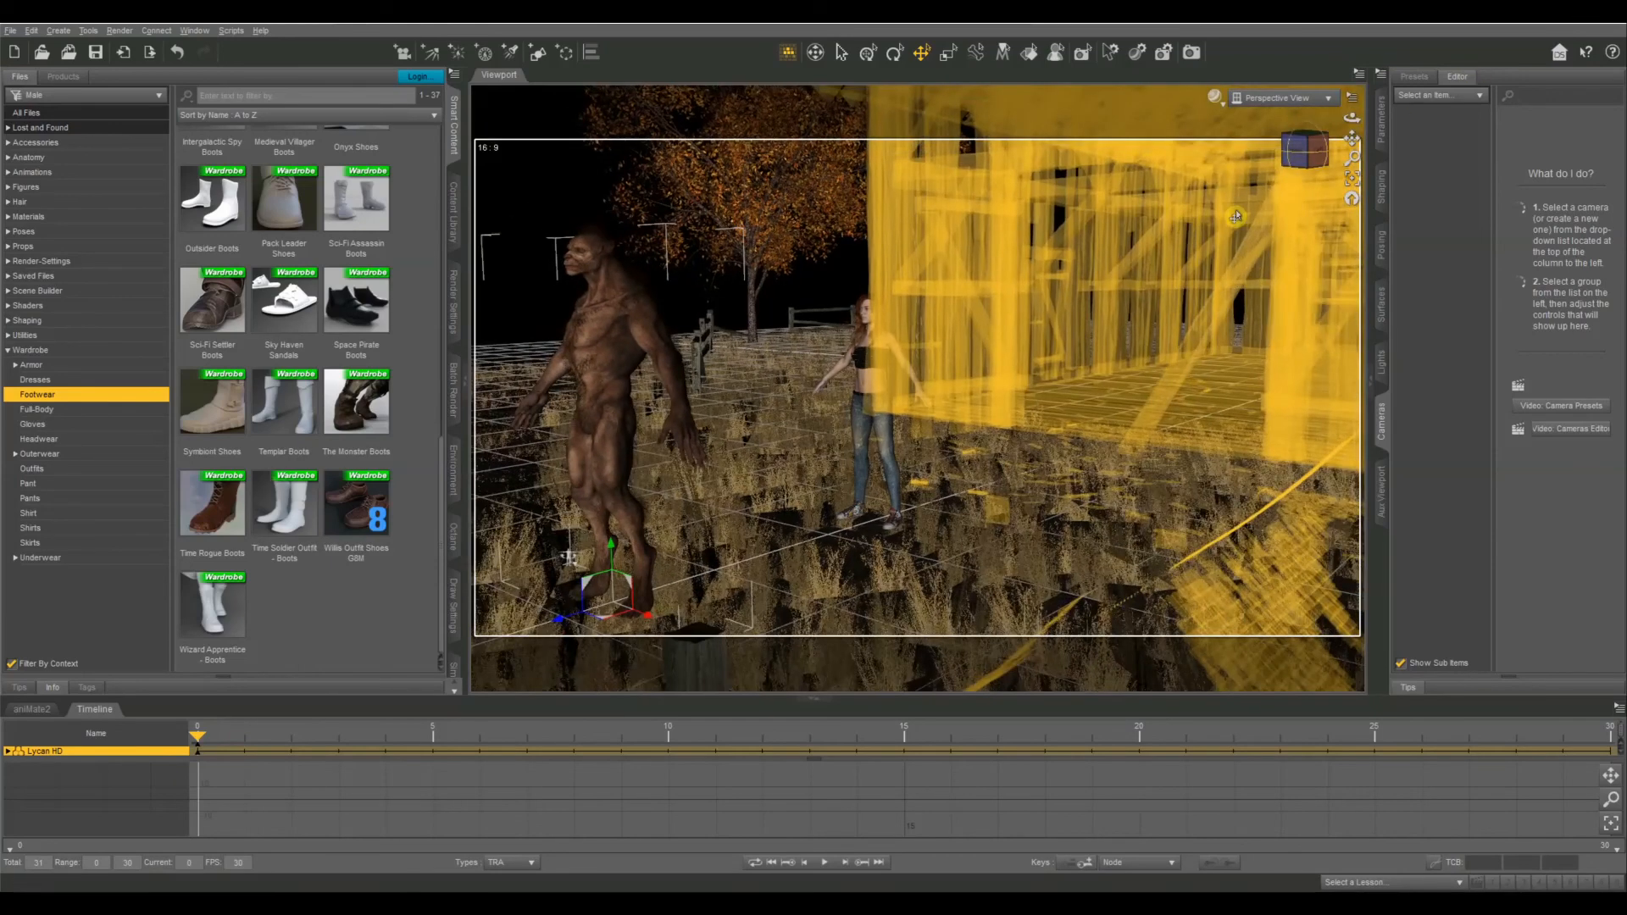
left_click(1385, 140)
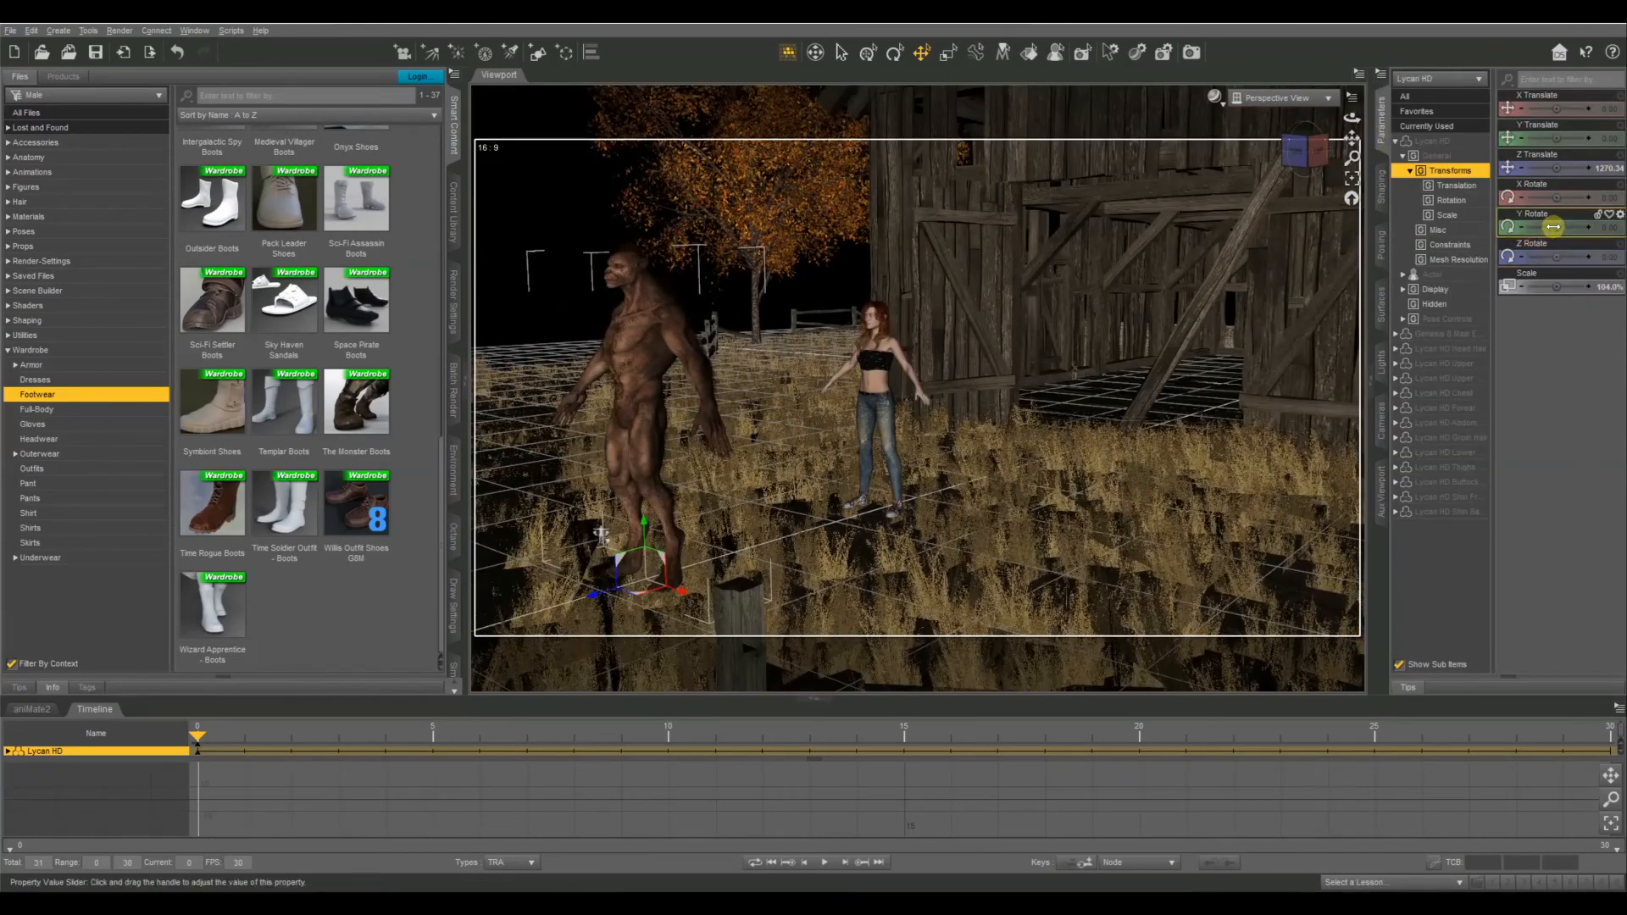
mouse_move(1556, 228)
left_mouse_down()
mouse_move(1572, 226)
mouse_move(1487, 227)
mouse_move(1553, 227)
left_mouse_up()
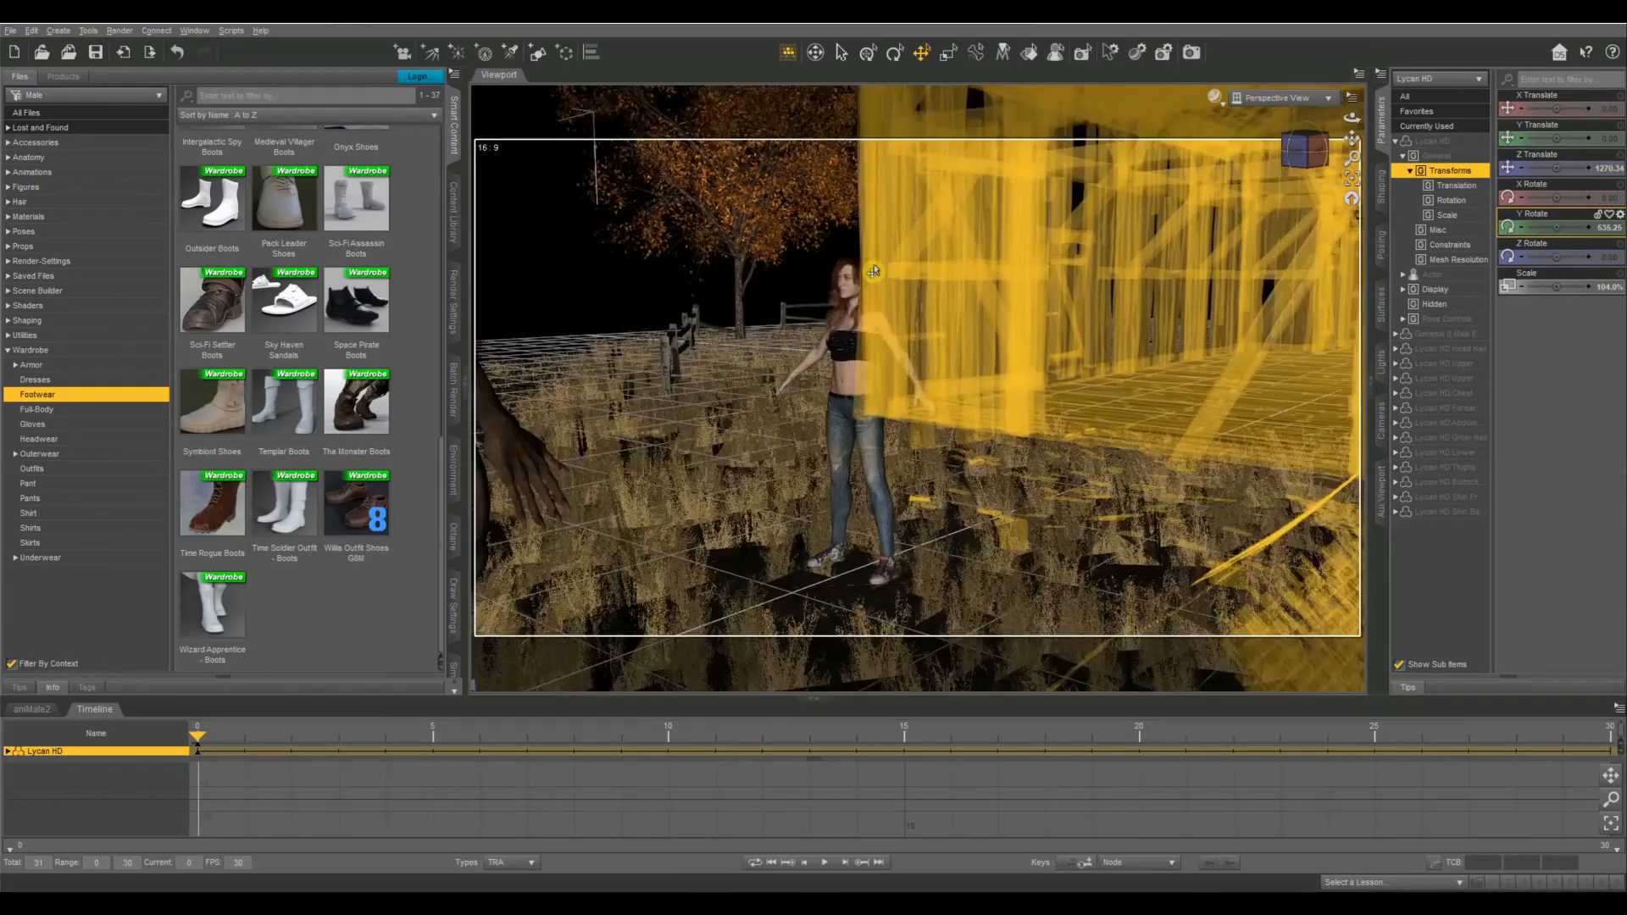
Step: Apply the CDI Aiko 8 StandE standing pose to the Bridget 8 HD figure
left_click(831, 368)
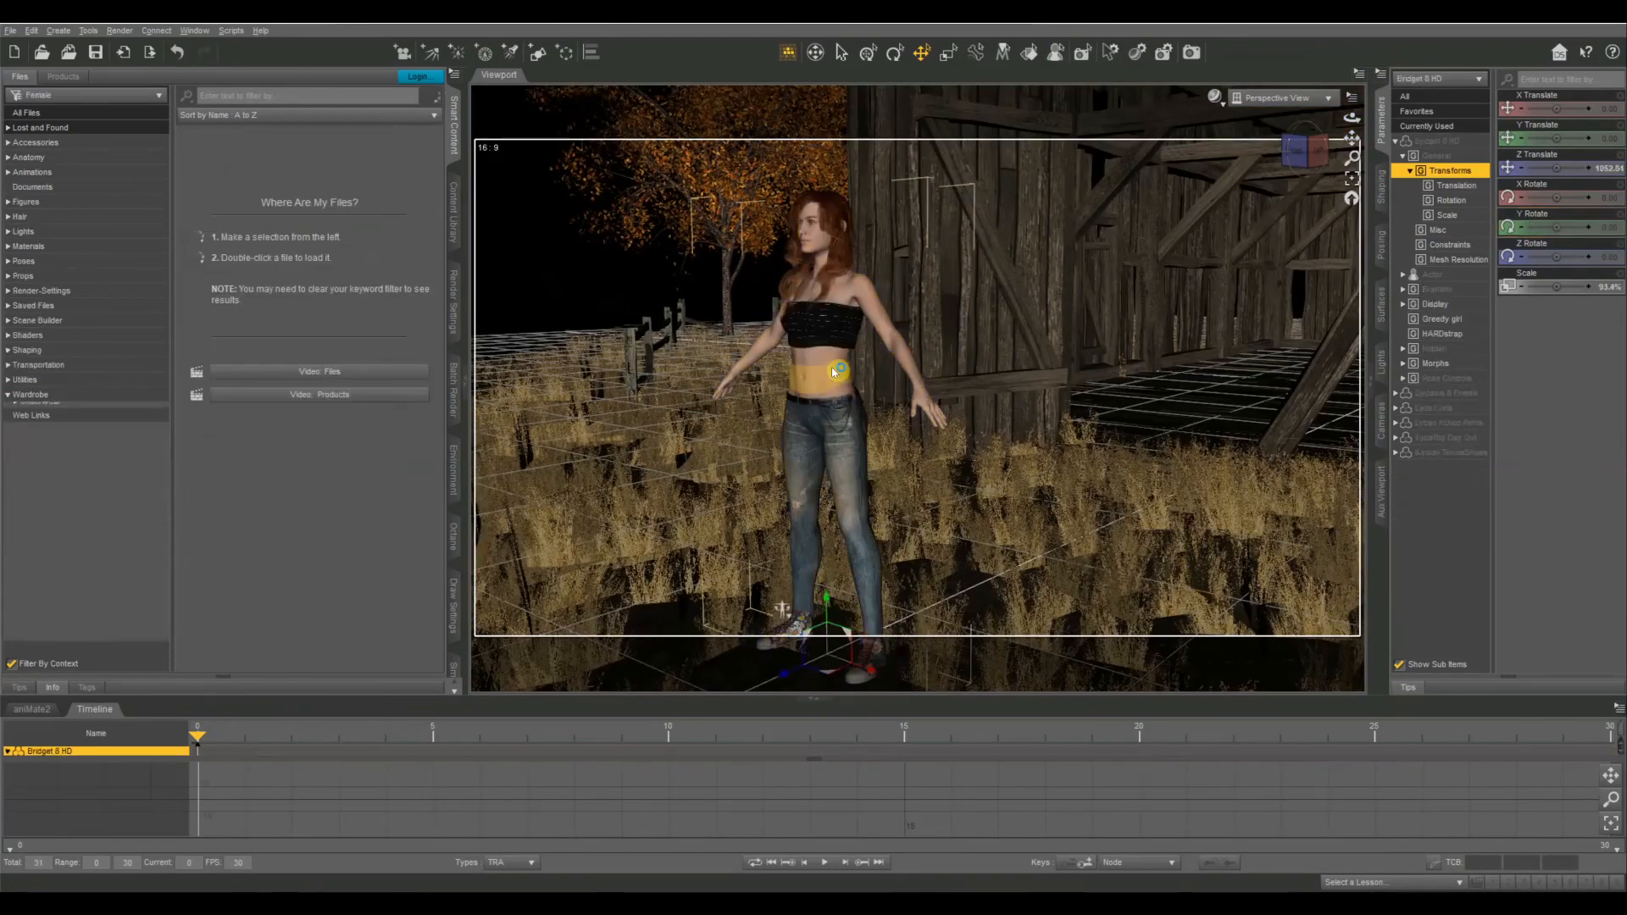
left_click(29, 265)
left_click(280, 383)
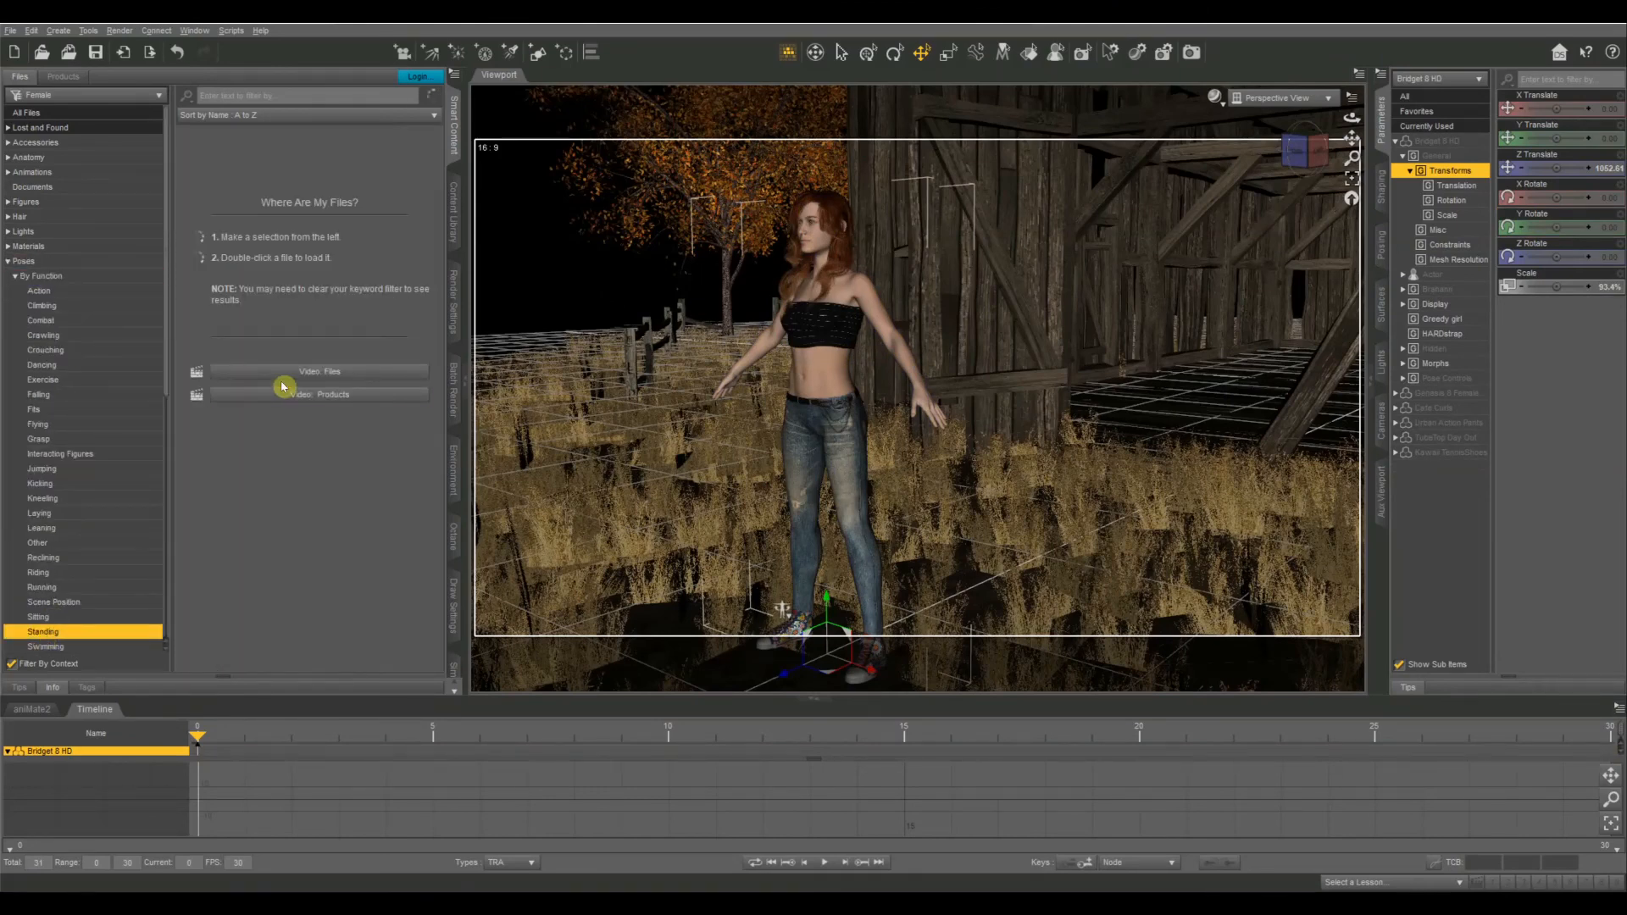
scroll(304, 385, "down", 10)
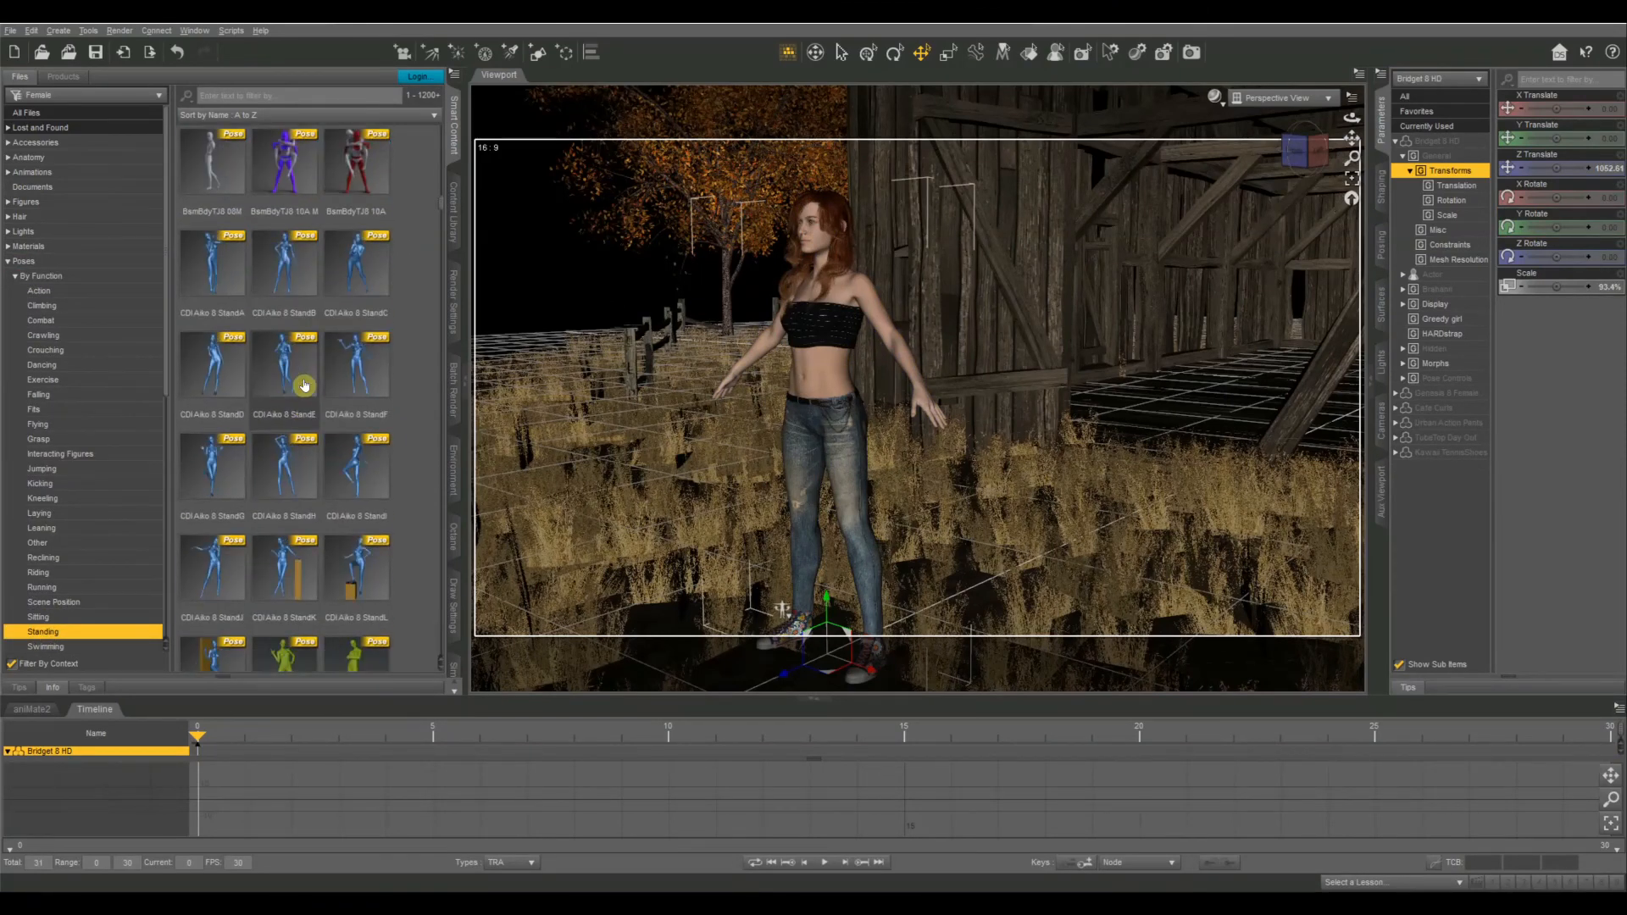
left_click(285, 366)
Step: Reduce the Bend of the woman's right forearm so her hand drops away from her chin
left_click(1292, 153)
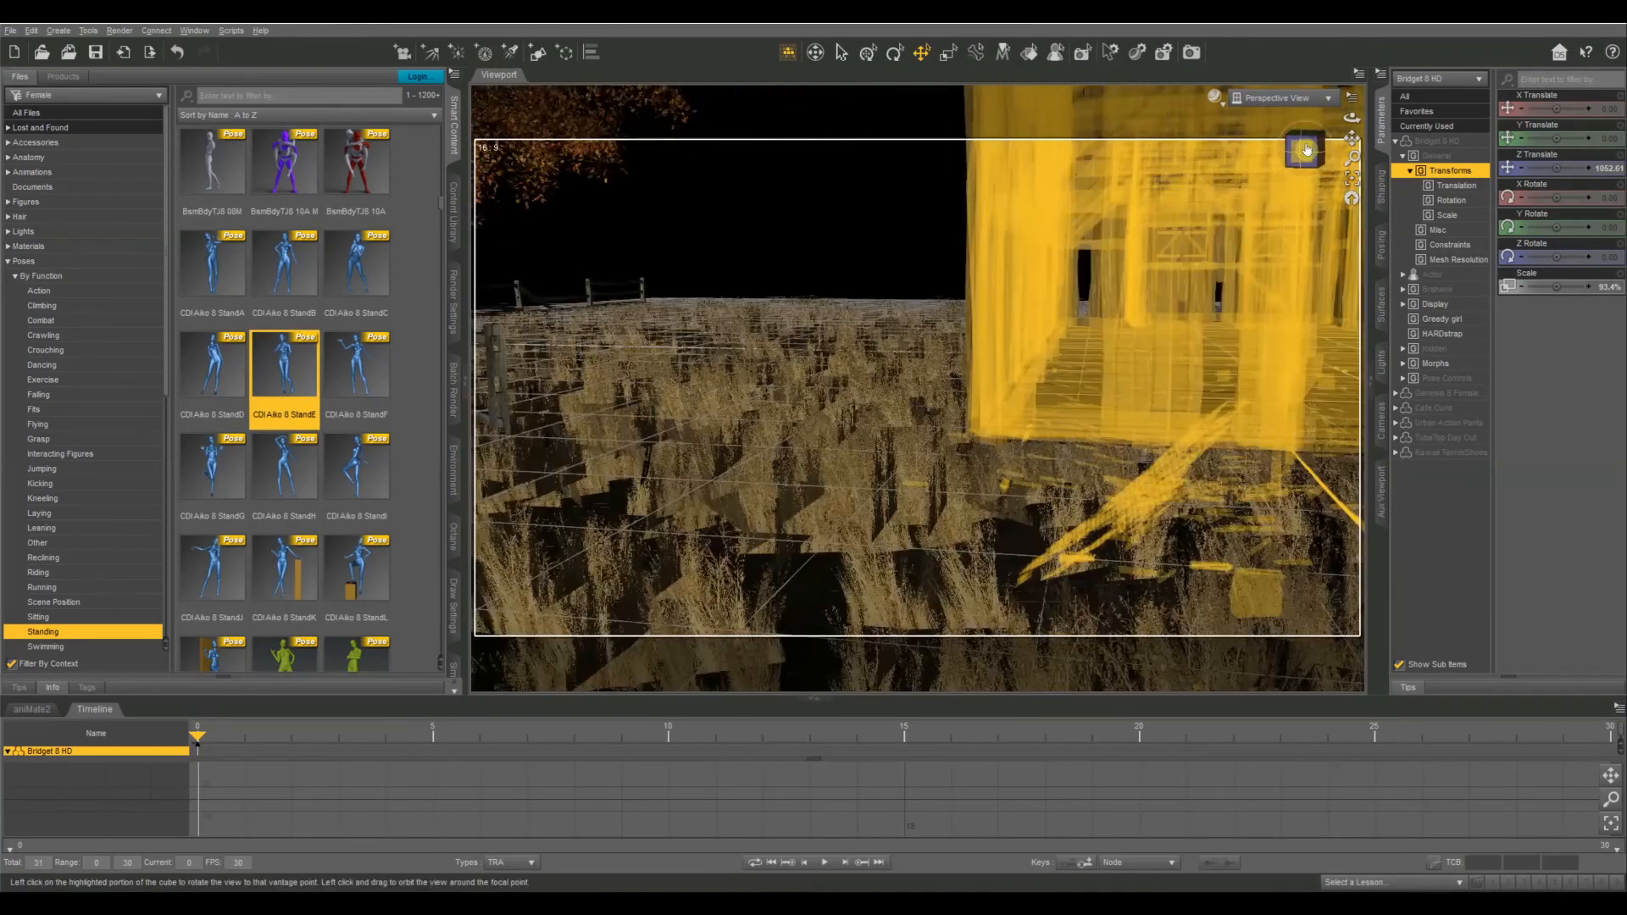
left_click(1306, 149)
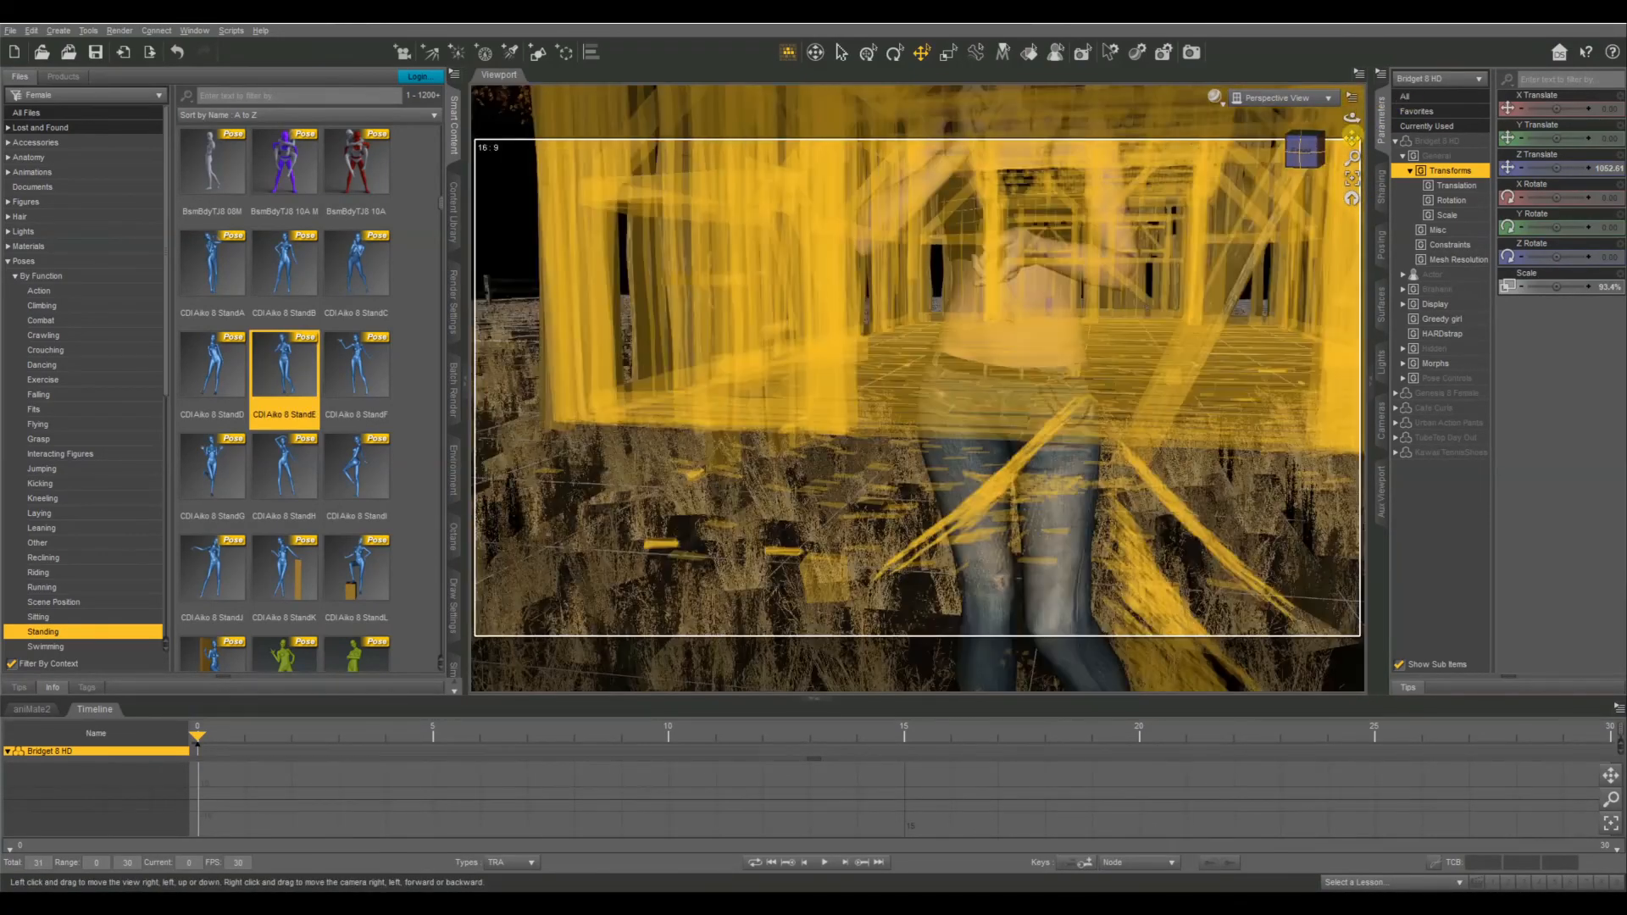
scroll(911, 262, "down", 3)
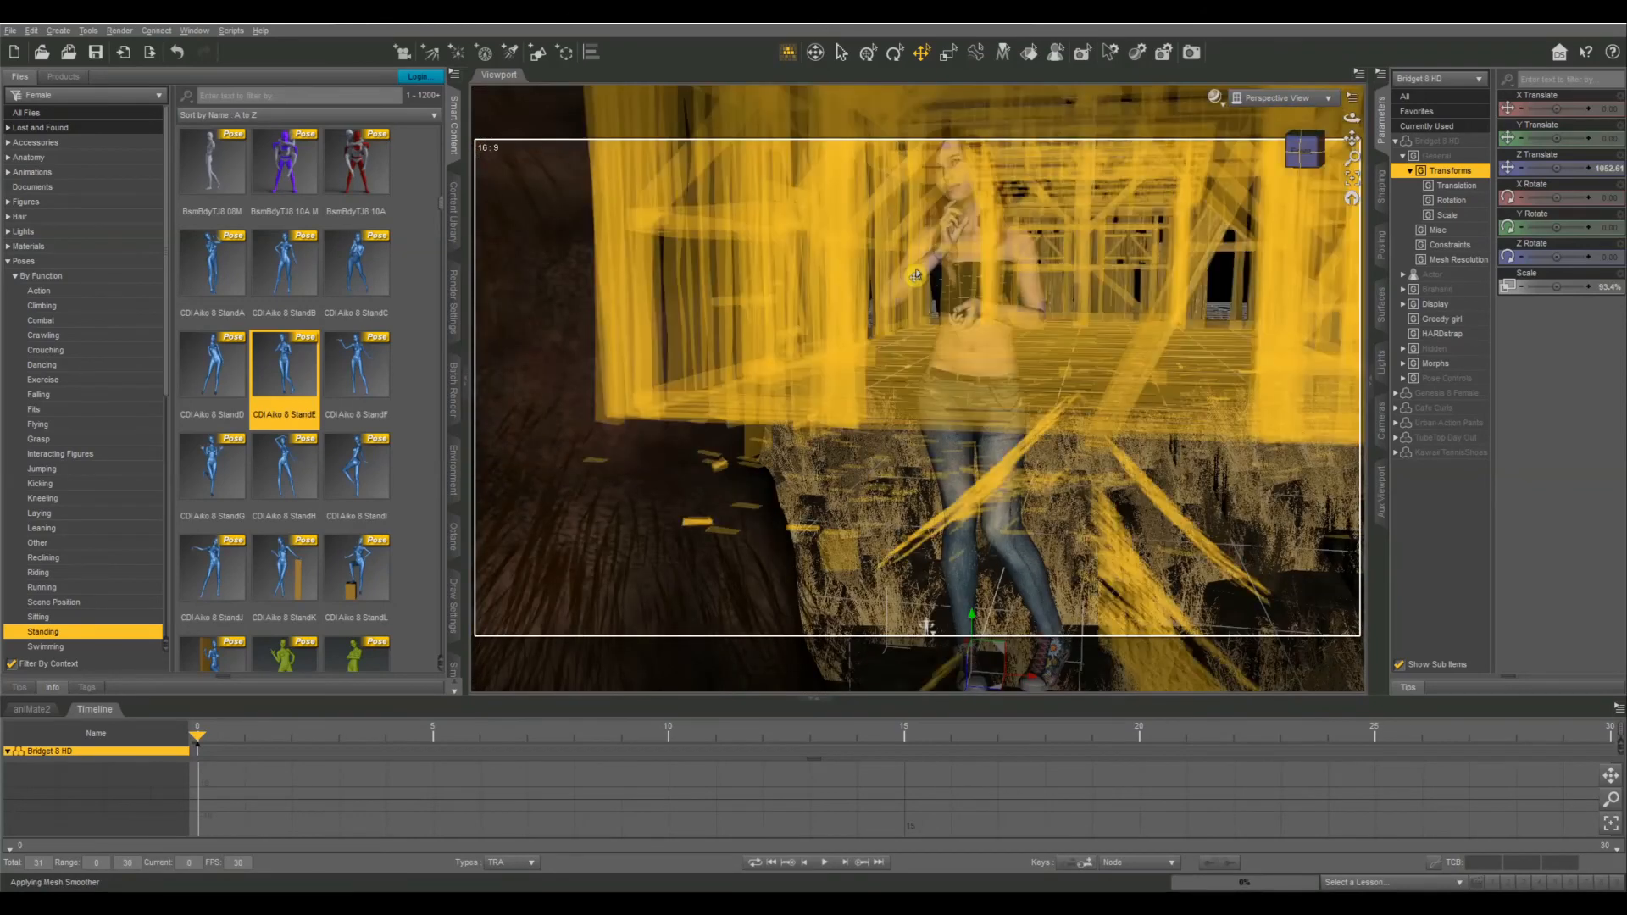
left_click(913, 266)
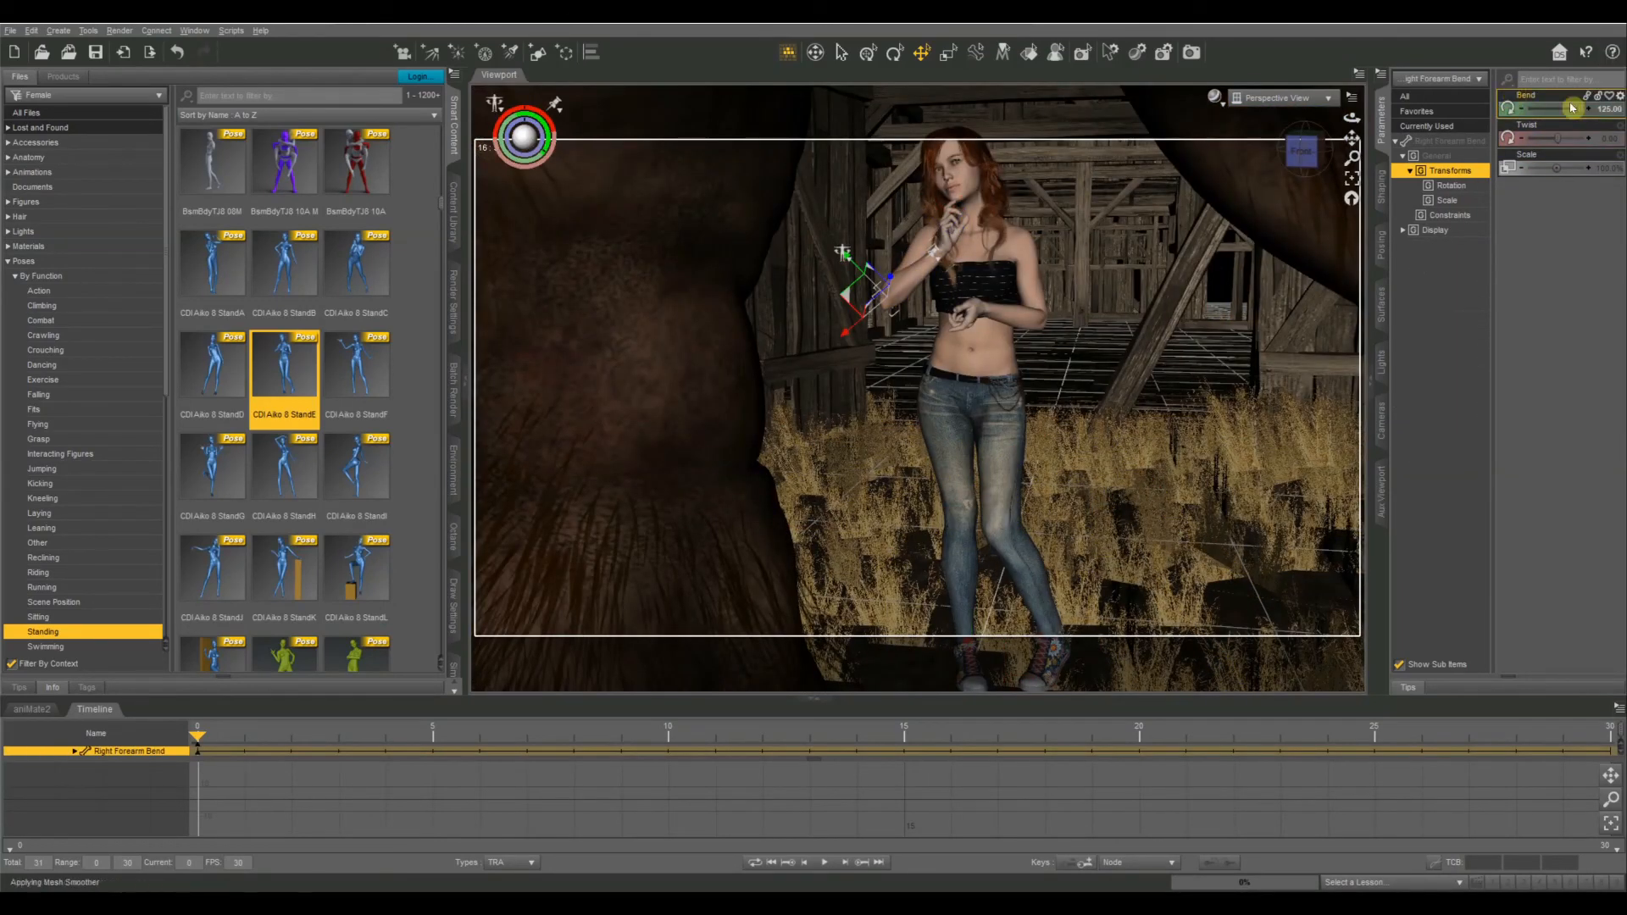
left_click_drag(1578, 106, 1557, 108)
Step: Lower the woman's left forearm Bend, then swing her left shoulder forward with its Twist at about 38
left_click(991, 321)
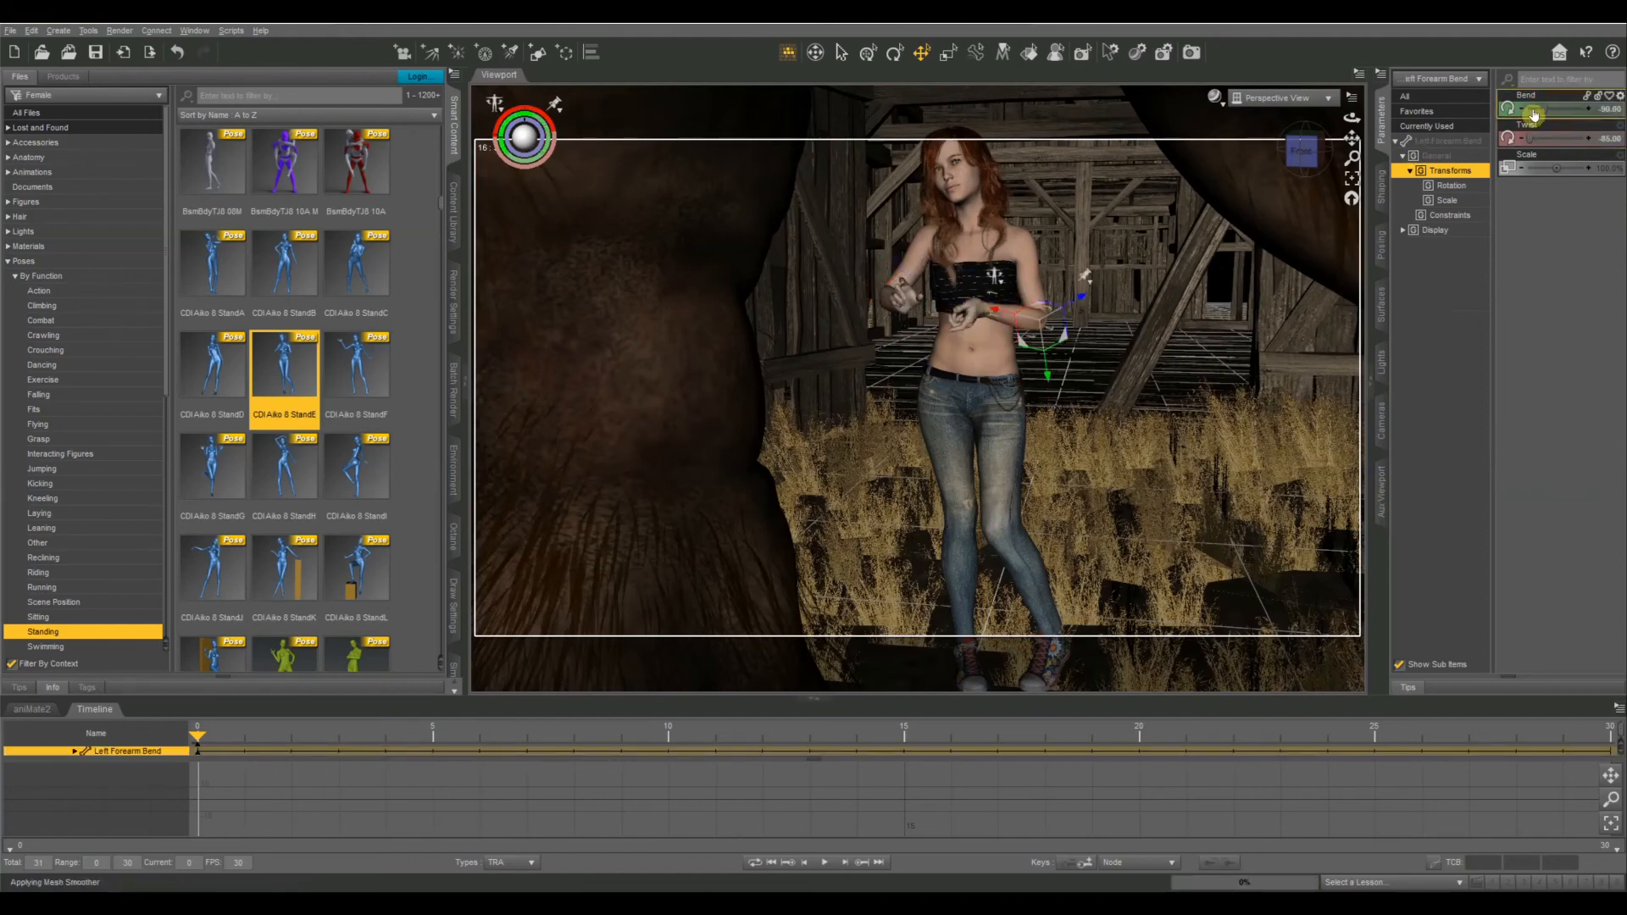
left_click_drag(1552, 110, 1573, 110)
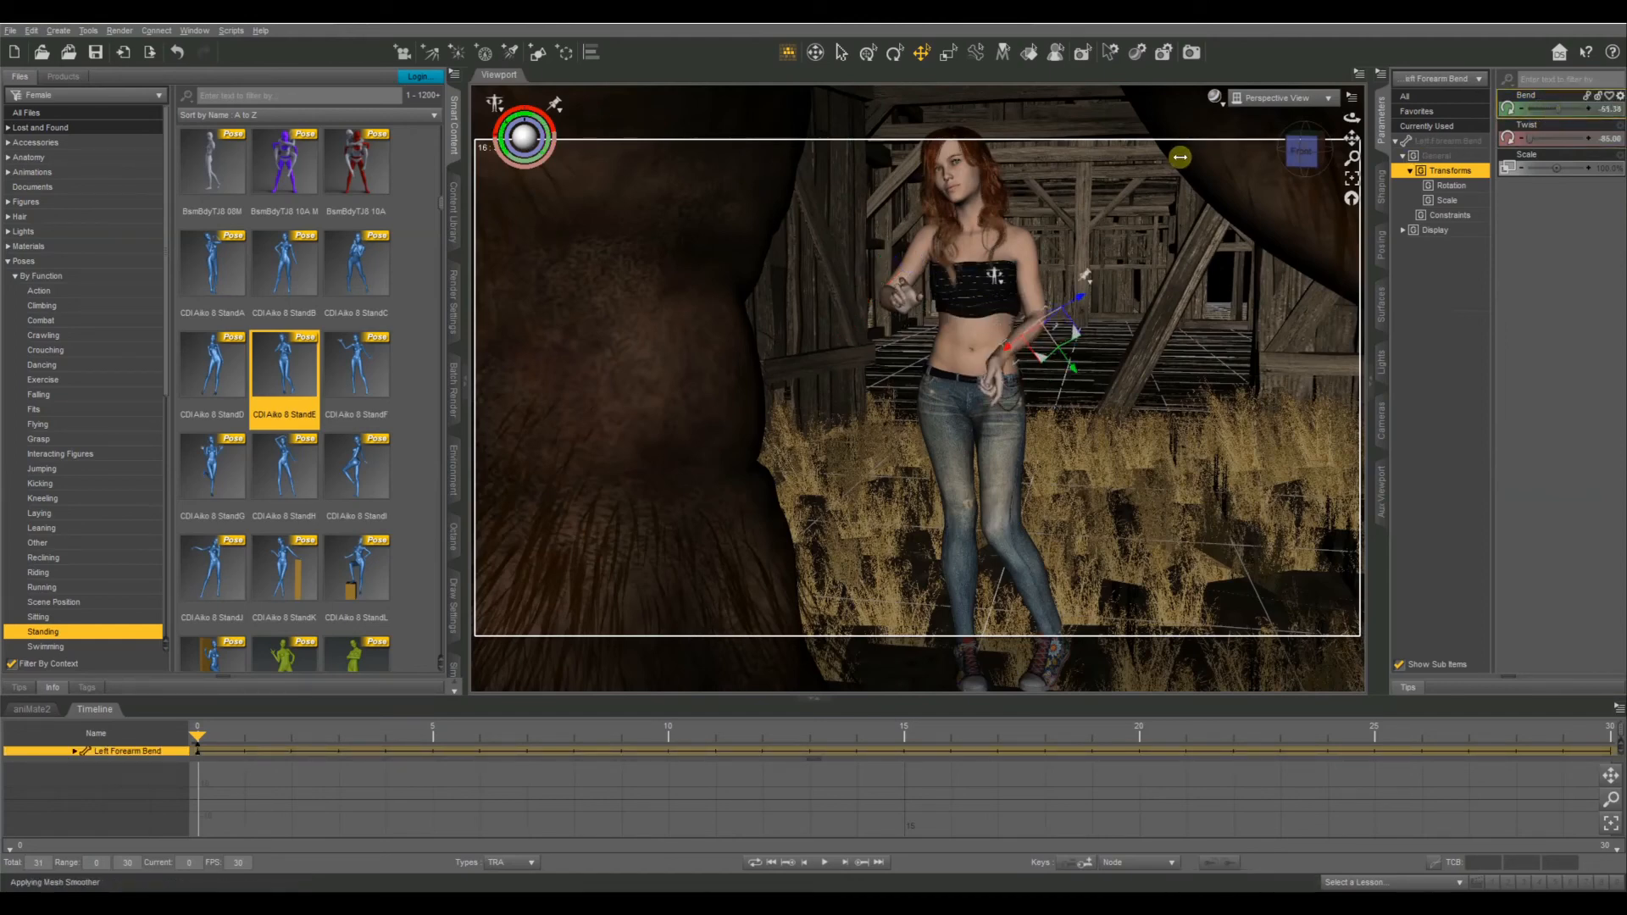
left_click(1023, 278)
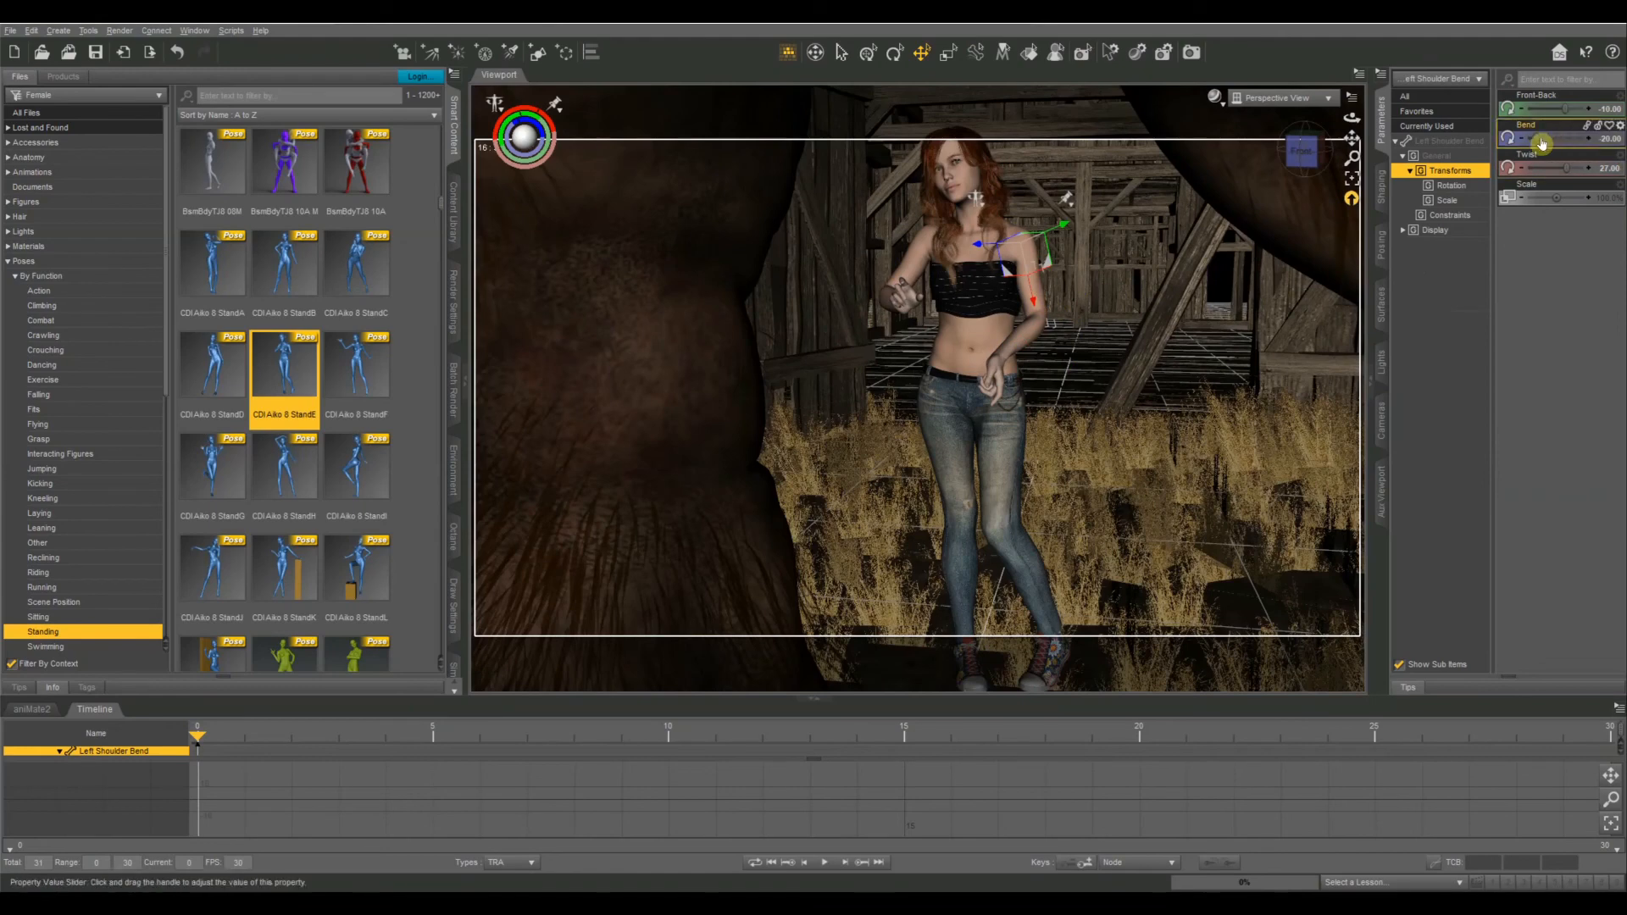
left_click_drag(1558, 112, 1570, 167)
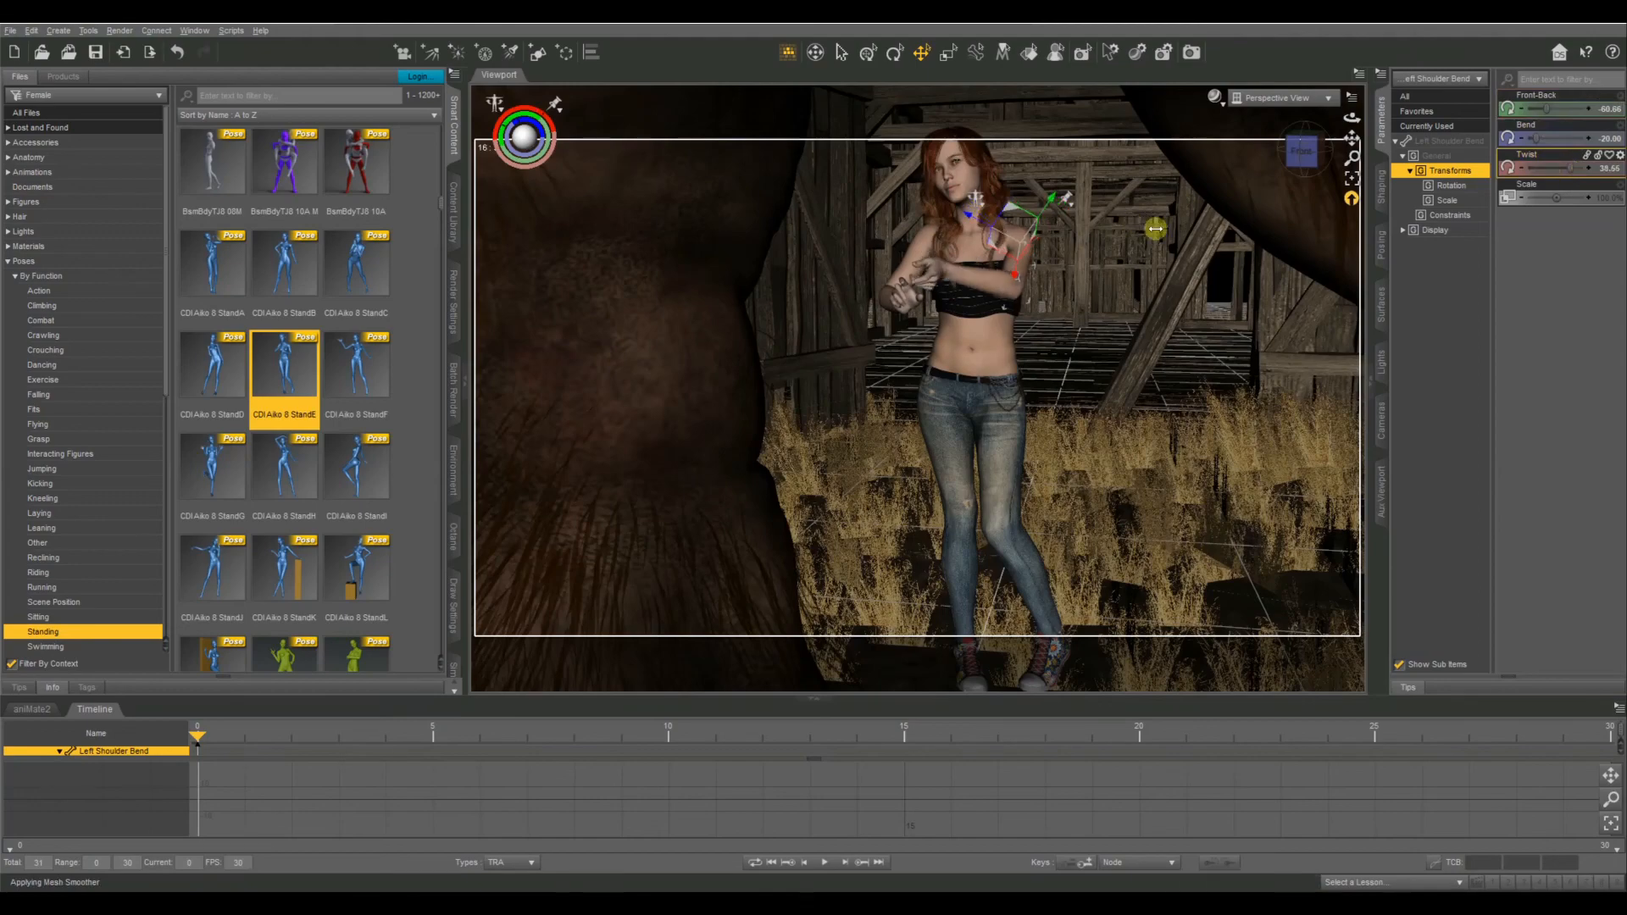
Step: Raise the woman's left hand upright in front of her and draw her right arm closer to her chest
left_click(992, 280)
left_click(903, 246)
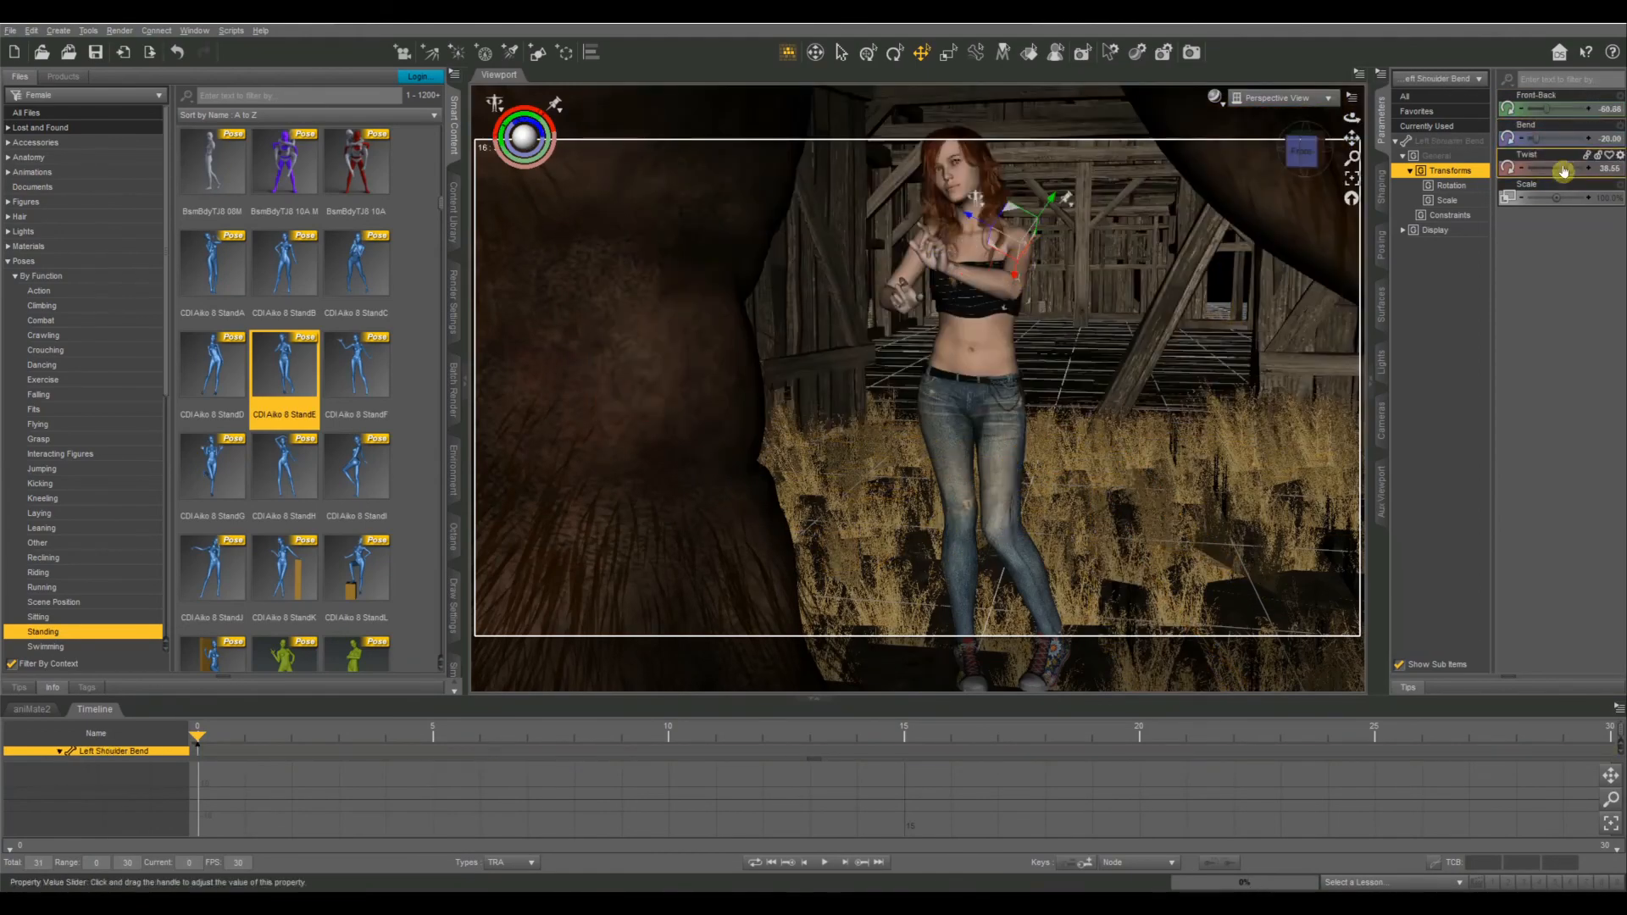
left_click_drag(1575, 139, 1553, 115)
Step: Open the left hand with Hand Spread at 63.2% and backward finger bends, and set the left shoulder's Bend to about 21.5
left_click(992, 222)
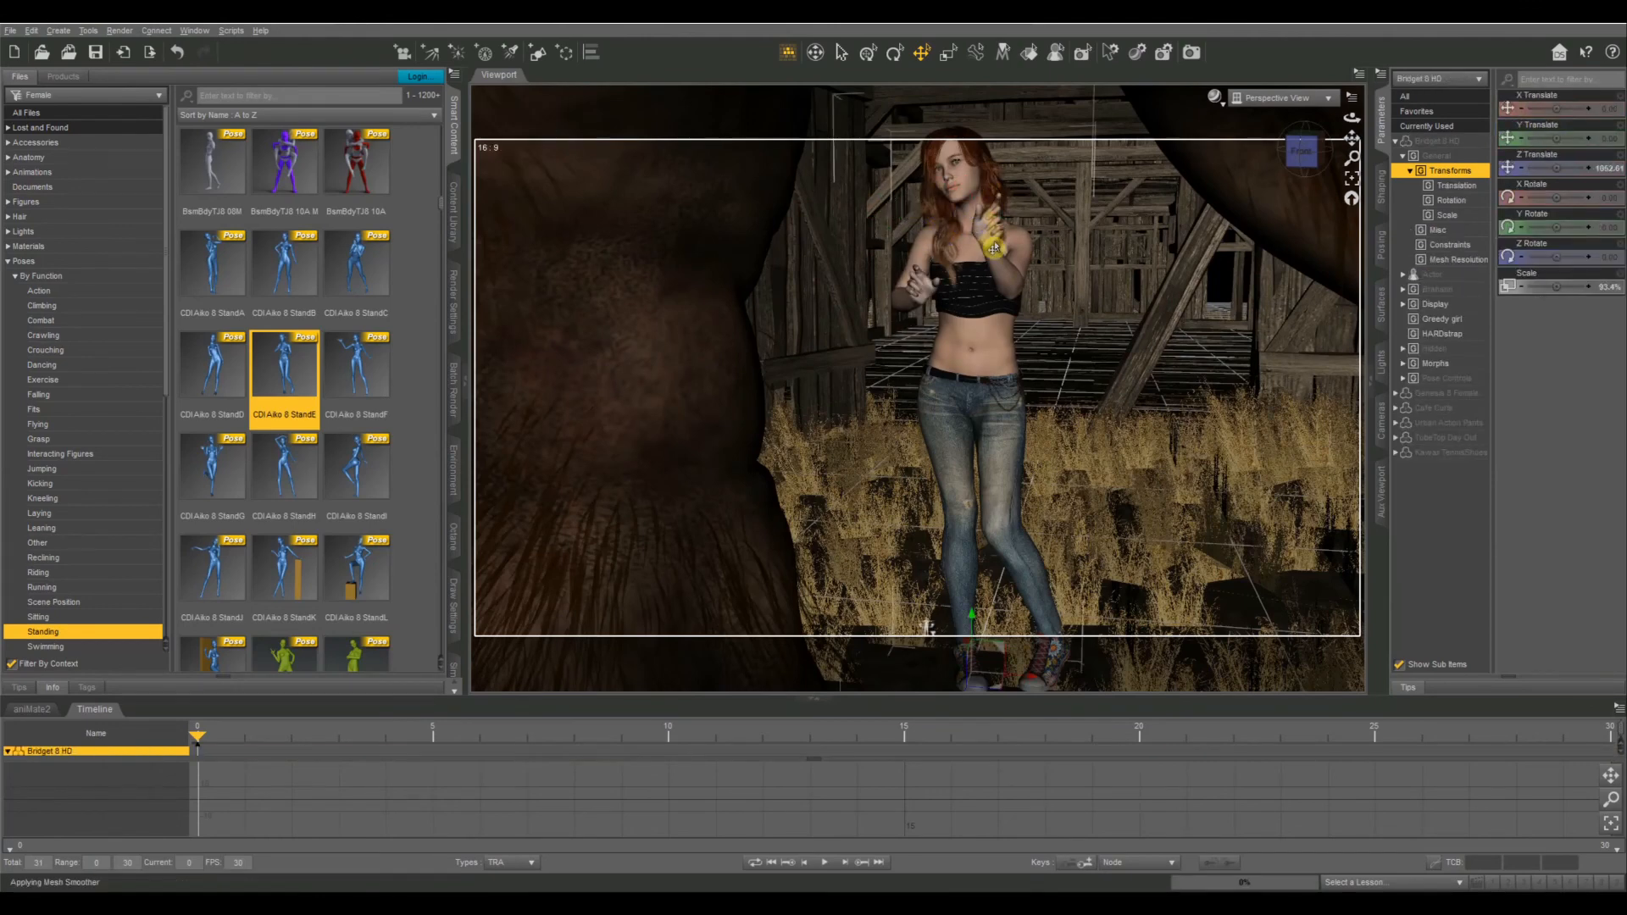
left_click(1443, 261)
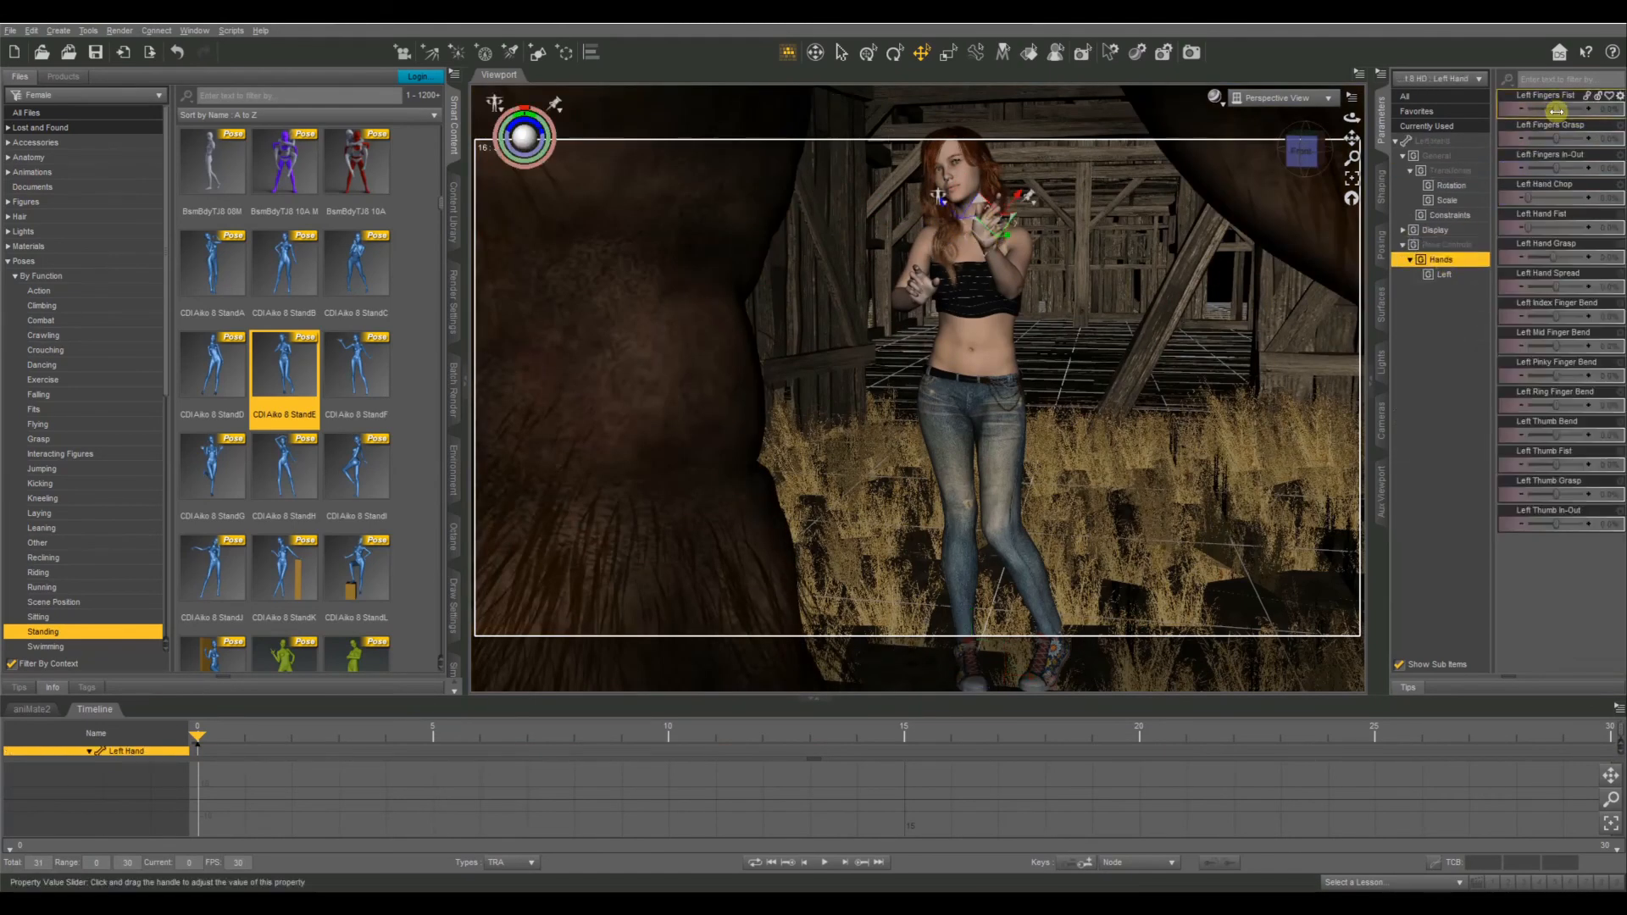
left_click_drag(1556, 286, 1581, 291)
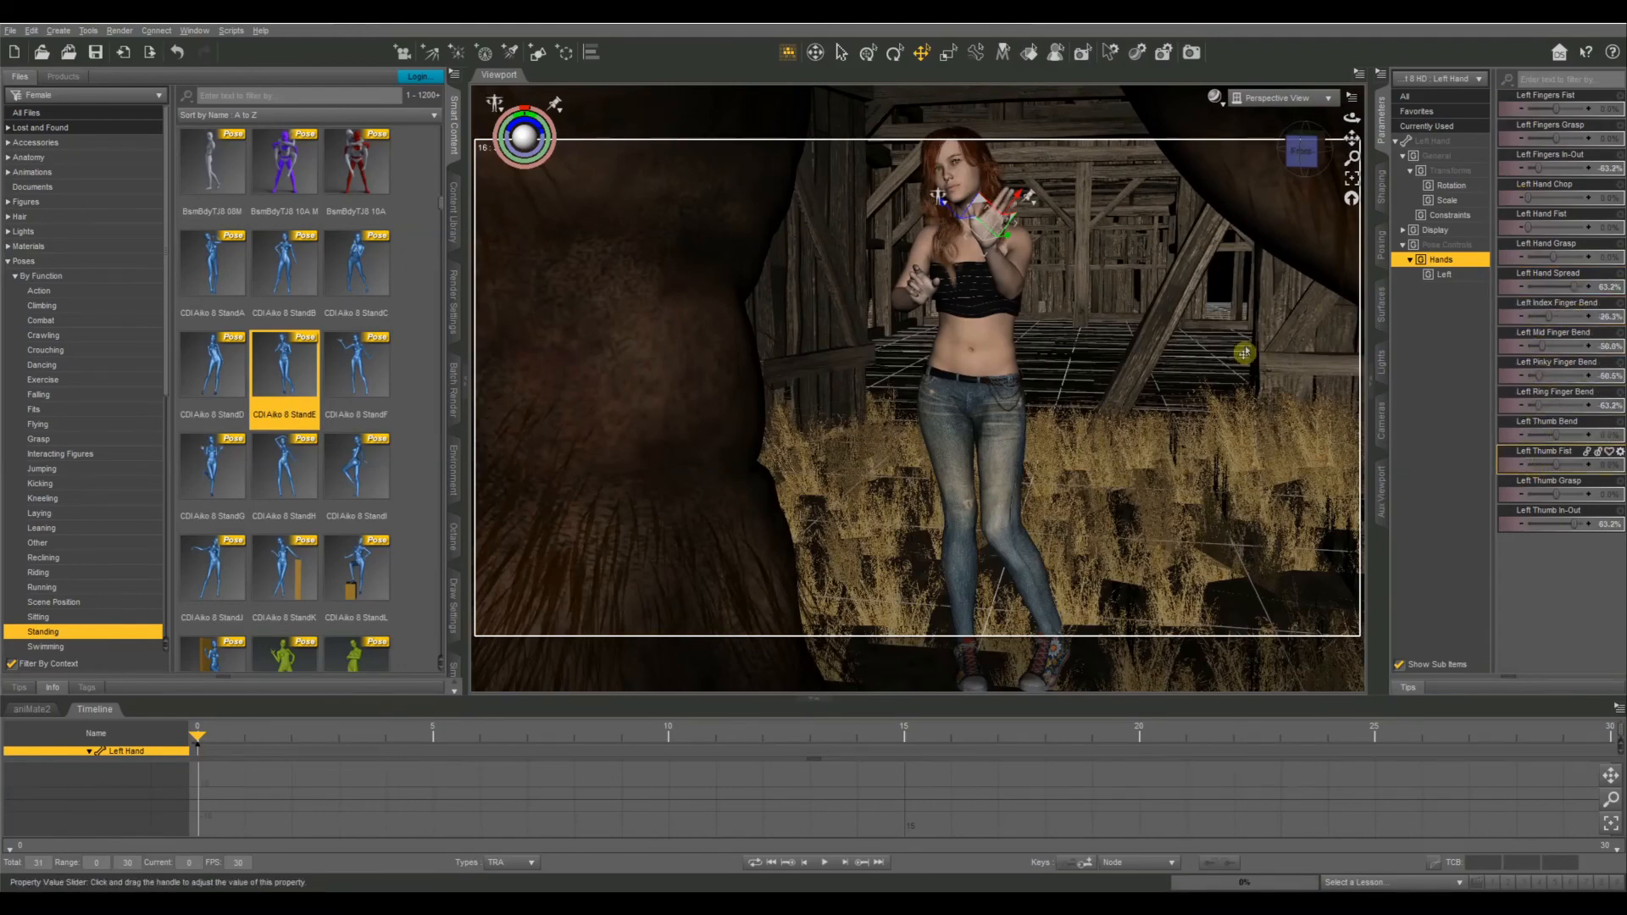
left_click(1017, 250)
left_click_drag(1257, 165, 1263, 212)
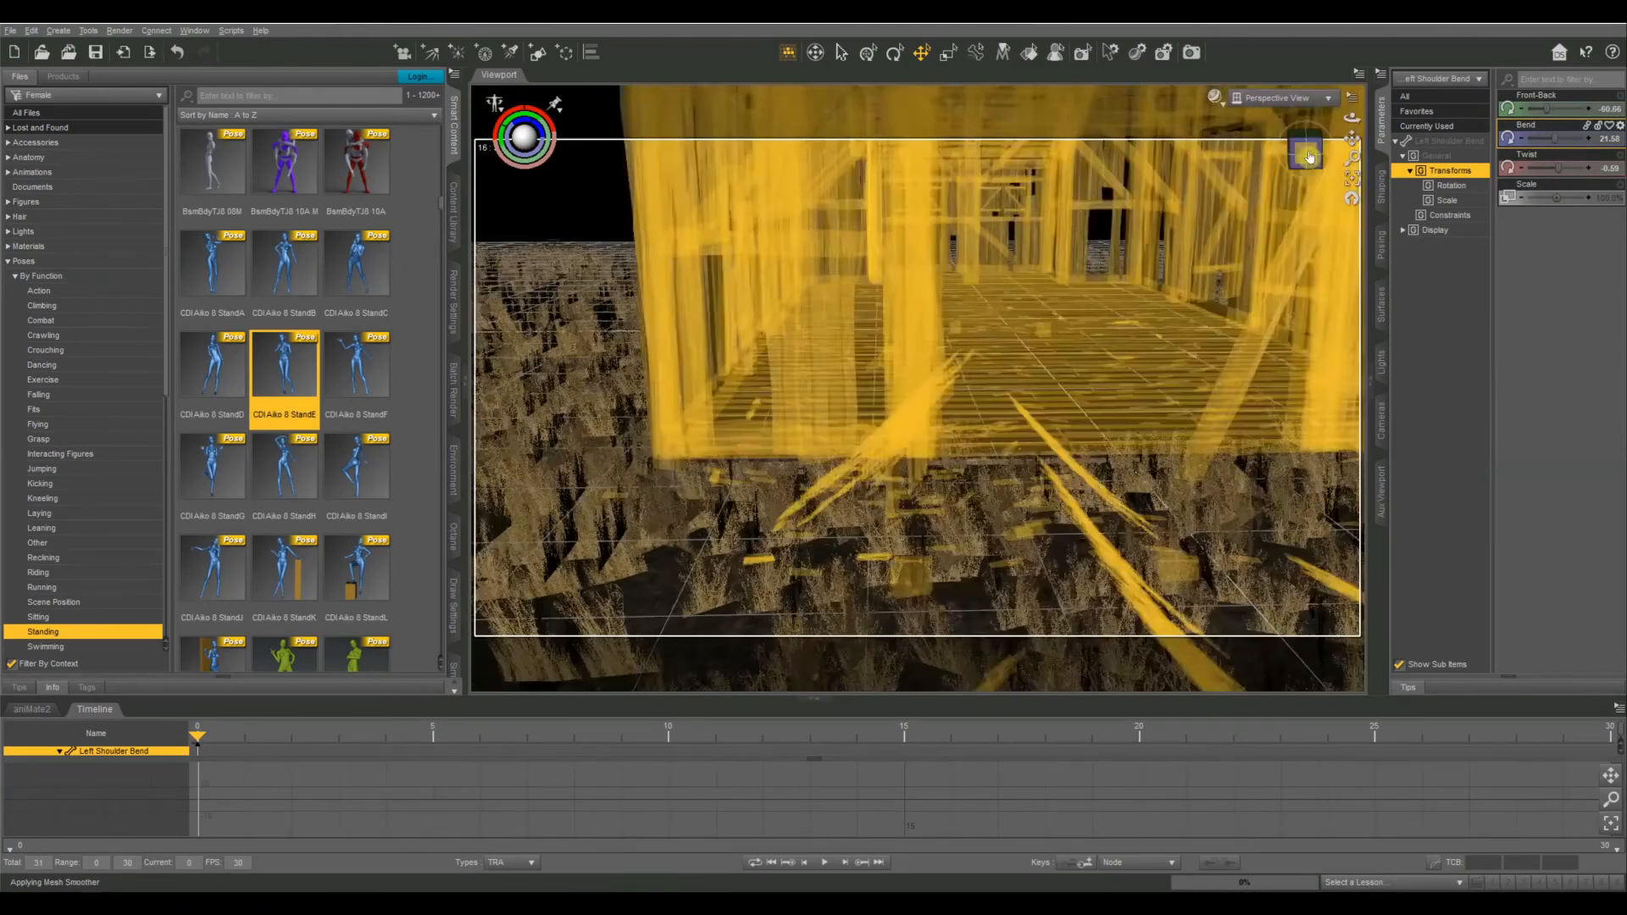
Step: Open the woman's right hand by adjusting Hand Spread and the finger bends, with Fingers In-Out at -42.1%
mouse_move(1352, 138)
left_mouse_down()
mouse_move(1305, 195)
mouse_move(1283, 155)
mouse_move(1381, 132)
left_mouse_up()
left_click(1100, 419)
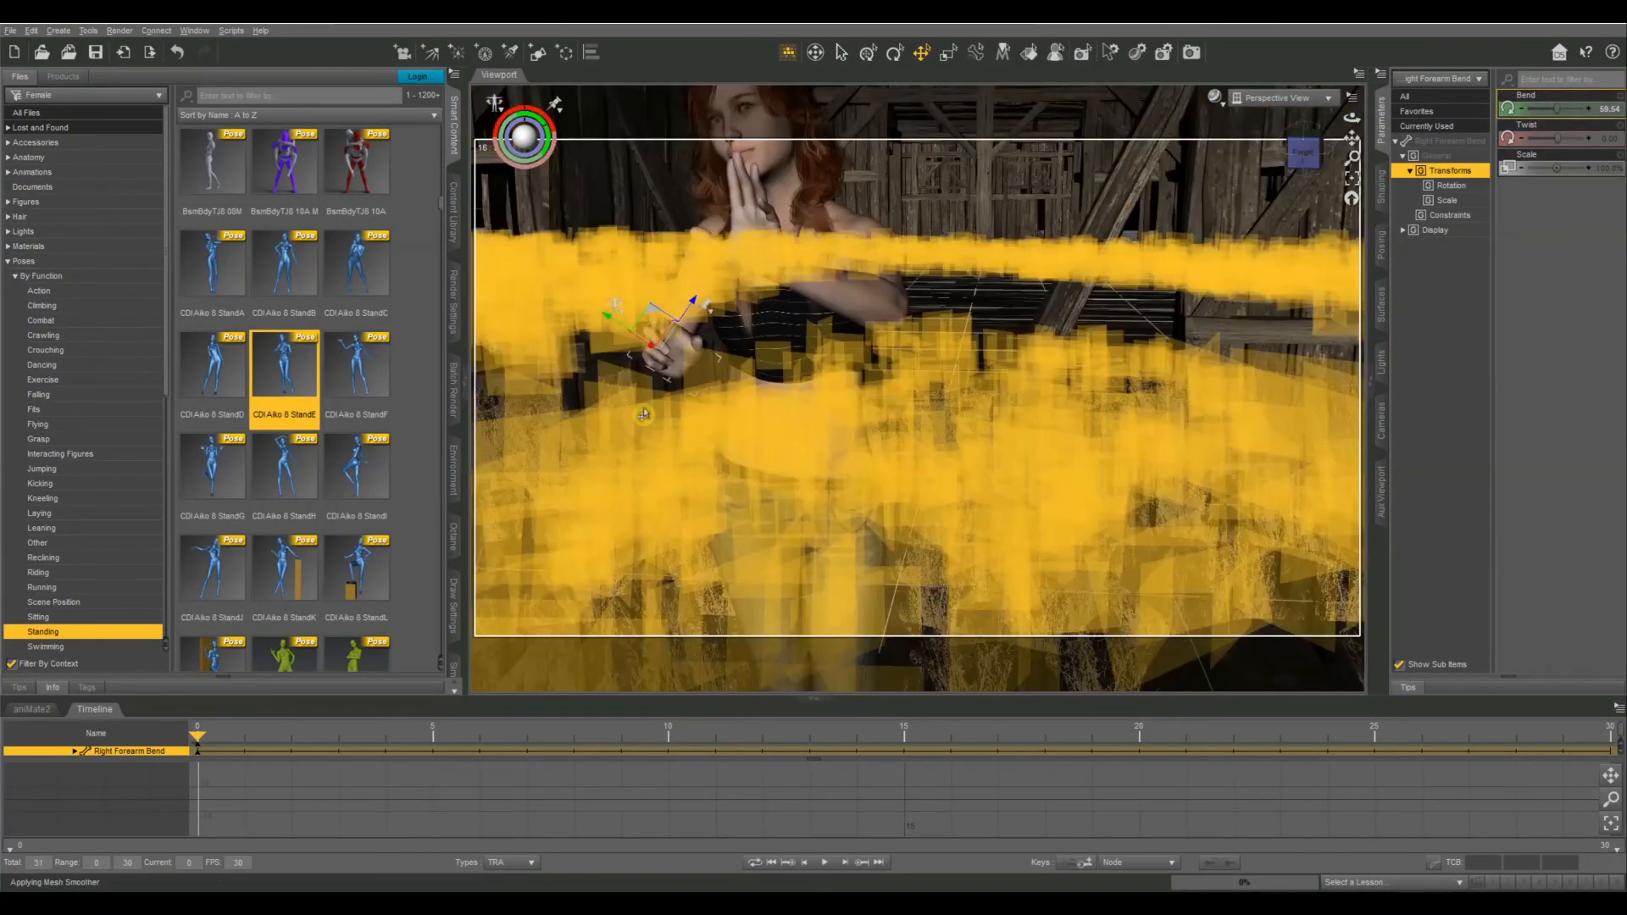
left_click(676, 358)
left_click(668, 339)
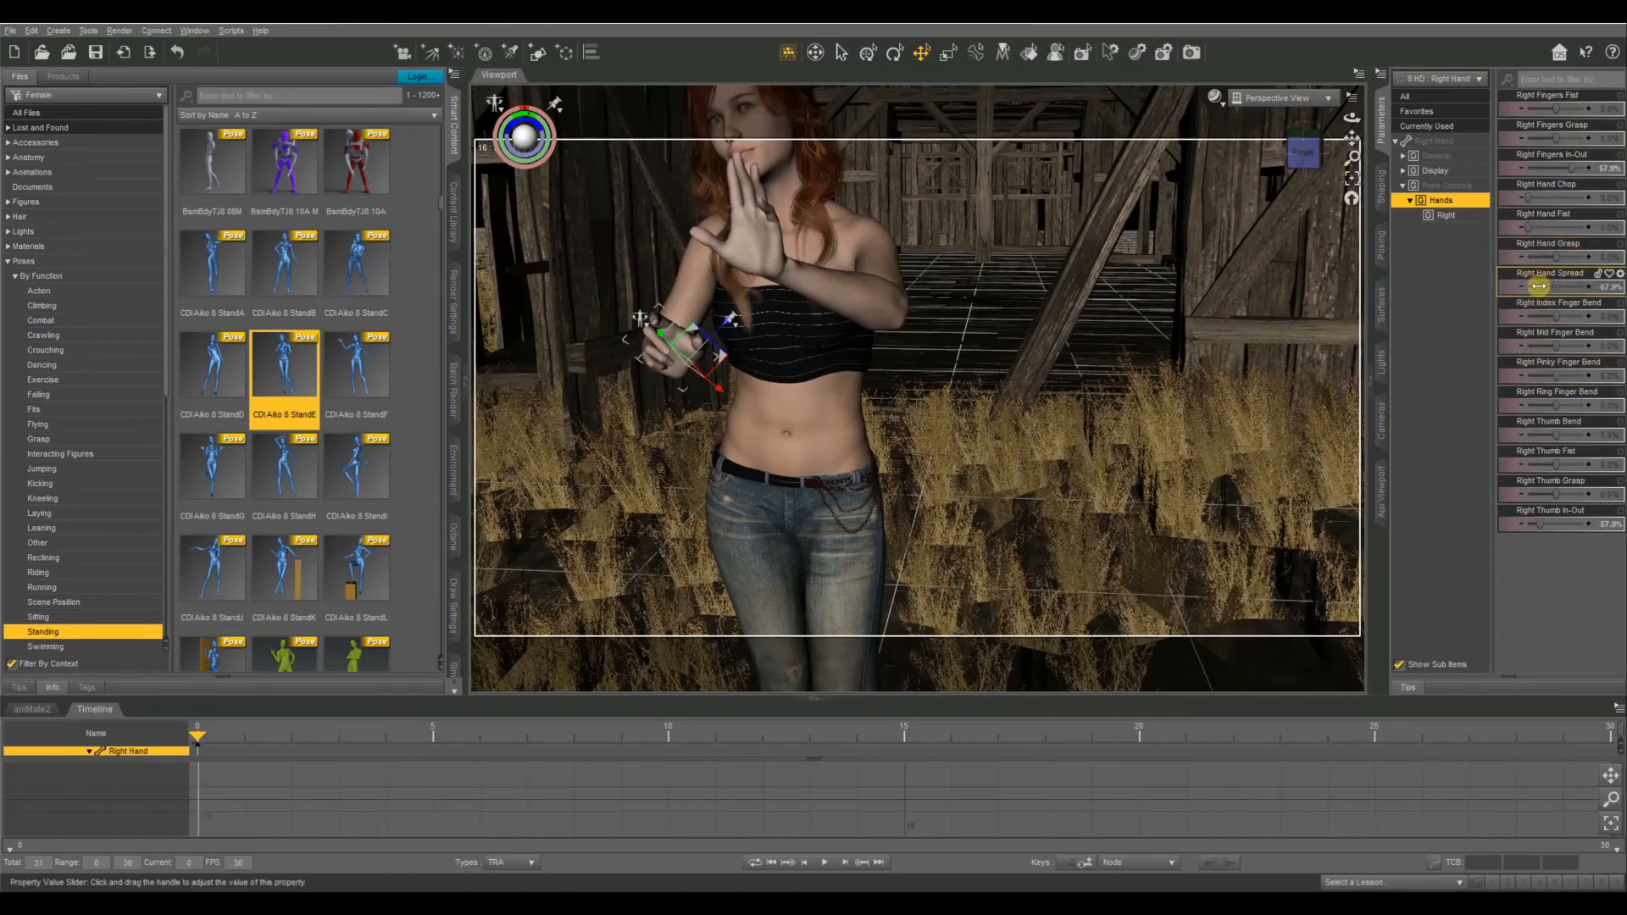
left_click_drag(1538, 287, 1569, 287)
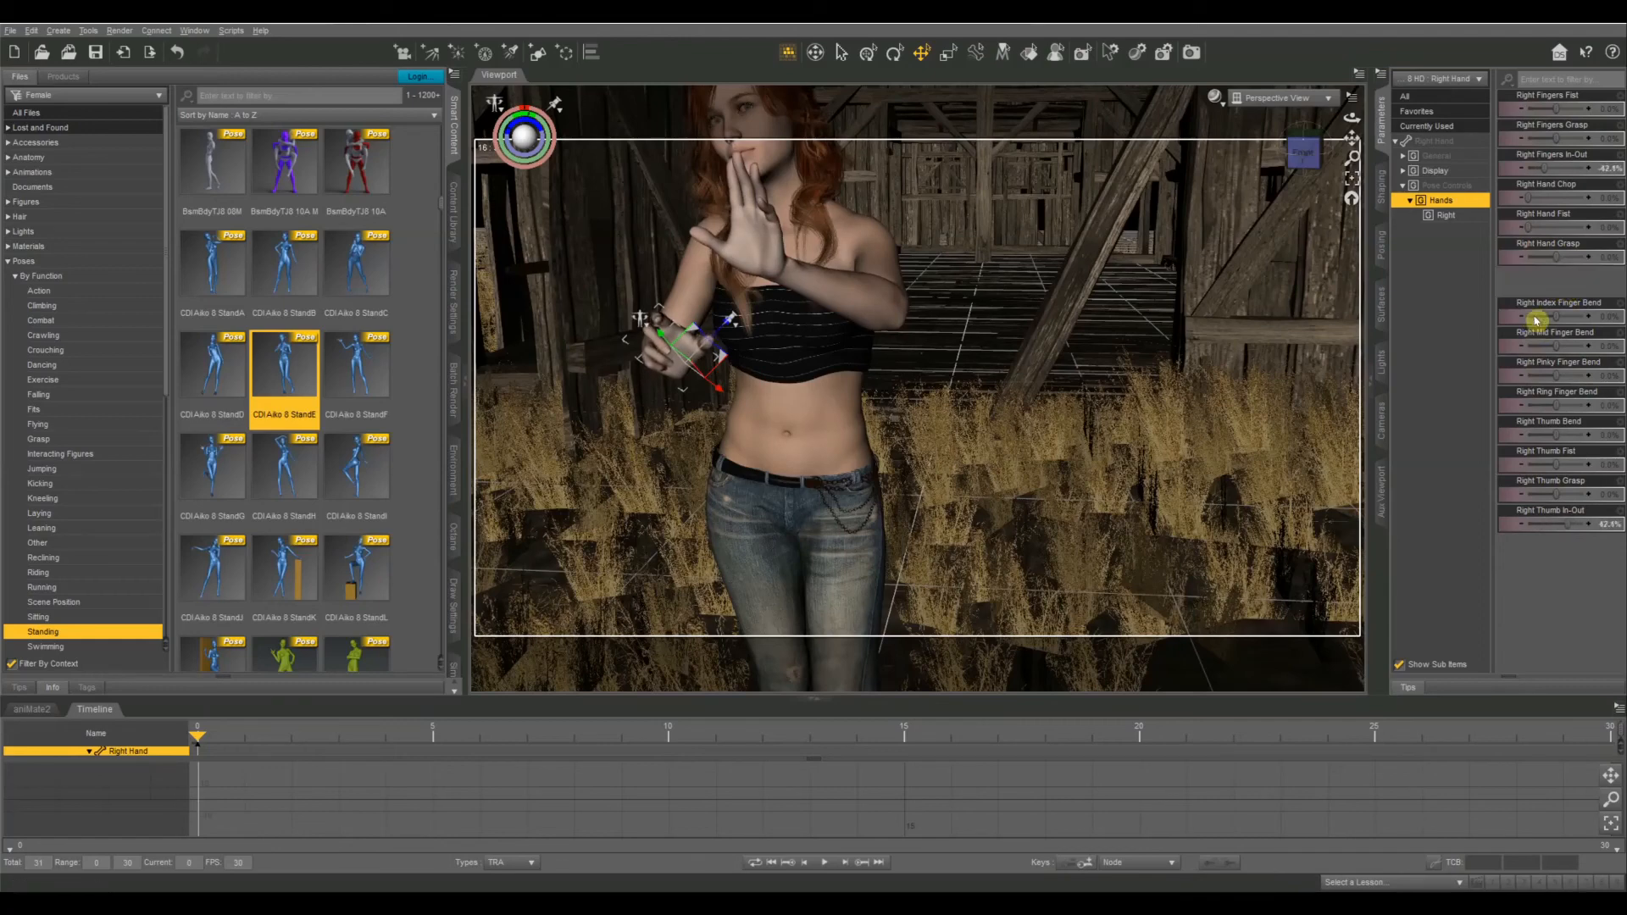
left_click_drag(1541, 317, 1536, 316)
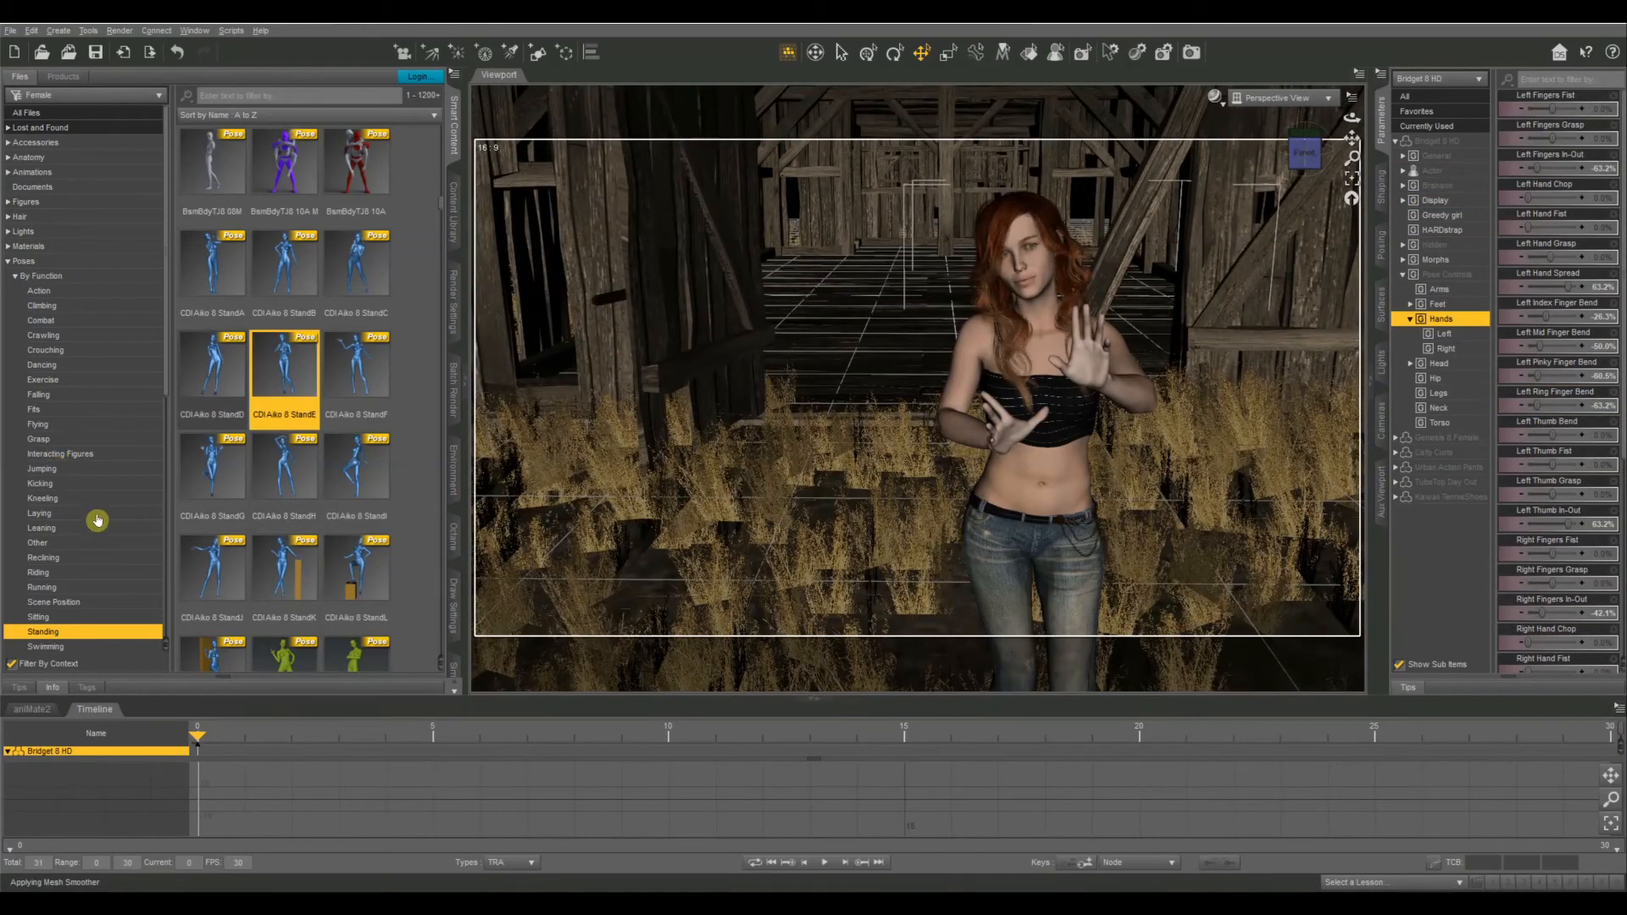
Step: Apply the full-face expression Expressive Faces - Surprised 04 Victoria 8 to the woman
scroll(97, 520, "down", 5)
left_click(46, 537)
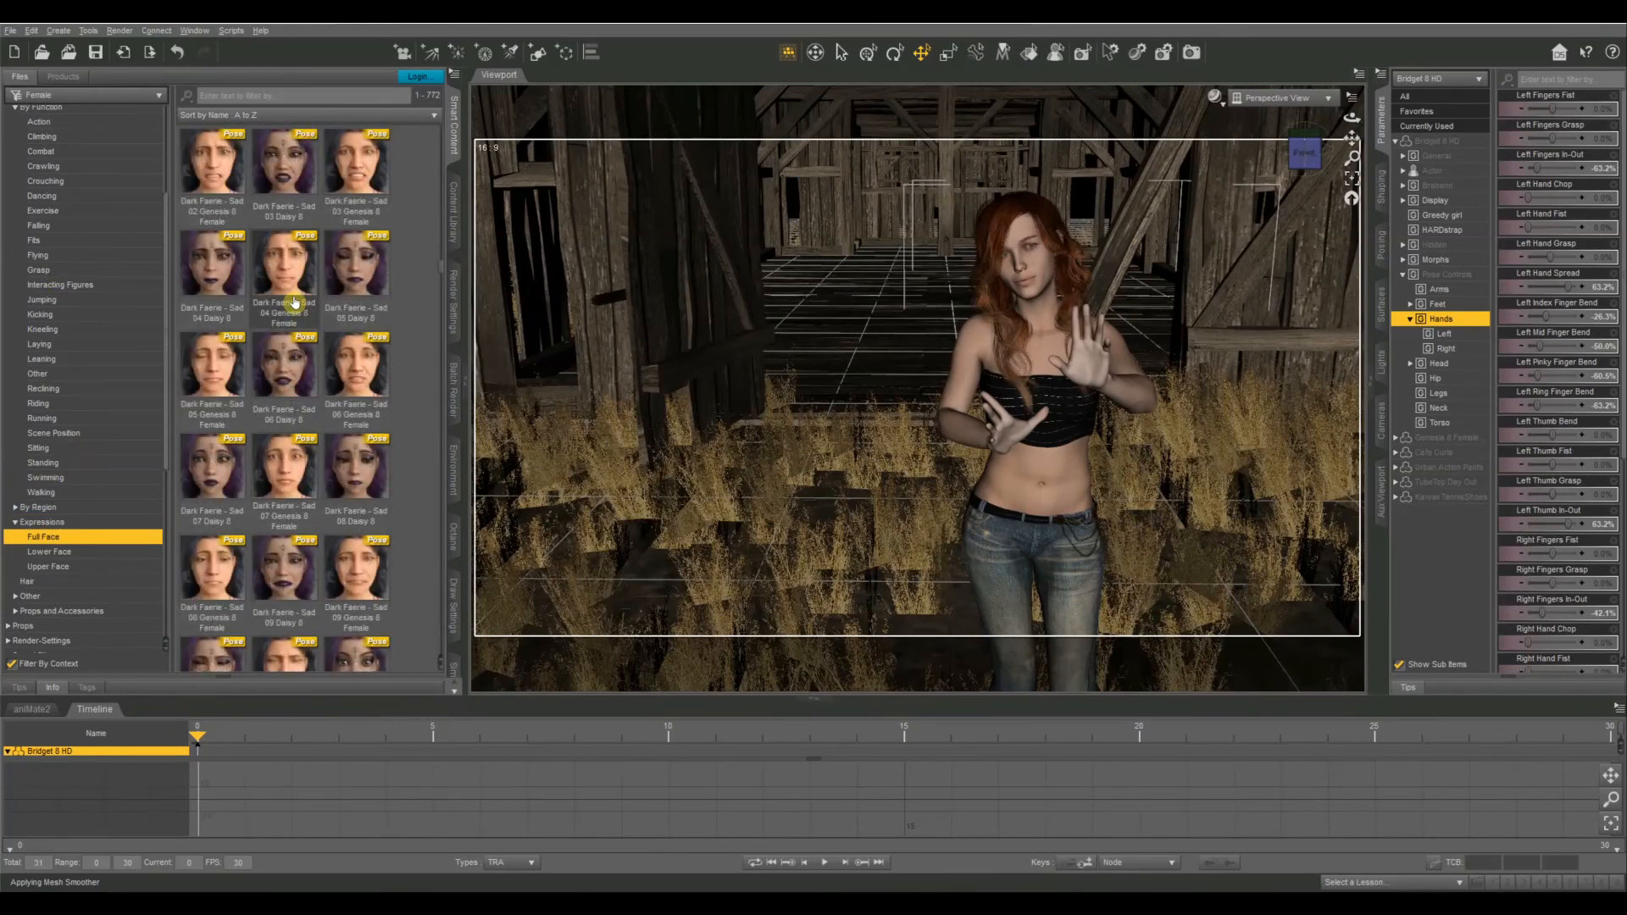
scroll(295, 302, "down", 10)
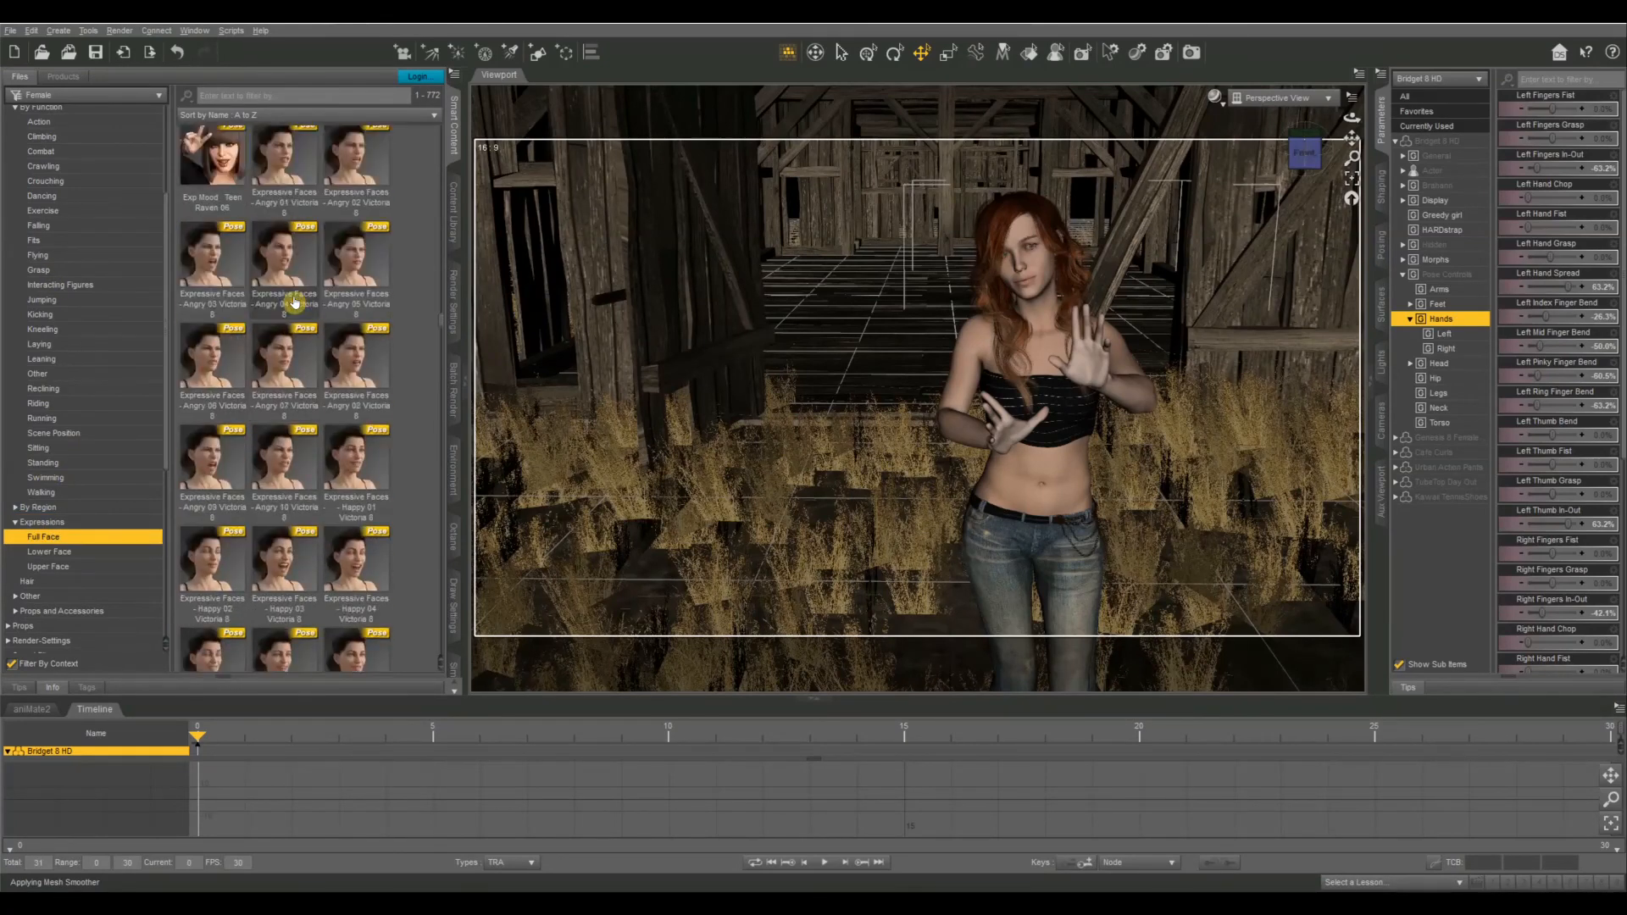
scroll(294, 302, "down", 1)
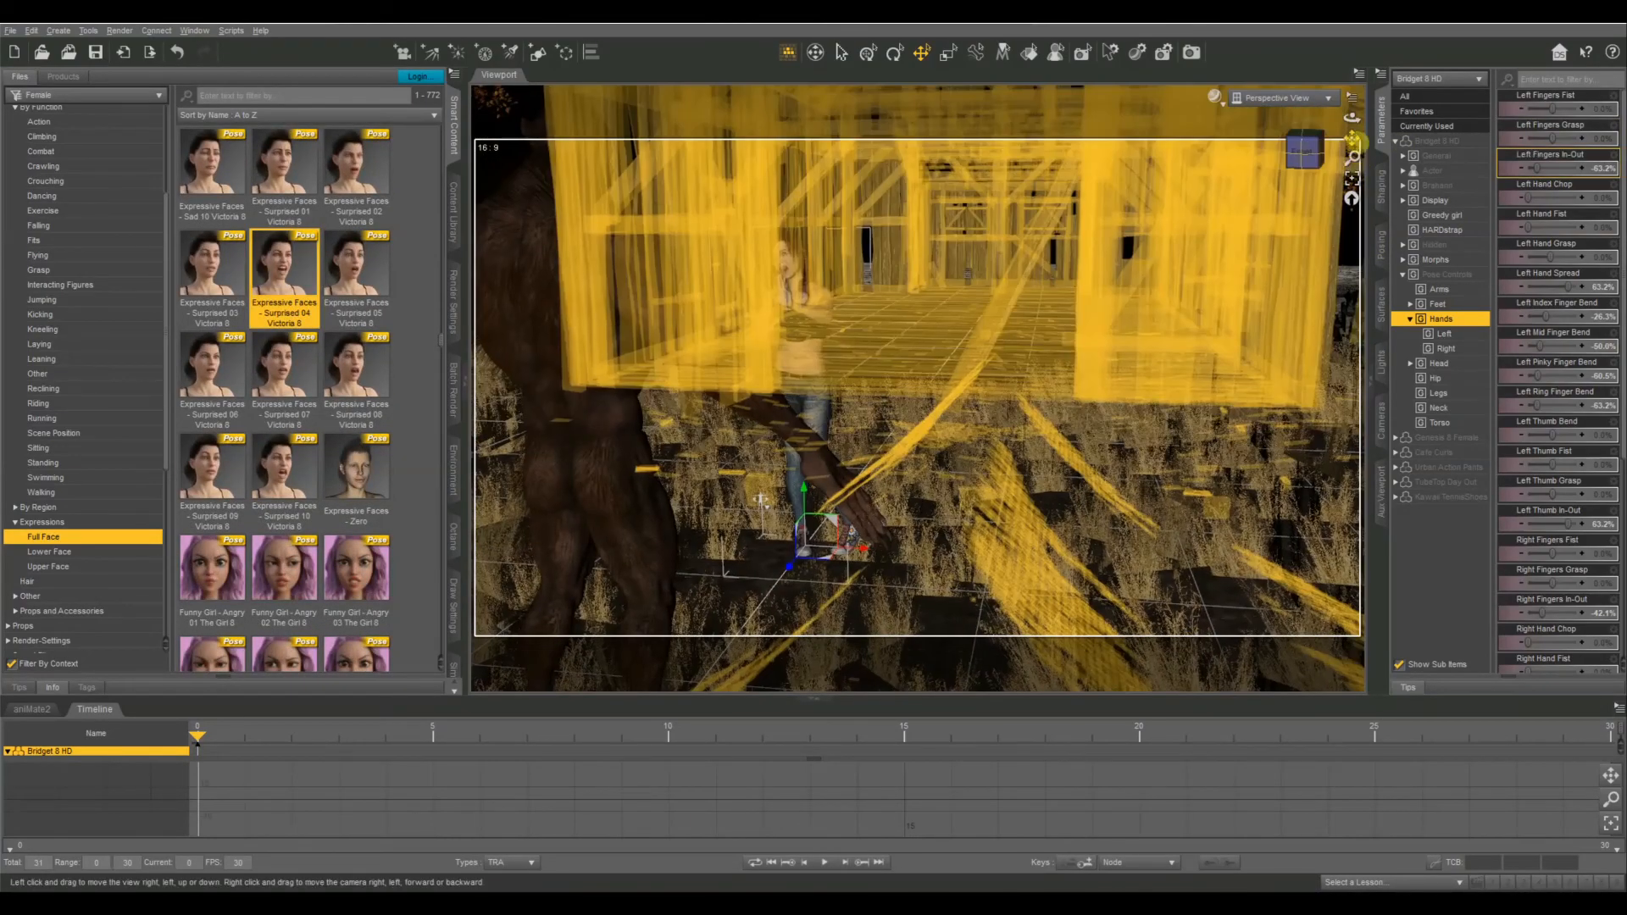
Step: Select the Lycan HD creature and apply the crouching pose Howl at the Moon 12 Lycan HD
mouse_move(1352, 141)
left_mouse_down()
mouse_move(1331, 127)
mouse_move(1353, 141)
left_mouse_up()
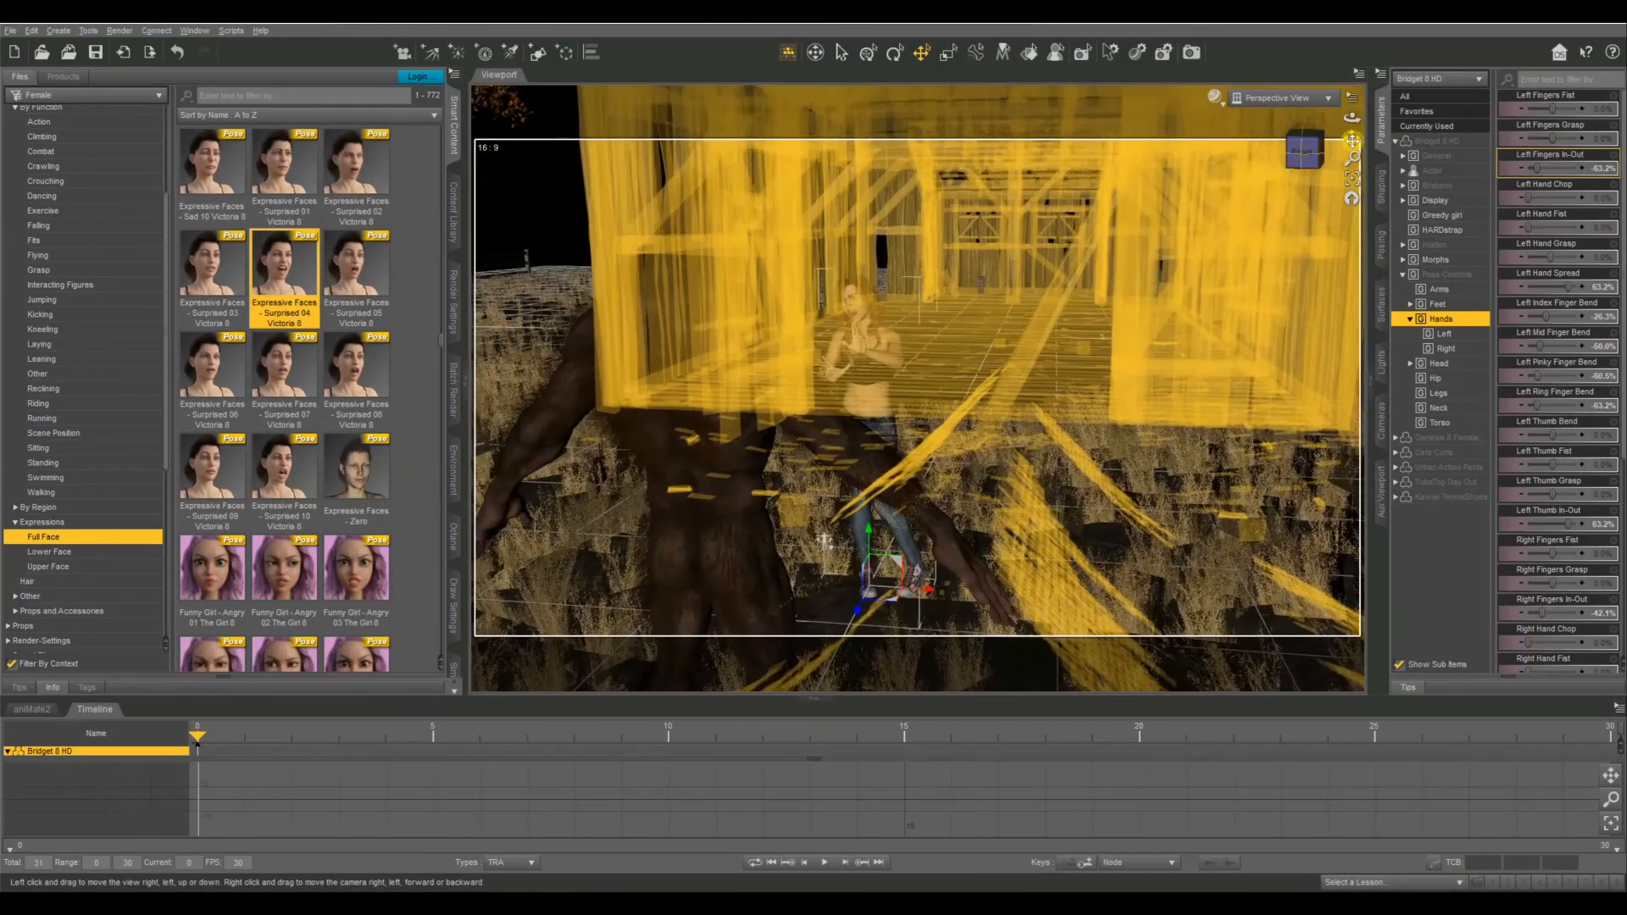
left_click(1296, 150)
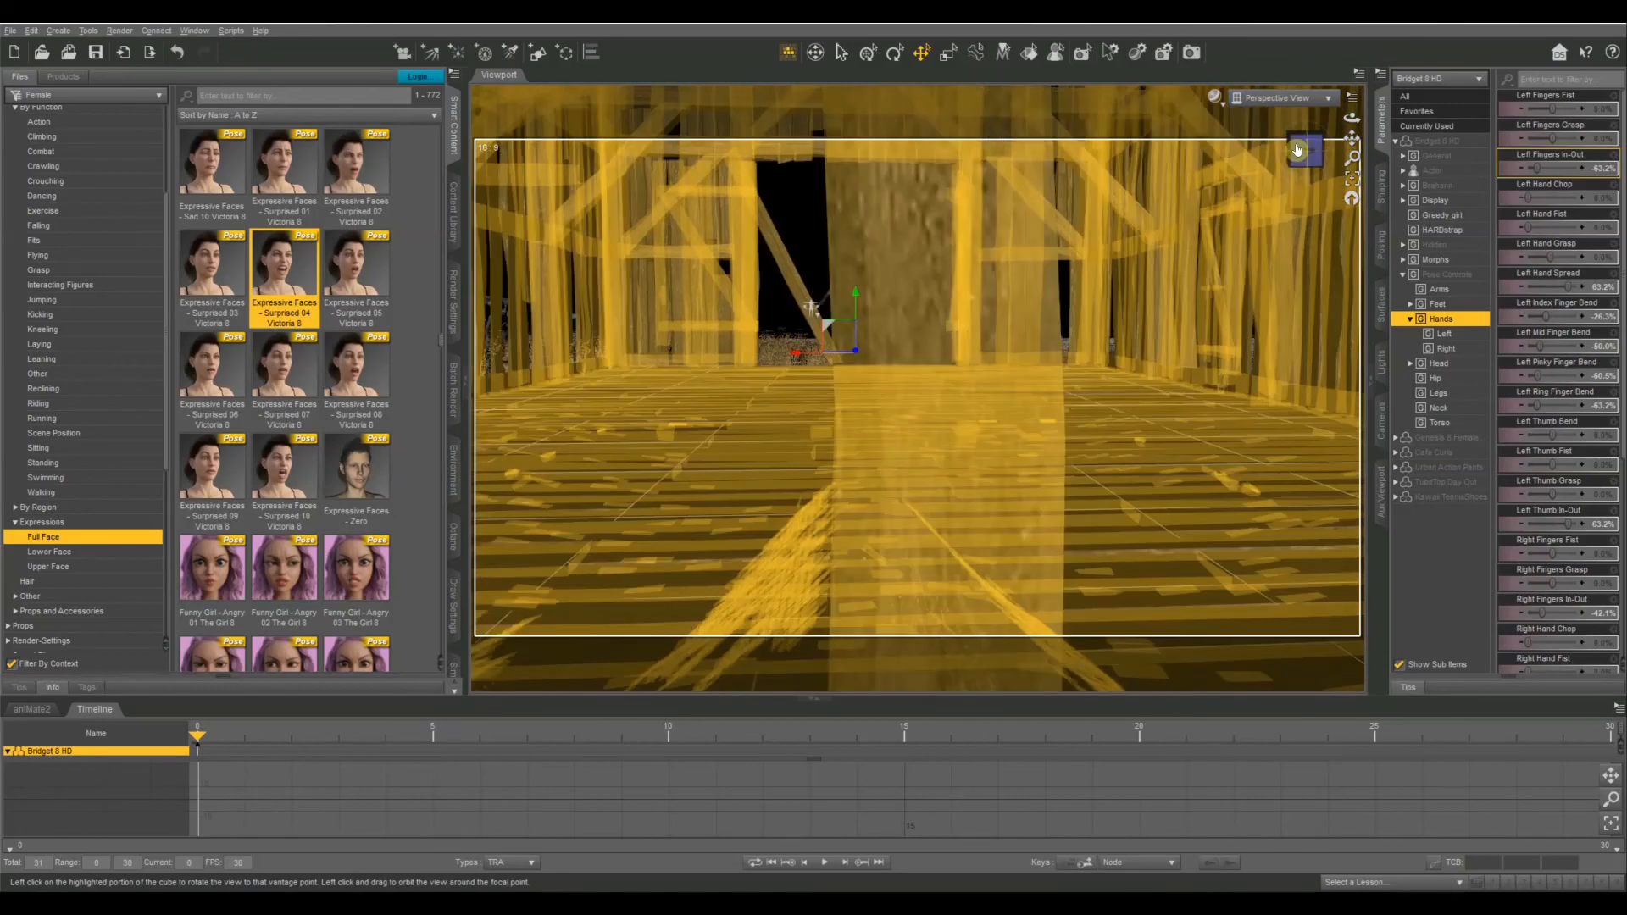
scroll(1296, 150, "up", 8)
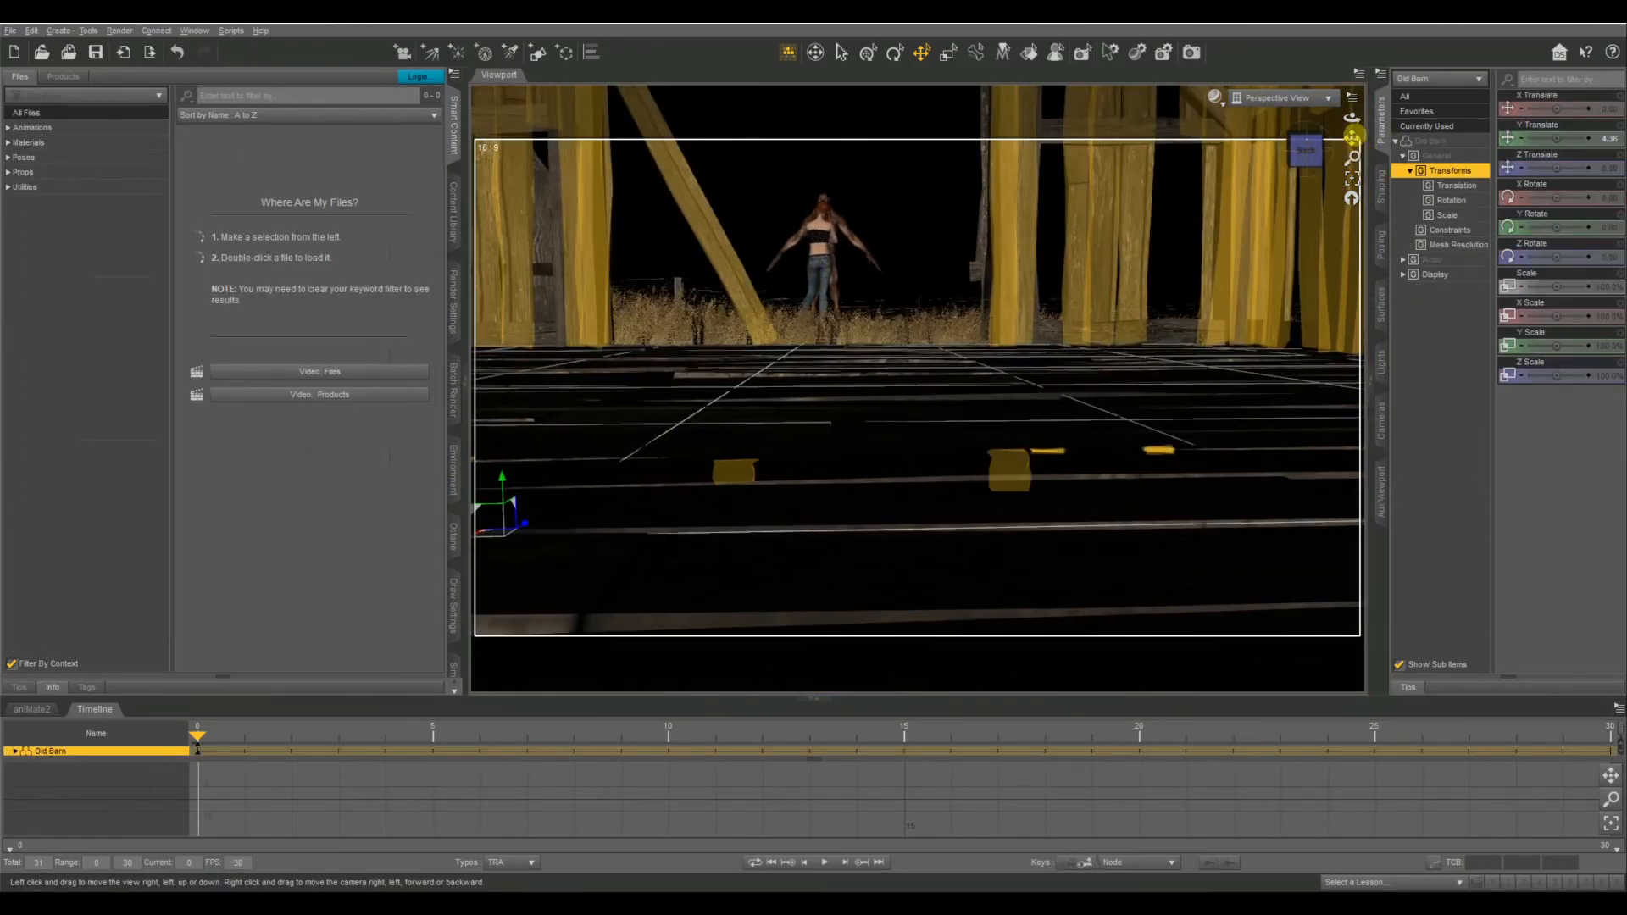
left_click_drag(1350, 127, 876, 352)
left_click(1096, 458)
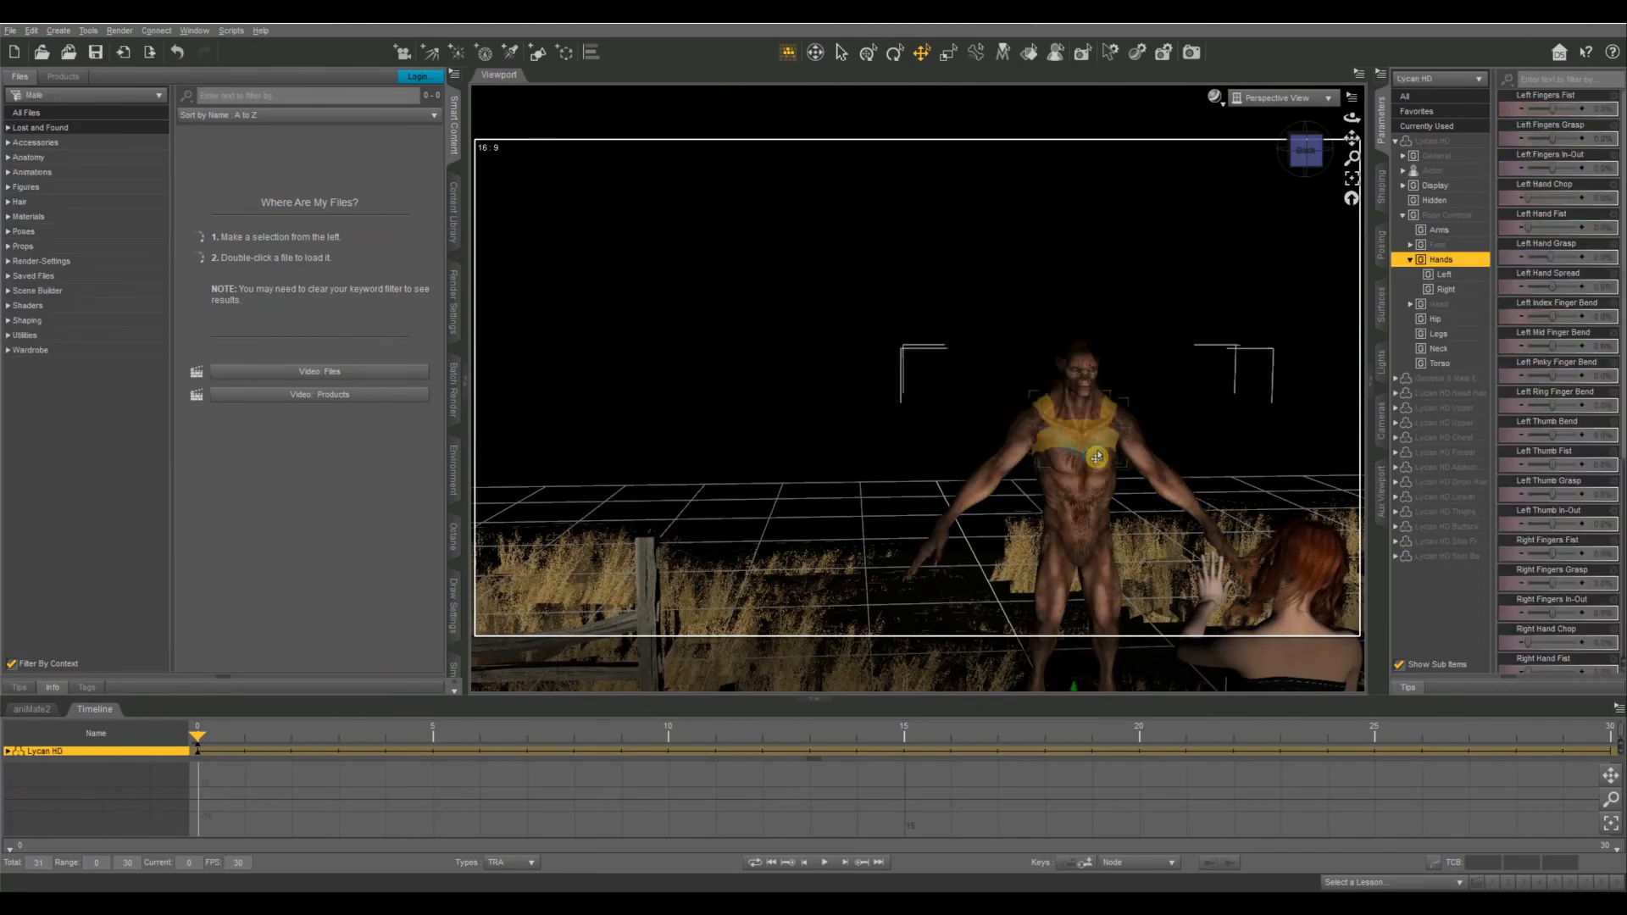
left_click(24, 231)
double_click(356, 305)
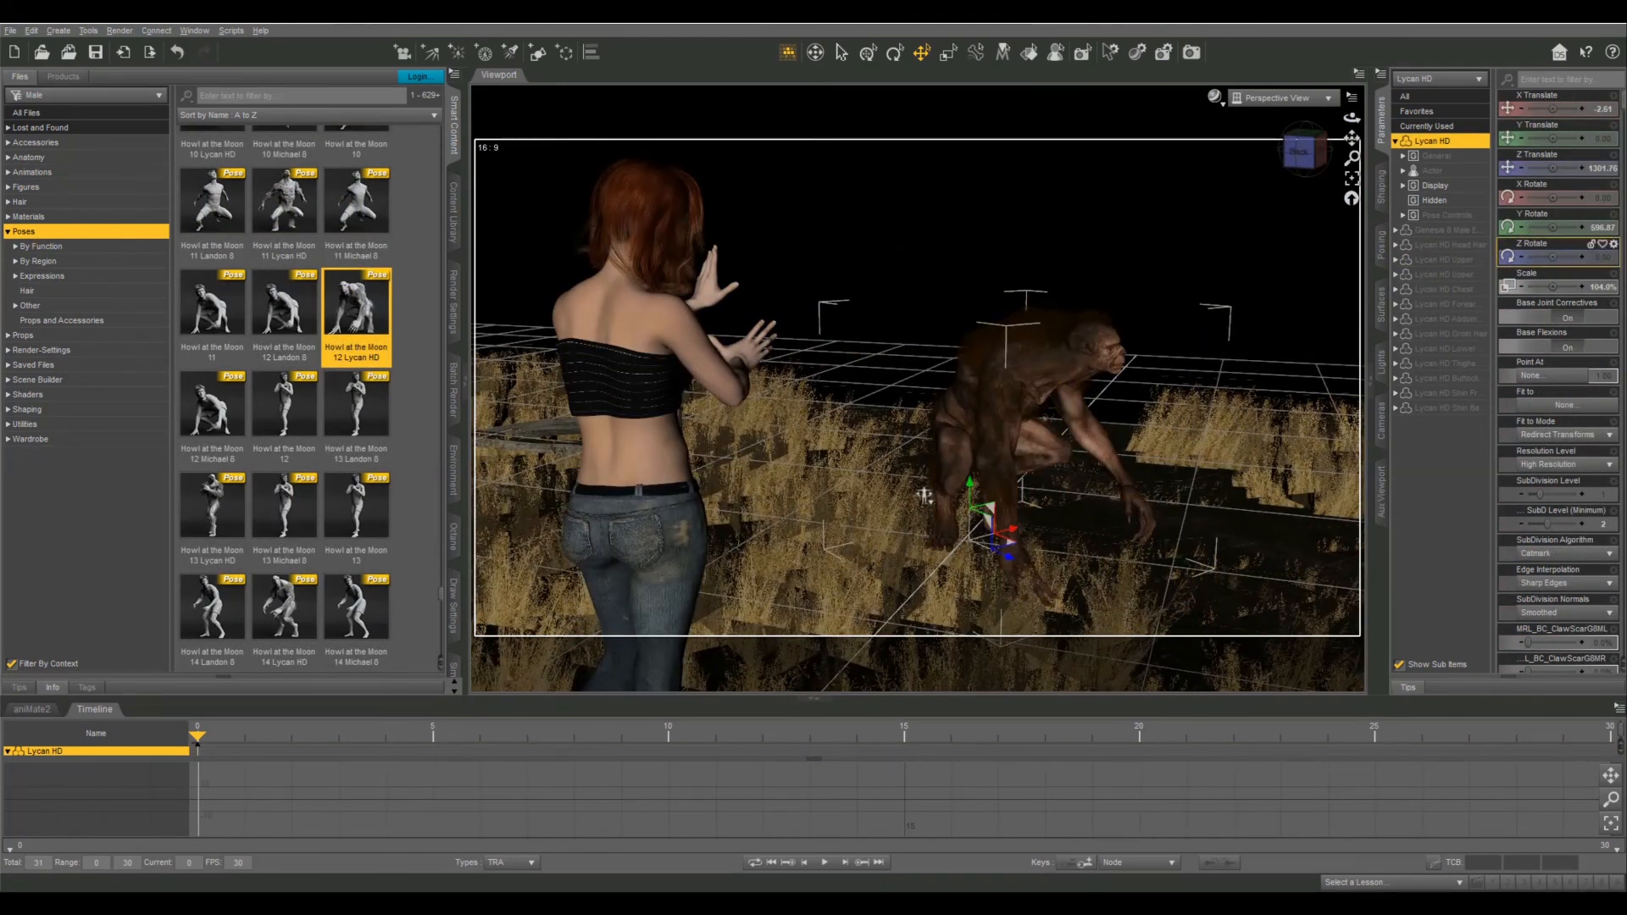
Step: Rotate the Lycan about Y to face the woman and move it slightly farther from her along Z
left_click_drag(1553, 224, 1546, 225)
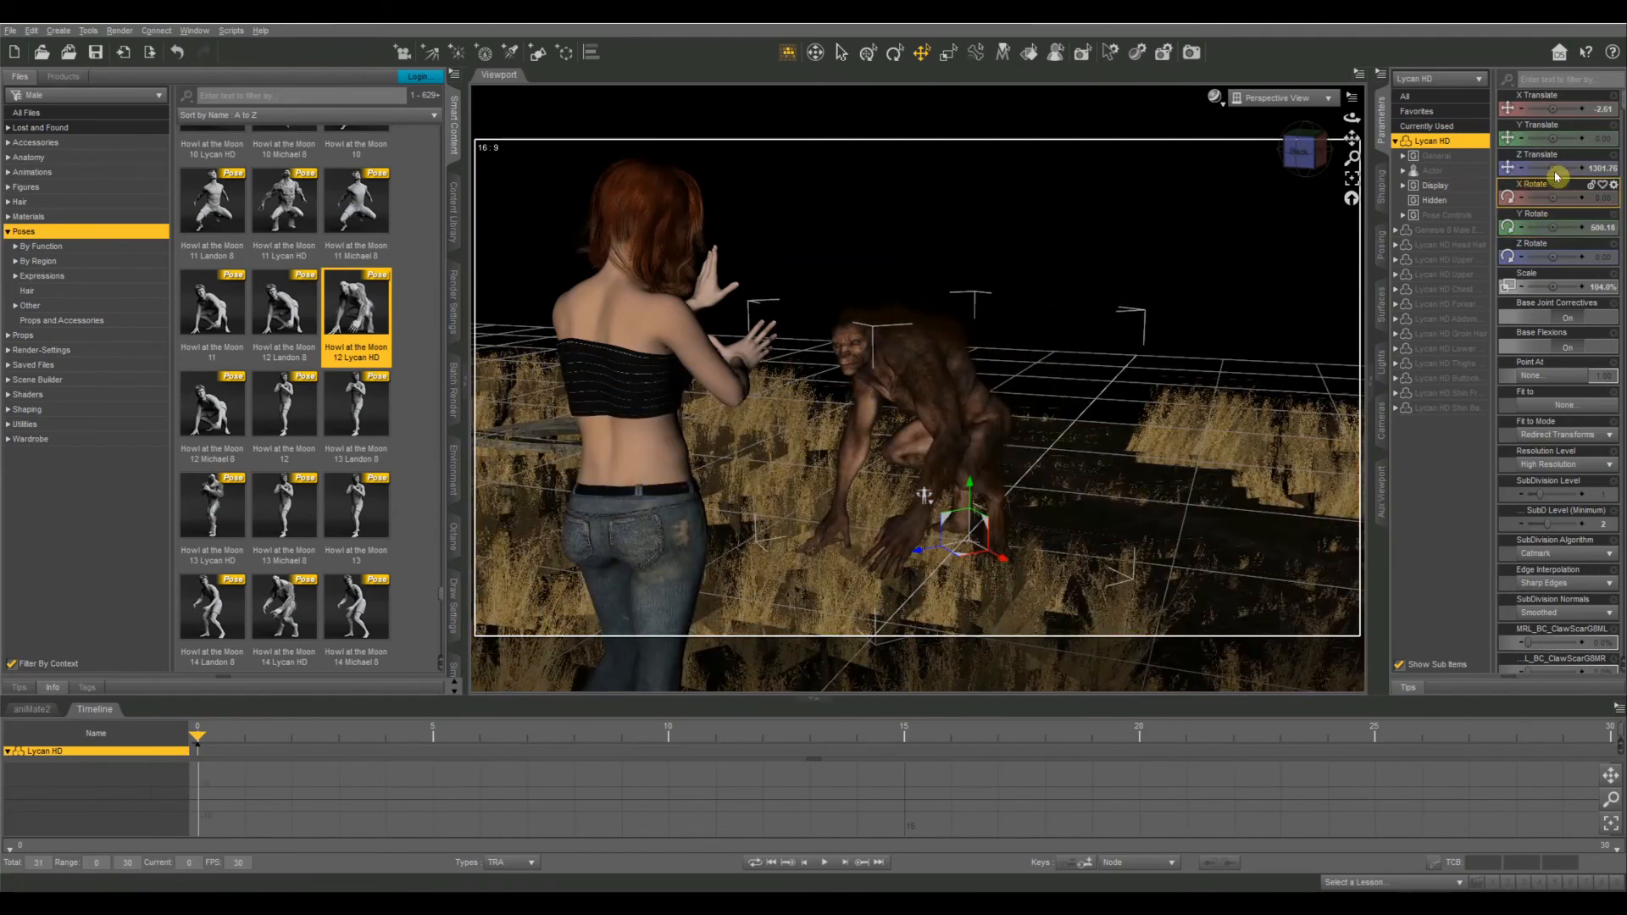
left_click_drag(1553, 168, 1551, 167)
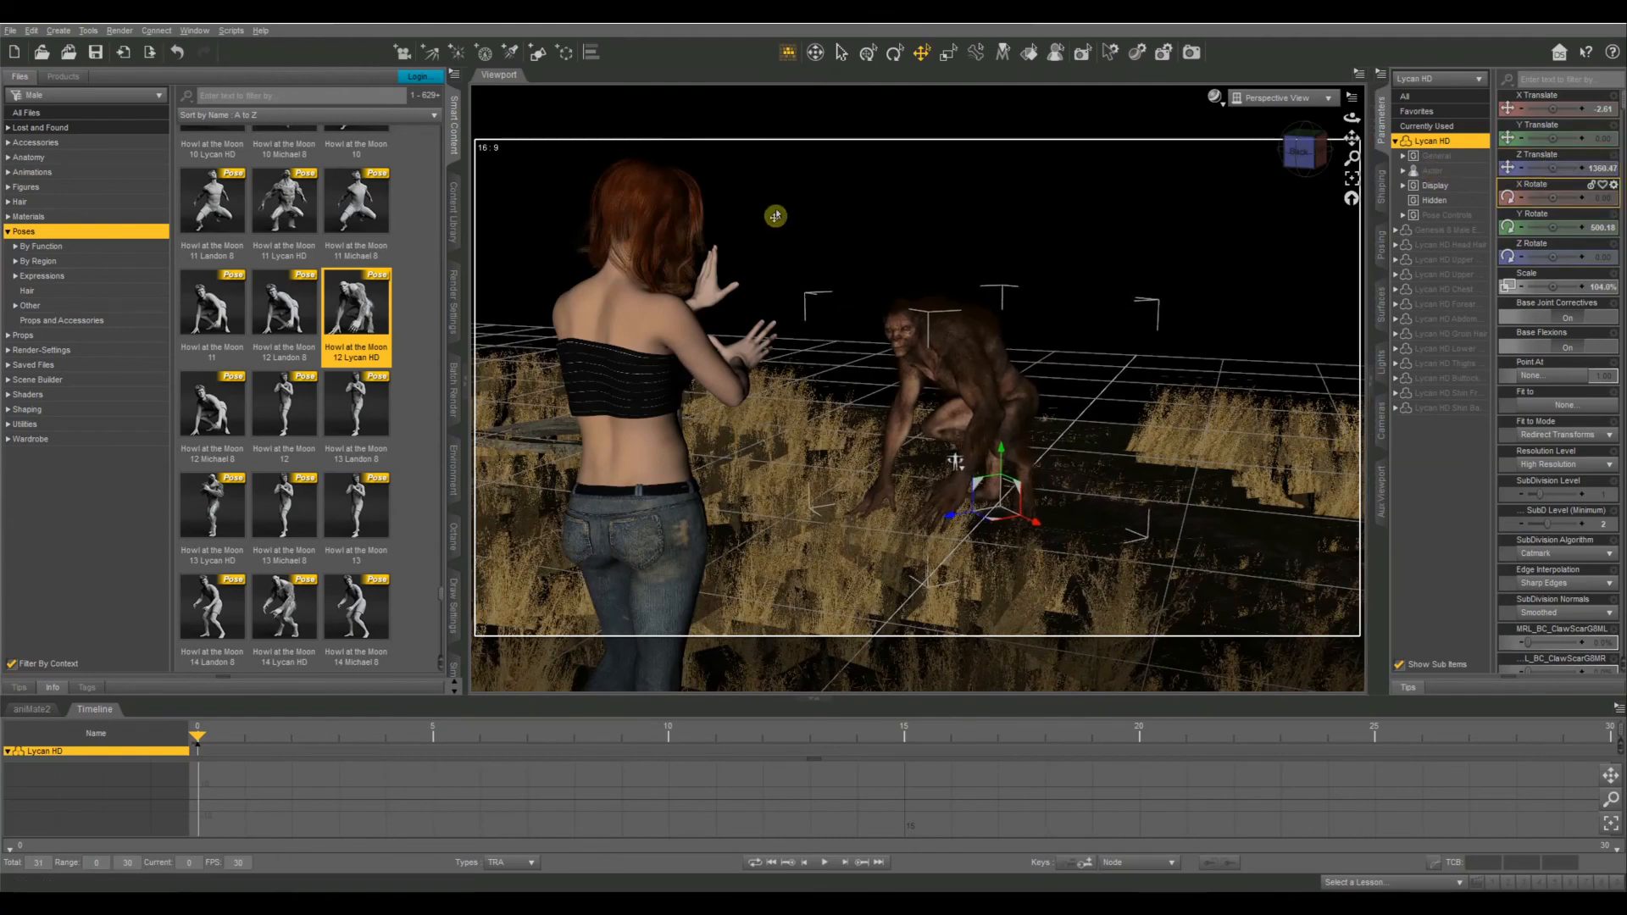
Step: Set the Bend of the Lycan's upper neck to about -27
scroll(897, 318, "up", 3)
left_click(896, 317)
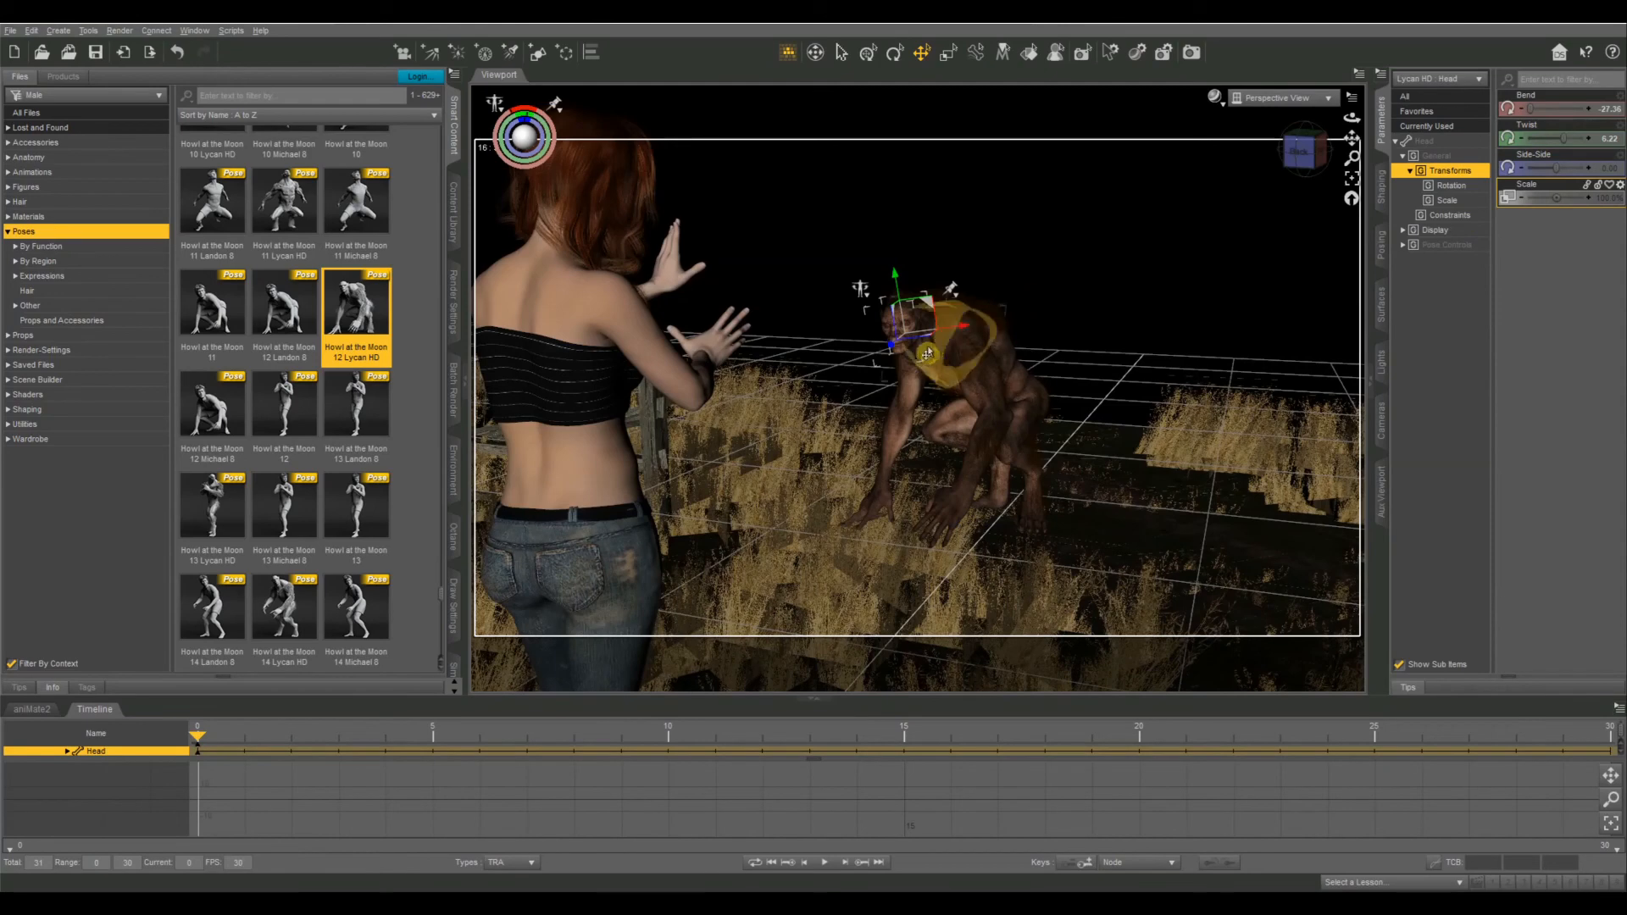
left_click(922, 348)
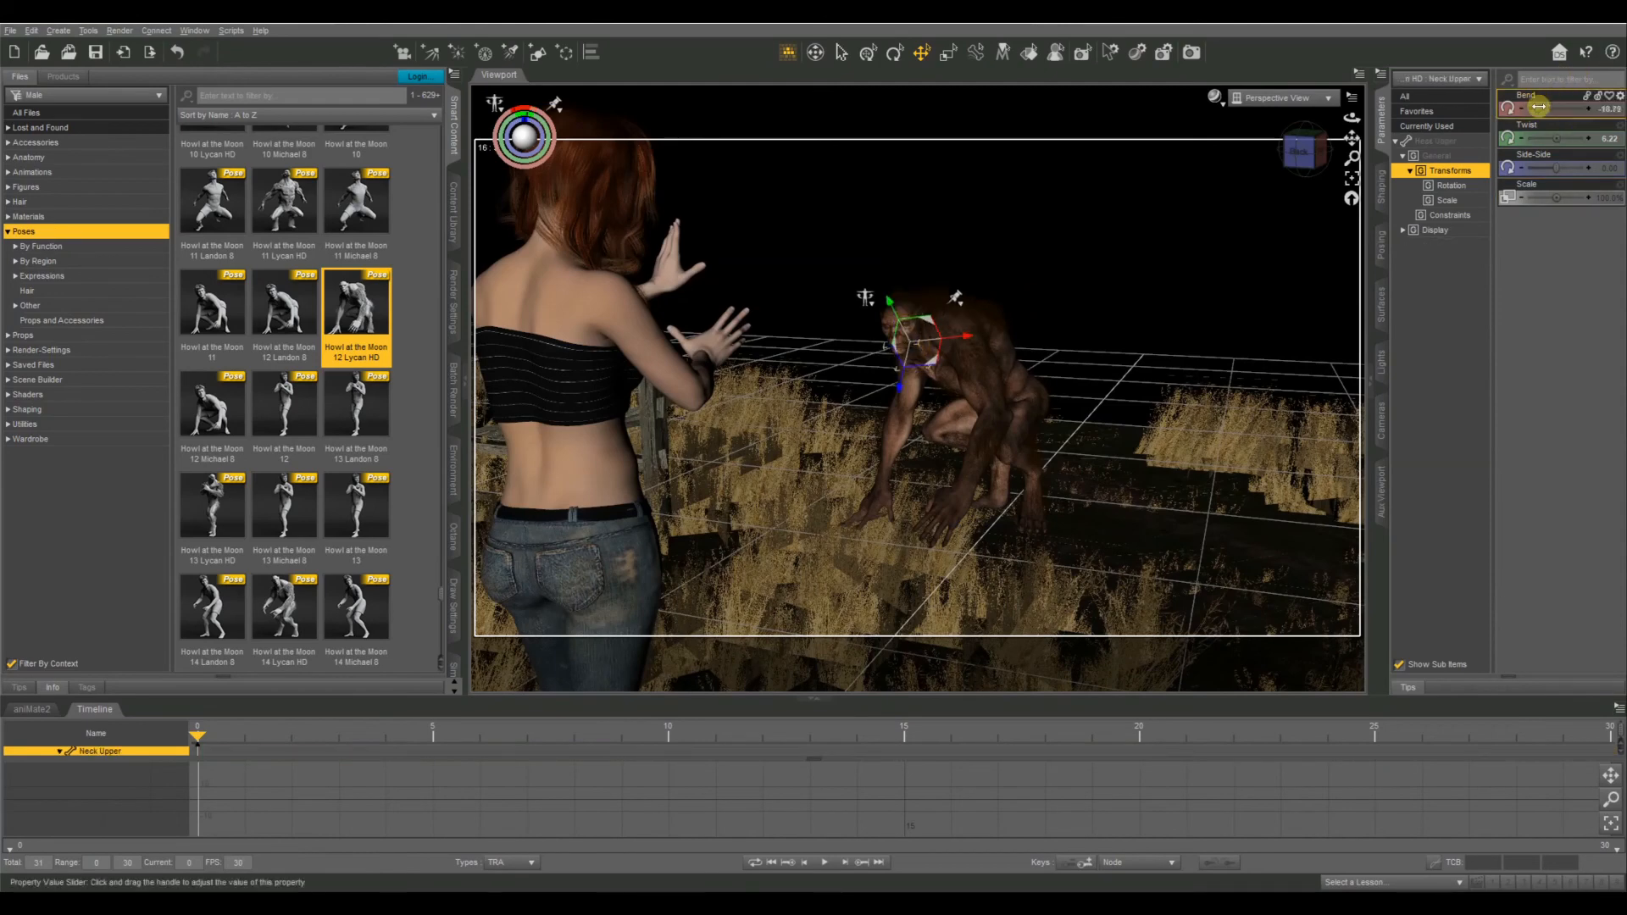
left_click_drag(1539, 107, 1525, 108)
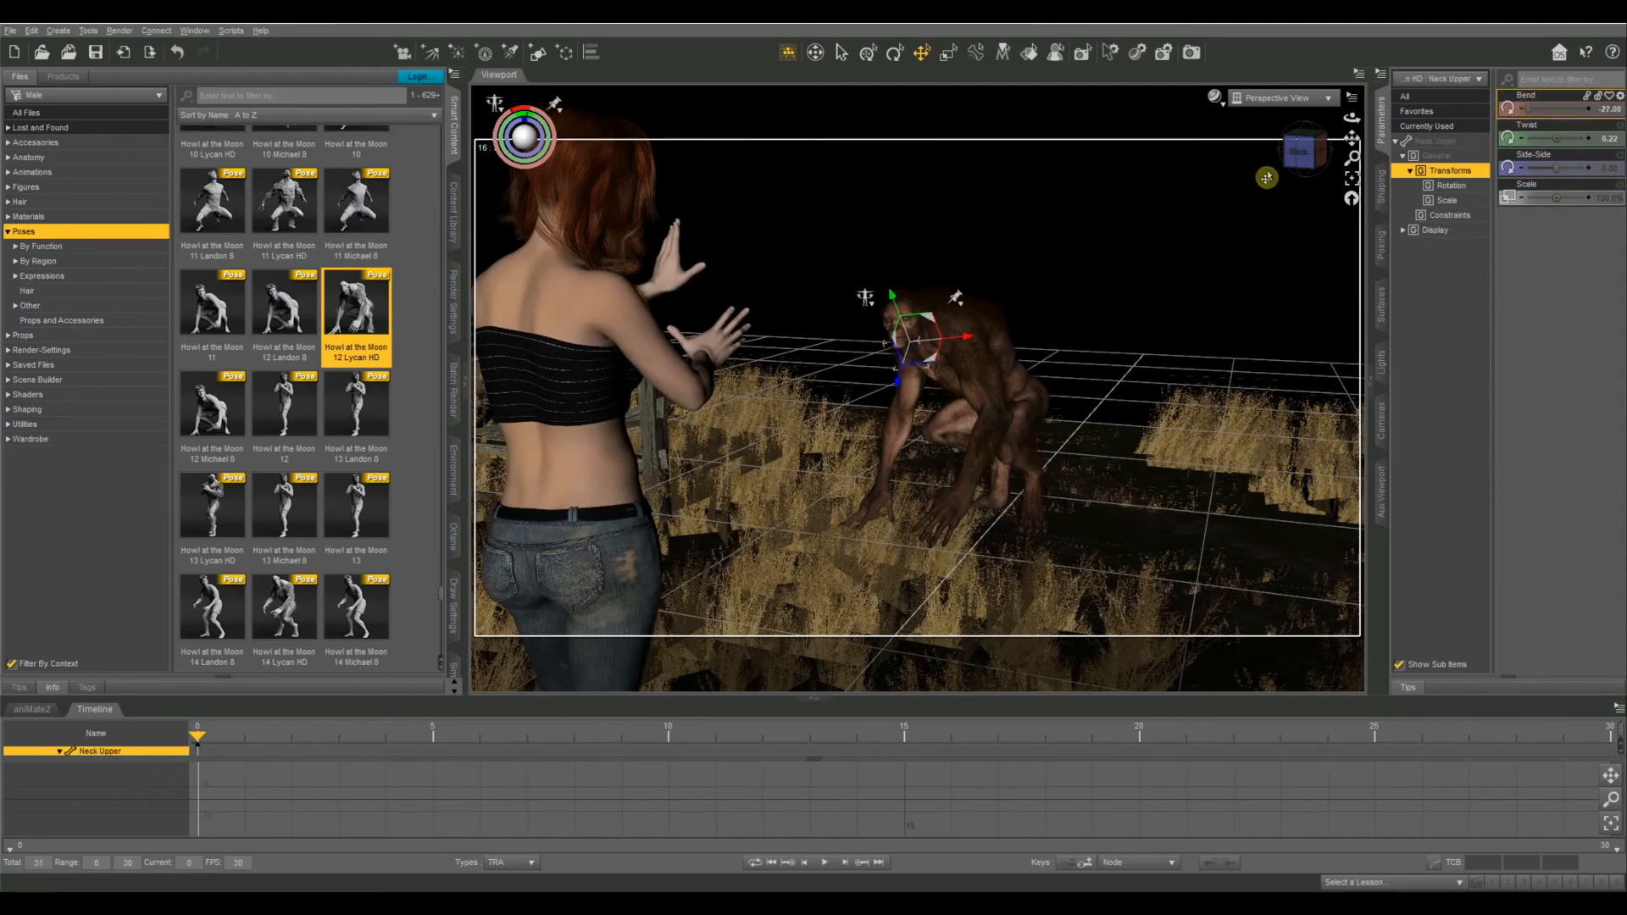
Step: Create two new cameras labelled bridget ots and bridget close
left_click_drag(1300, 153, 1136, 197)
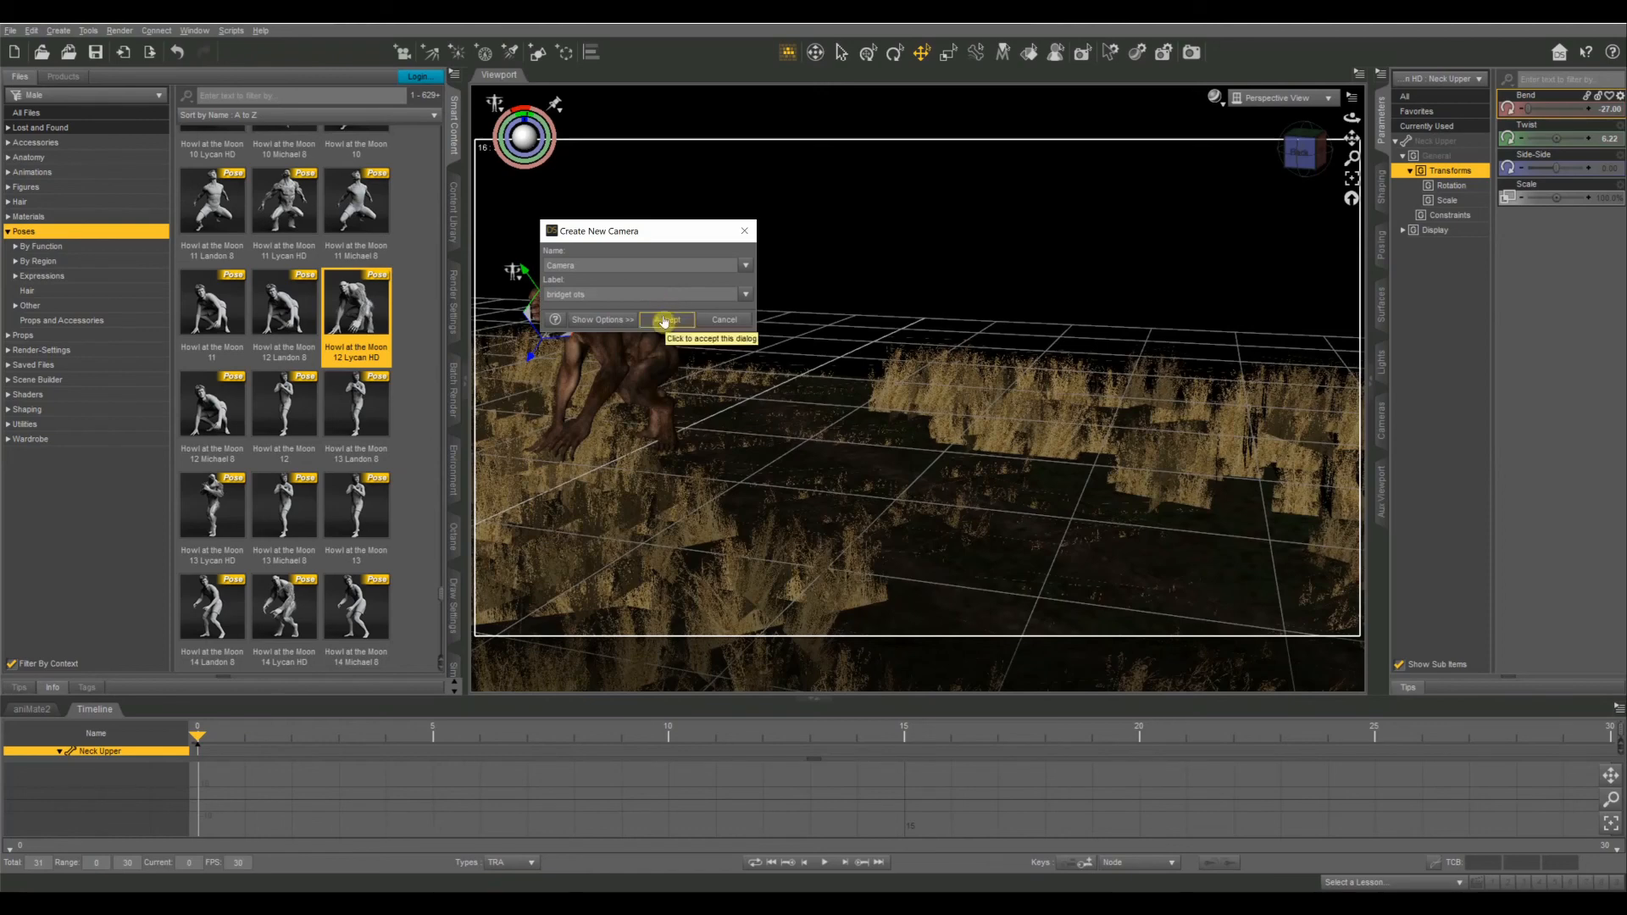
left_click(664, 320)
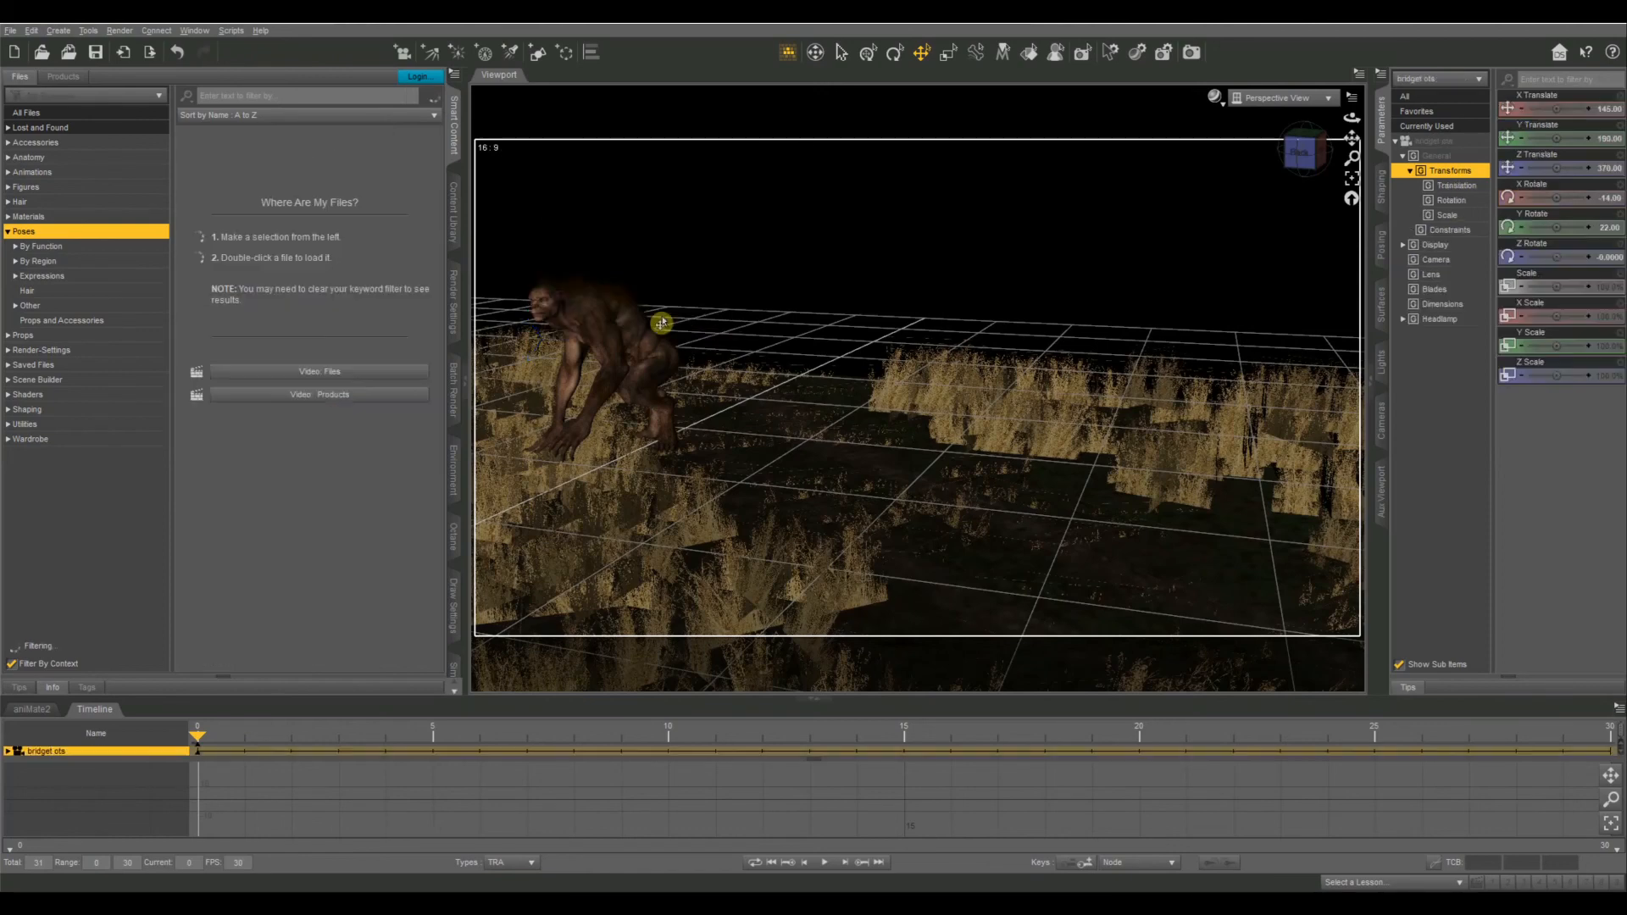
left_click(404, 52)
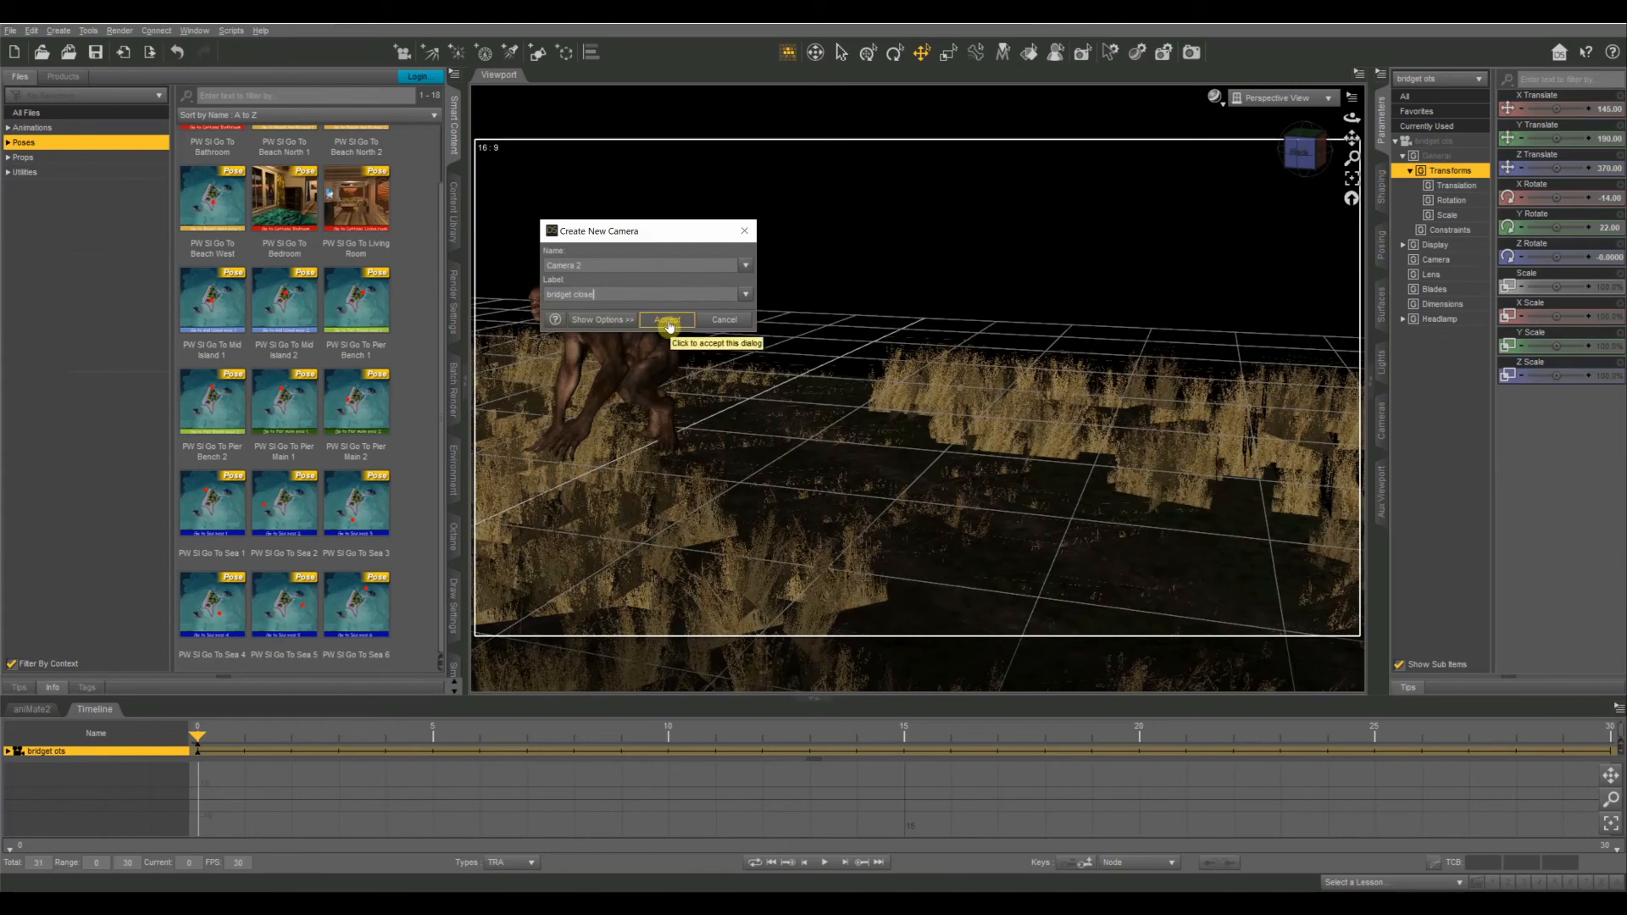
left_click(667, 320)
Step: Create two more cameras labelled werewolf ots and werewolf close
left_click(403, 52)
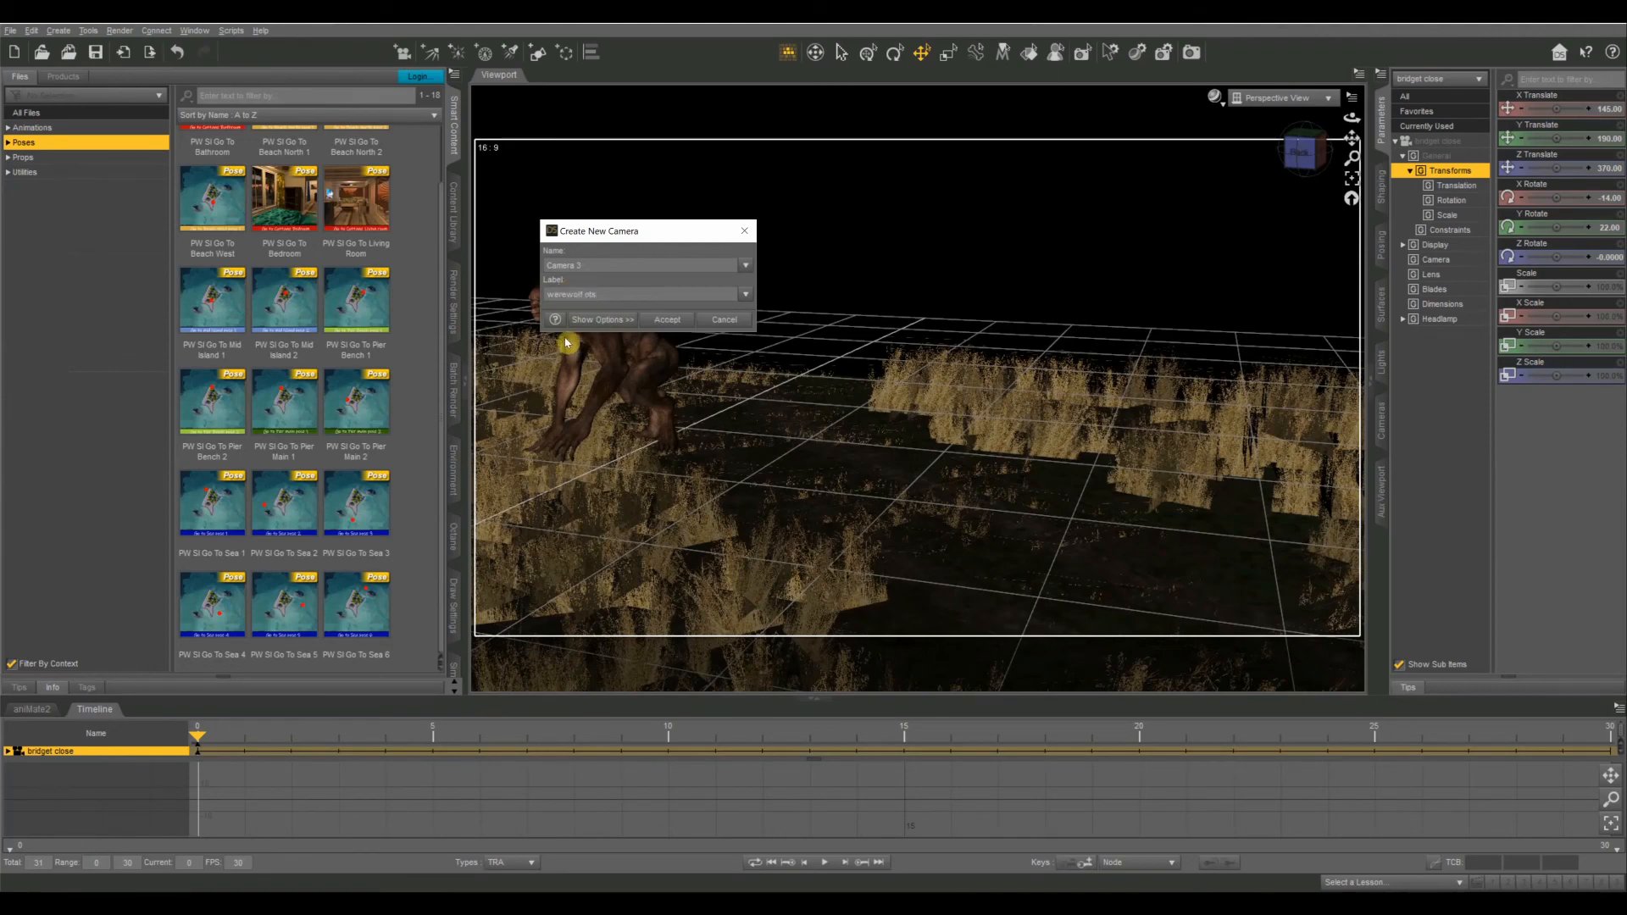
left_click(667, 321)
left_click(404, 52)
type("werewolf close")
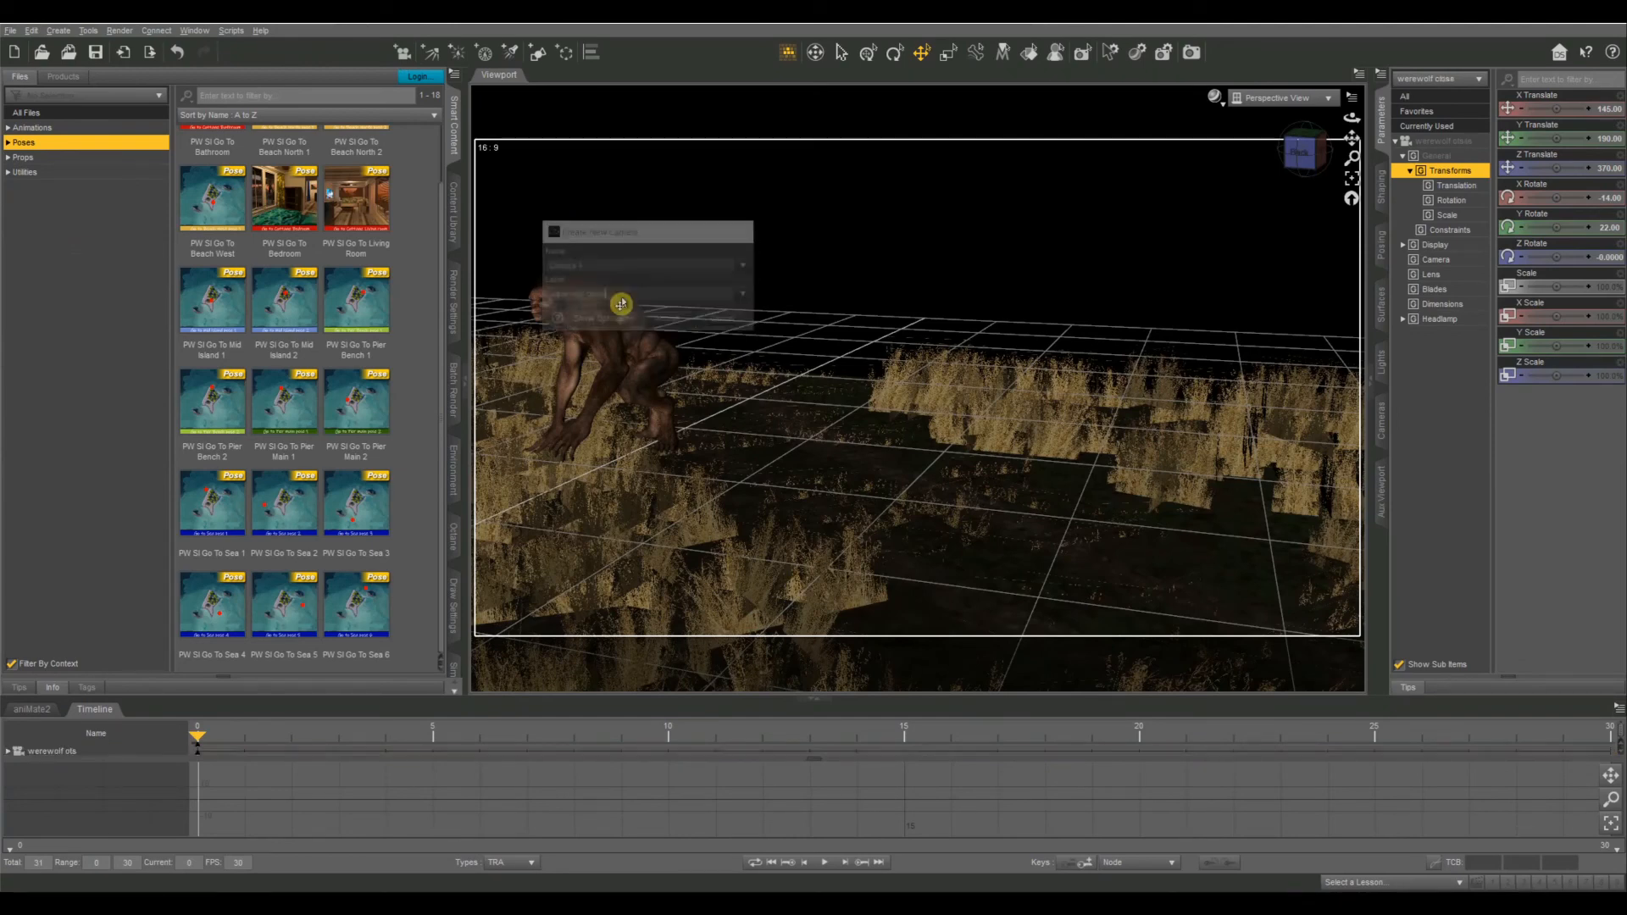
key("Return")
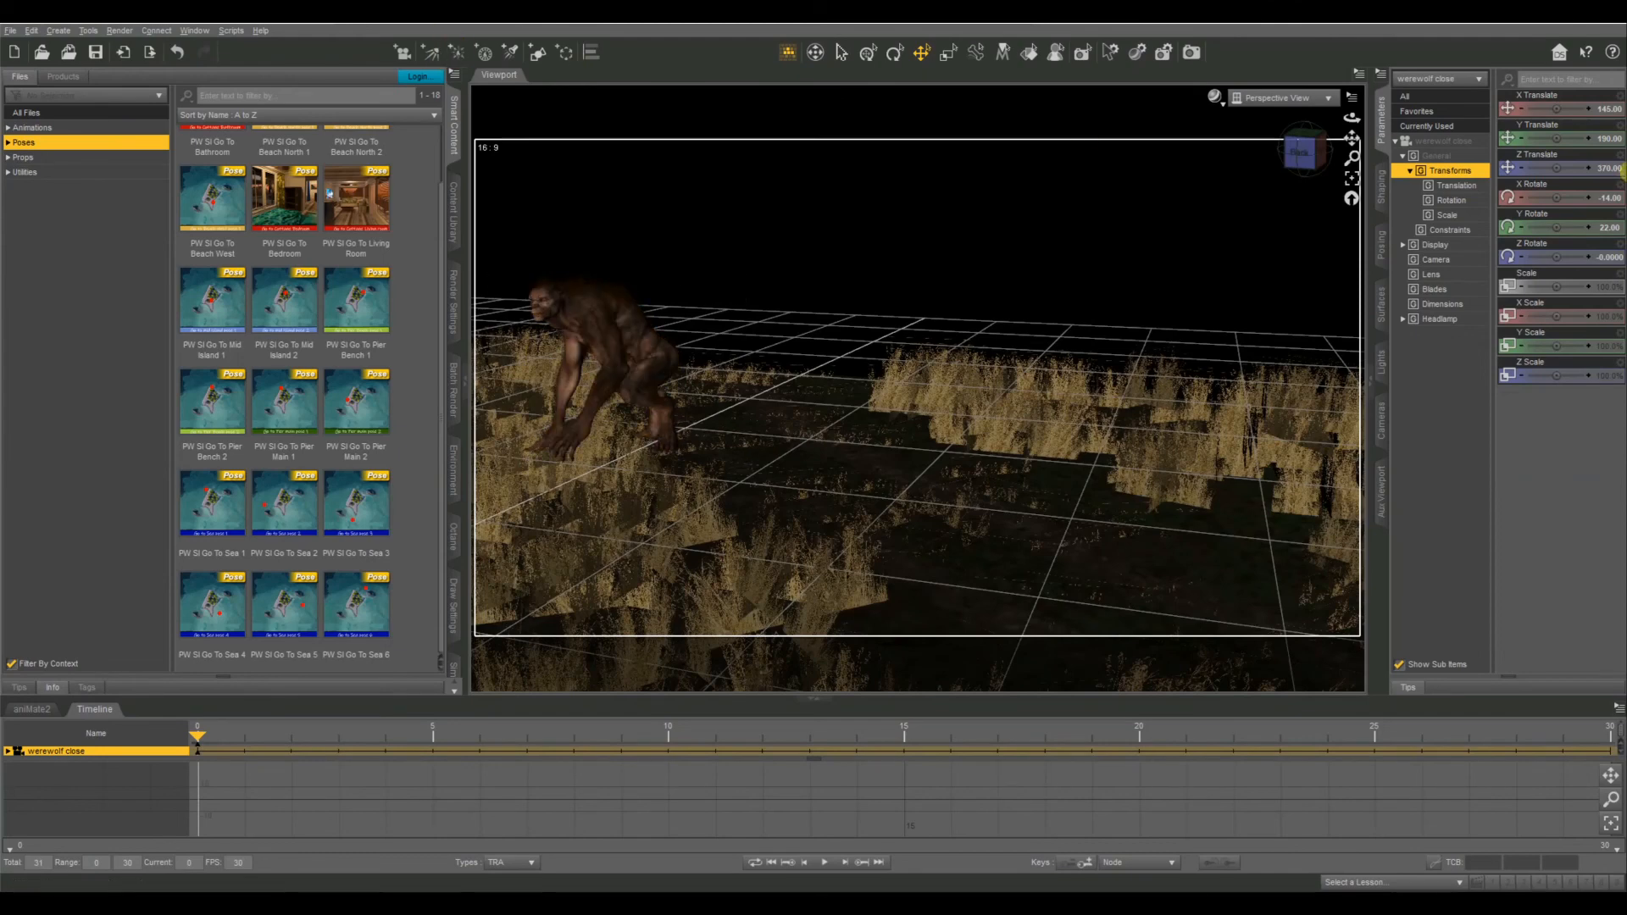
Step: Look through the bridget ots camera and frame the woman in front of the barn over the Lycan's shoulder
left_click(1301, 98)
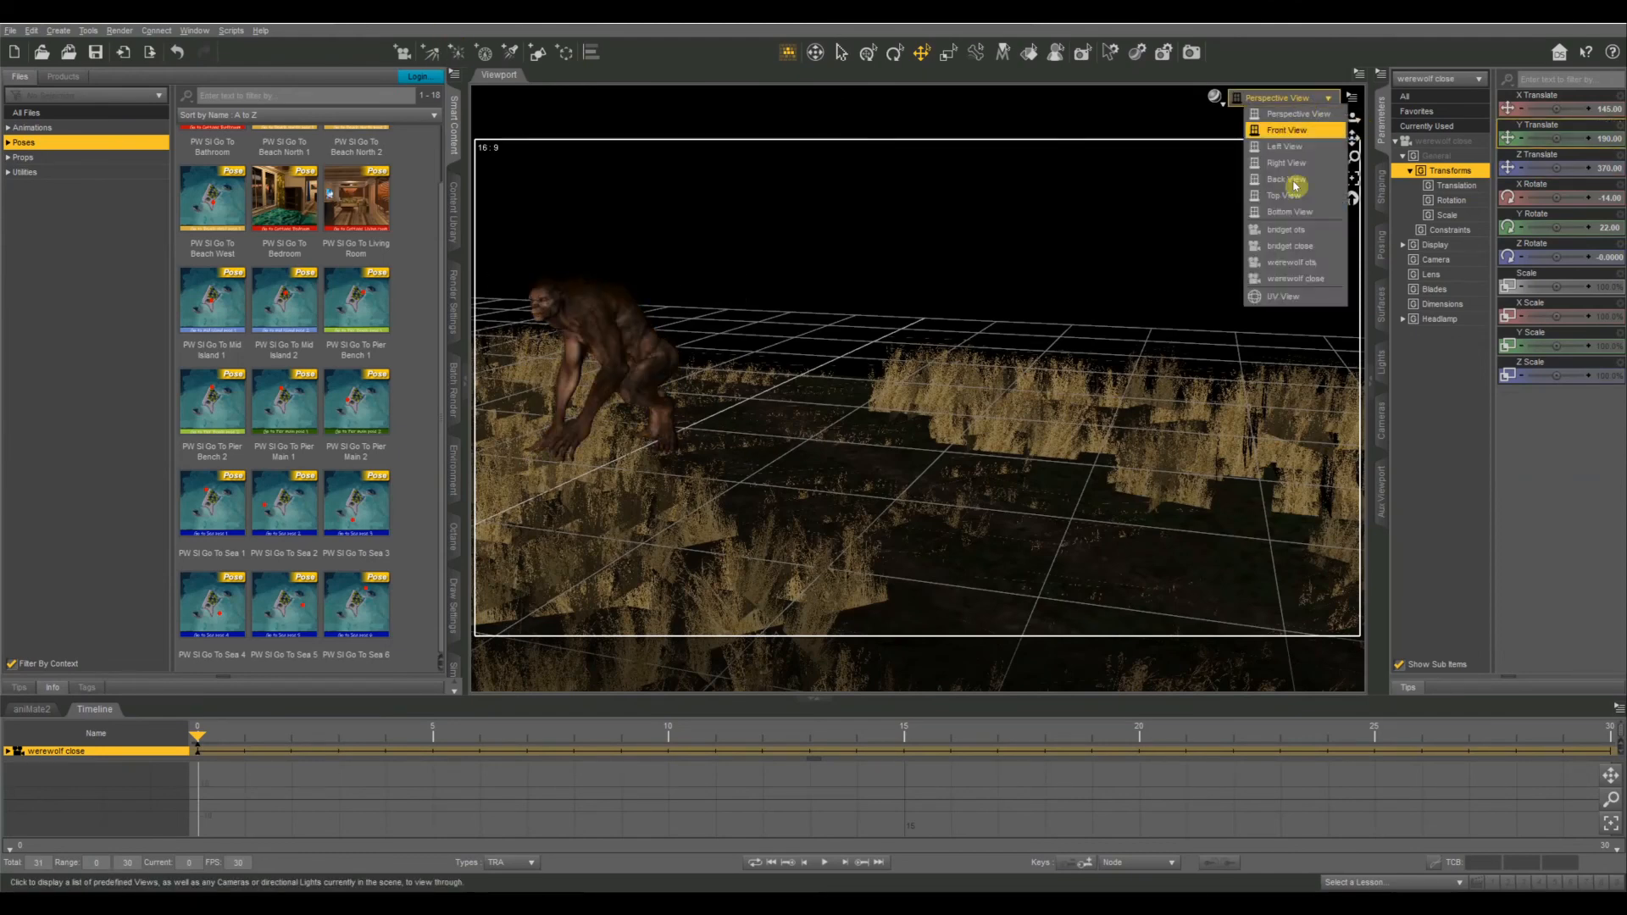
left_click(1284, 232)
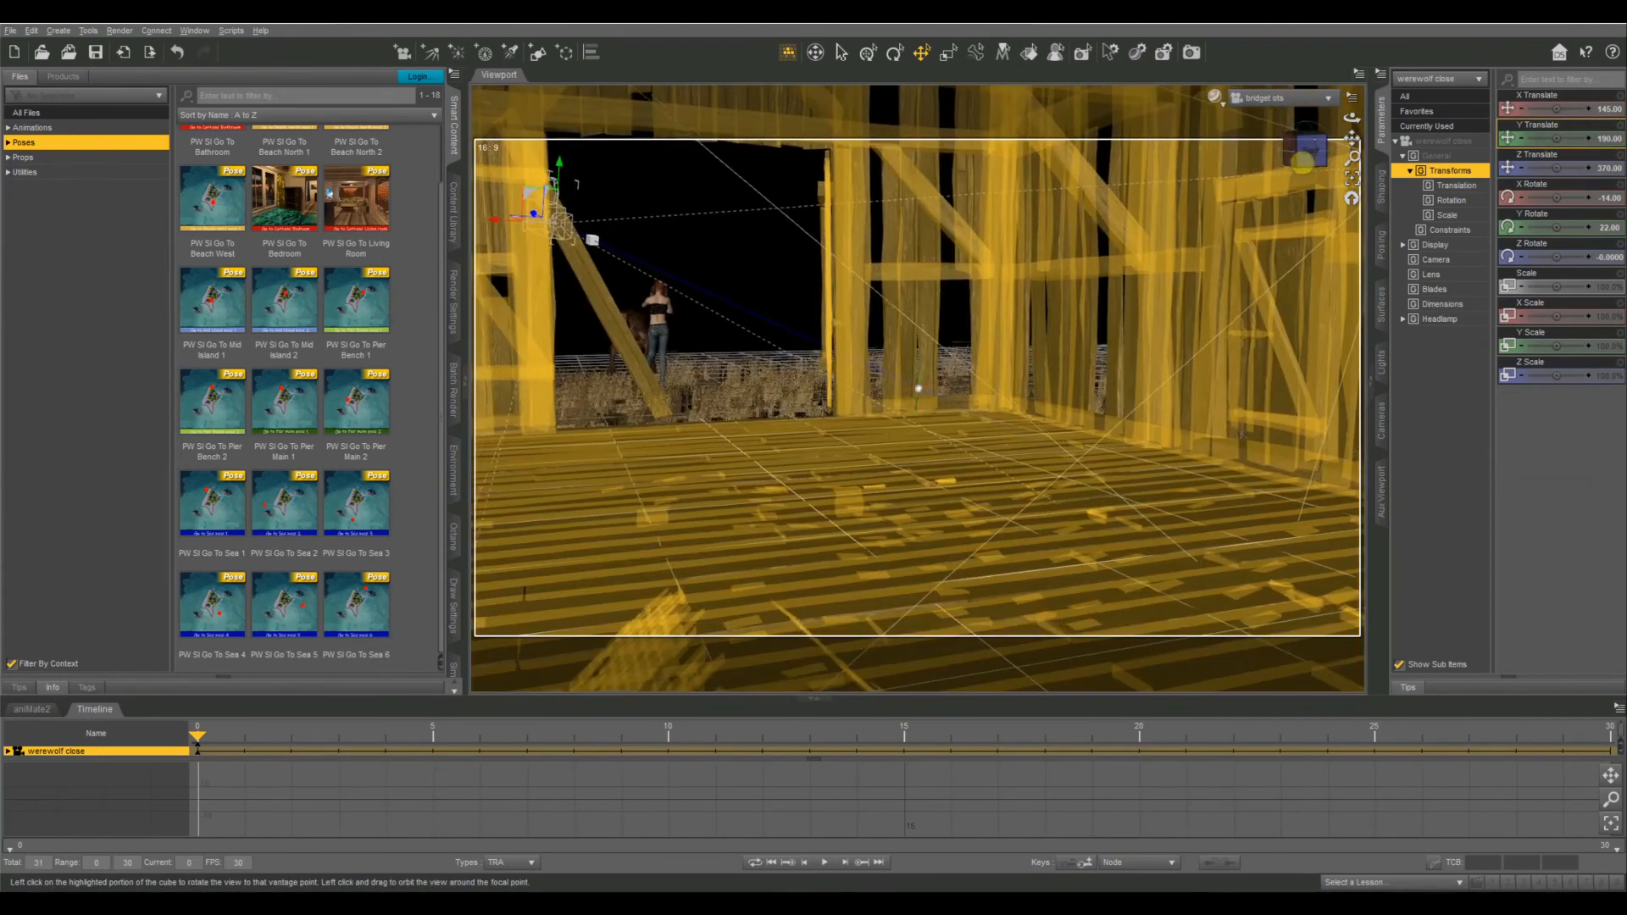
left_click_drag(1303, 162, 1014, 400)
scroll(1310, 163, "up", 5)
left_click(1324, 161)
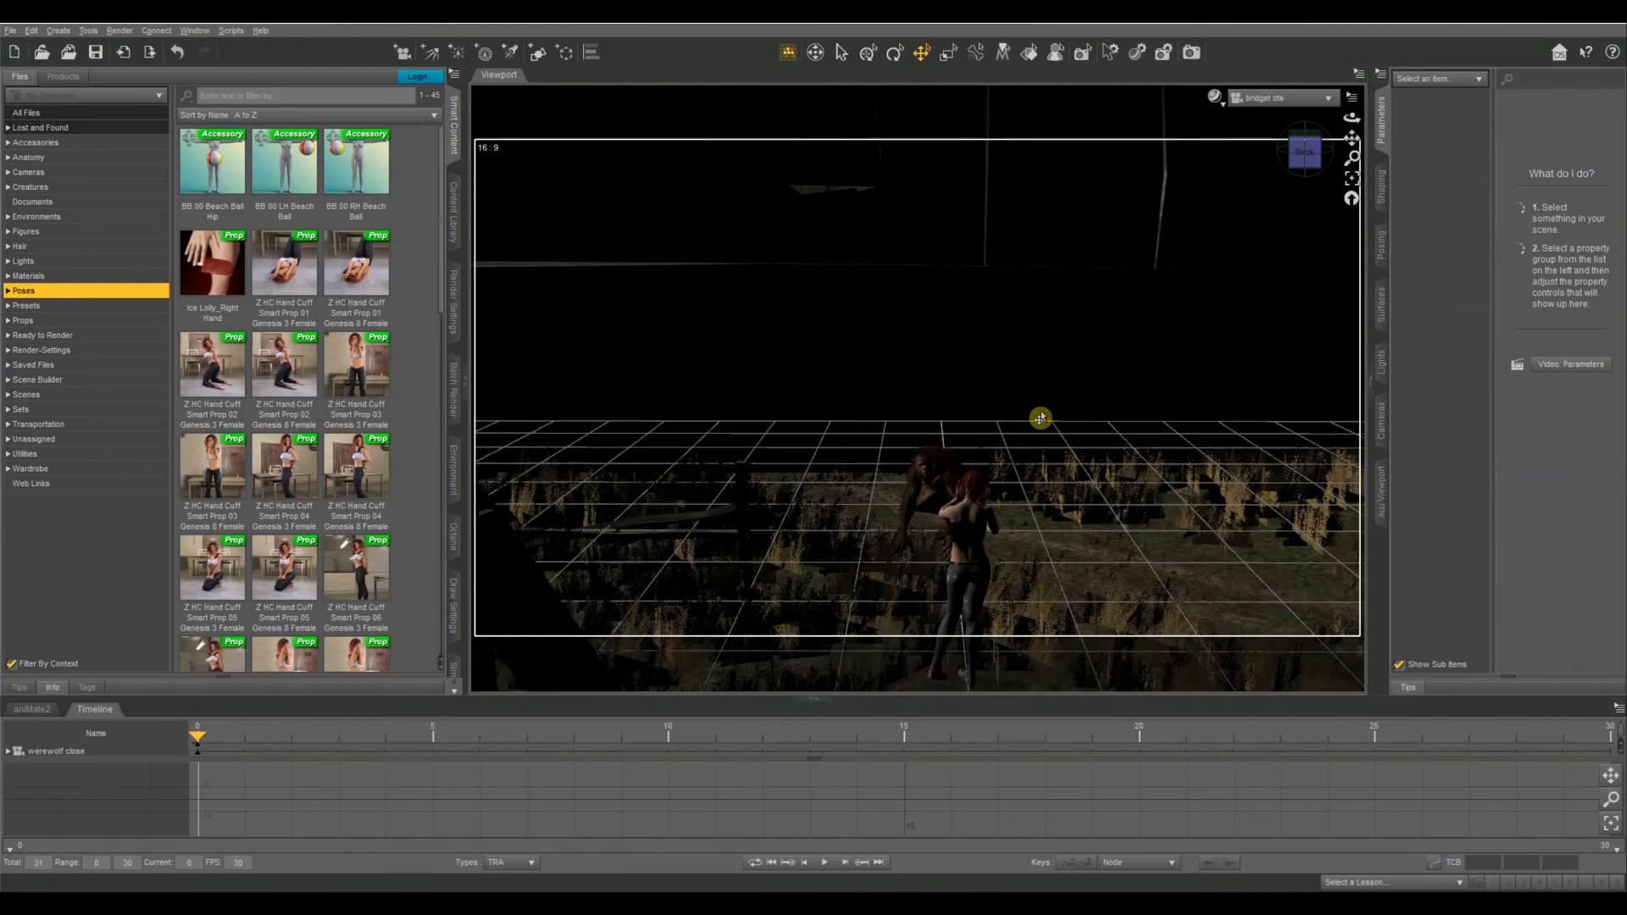
scroll(1041, 418, "up", 10)
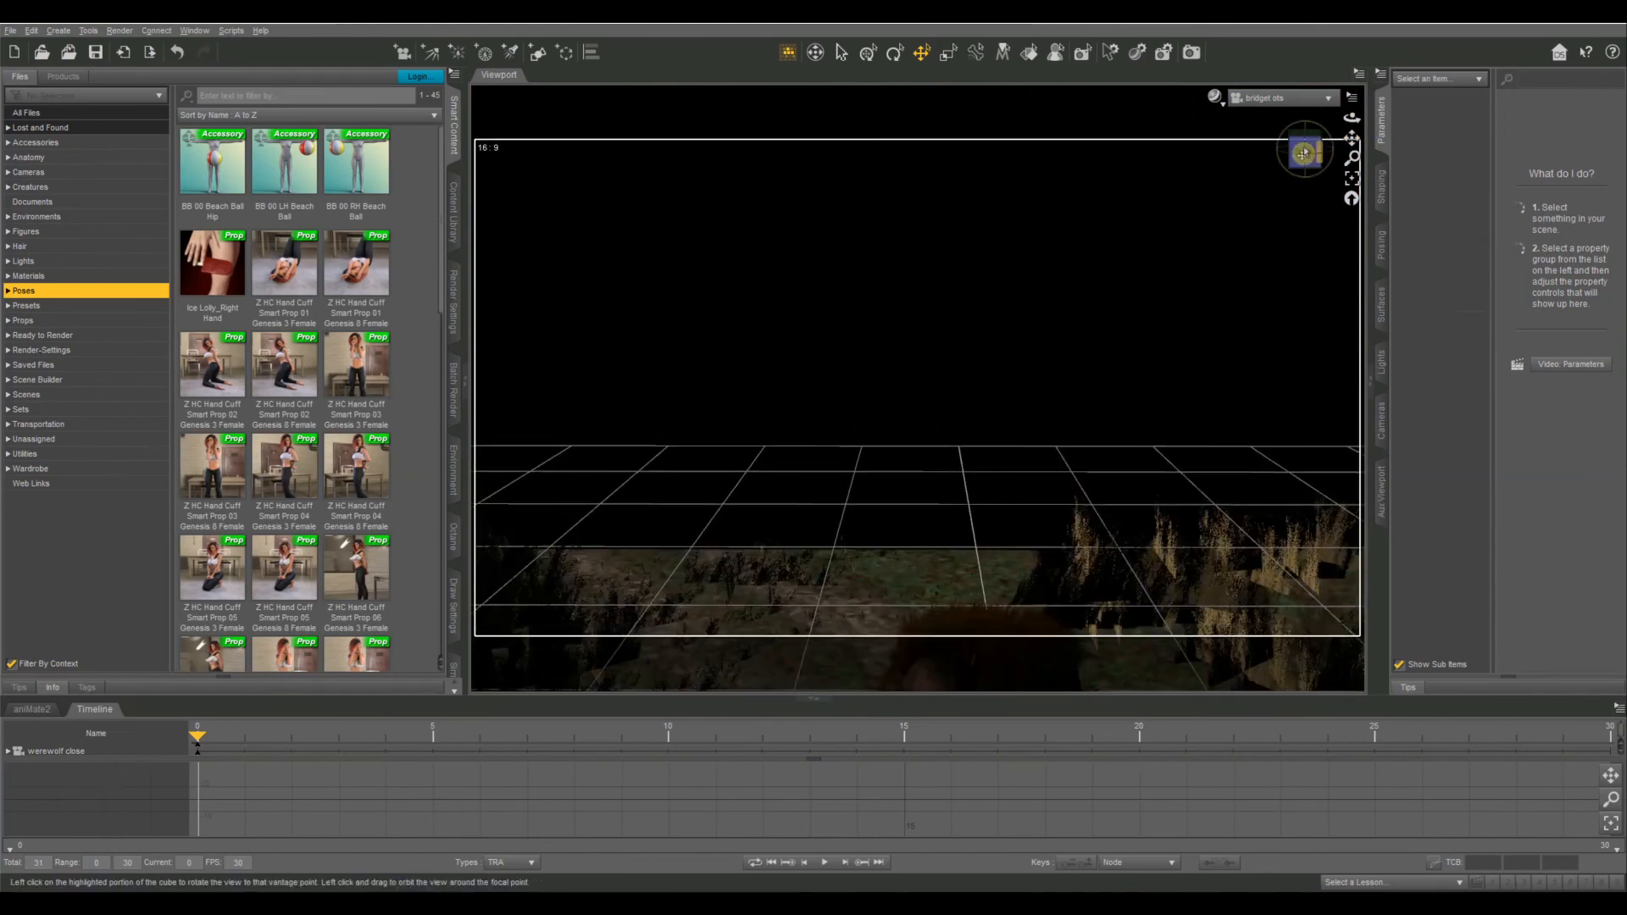
left_click_drag(1306, 161, 1354, 138)
right_click(1244, 274)
left_click(1184, 298)
scroll(1184, 298, "down", 5)
Step: Raise the woman's left forearm by setting her left shoulder's Twist to about -28.7
left_click(969, 223)
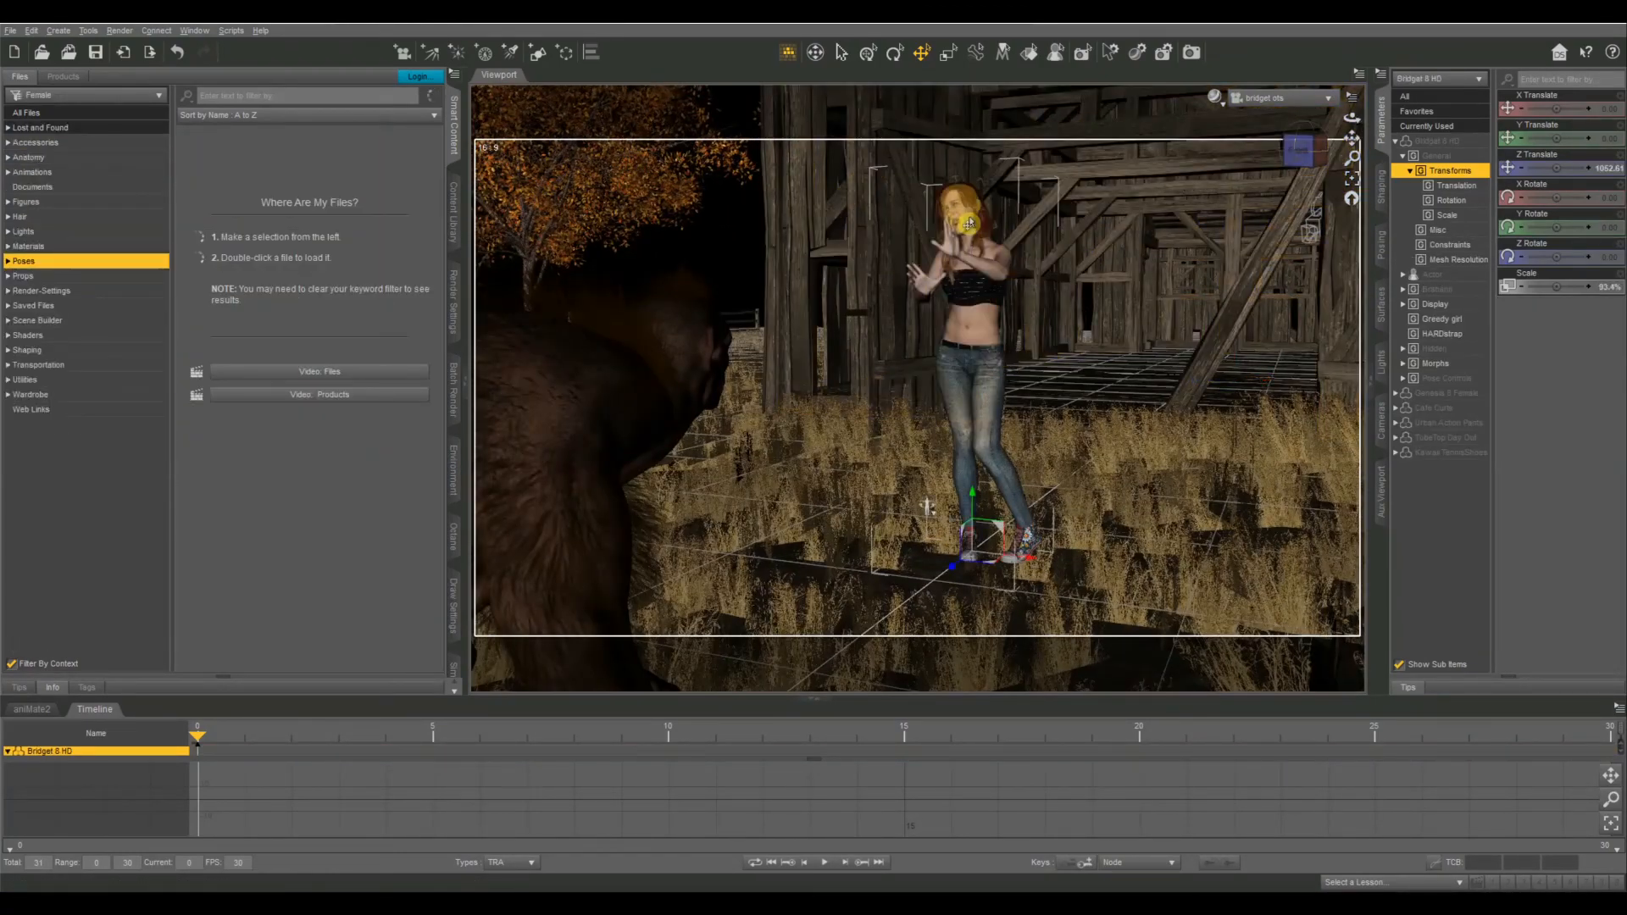
left_click(986, 275)
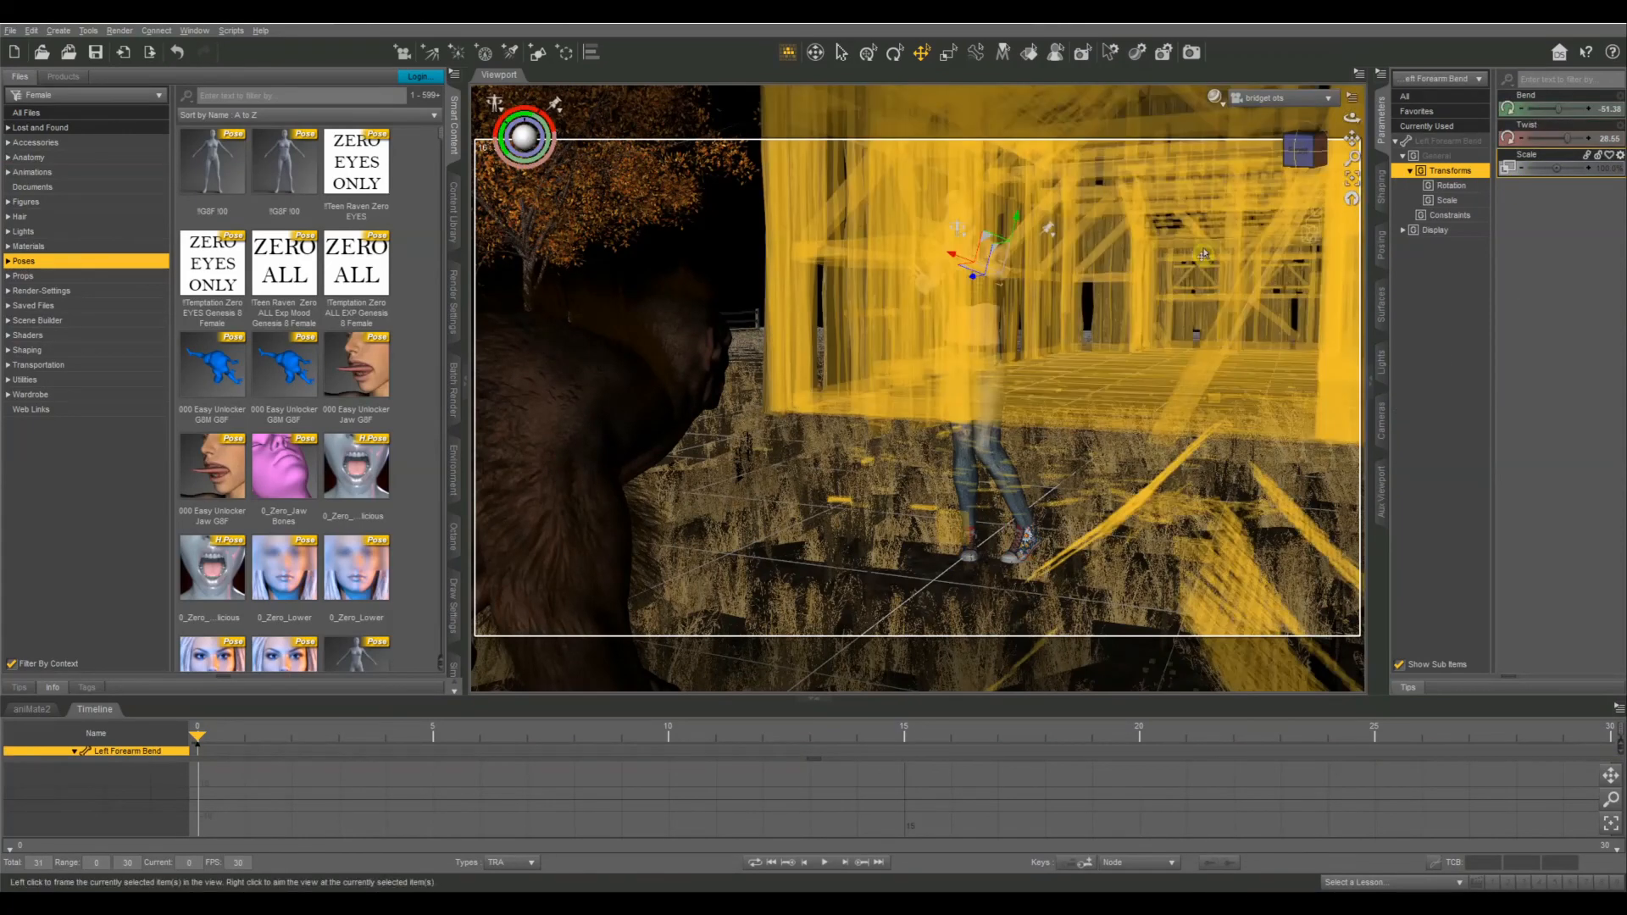
left_click(999, 257)
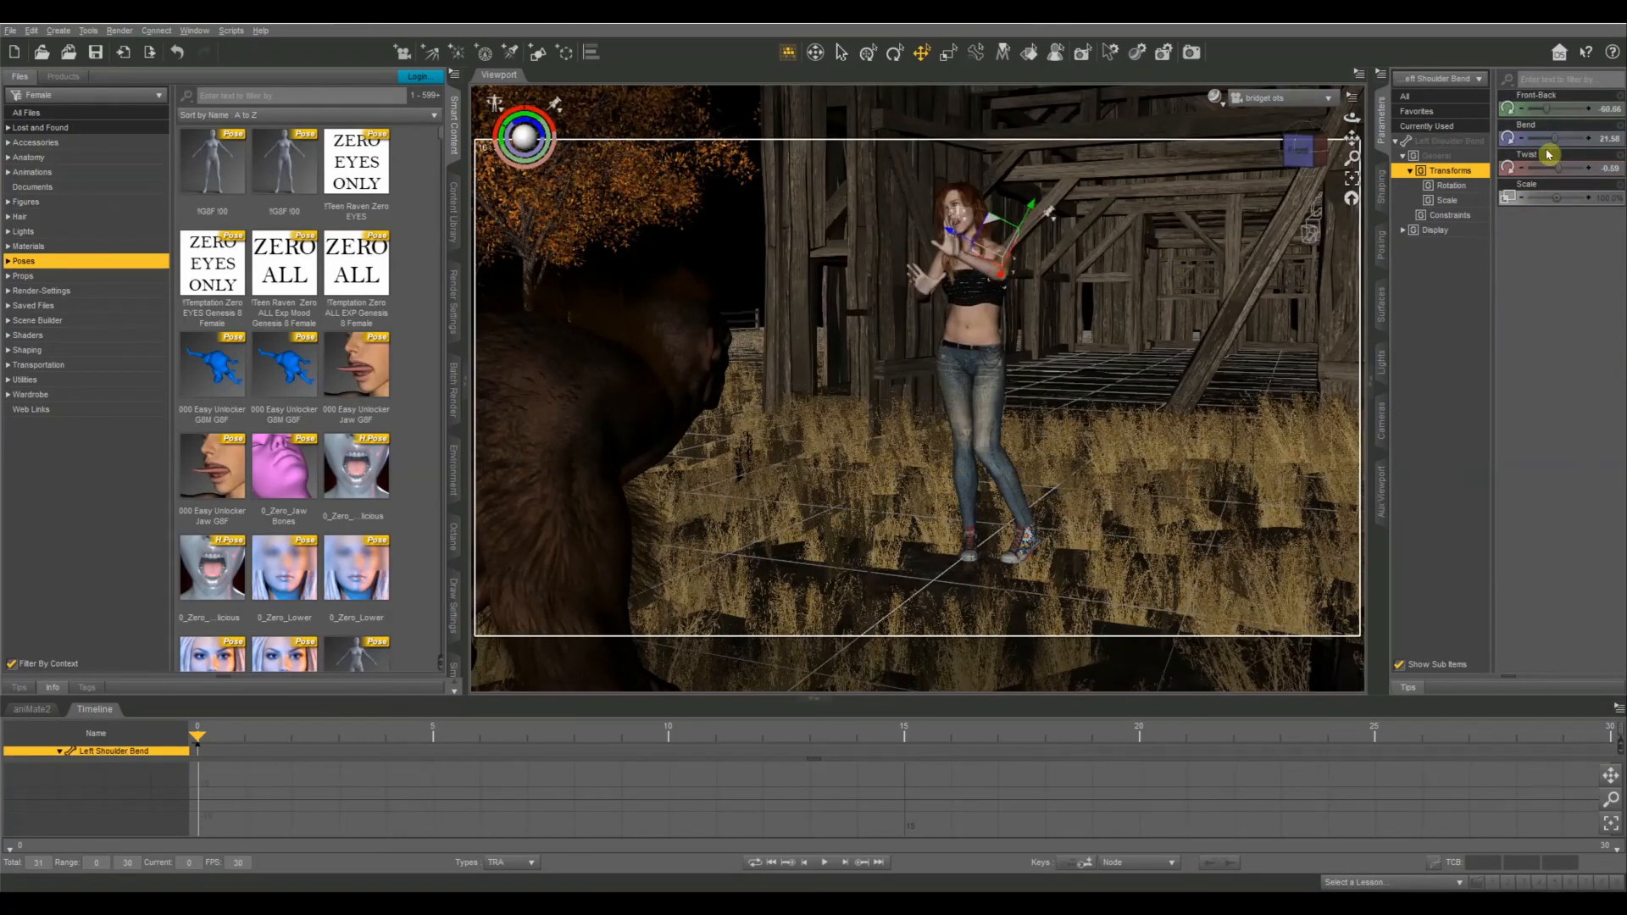
left_click_drag(1555, 172, 1538, 172)
left_click_drag(1295, 142, 1335, 162)
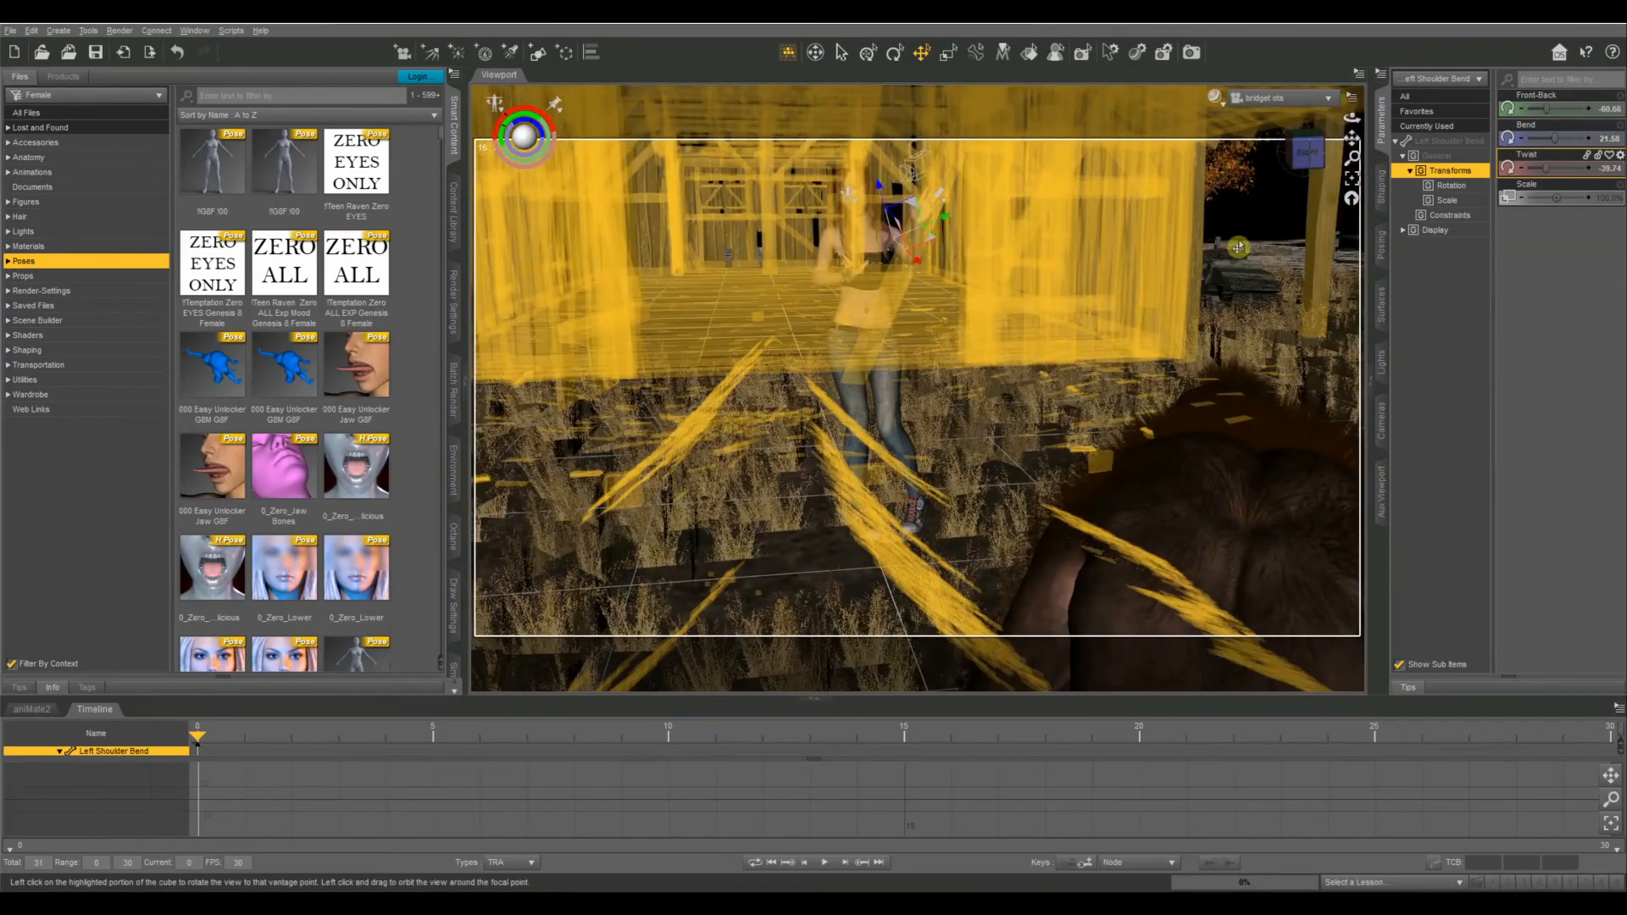
Step: Try a small Y Rotate adjustment on the whole female figure and undo it
key("ctrl+z")
key("ctrl+z")
key("ctrl+z")
key("ctrl+z")
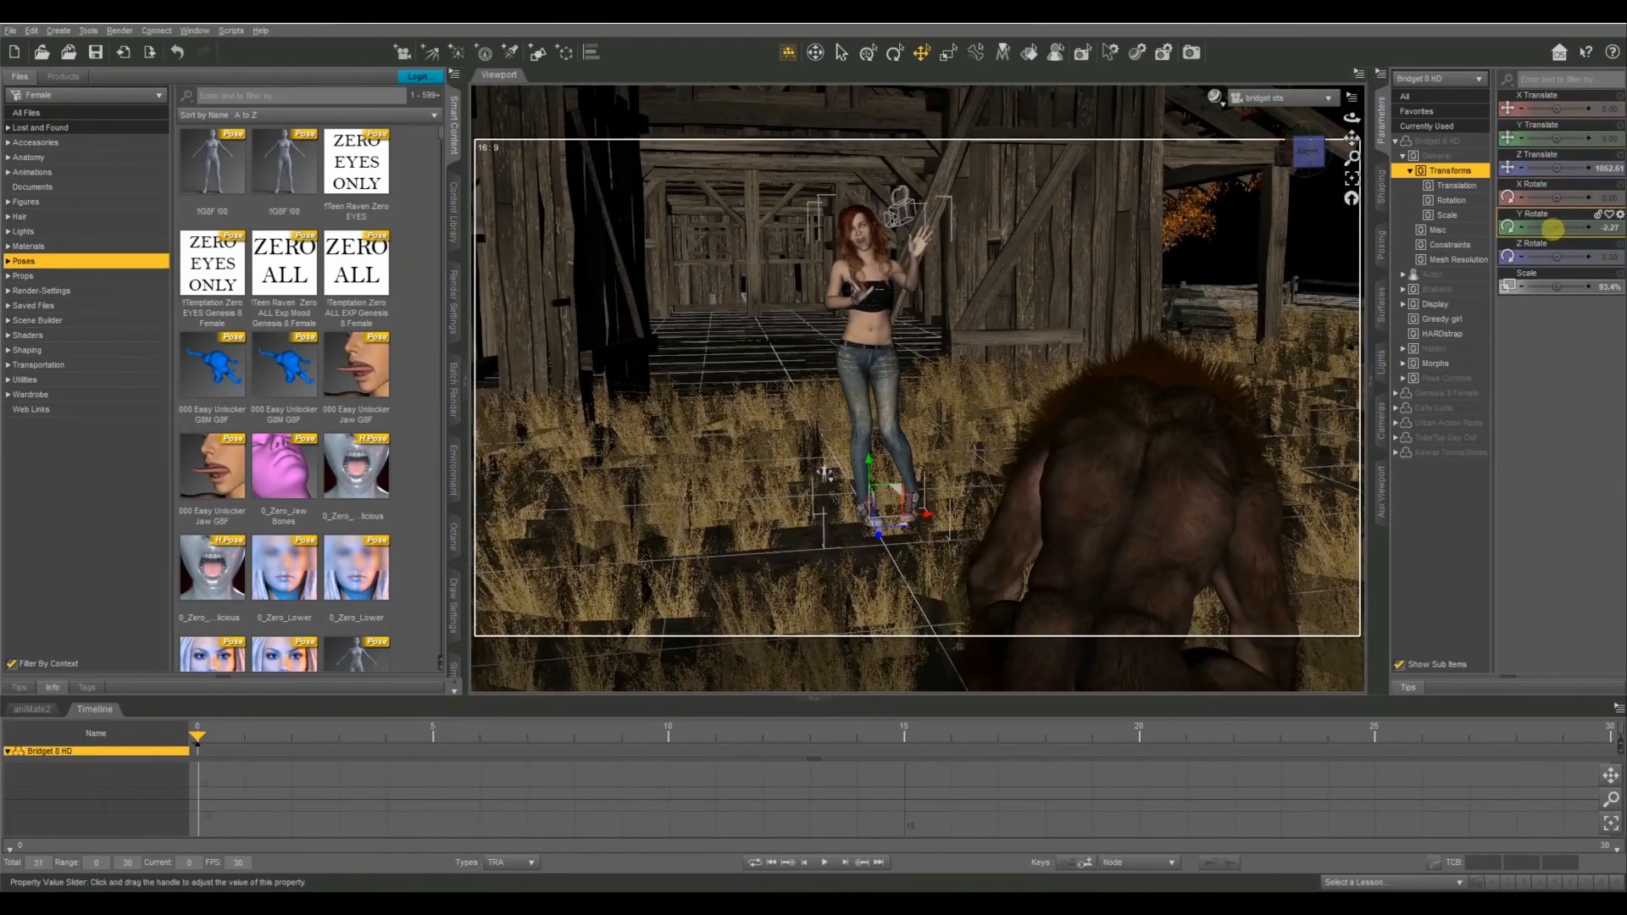
key("ctrl+z")
Step: Turn the woman's head toward the Lycan by setting its Twist to -11
left_click_drag(1556, 120, 1560, 121)
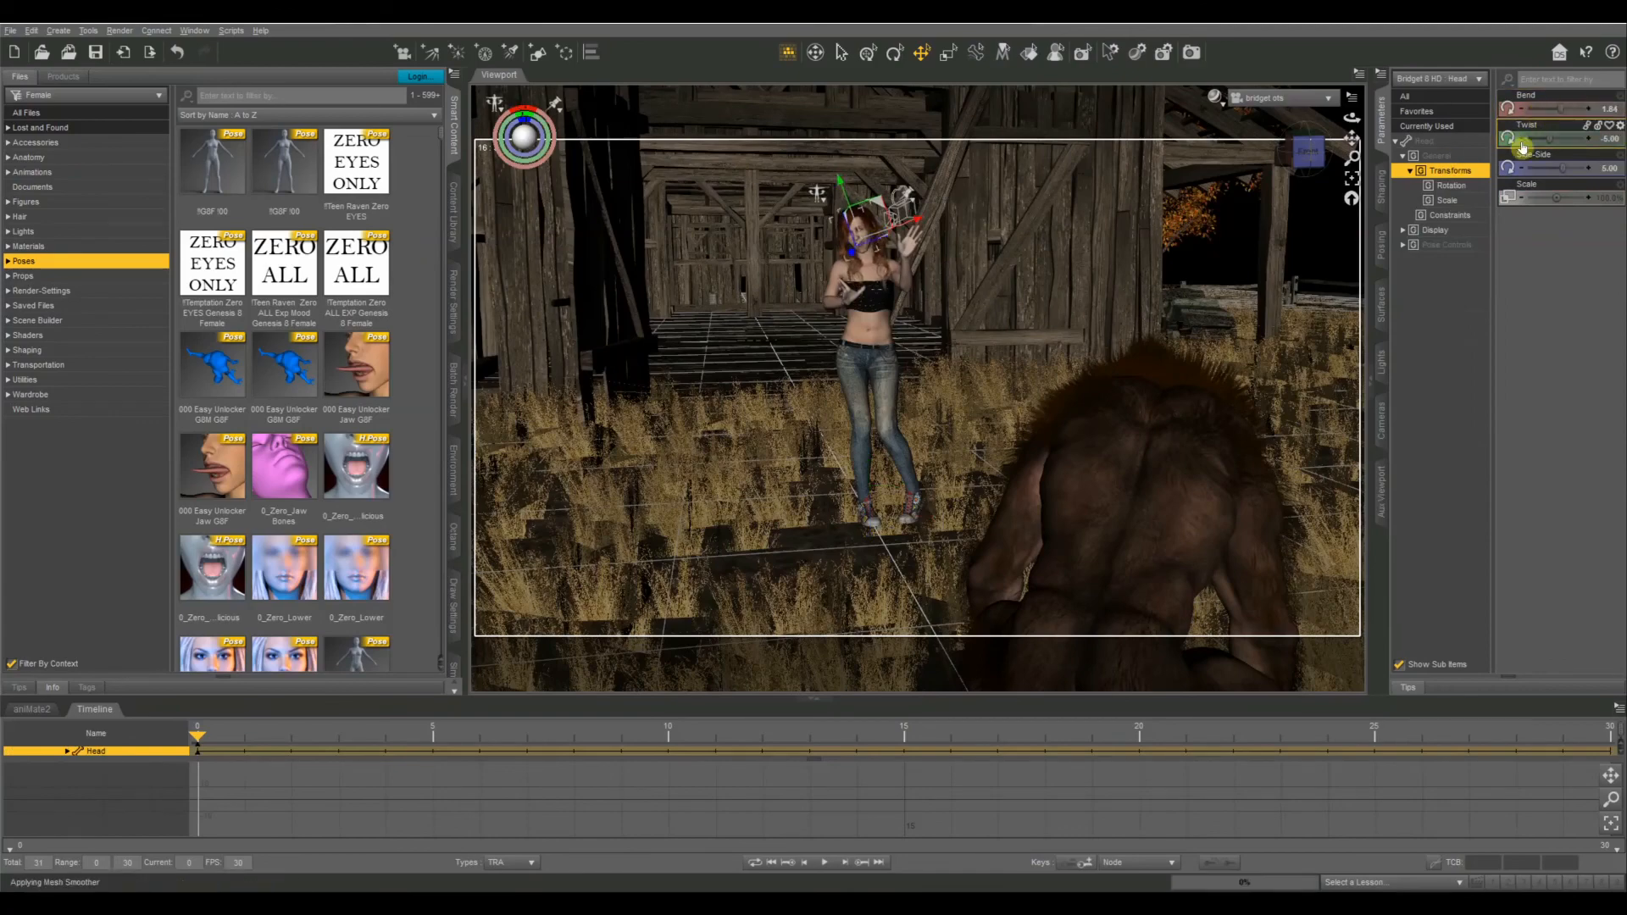
left_click(1309, 150)
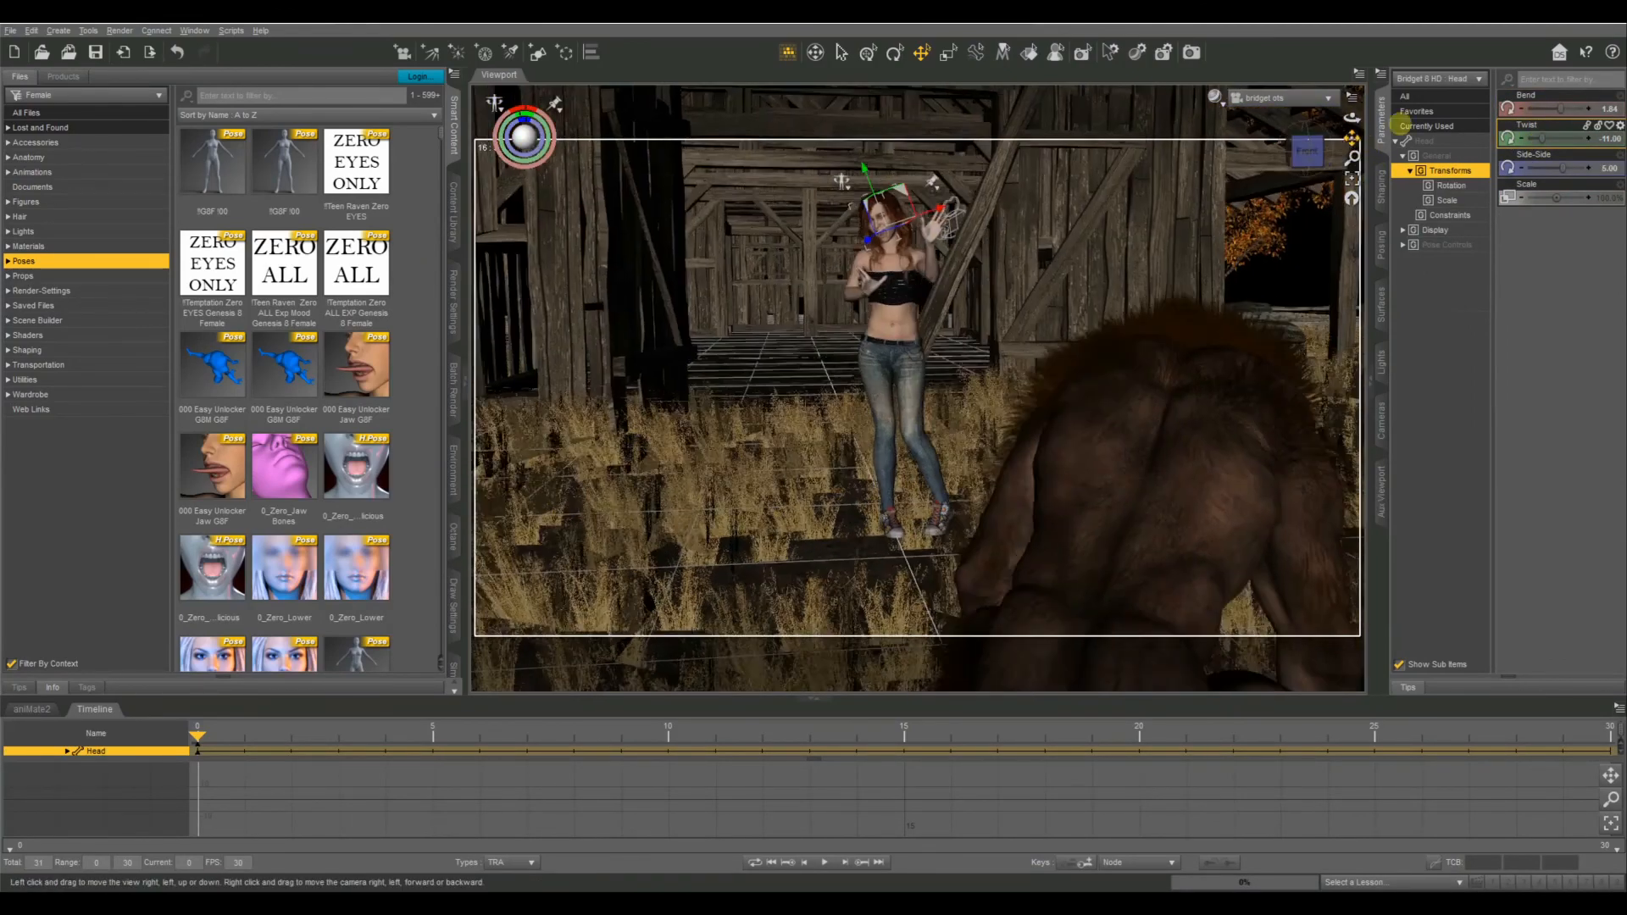
Step: Switch to the bridget close camera and frame a frontal close-up of the woman's upper body against the barn
left_click(1275, 98)
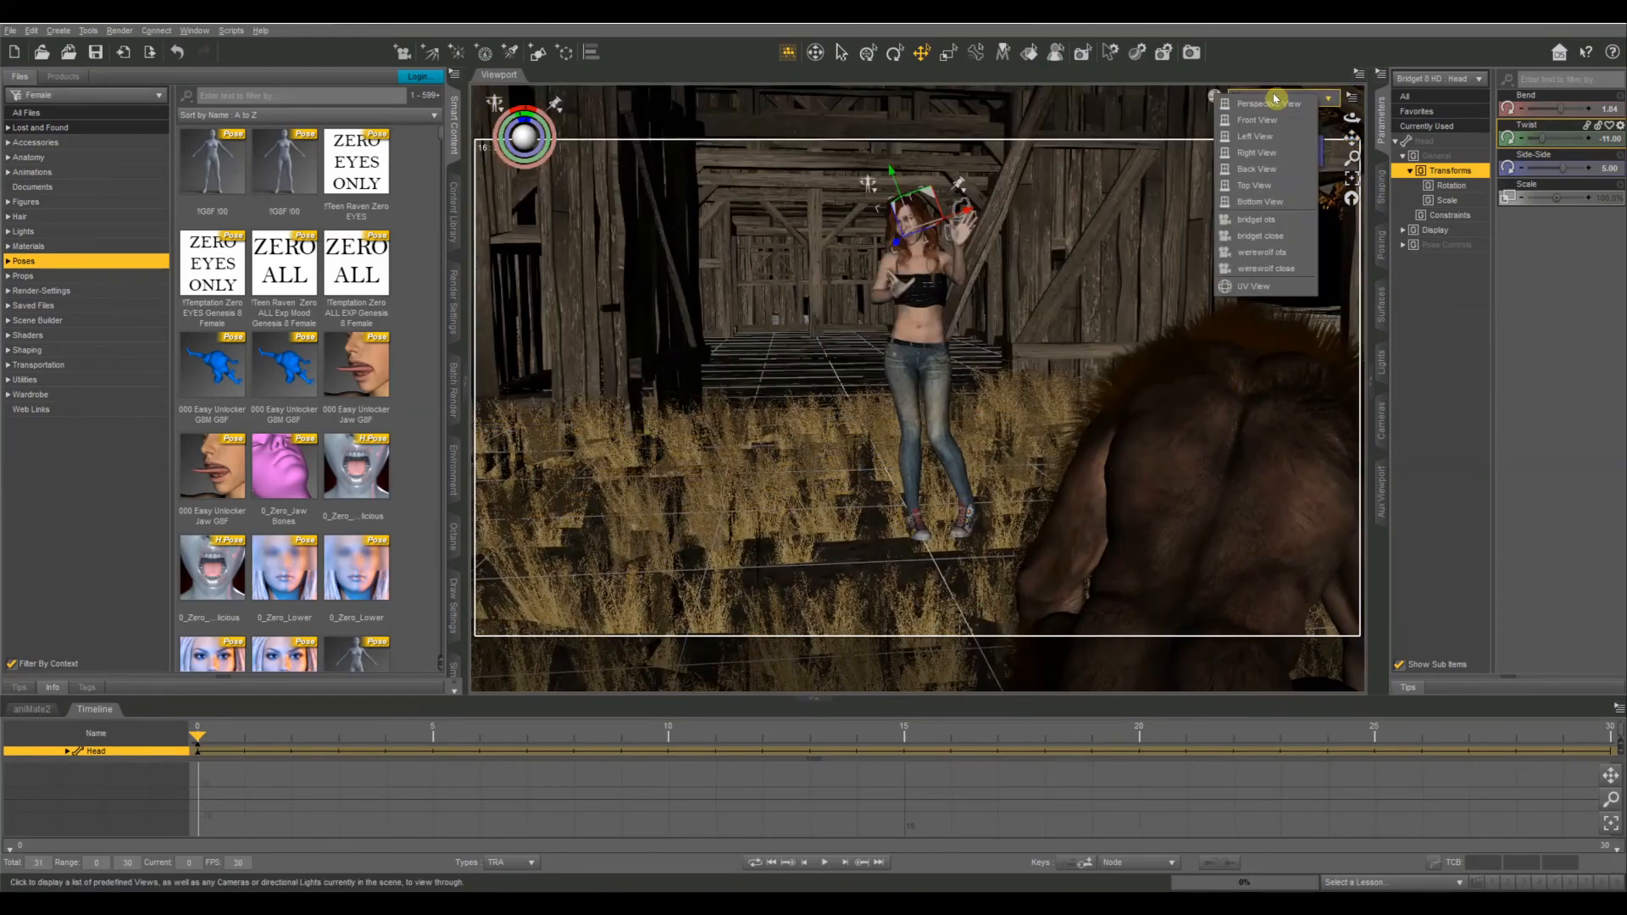
left_click(1257, 237)
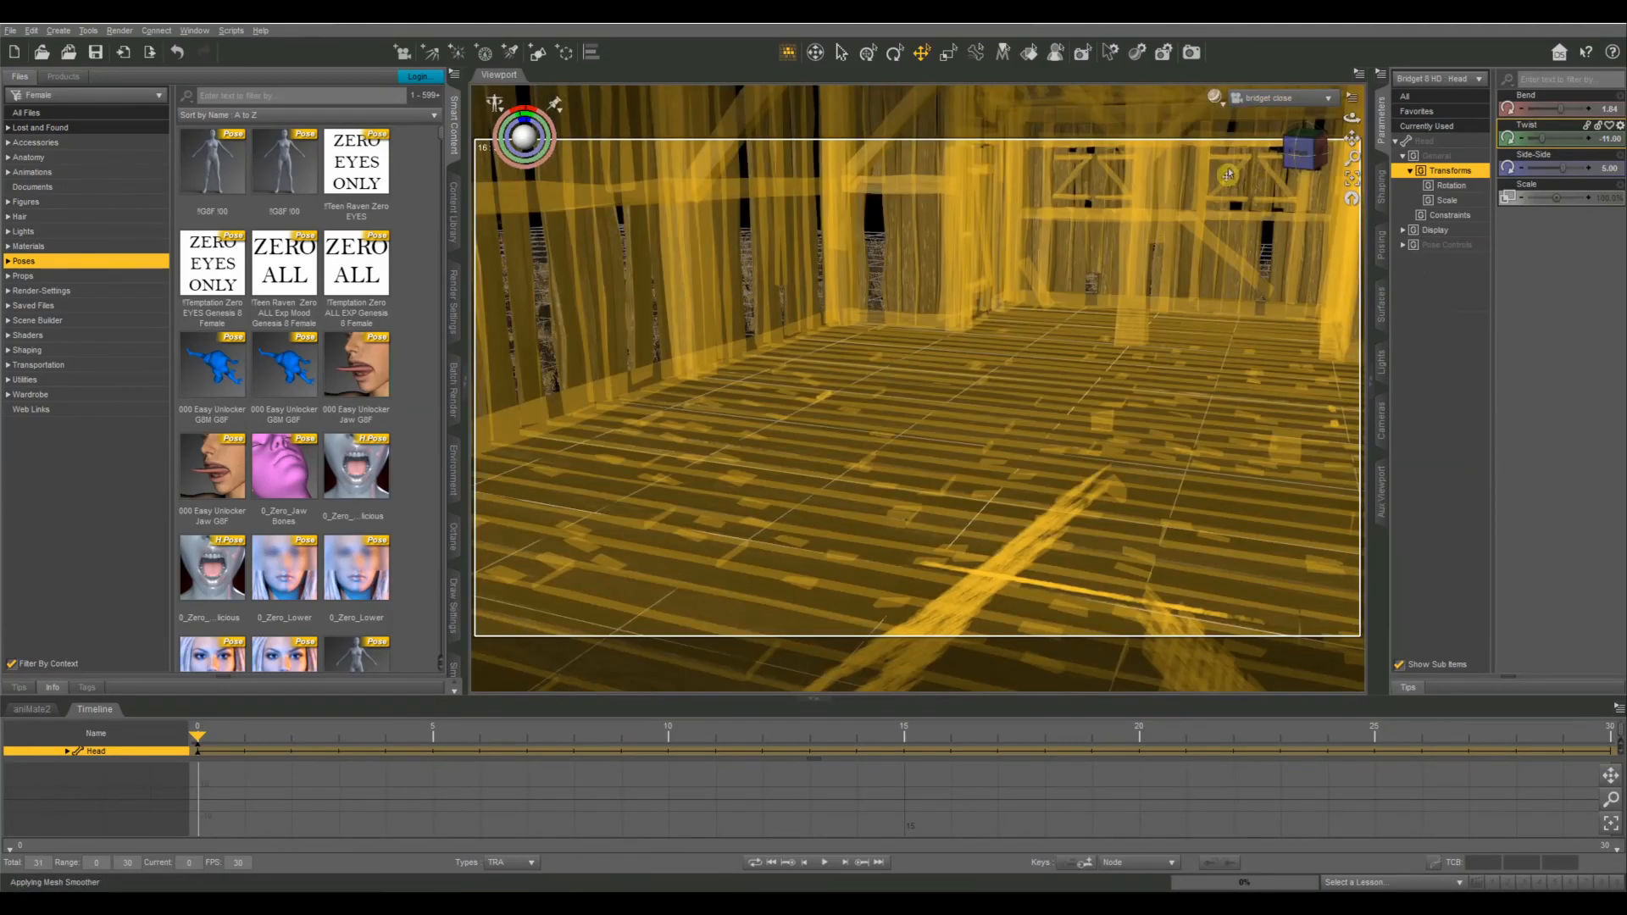
left_click(1305, 150)
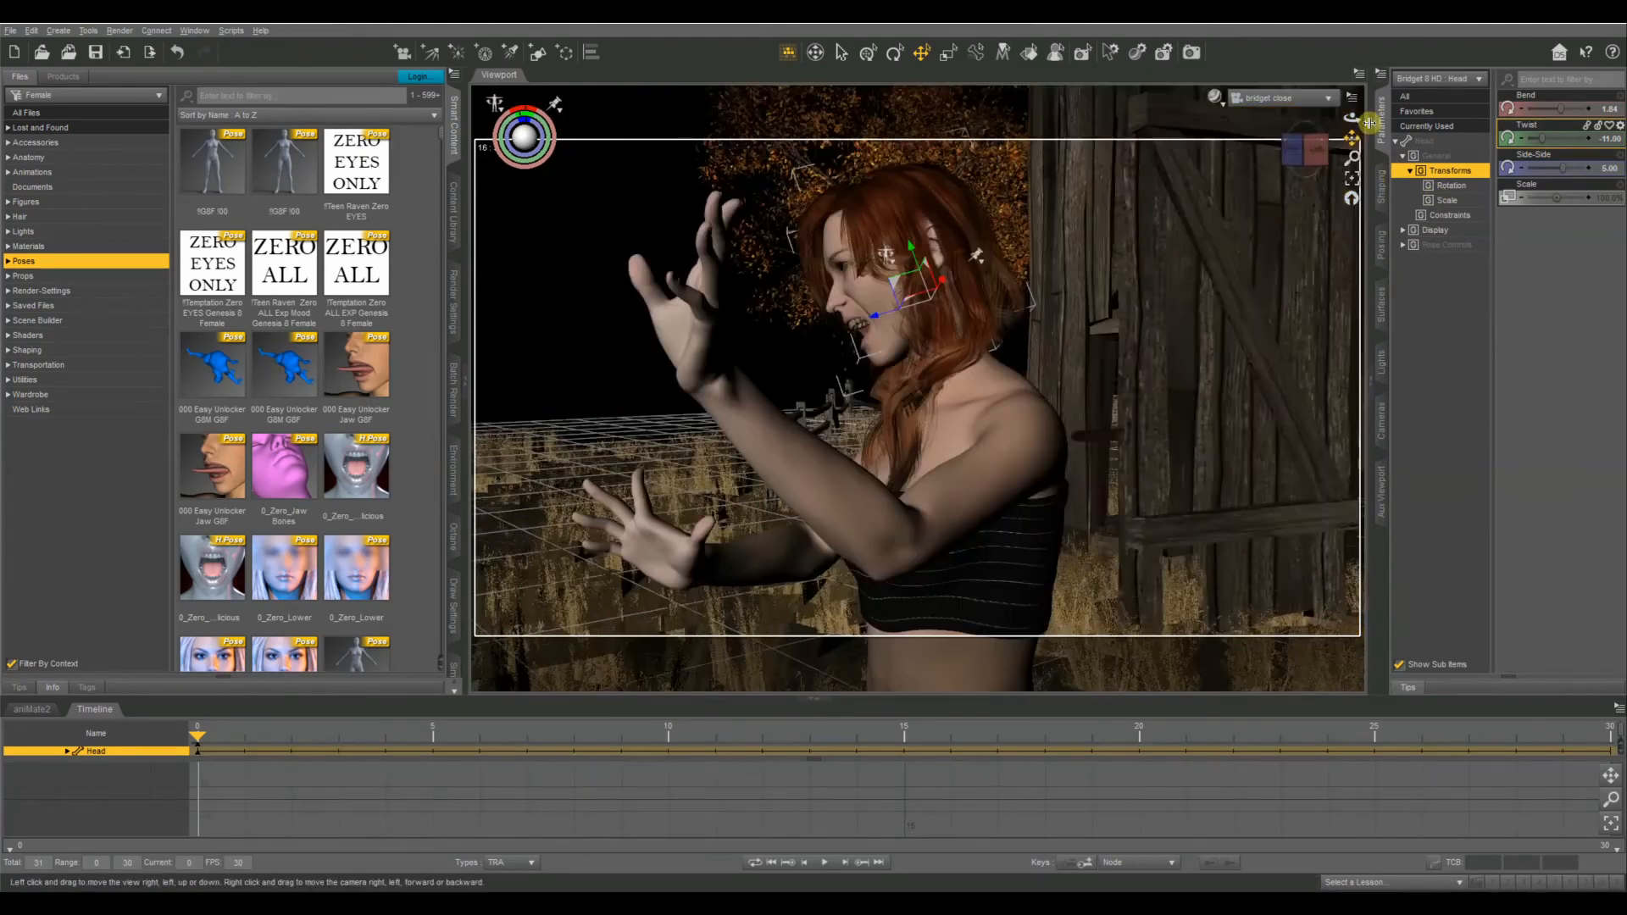
left_click(1321, 141)
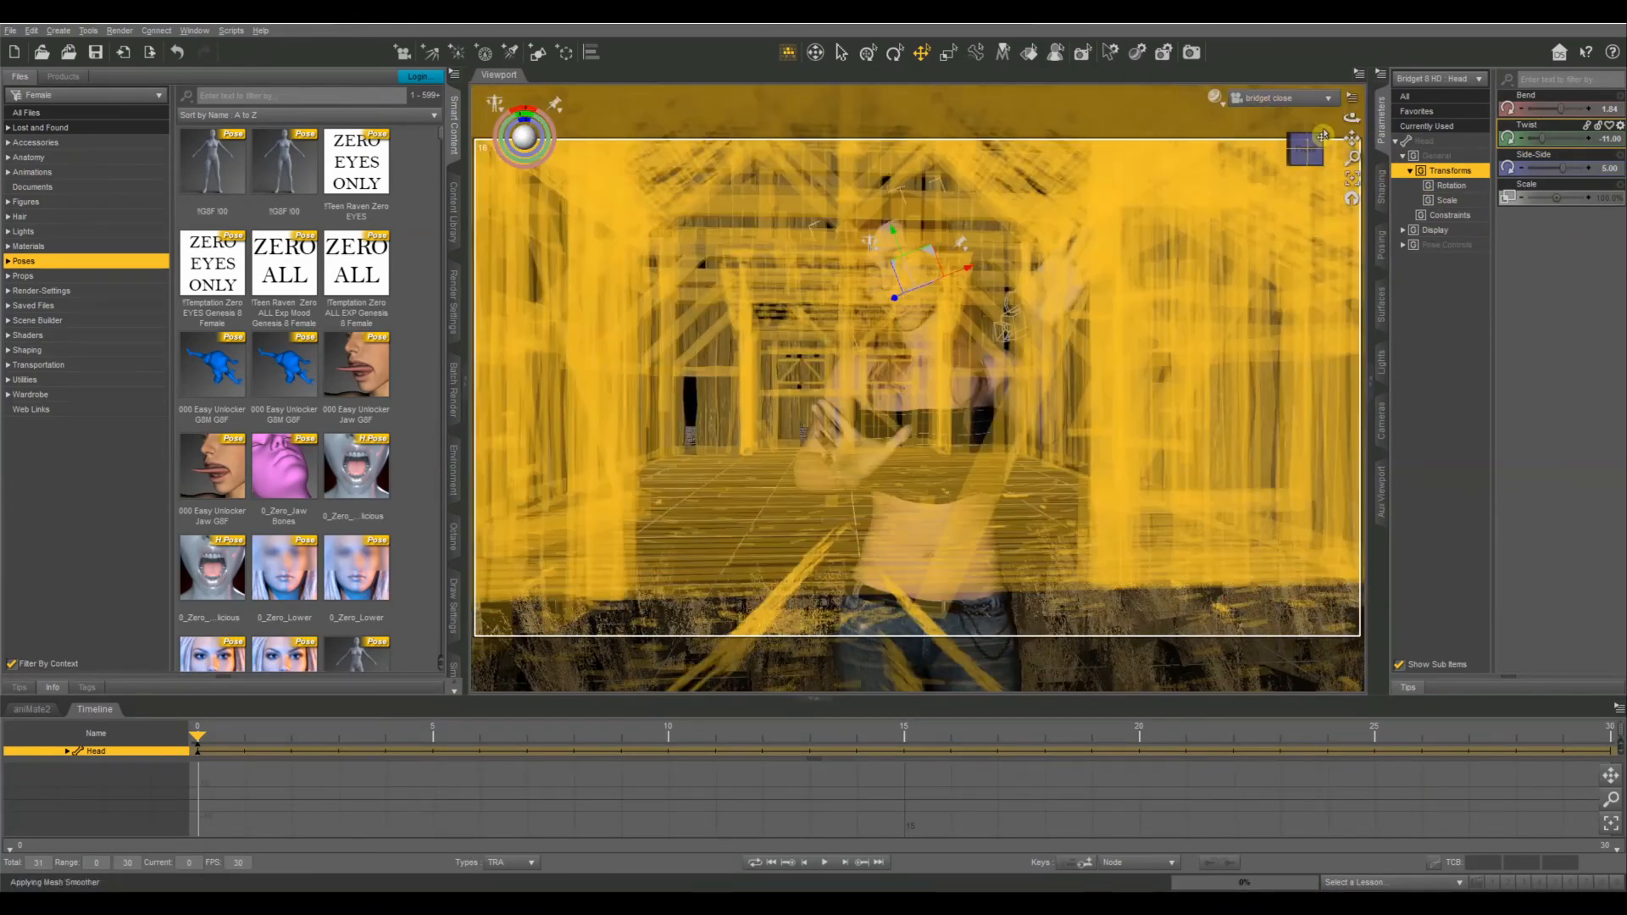
left_click(1322, 136)
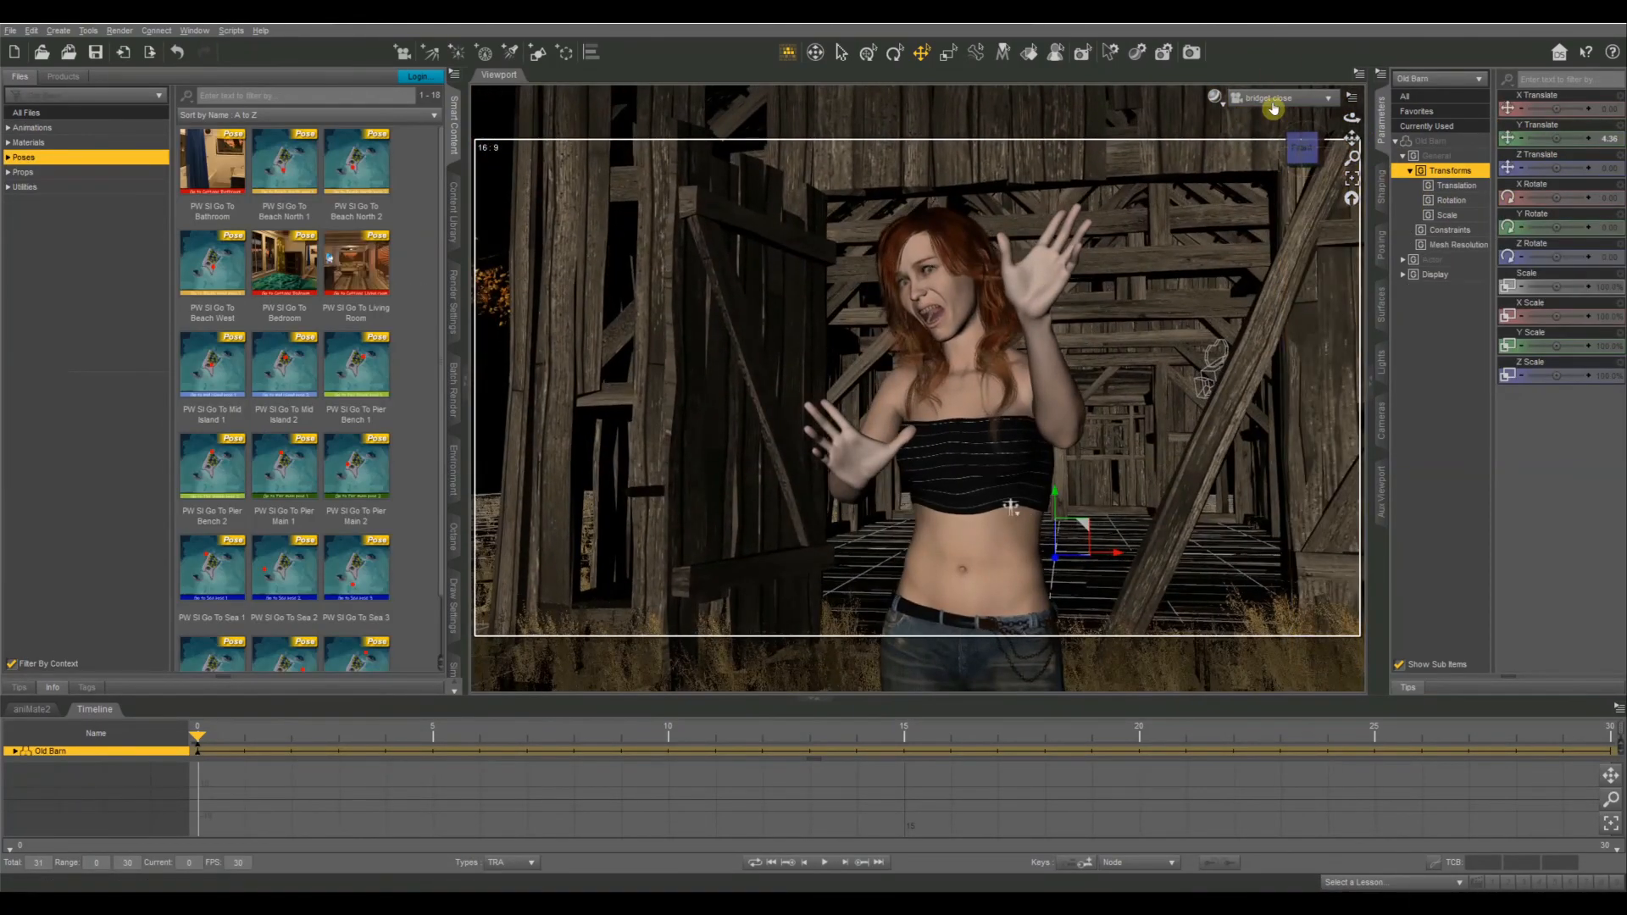
Step: Switch to the werewolf ots camera and frame the crouching Lycan over the woman's shoulder
left_click(1273, 100)
left_click(1266, 262)
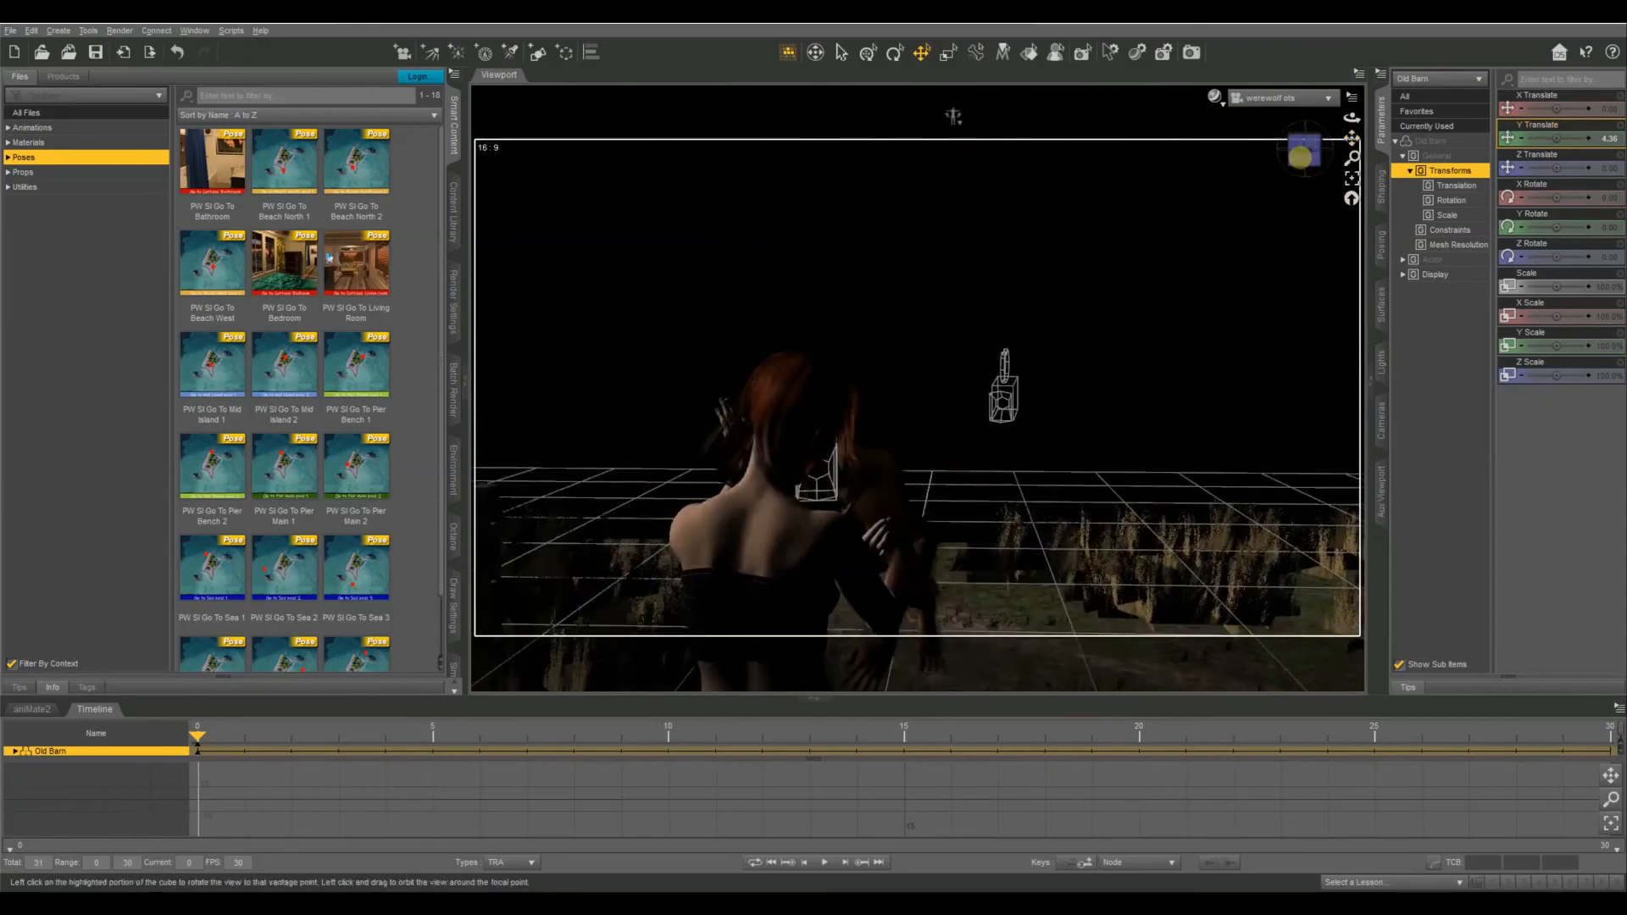
Step: Switch to the werewolf close camera and frame the crouching Lycan alone in front of the grass and fence
left_click(1329, 99)
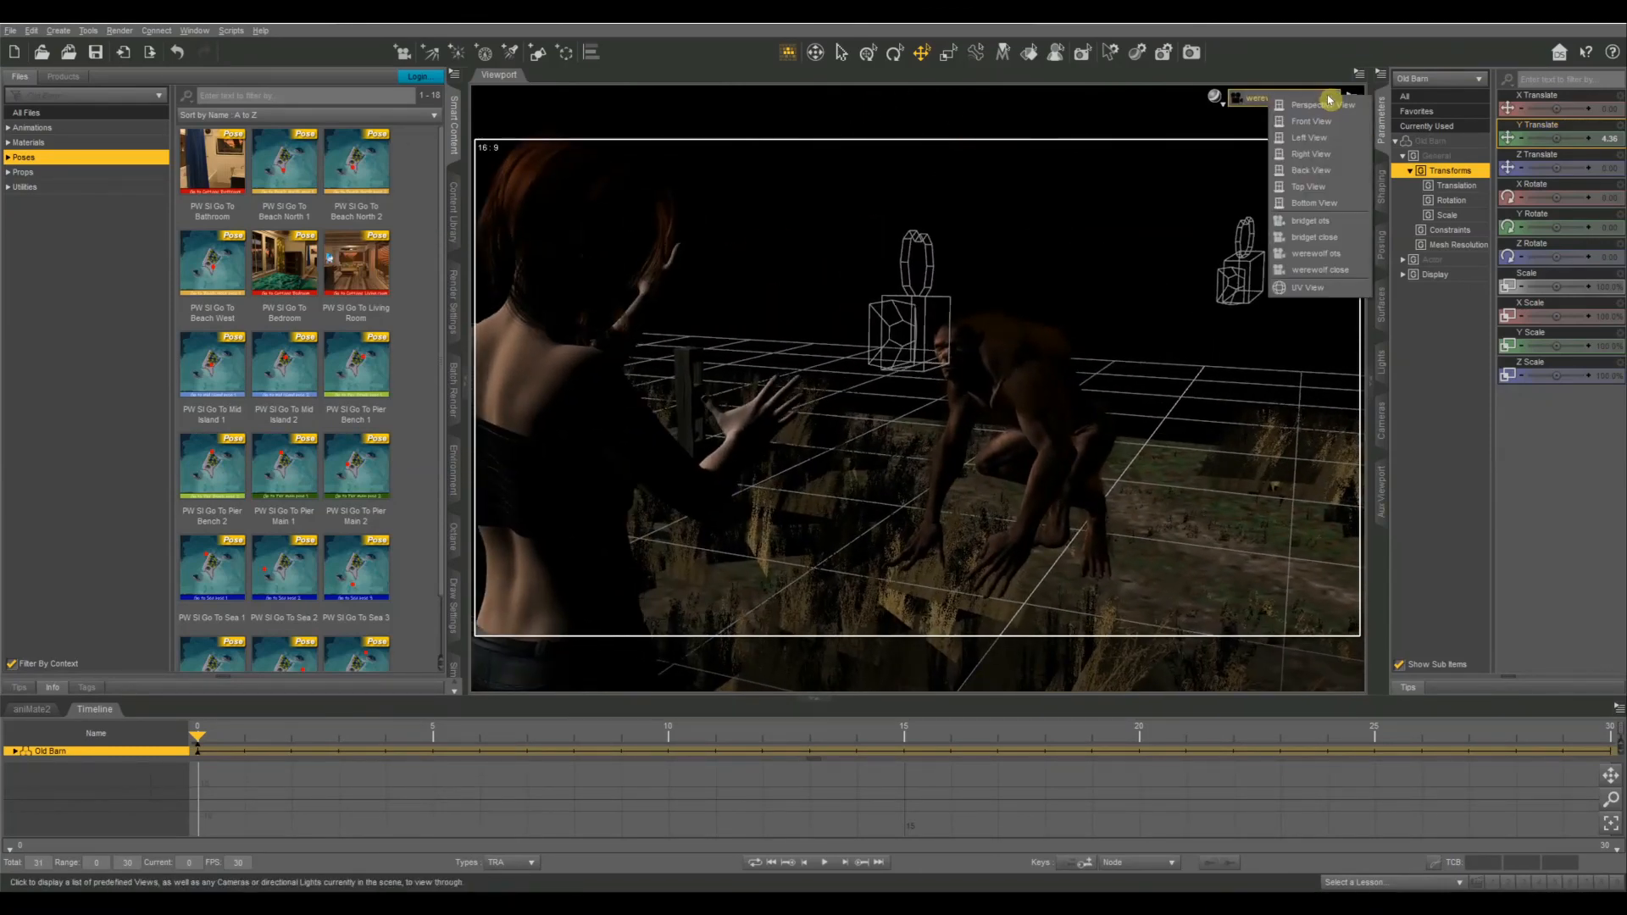
left_click(1322, 270)
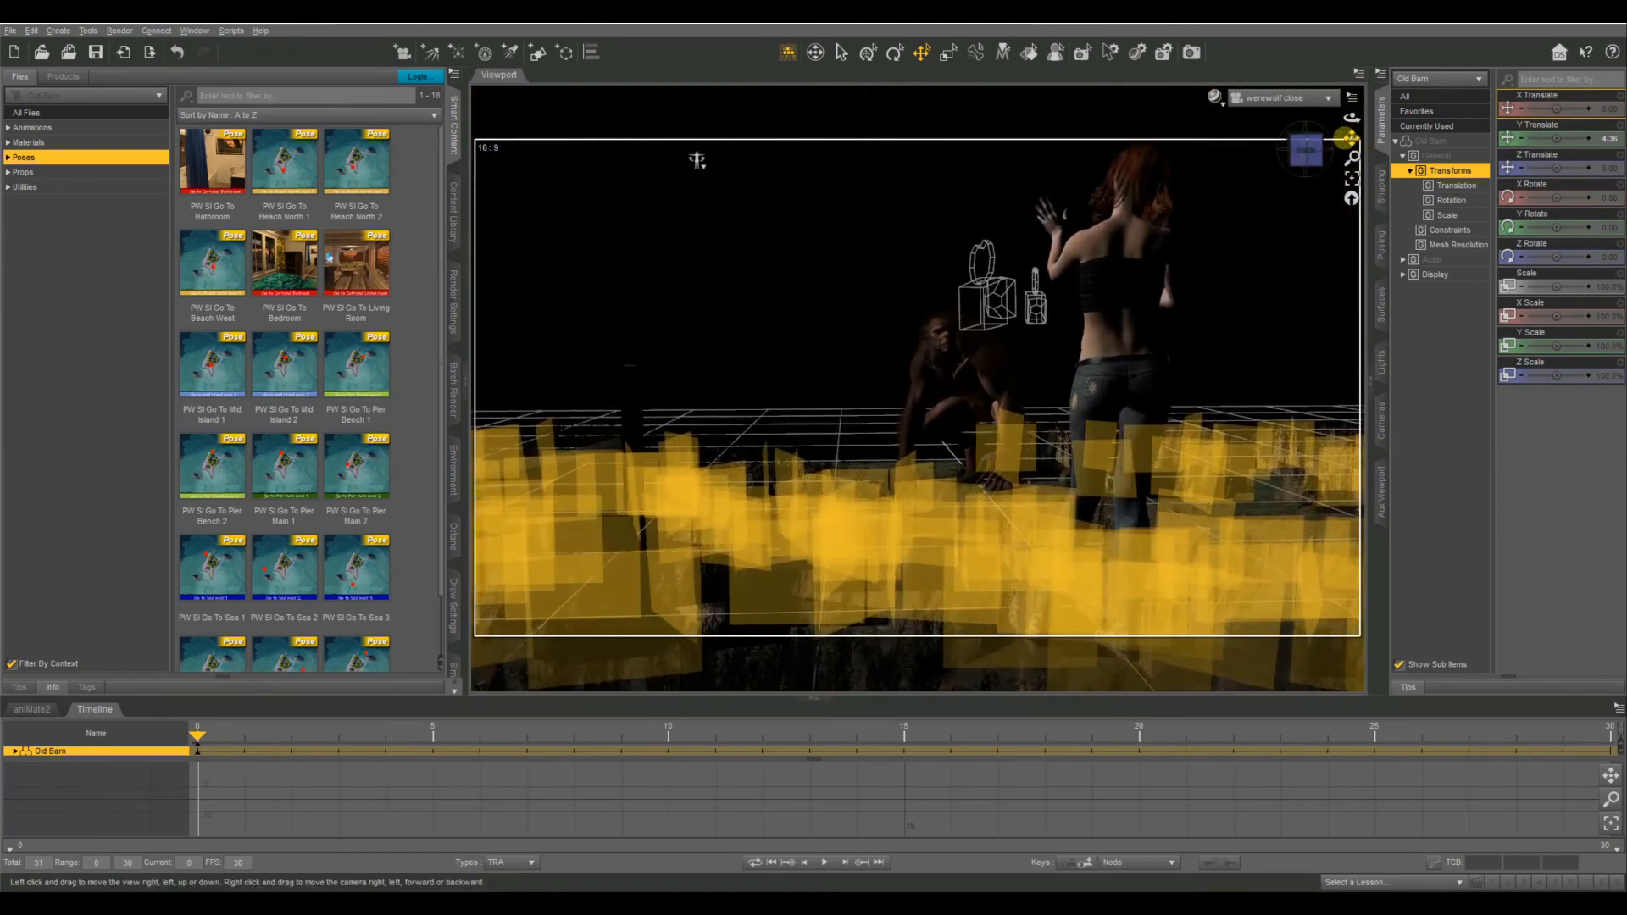
left_click(1314, 154)
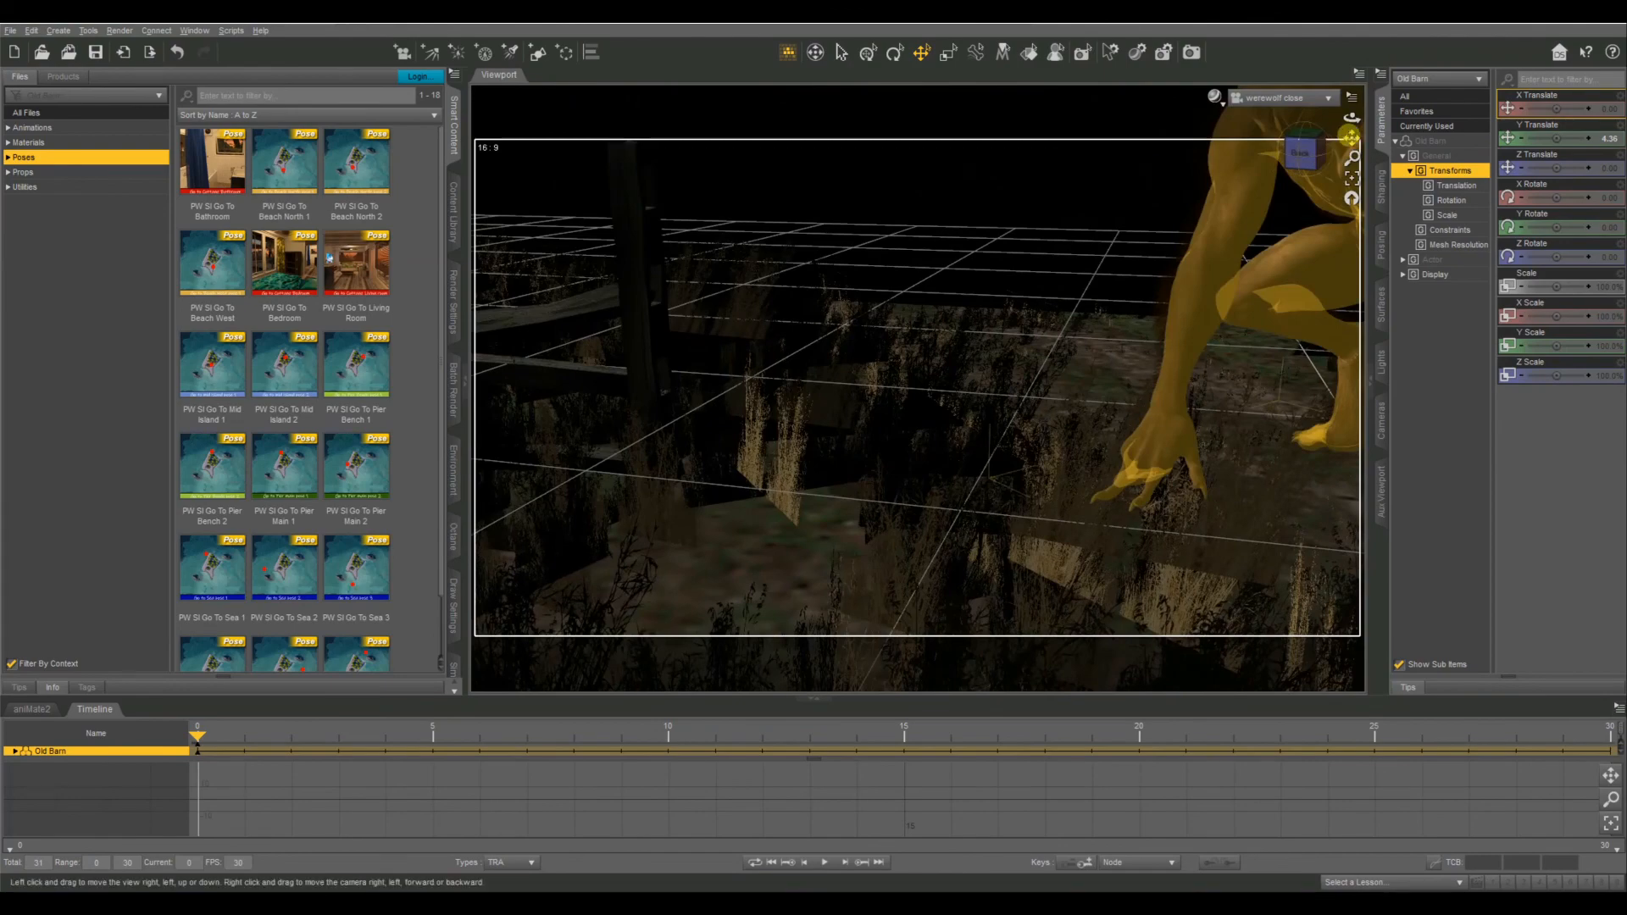
left_click(1025, 362)
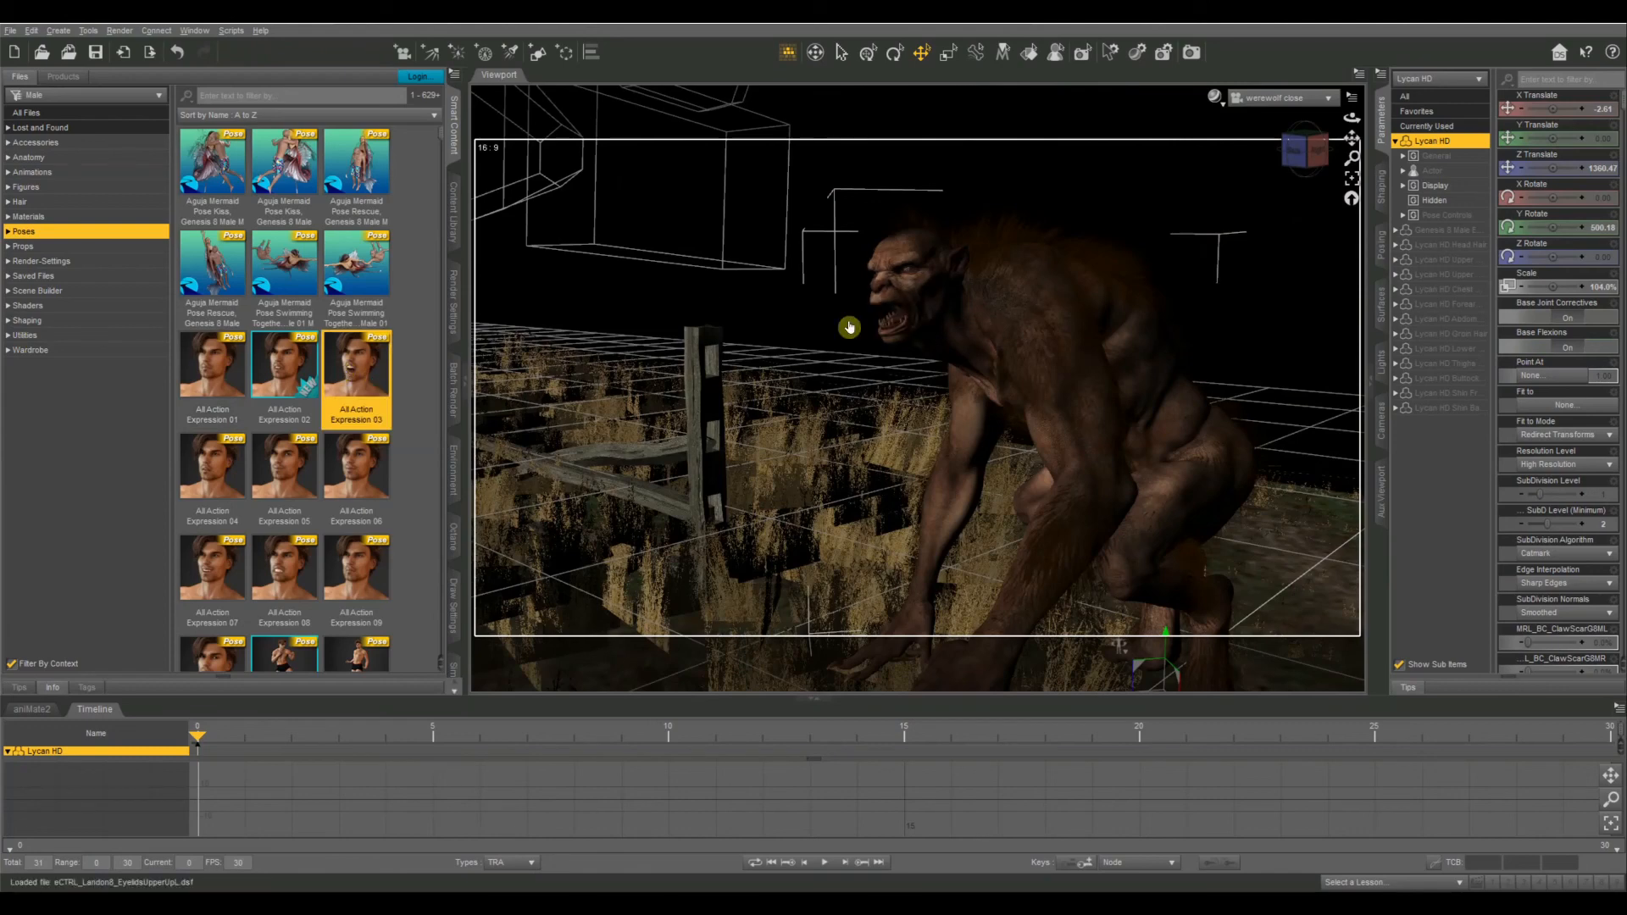
left_click_drag(1353, 136, 1353, 136)
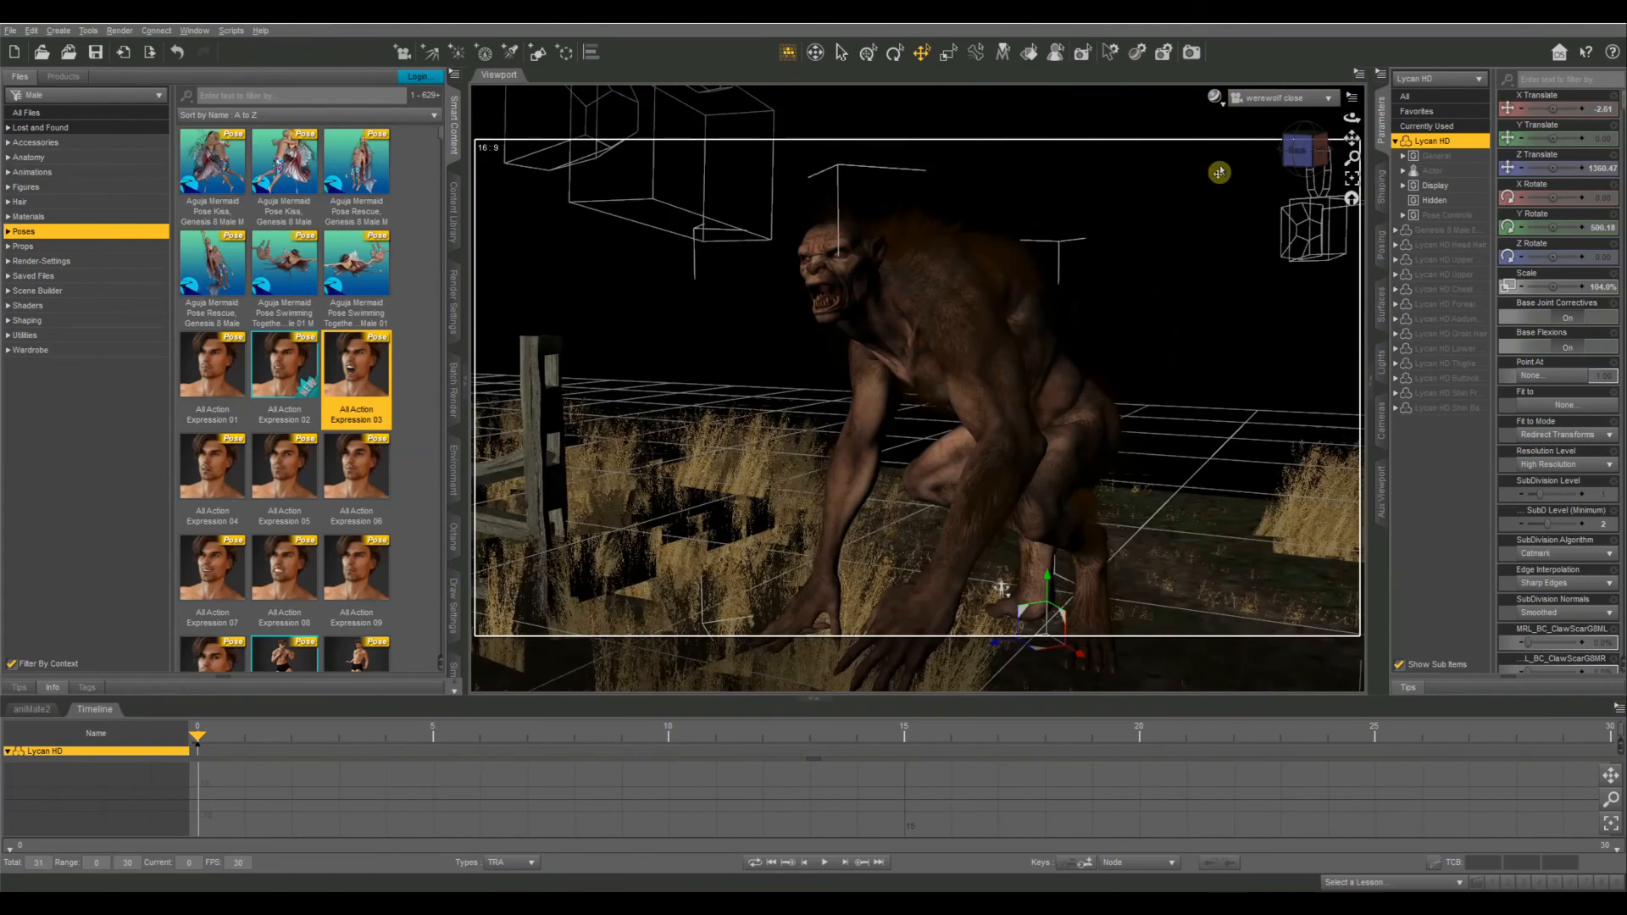
Step: In the Perspective View, select the bridget close camera beside the Lycan and turn on its Depth of Field
left_click(1279, 98)
left_click(1288, 113)
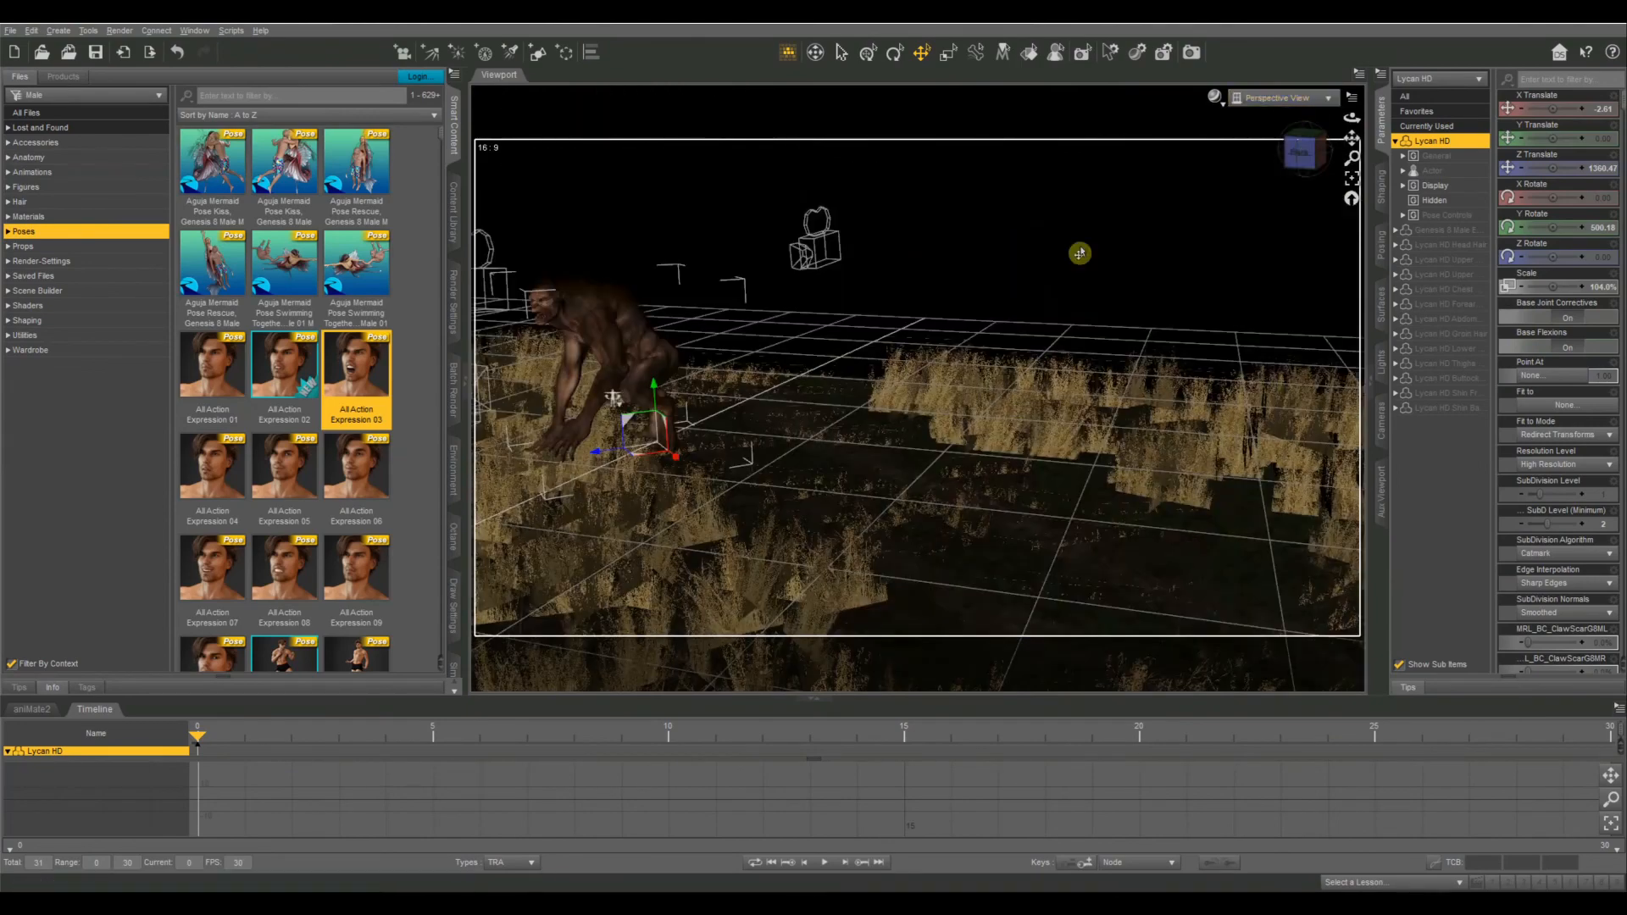
left_click(1305, 158)
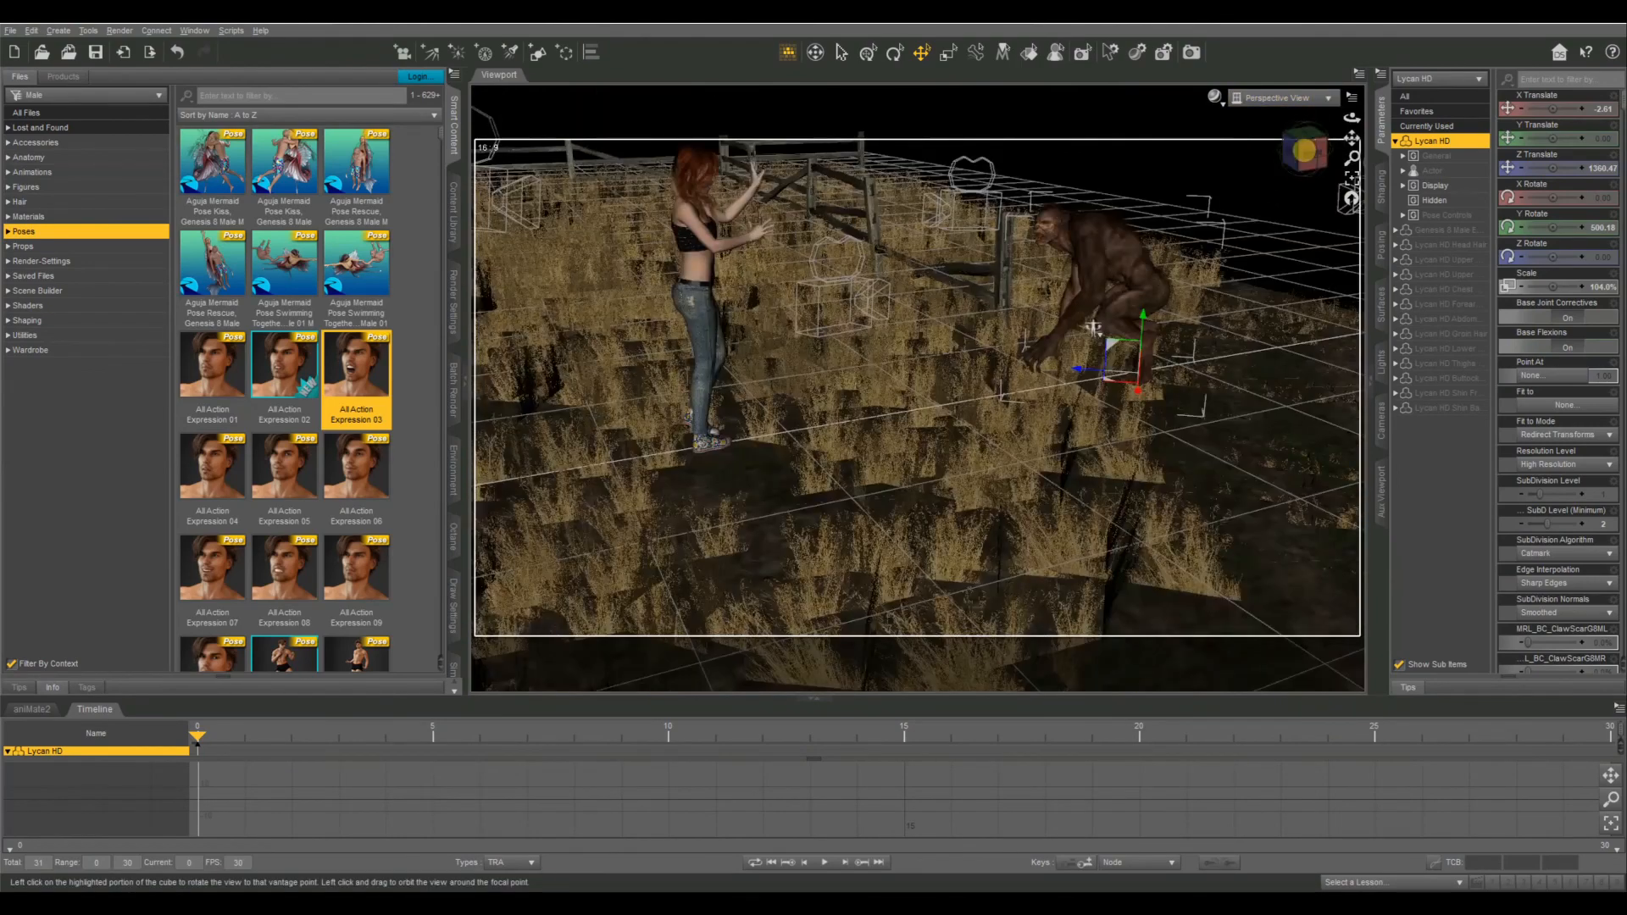
left_click_drag(1304, 151, 1070, 295)
scroll(1239, 250, "up", 4)
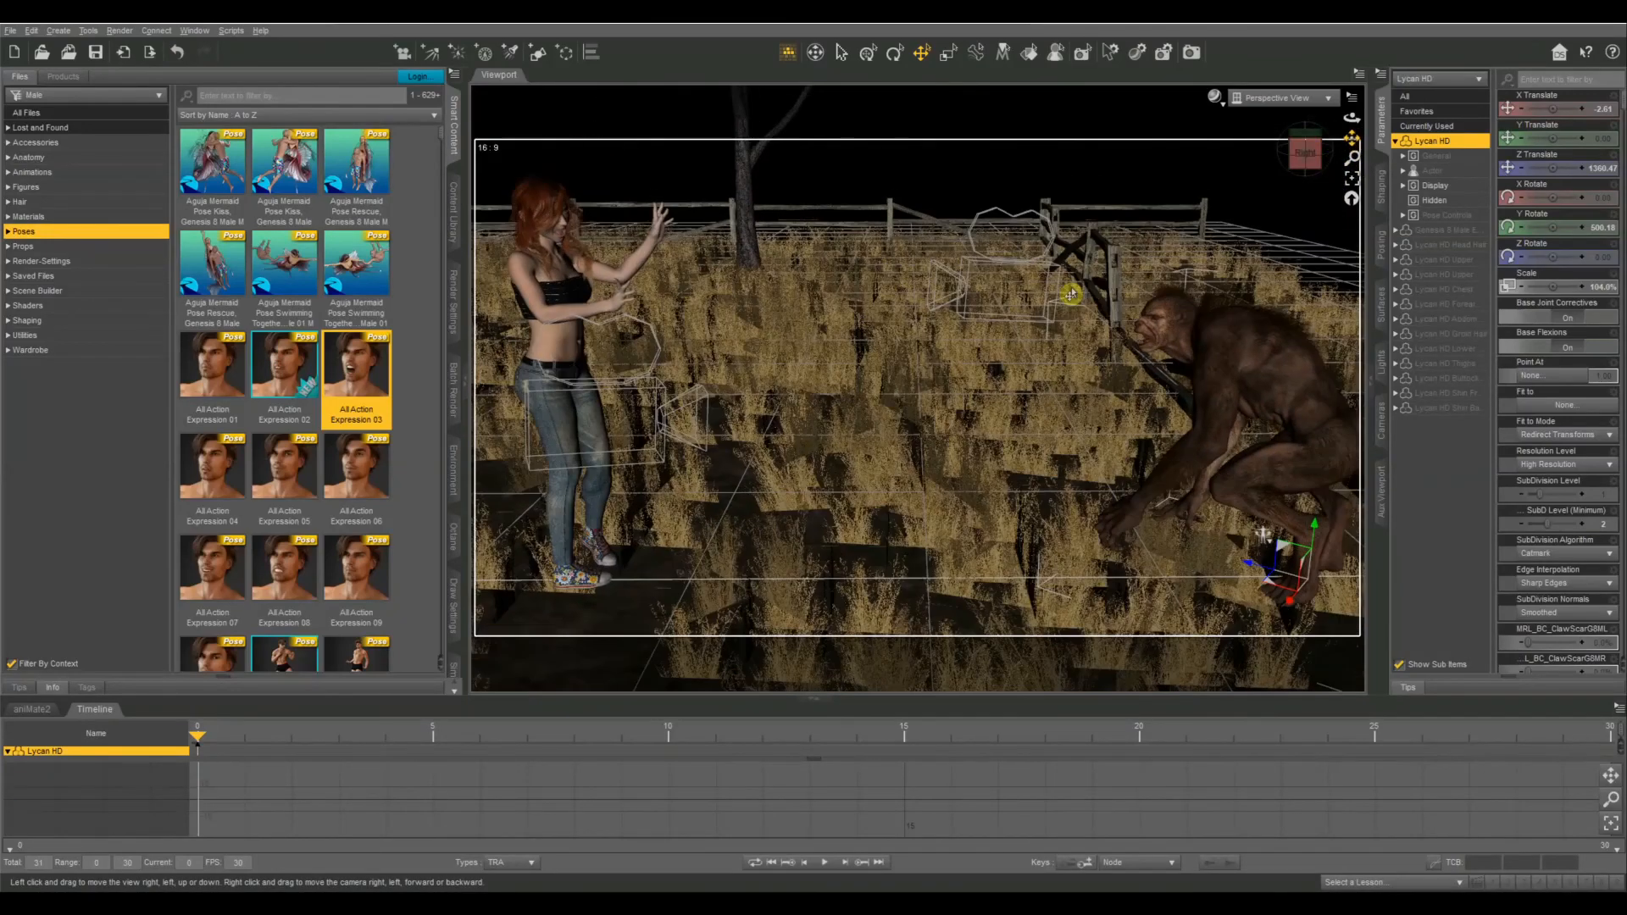
left_click(983, 280)
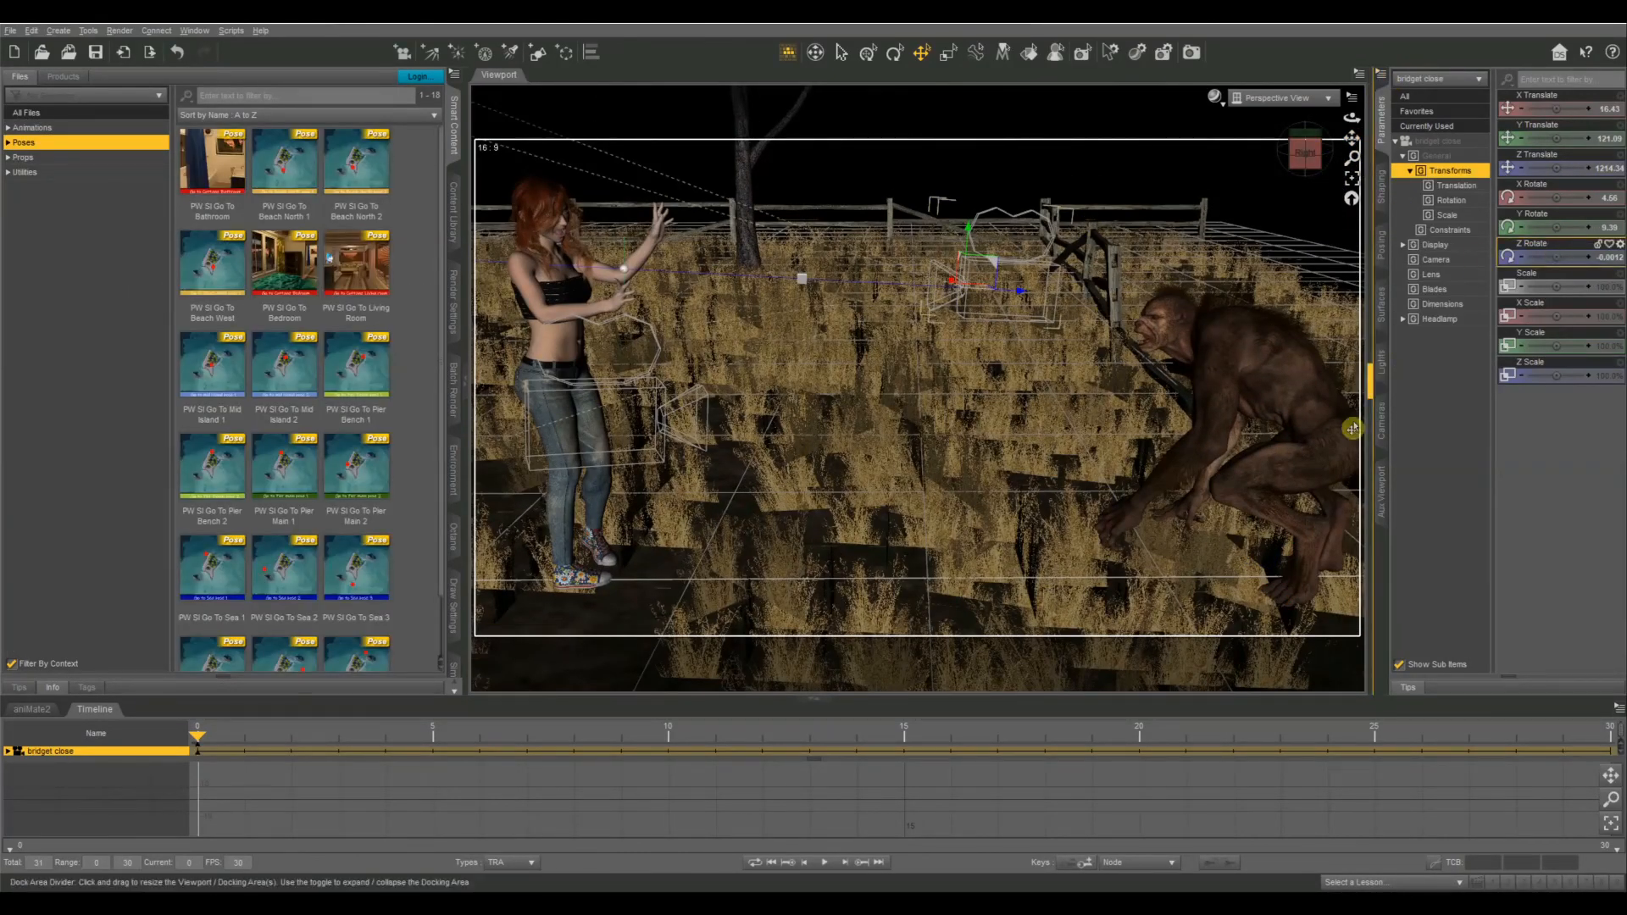
left_click(1381, 423)
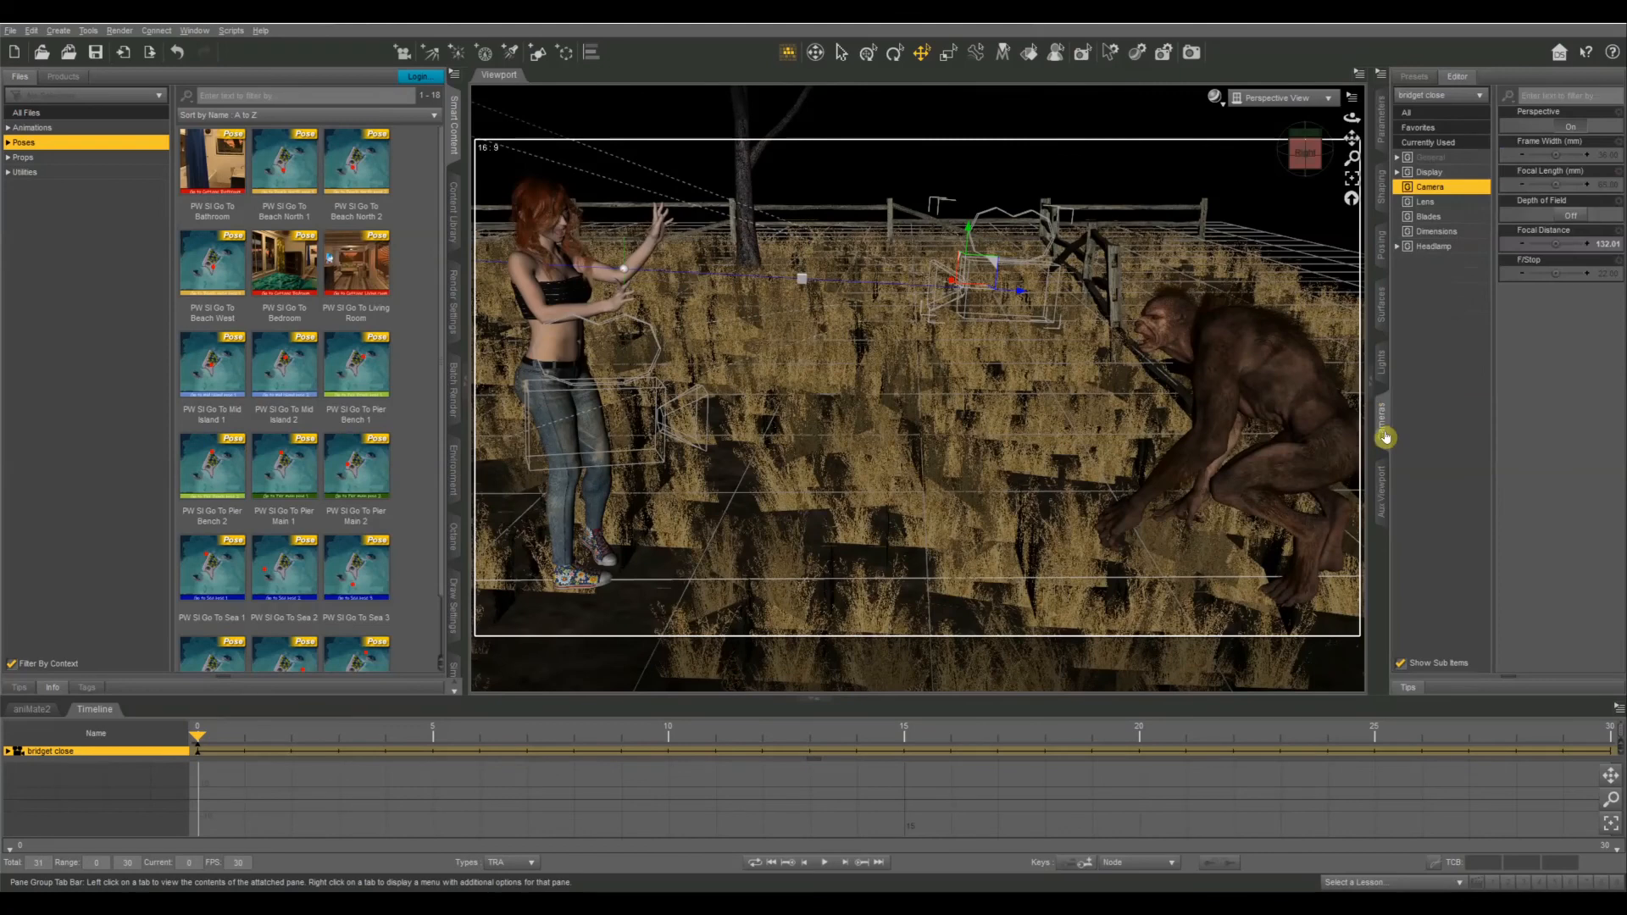
left_click(1585, 218)
Step: Set the bridget close camera's Focal Distance to about 151.9 and its F/Stop to about 108 so the focus range encloses the woman
left_click_drag(1317, 167, 1359, 142)
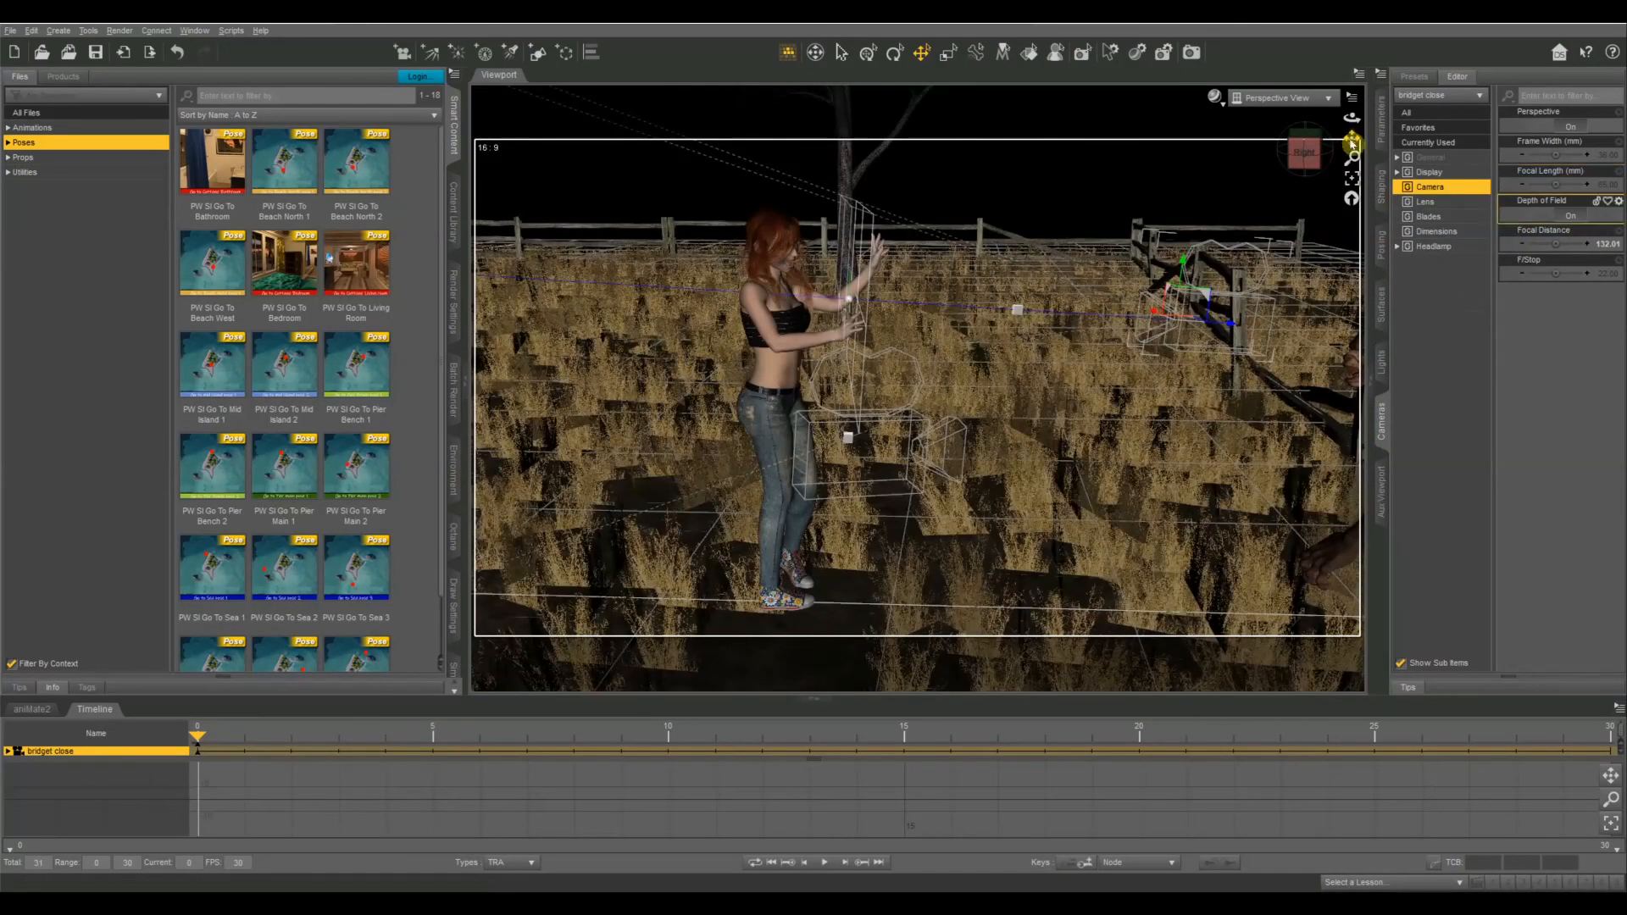
left_click_drag(1558, 243, 1561, 245)
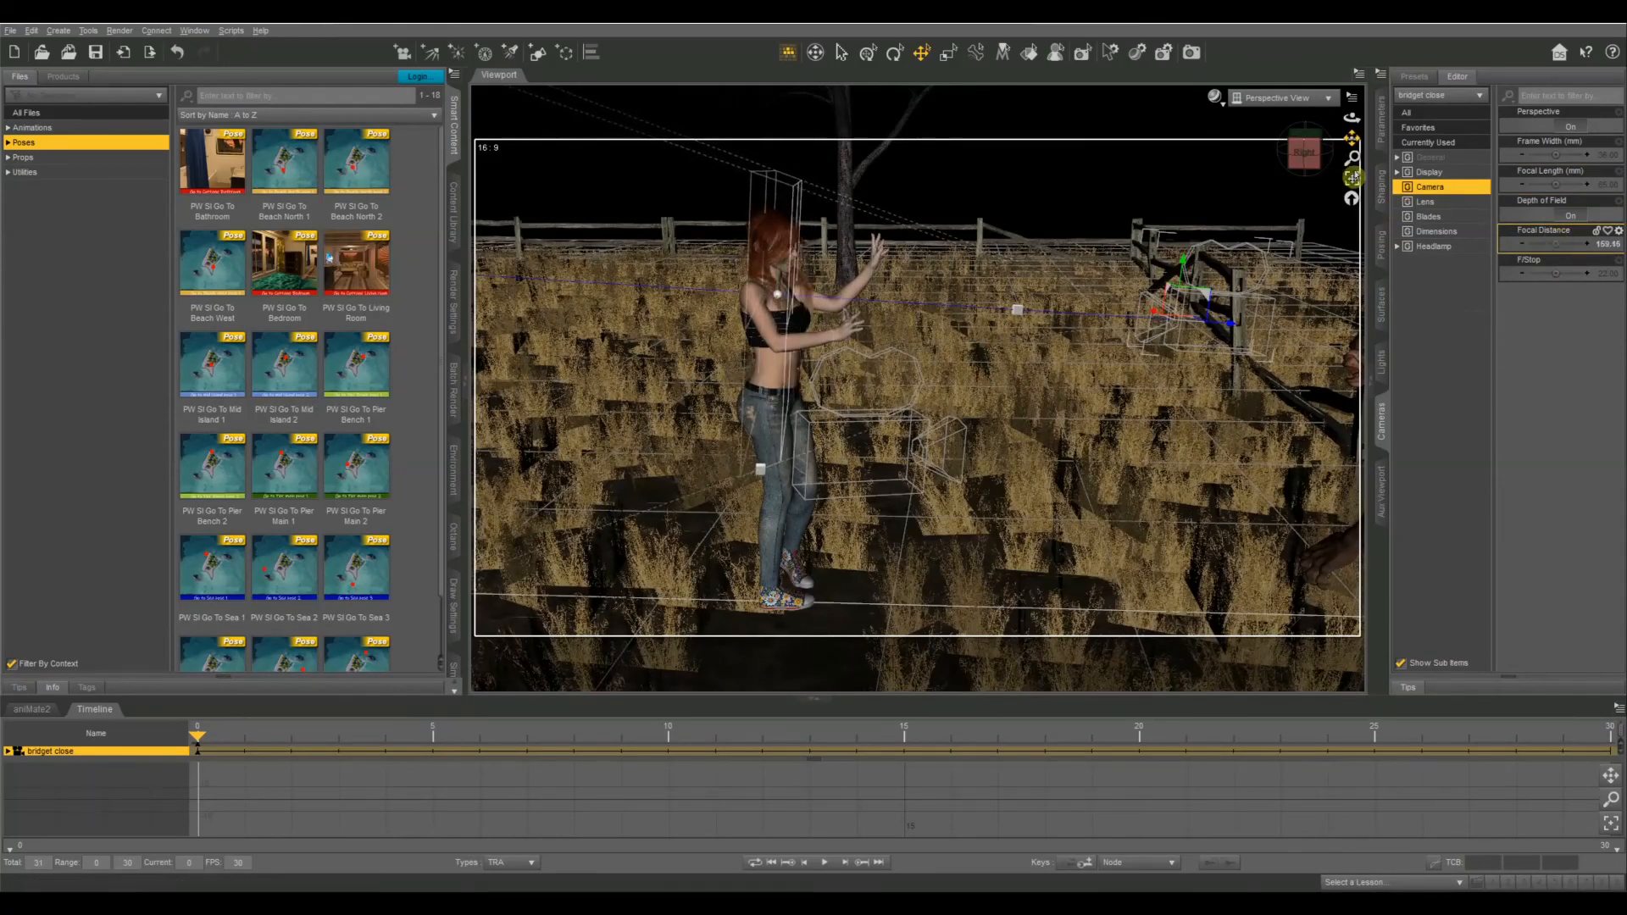
mouse_move(1332, 161)
left_mouse_down()
mouse_move(1346, 142)
mouse_move(1310, 150)
mouse_move(1356, 144)
left_mouse_up()
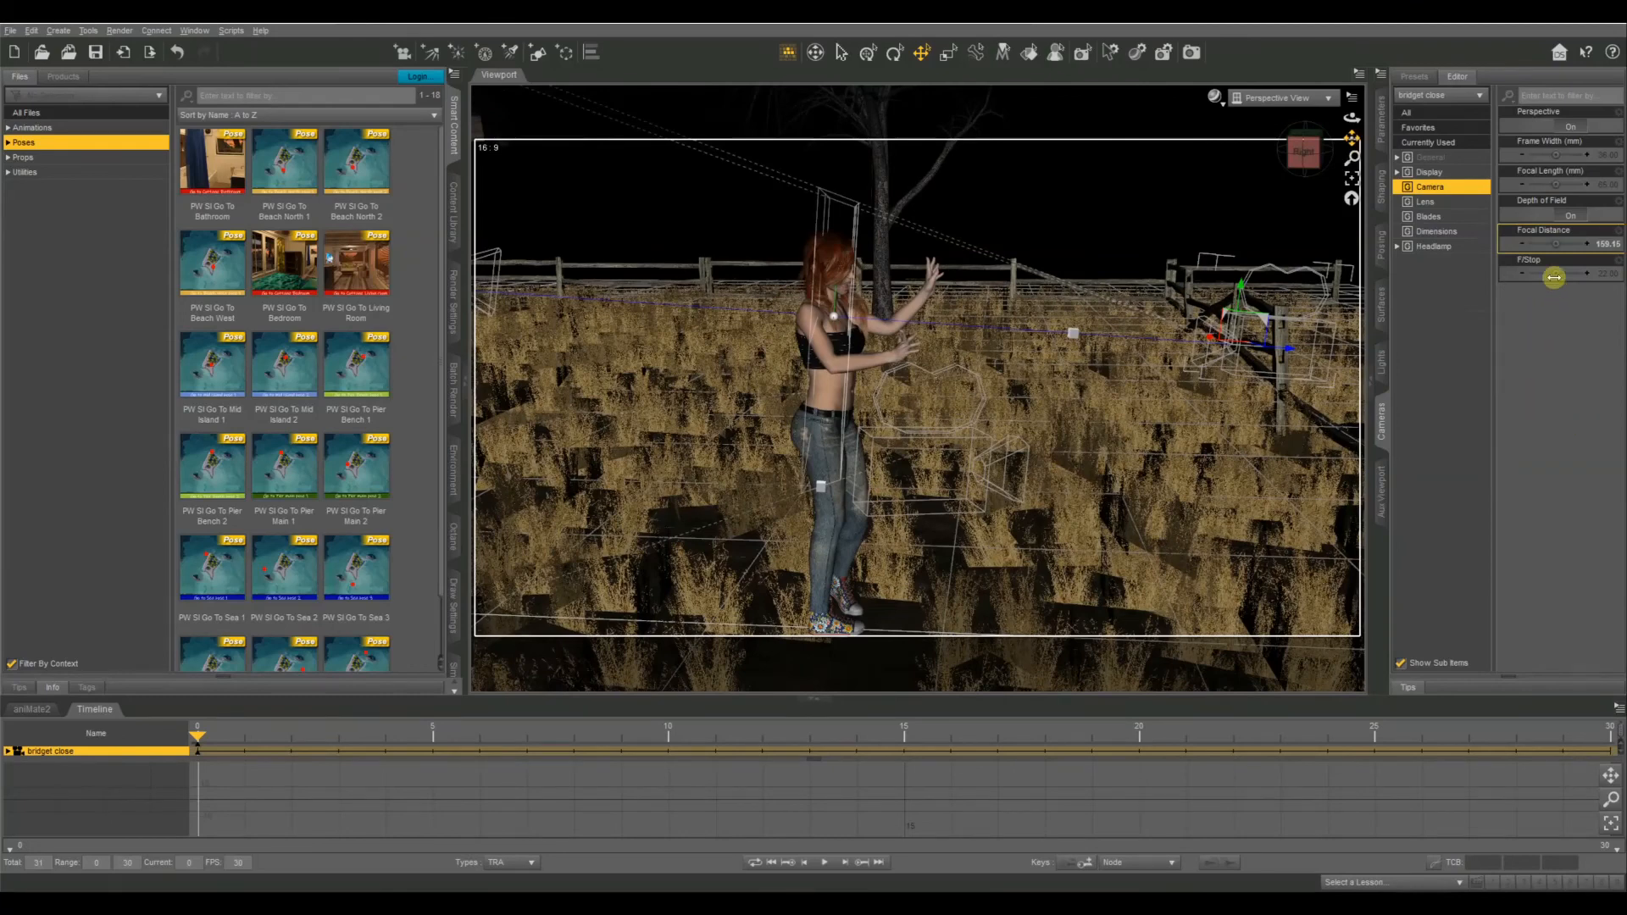
mouse_move(1558, 272)
left_mouse_down()
mouse_move(1552, 243)
mouse_move(1555, 272)
left_mouse_up()
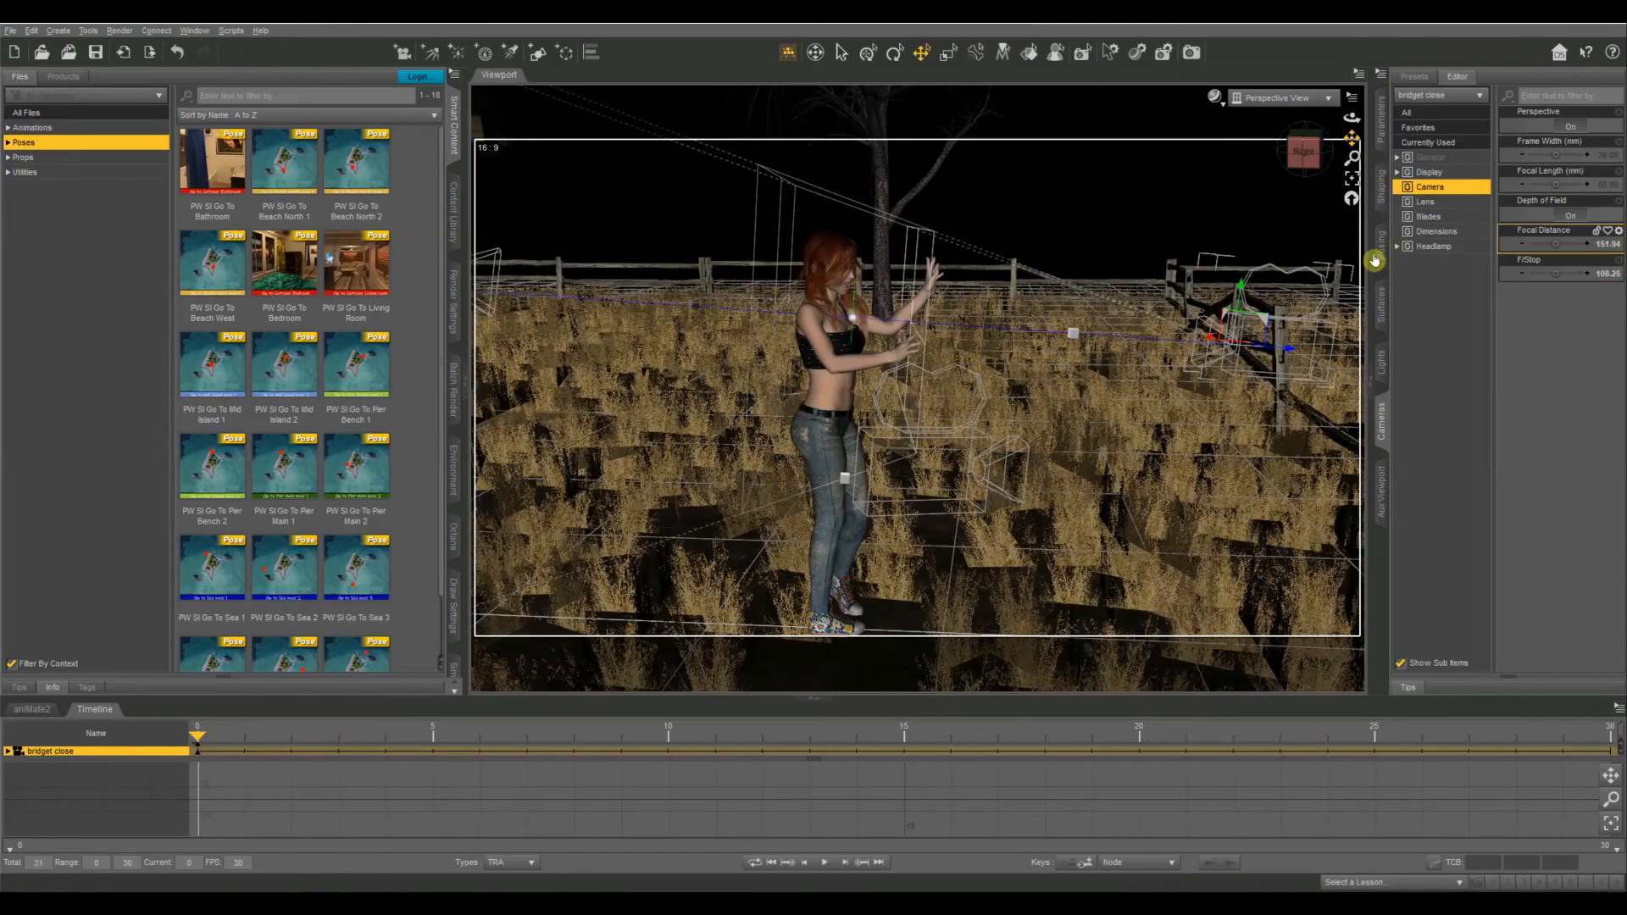
Step: Turn on Depth of Field for the bridget ots camera, set its Focal Distance to about 421.5 and lower its F/Stop
left_click_drag(1354, 135, 1359, 112)
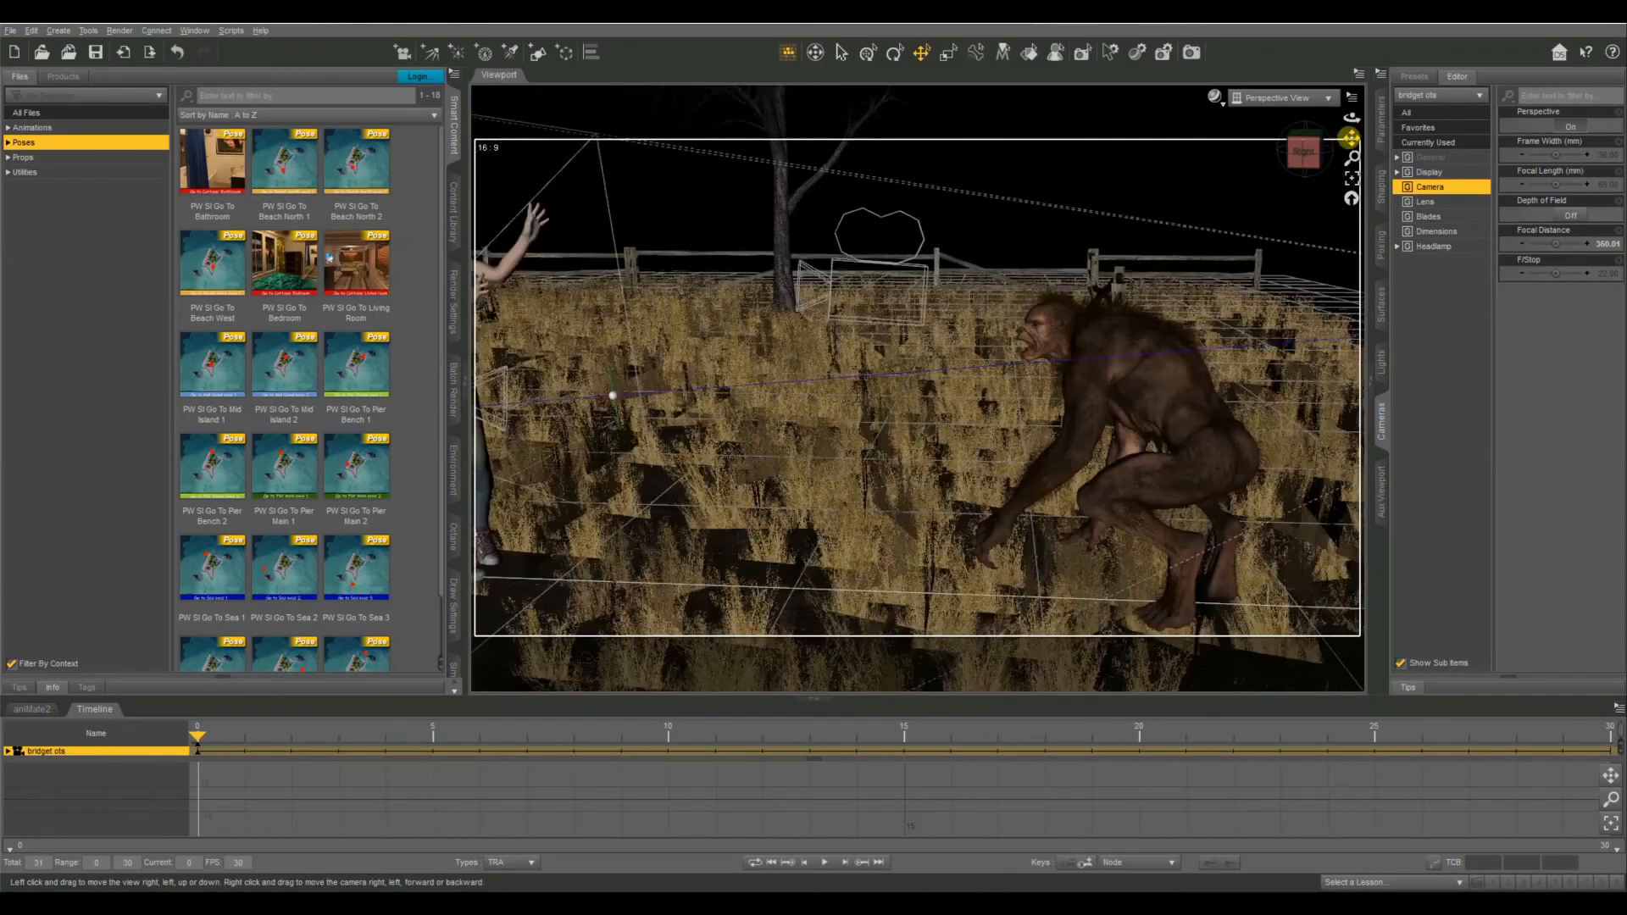
left_click_drag(1351, 137, 1309, 145)
left_click(1570, 215)
left_click_drag(1556, 272, 1555, 245)
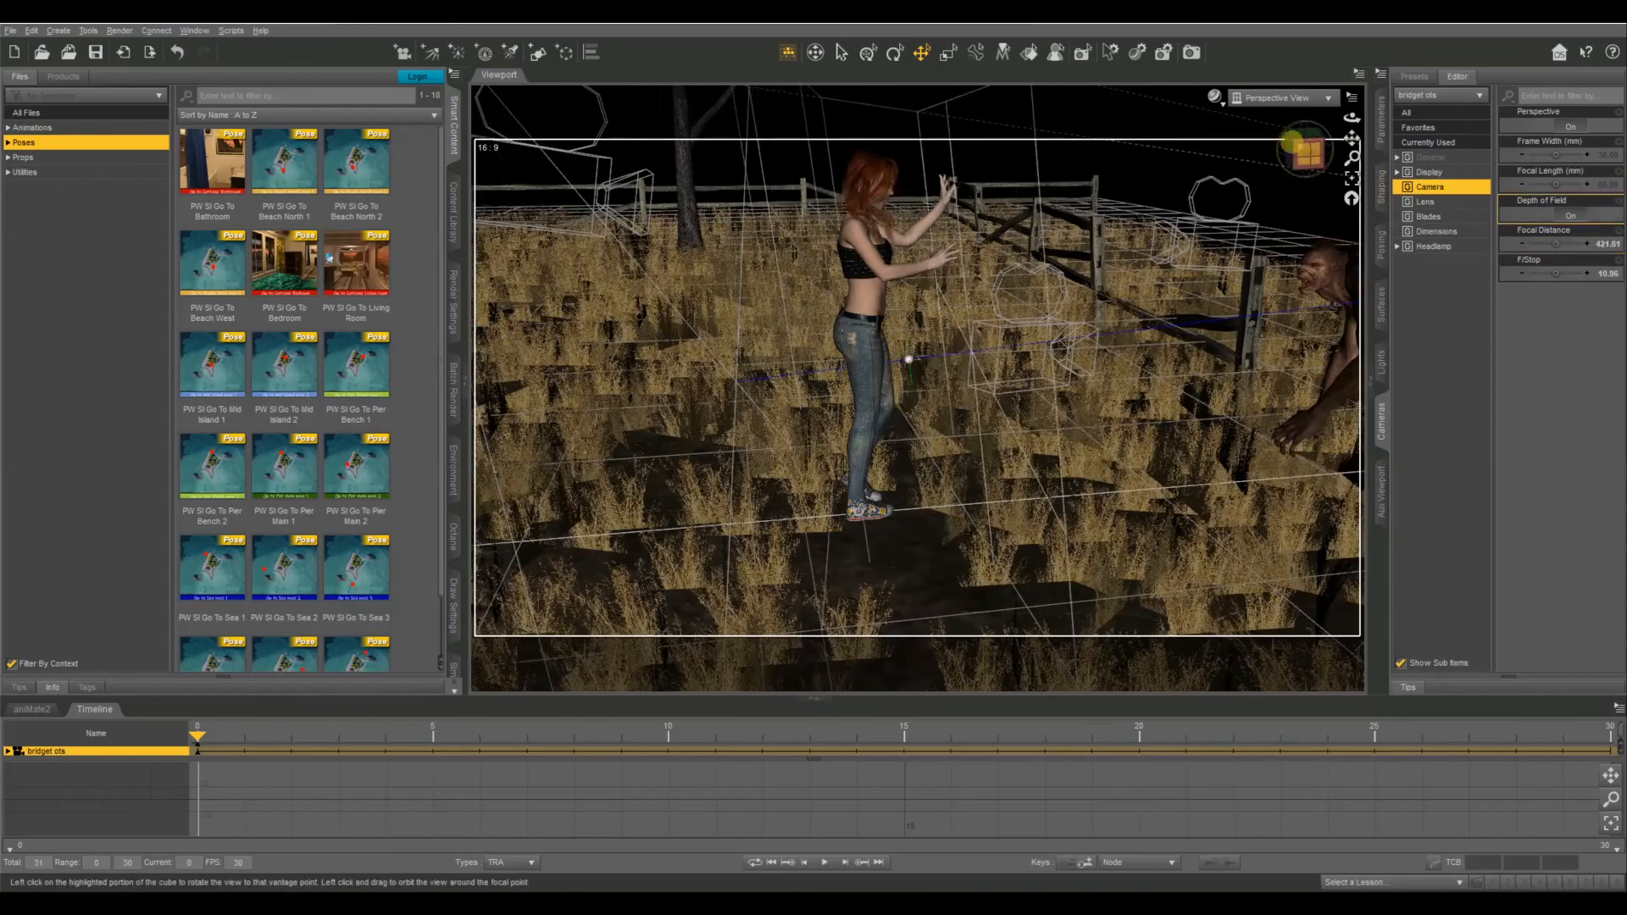
Step: Turn on Depth of Field for the werewolf ots camera, with Focal Distance about 391 and F/Stop about 16, focused on the Lycan
left_click(1301, 148)
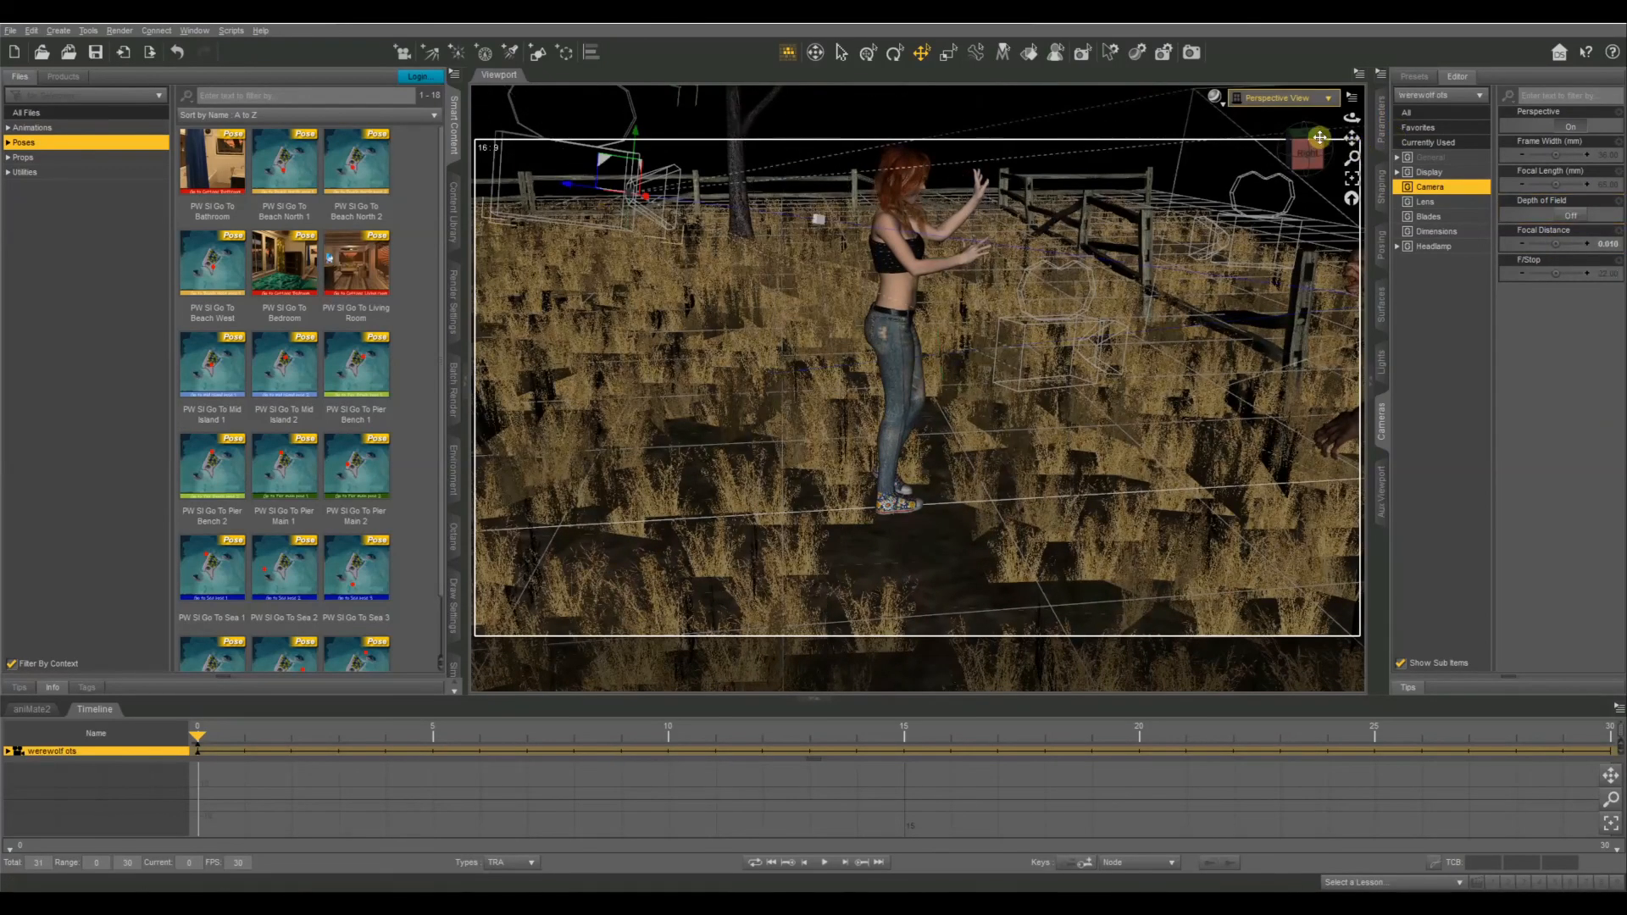
left_click_drag(1352, 139, 1530, 227)
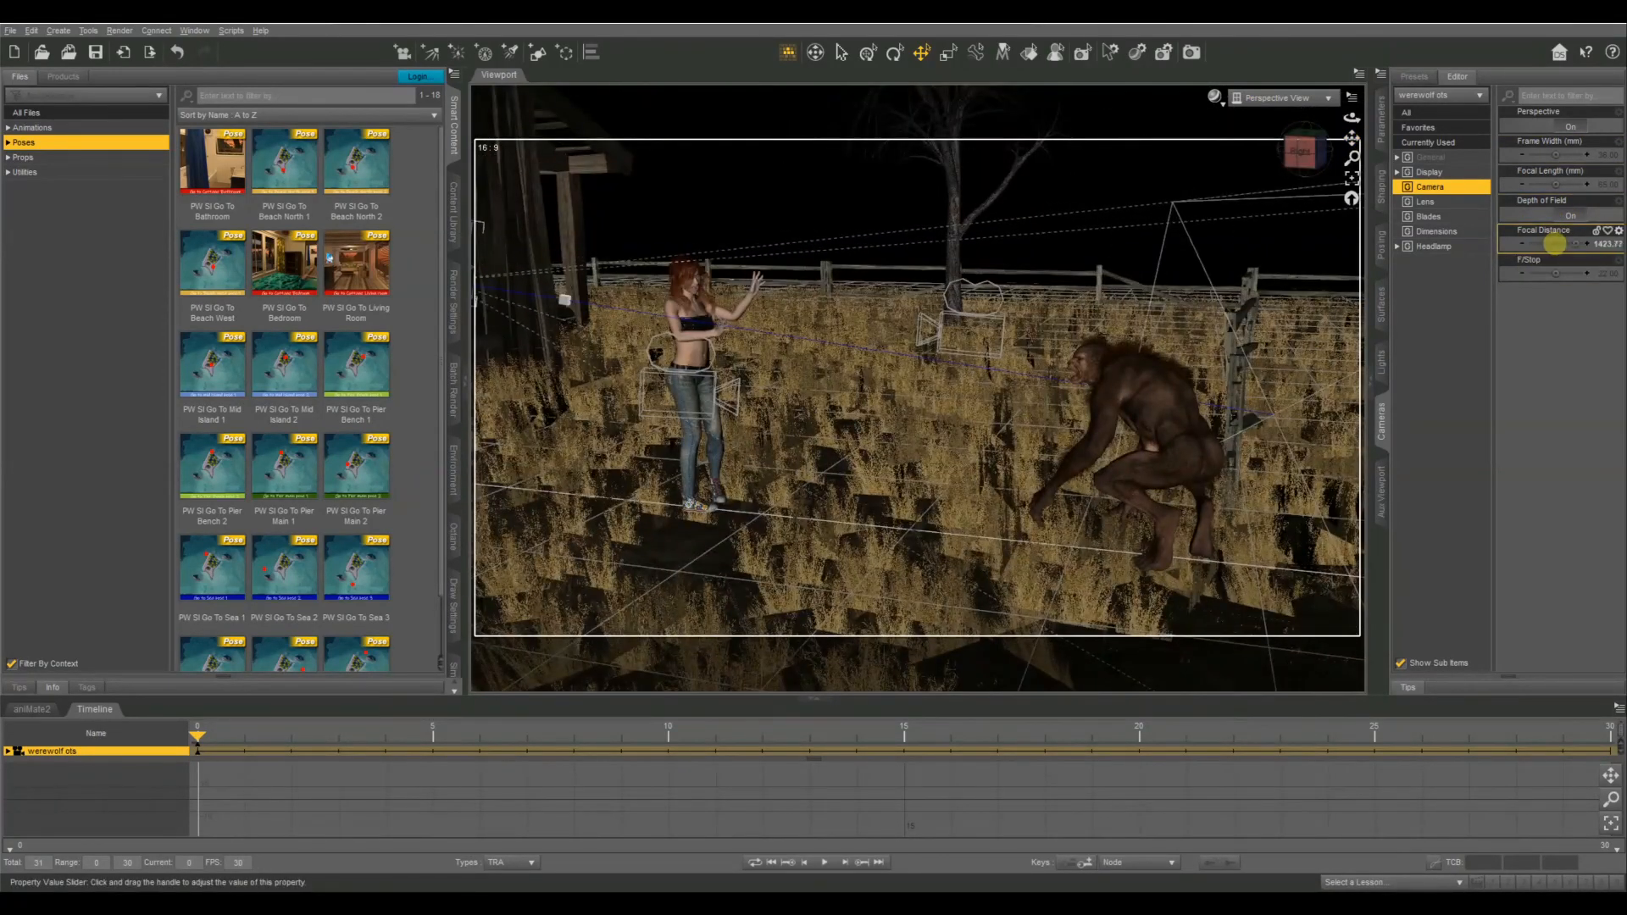
left_click_drag(1576, 244, 1553, 242)
left_click(1353, 178)
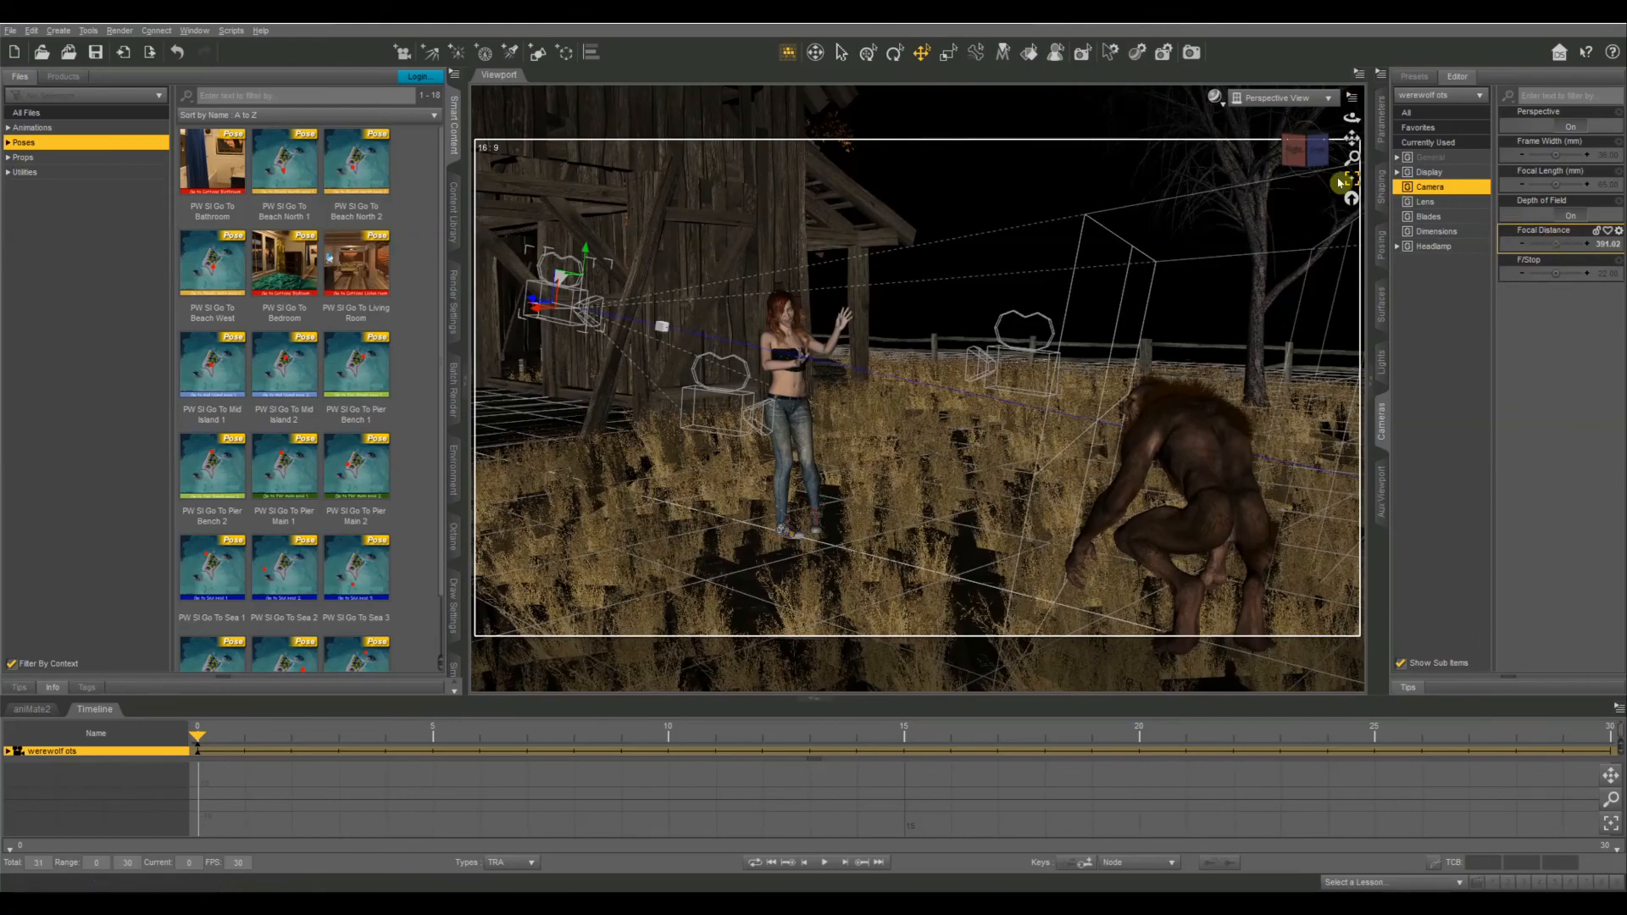
left_click_drag(1314, 173, 1313, 157)
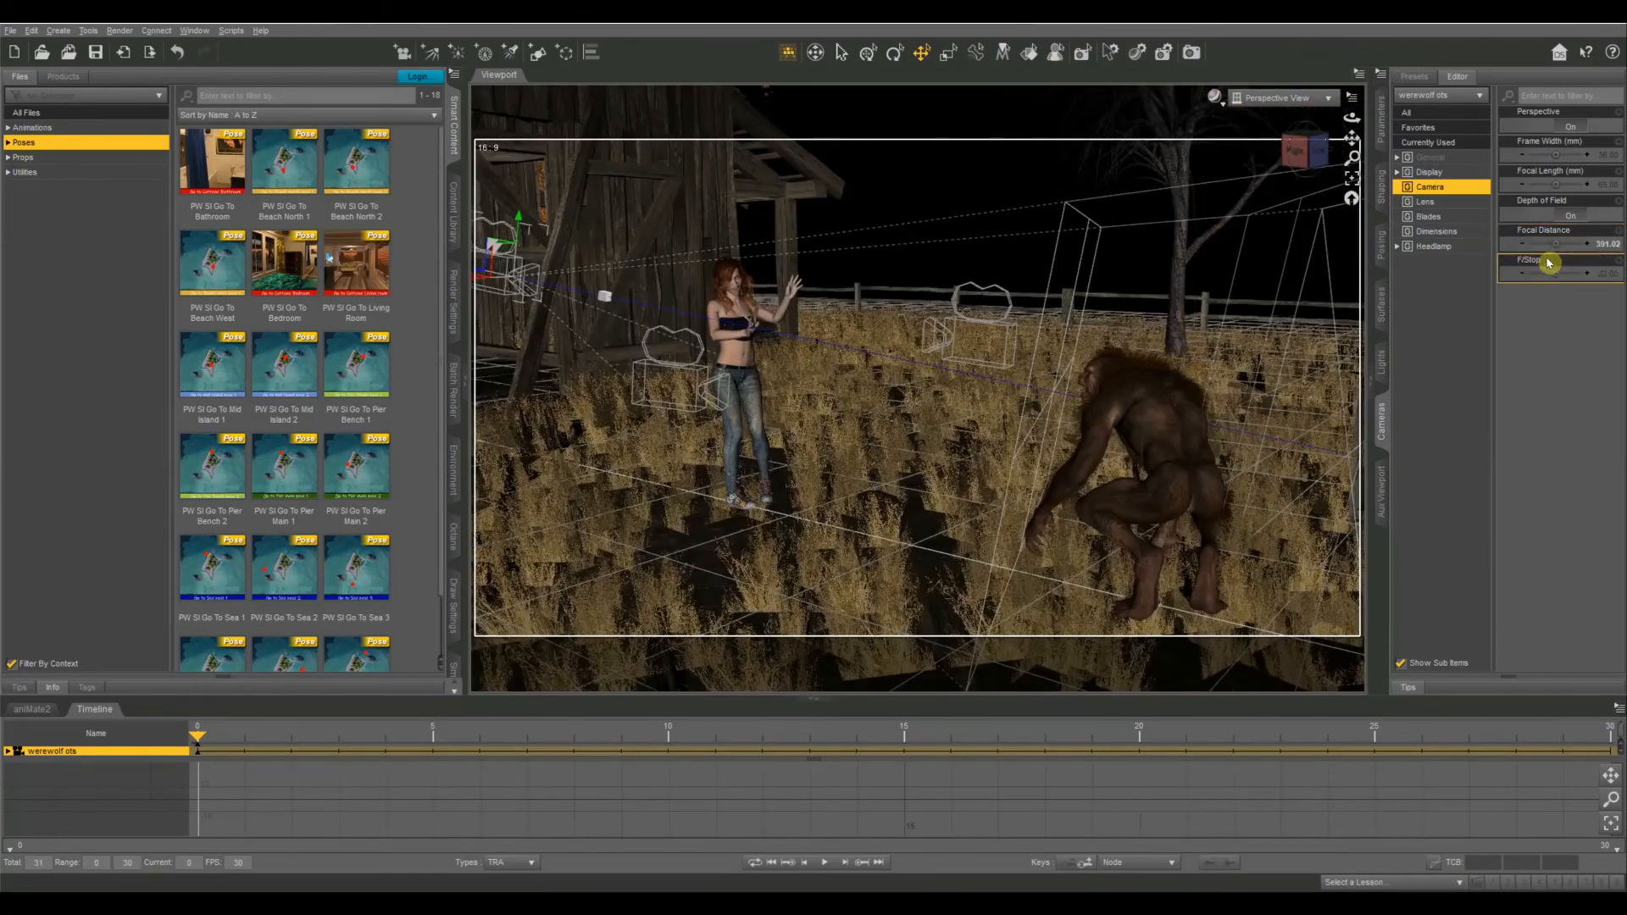
left_click_drag(1555, 271, 1556, 271)
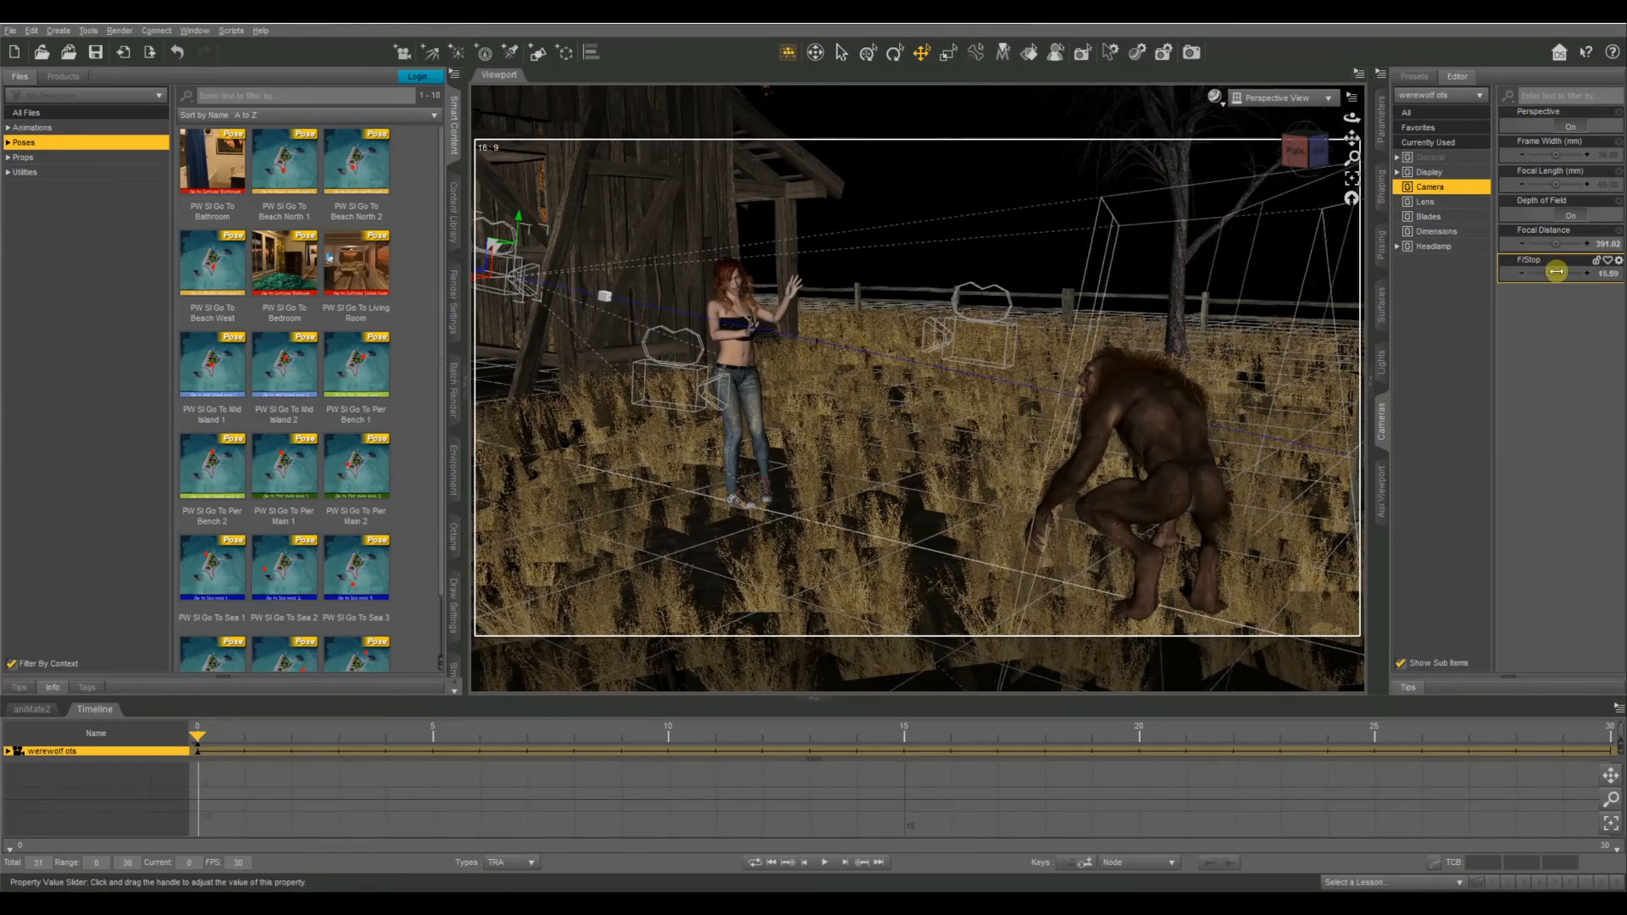
left_click_drag(1297, 152, 1299, 159)
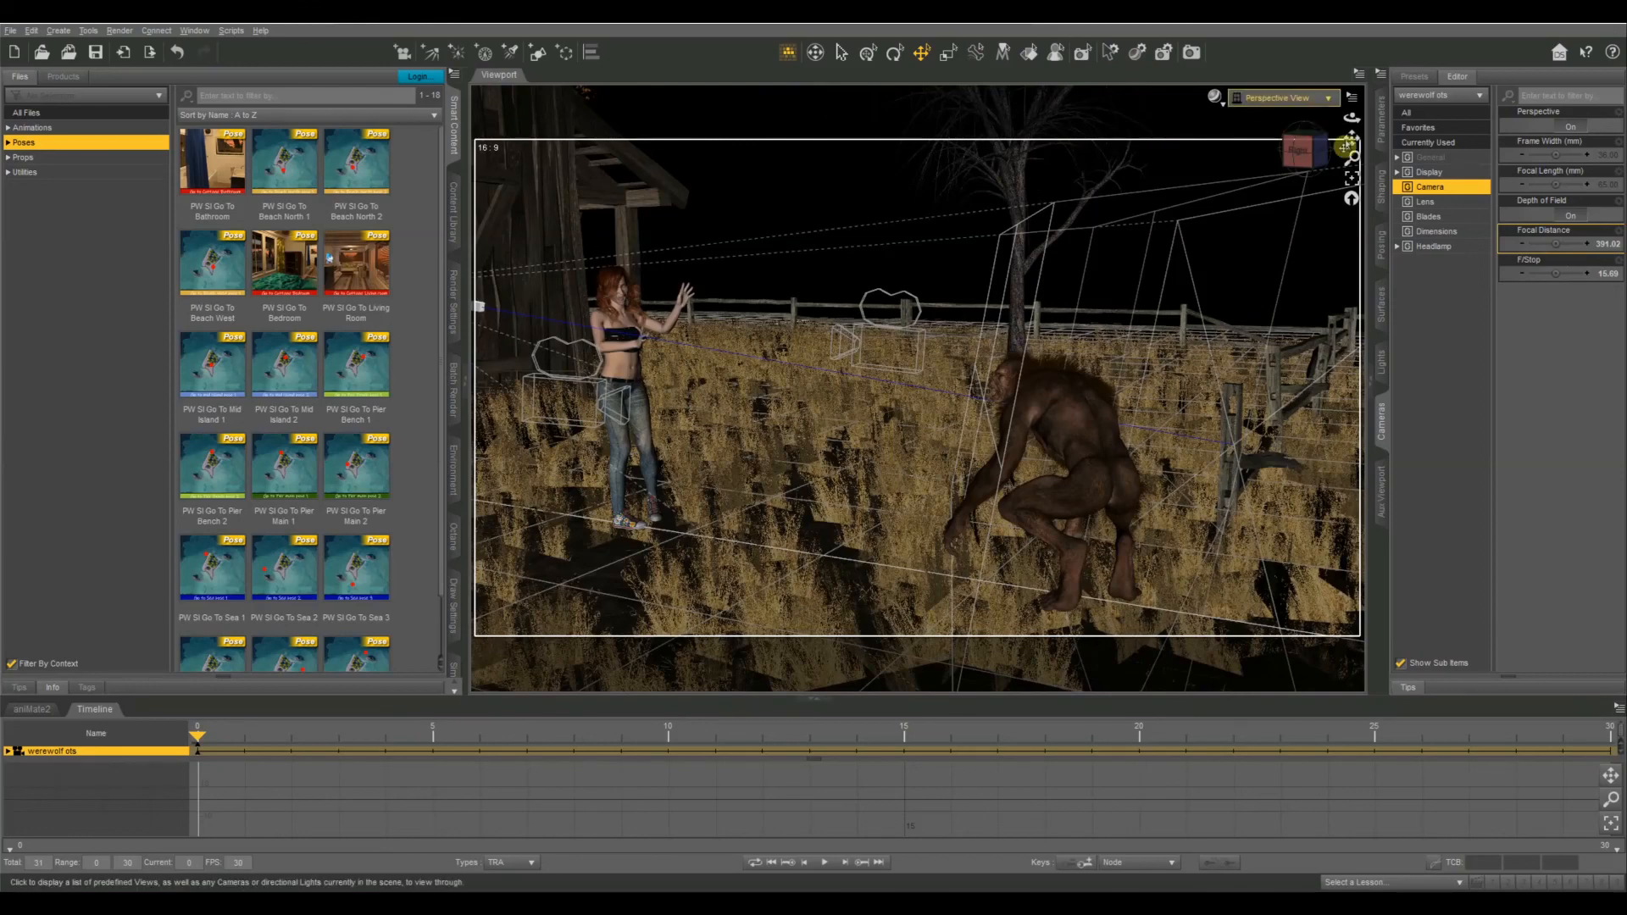
Step: Turn on Depth of Field for the werewolf close camera, with Focal Distance about 222 and F/Stop about 40.6, around the Lycan
left_click_drag(1352, 136, 1322, 138)
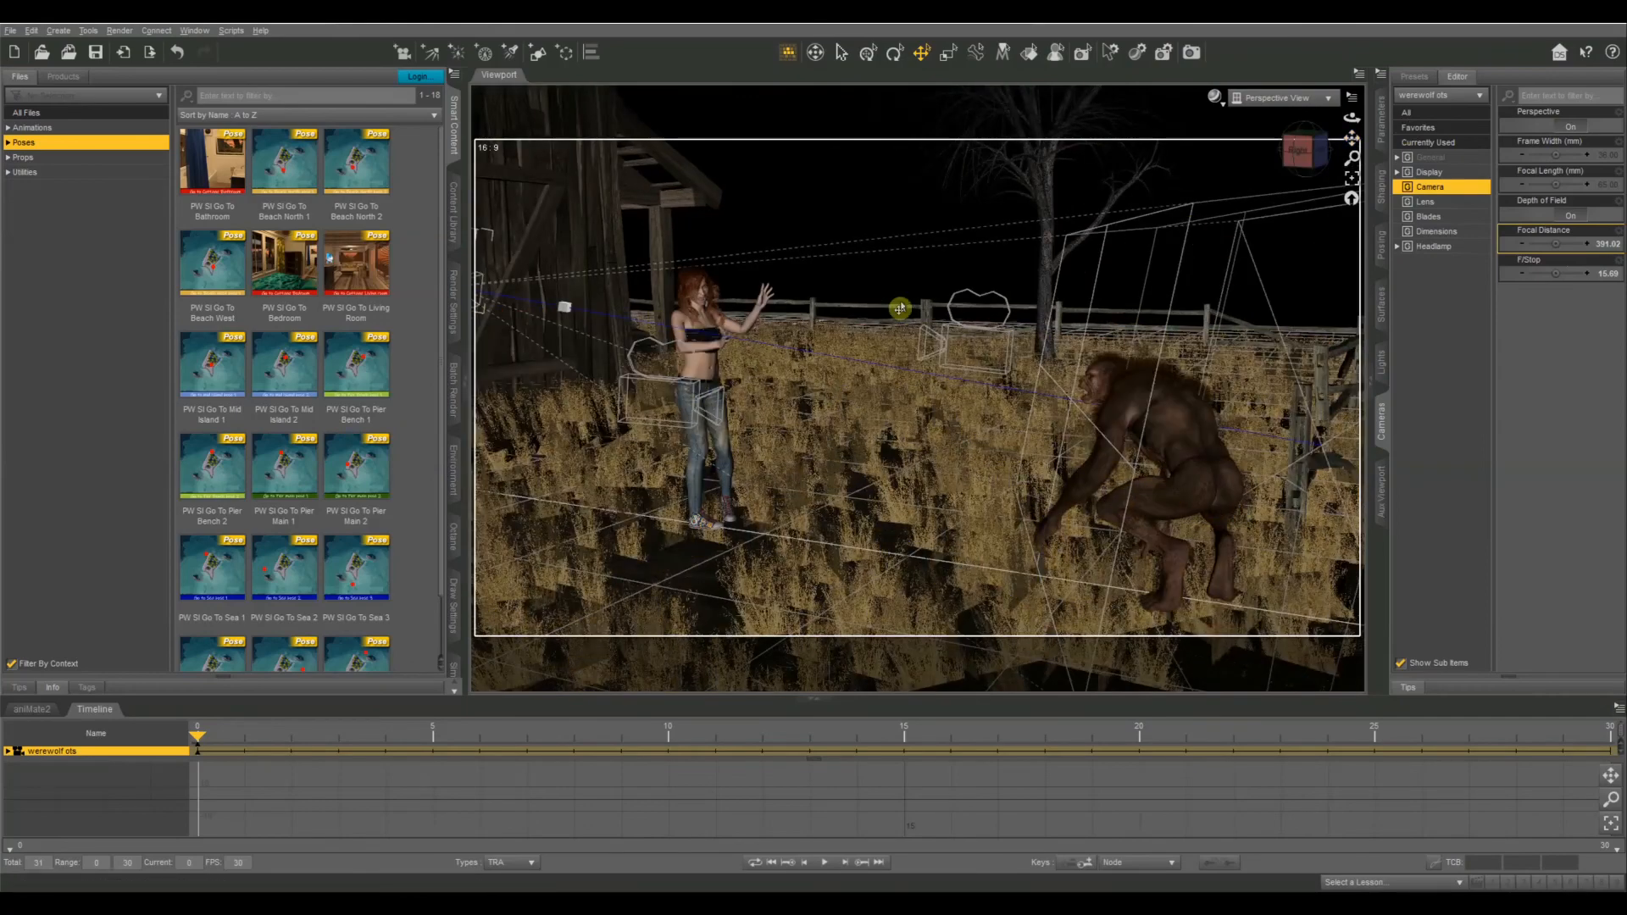
left_click(673, 402)
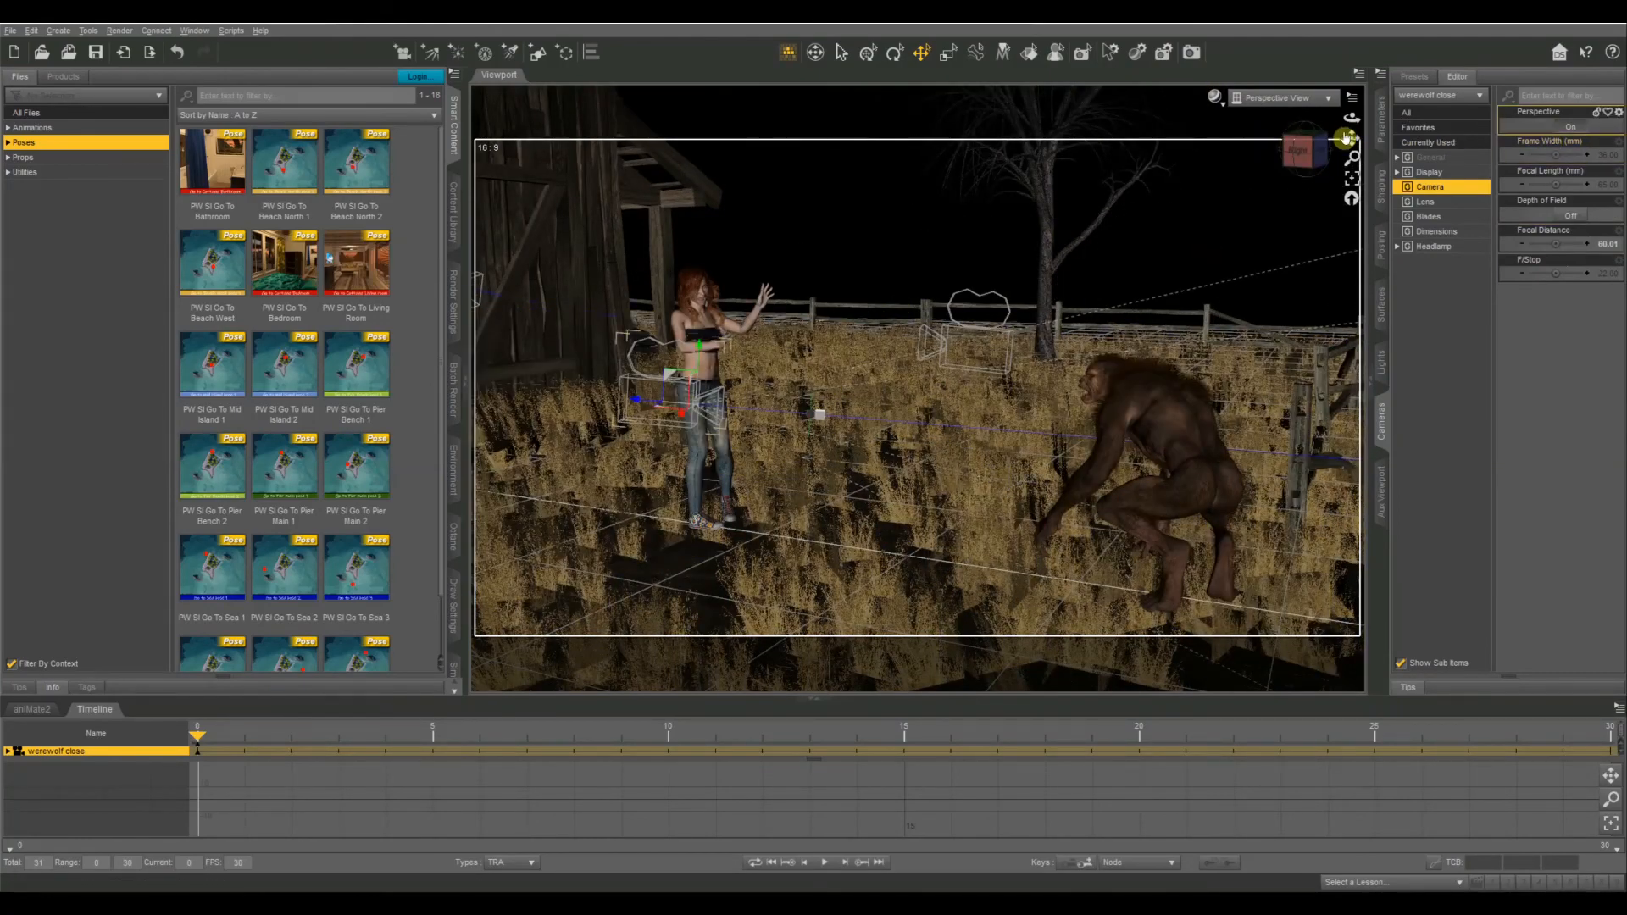
left_click_drag(1161, 116, 1144, 118)
left_click_drag(1348, 134, 1136, 139)
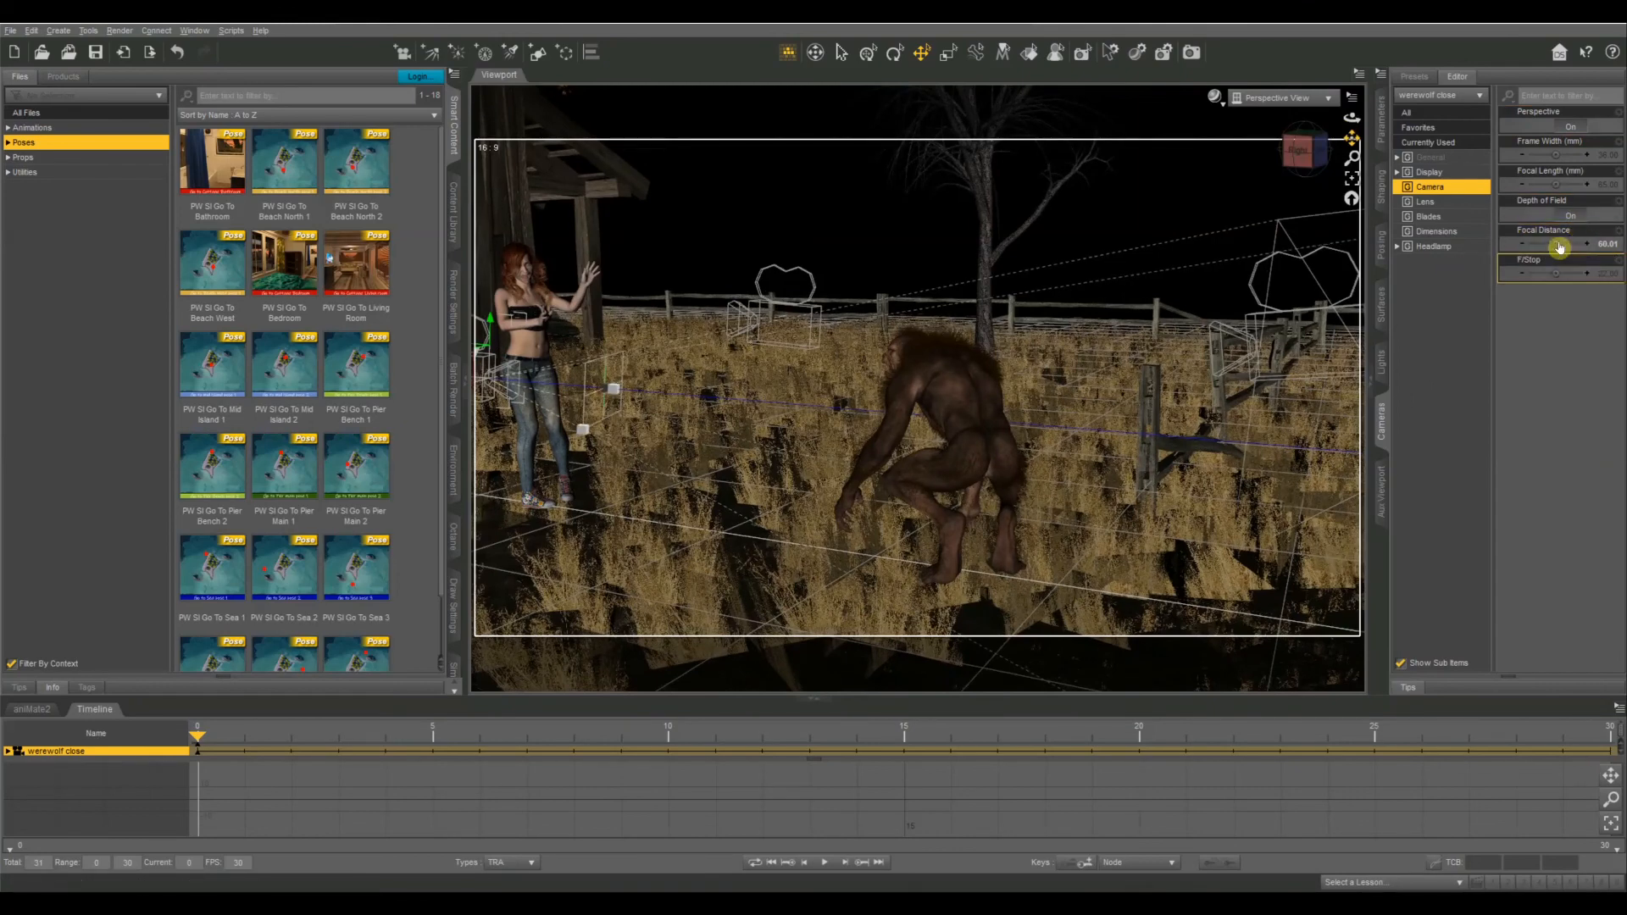
mouse_move(1559, 247)
left_mouse_down()
mouse_move(1557, 272)
mouse_move(1558, 244)
left_mouse_up()
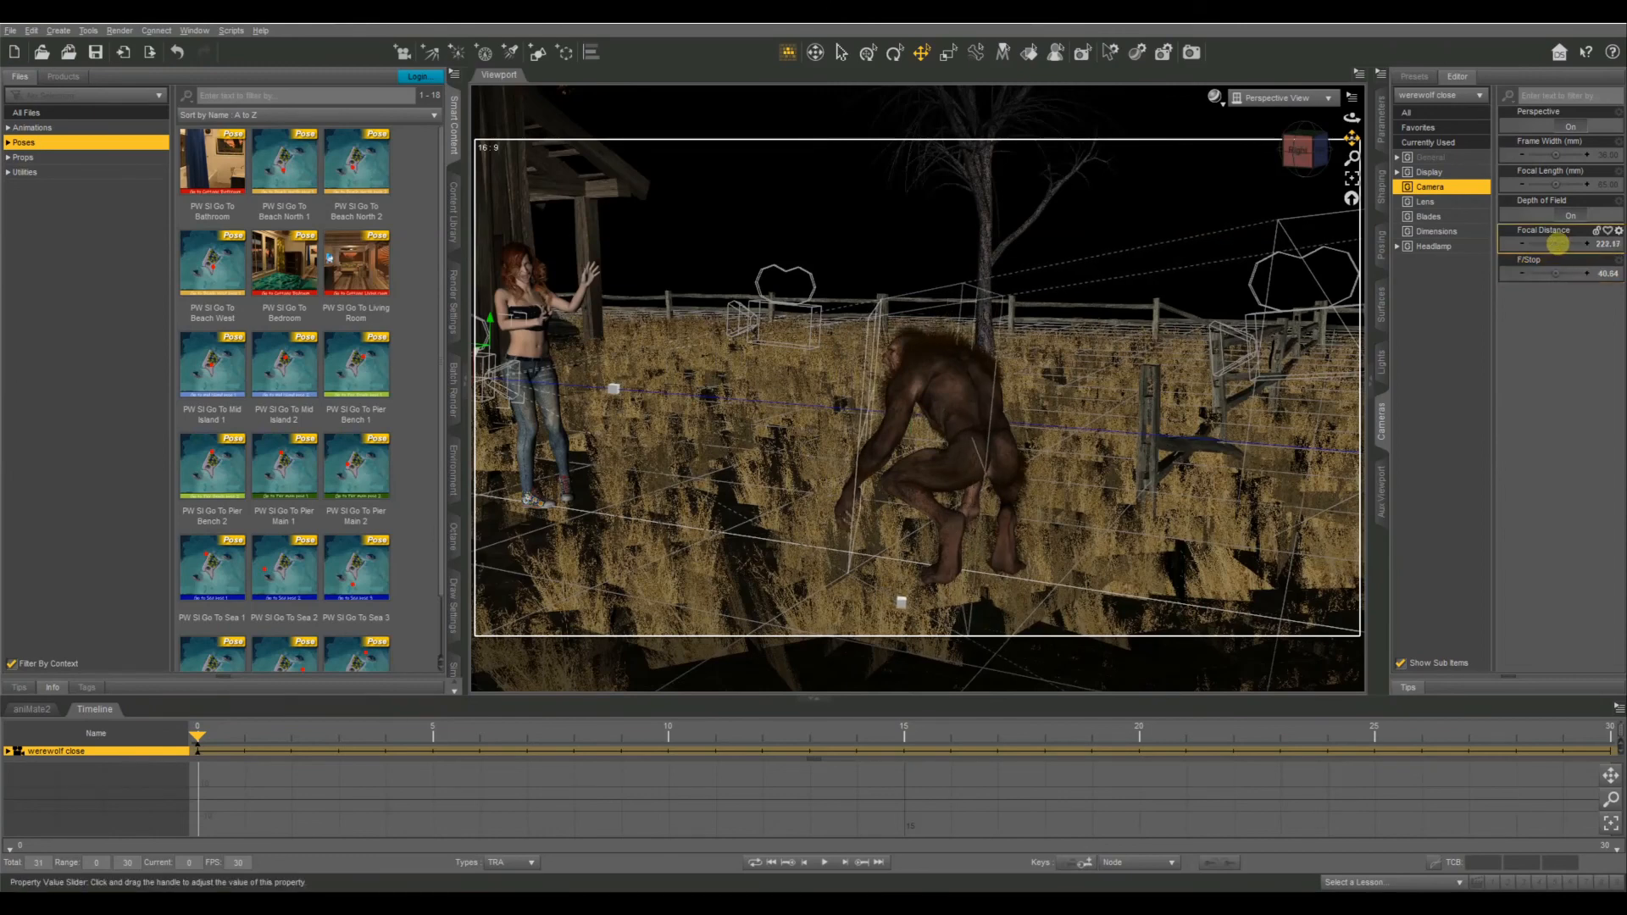
left_click_drag(1358, 163, 1622, 134)
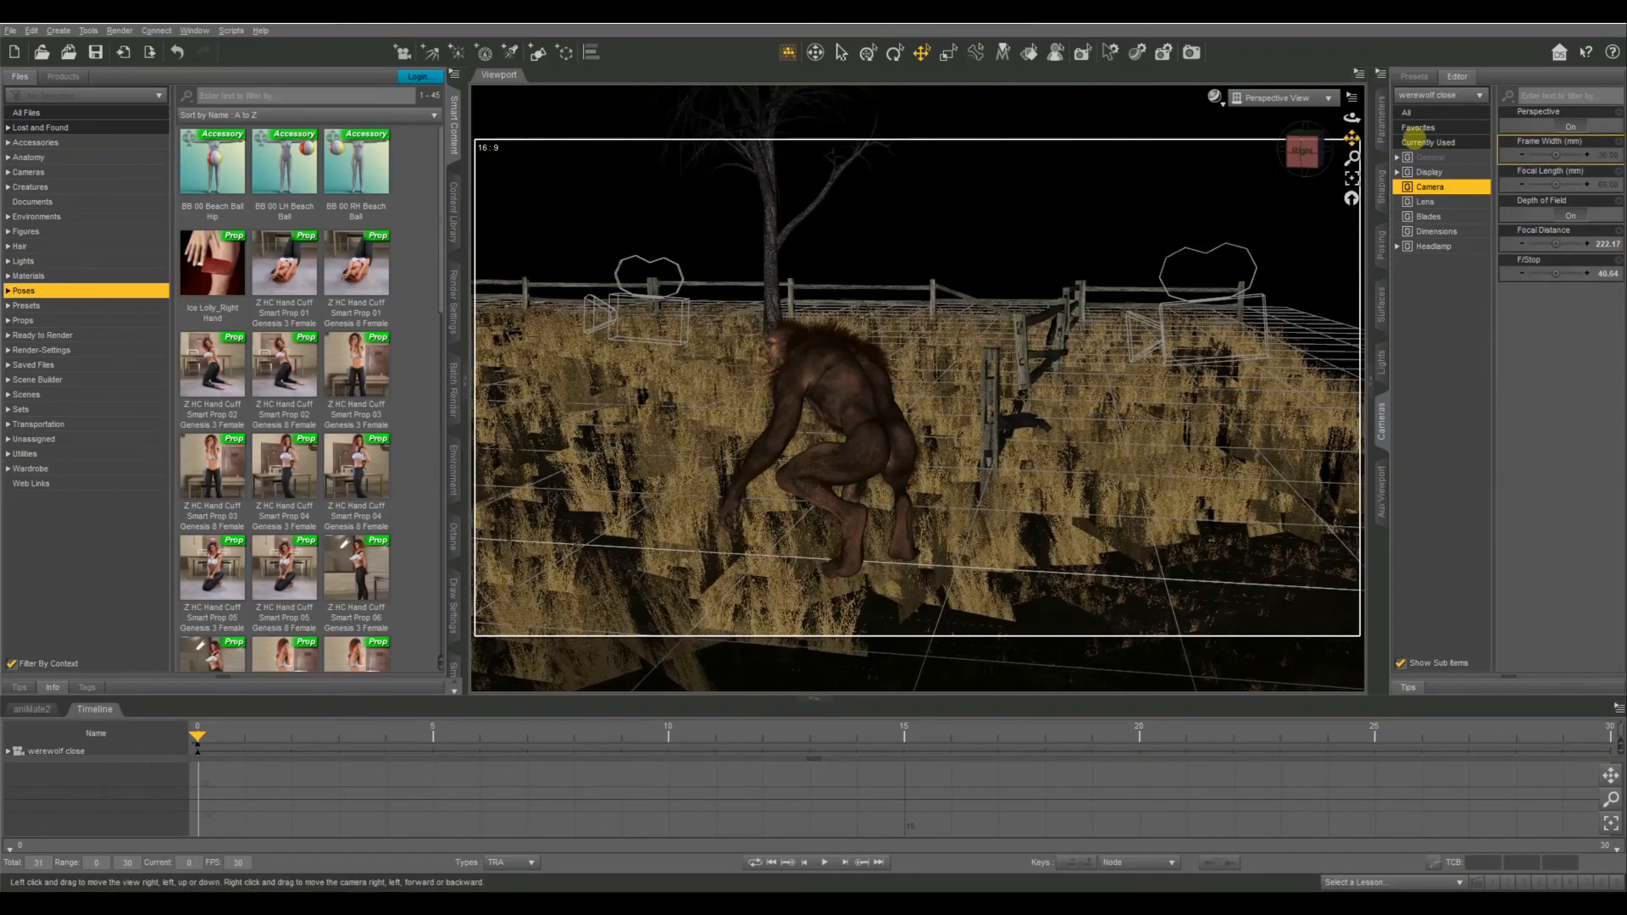
left_click_drag(1342, 138, 1093, 148)
left_click(53, 129)
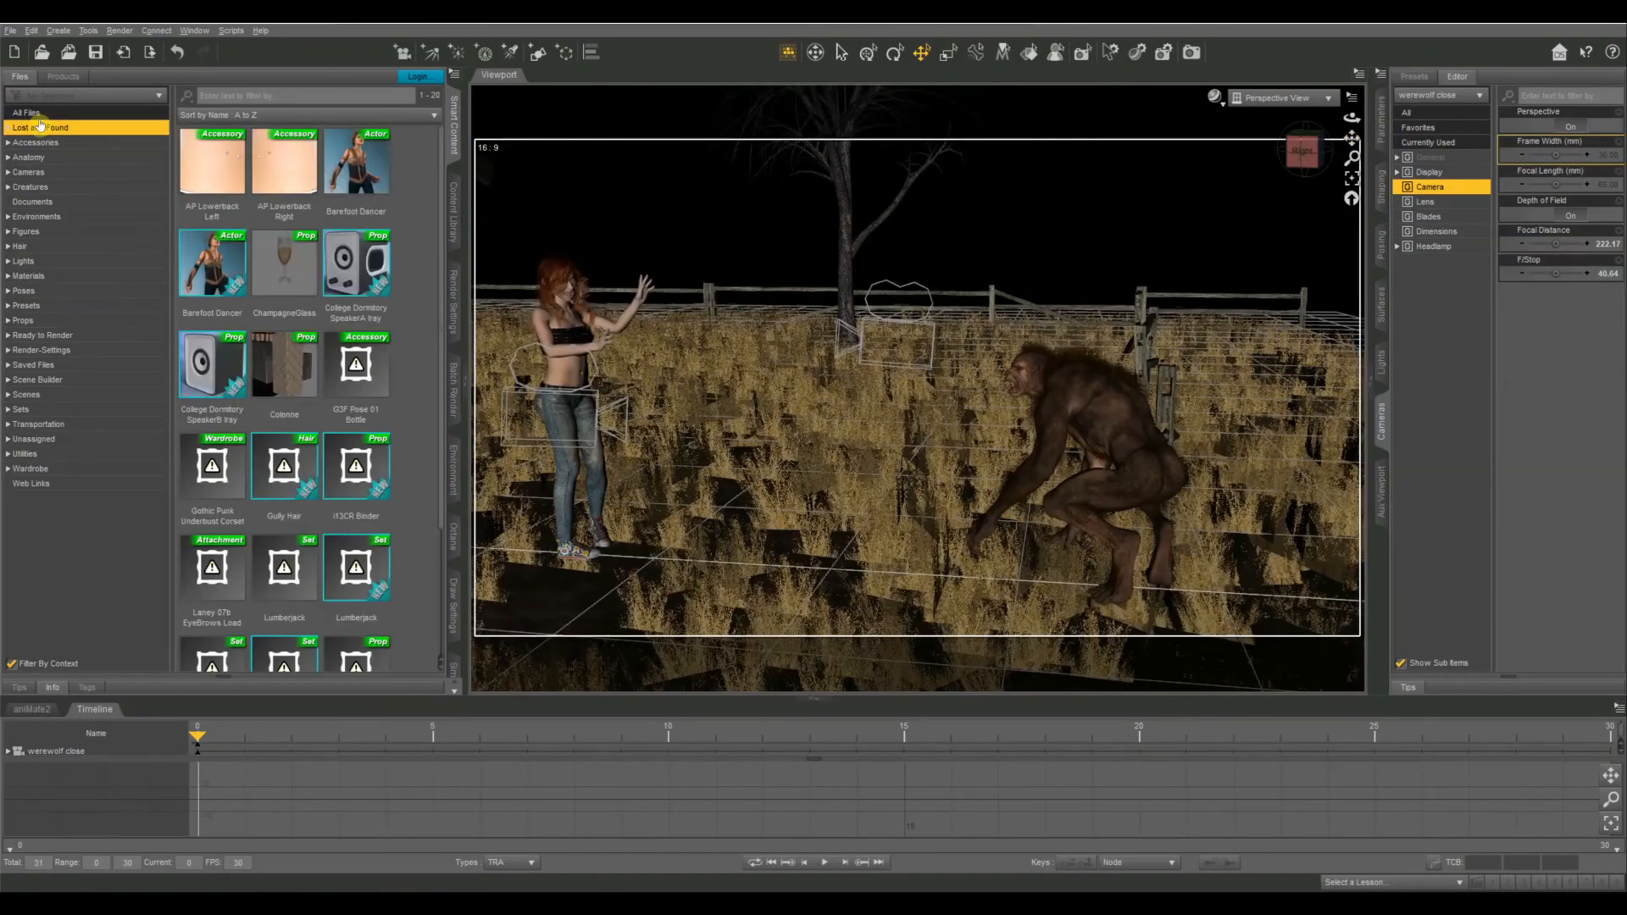
left_click(37, 114)
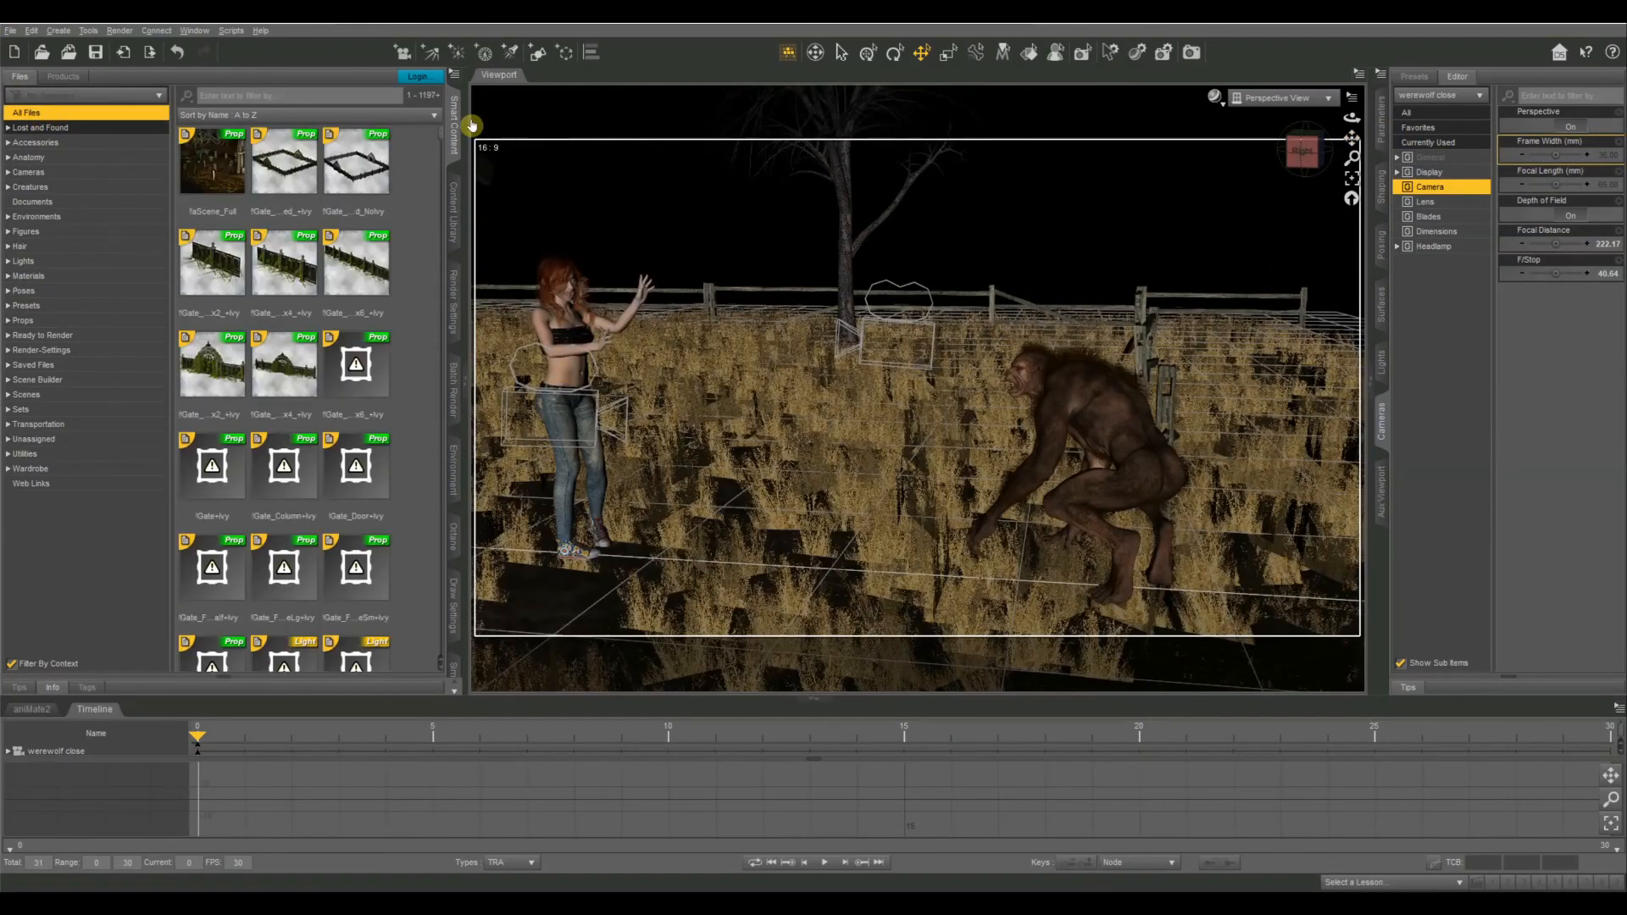
left_click(1274, 99)
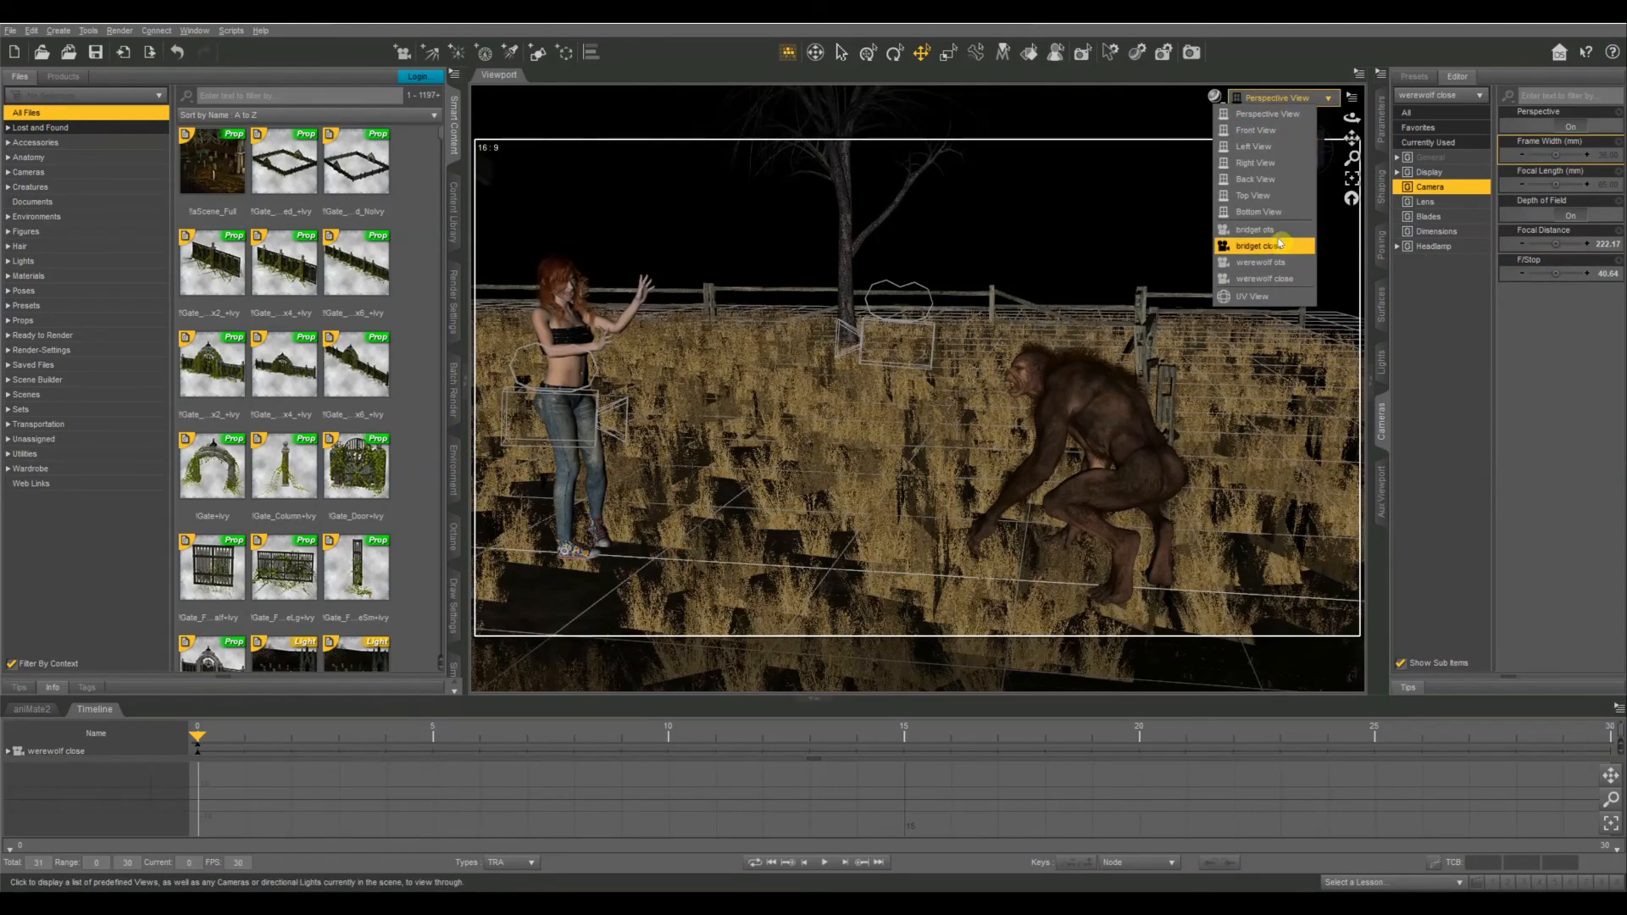
left_click(1326, 26)
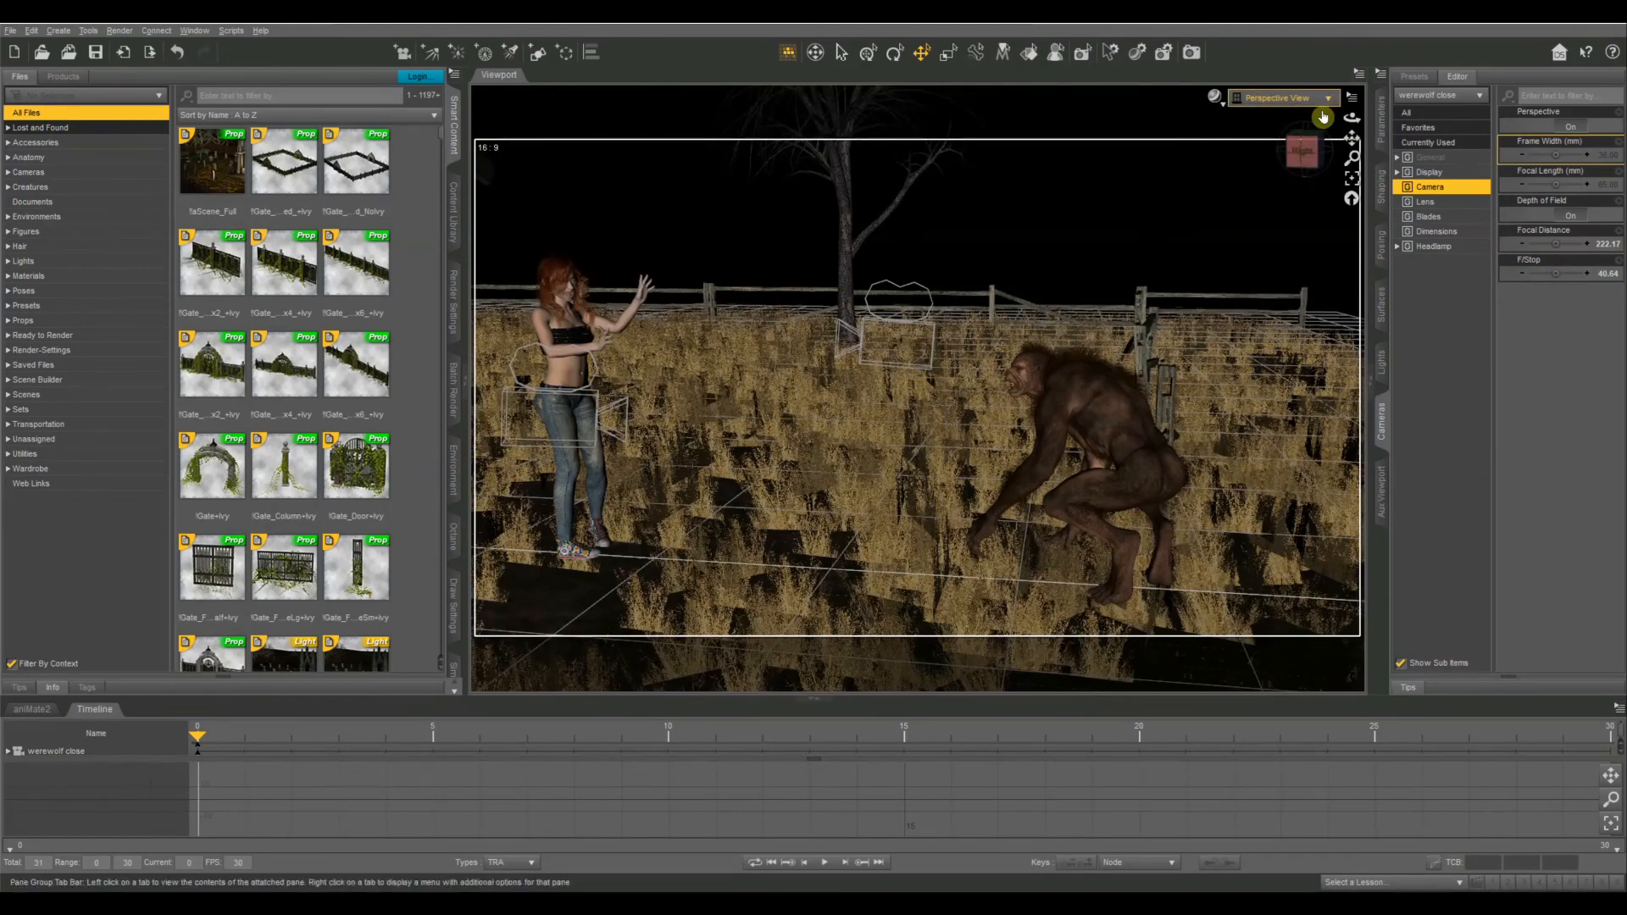
Step: Add three spotlights labelled bridget key, bridget fill and bridget backlight
mouse_move(1353, 137)
left_mouse_down()
mouse_move(1361, 149)
mouse_move(1337, 146)
mouse_move(1347, 136)
left_mouse_up()
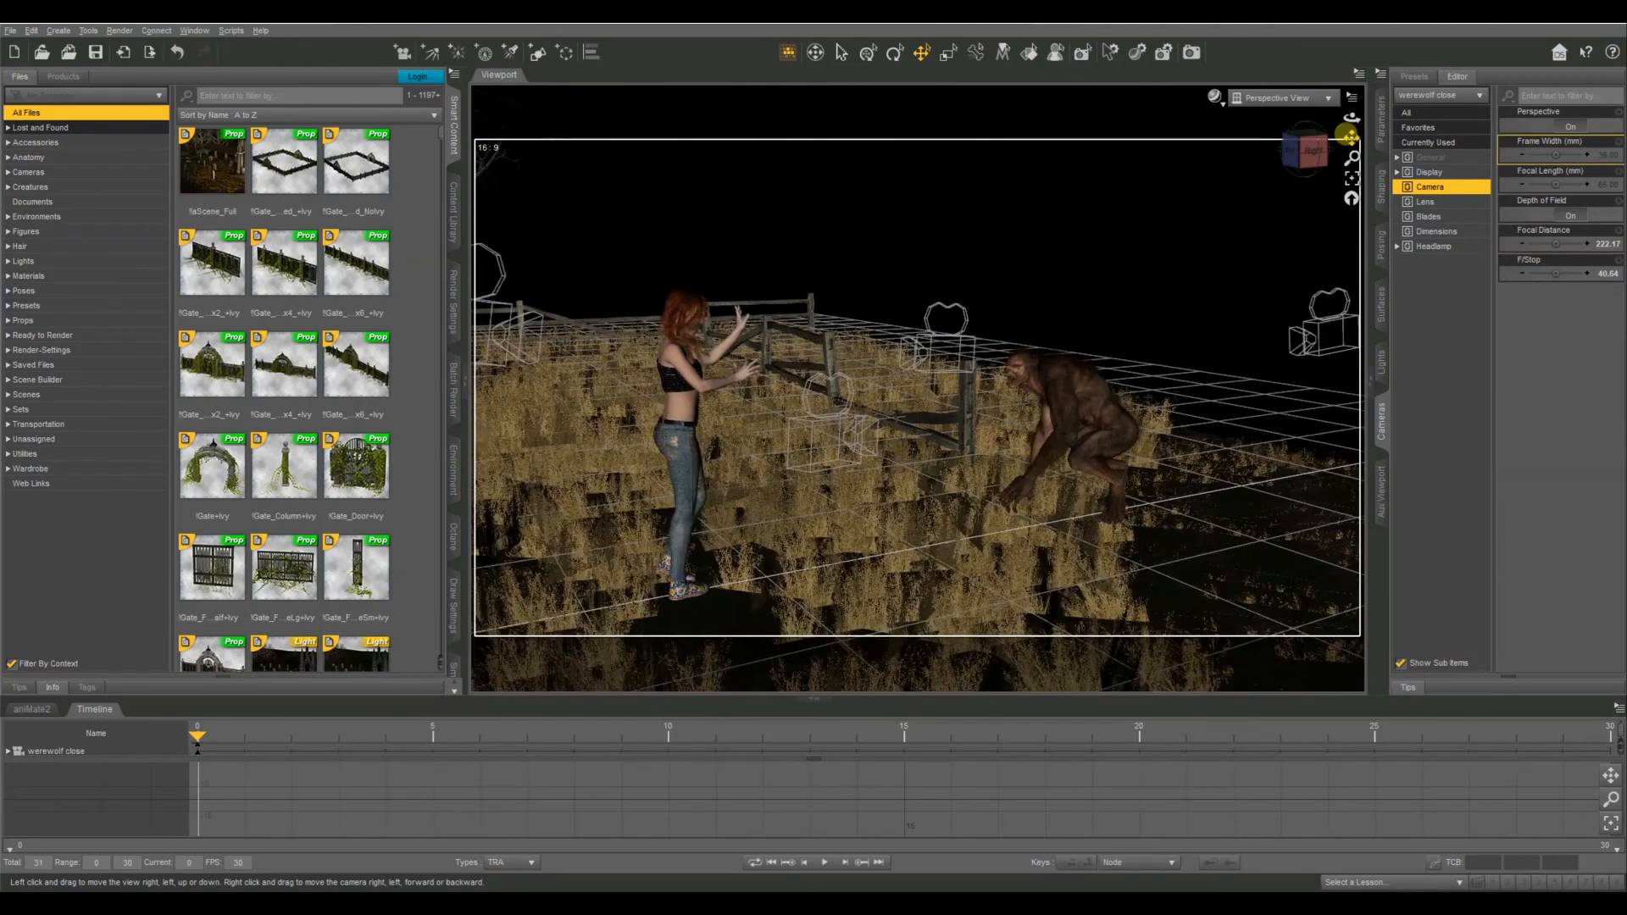
left_click_drag(1348, 135, 1360, 132)
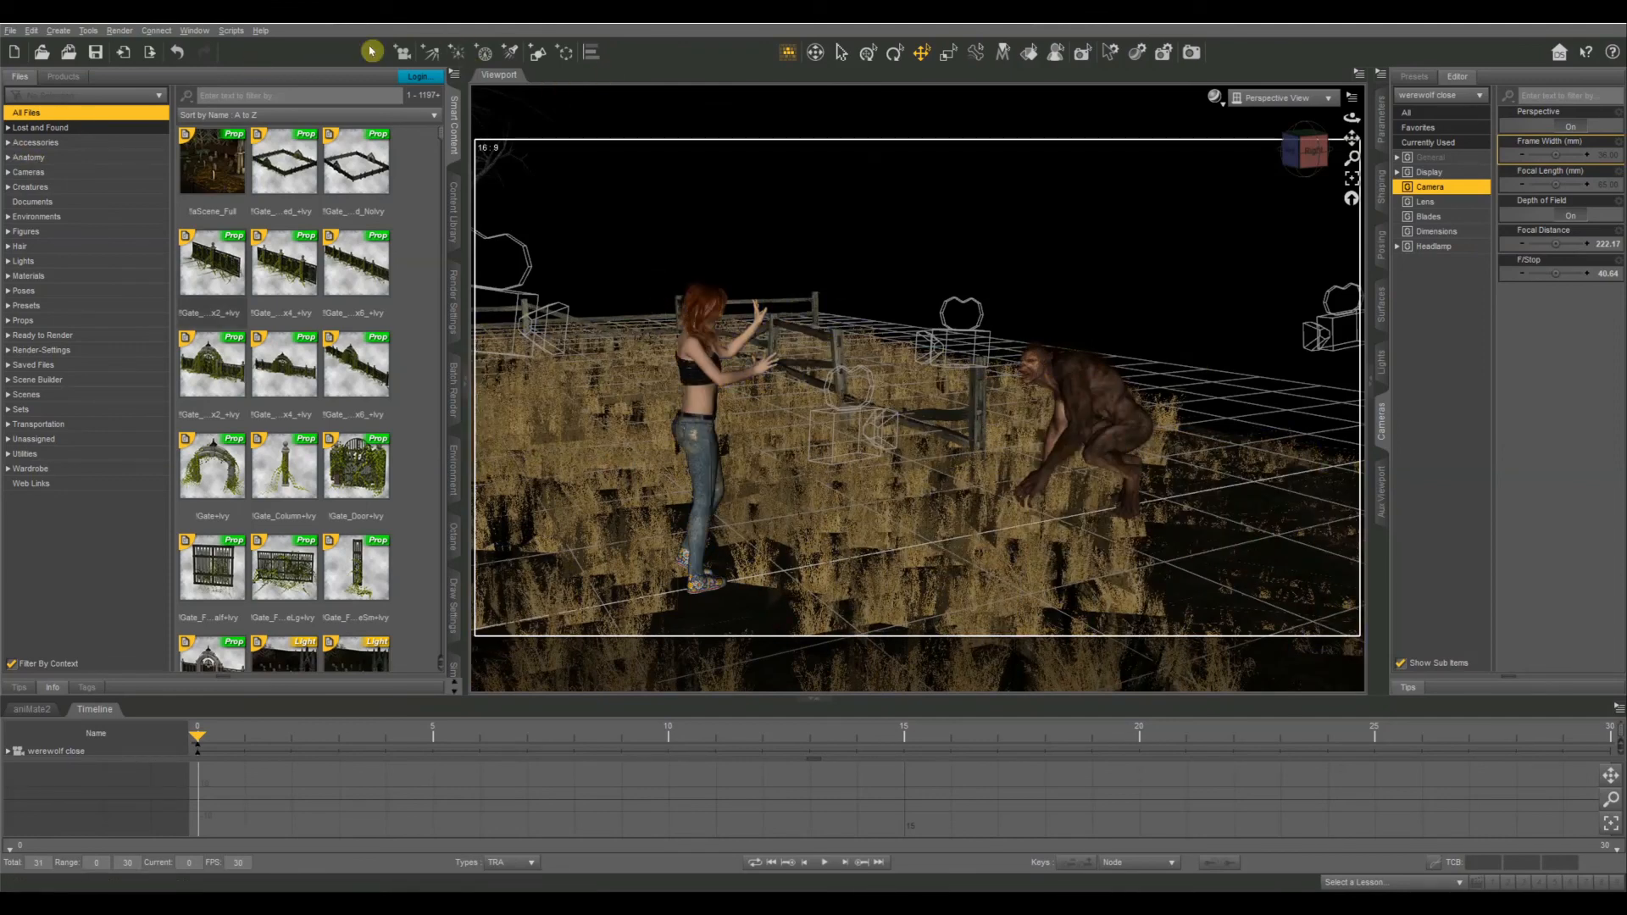
left_click(510, 53)
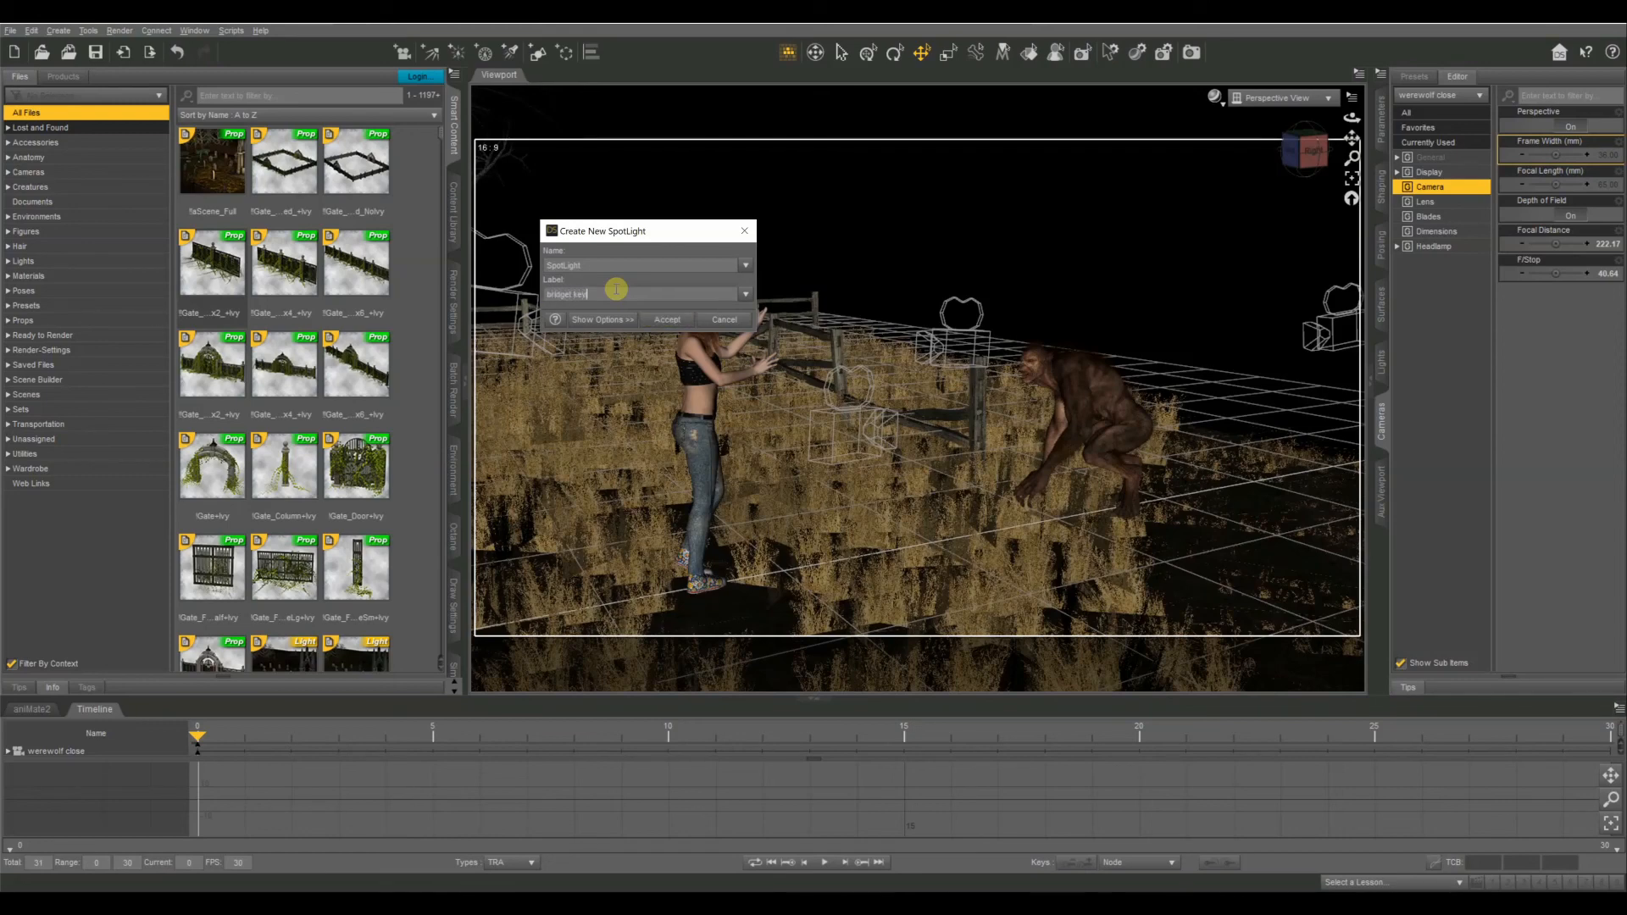
left_click(667, 320)
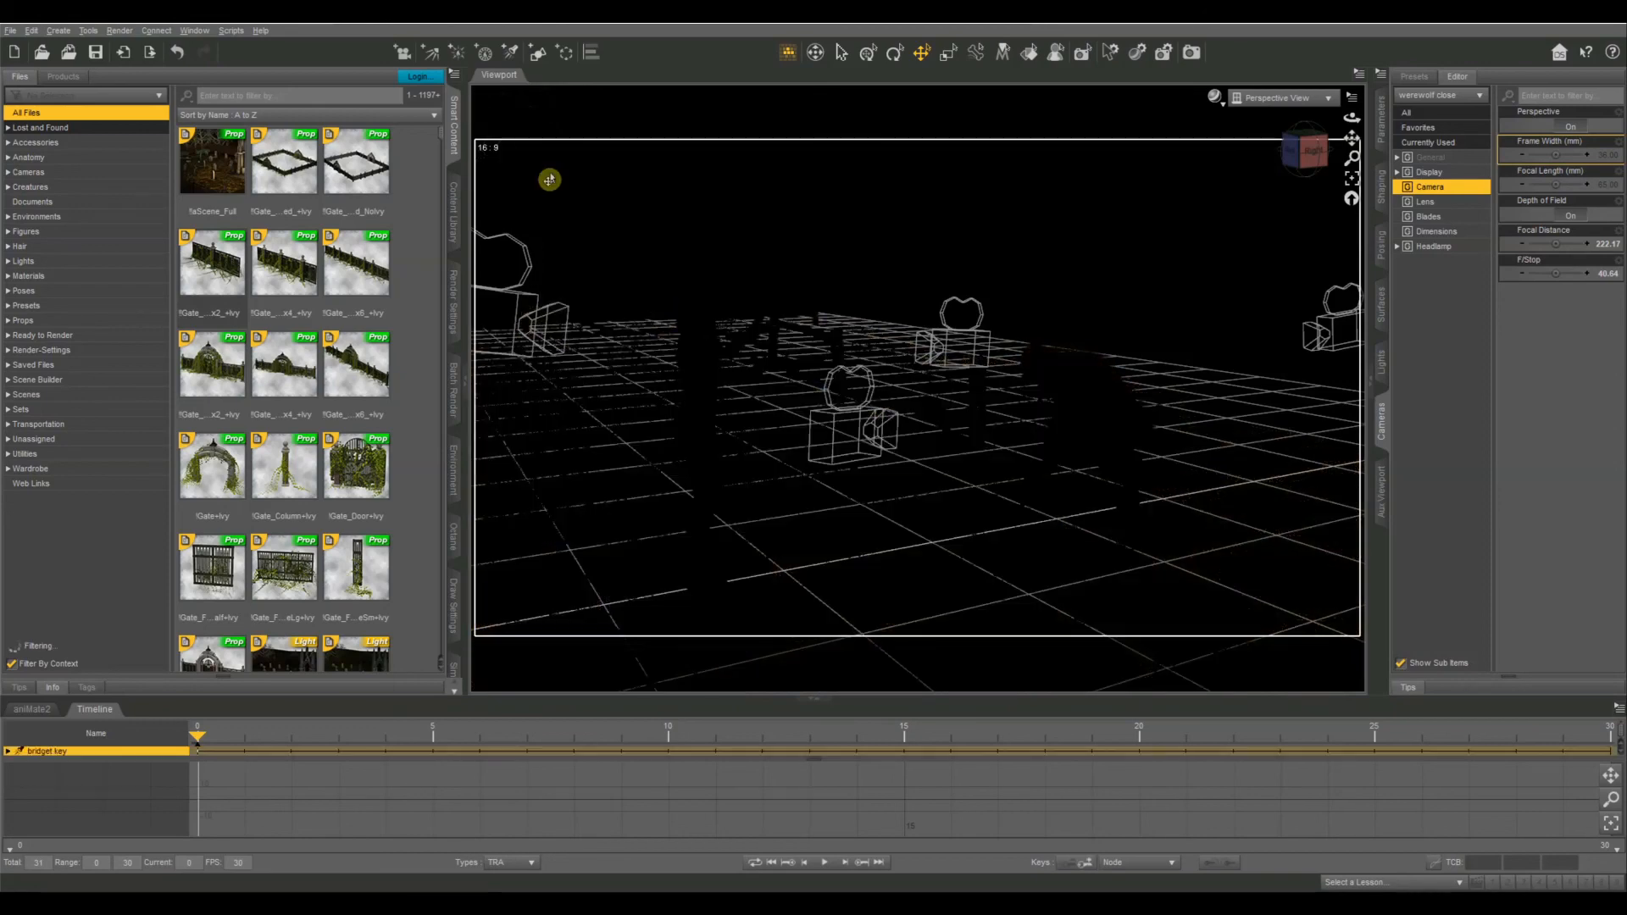
left_click(537, 52)
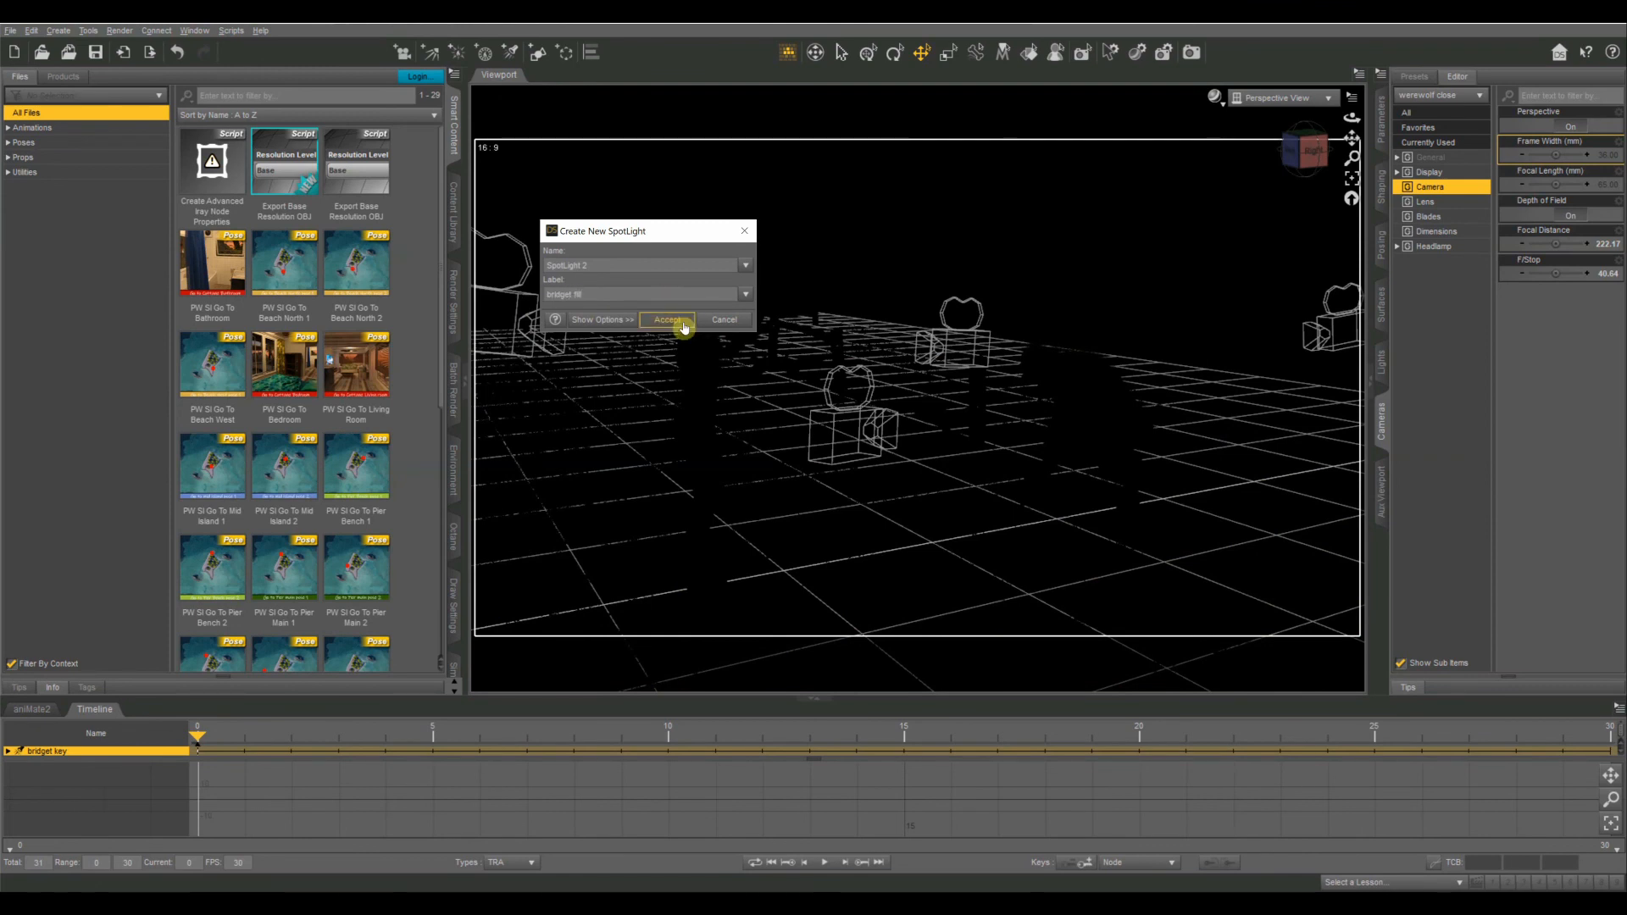
left_click(673, 321)
left_click(514, 54)
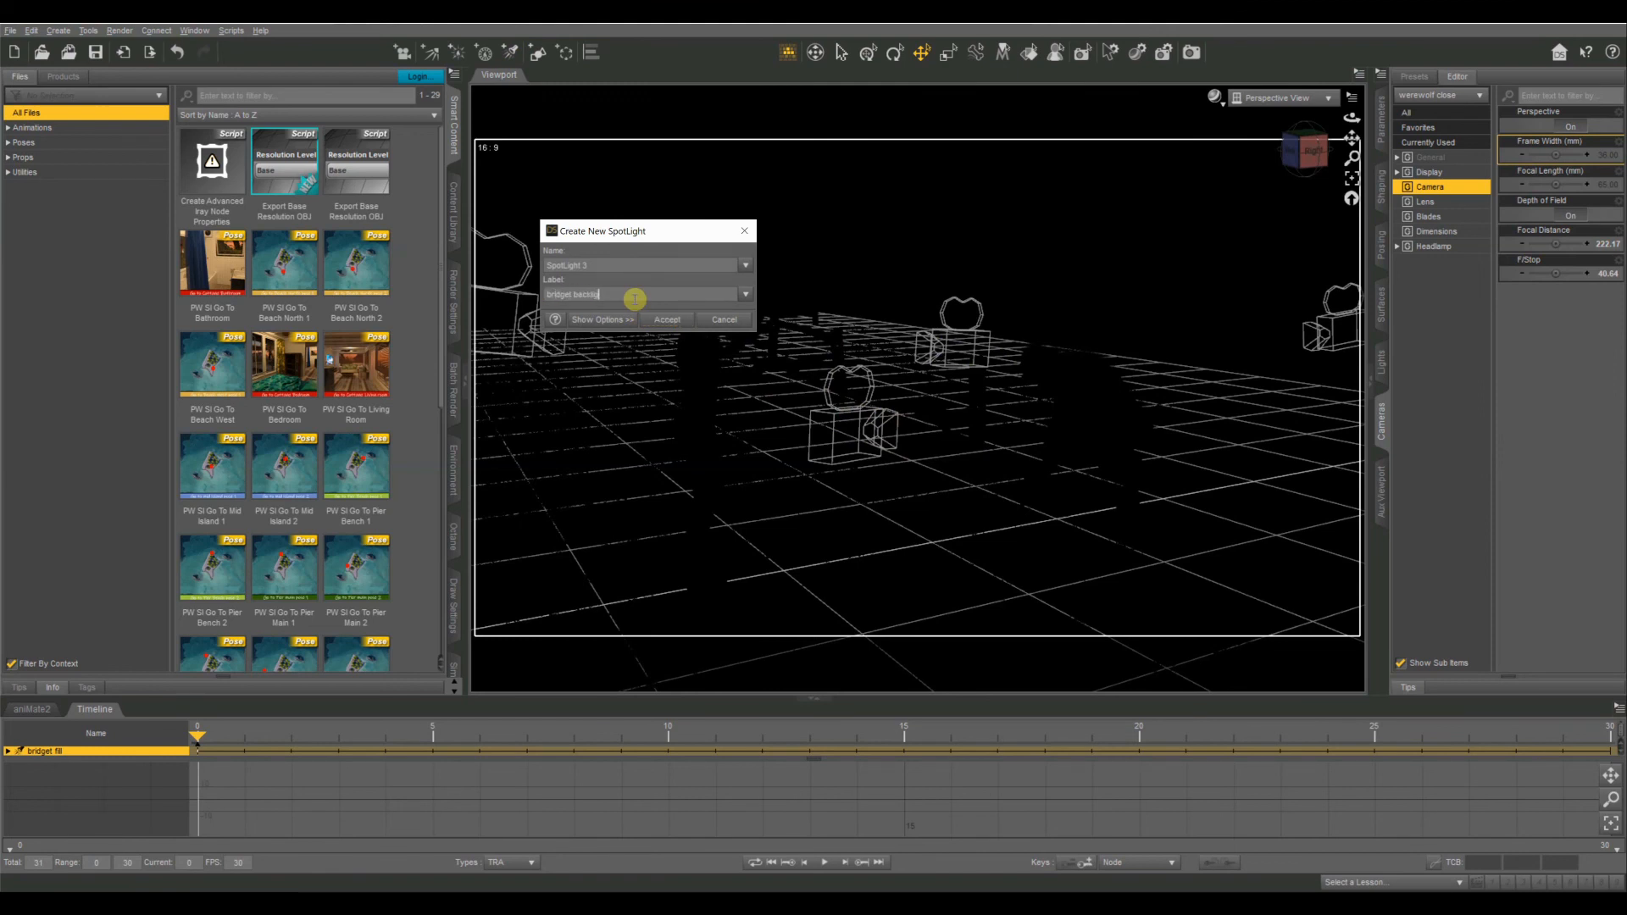
key("Return")
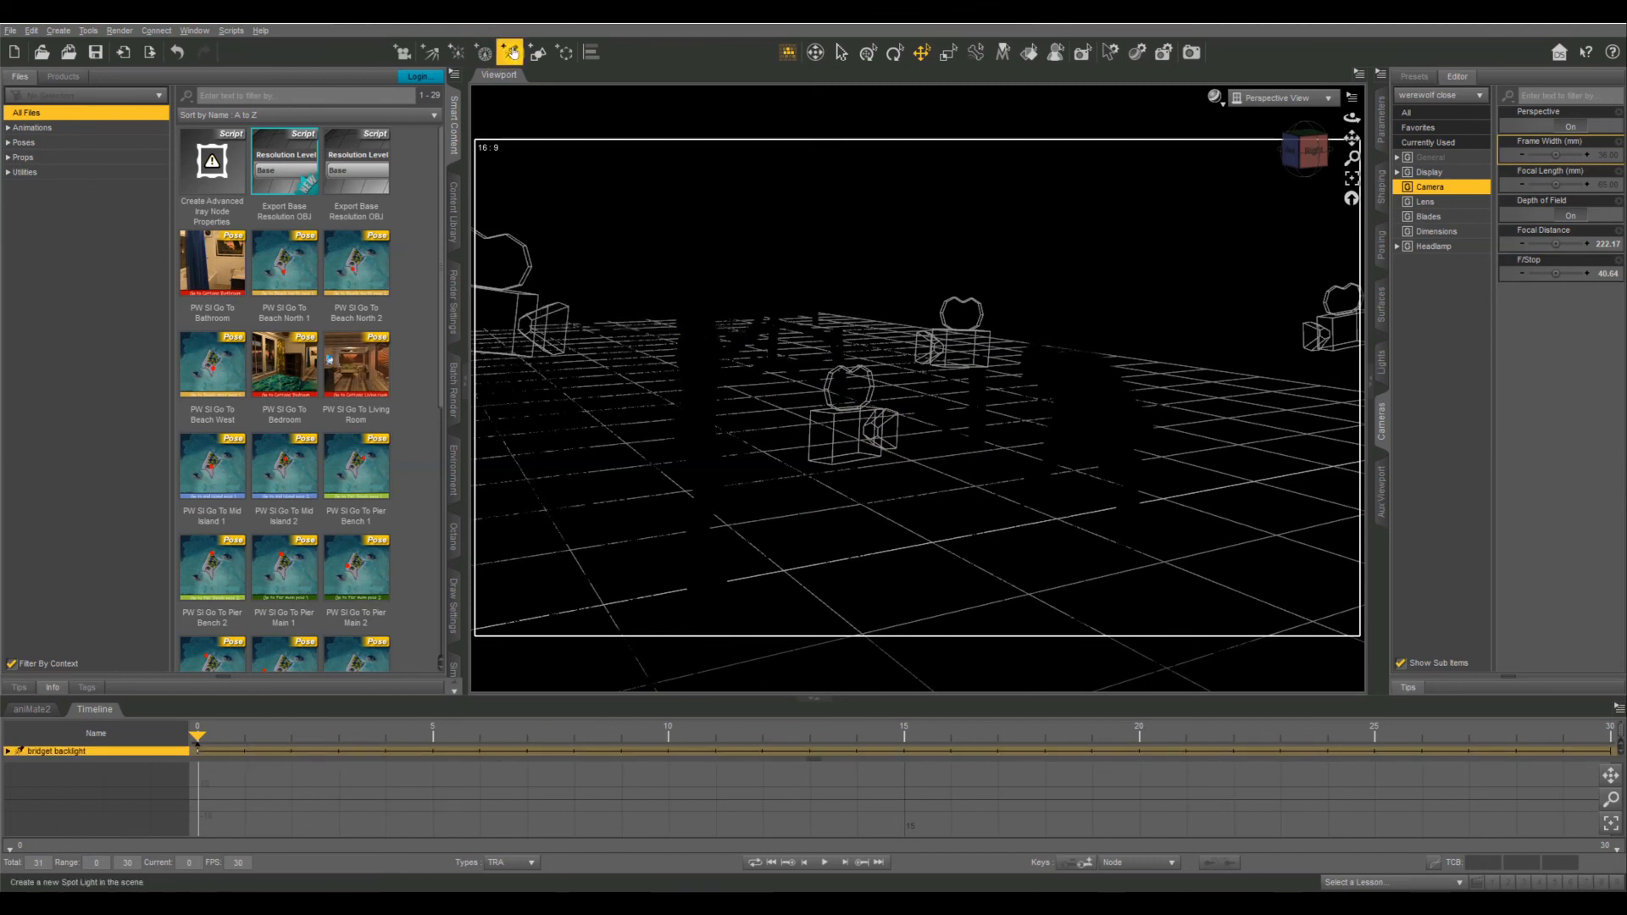
Step: Add three more spotlights labelled werewolf key, werewolf fill and werewolf backlight
left_click(513, 54)
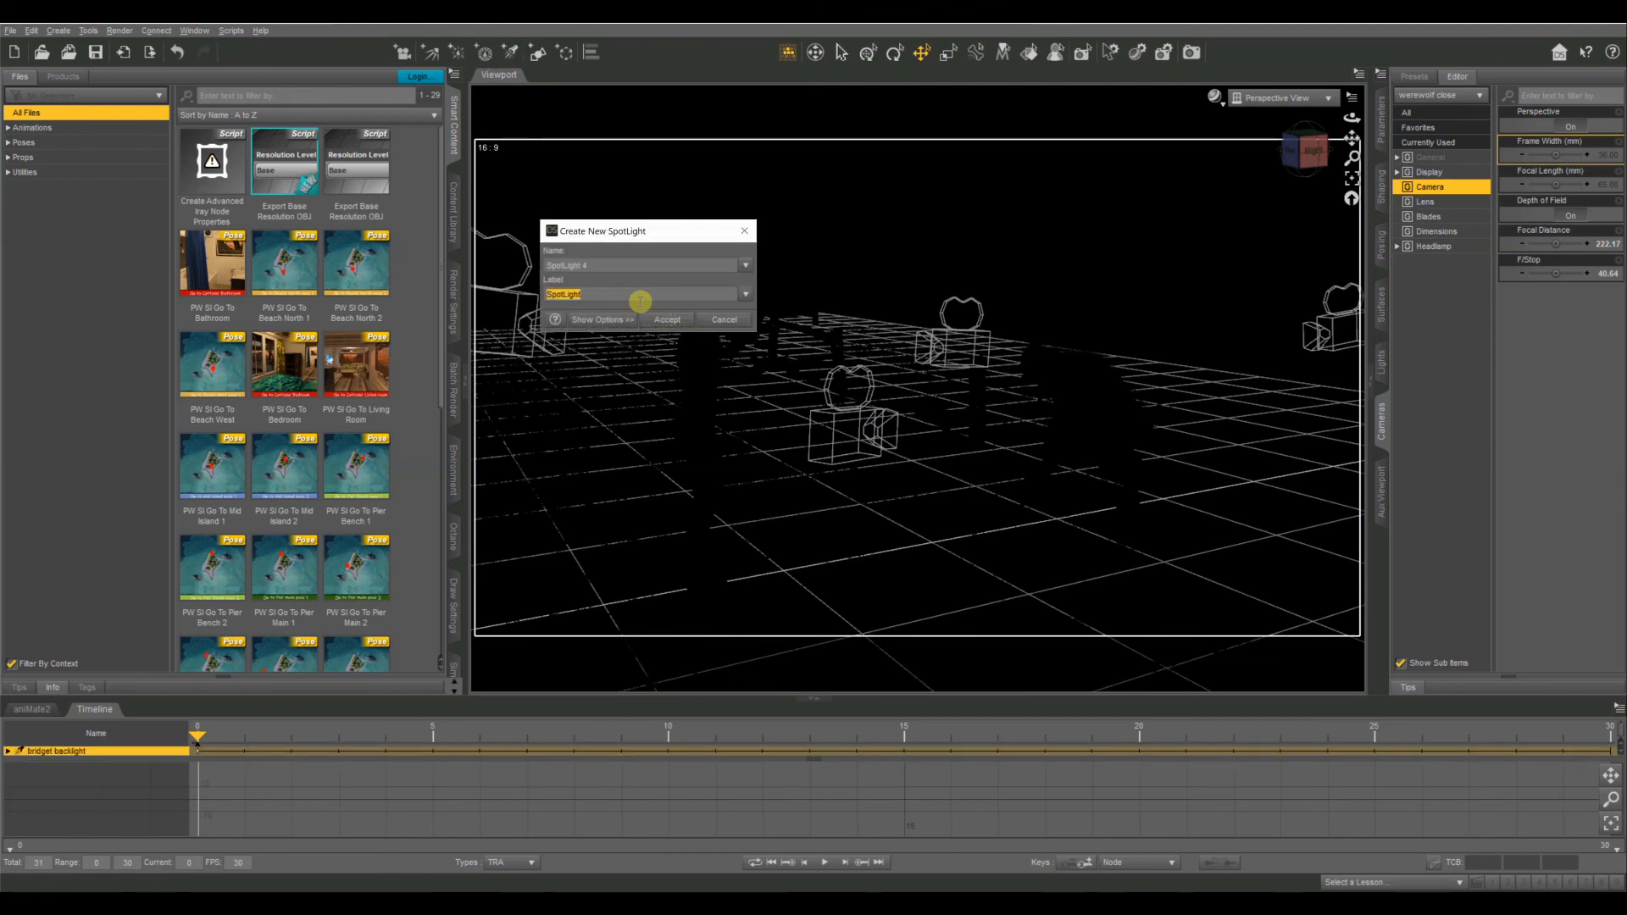
type("werewolf key")
key("Return")
left_click(513, 54)
type("werewolf fill")
key("Return")
key("ctrl+alt+s")
type("werewolf backl")
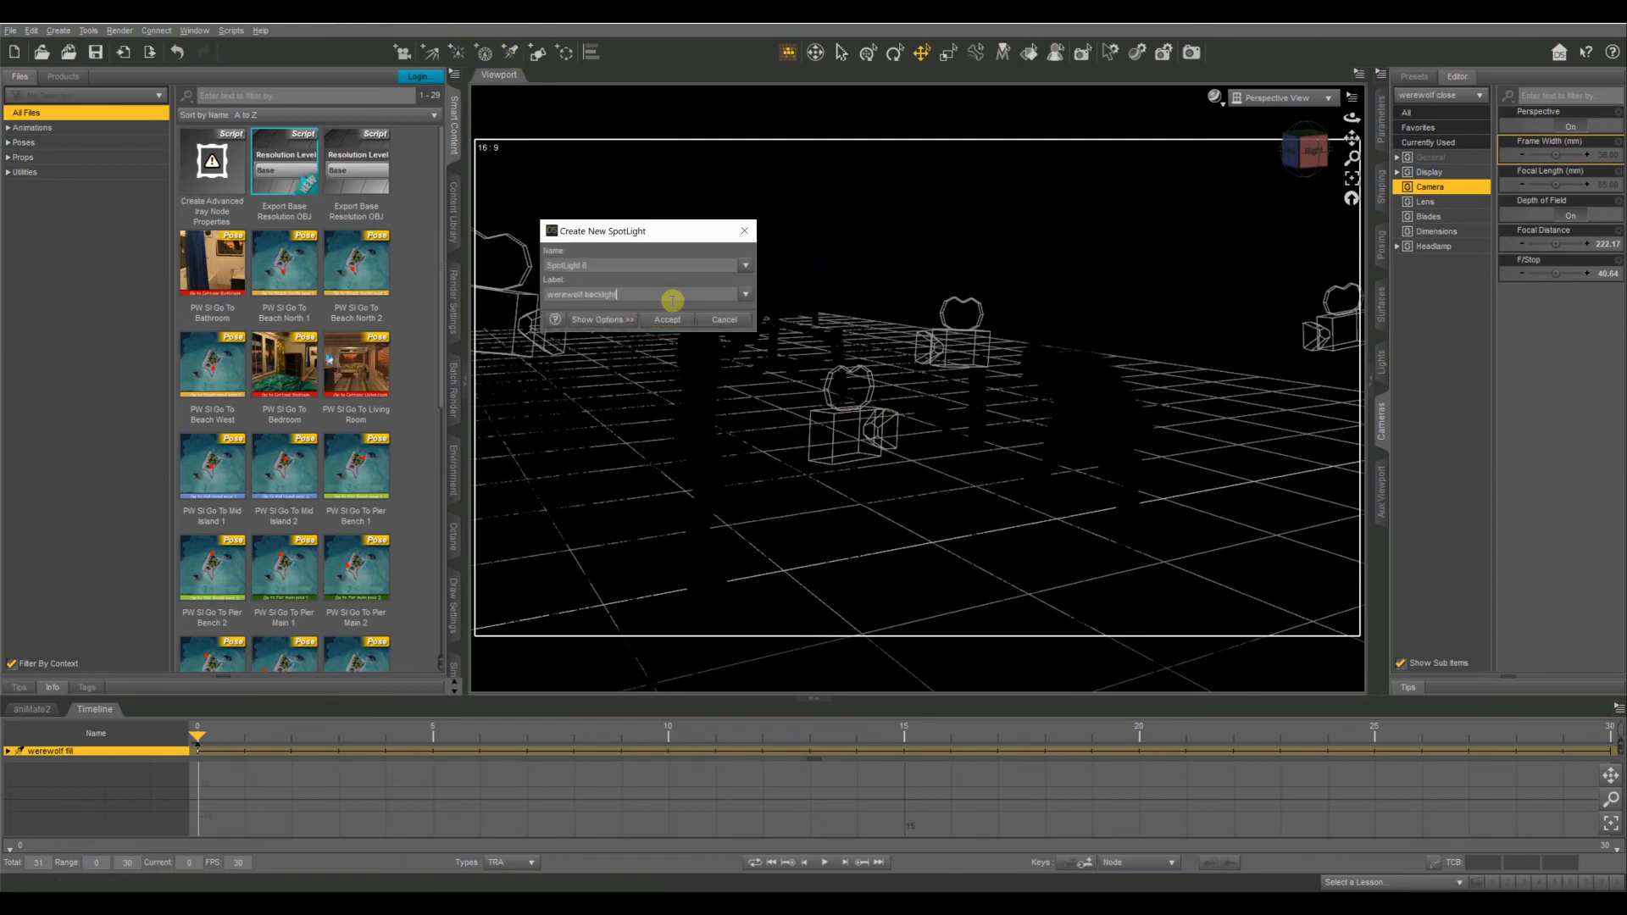
left_click(667, 319)
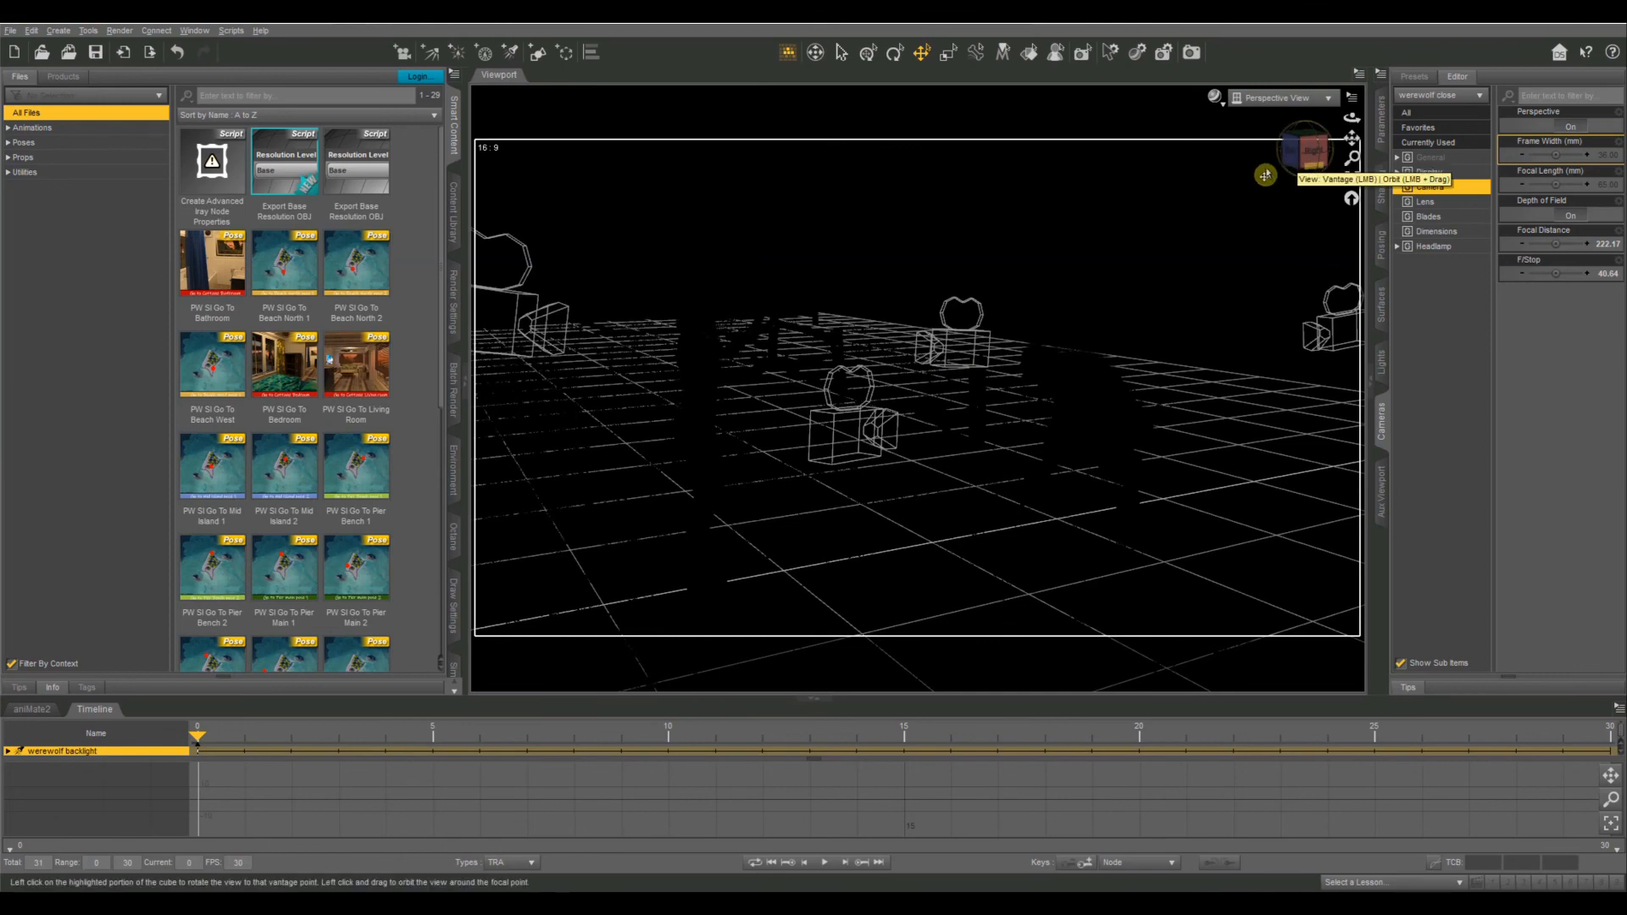
Step: Look through the bridget key light and position it in front of the woman, slightly above her and aimed at her full figure
left_click_drag(1315, 153, 1306, 151)
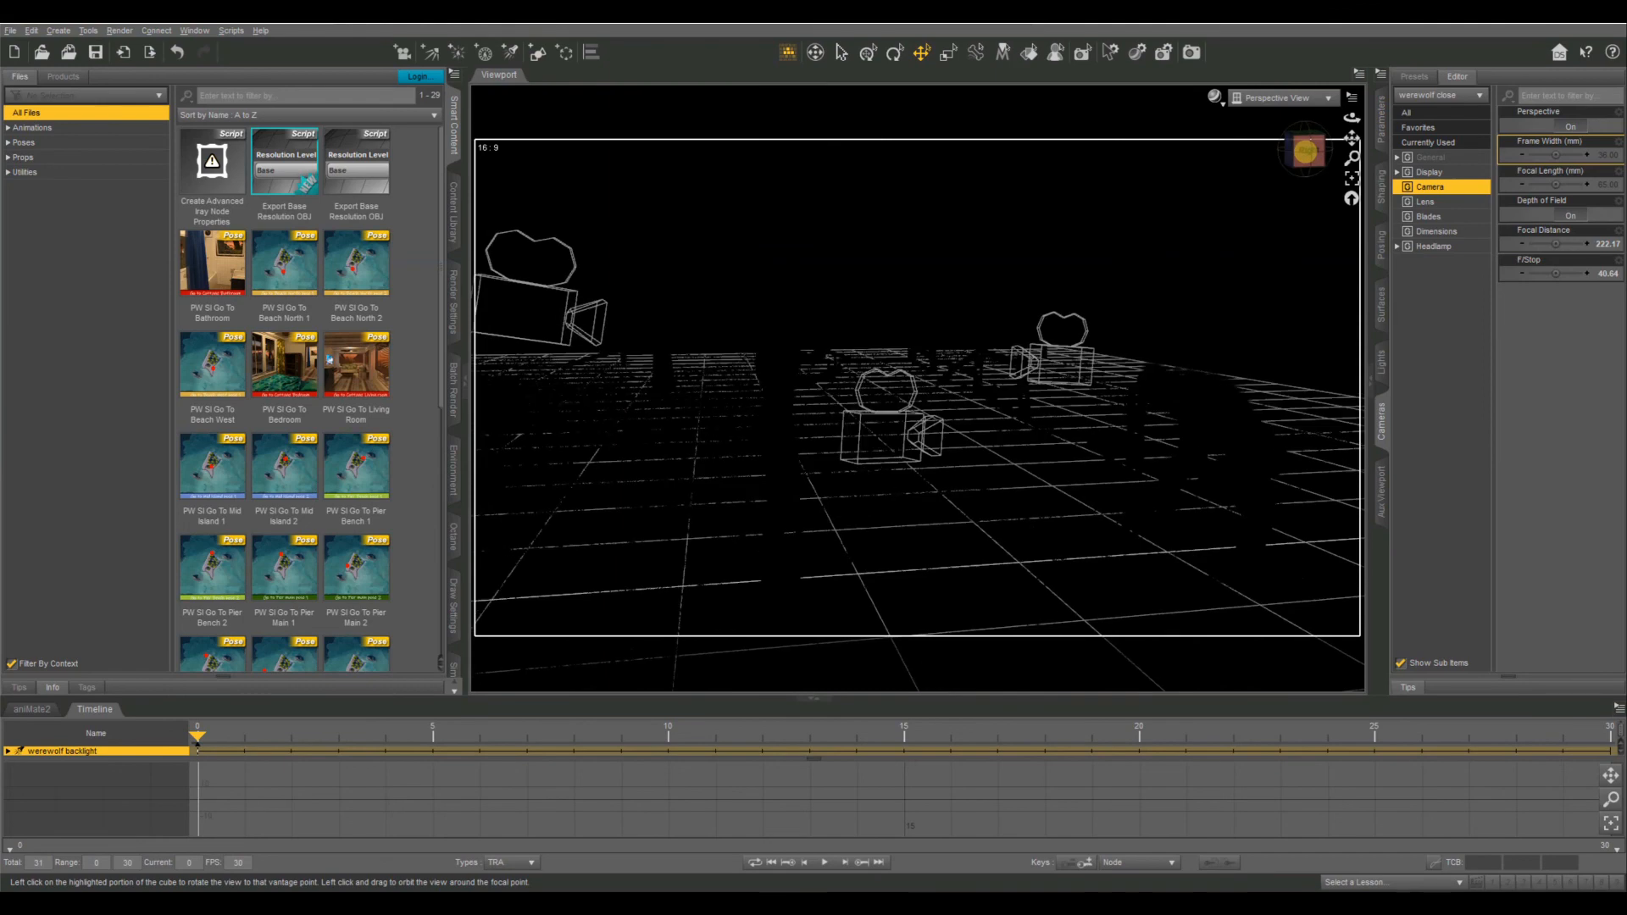
left_click(1271, 98)
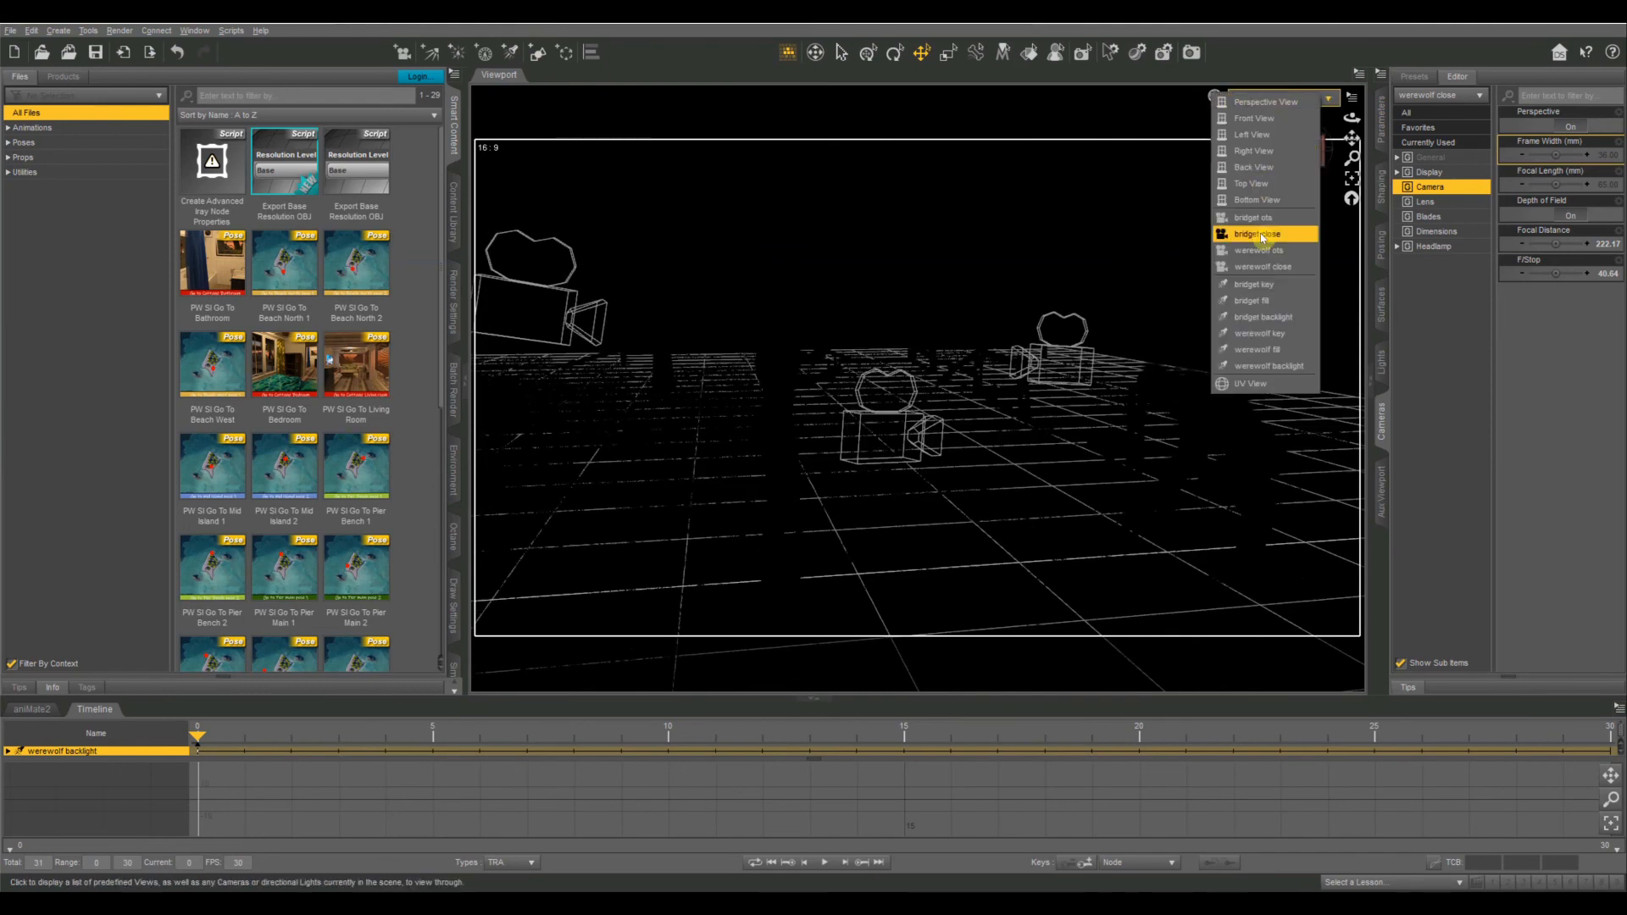
left_click(1257, 285)
left_click_drag(1350, 141, 1306, 149)
left_click(1305, 149)
mouse_move(1352, 159)
left_mouse_down()
mouse_move(1355, 190)
mouse_move(1351, 136)
left_mouse_up()
left_click(1349, 139)
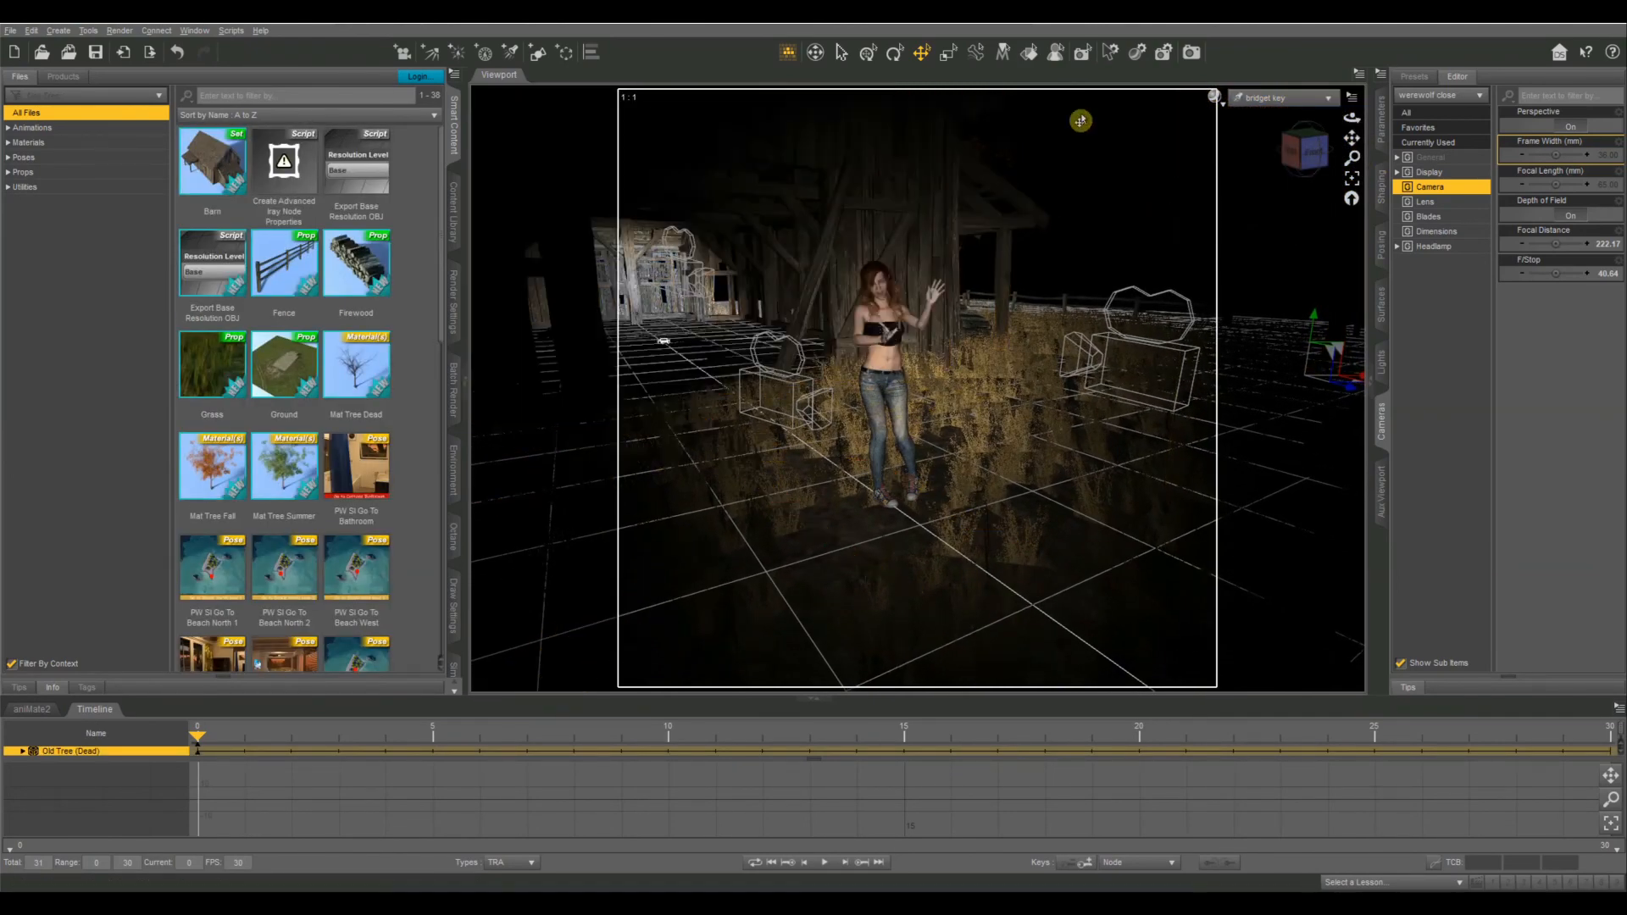
Step: Look through the bridget fill light and place it at the woman's side, framing her full figure beside the barn
left_click(1267, 98)
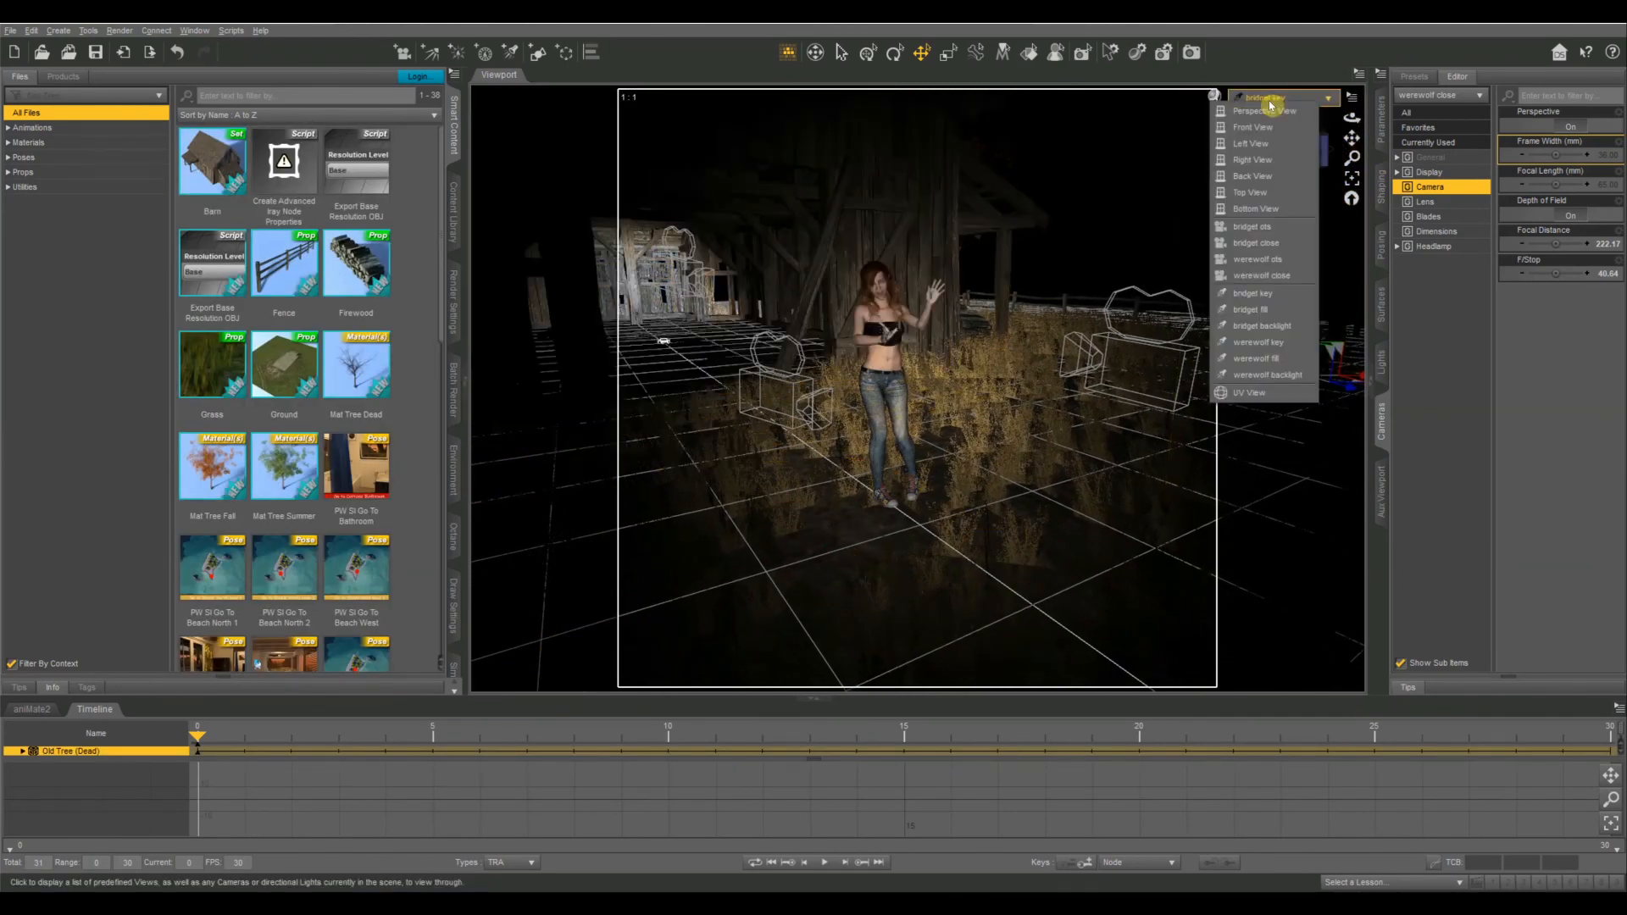
left_click(1287, 310)
scroll(1284, 318, "down", 10)
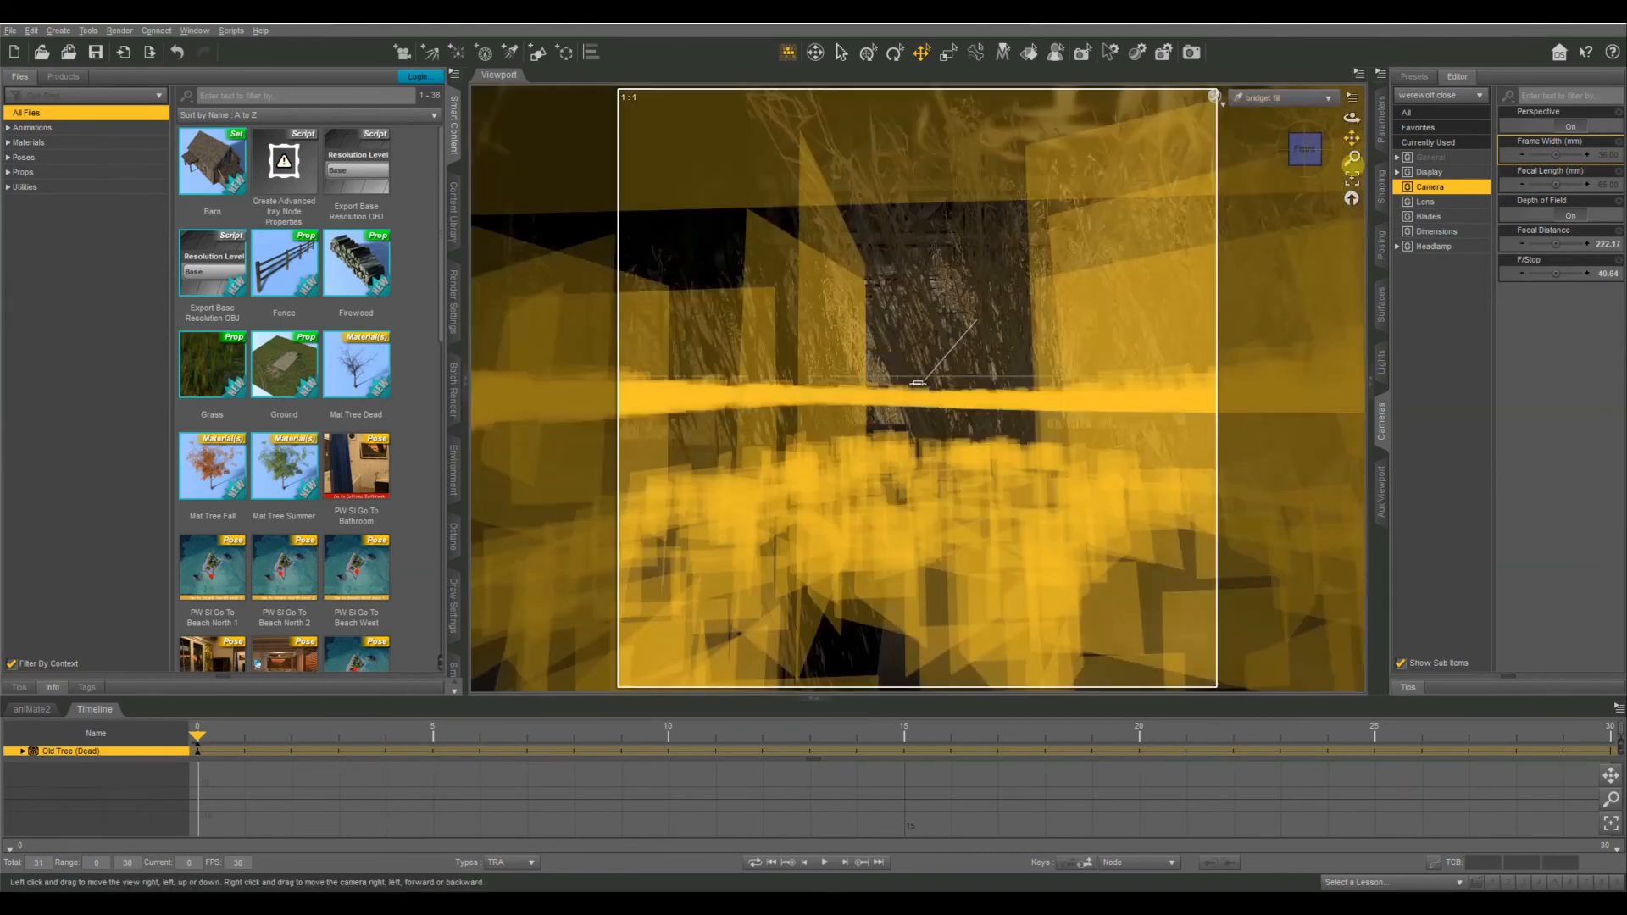
mouse_move(1352, 158)
left_mouse_down()
mouse_move(1285, 193)
mouse_move(1276, 180)
mouse_move(1349, 138)
left_mouse_up()
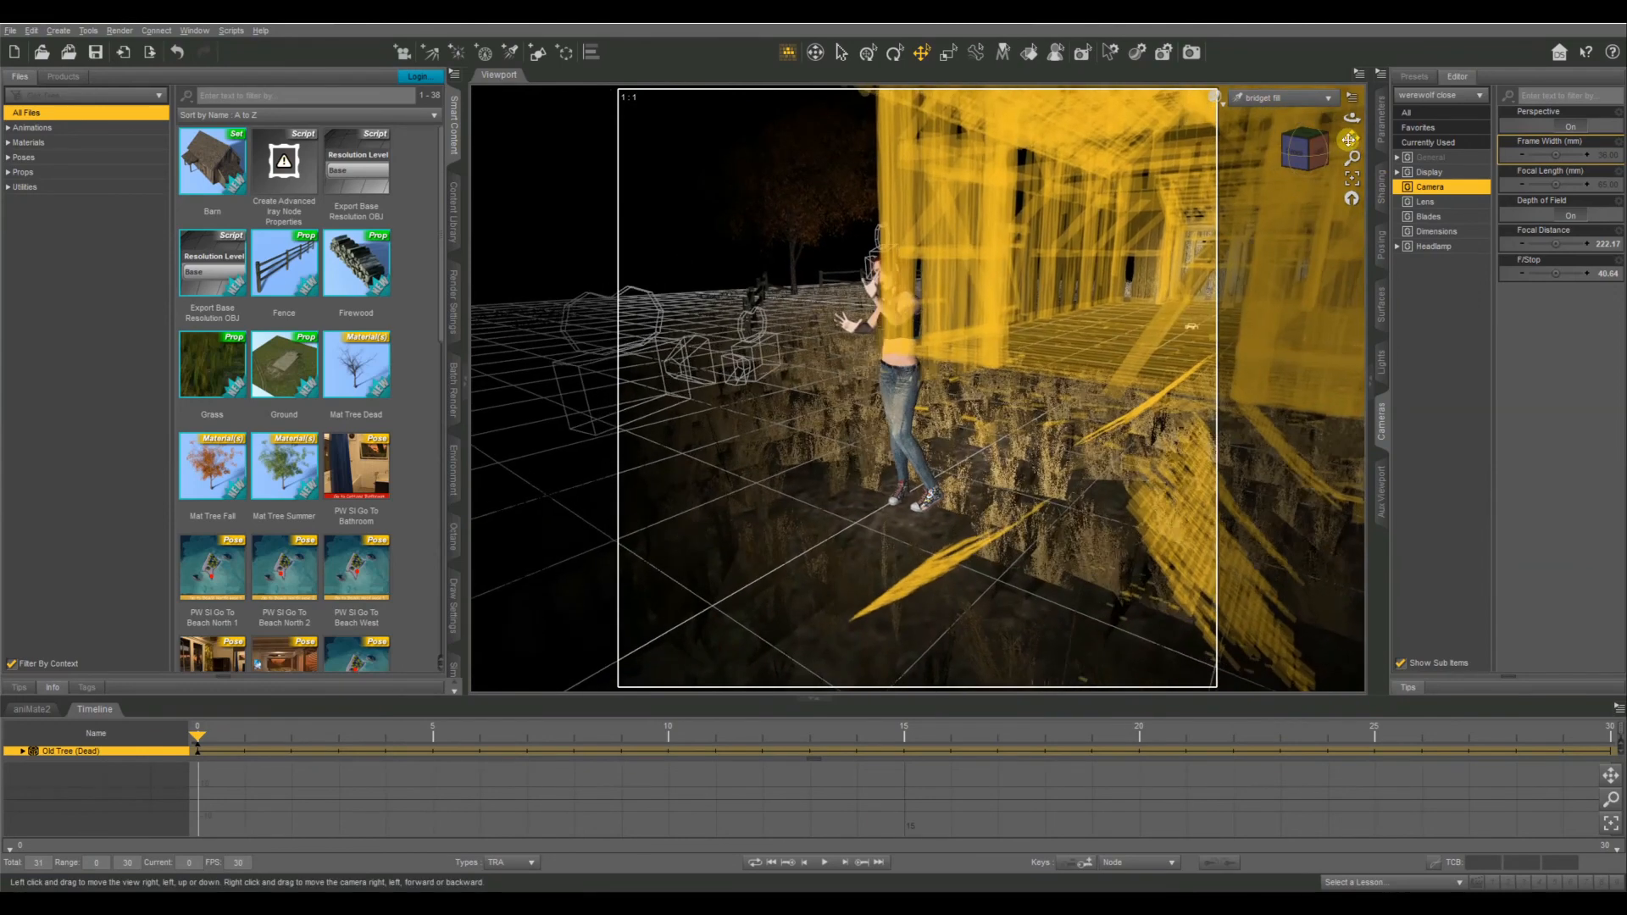
Step: Look through the bridget backlight and place it high behind the woman, angled down at her back toward the Lycan
left_click(1284, 97)
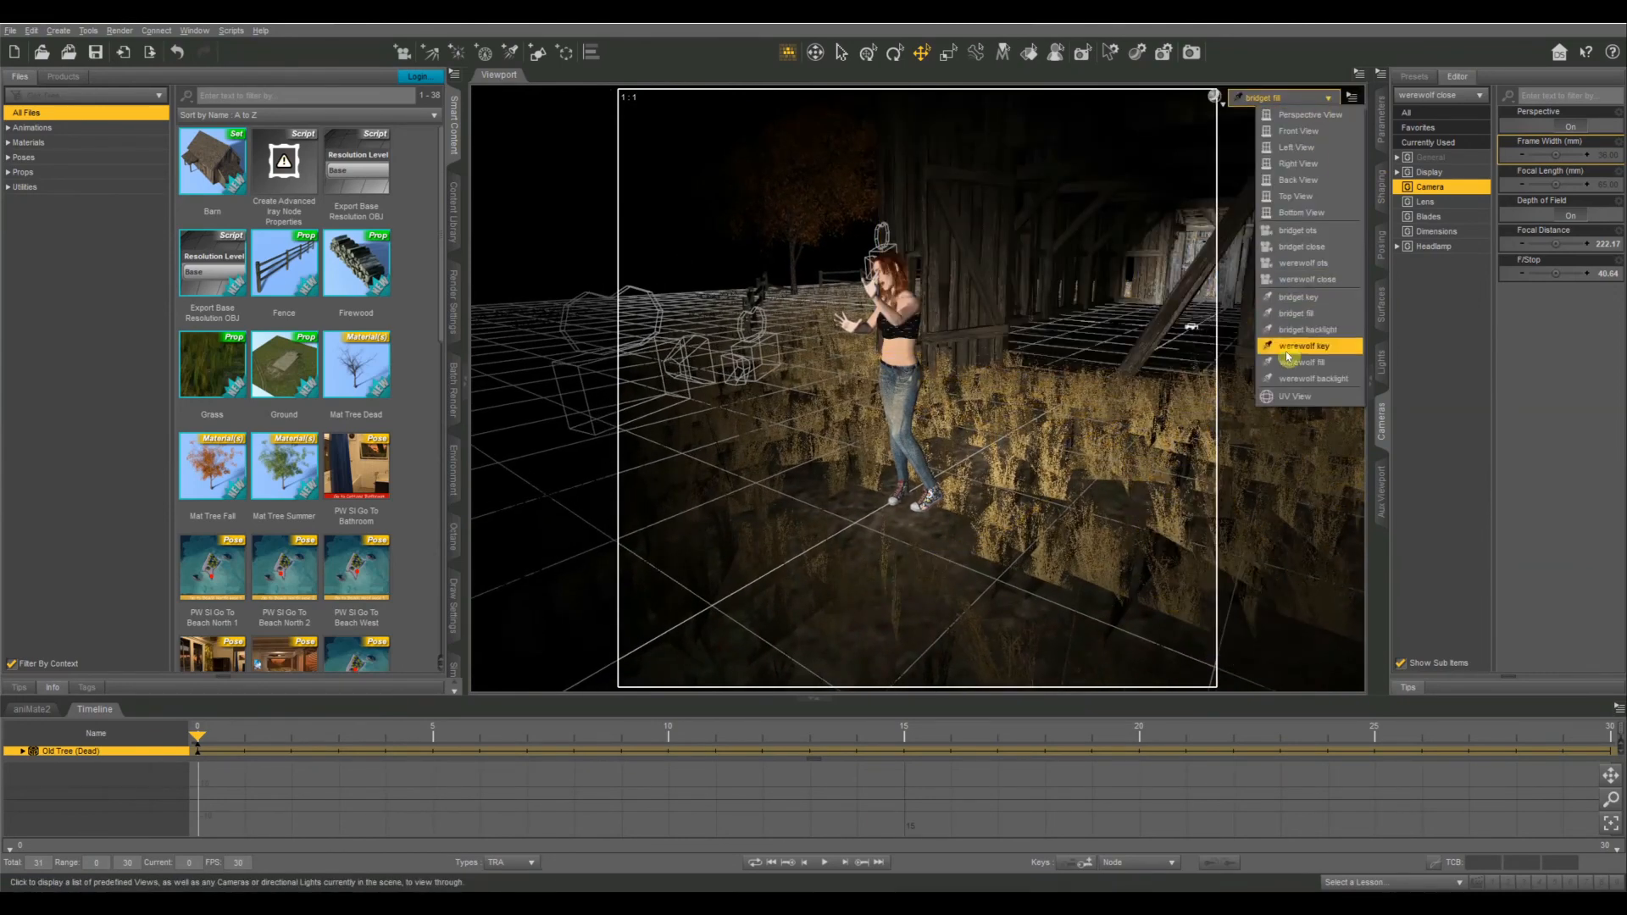
left_click(1301, 330)
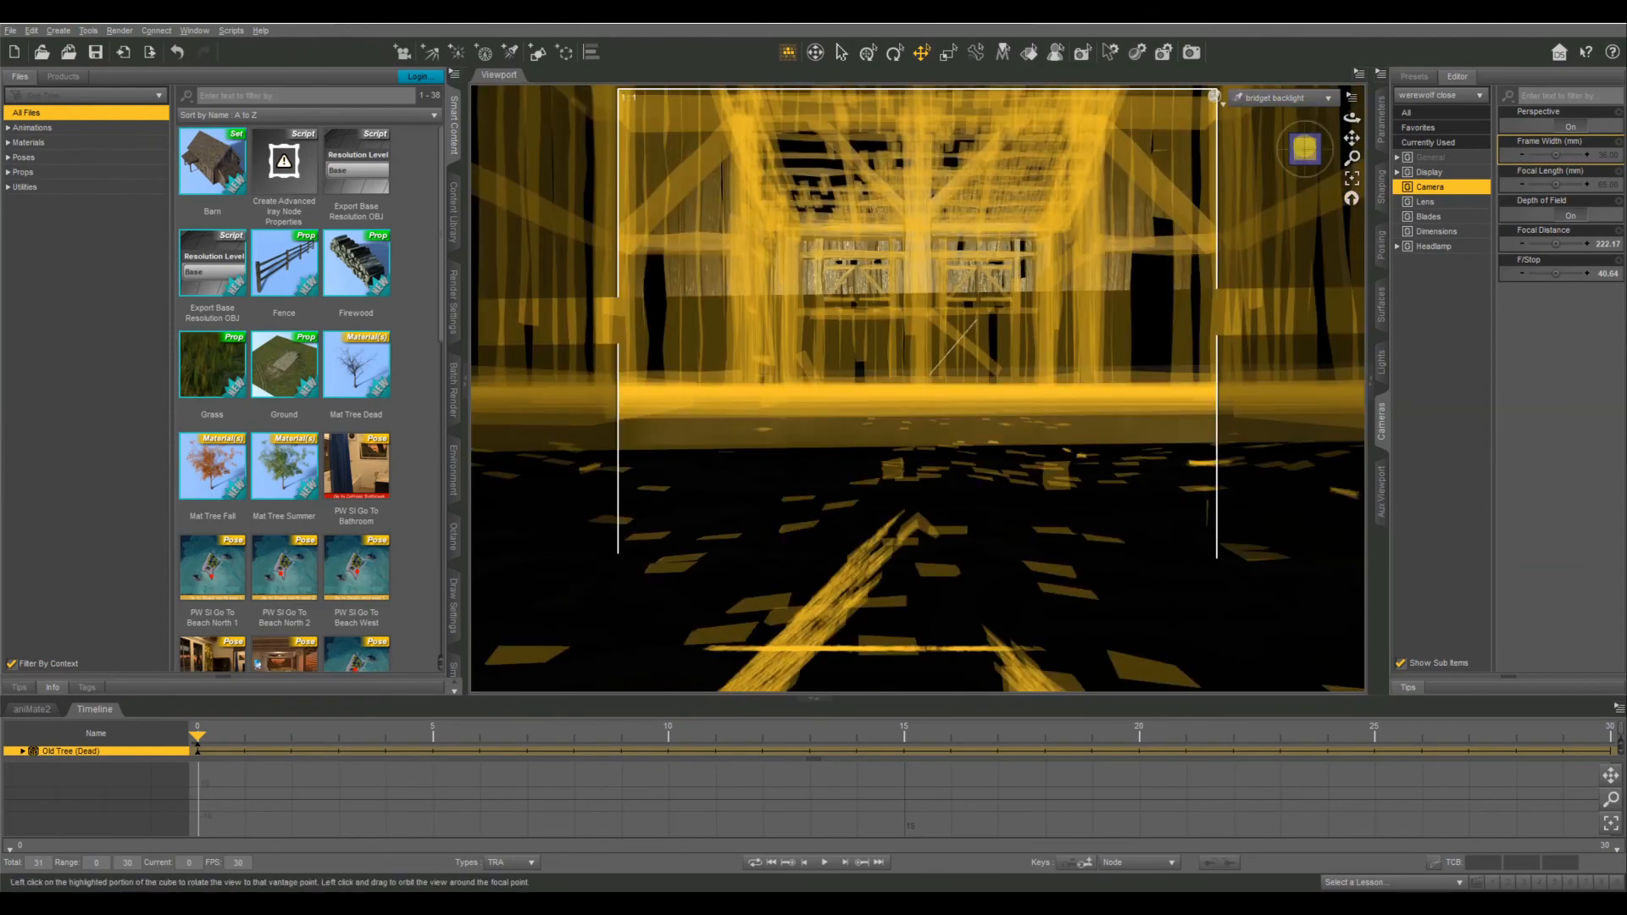
mouse_move(1354, 138)
left_mouse_down()
mouse_move(1322, 305)
mouse_move(1310, 149)
mouse_move(1353, 137)
mouse_move(1296, 150)
mouse_move(1354, 139)
left_mouse_up()
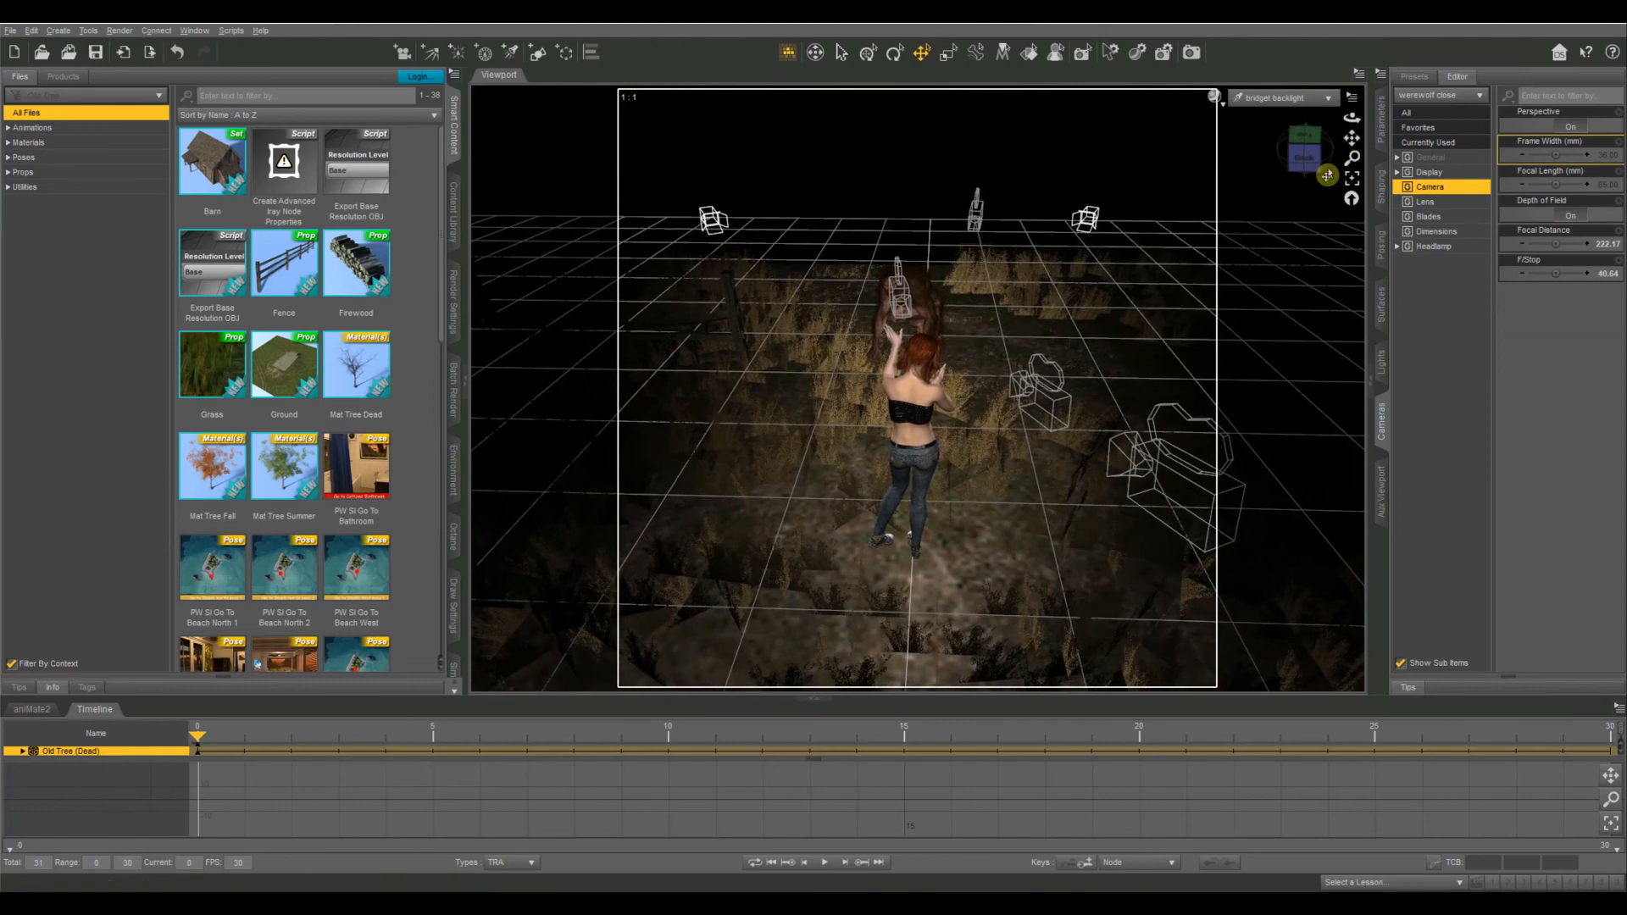
left_click_drag(1305, 151, 1310, 174)
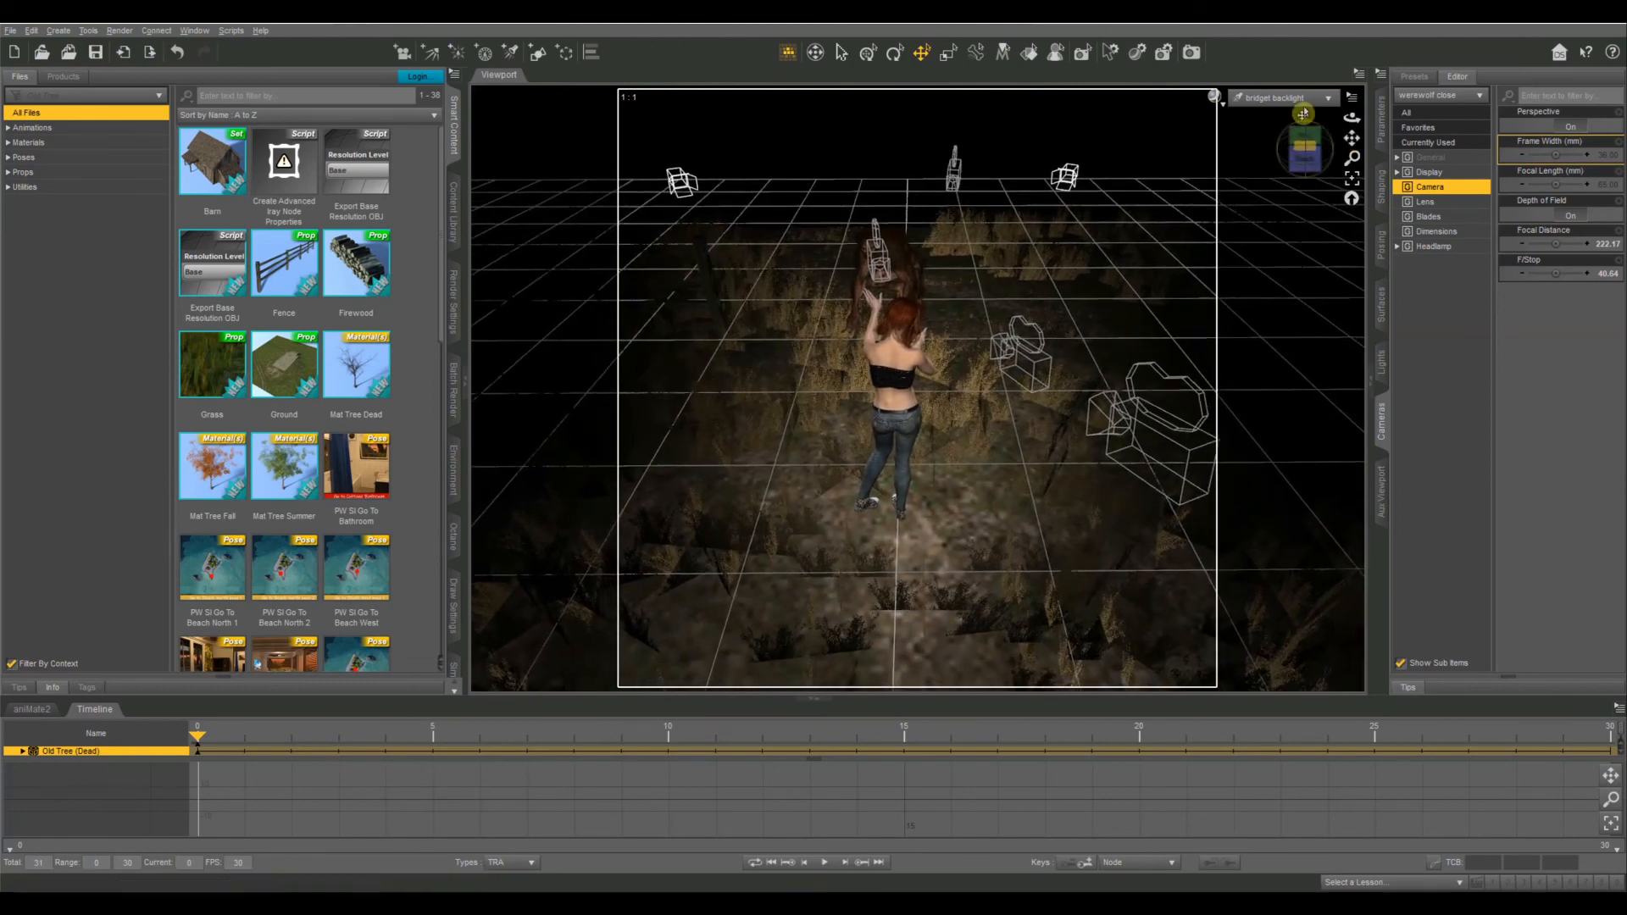
Step: Look through the werewolf key light and position it in front of the Lycan, aimed at its face and body
left_click(1304, 102)
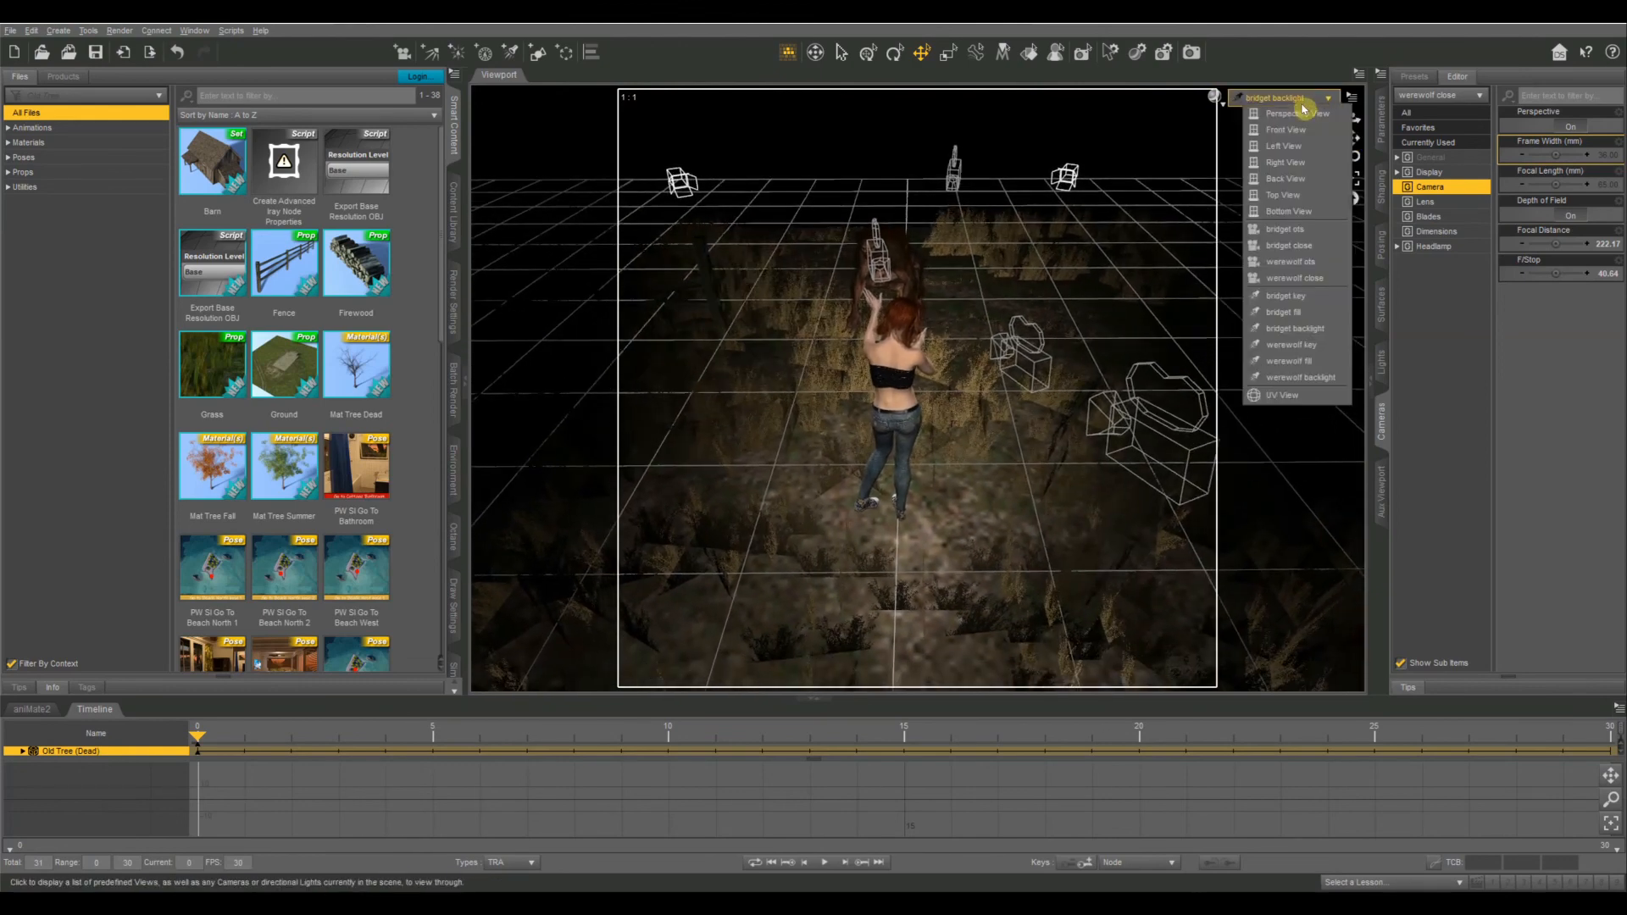
left_click(1291, 347)
left_click_drag(1352, 137, 1333, 196)
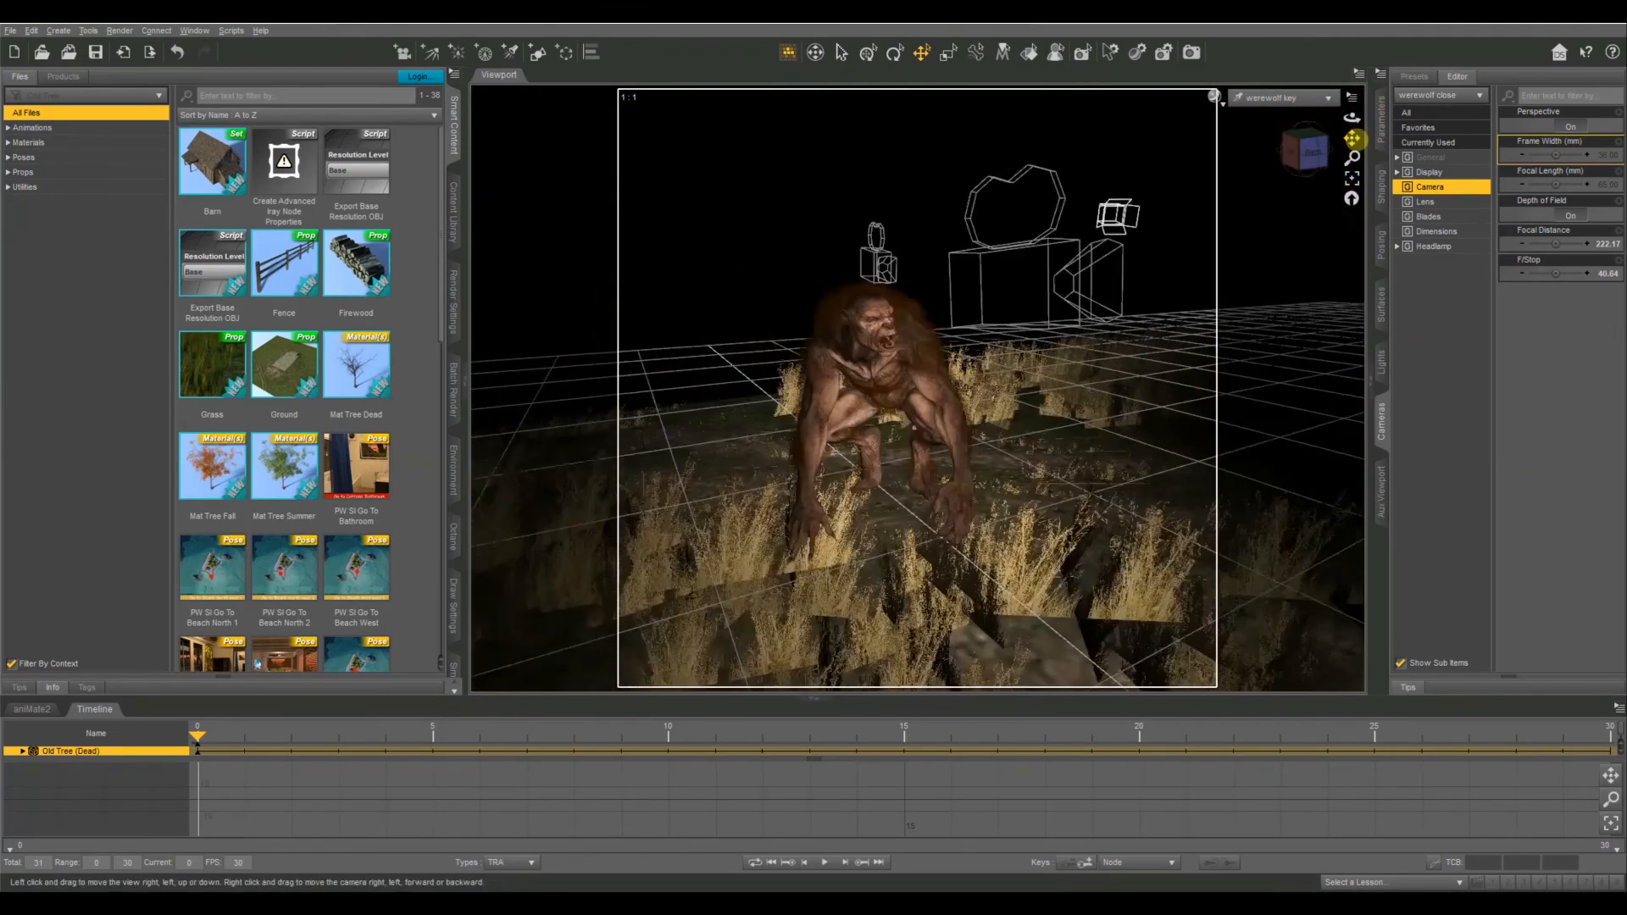
Step: Look through the werewolf fill light and place it to the Lycan's side, framing its whole crouching body
left_click(1284, 97)
left_click(1271, 319)
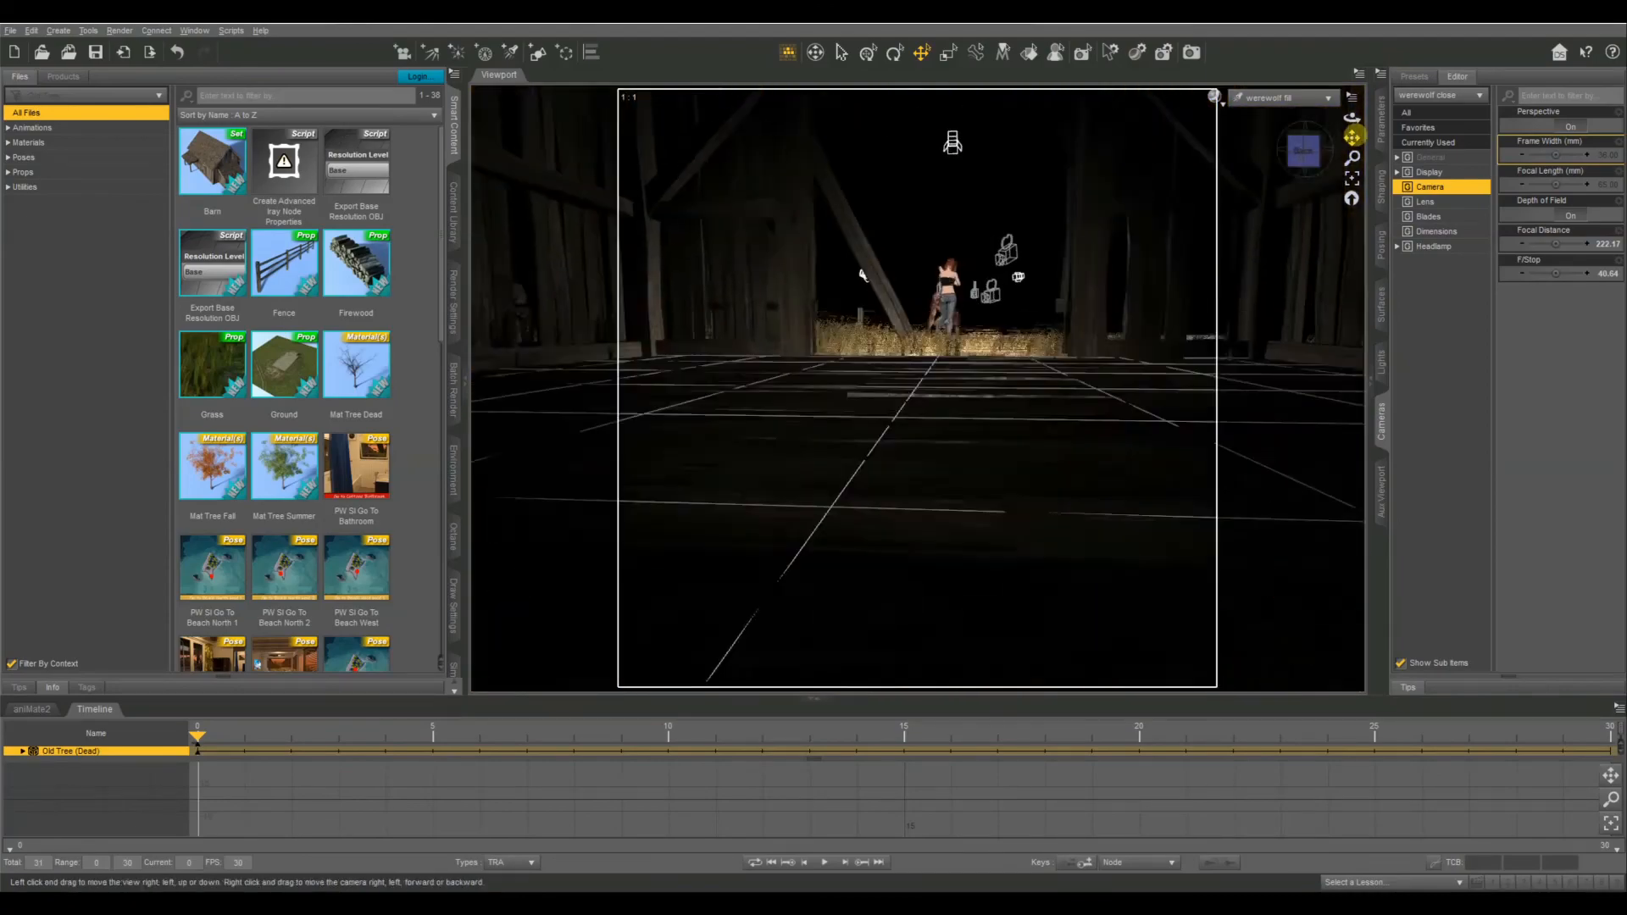
left_click(1284, 97)
left_click(1276, 350)
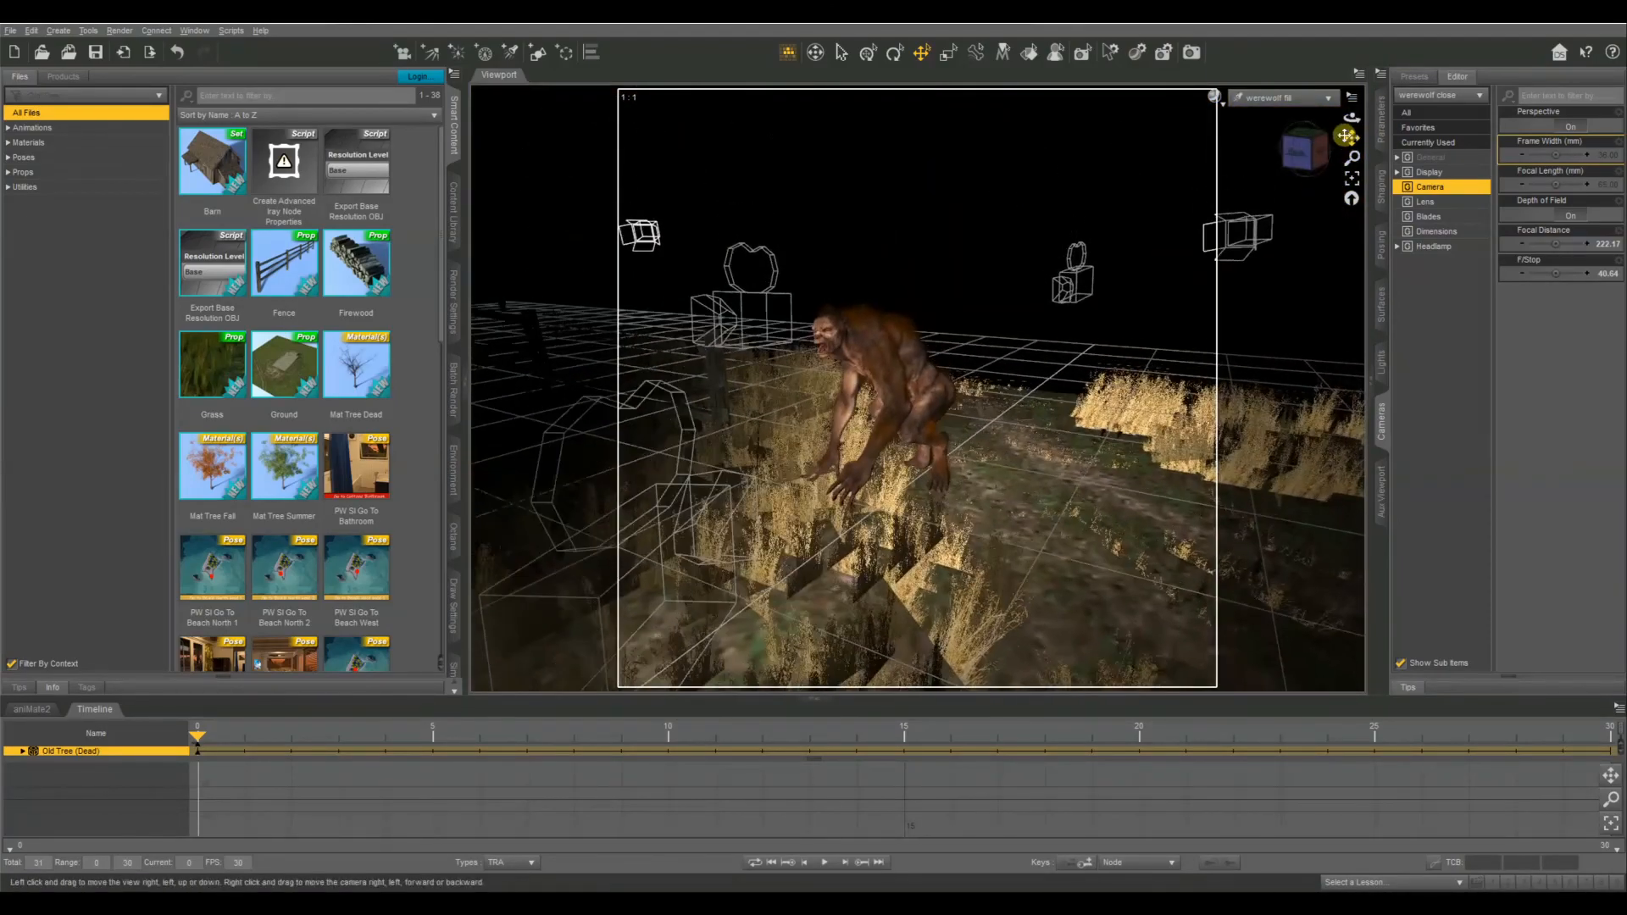
Step: Look through the werewolf backlight and place it high behind the Lycan, angled down at its back toward the woman
left_click(1284, 97)
left_click(1279, 320)
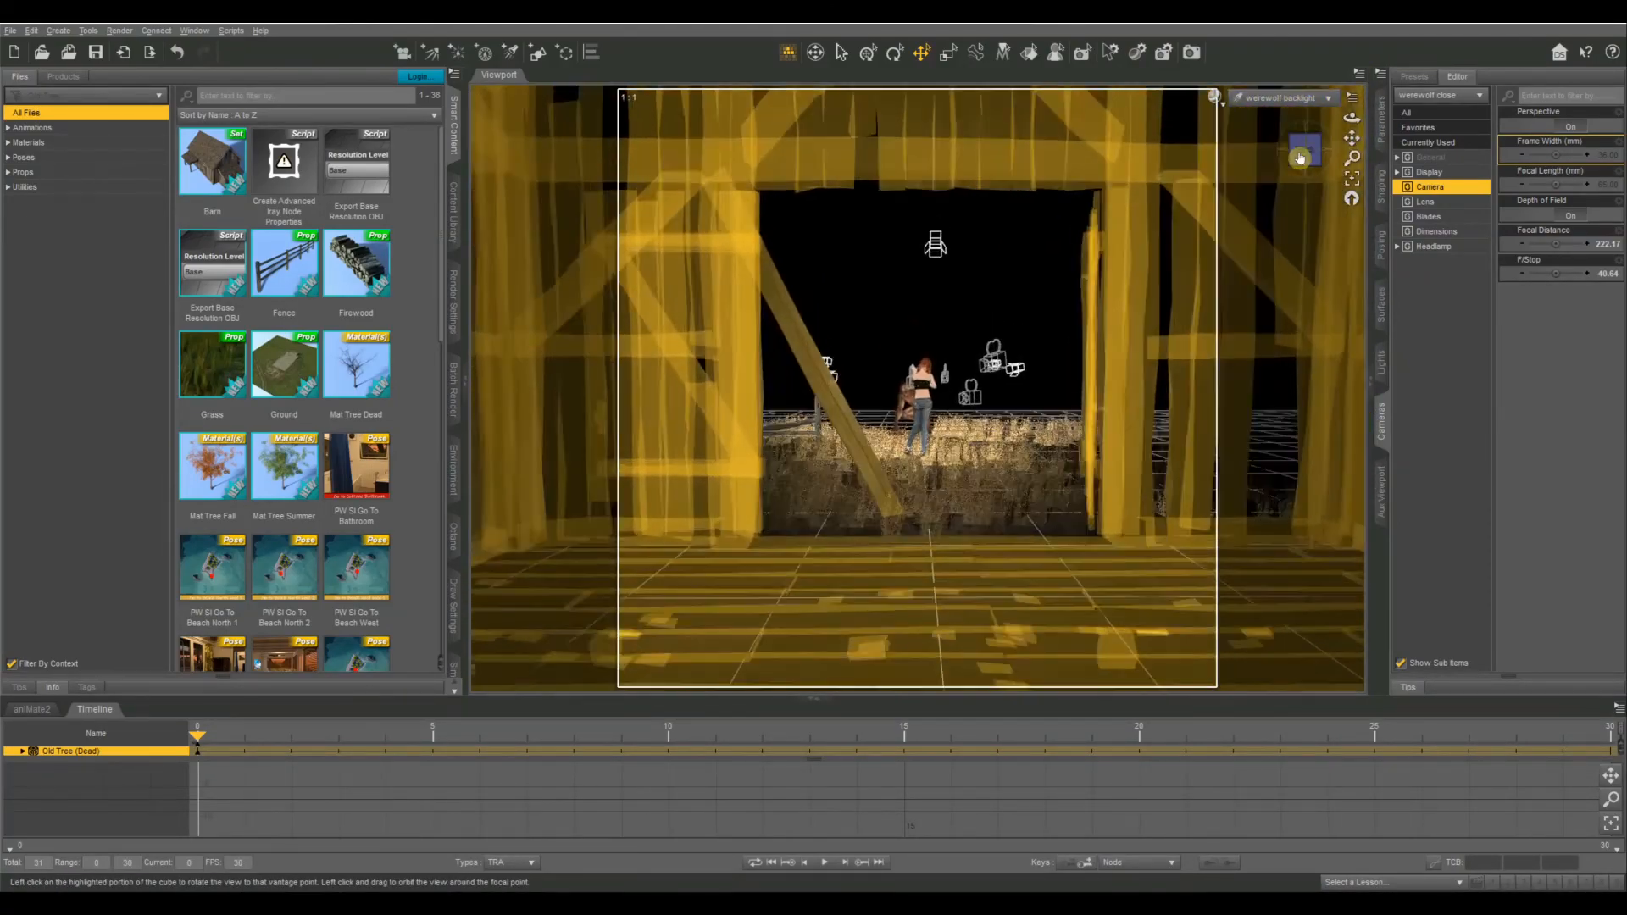
left_click(1300, 158)
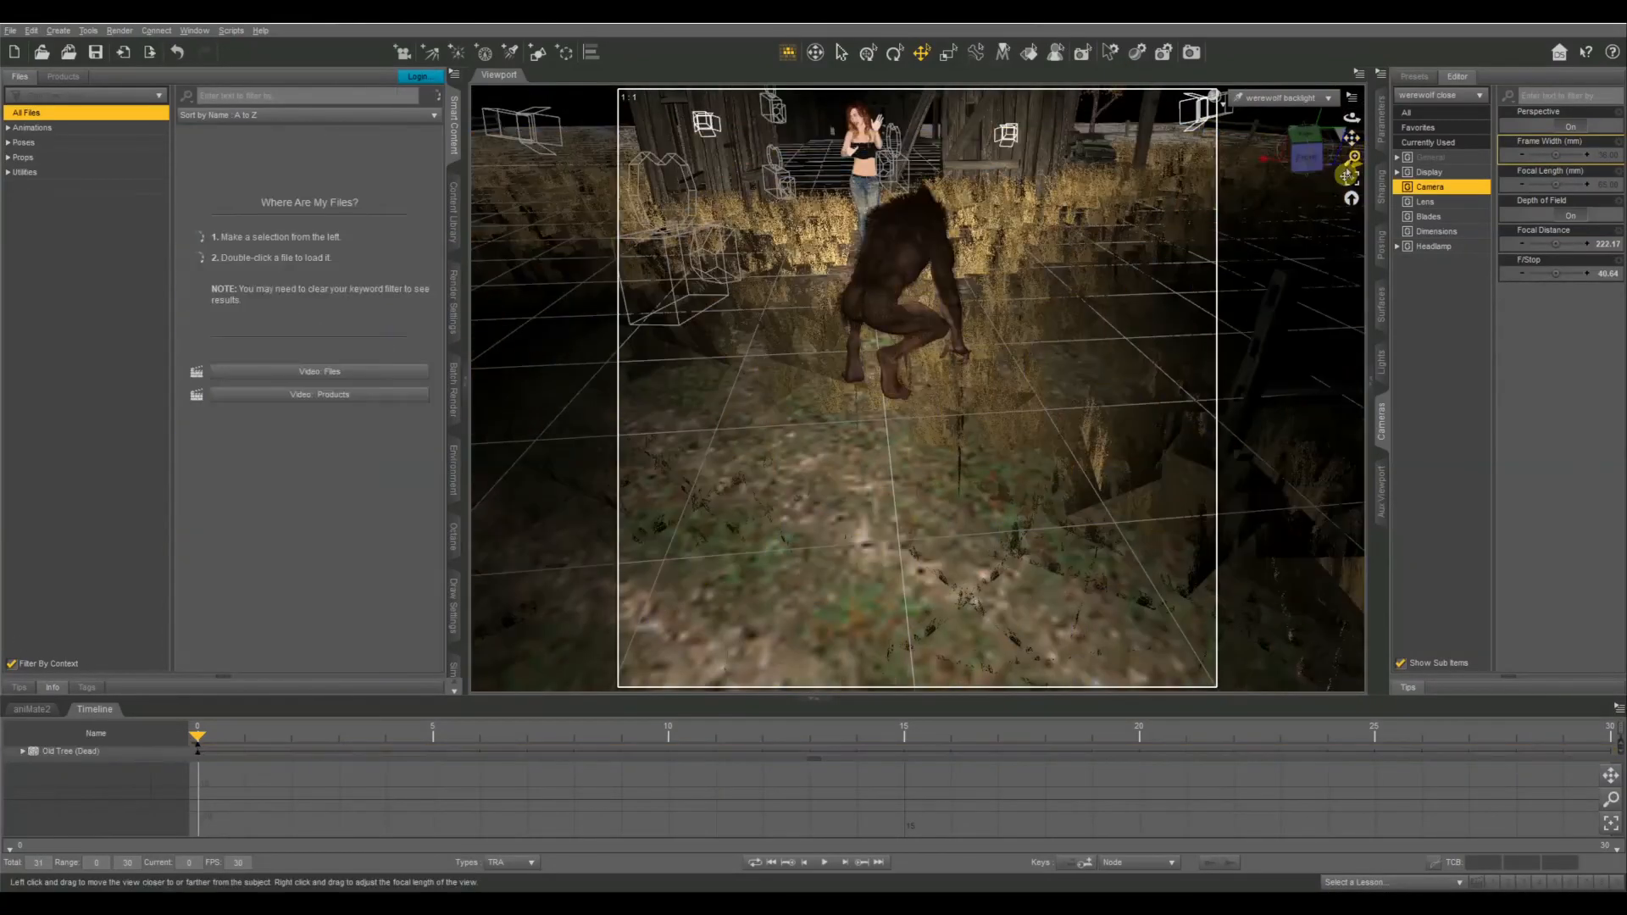
left_click_drag(1352, 138, 1312, 136)
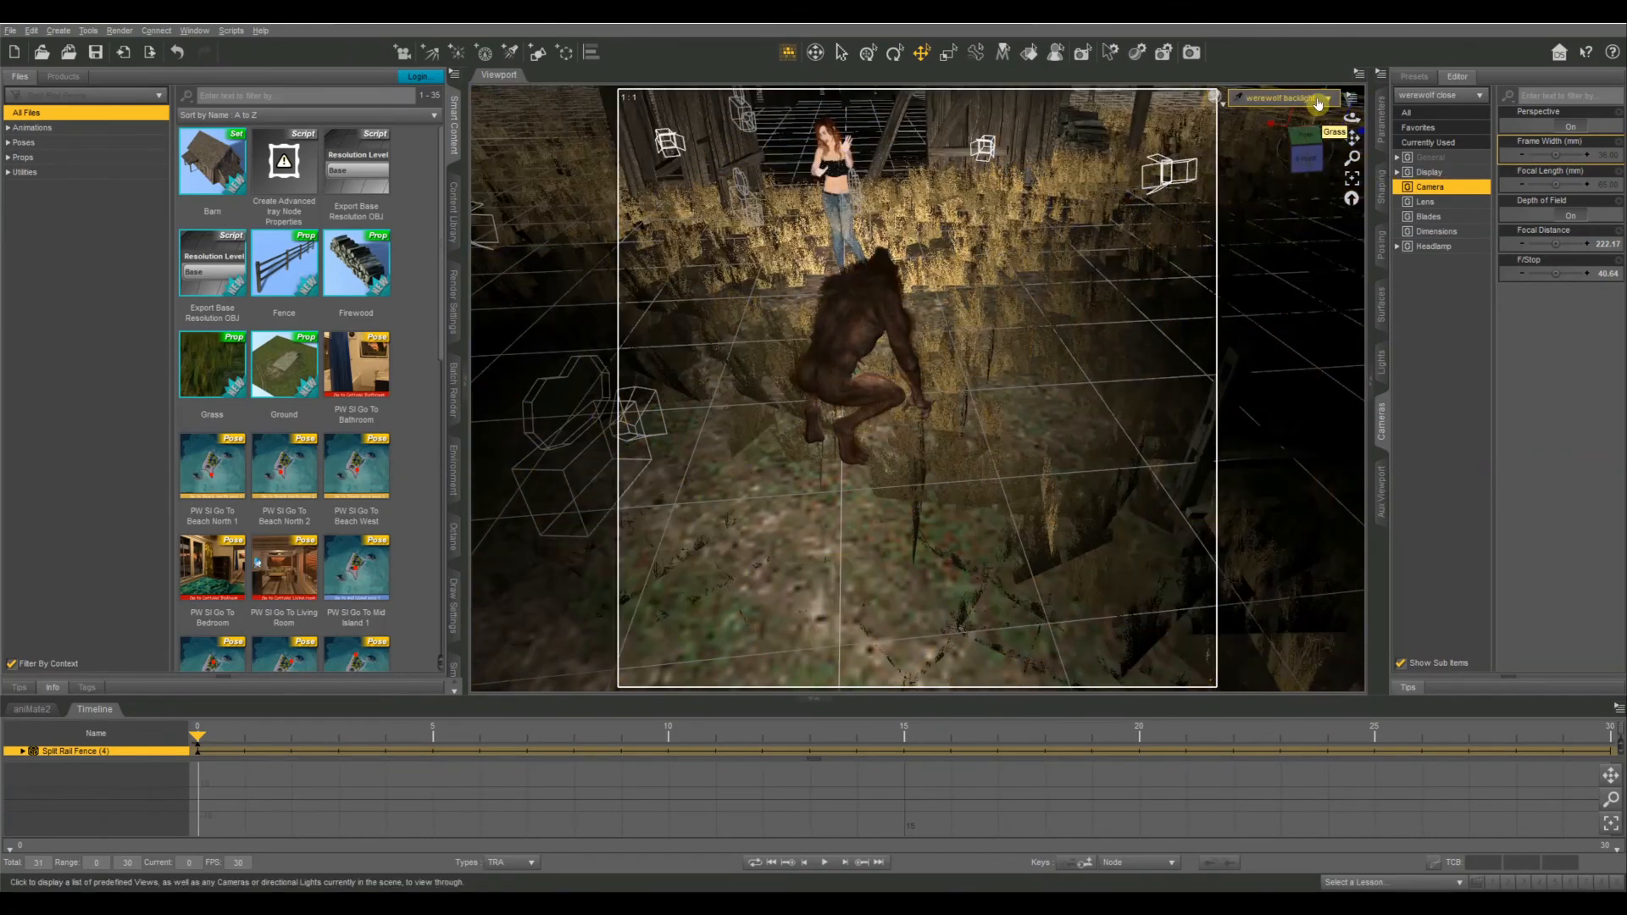
Step: Set the bridget key light's geometry to Disc
left_click(1380, 369)
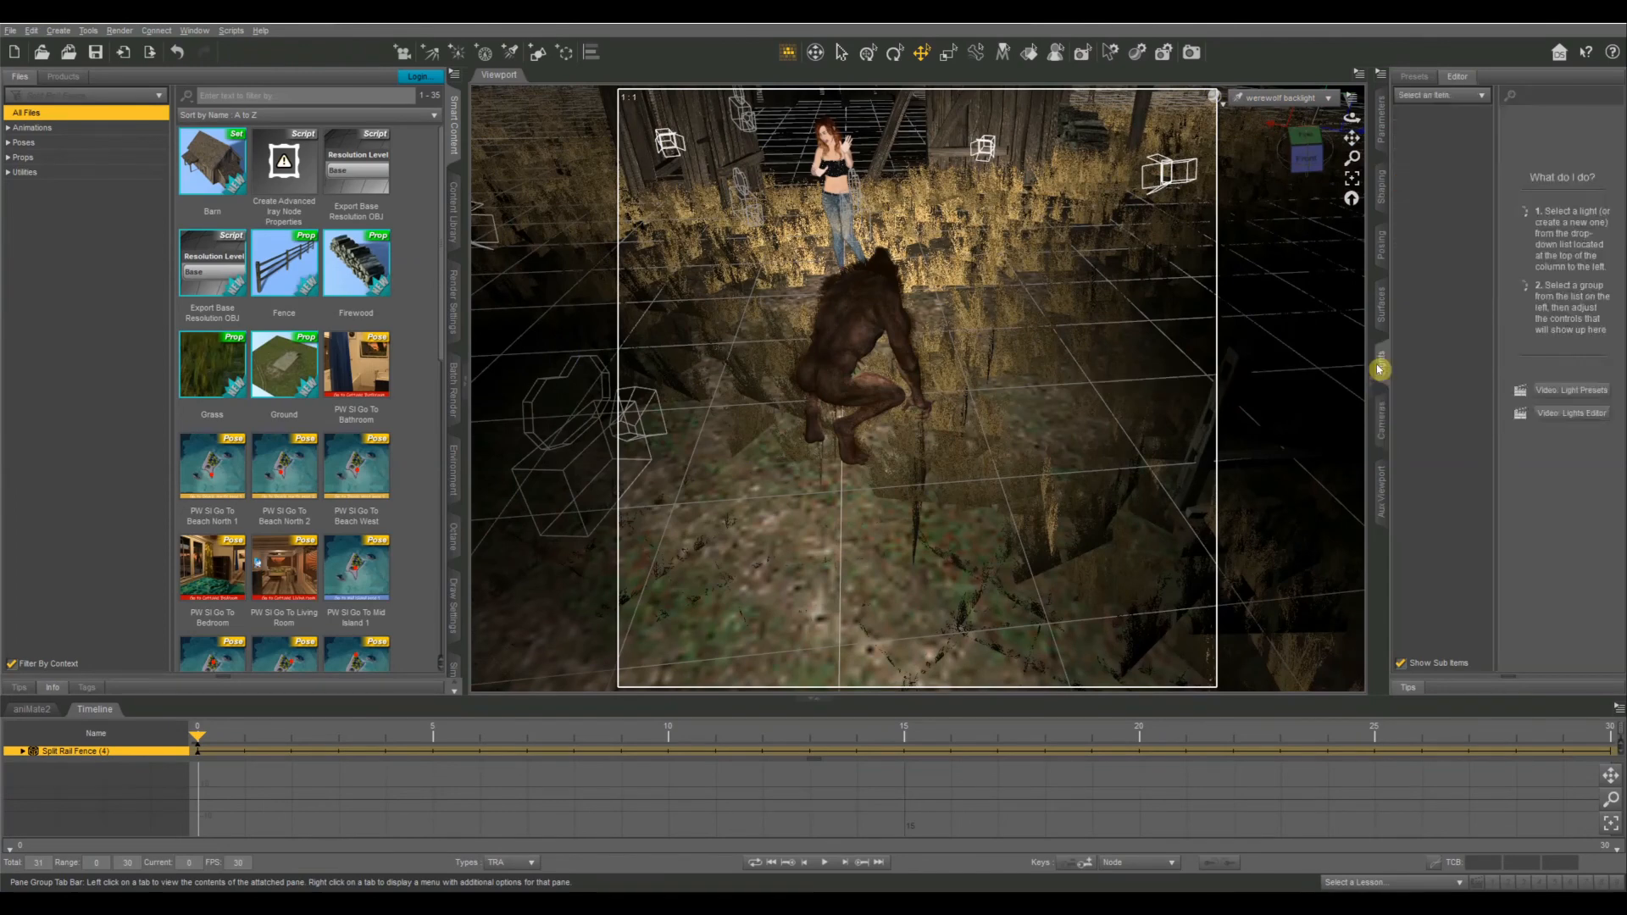
left_click(1470, 95)
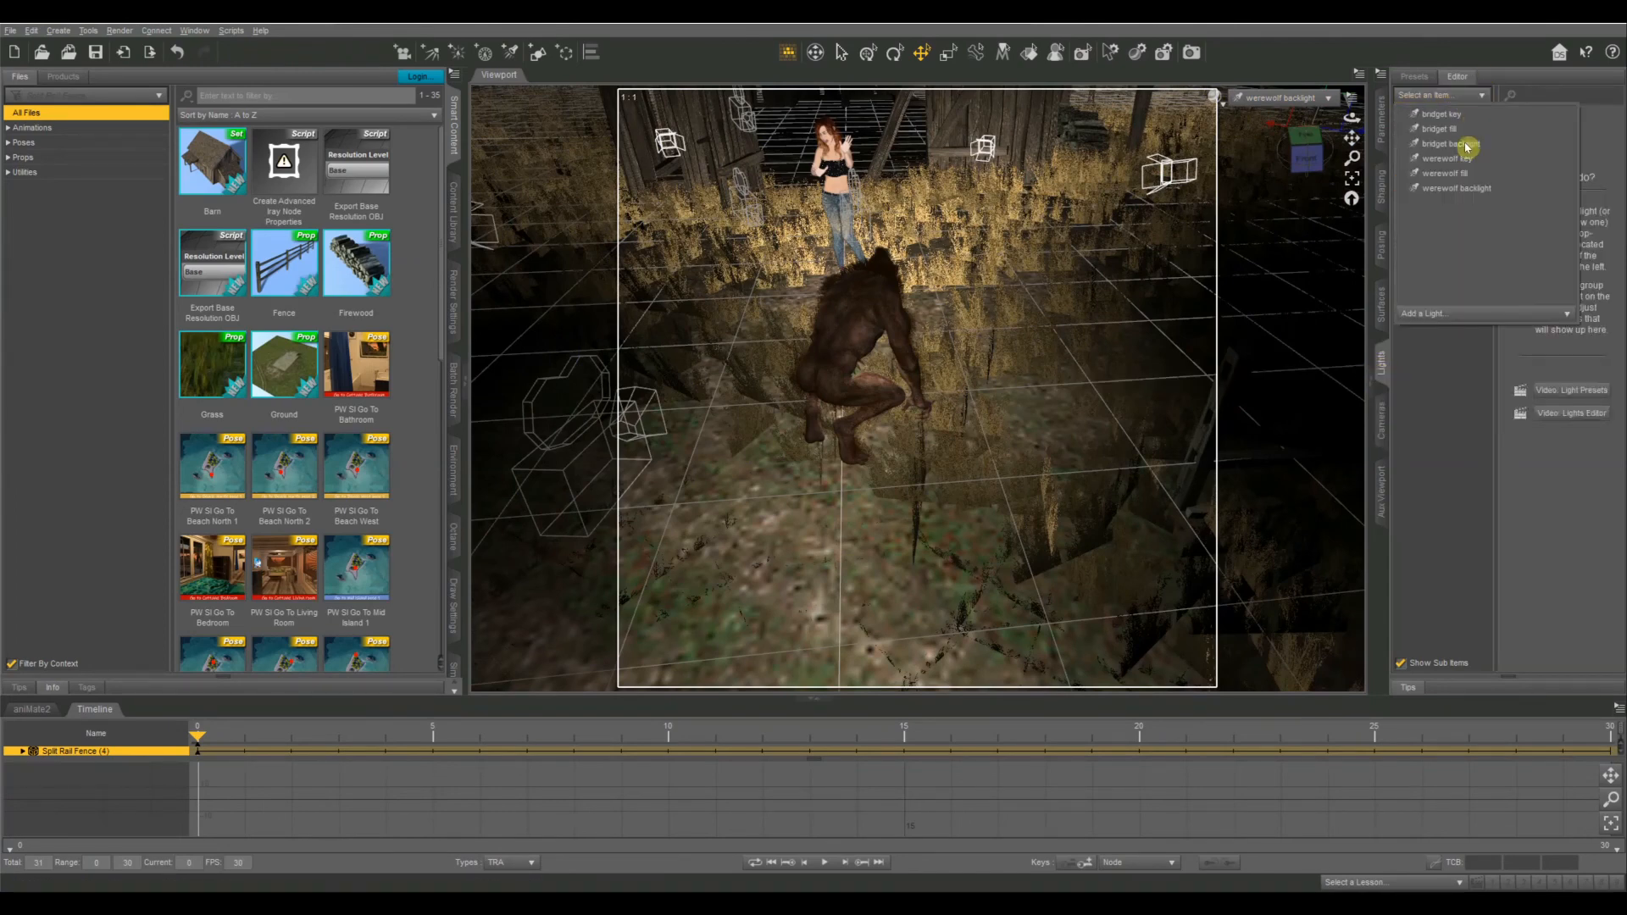
left_click(1452, 117)
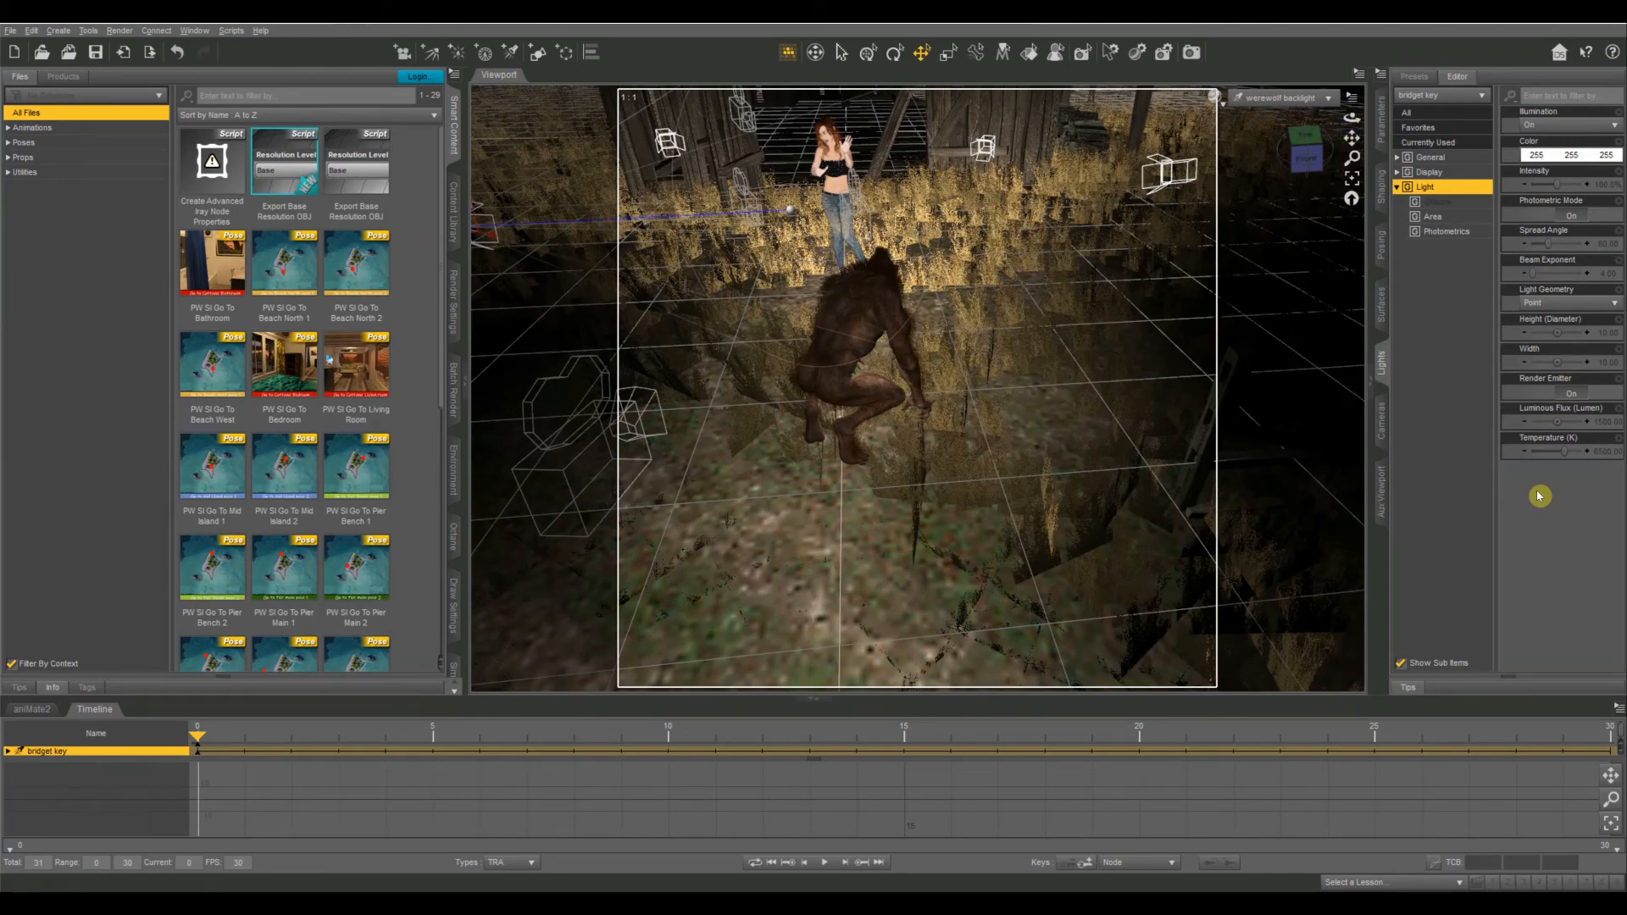
left_click(1567, 304)
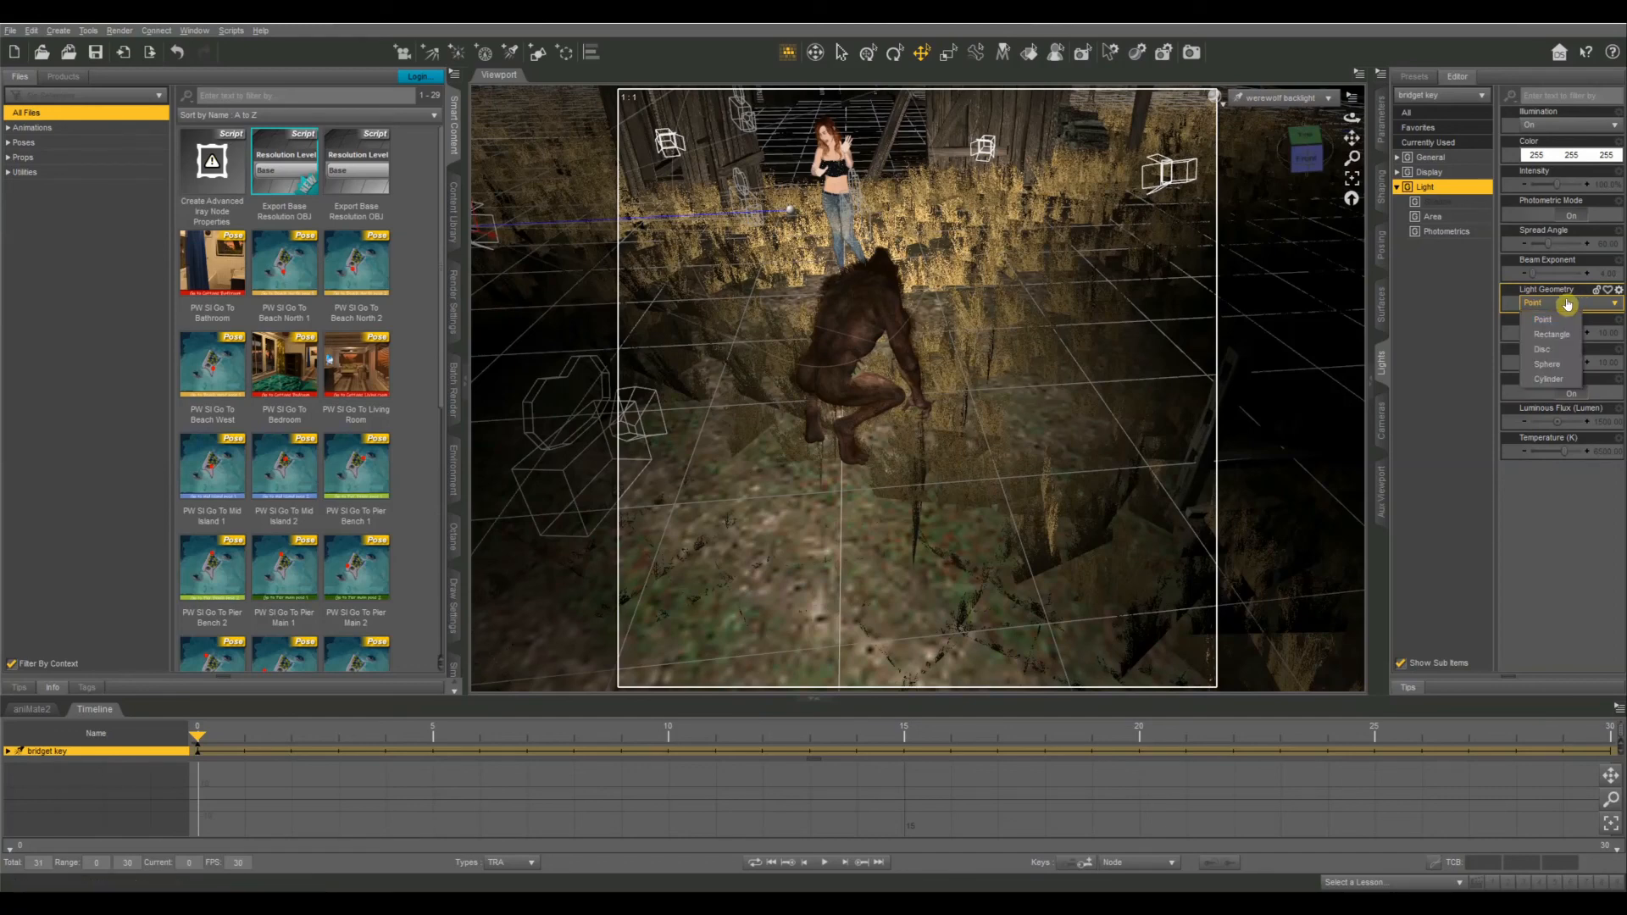
left_click(1563, 350)
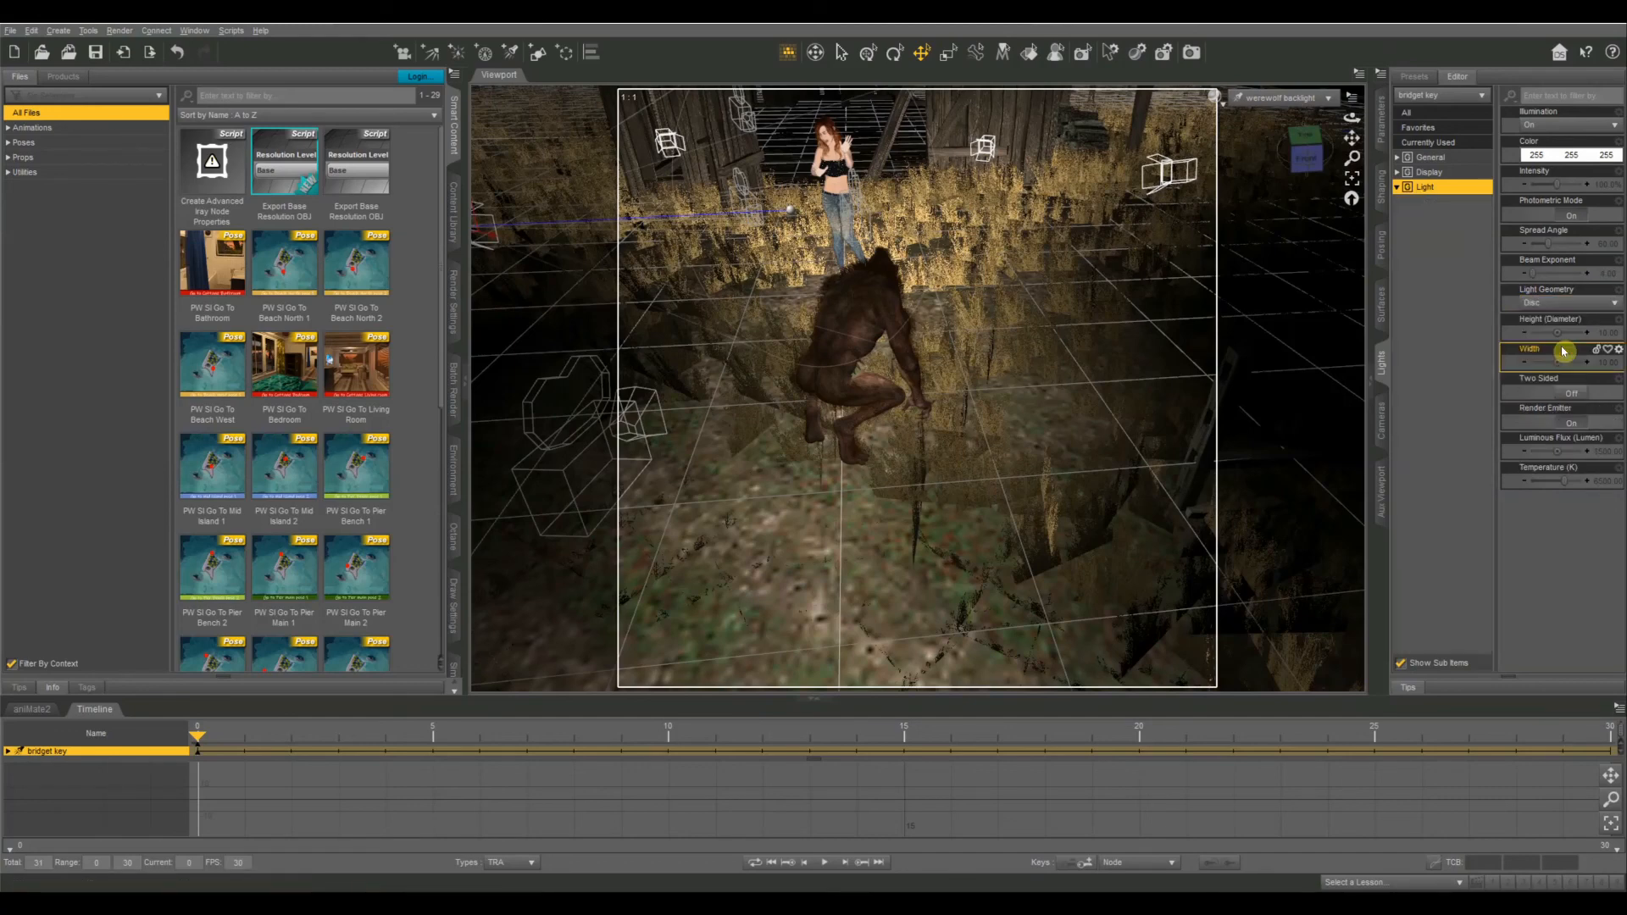
Step: Set the bridget key disc's height and width to 55 and turn its render emitter off
left_click(1607, 334)
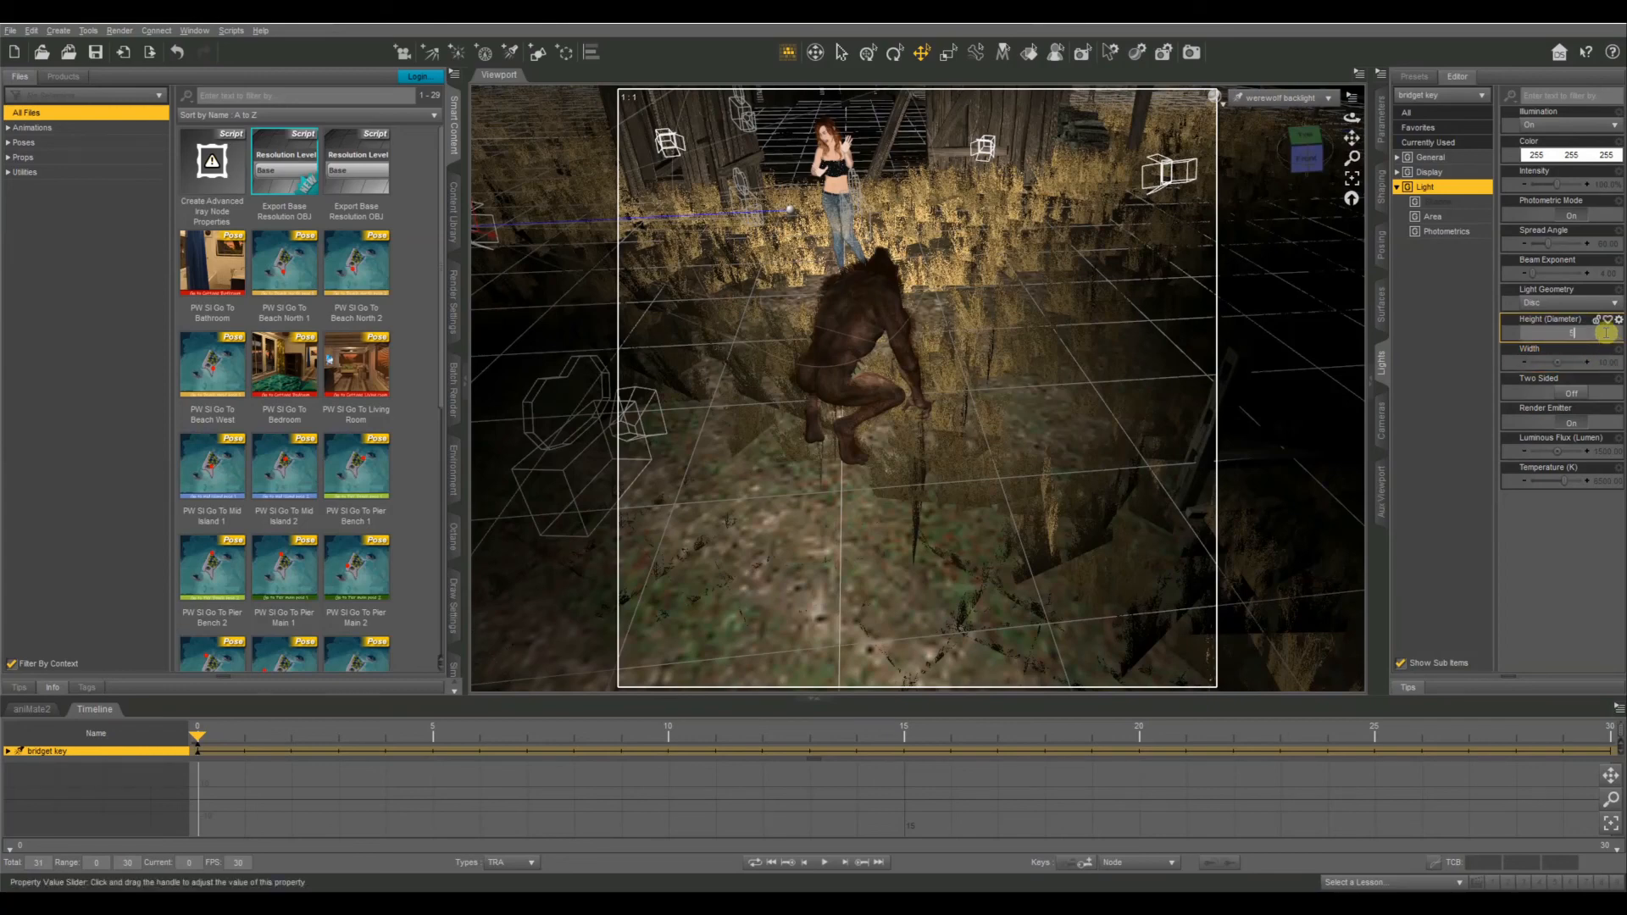
key("Return")
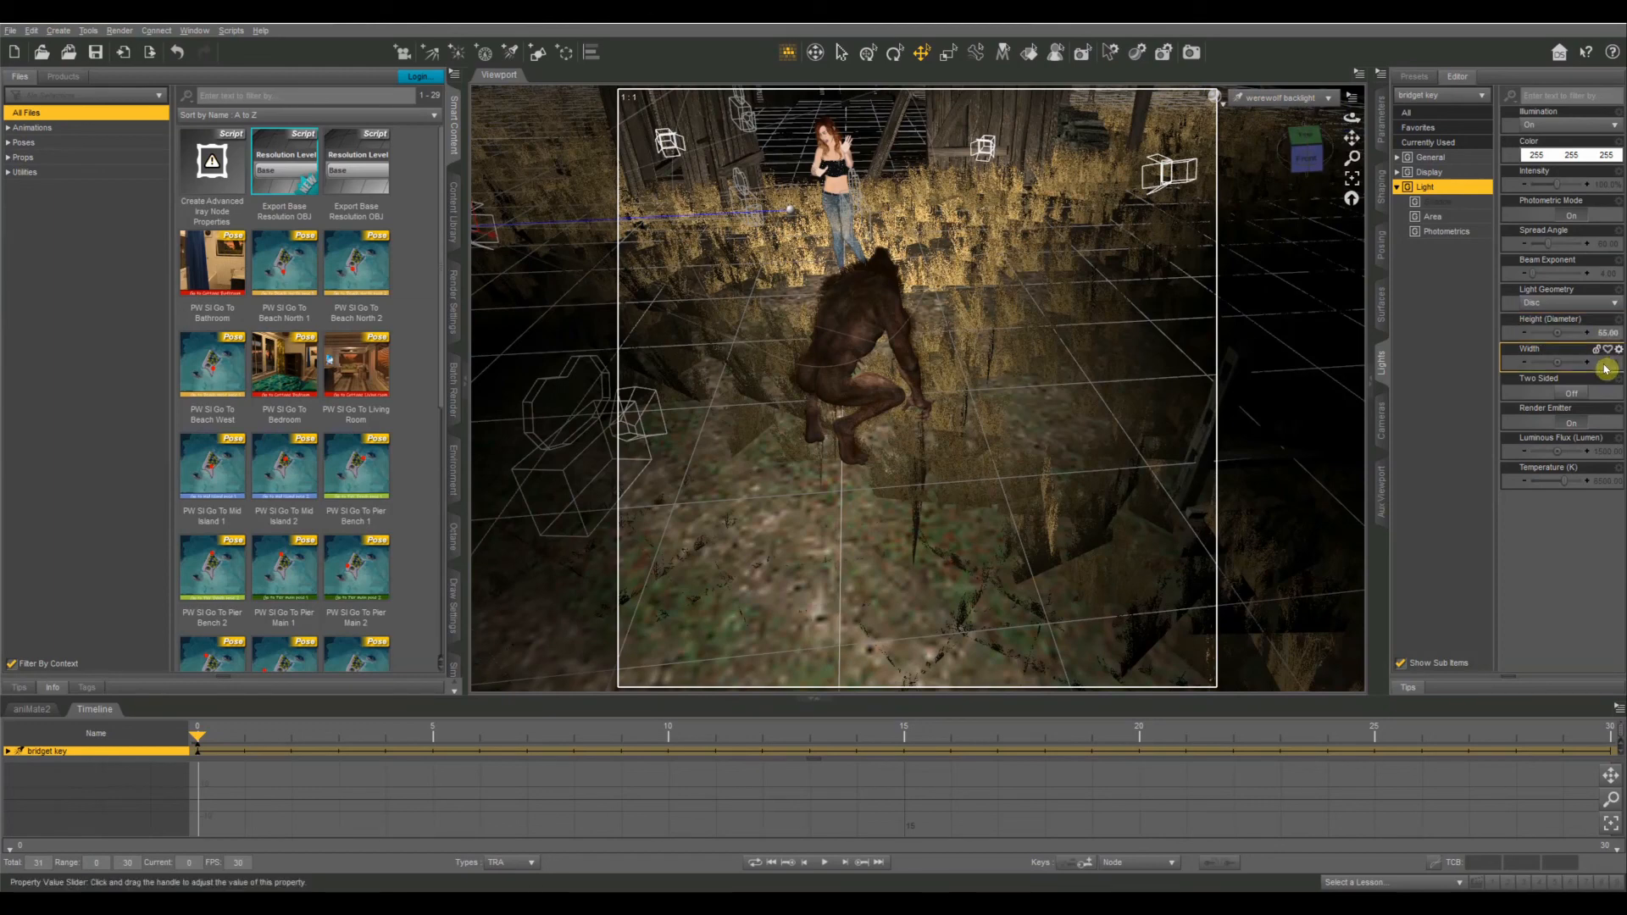
left_click(1606, 367)
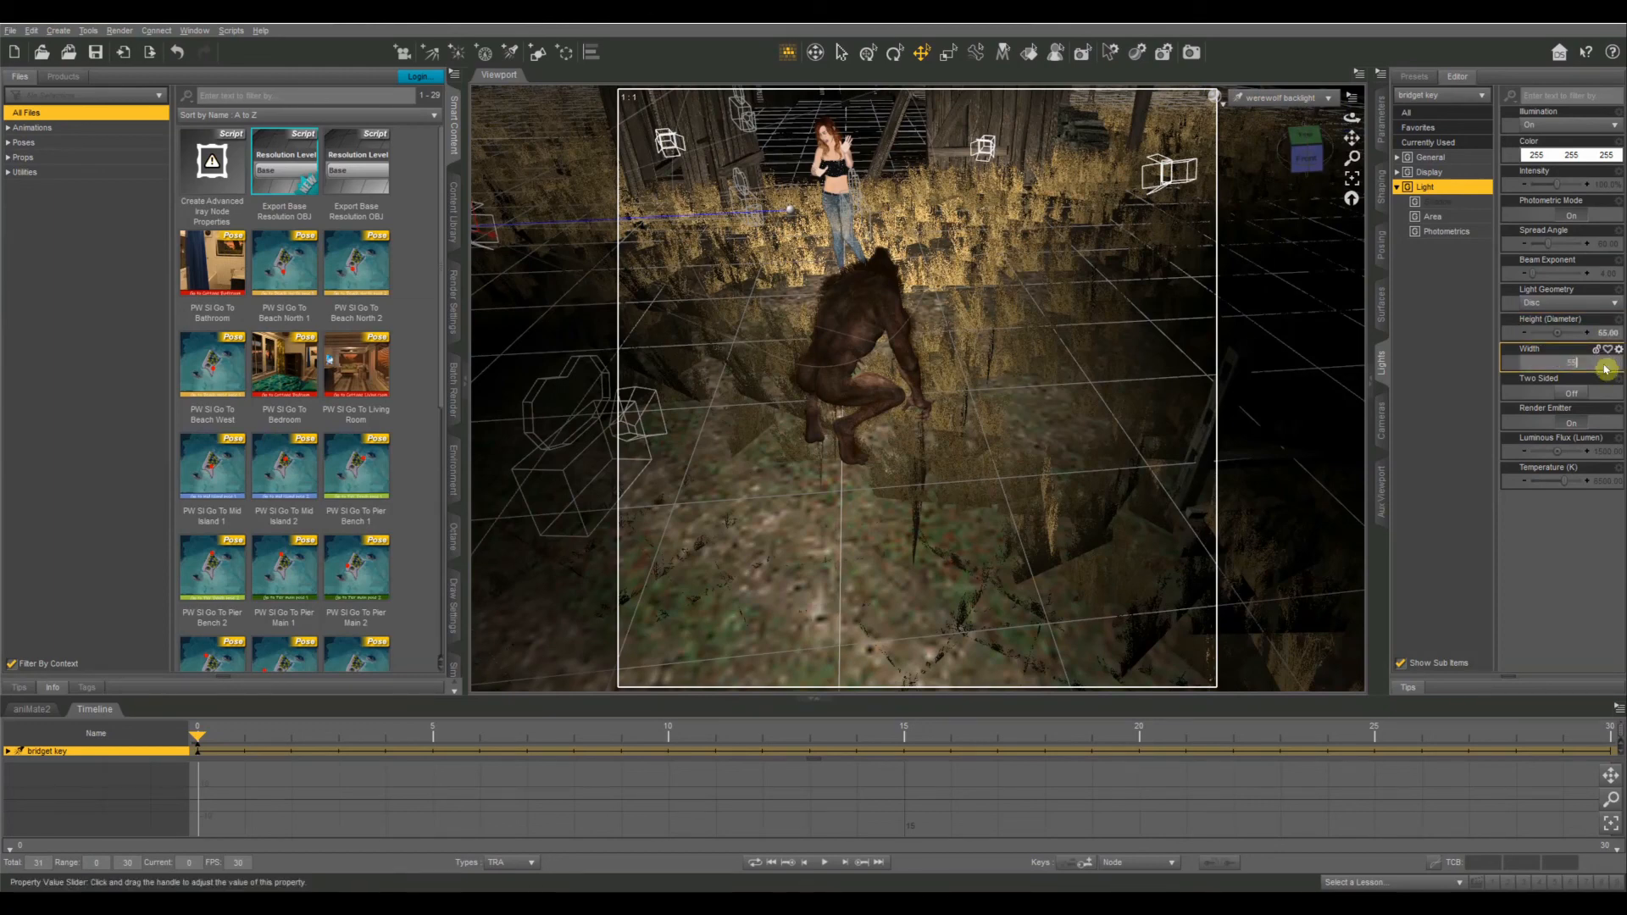
key("Return")
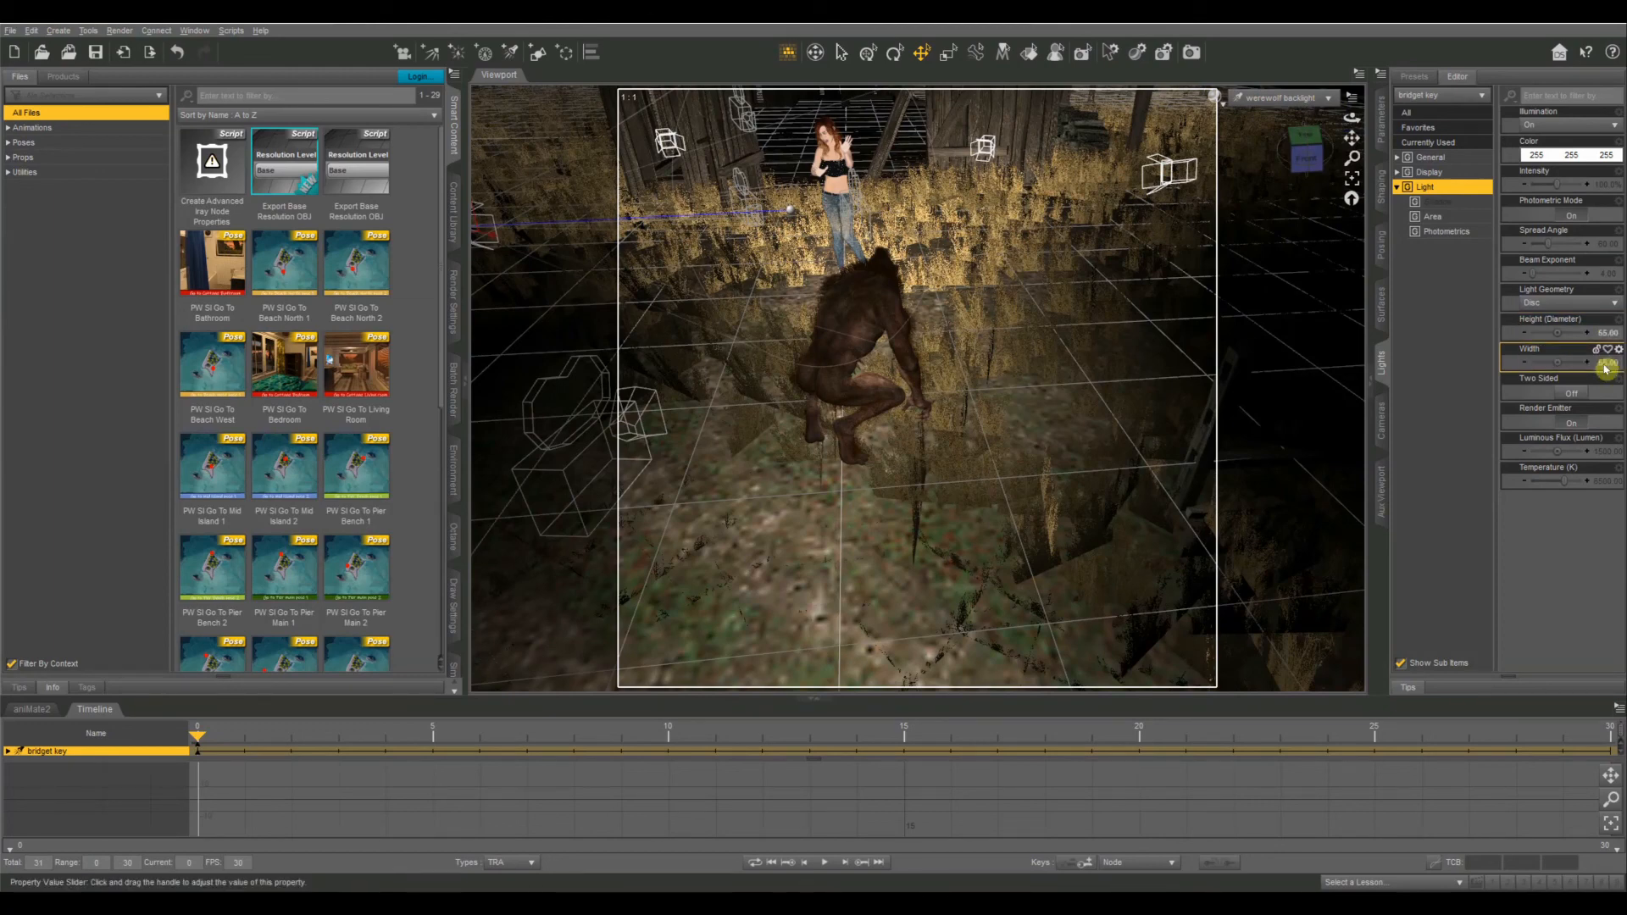
left_click(1574, 428)
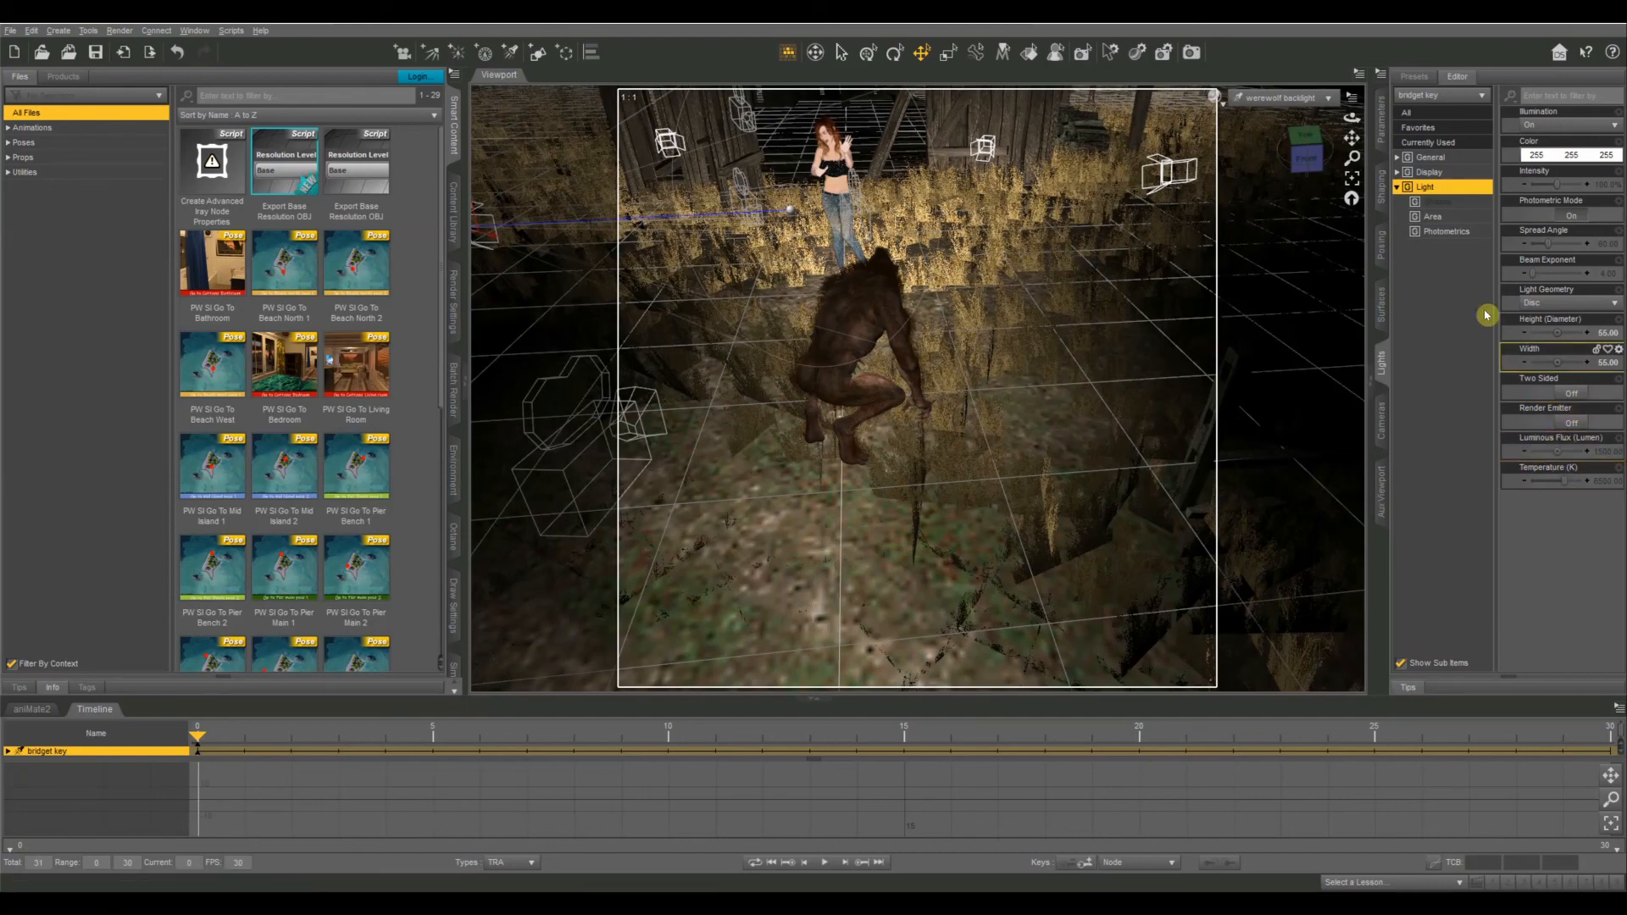
Step: Give the bridget fill and bridget backlight Disc geometry, 55 high and 55 wide, with the render emitter off
left_click(1450, 100)
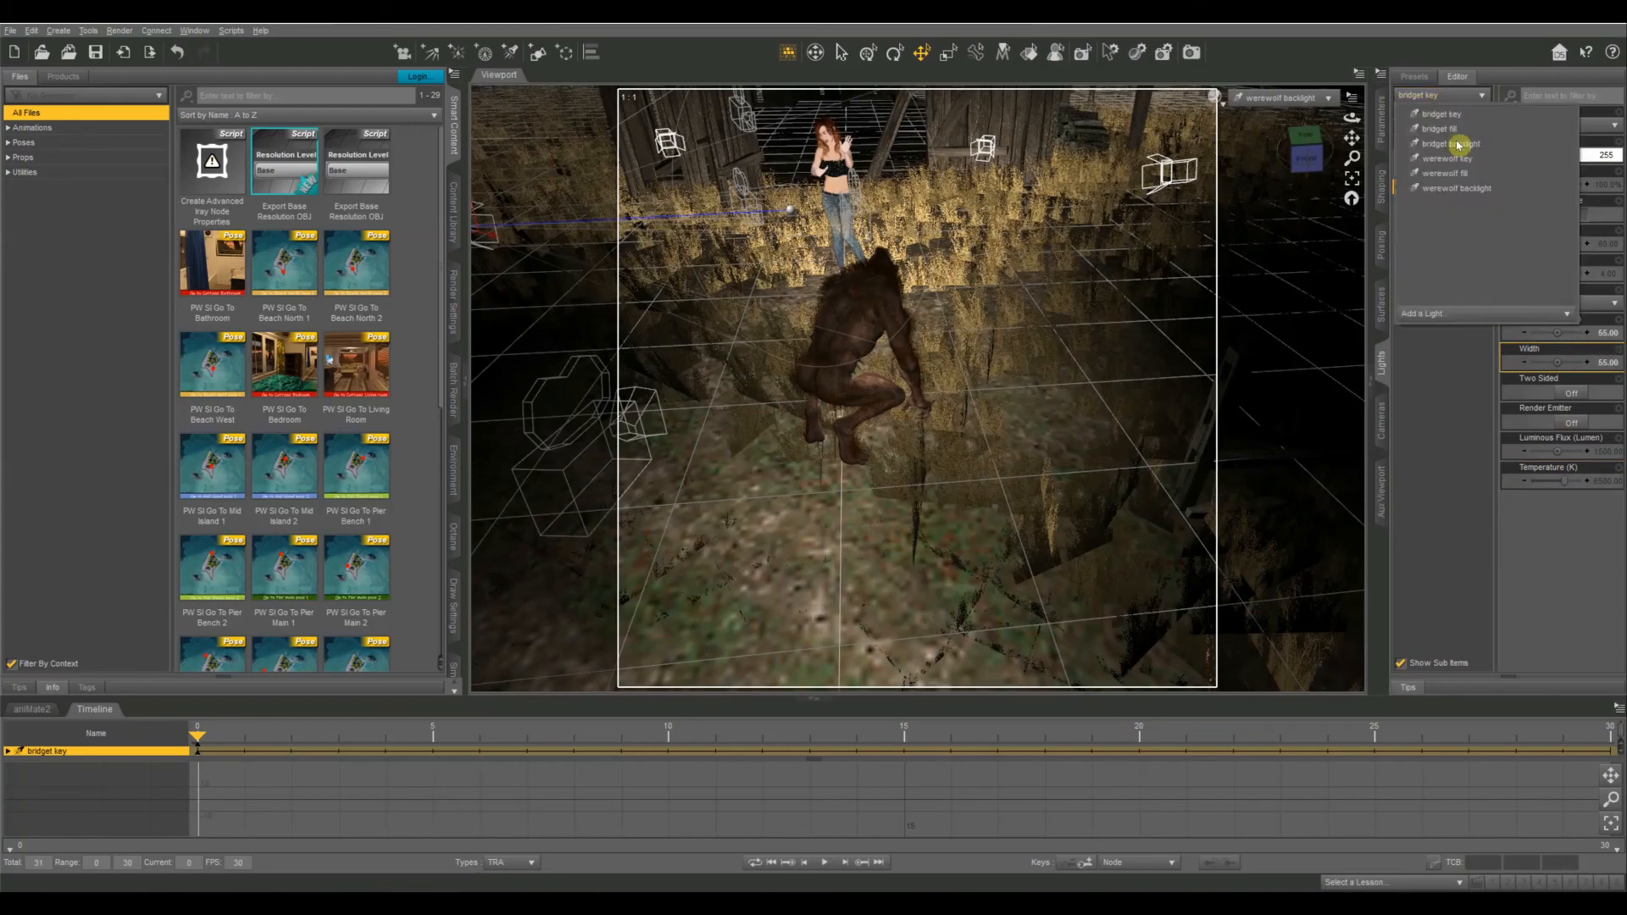
left_click(1451, 129)
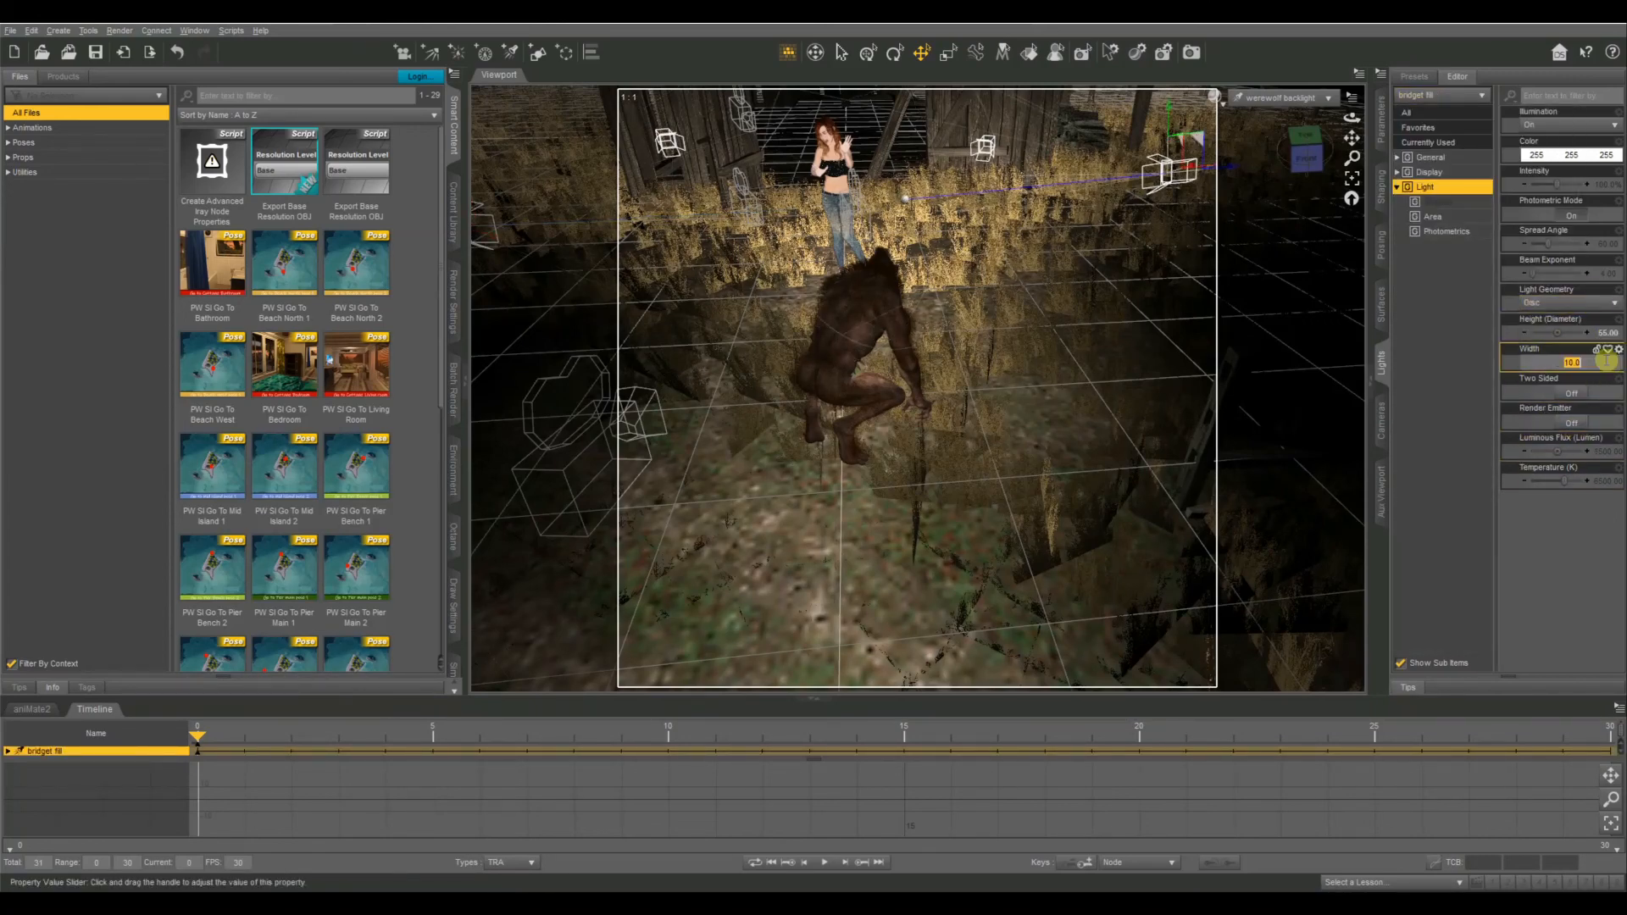
left_click(1450, 95)
left_click(1441, 143)
left_click(1566, 302)
left_click(1552, 334)
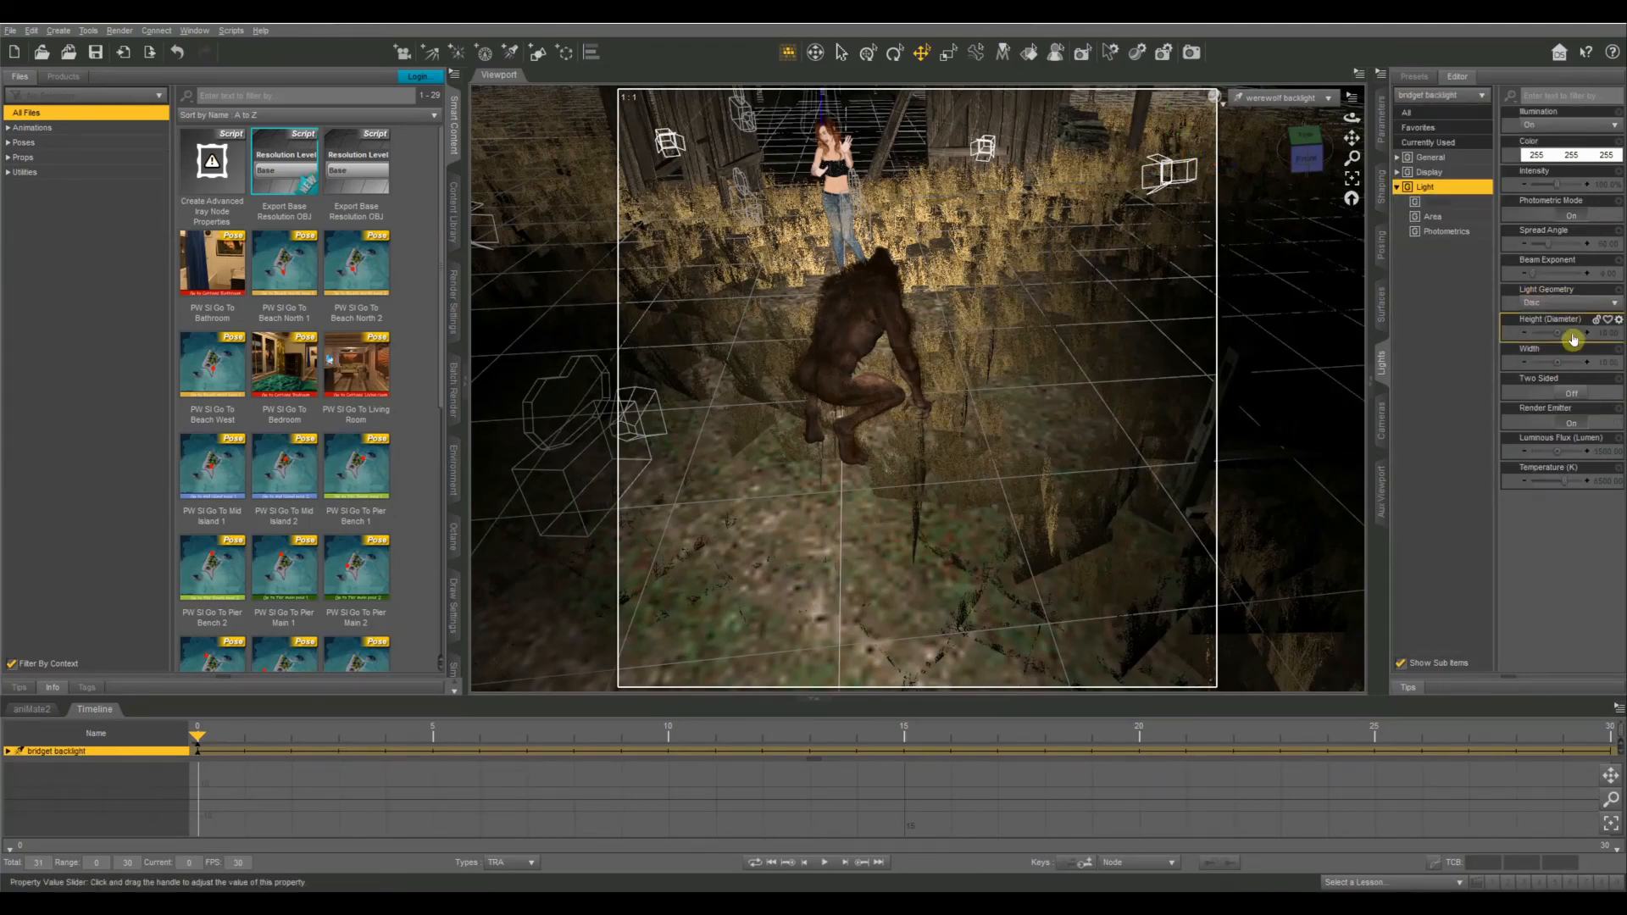
Step: Give the werewolf key and werewolf fill lights Disc geometry with the same dimensions and emitter setting as the bridget lights
left_click(1443, 95)
left_click(1446, 160)
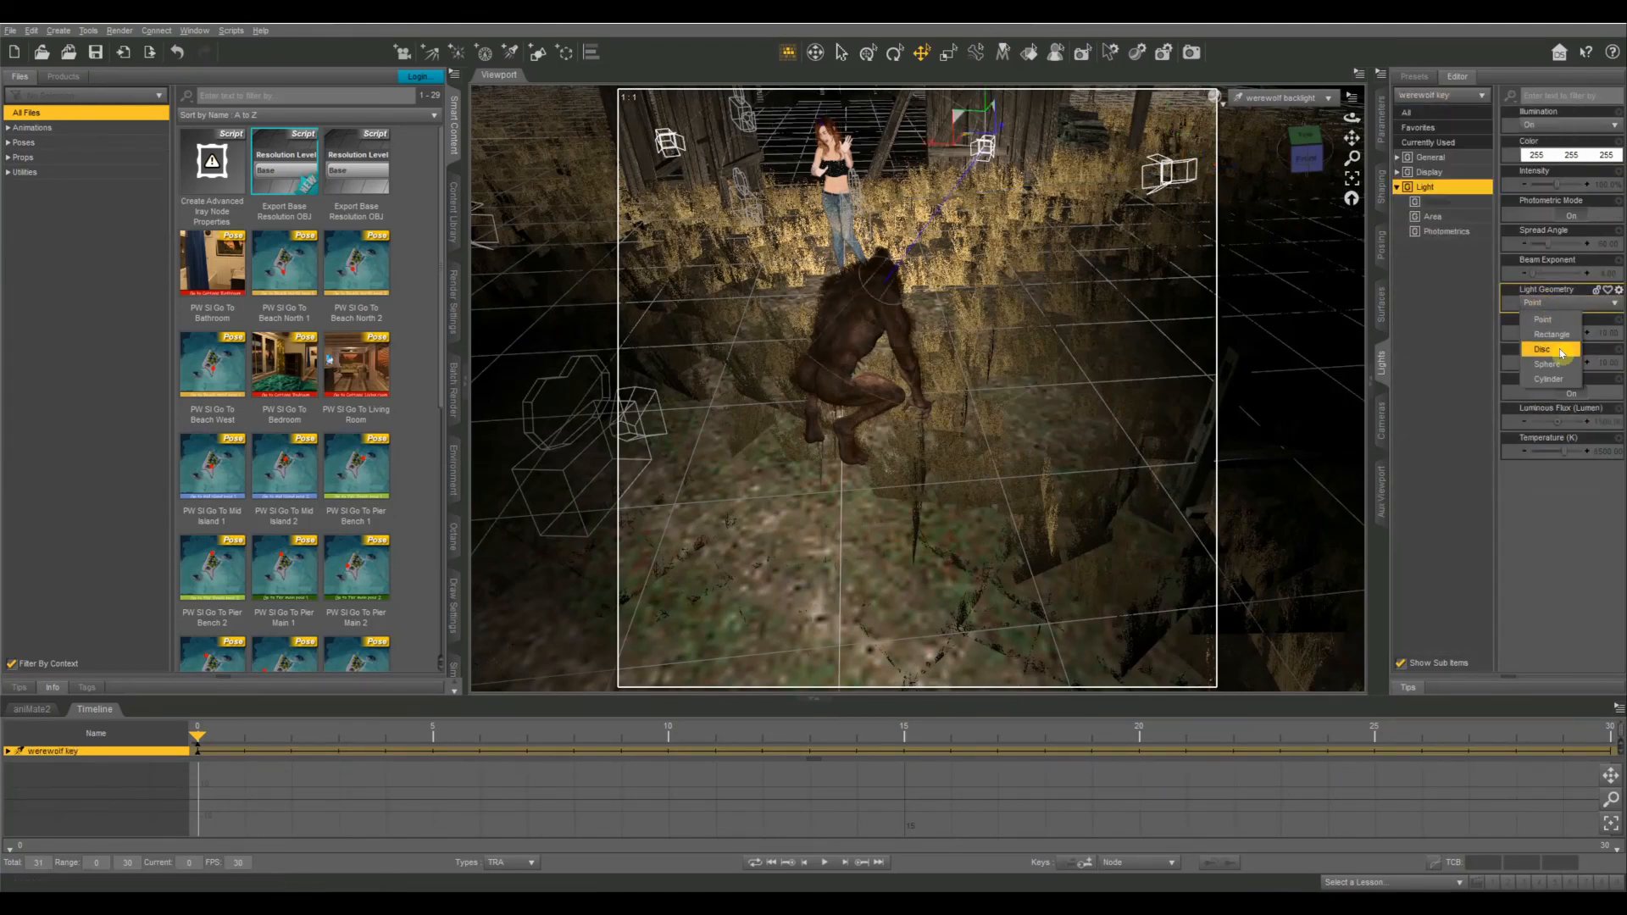
left_click(1443, 95)
left_click(1445, 173)
left_click(1566, 302)
left_click(1559, 349)
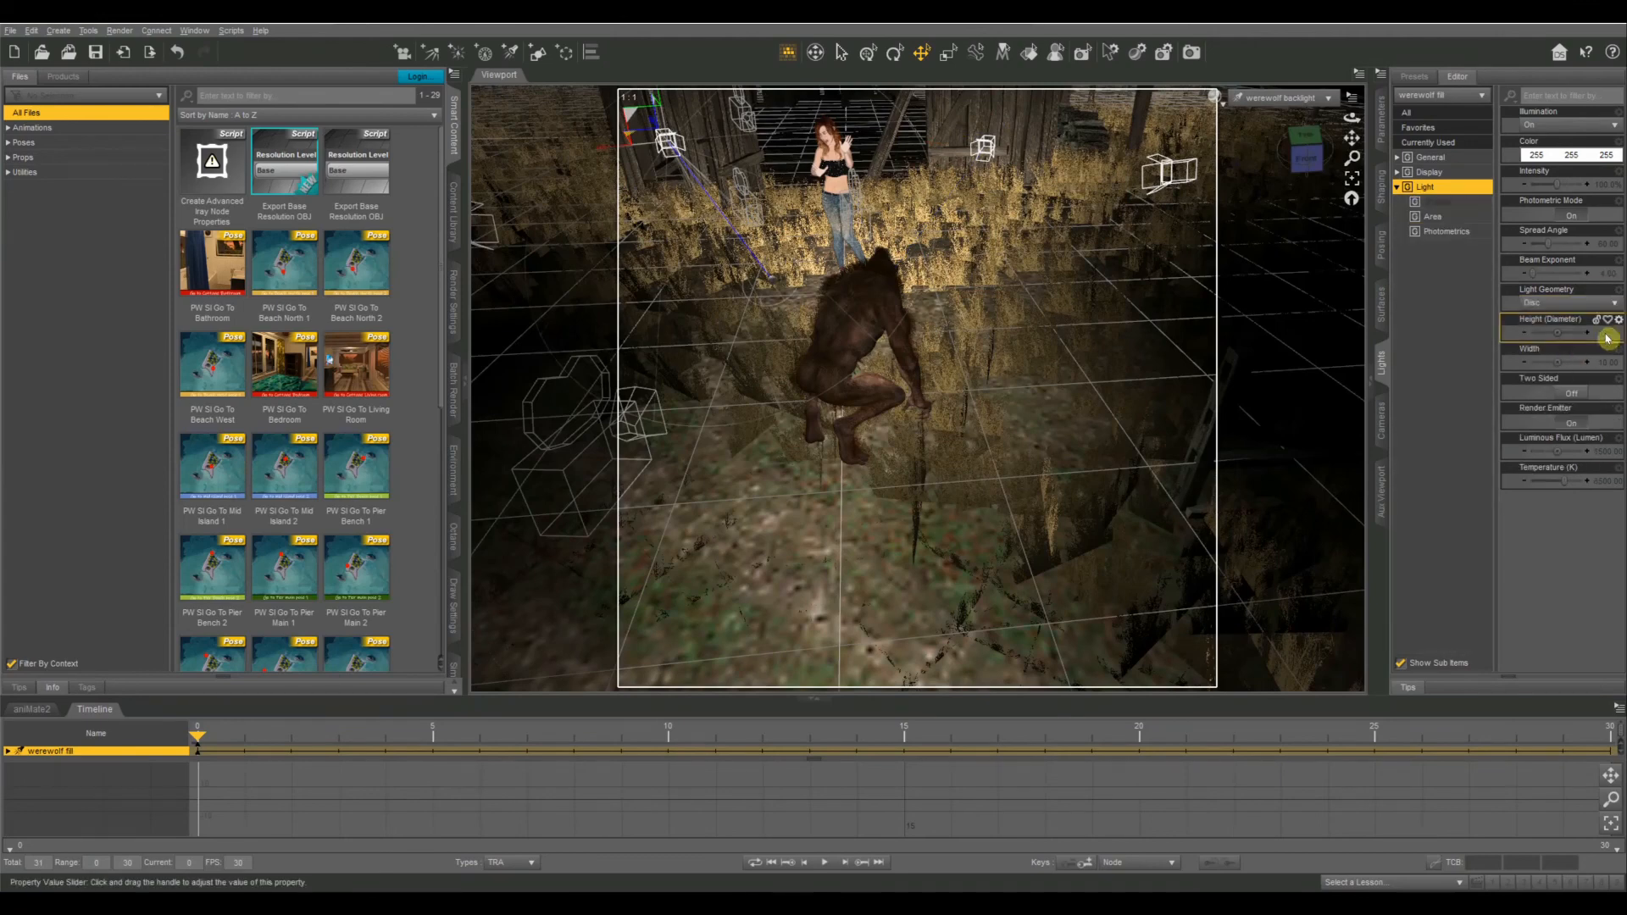
Step: Make the werewolf backlight a disc 55 high and 55 wide with its render emitter off
left_click(1443, 95)
left_click(1445, 187)
left_click(1566, 303)
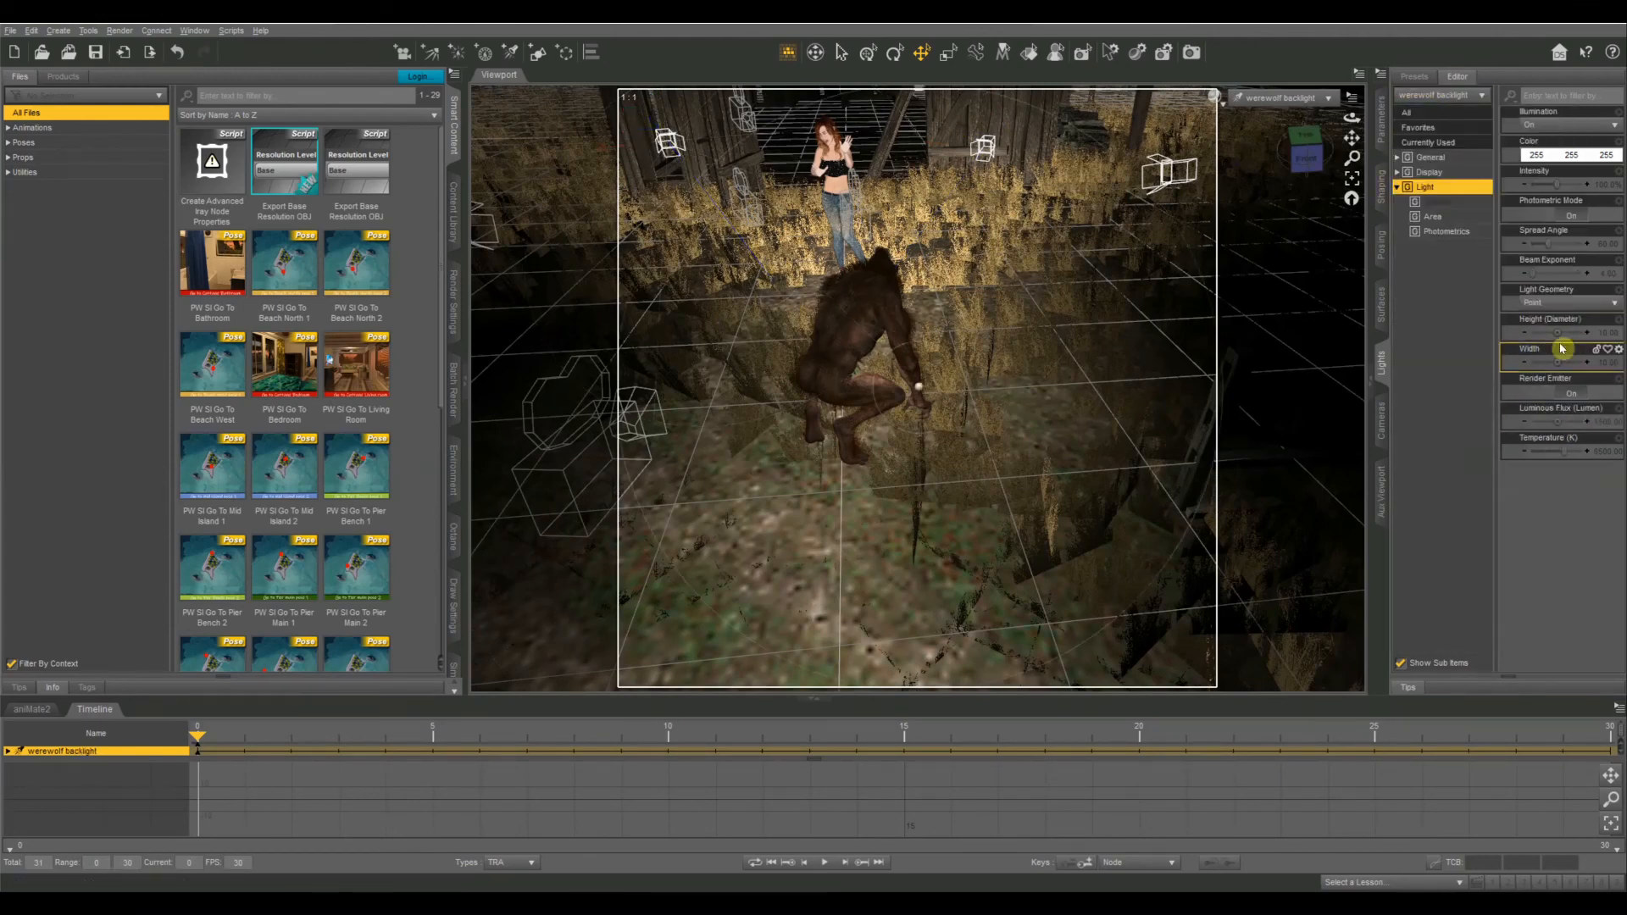
left_click(1562, 348)
left_click(1605, 333)
type("55")
left_click(1605, 361)
left_click(1571, 423)
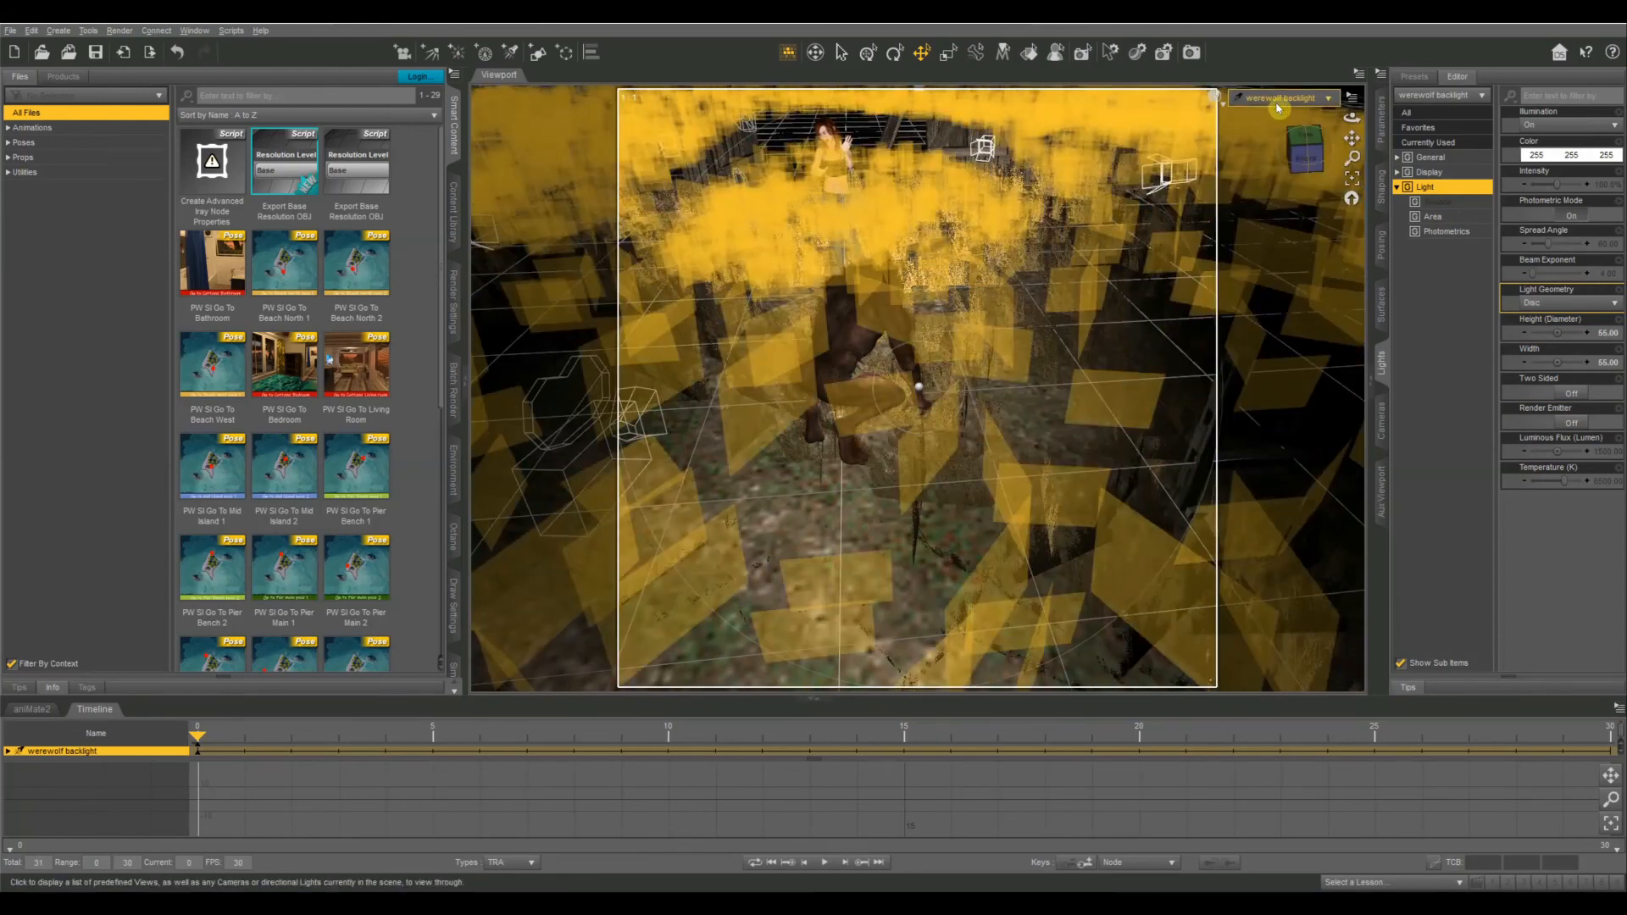
Step: Look through the bridget ots camera and preview the scene with the NVIDIA Iray draw style
left_click(1278, 99)
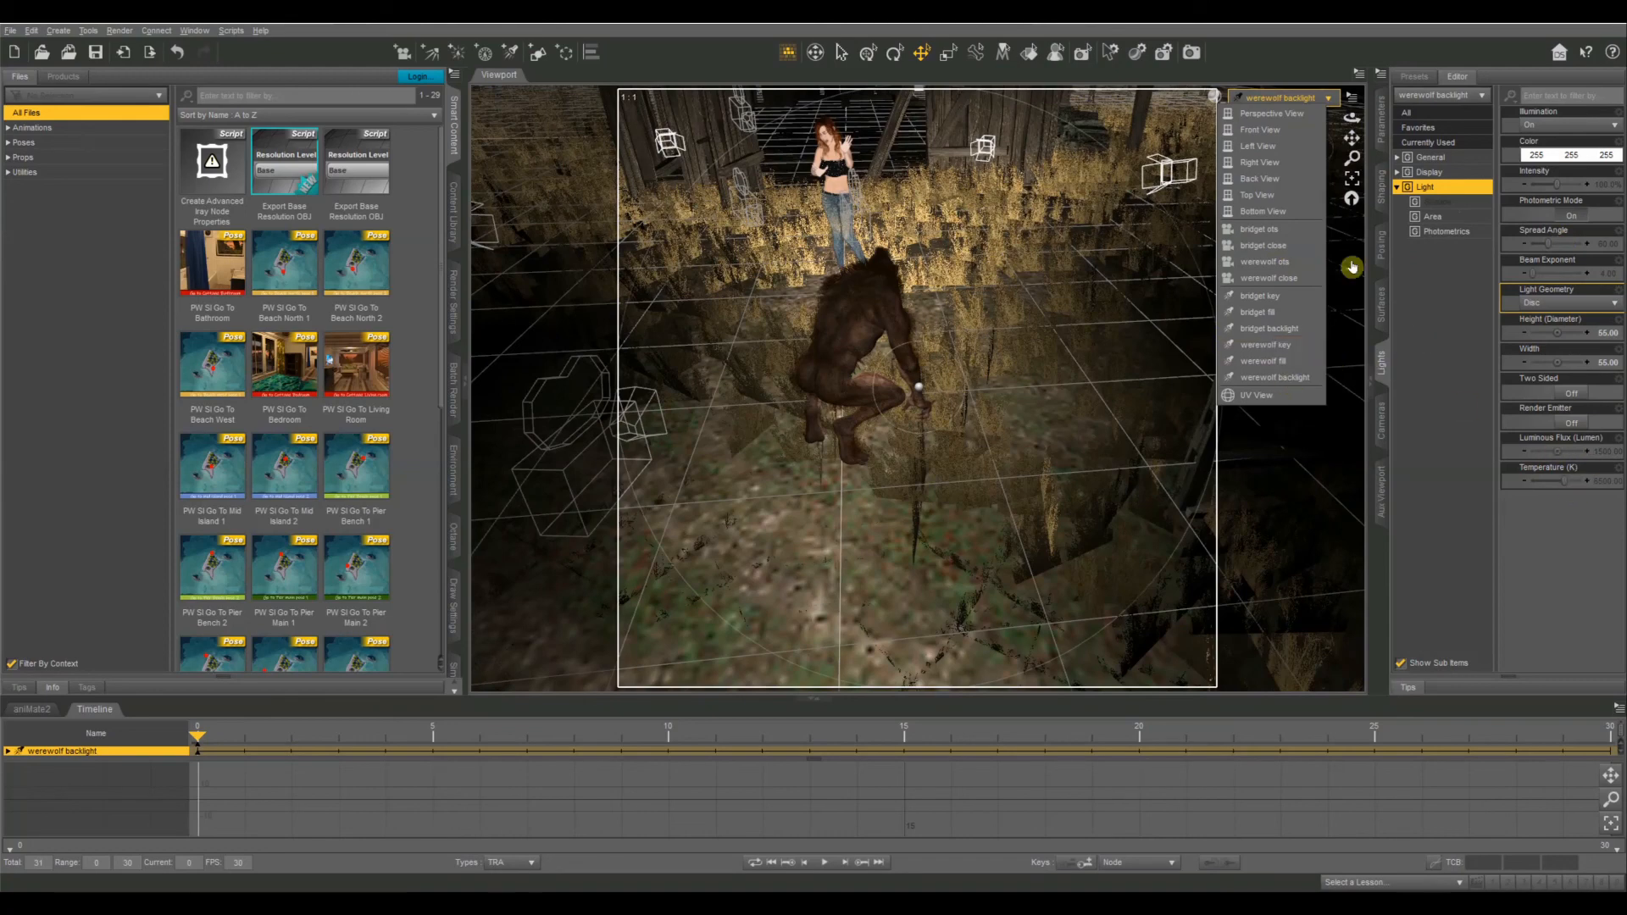
left_click(1271, 232)
left_click(1217, 104)
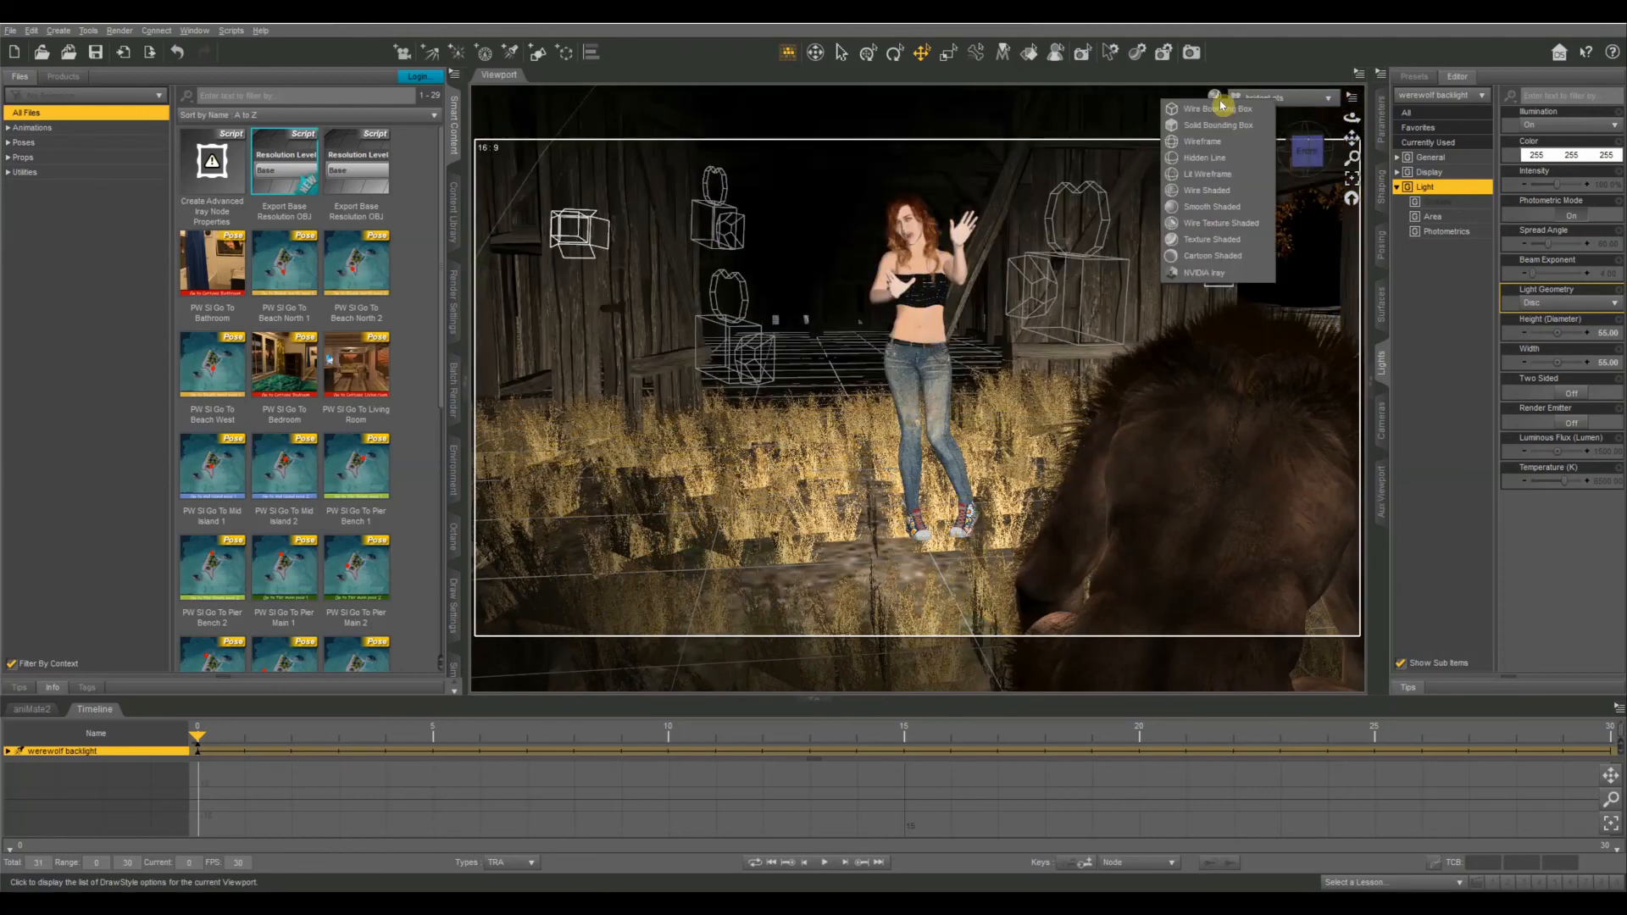
left_click(1225, 274)
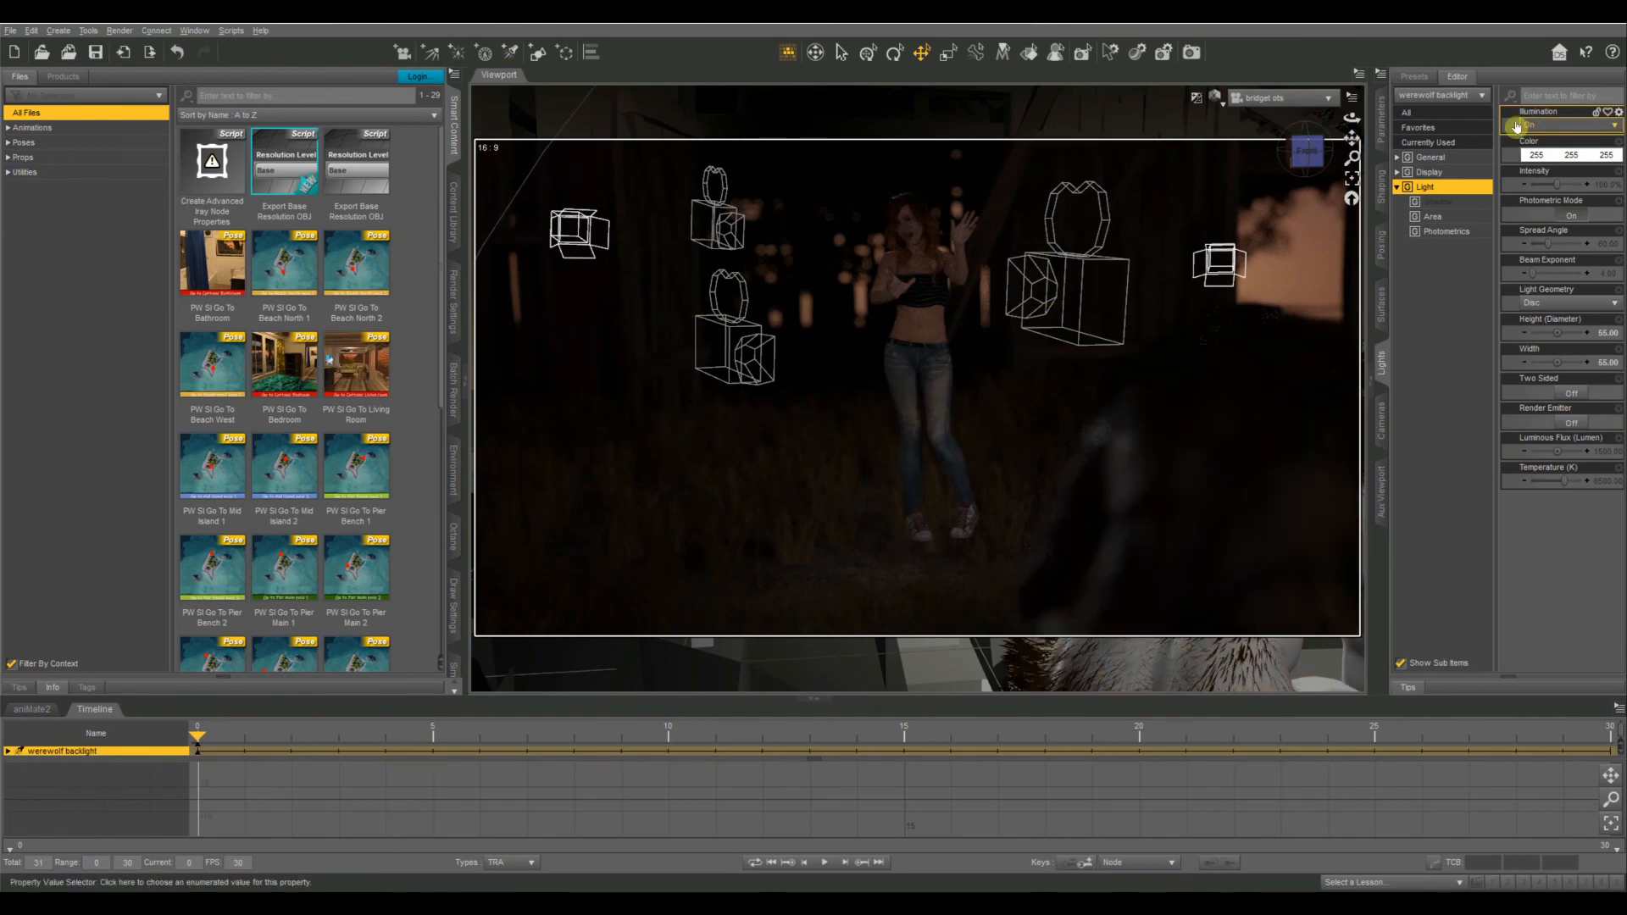
Step: Test the bridget key light's luminous flux at 10000 and 12000 lumens and settle on 16000
left_click(1441, 95)
left_click(1438, 116)
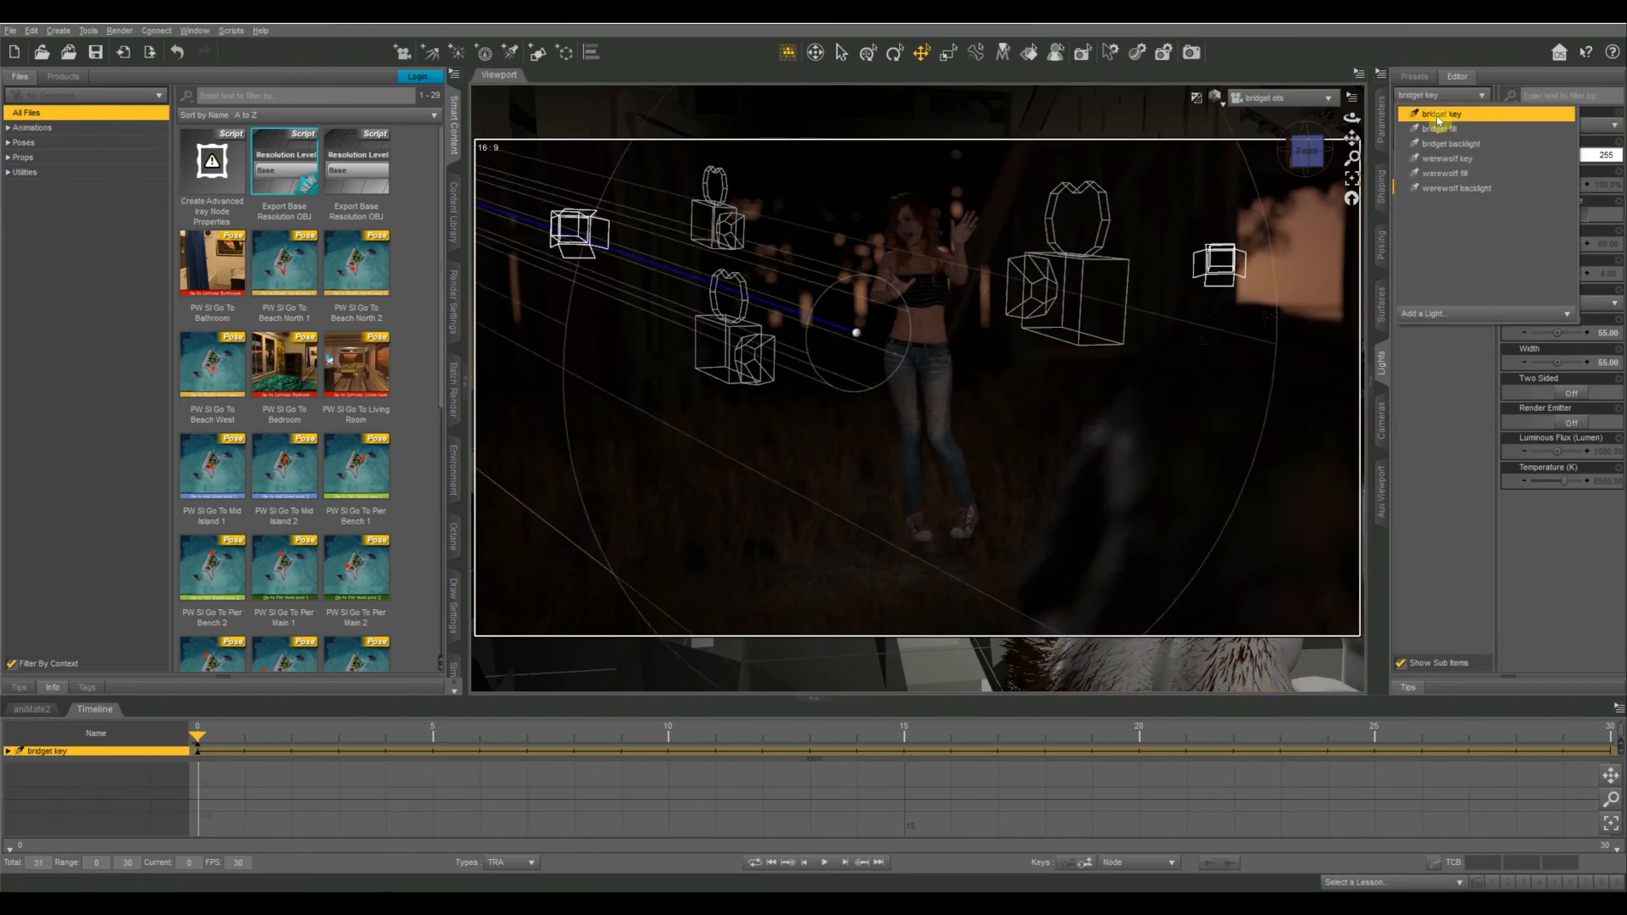
left_click(1604, 458)
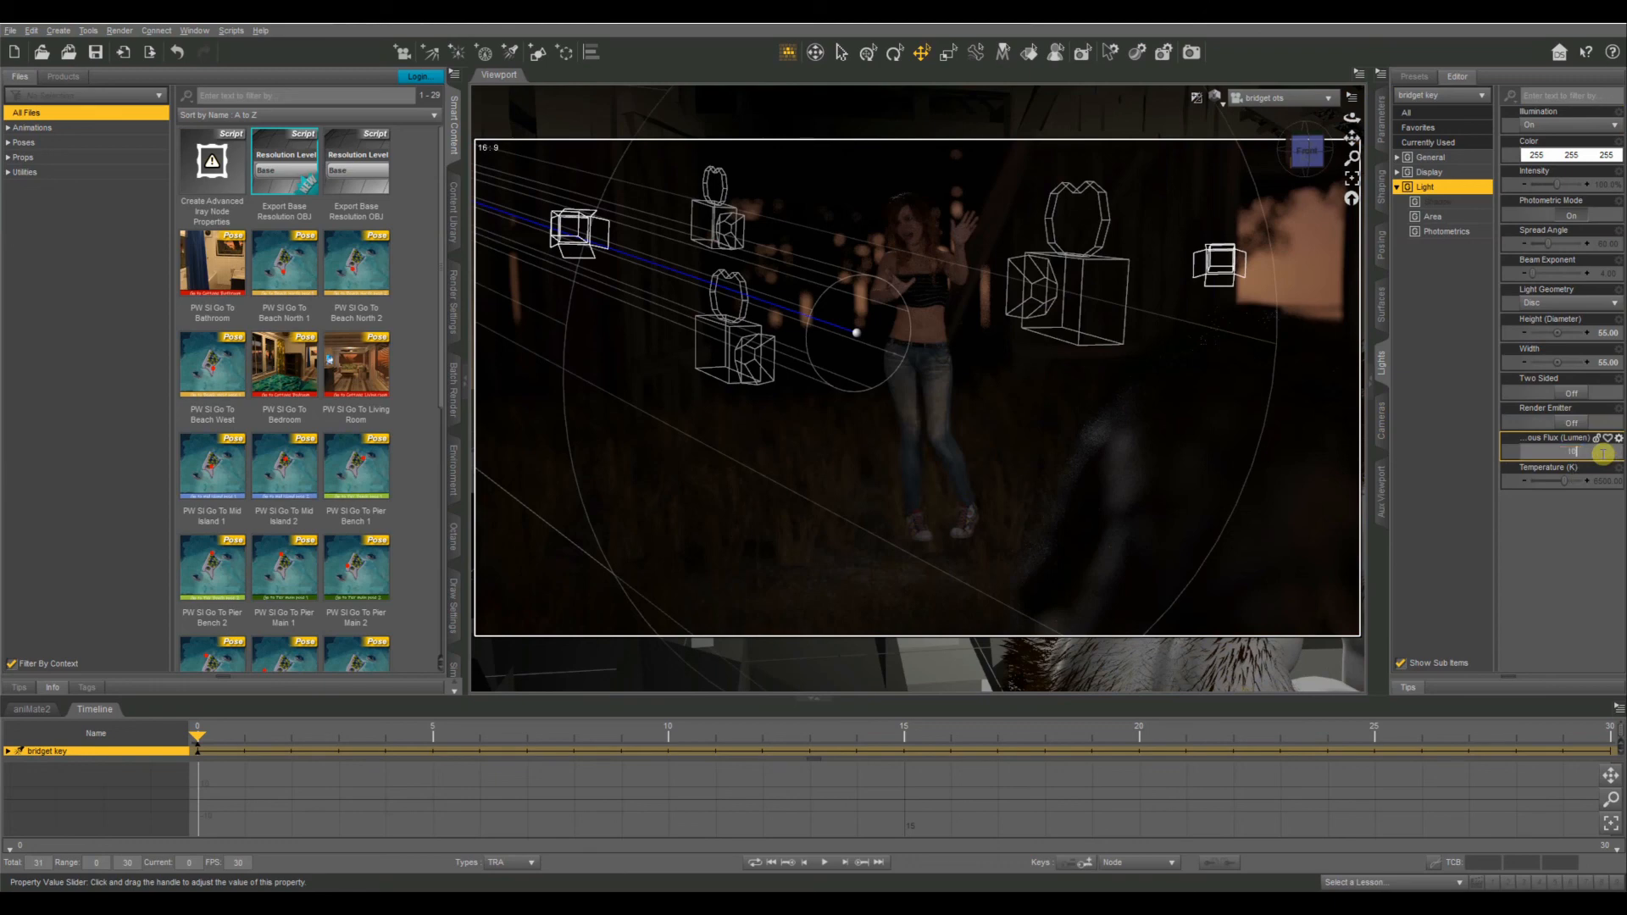
type("1000")
key("Return")
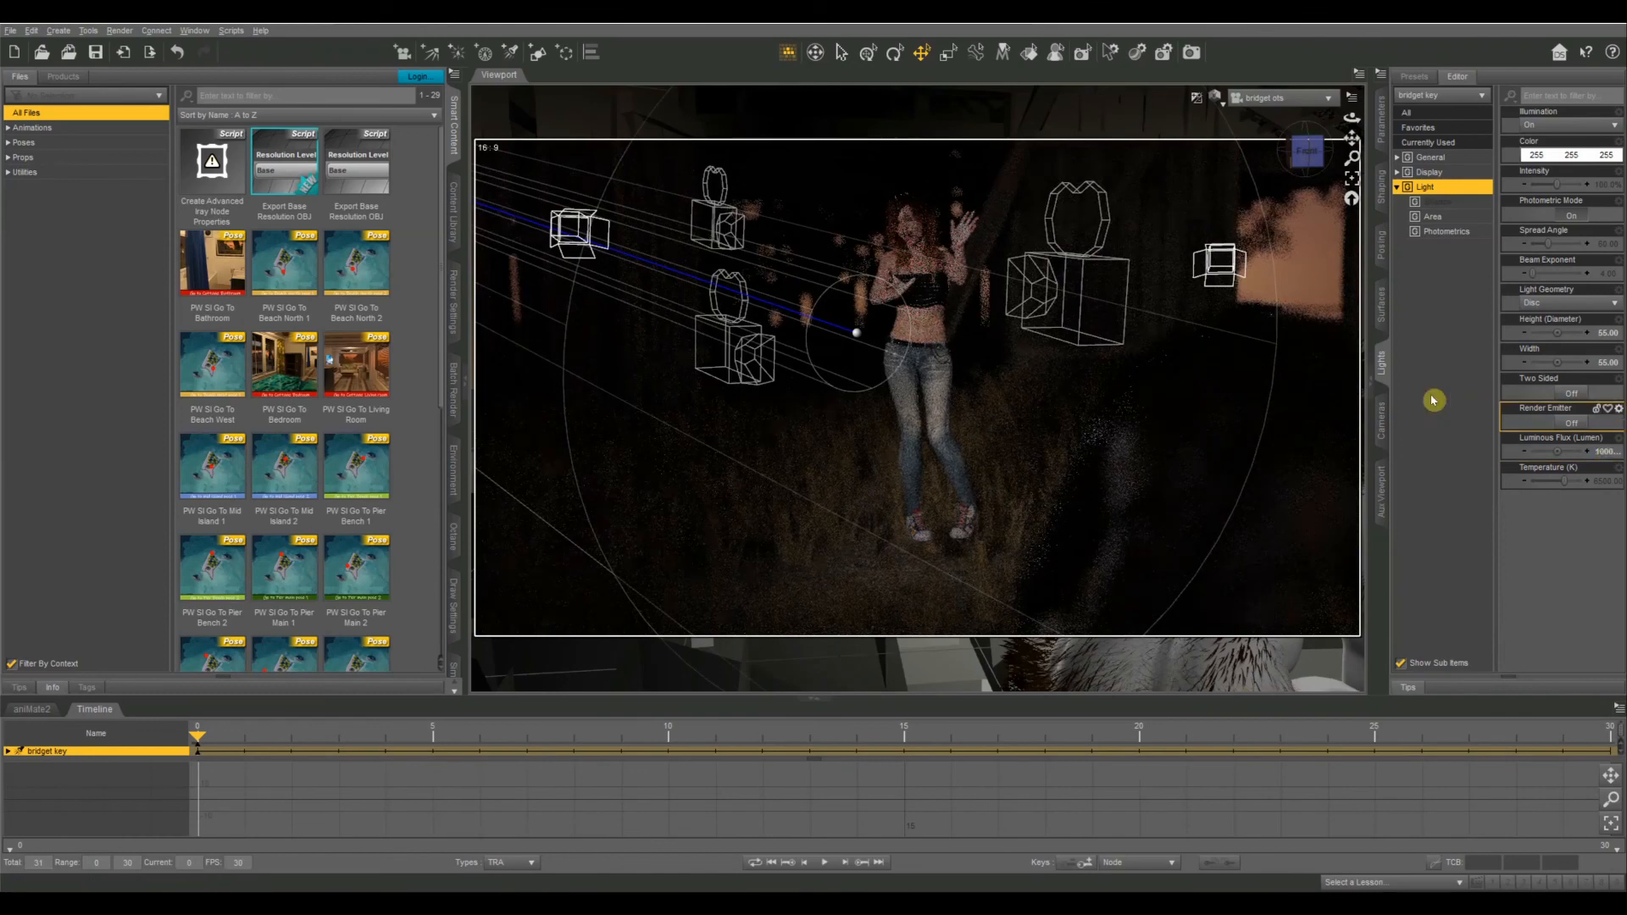
left_click(1601, 453)
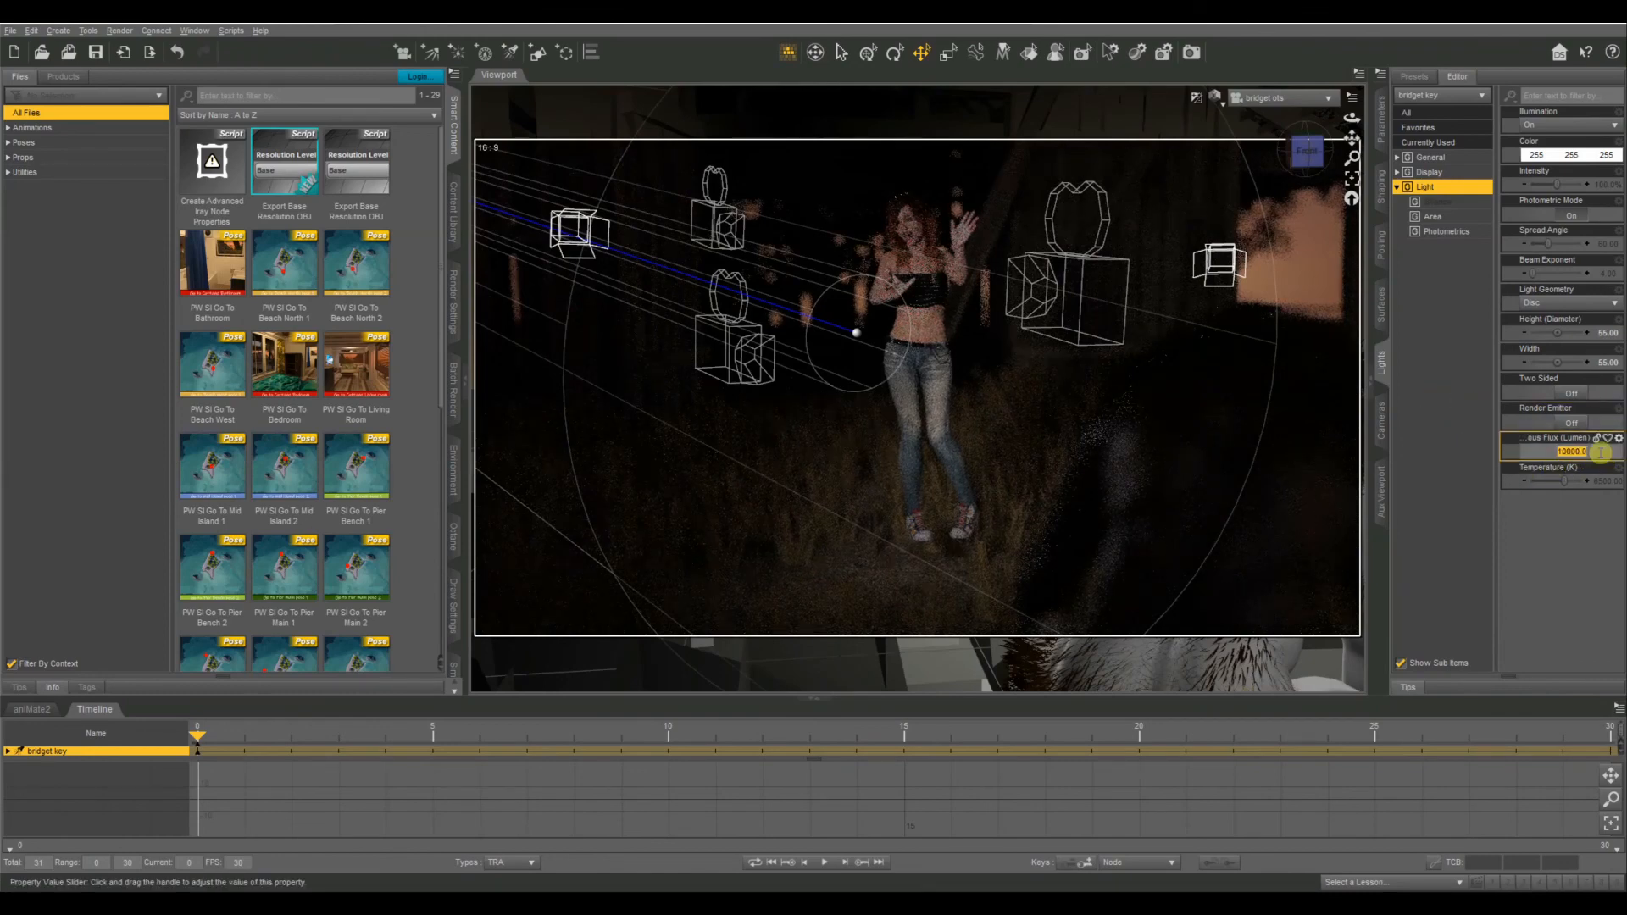
key("Return")
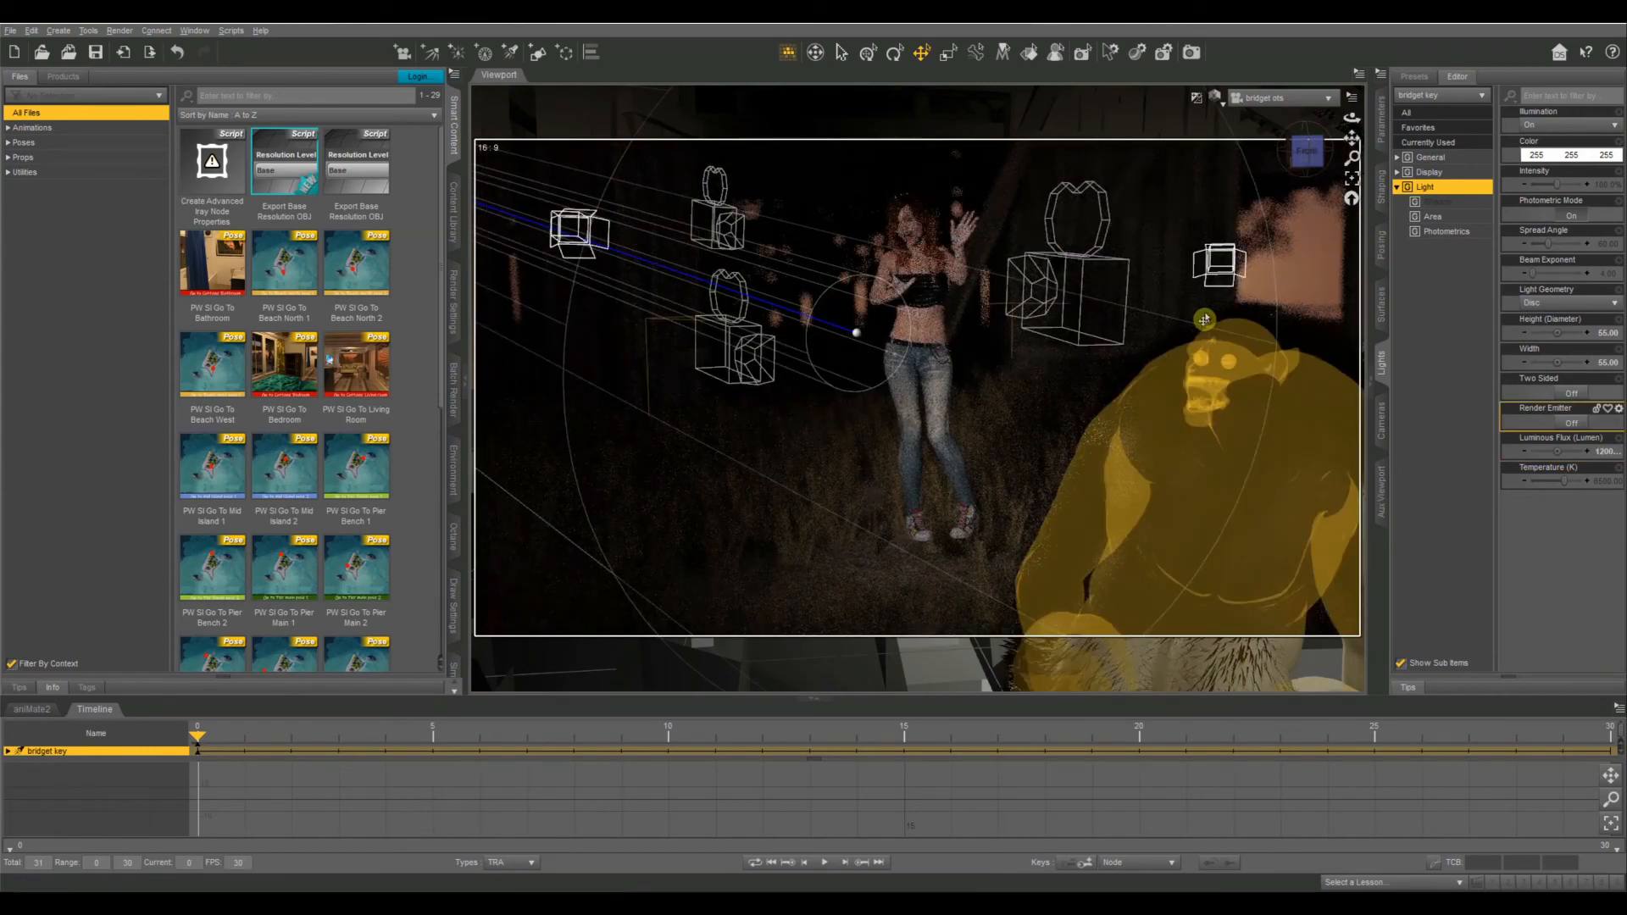
left_click(1580, 451)
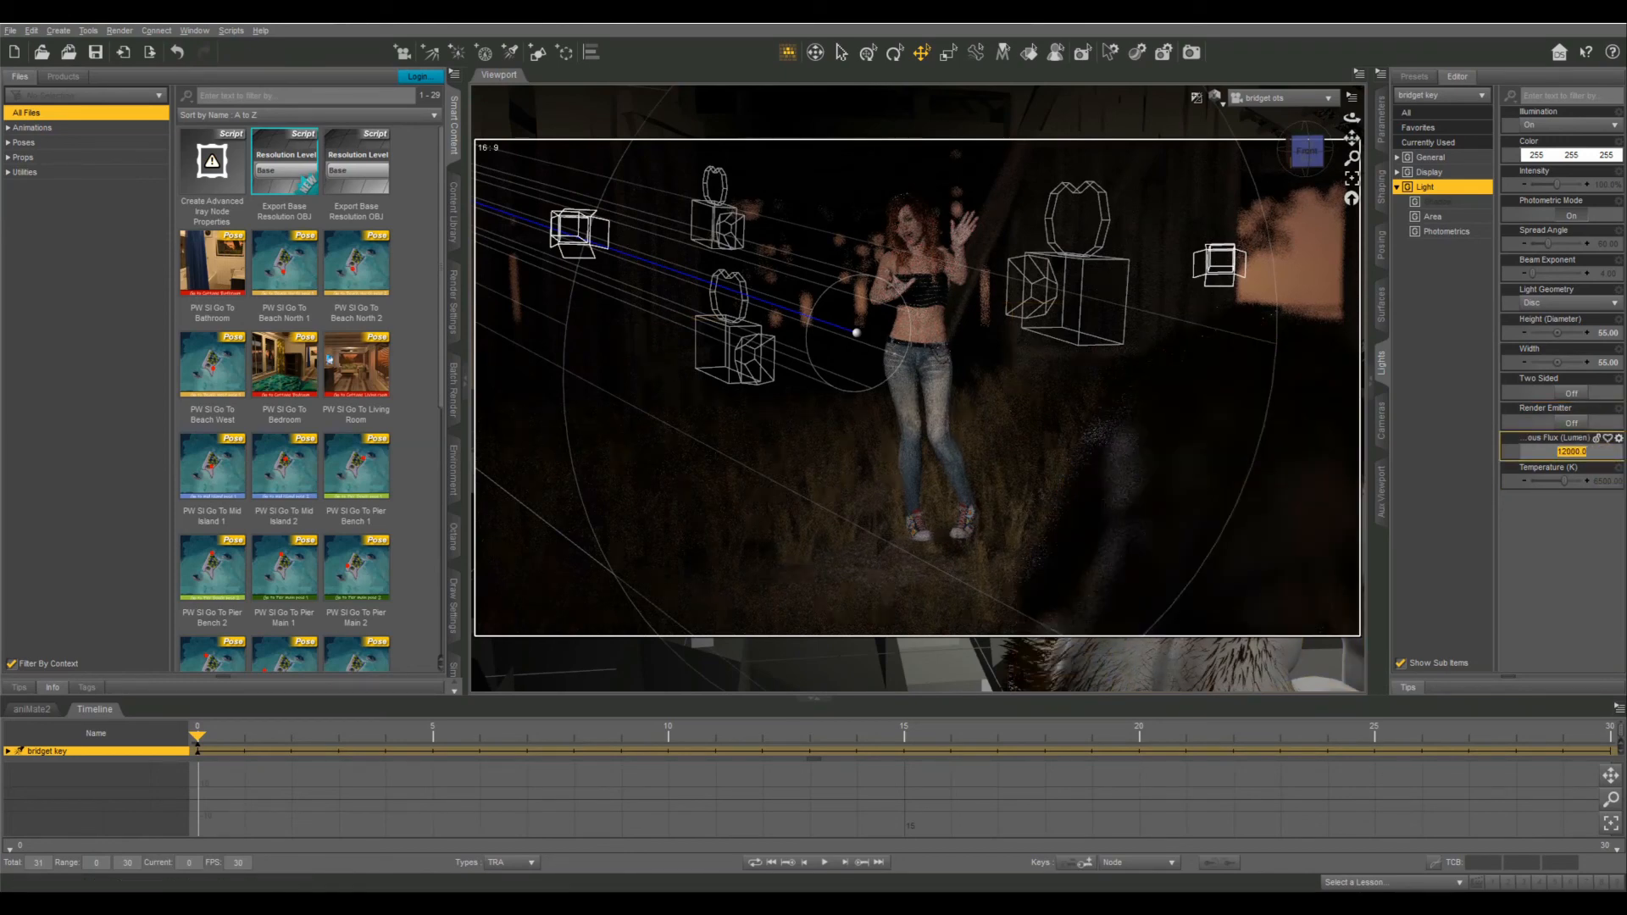
type("16000")
key("Return")
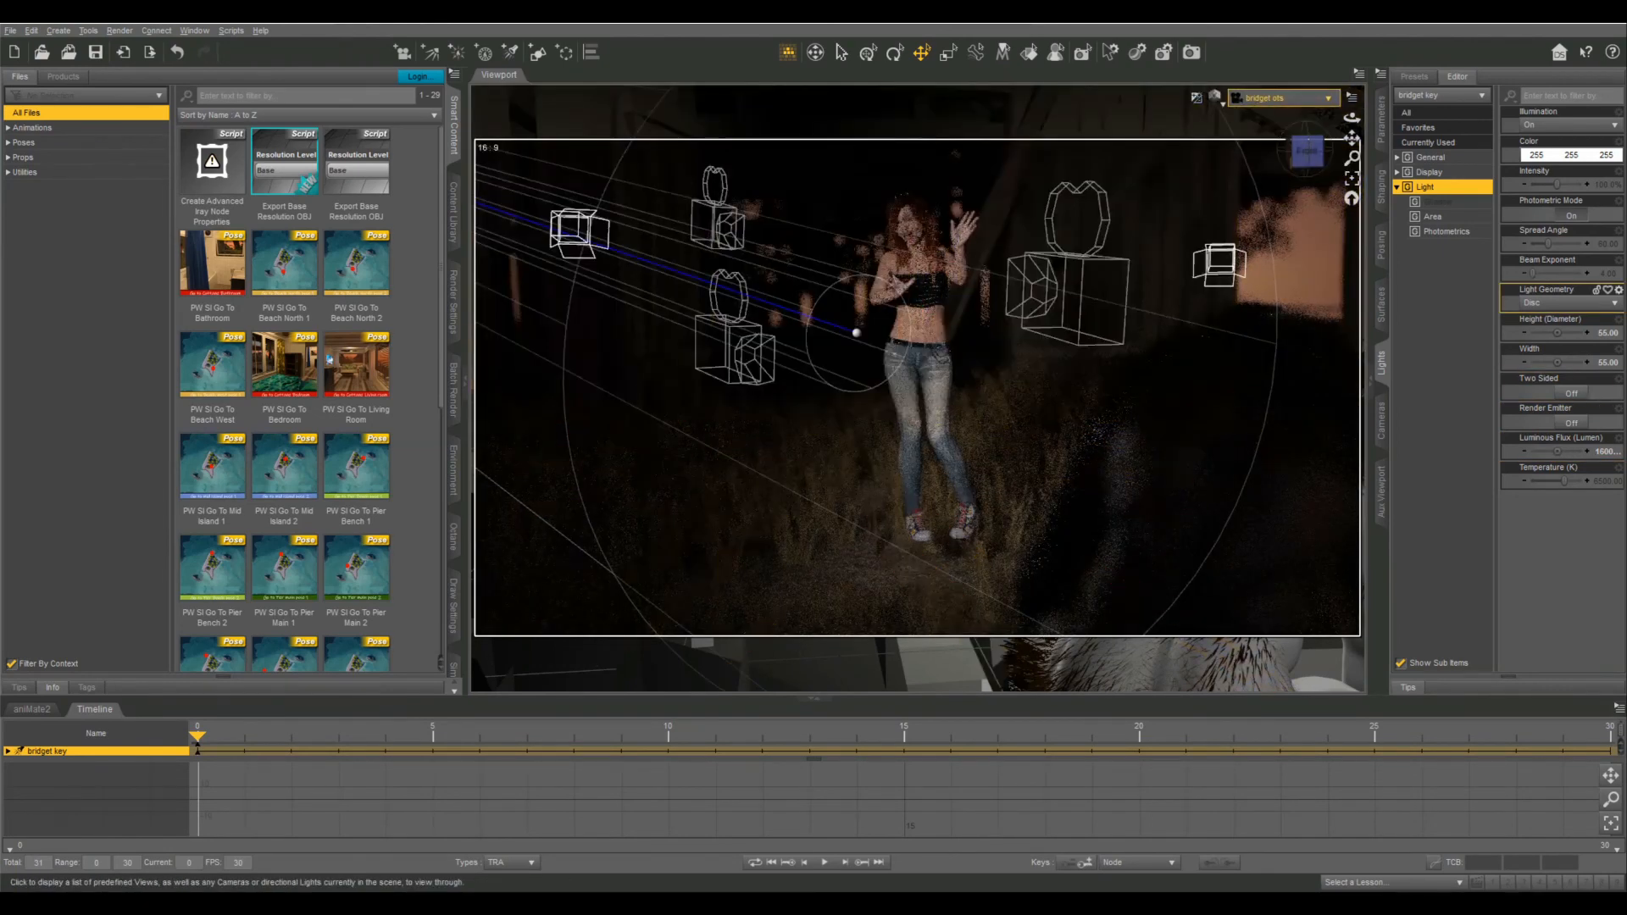
left_click(1269, 99)
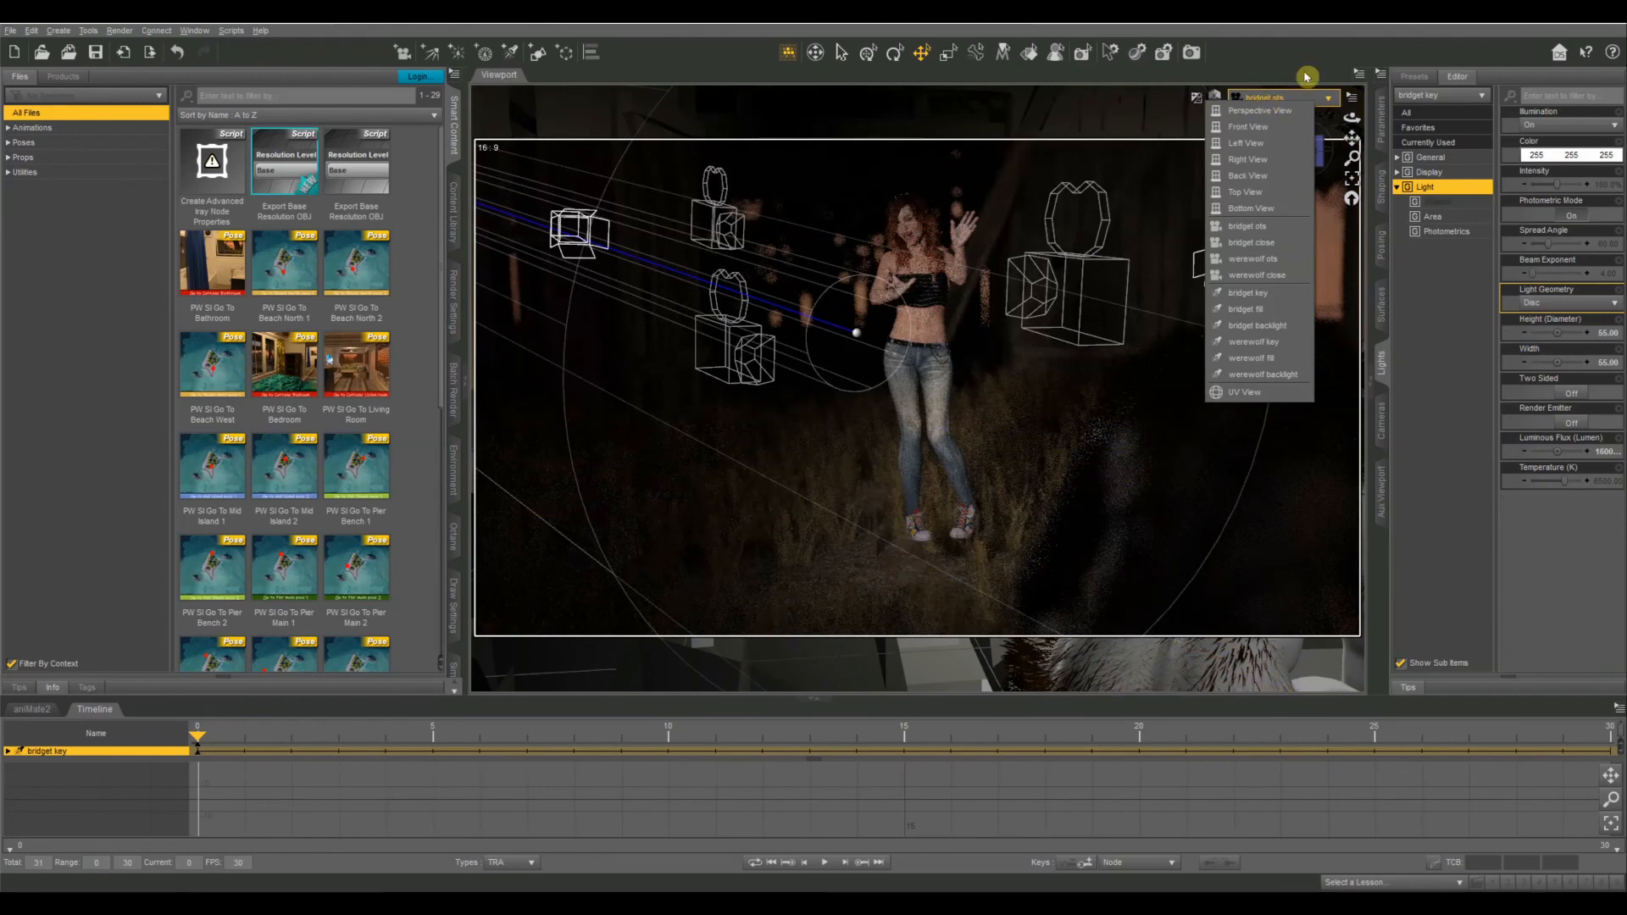
Step: Compare the bridget key and fill lights, and set the bridget fill's luminous flux to 8000 lumens
left_click(1441, 95)
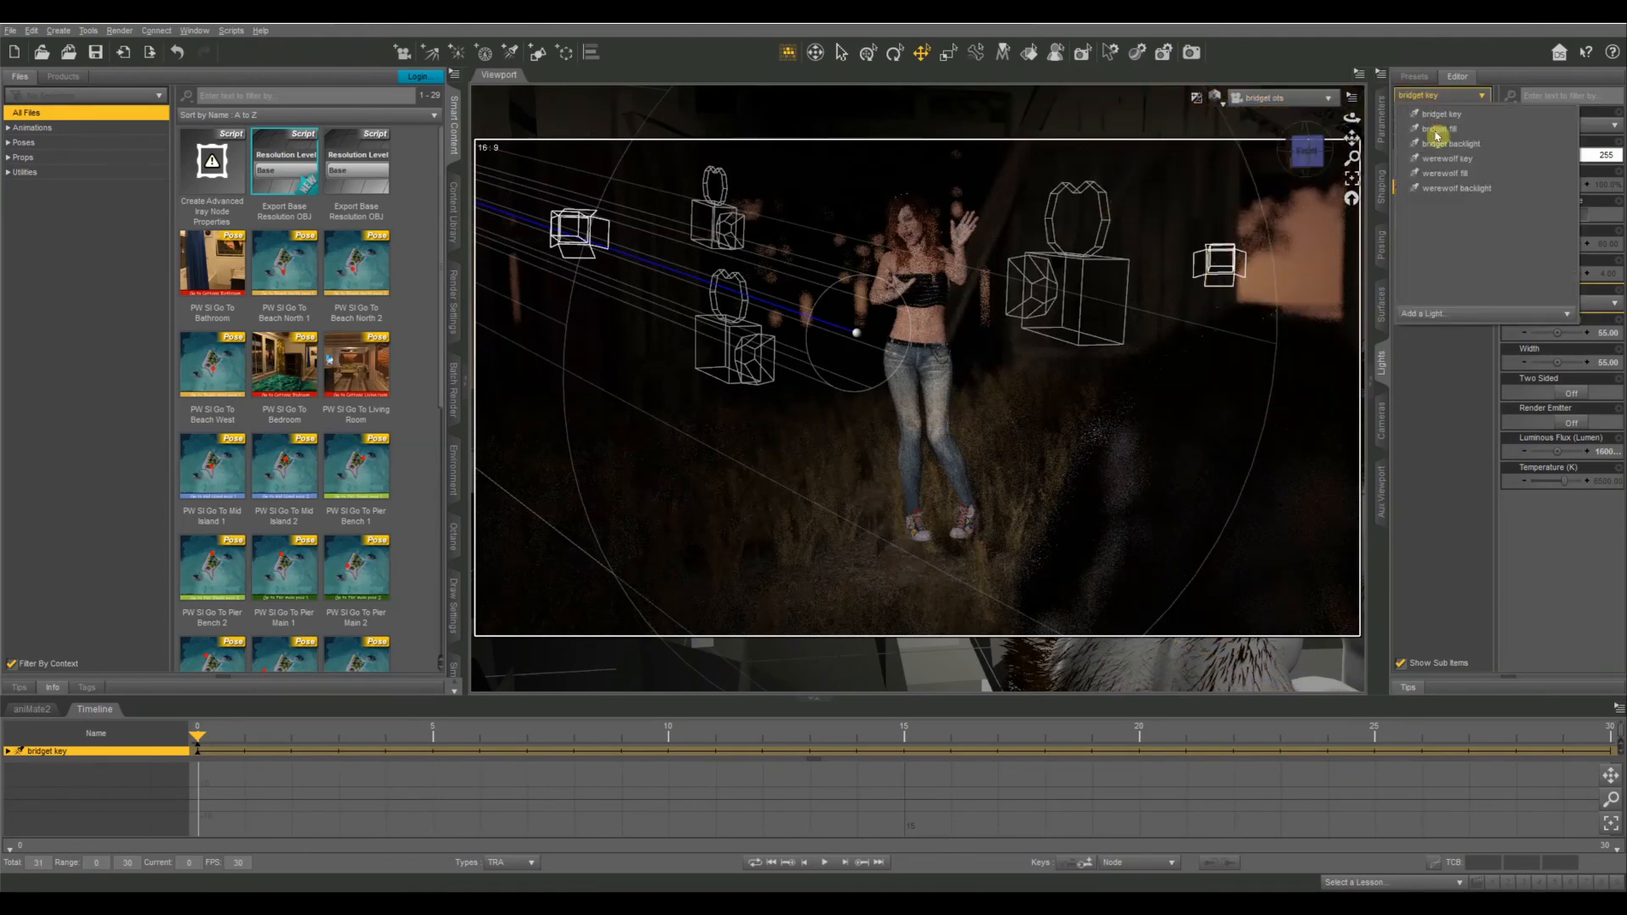
left_click(1437, 131)
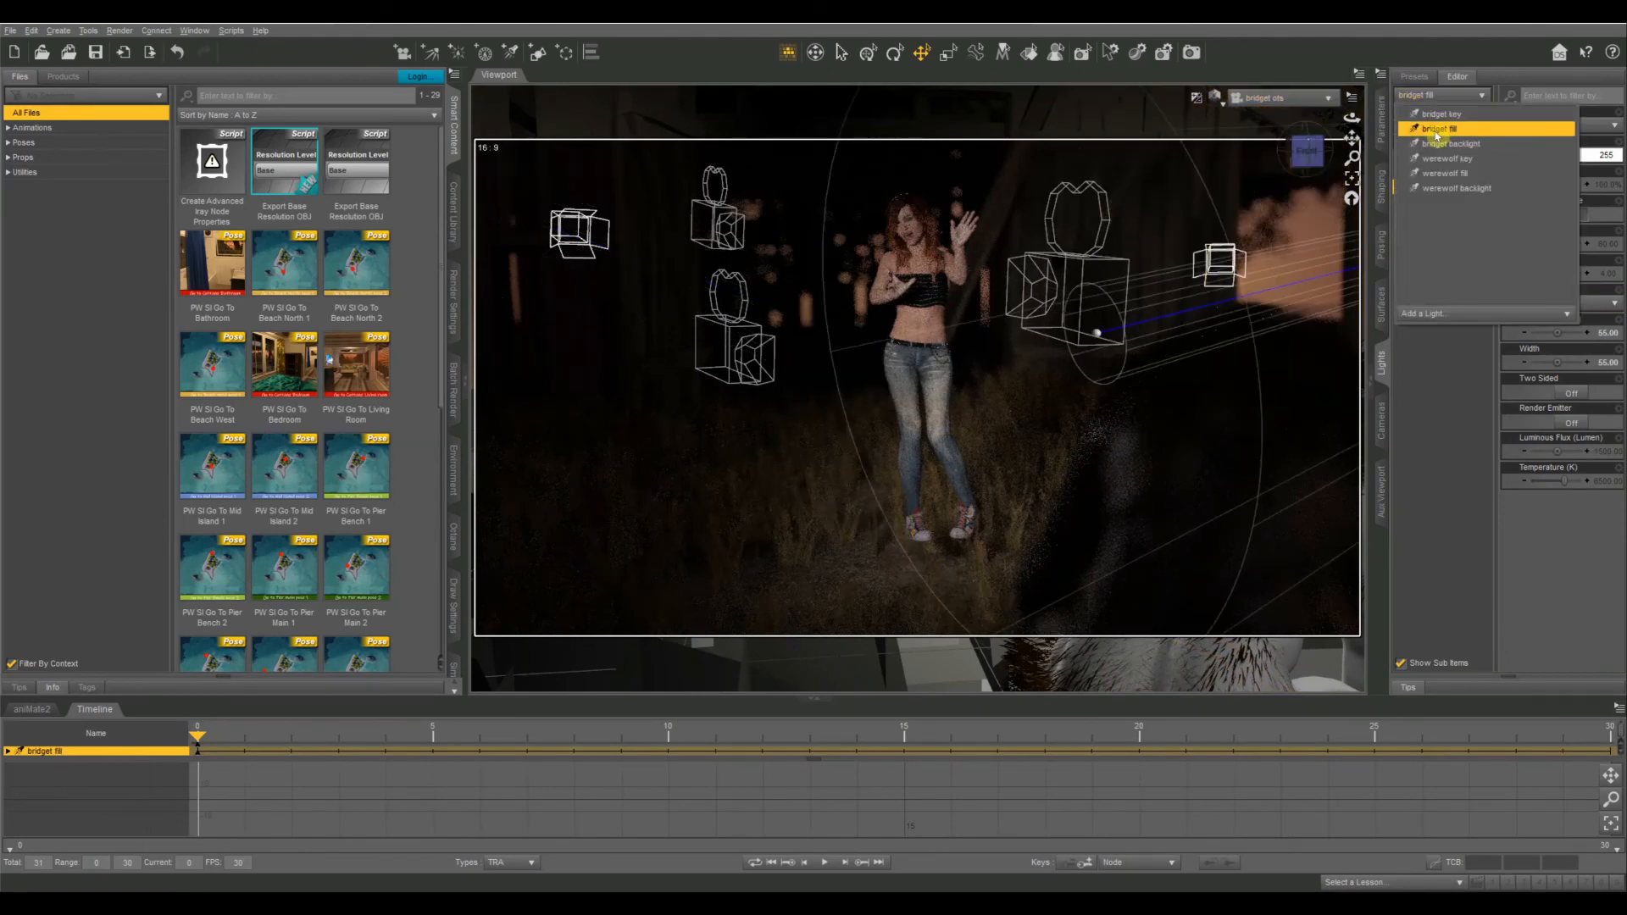
left_click(1438, 114)
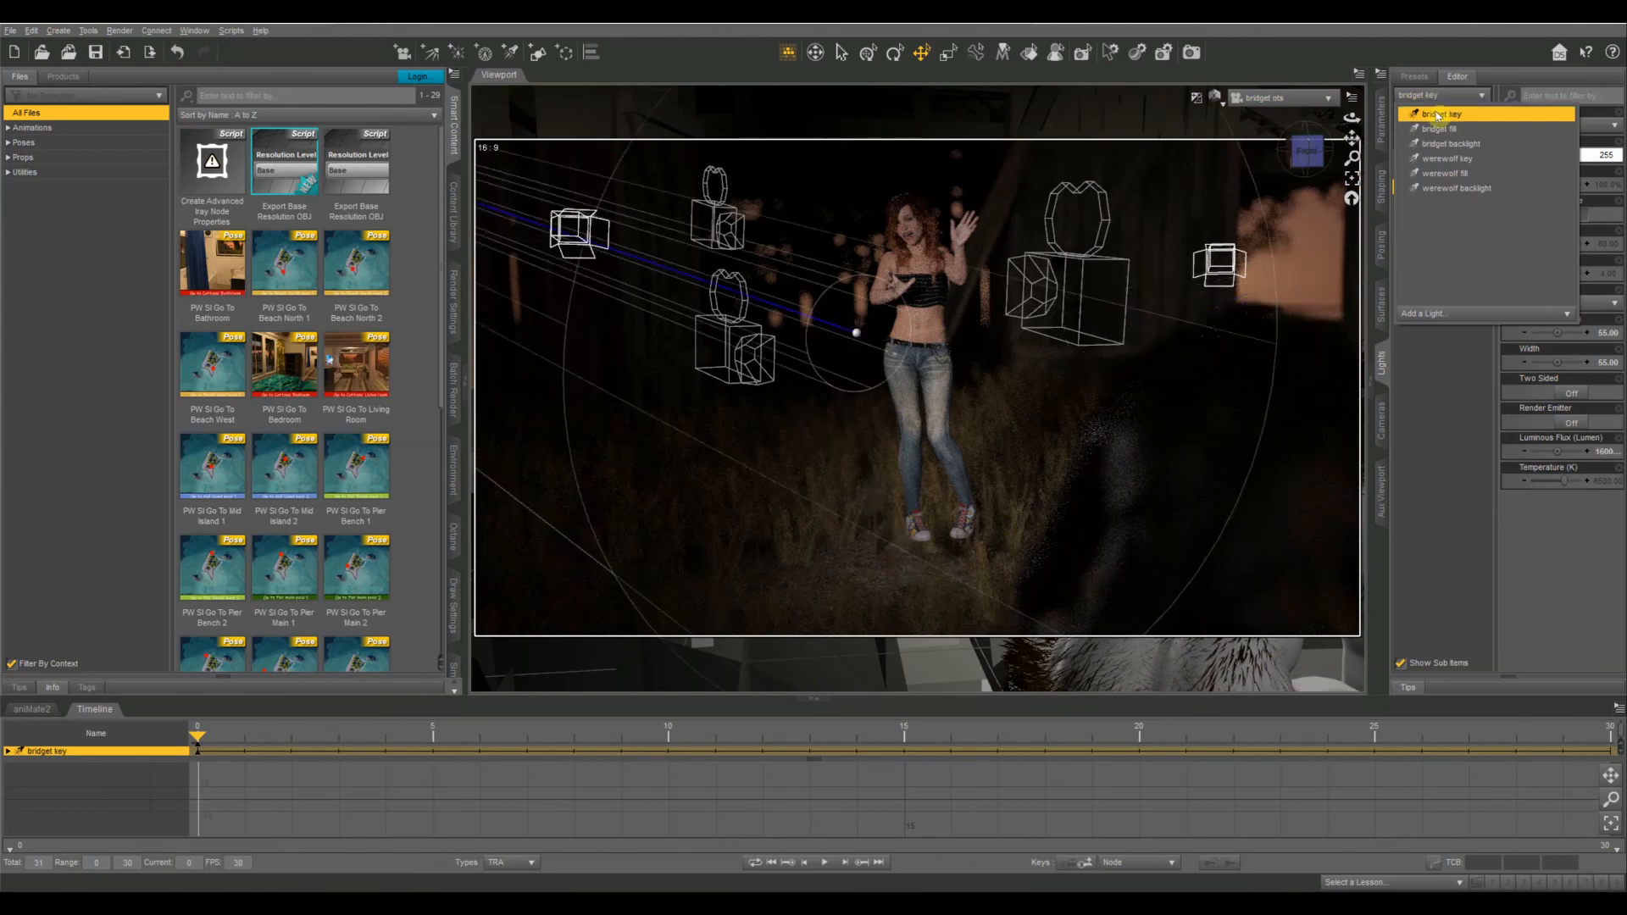
left_click(1438, 130)
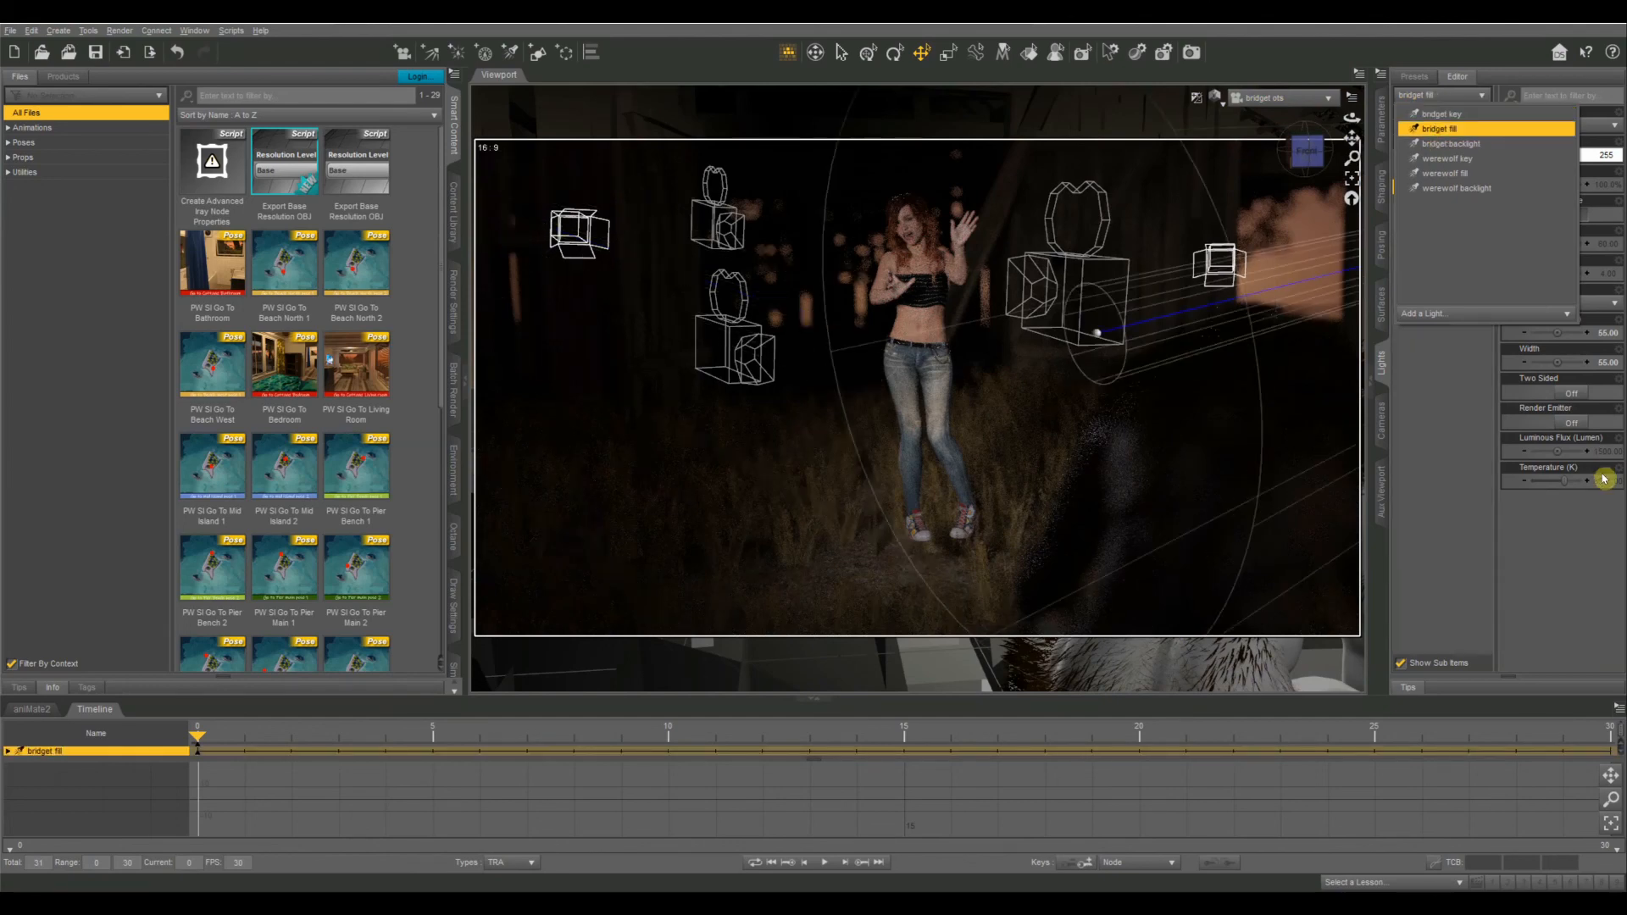
left_click(1602, 454)
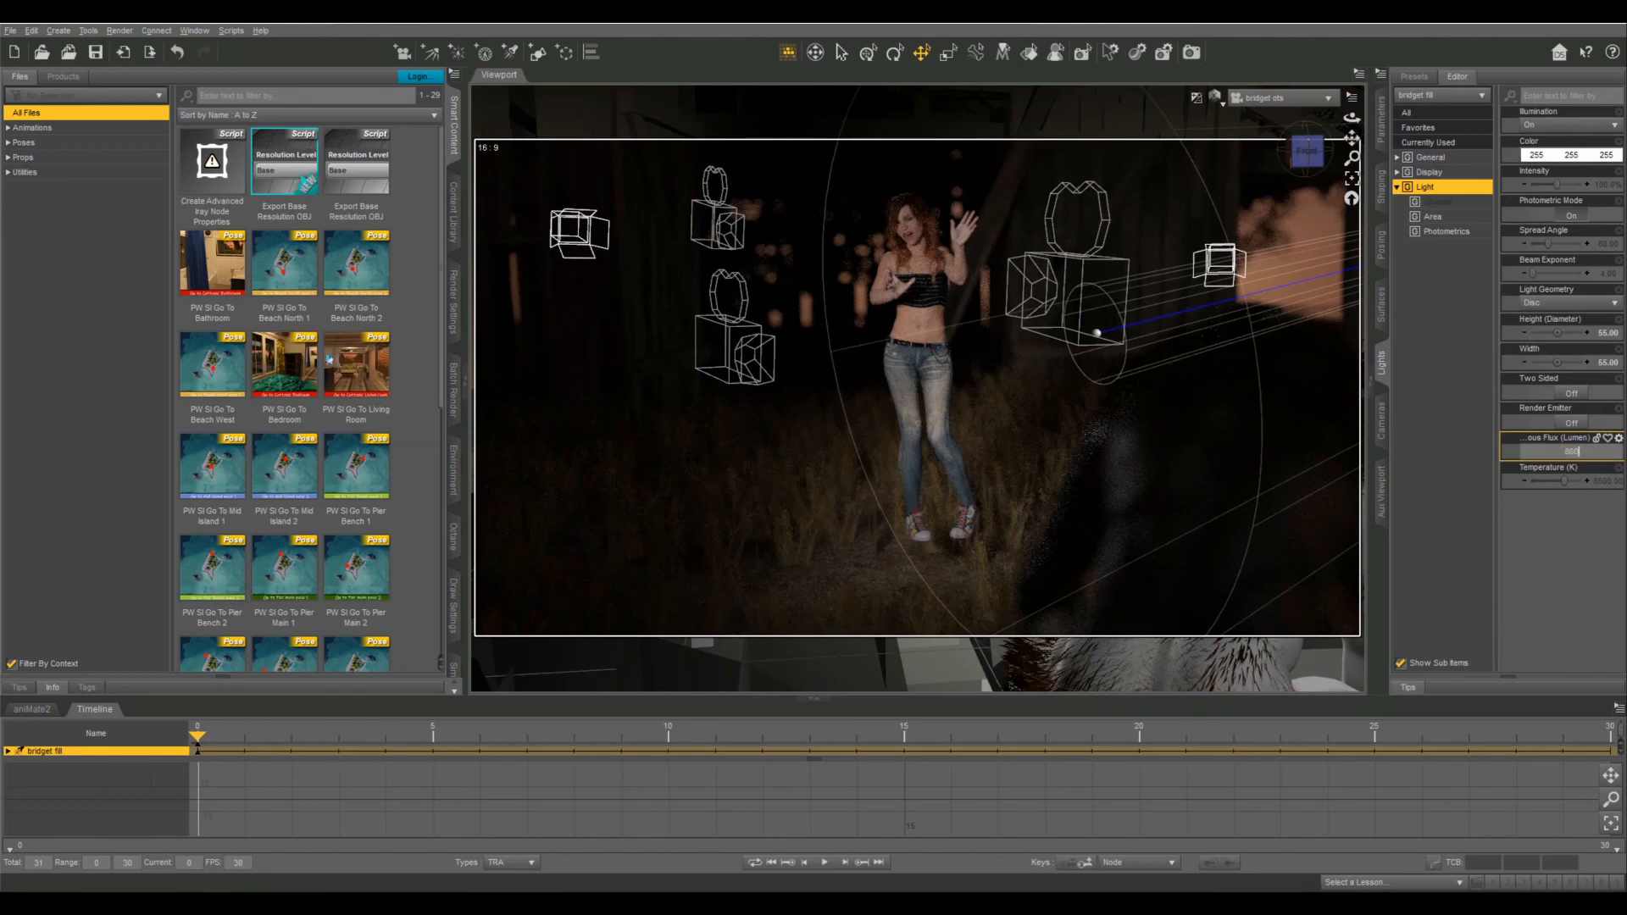
key("Return")
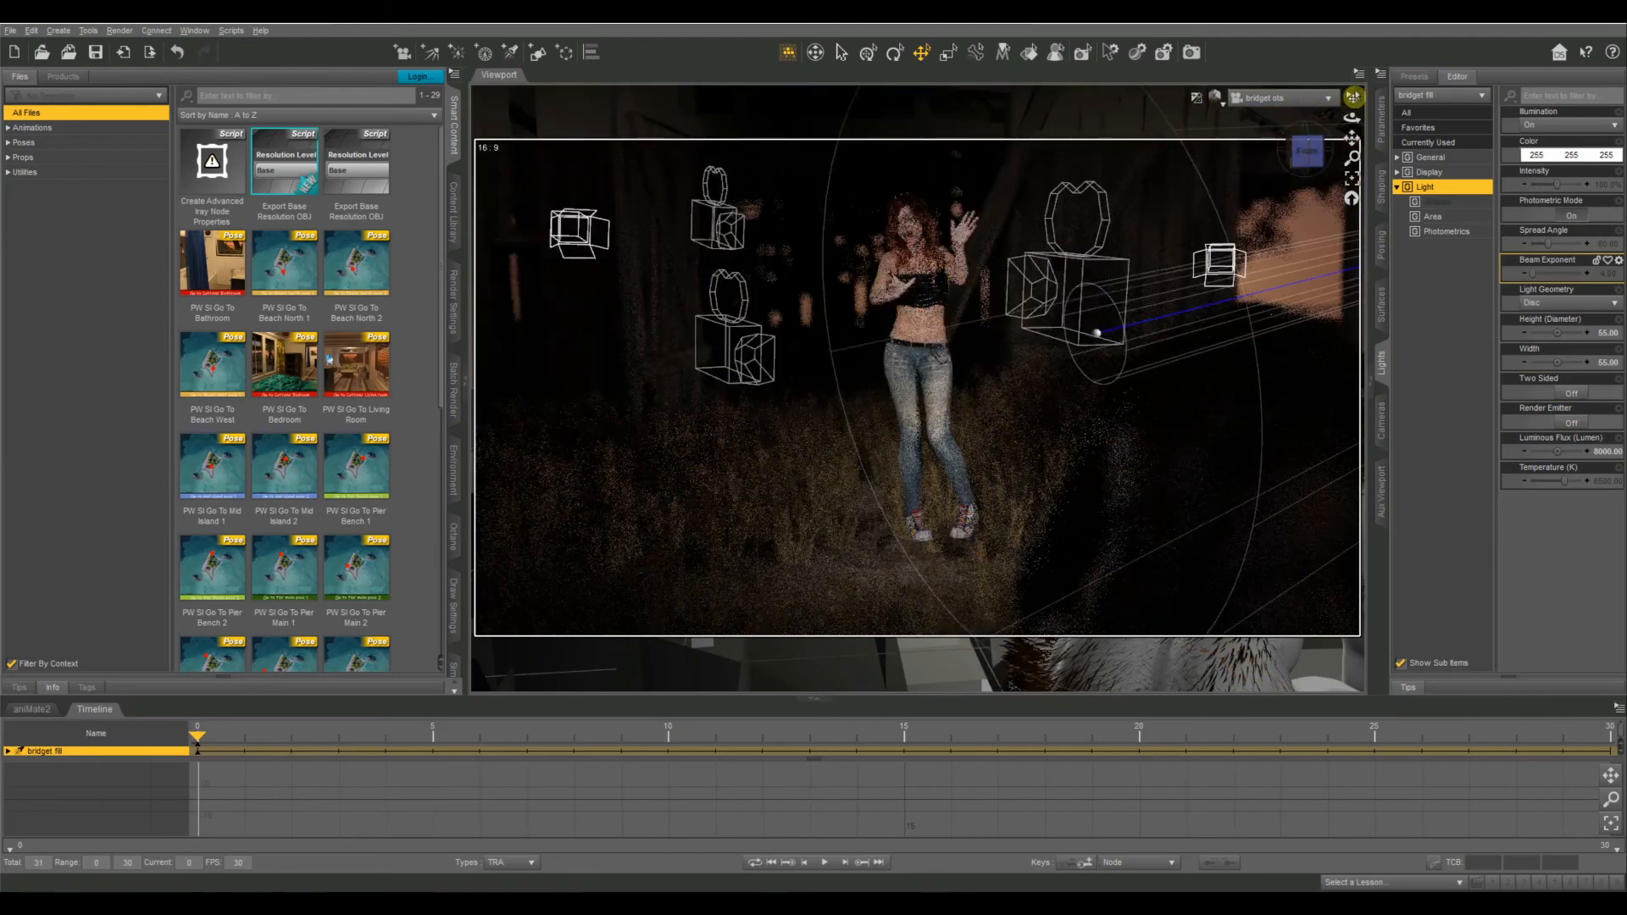
Step: Set the bridget backlight's luminous flux to 16000 lumens
left_click(1441, 95)
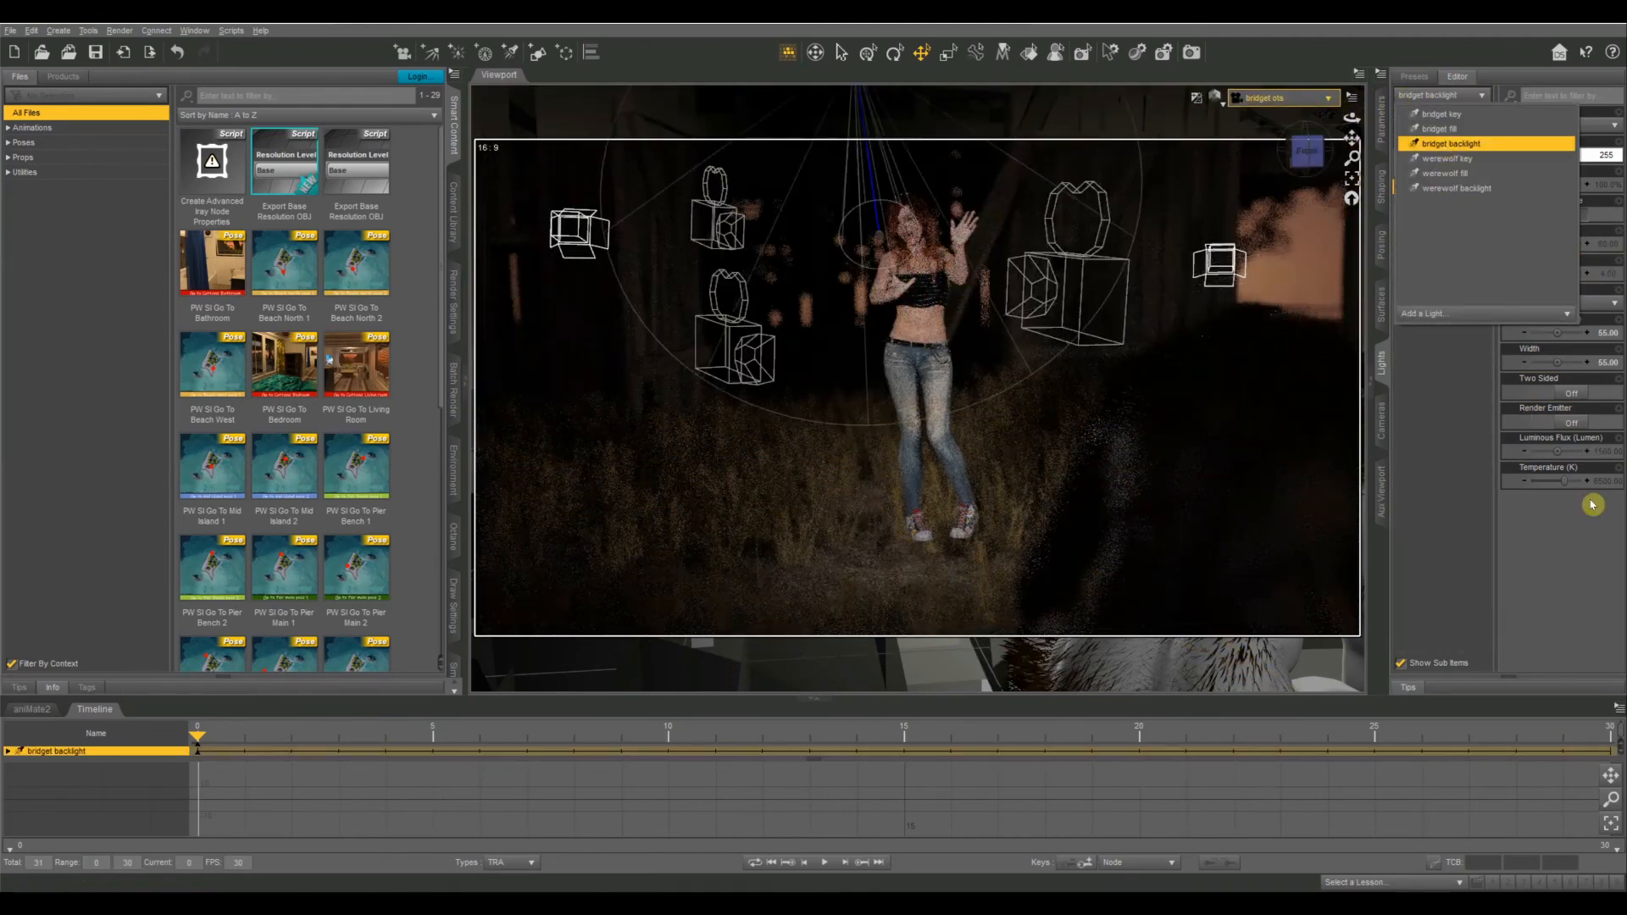
left_click(1443, 144)
left_click(1573, 452)
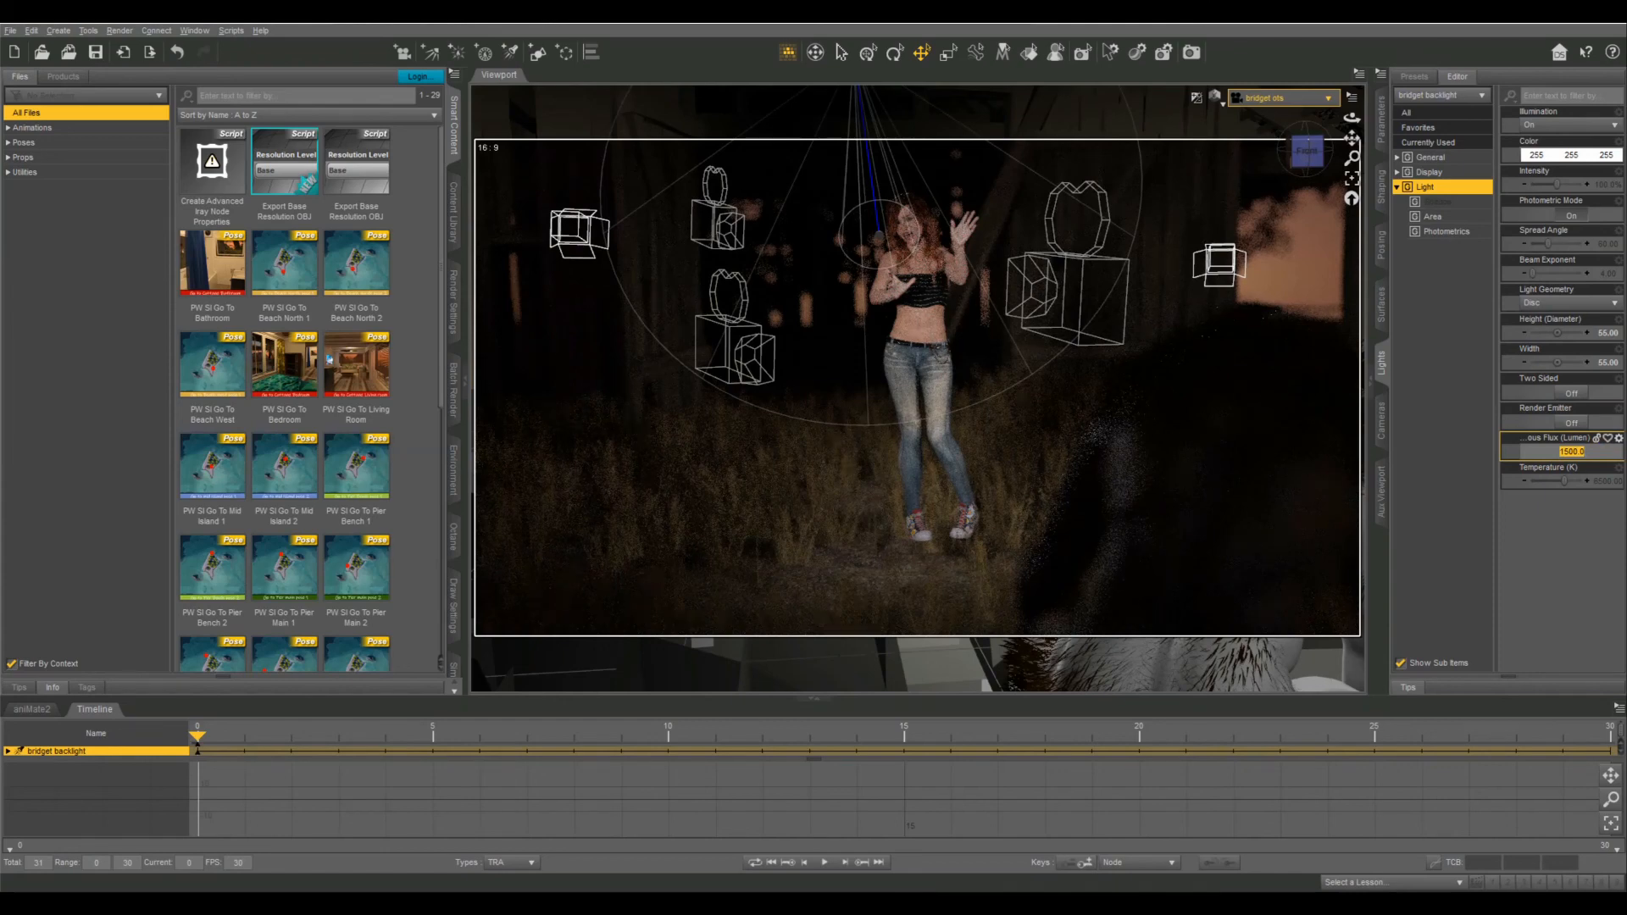
key("Return")
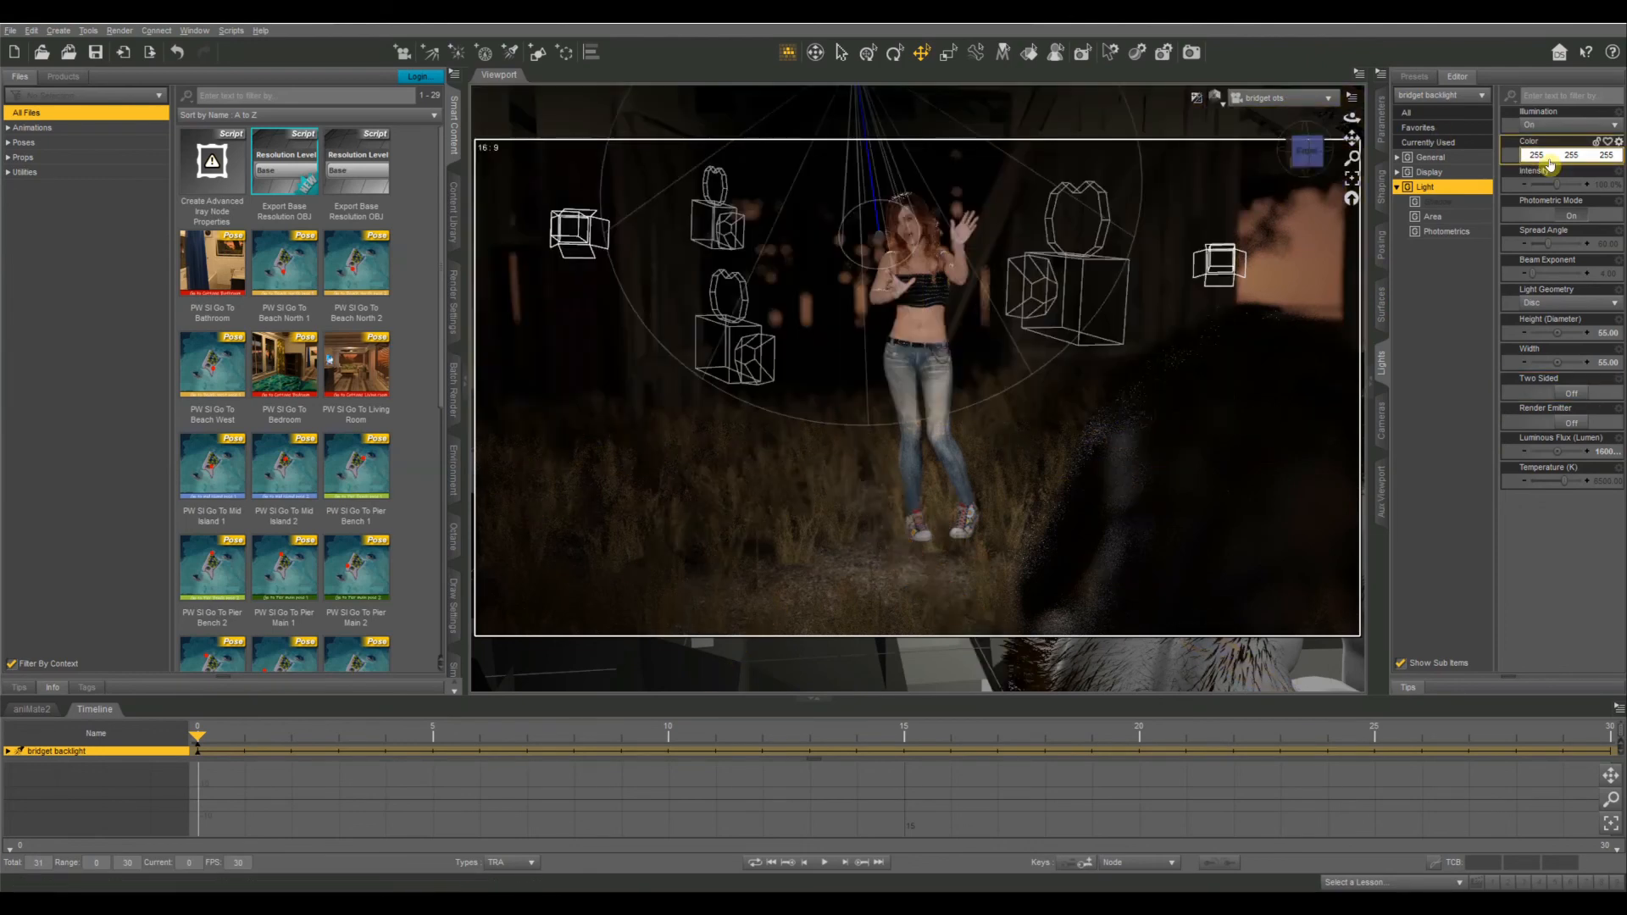
Step: Tint the bridget key light a pale blue with RGB color 203, 223, 255
left_click(1440, 95)
left_click(1441, 113)
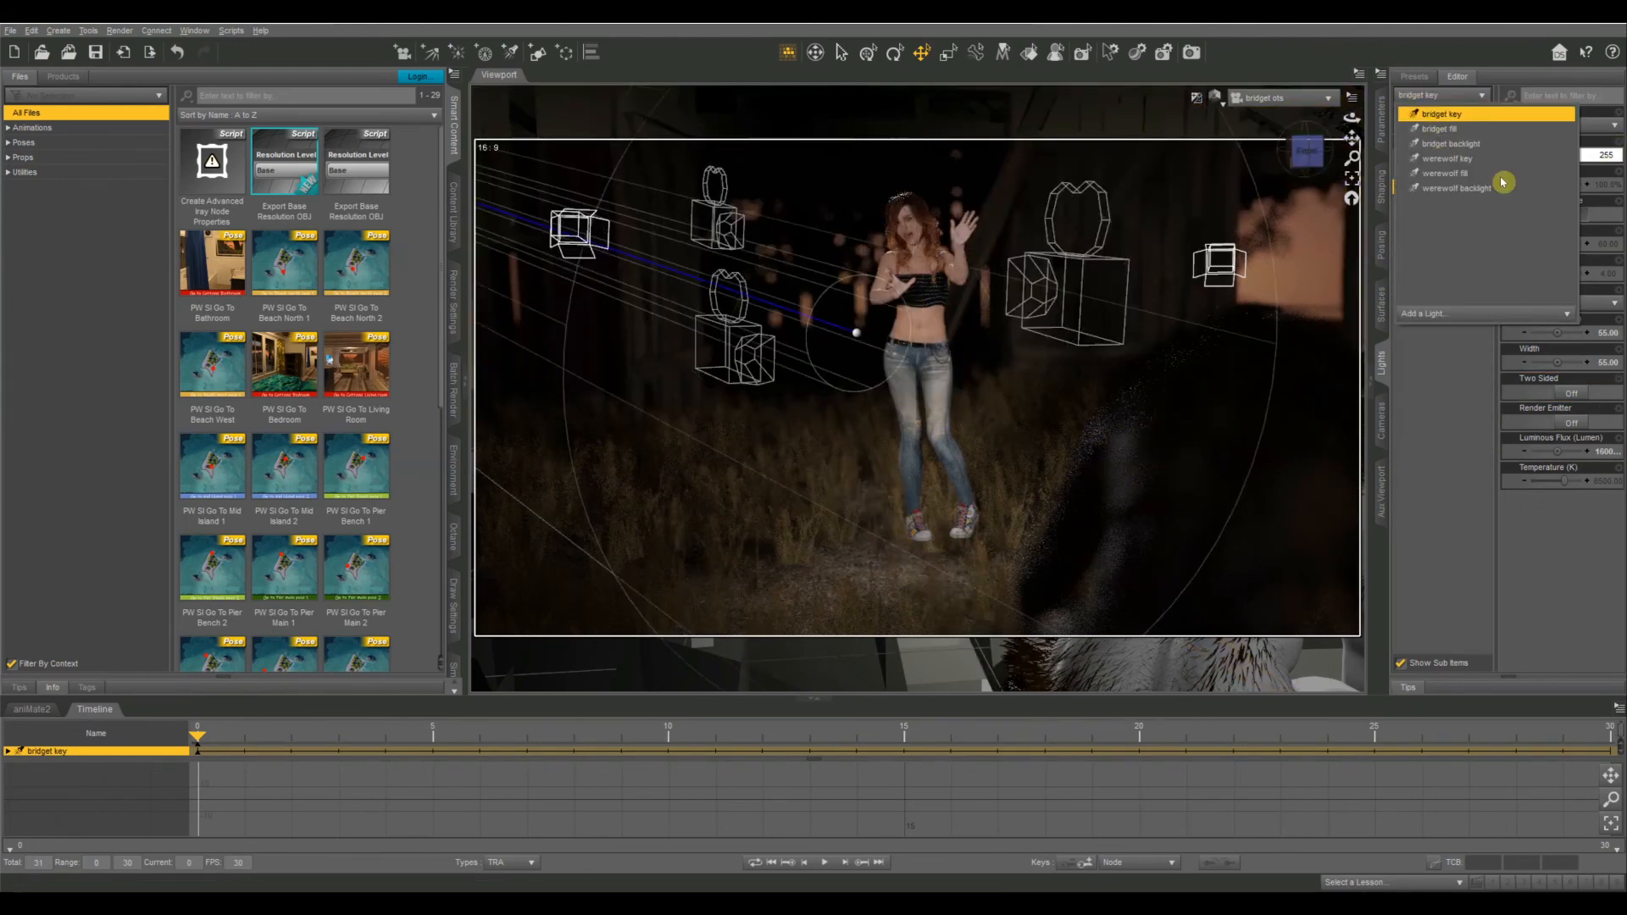
left_click(1578, 156)
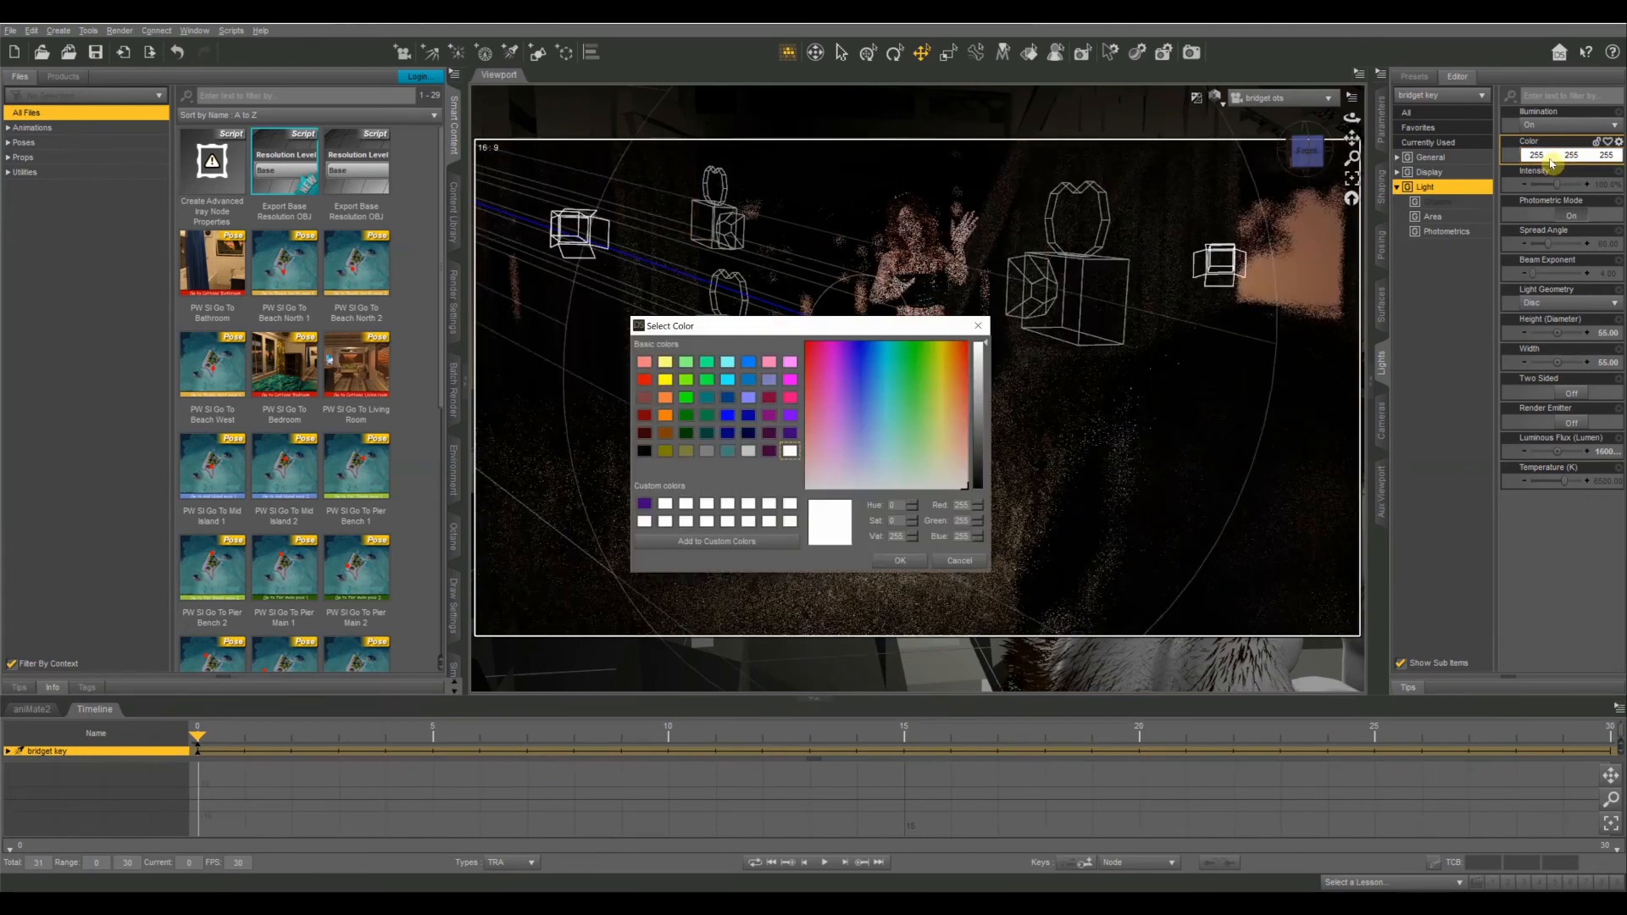
left_click_drag(850, 486, 870, 460)
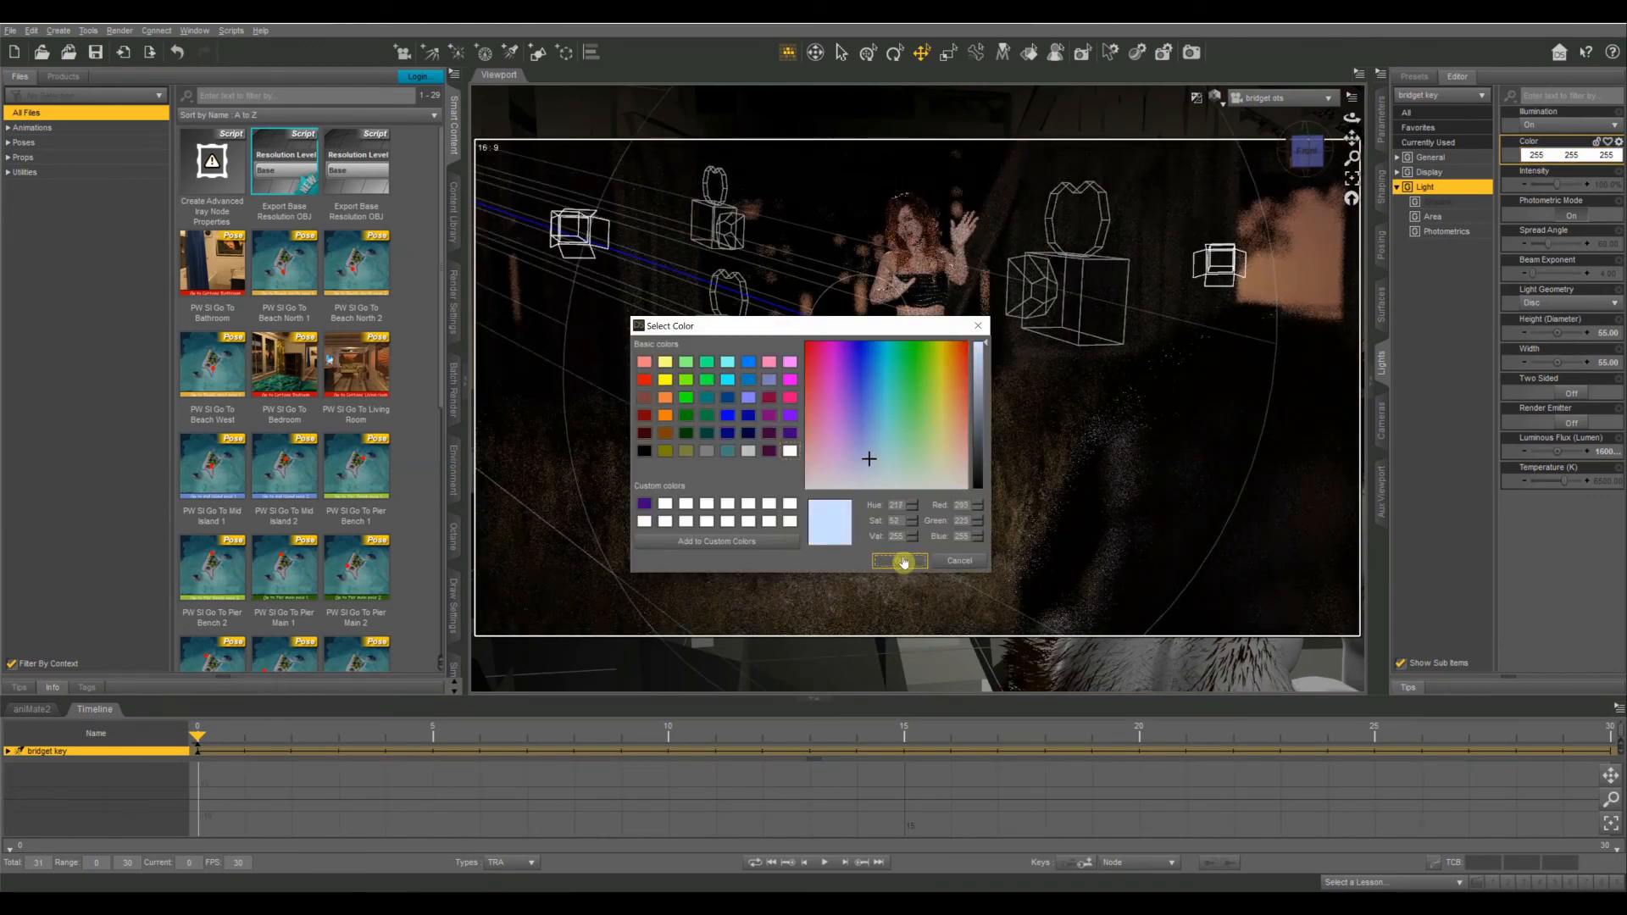
left_click(903, 562)
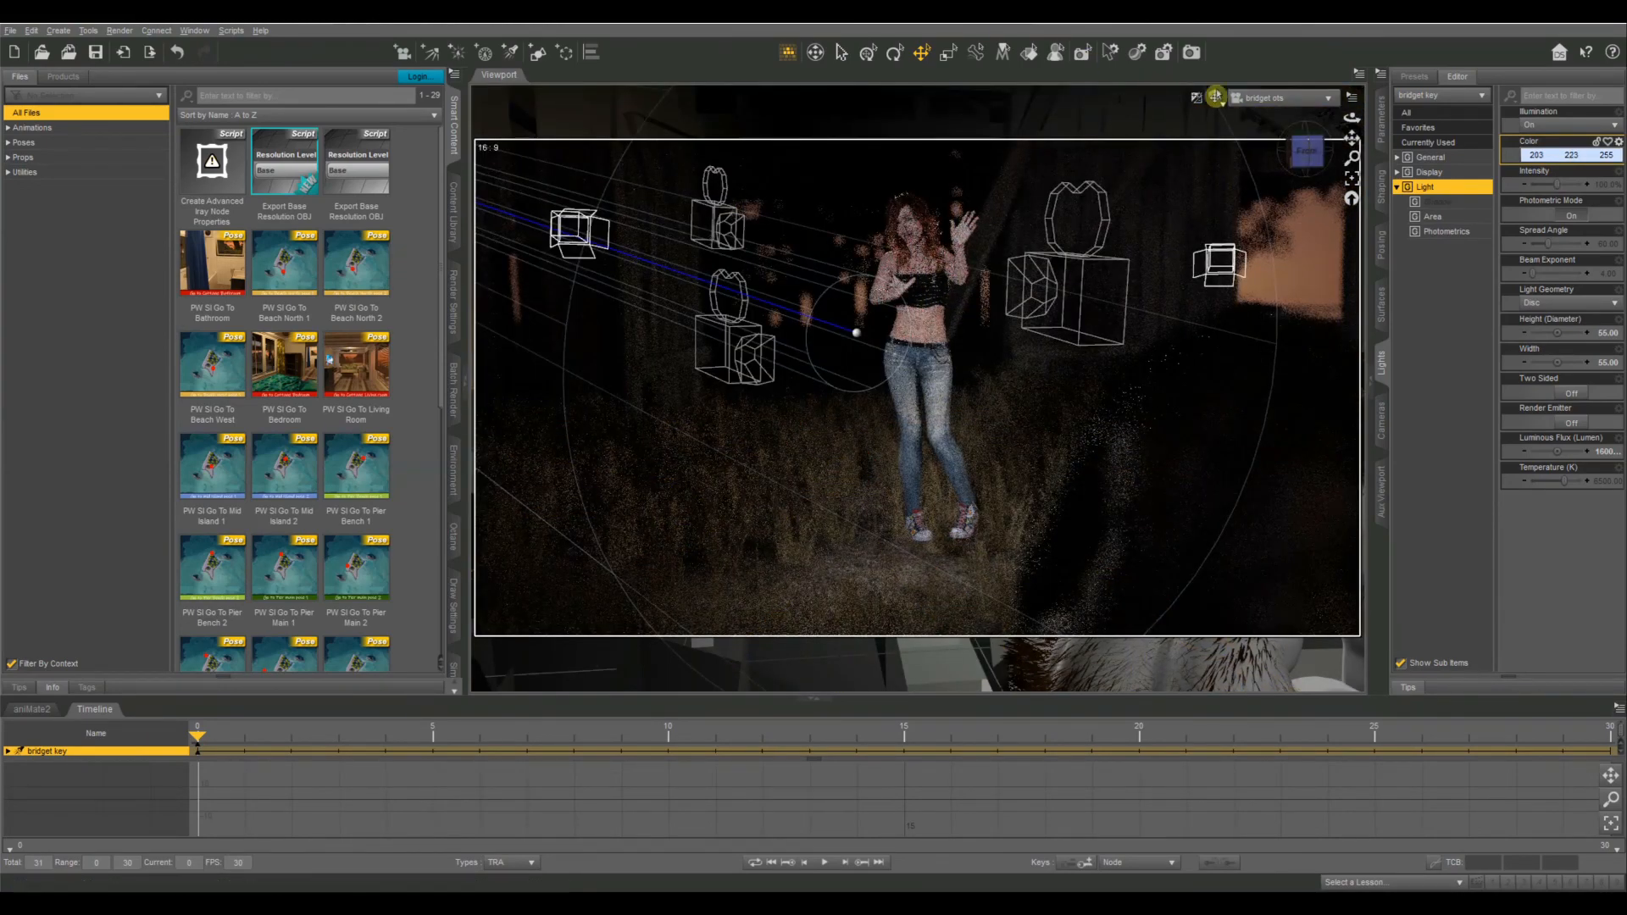
Step: Tint the bridget fill light a pale blue with RGB color 199, 224, 255
left_click(1284, 98)
left_click(1440, 95)
left_click(1441, 95)
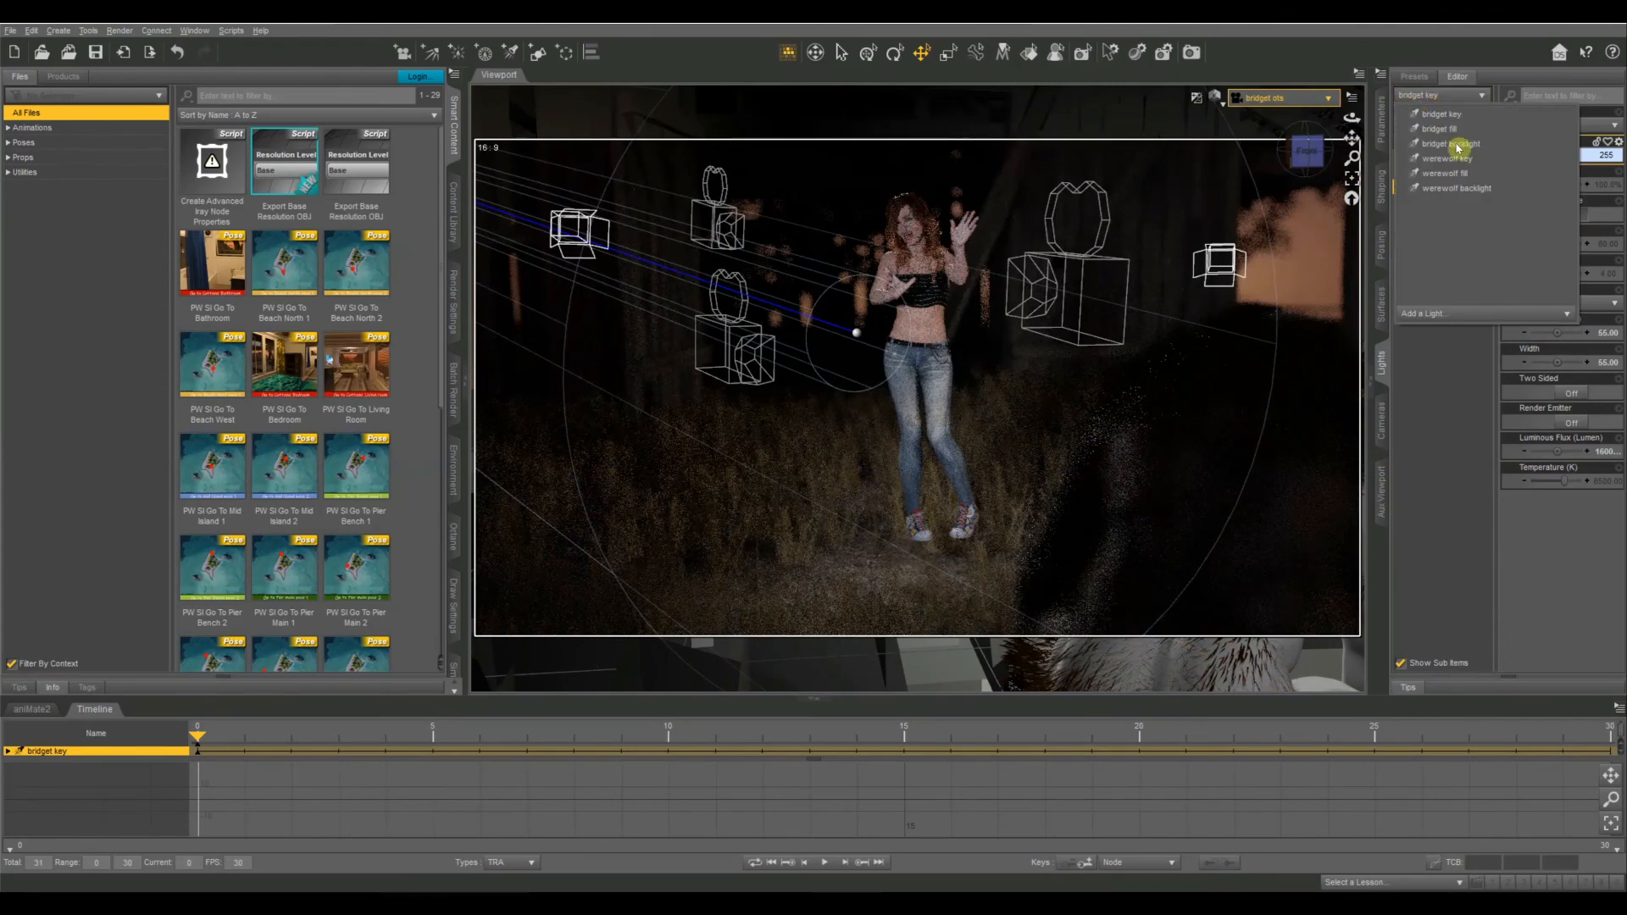
left_click(1441, 129)
left_click(1568, 156)
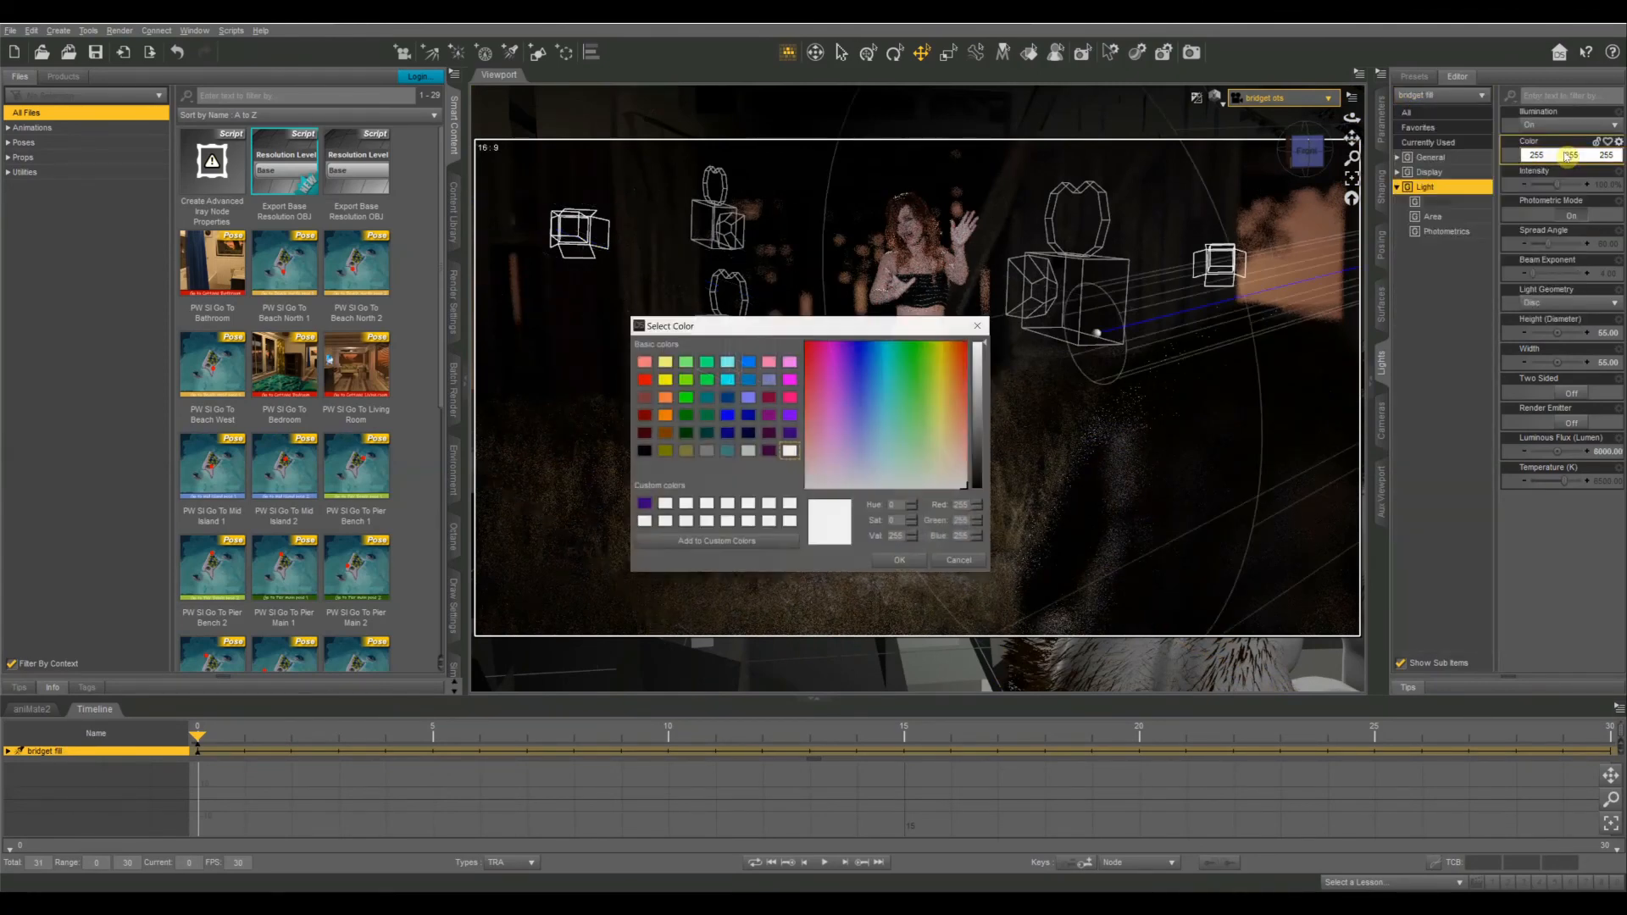
left_click(870, 460)
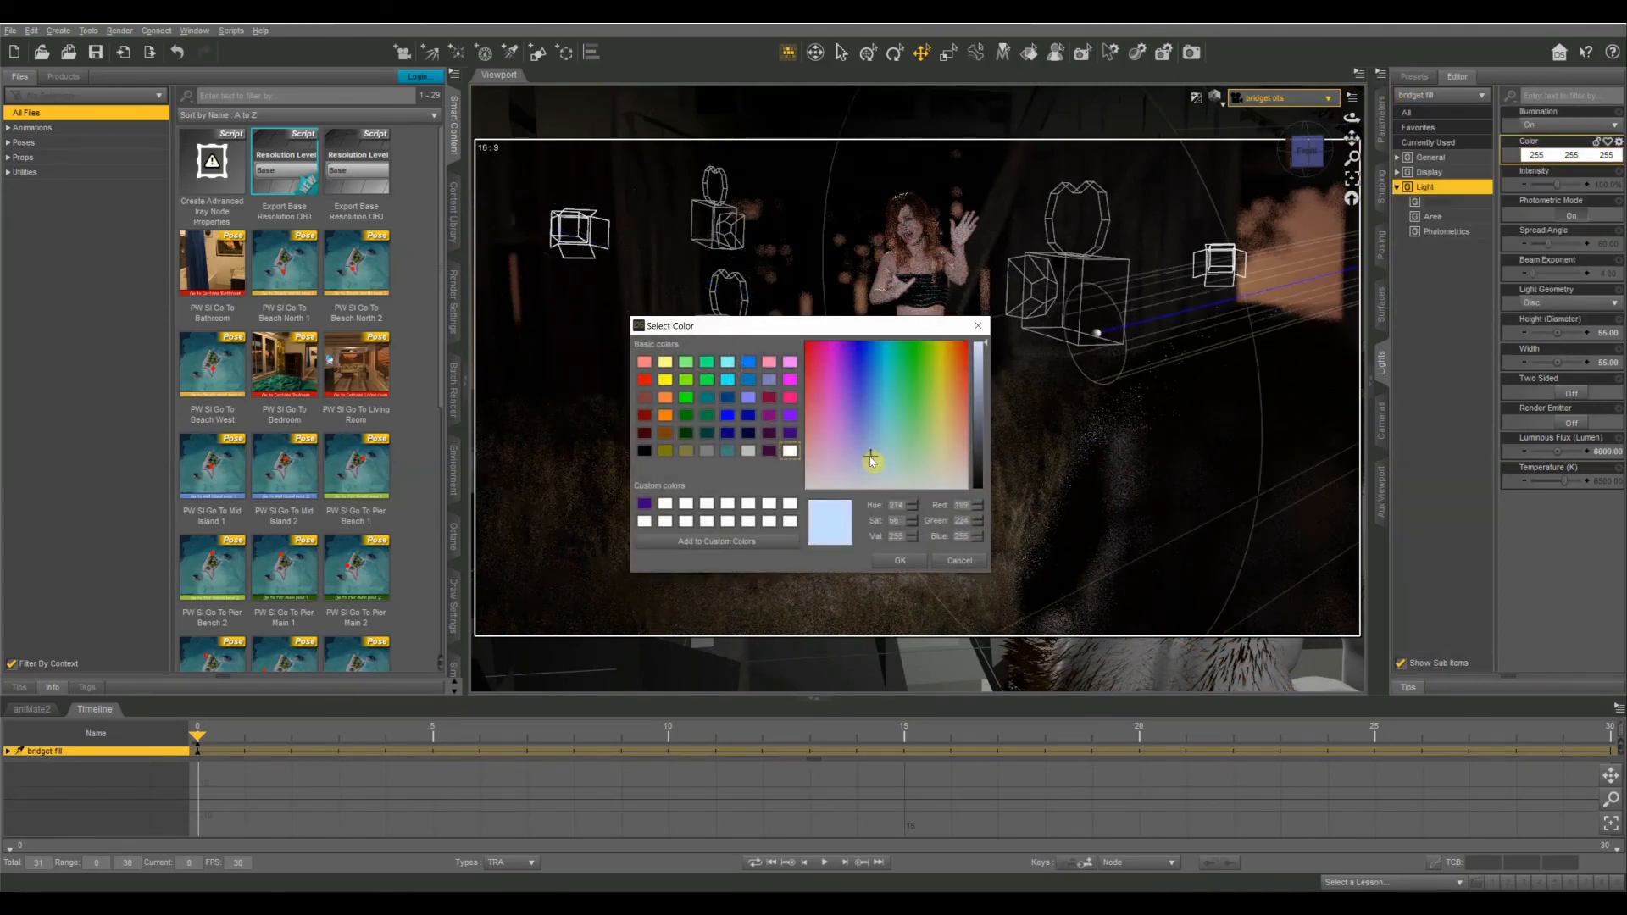
left_click(900, 560)
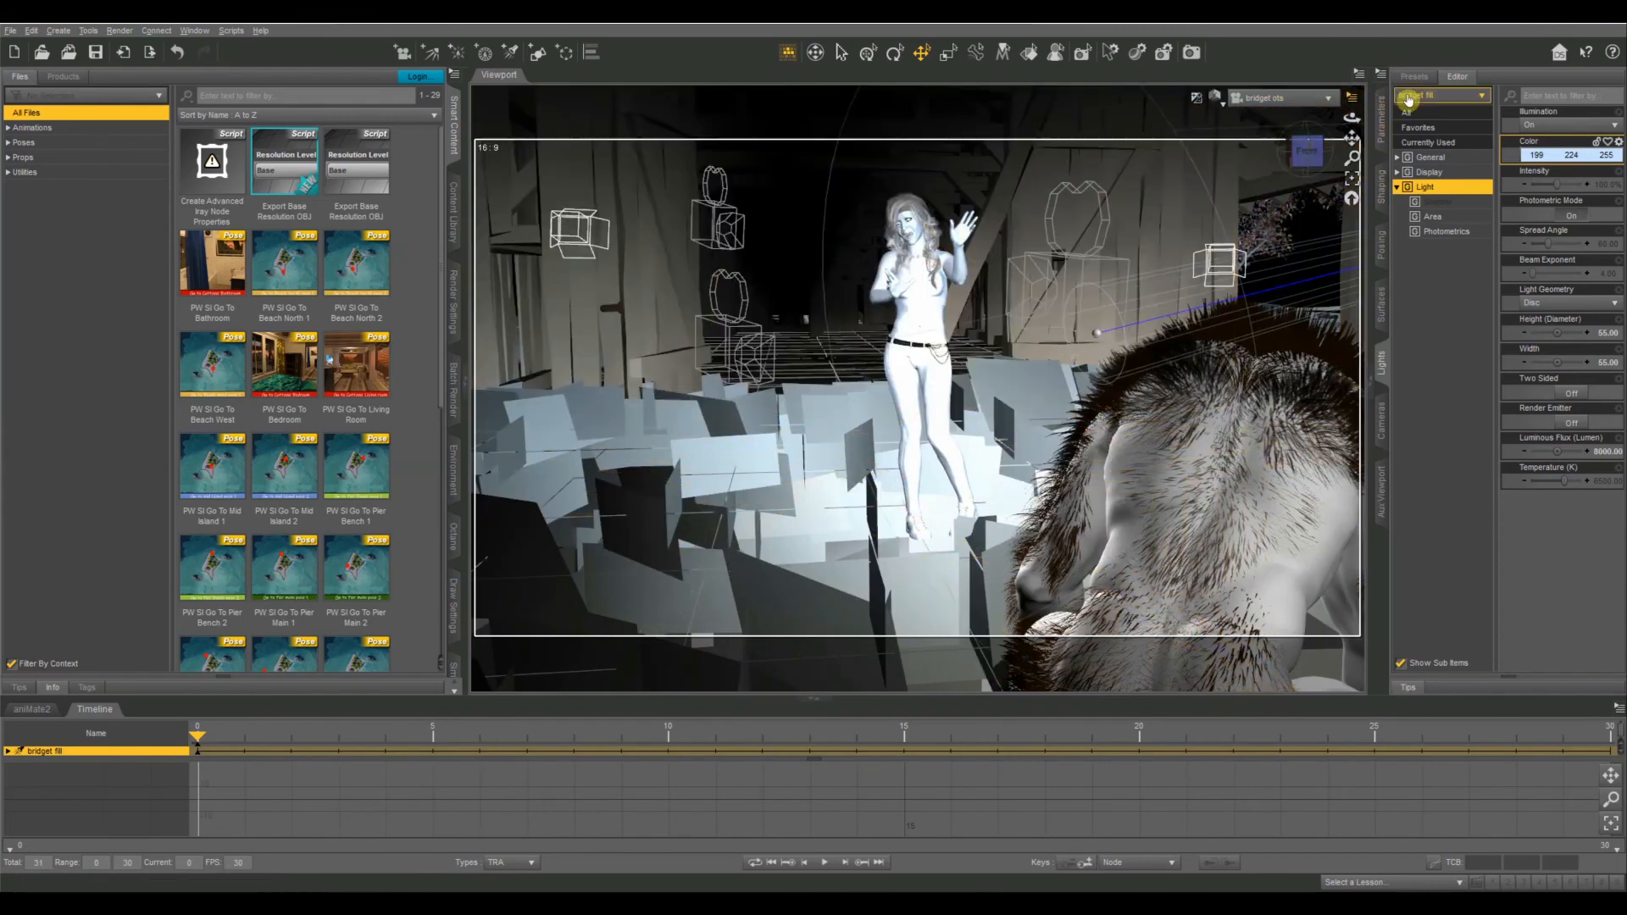
Step: Tint the bridget backlight pale blue with RGB color 196, 223, 255 and preview it through the bridget close camera
left_click(1441, 95)
left_click(1455, 189)
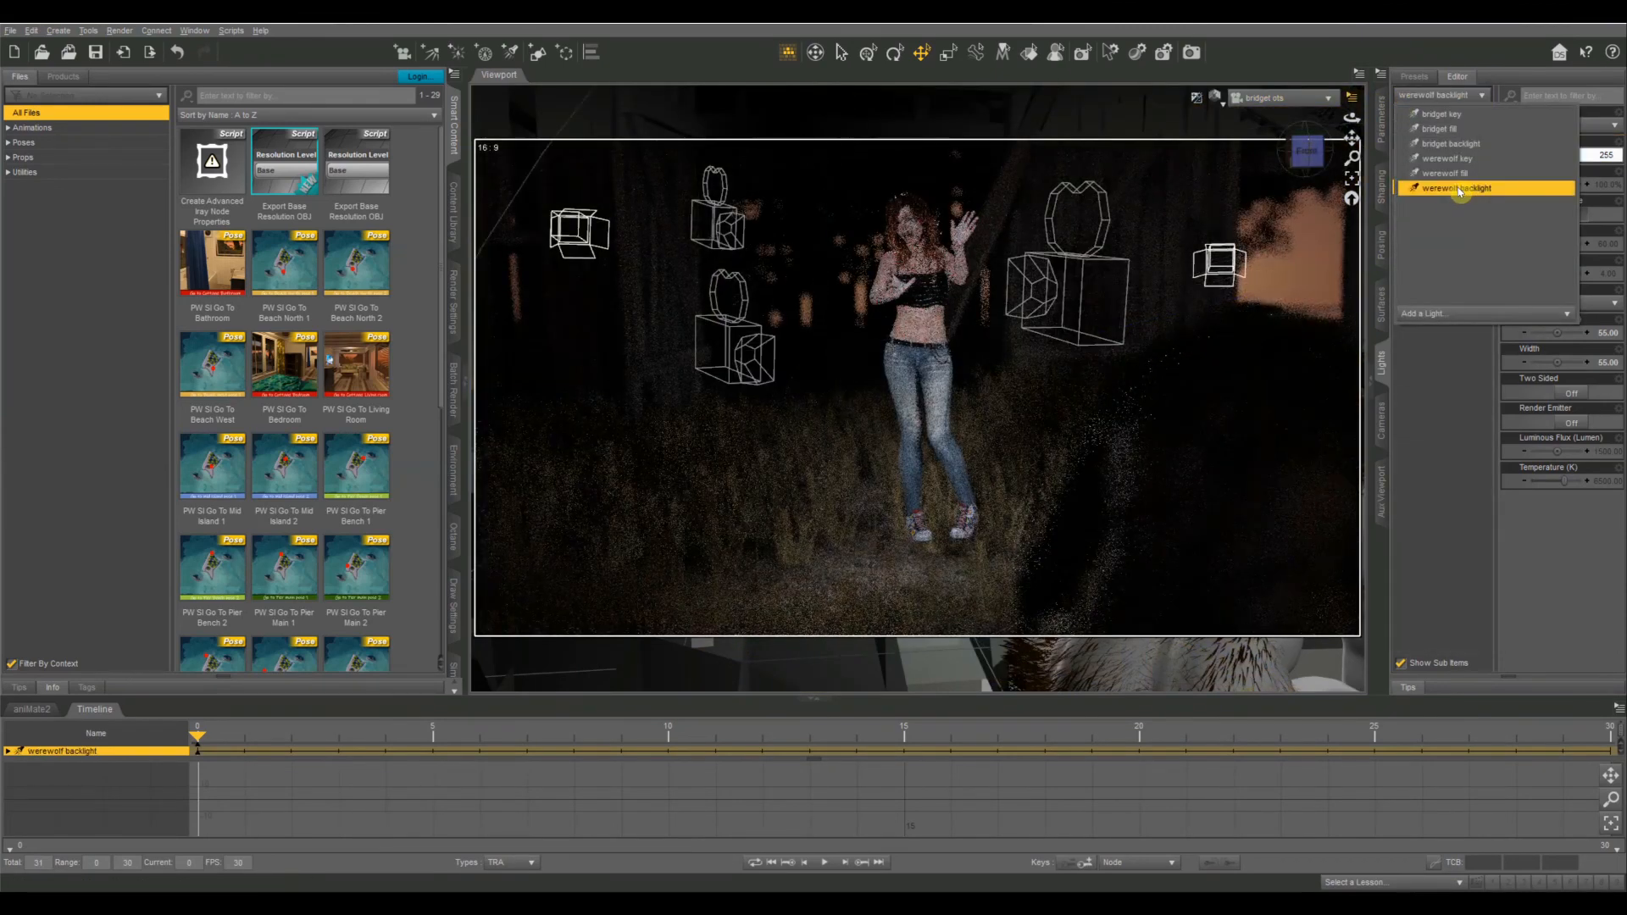
left_click(1462, 144)
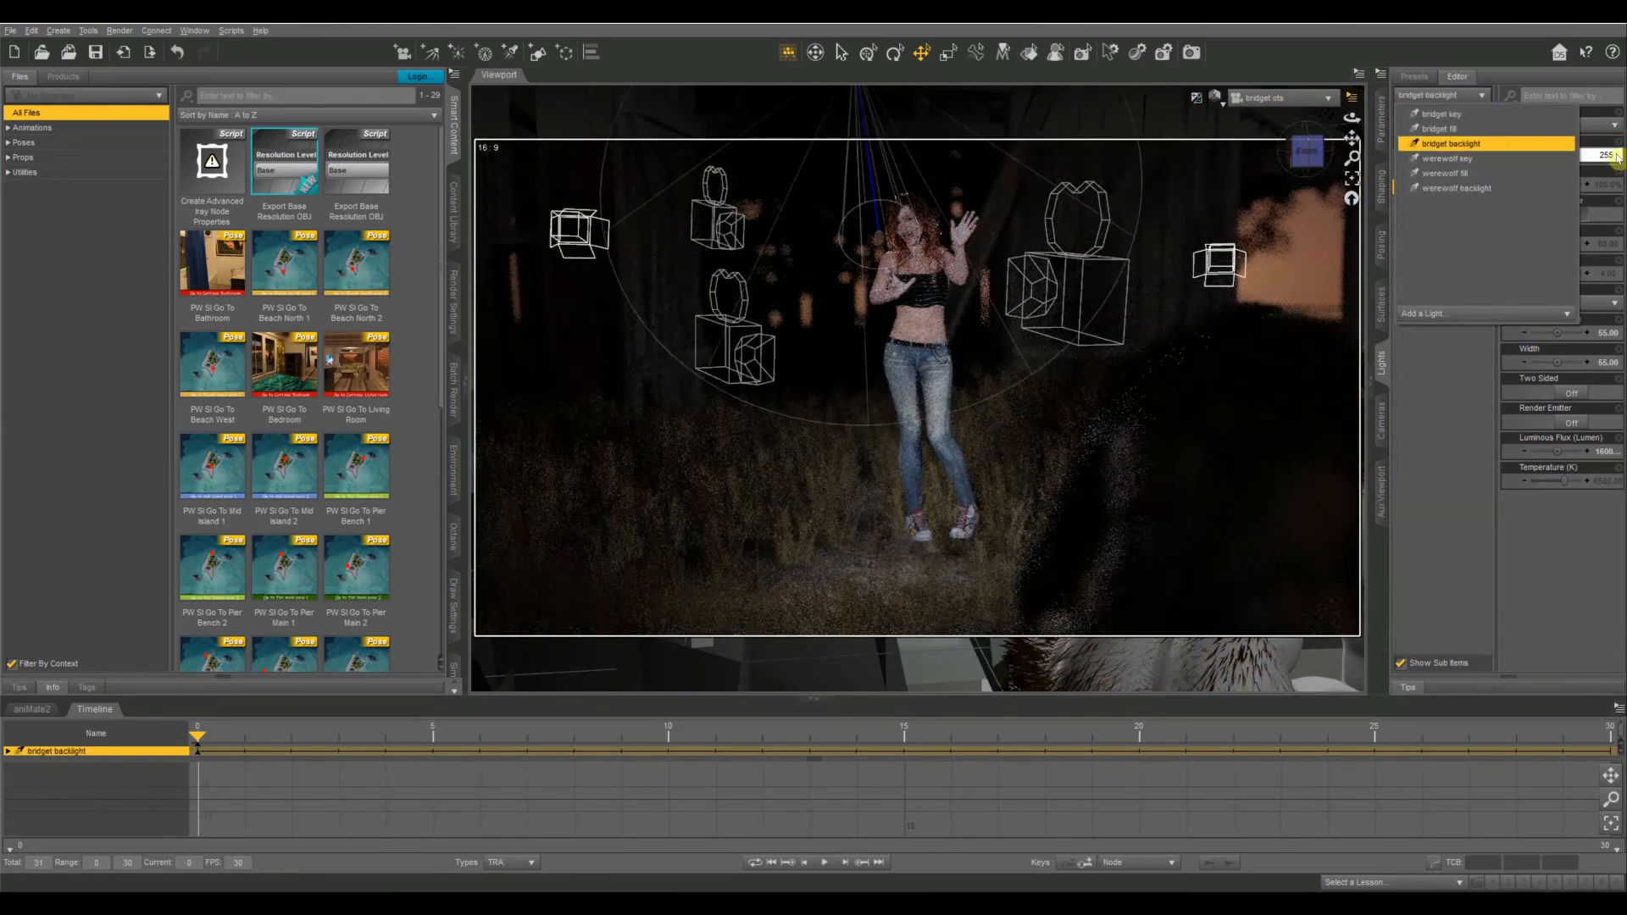
left_click(1581, 157)
left_click(872, 456)
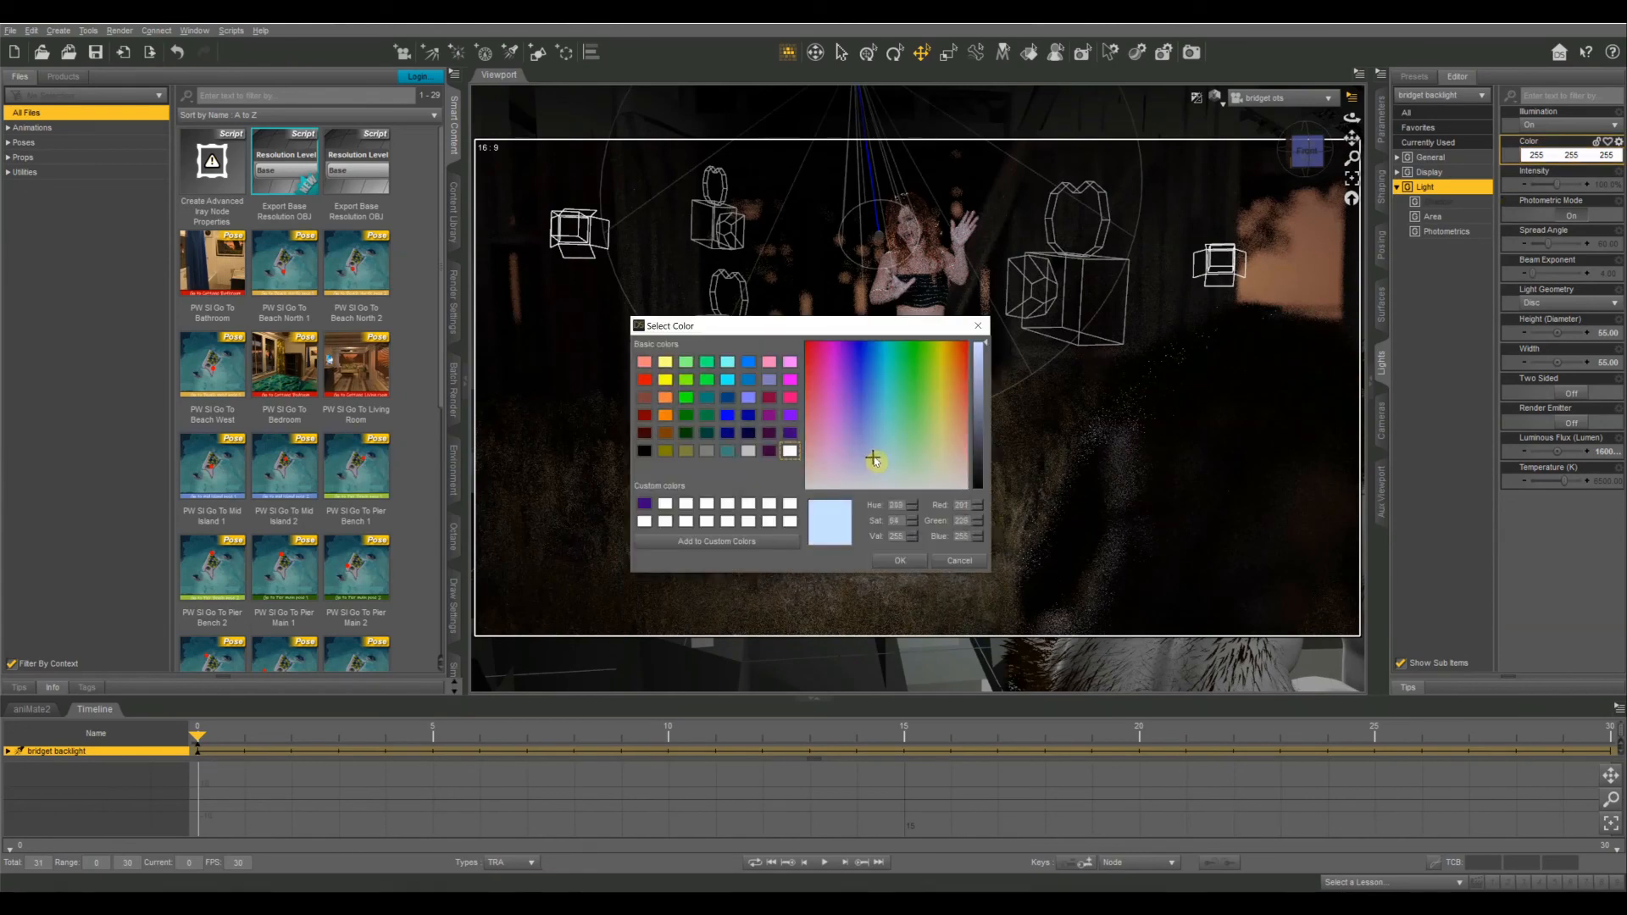
left_click(904, 561)
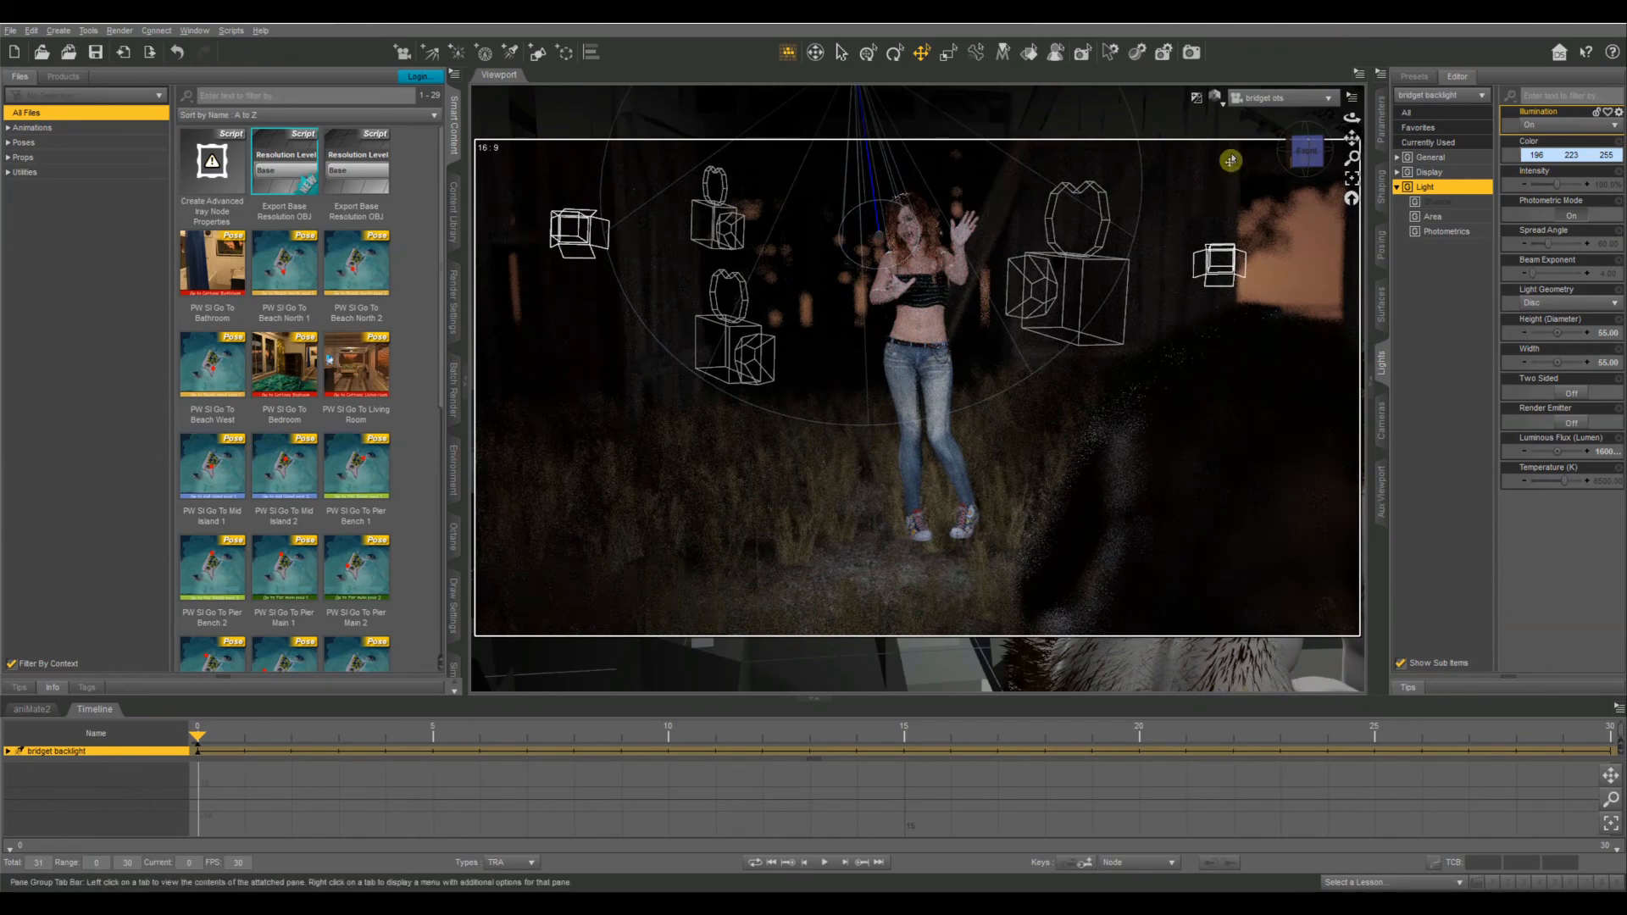
left_click(1281, 97)
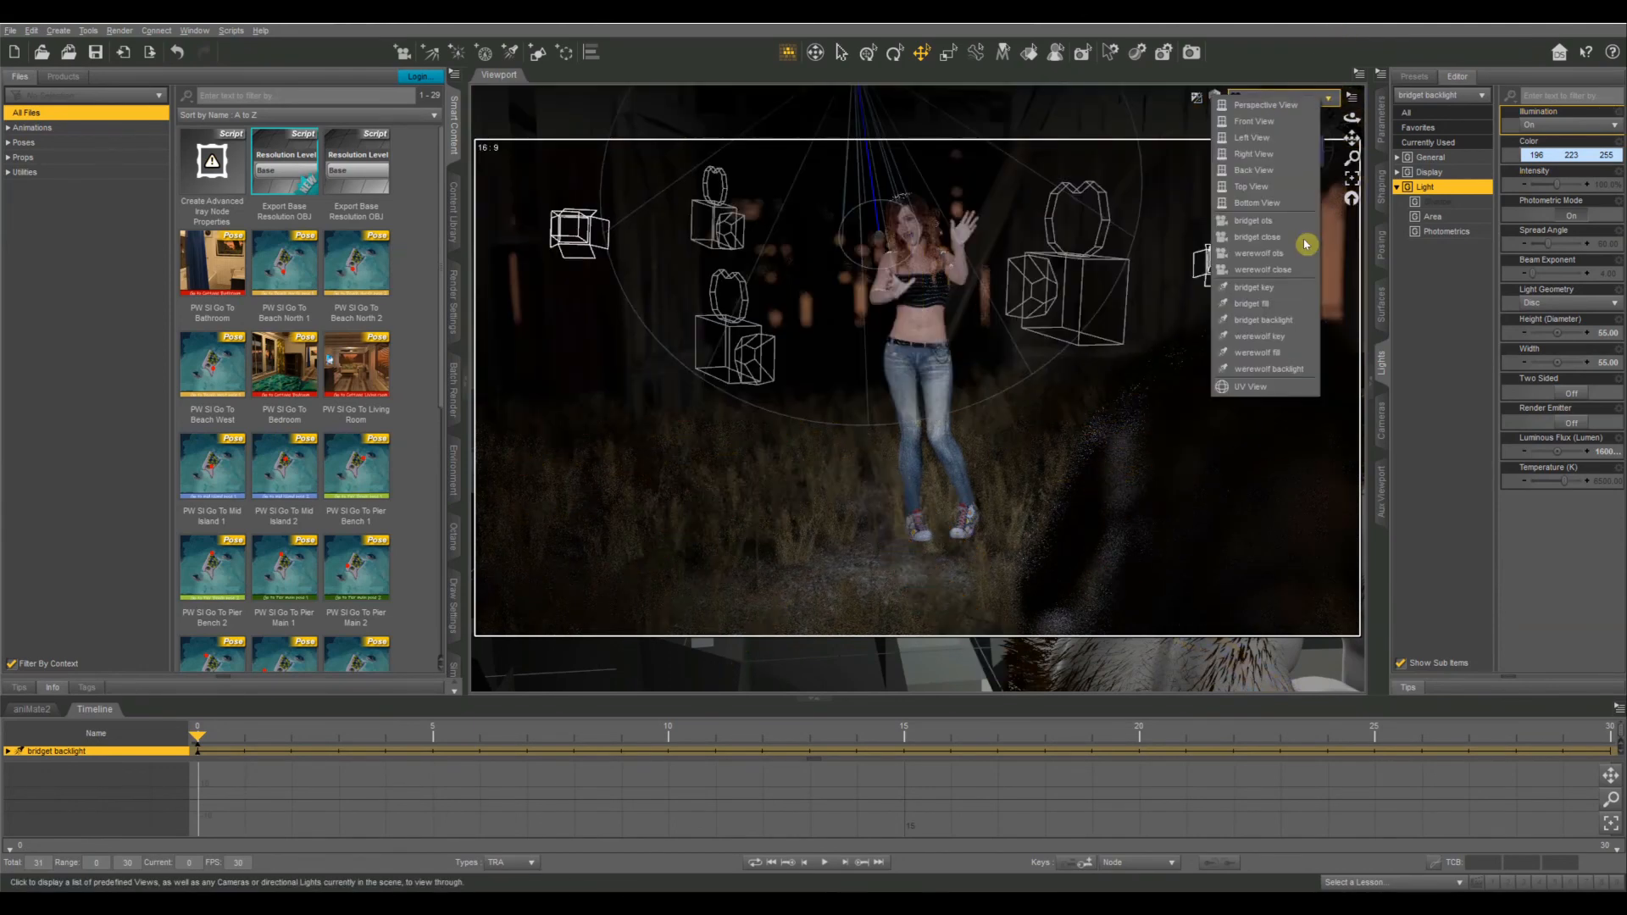
left_click(1256, 238)
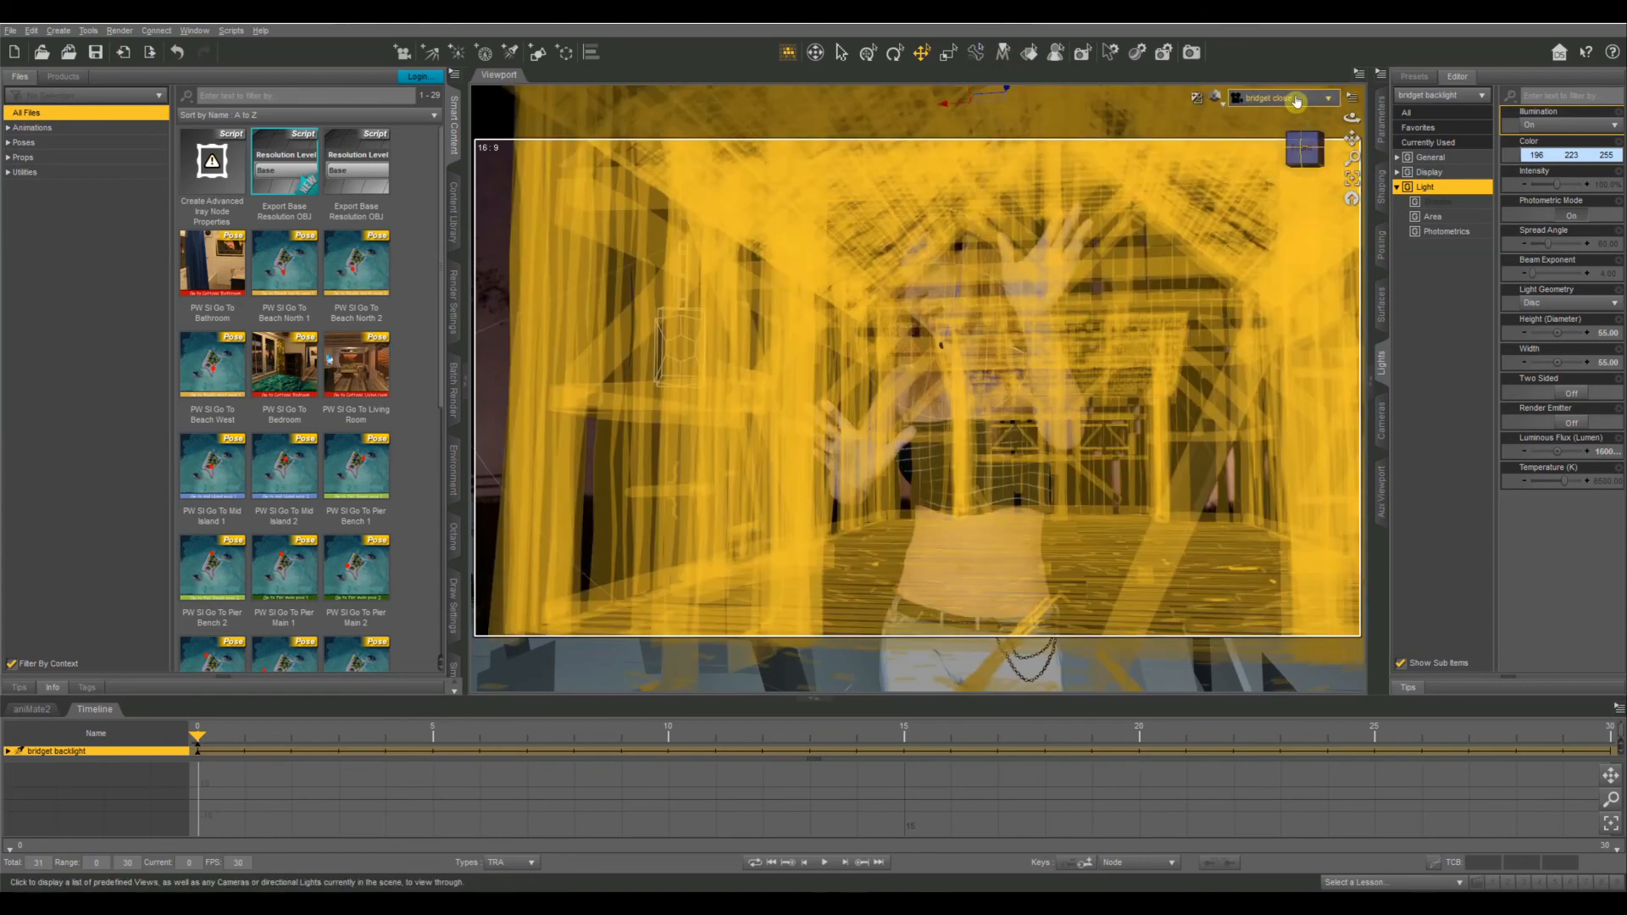
Step: Look through the bridget backlight in Texture Shaded style, orbit it to one side behind Bridget, and check it through the bridget close camera
left_click(1276, 97)
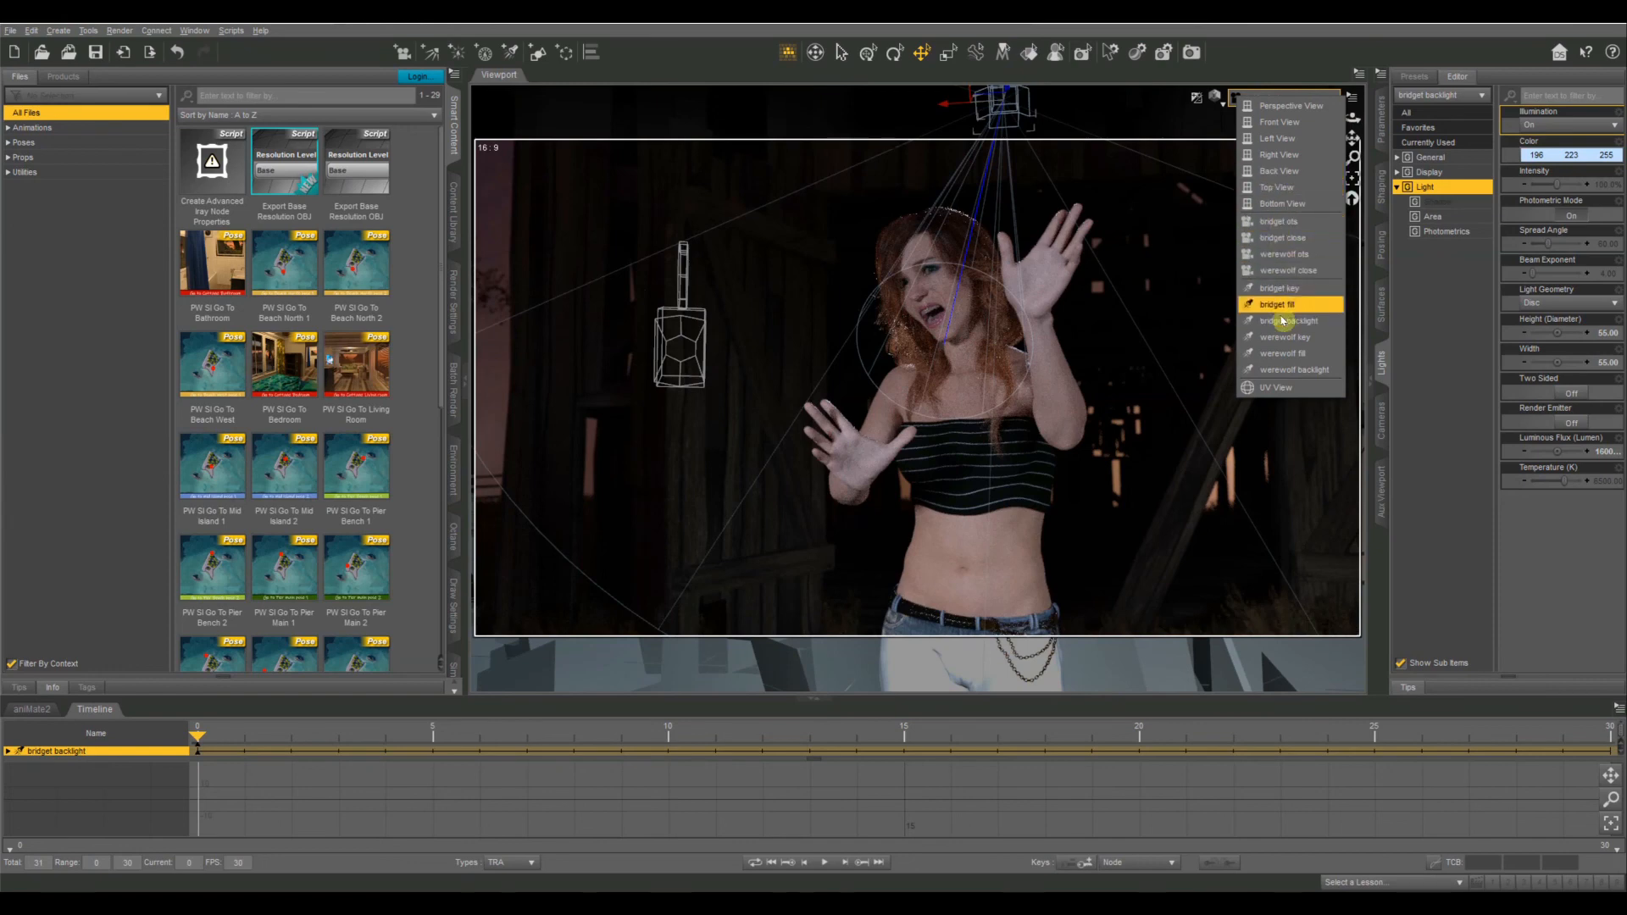
left_click(1282, 238)
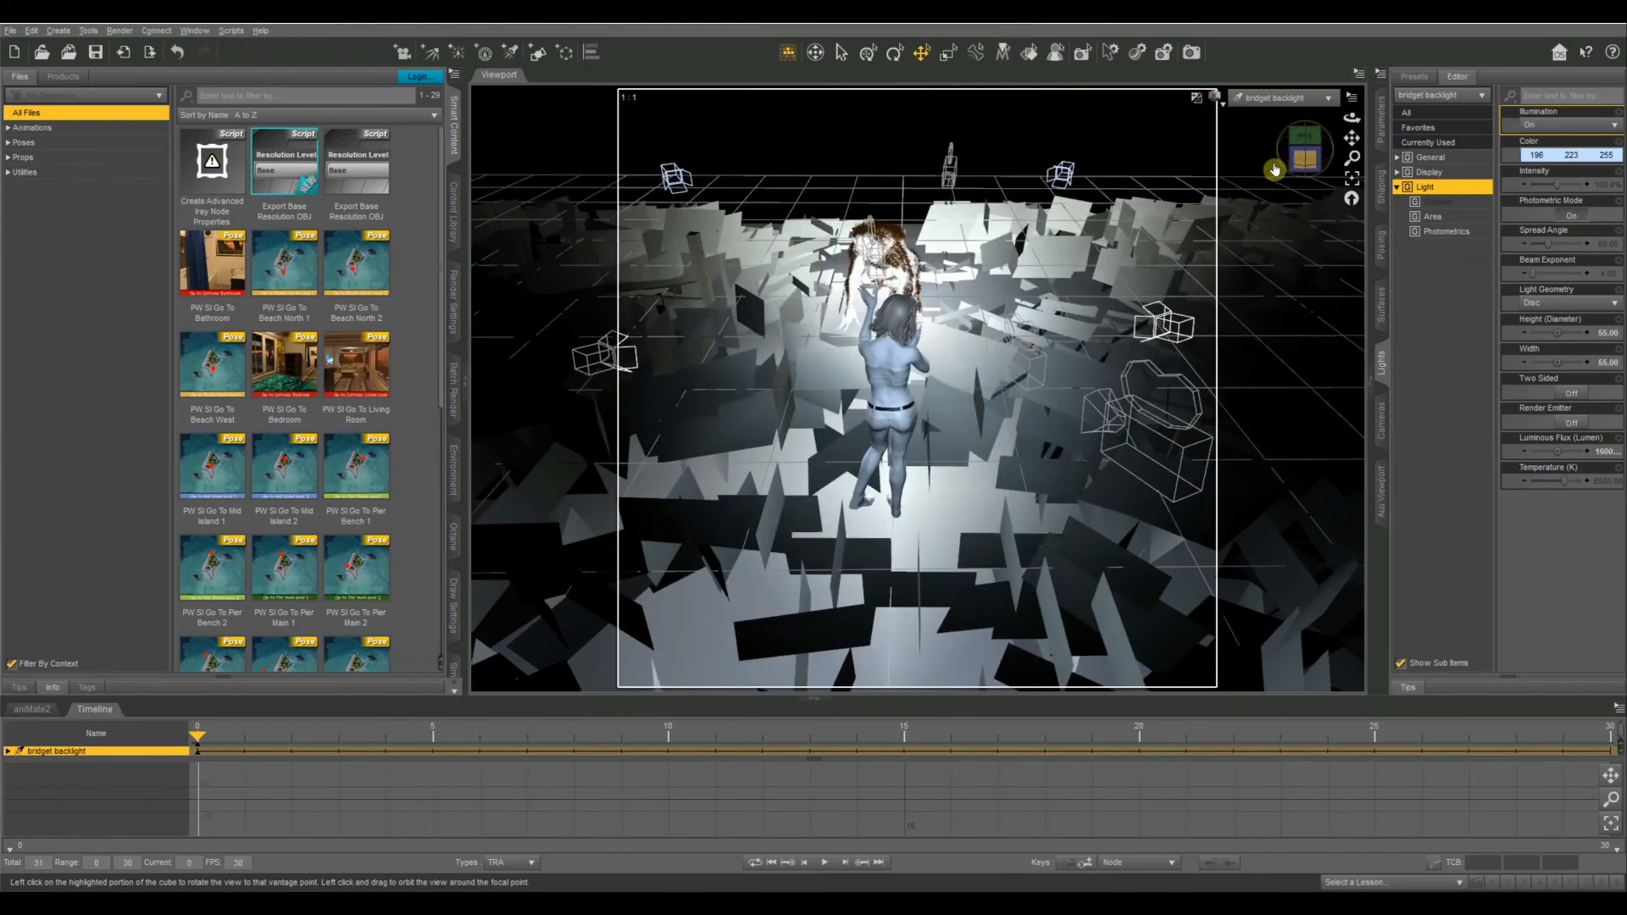
left_click(1272, 172)
left_click(1305, 158)
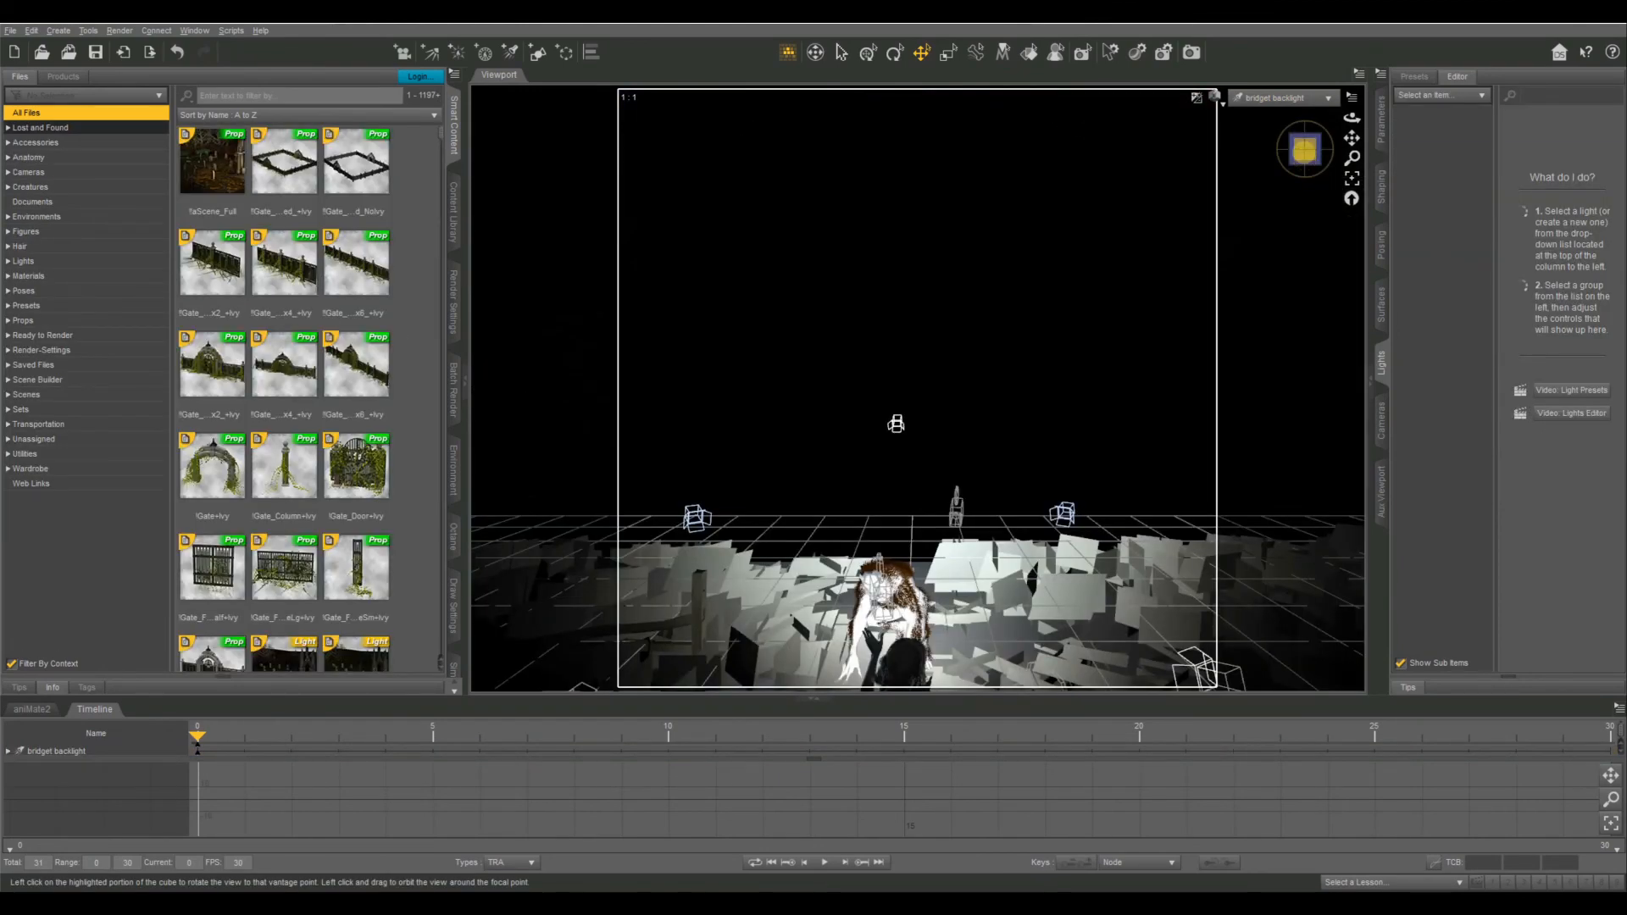
left_click(1296, 190)
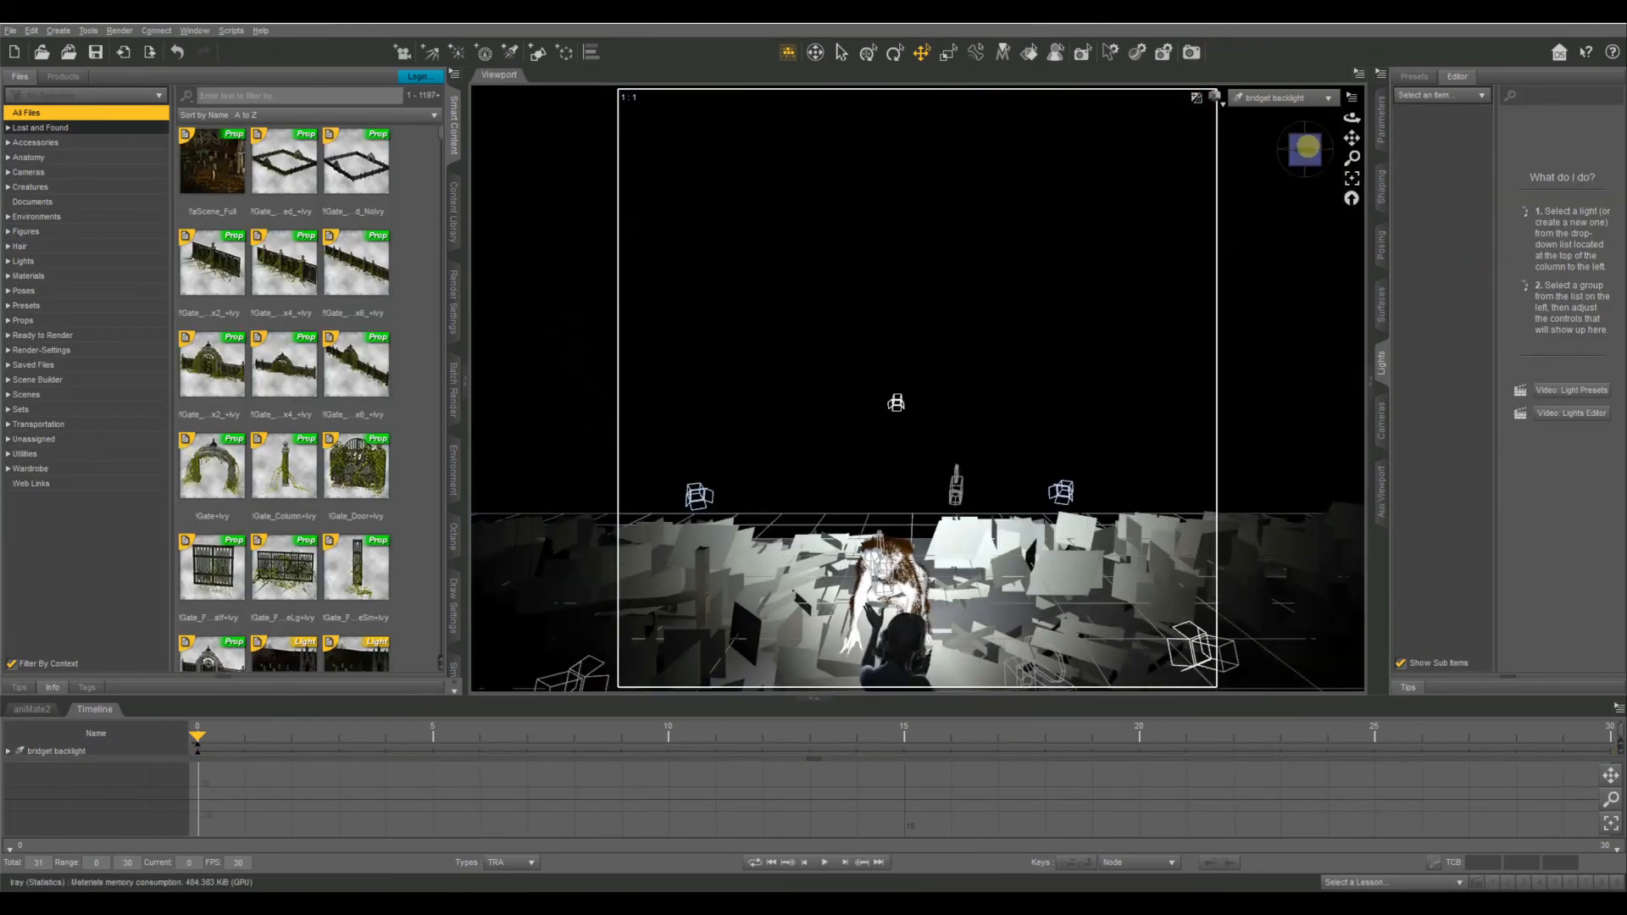
left_click(1214, 95)
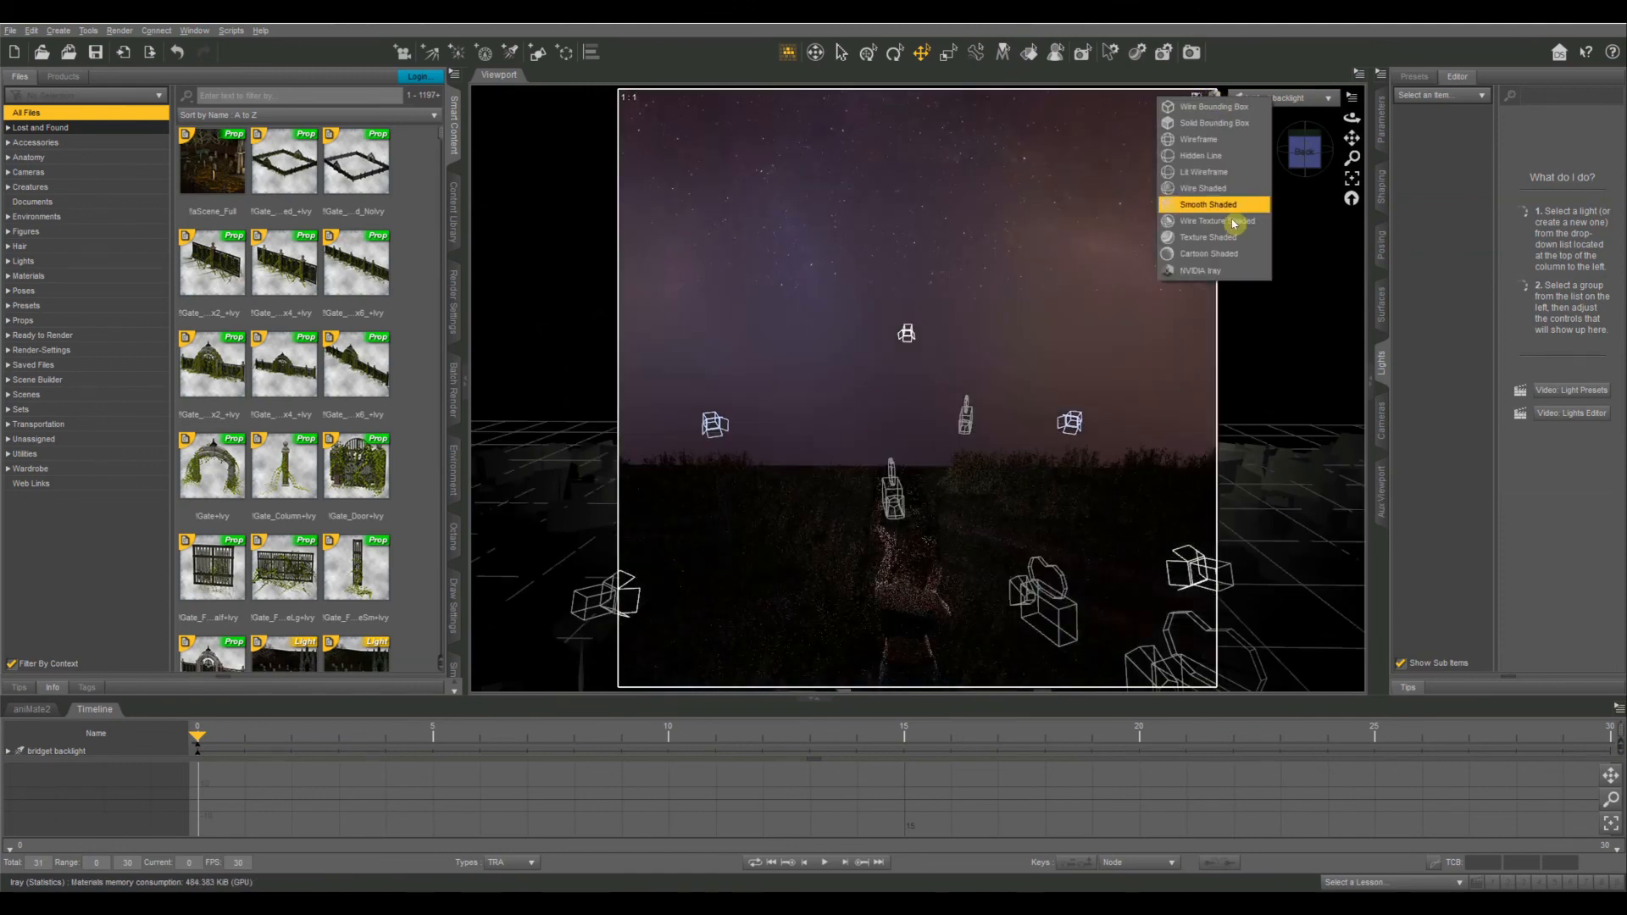
left_click(1230, 238)
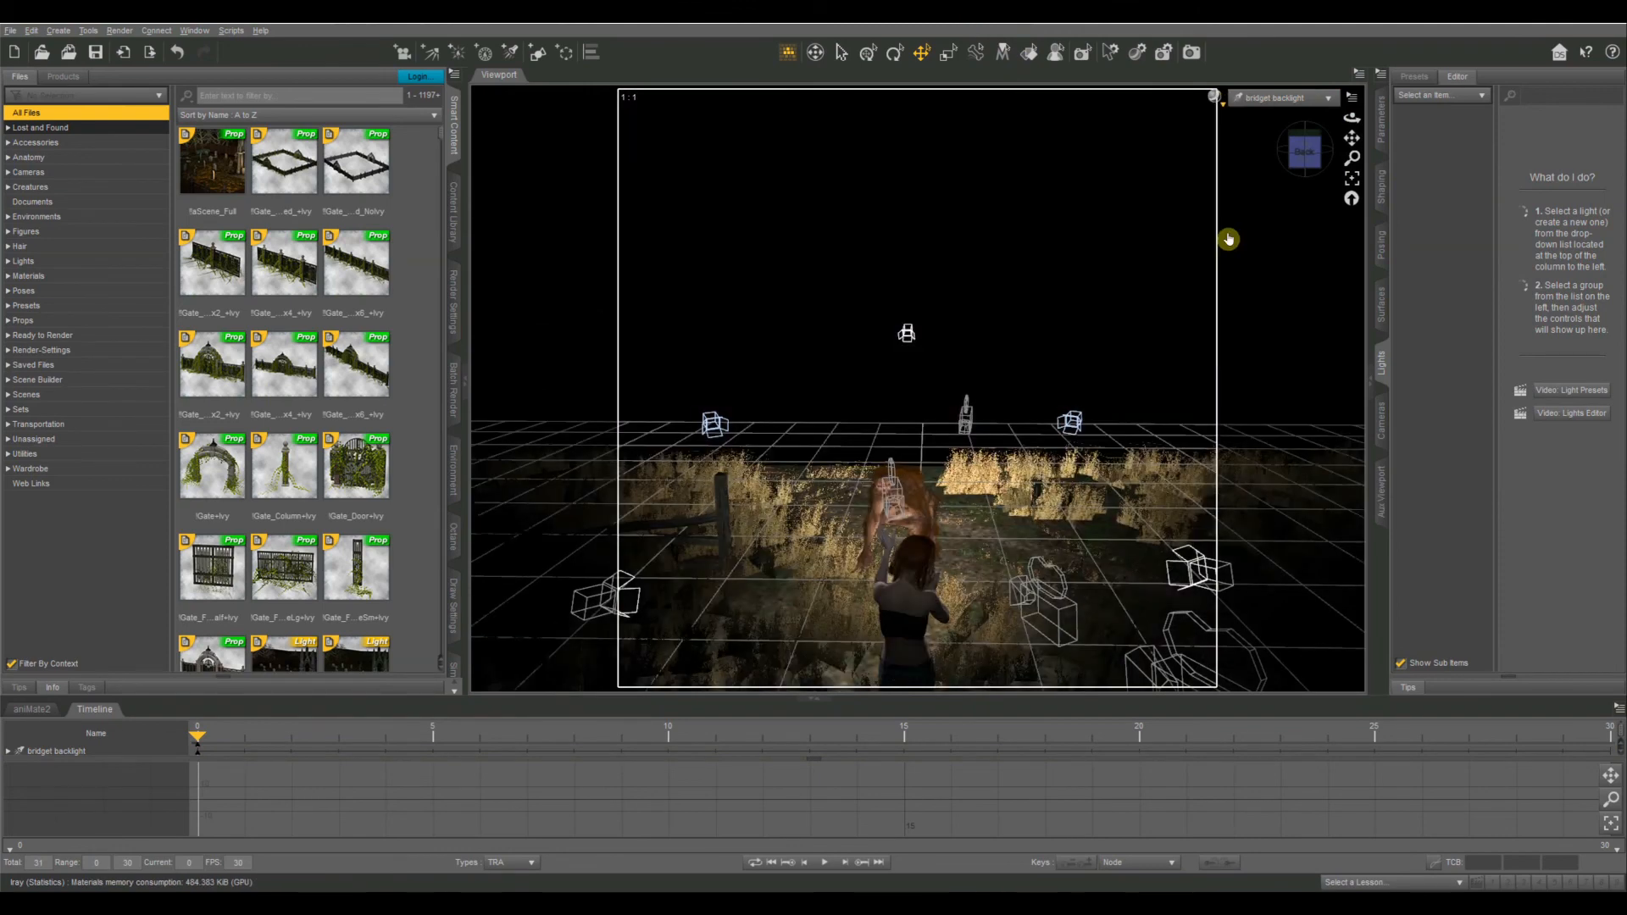
left_click(1310, 155)
left_click_drag(1310, 155, 1349, 135)
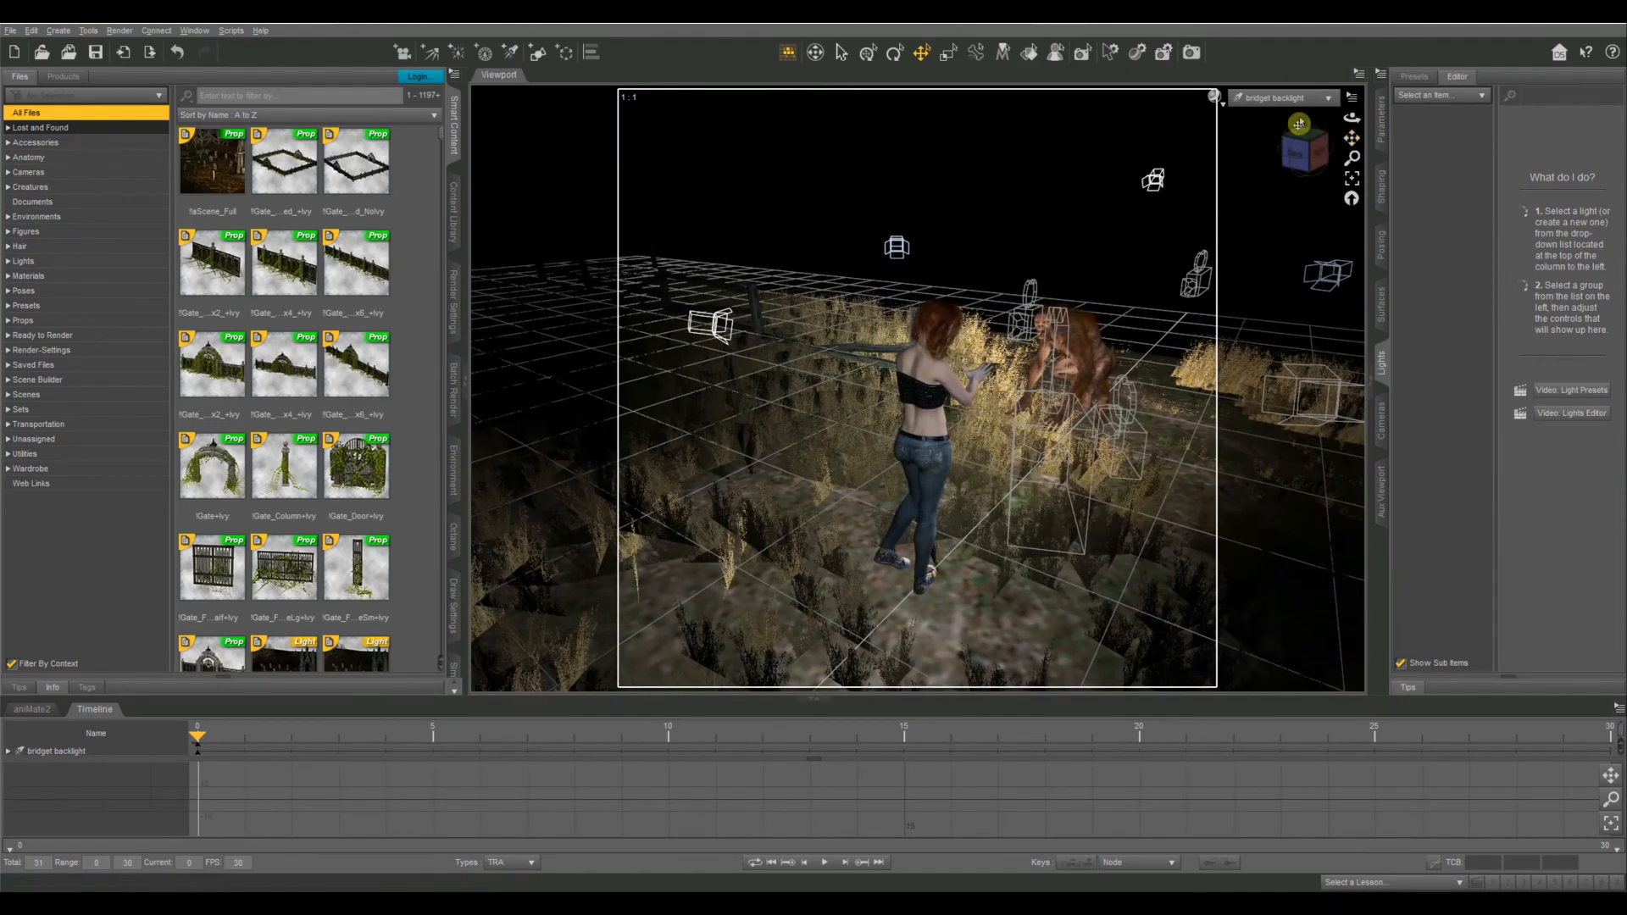
left_click(1280, 98)
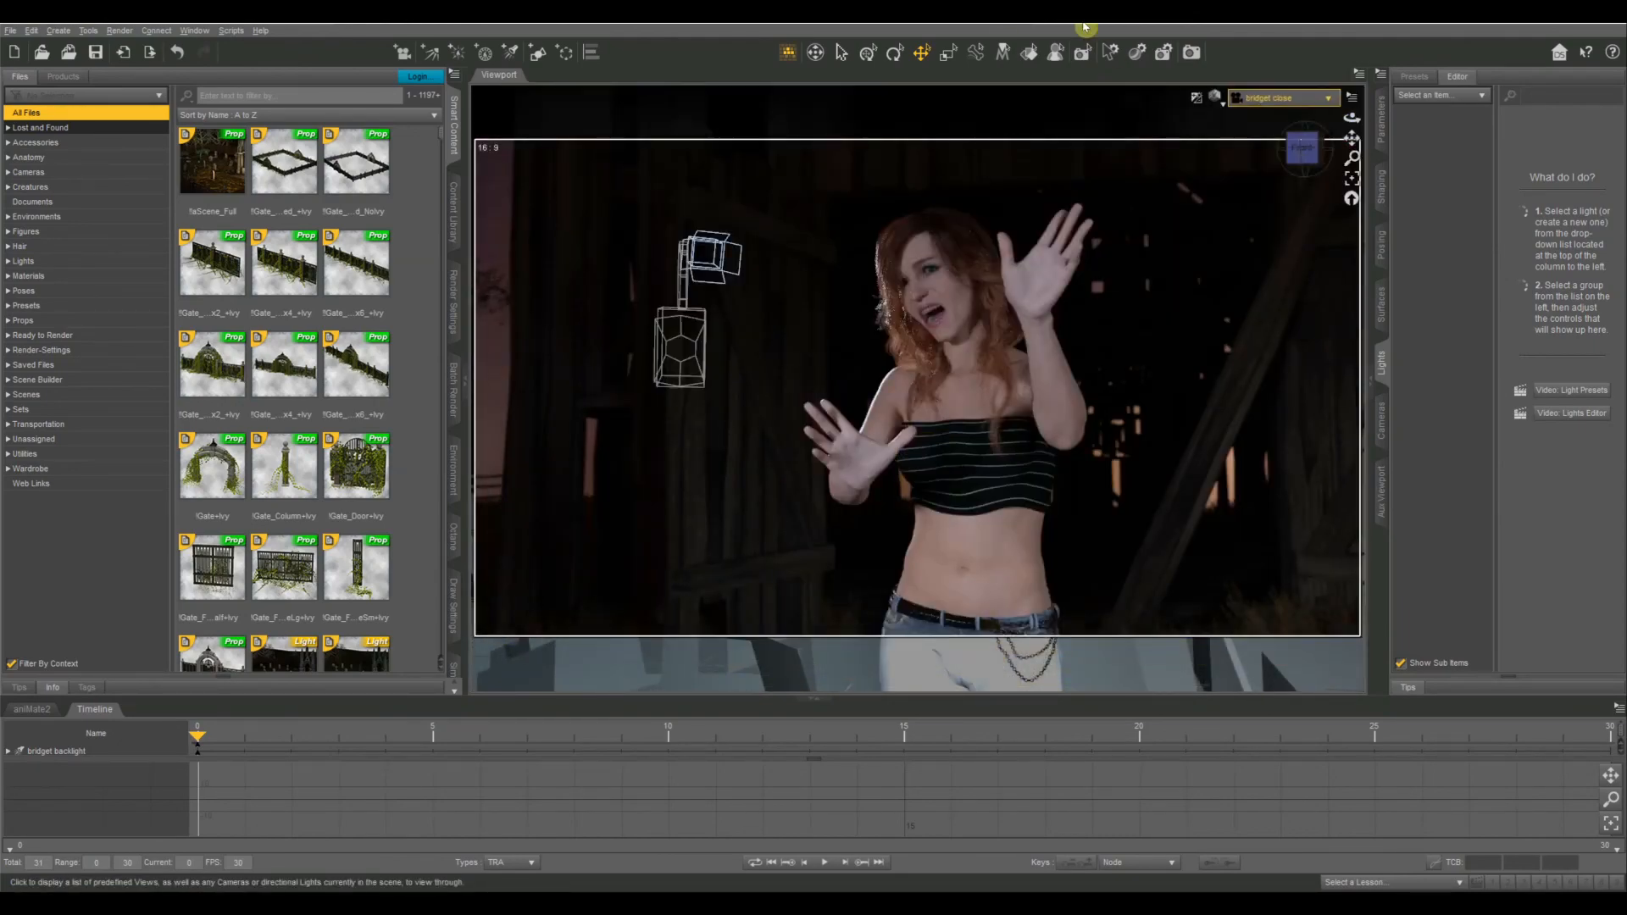
Step: Move the bridget backlight to Bridget's other side and preview it through the bridget close and bridget ots cameras
left_click(1280, 98)
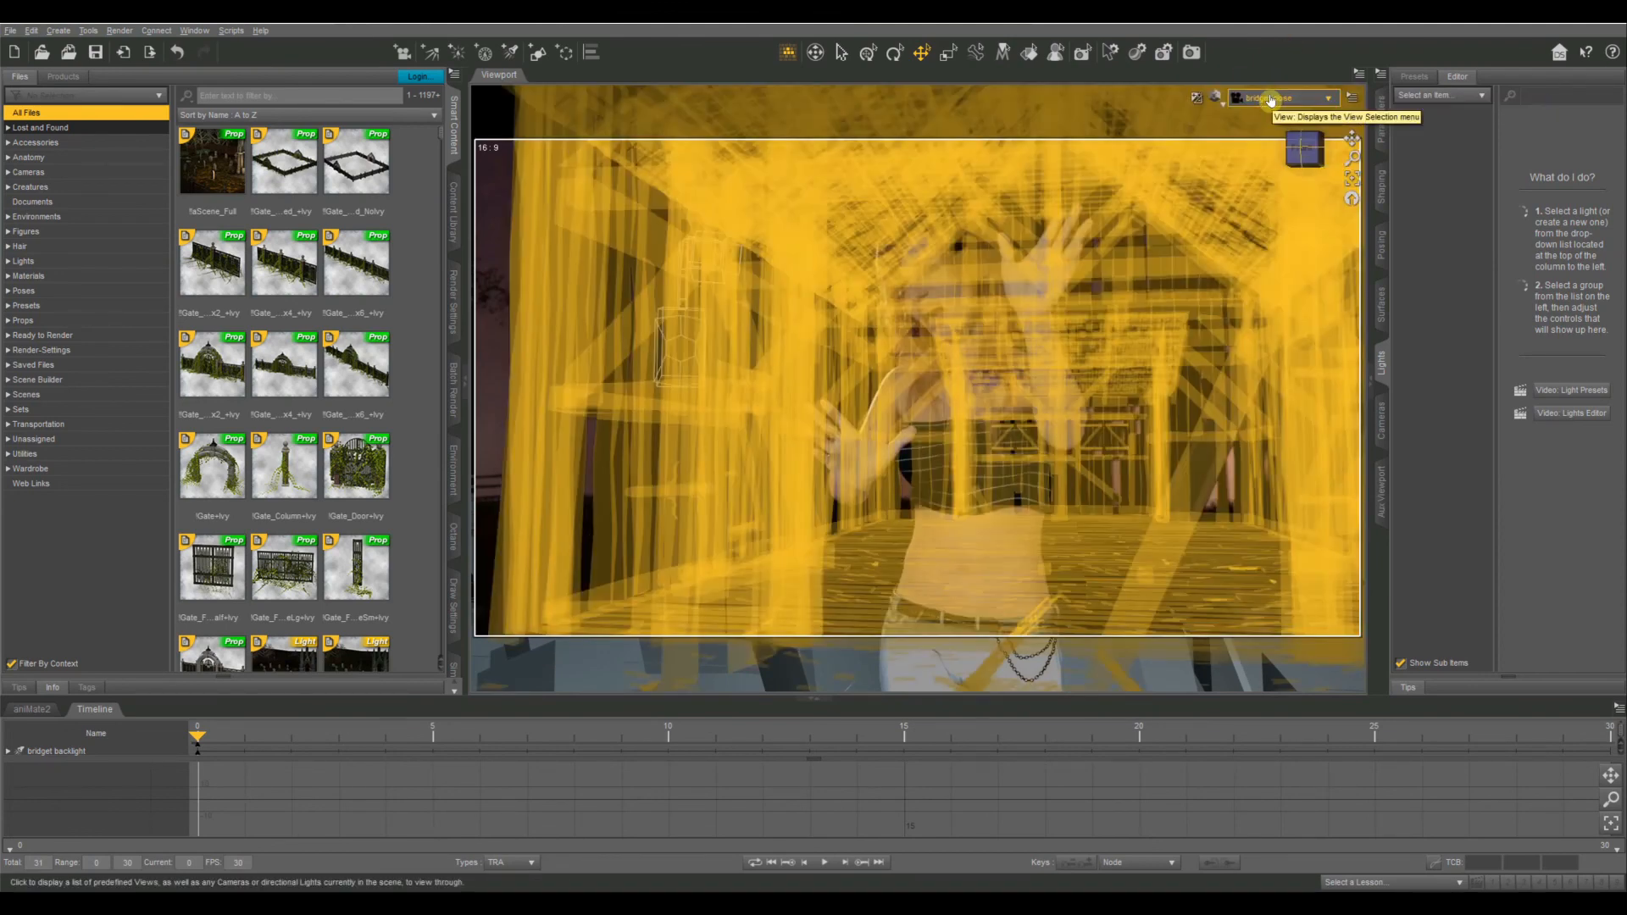
left_click(1268, 96)
left_click(1220, 286)
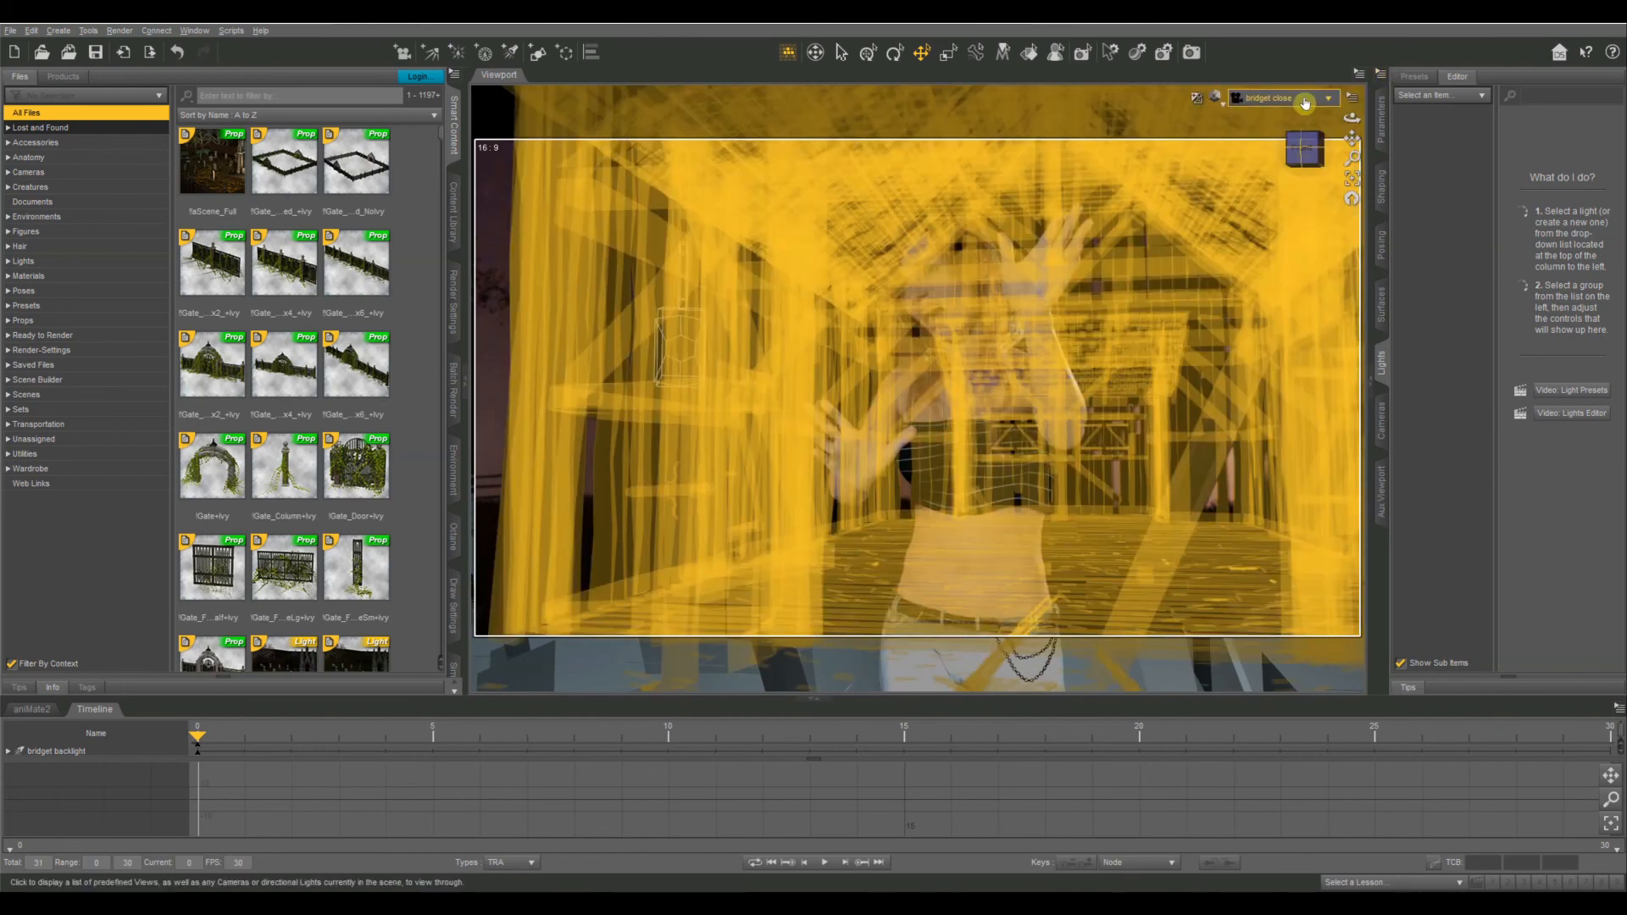
left_click(1275, 96)
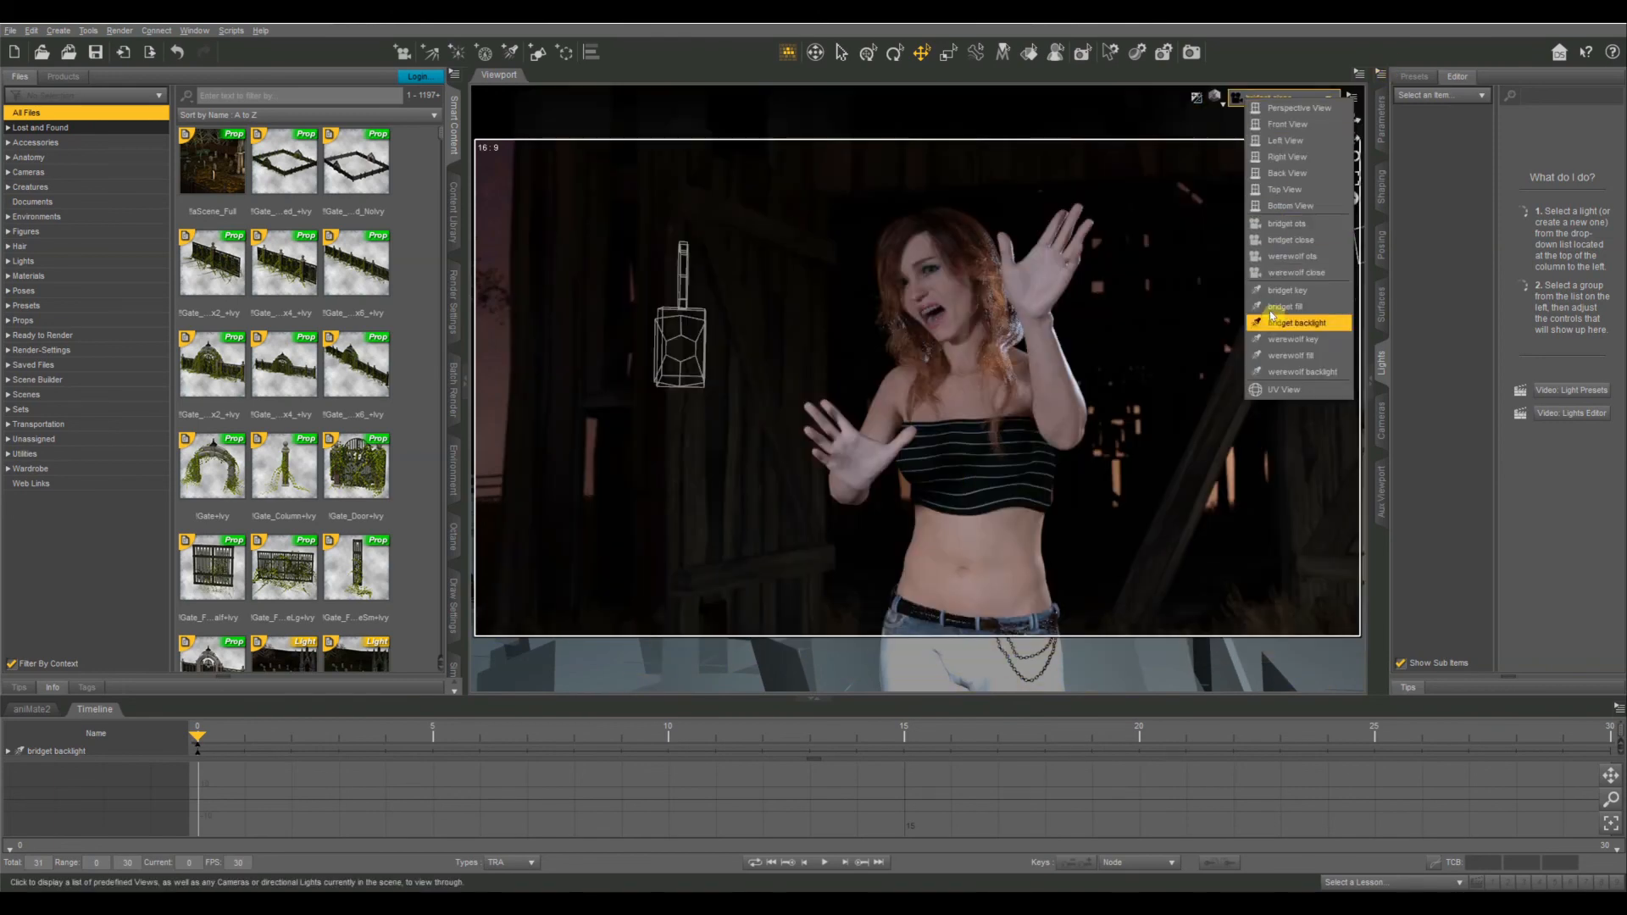
left_click(1289, 235)
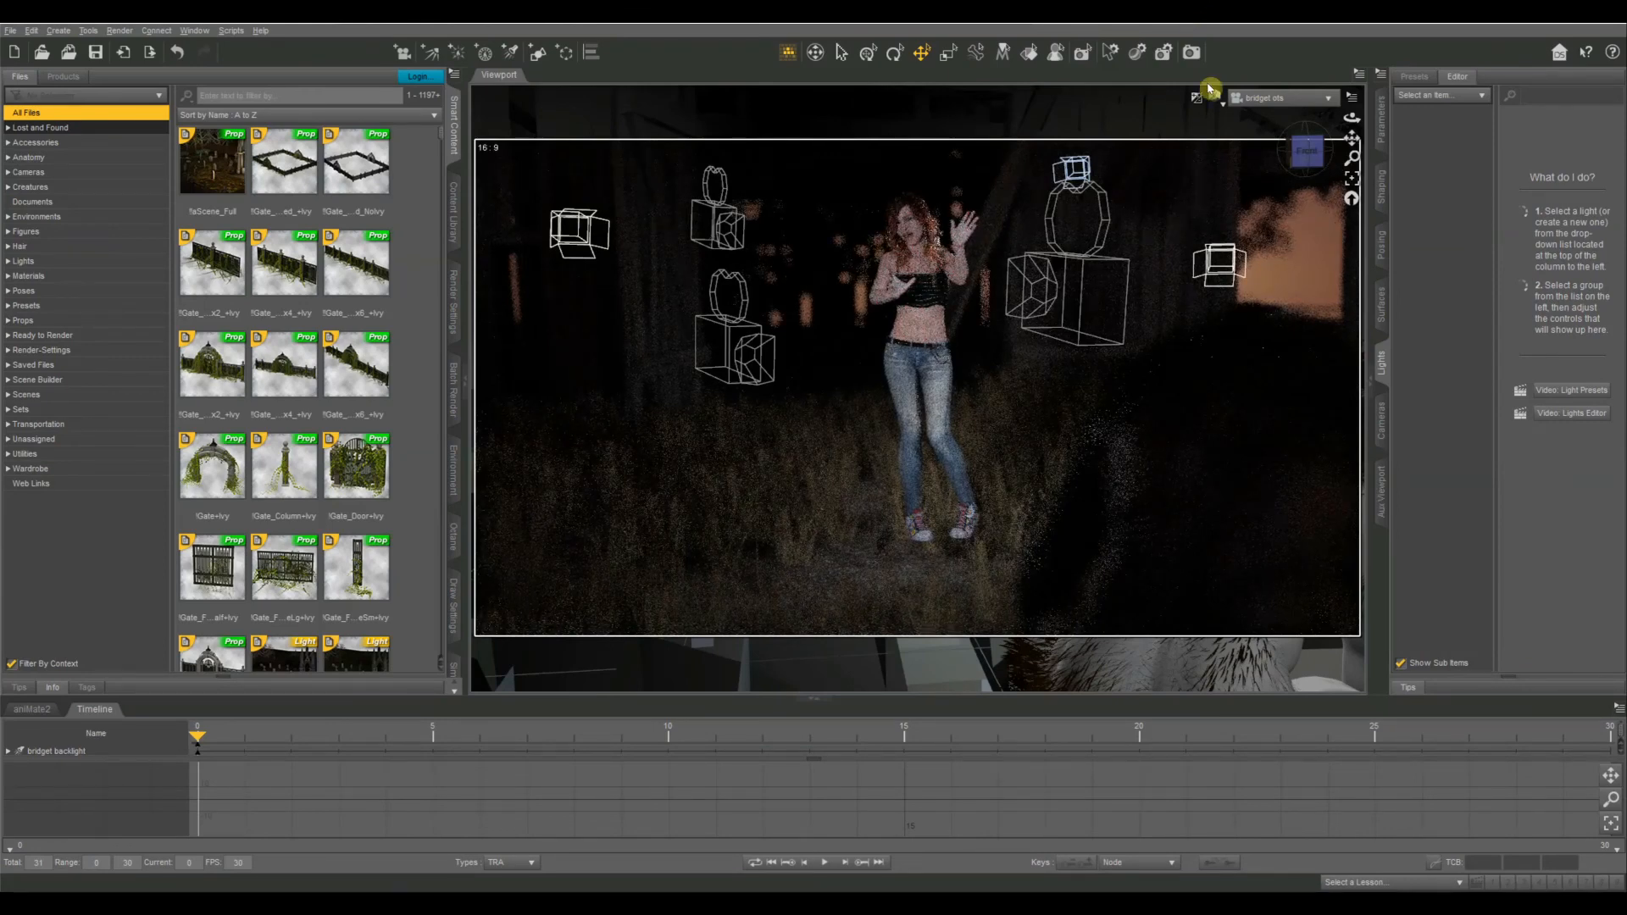
Step: Look through the werewolf ots camera to preview the werewolf's lighting
left_click(1269, 113)
left_click(1280, 98)
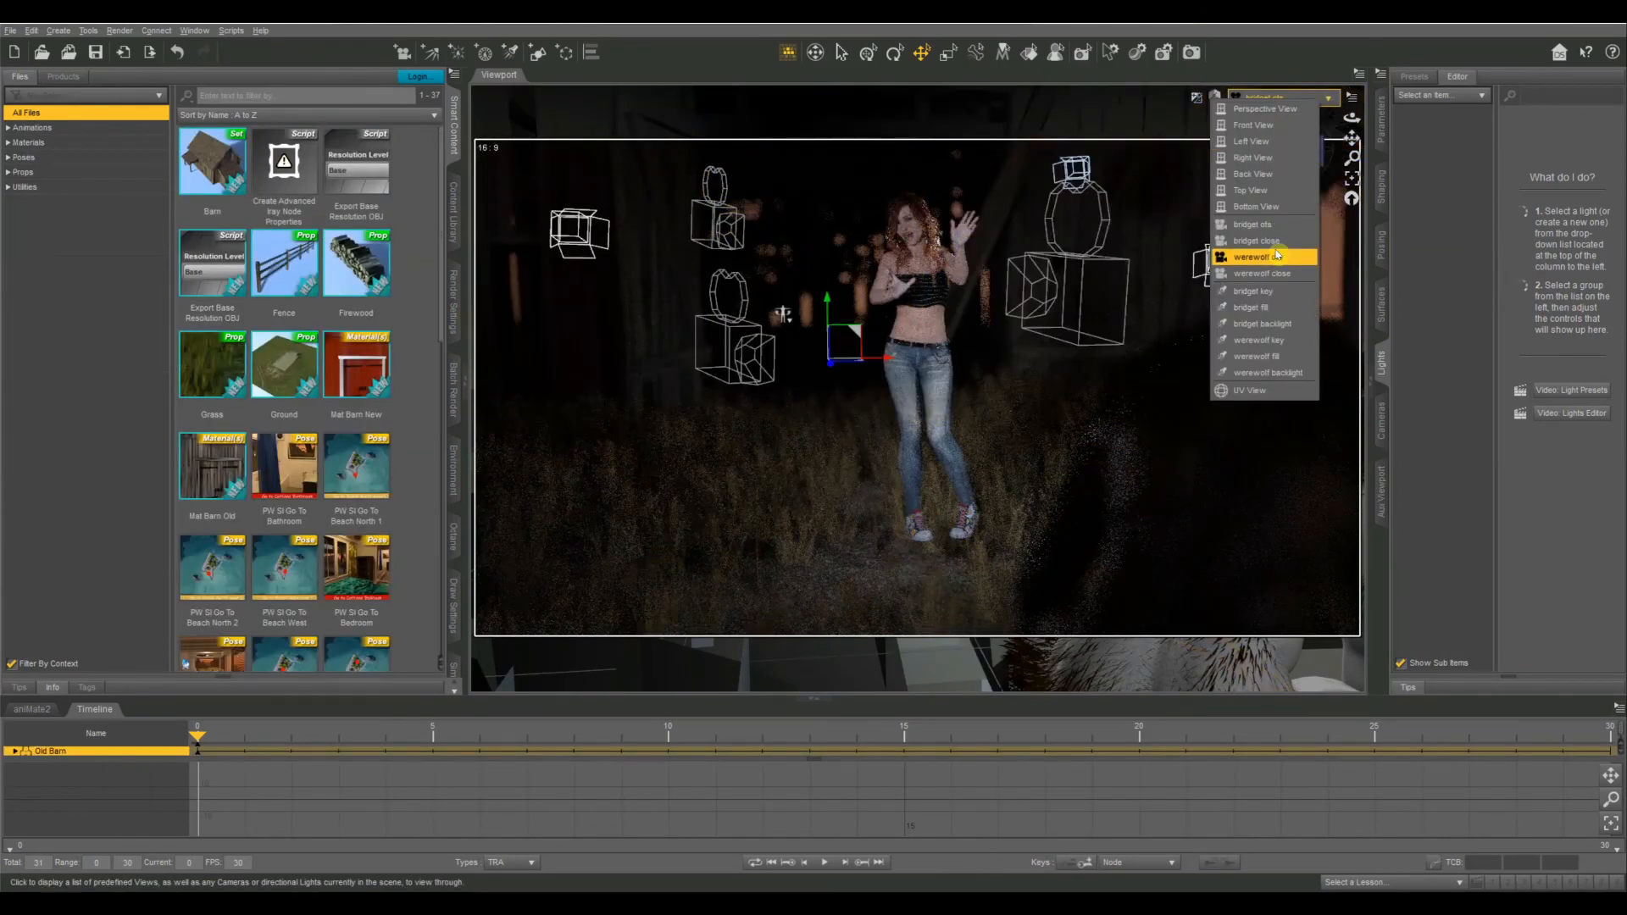
left_click(1278, 265)
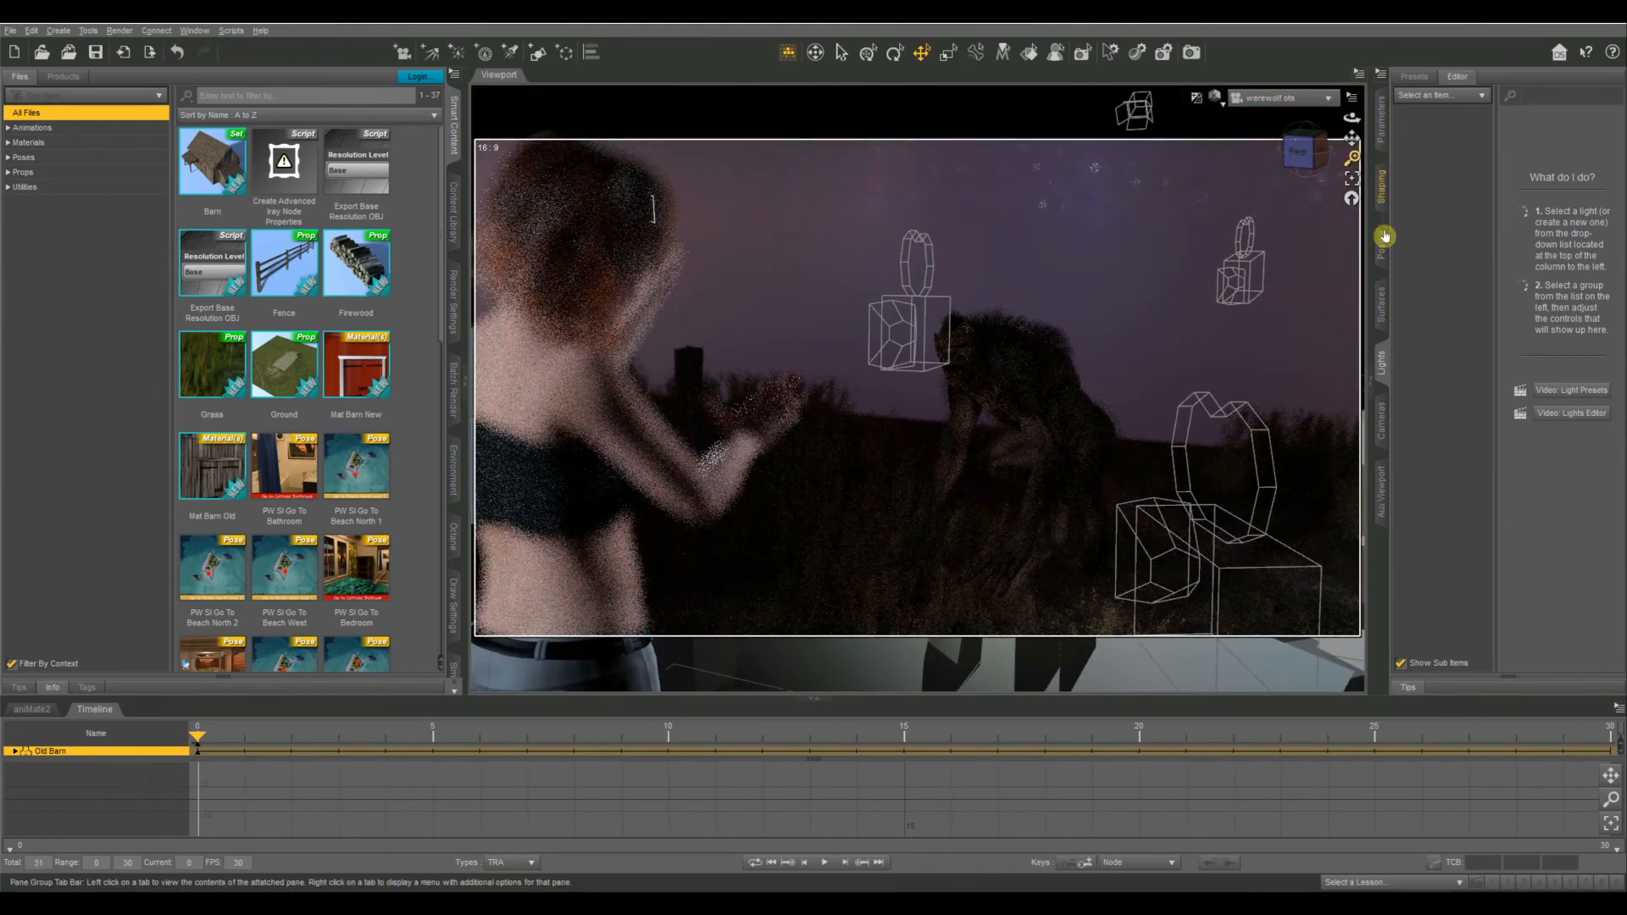
Step: Set the werewolf key light's luminous flux to 16000 lumens
left_click(1439, 95)
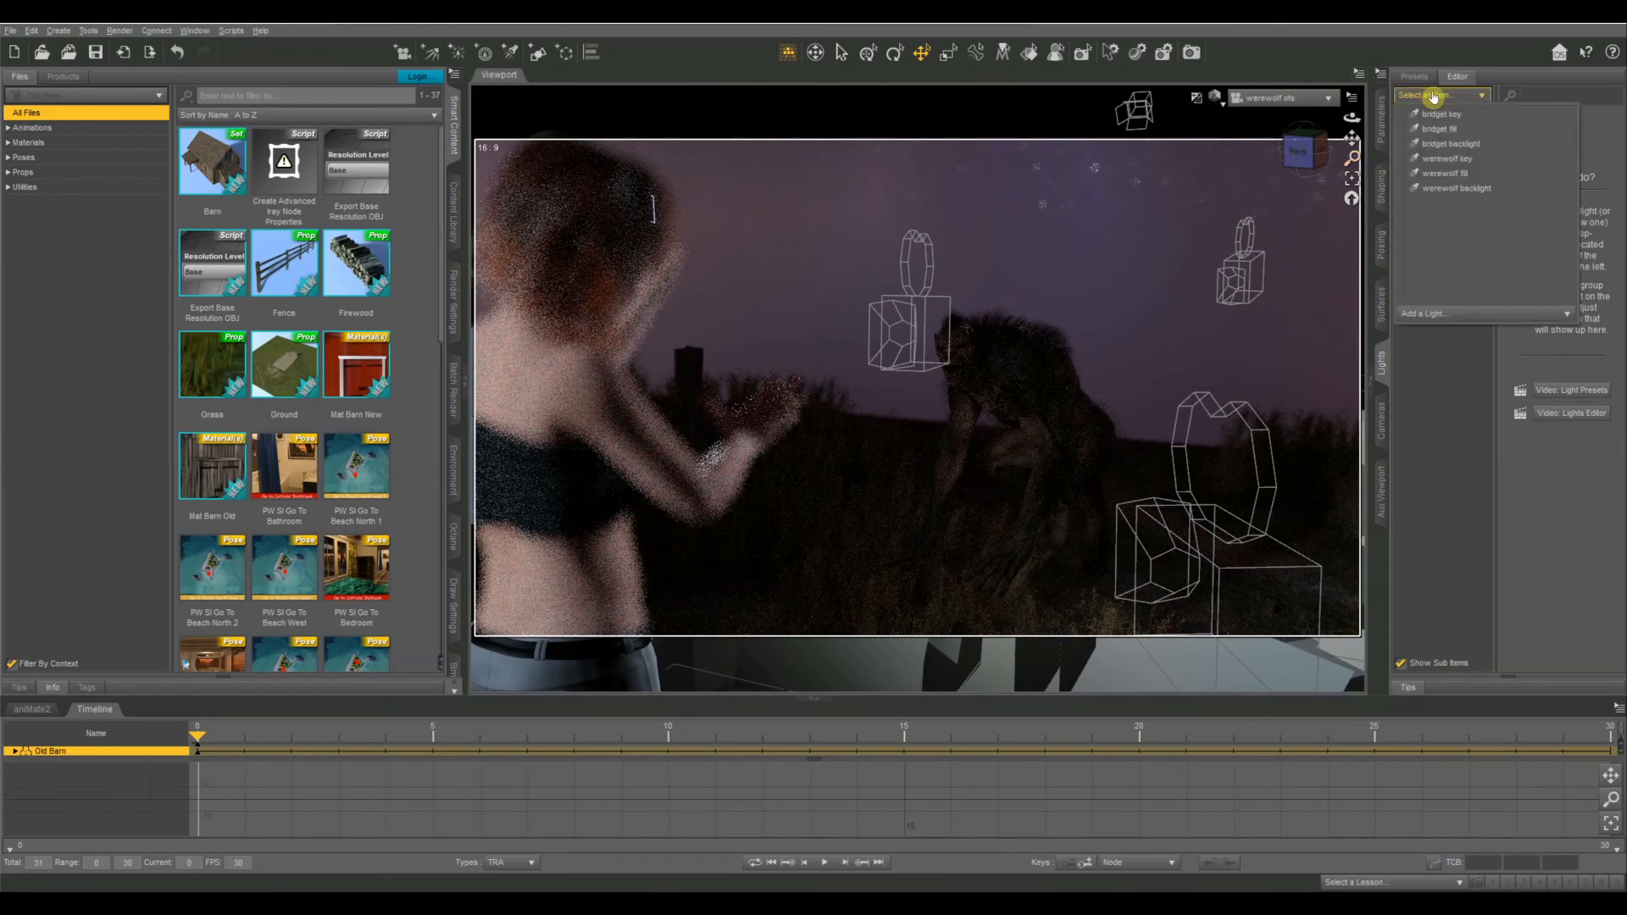
left_click(1446, 158)
left_click(1599, 451)
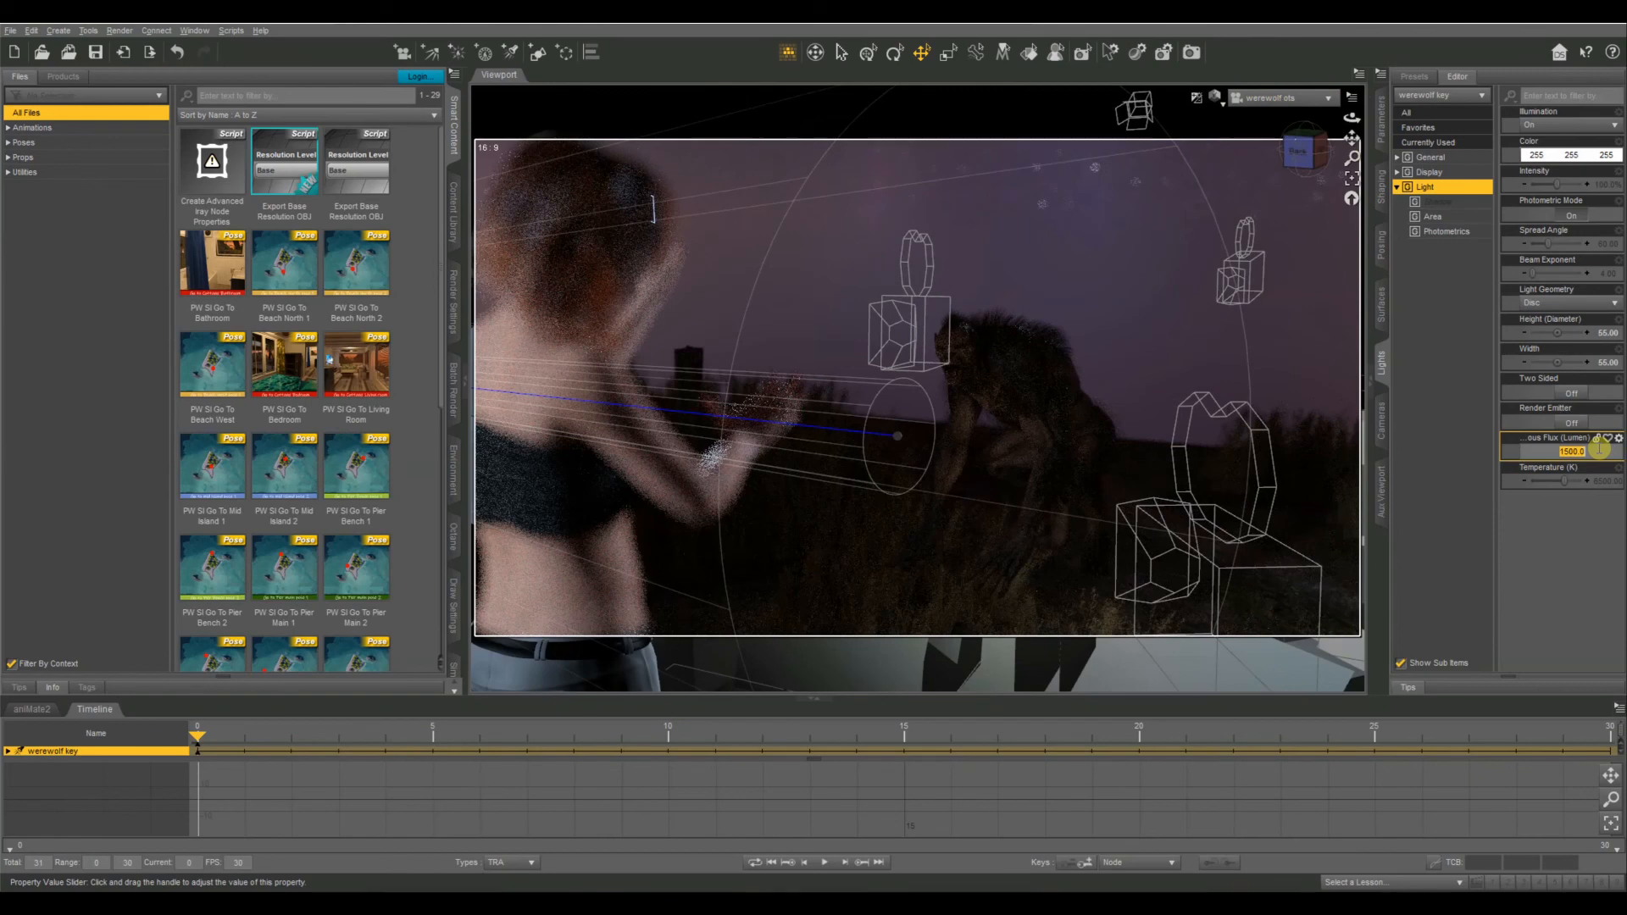
type("1600")
key("Return")
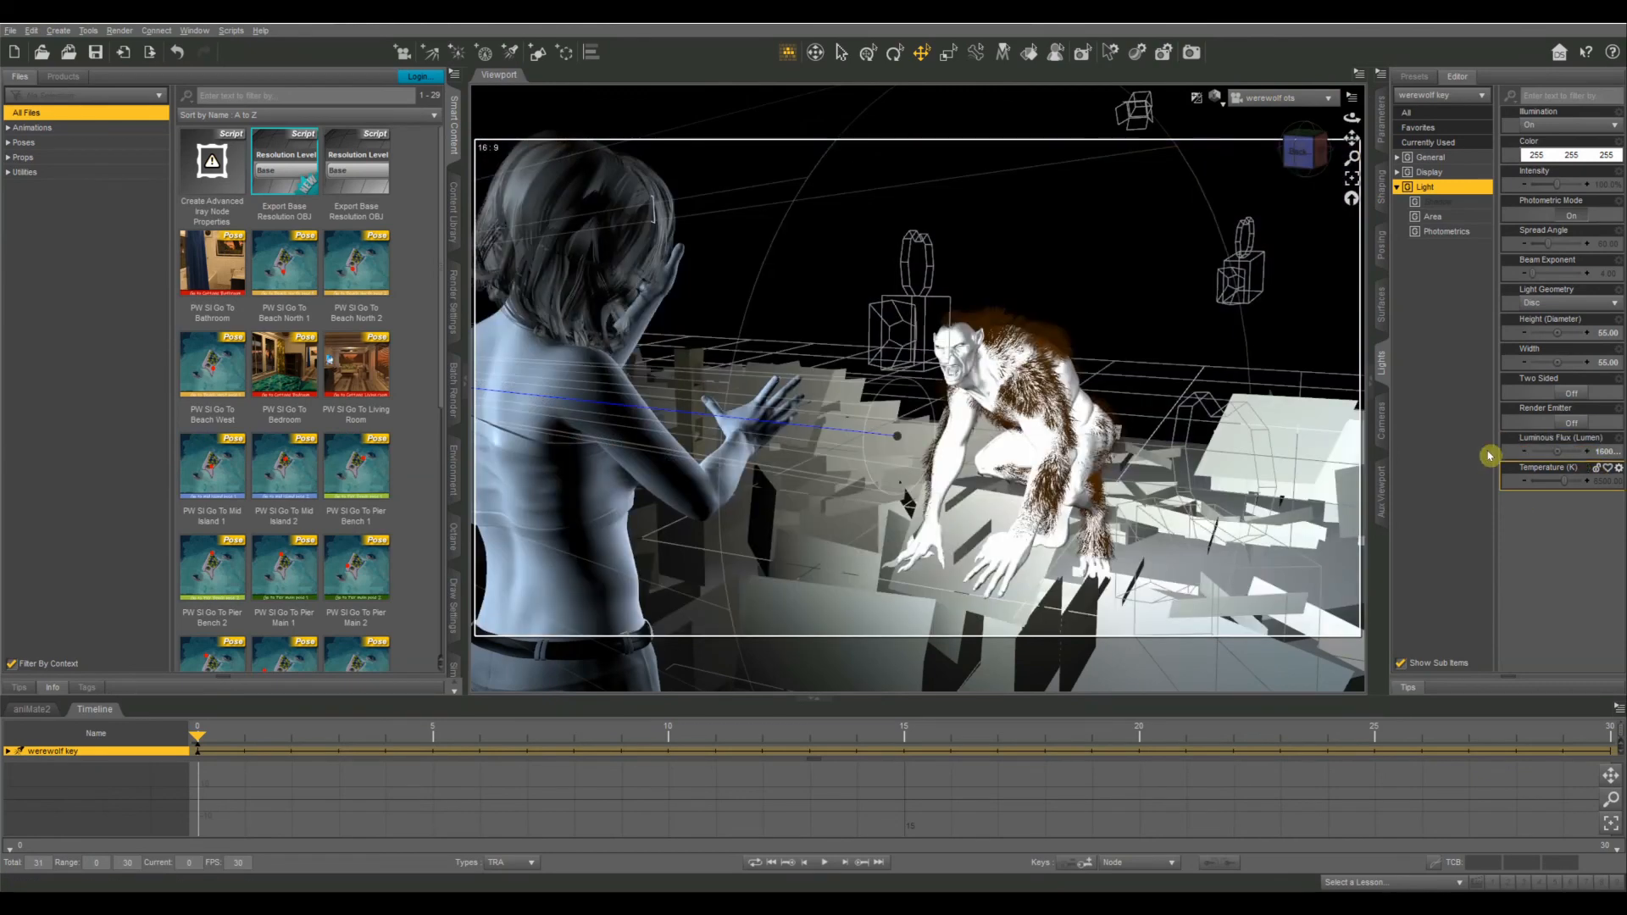
Step: Set the werewolf fill light's luminous flux to 8000 lumens
left_click(1404, 101)
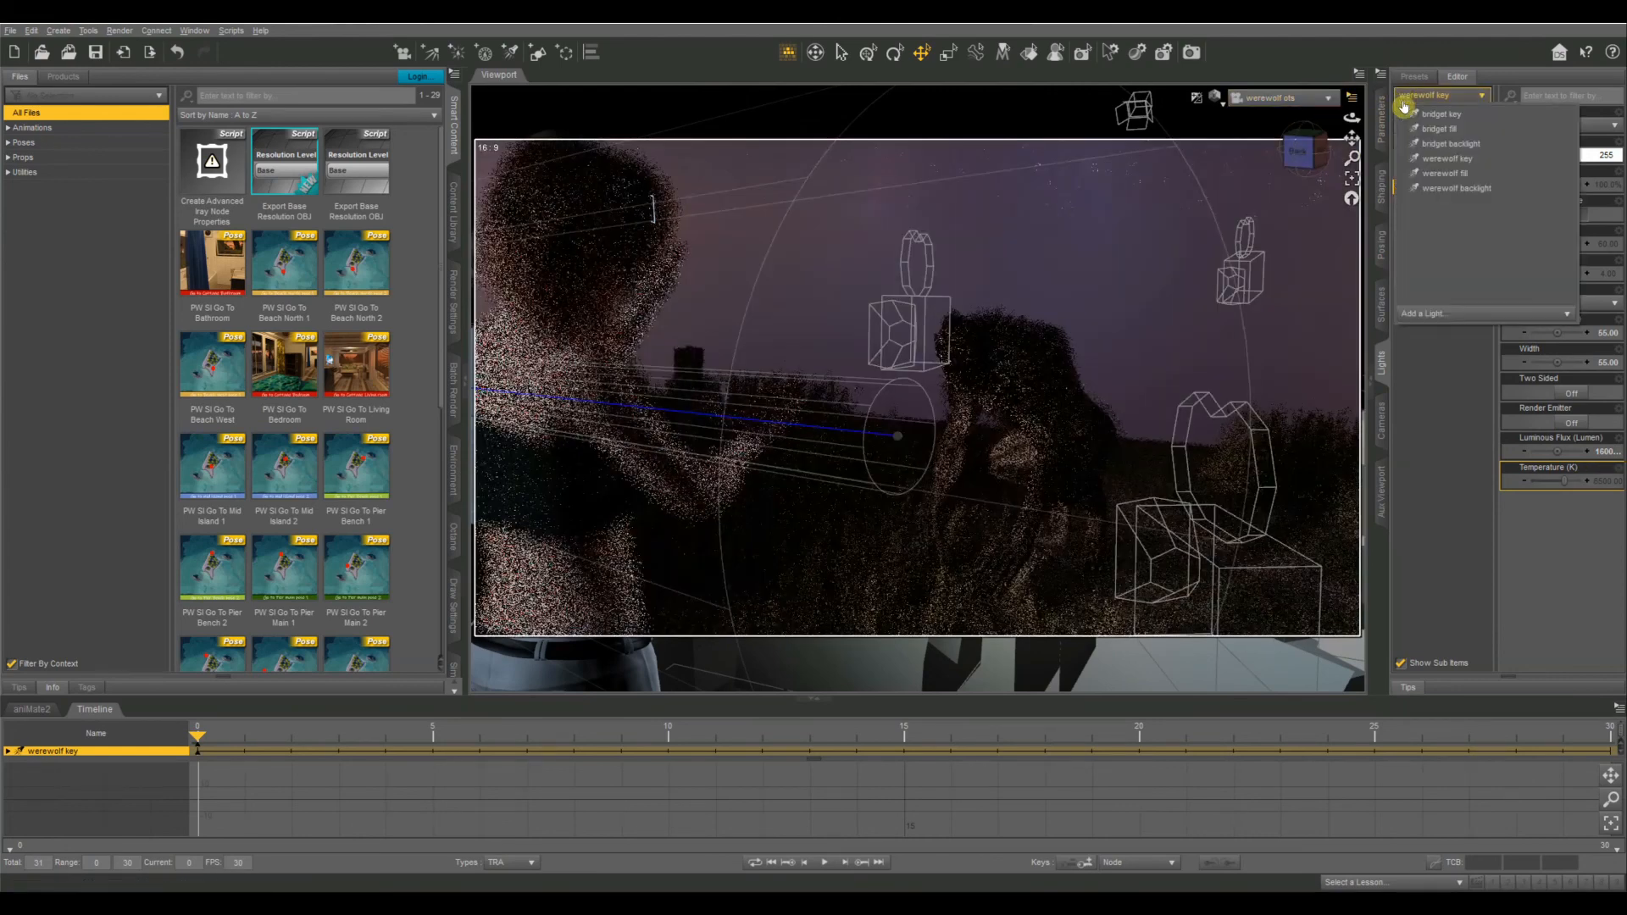
left_click(1441, 173)
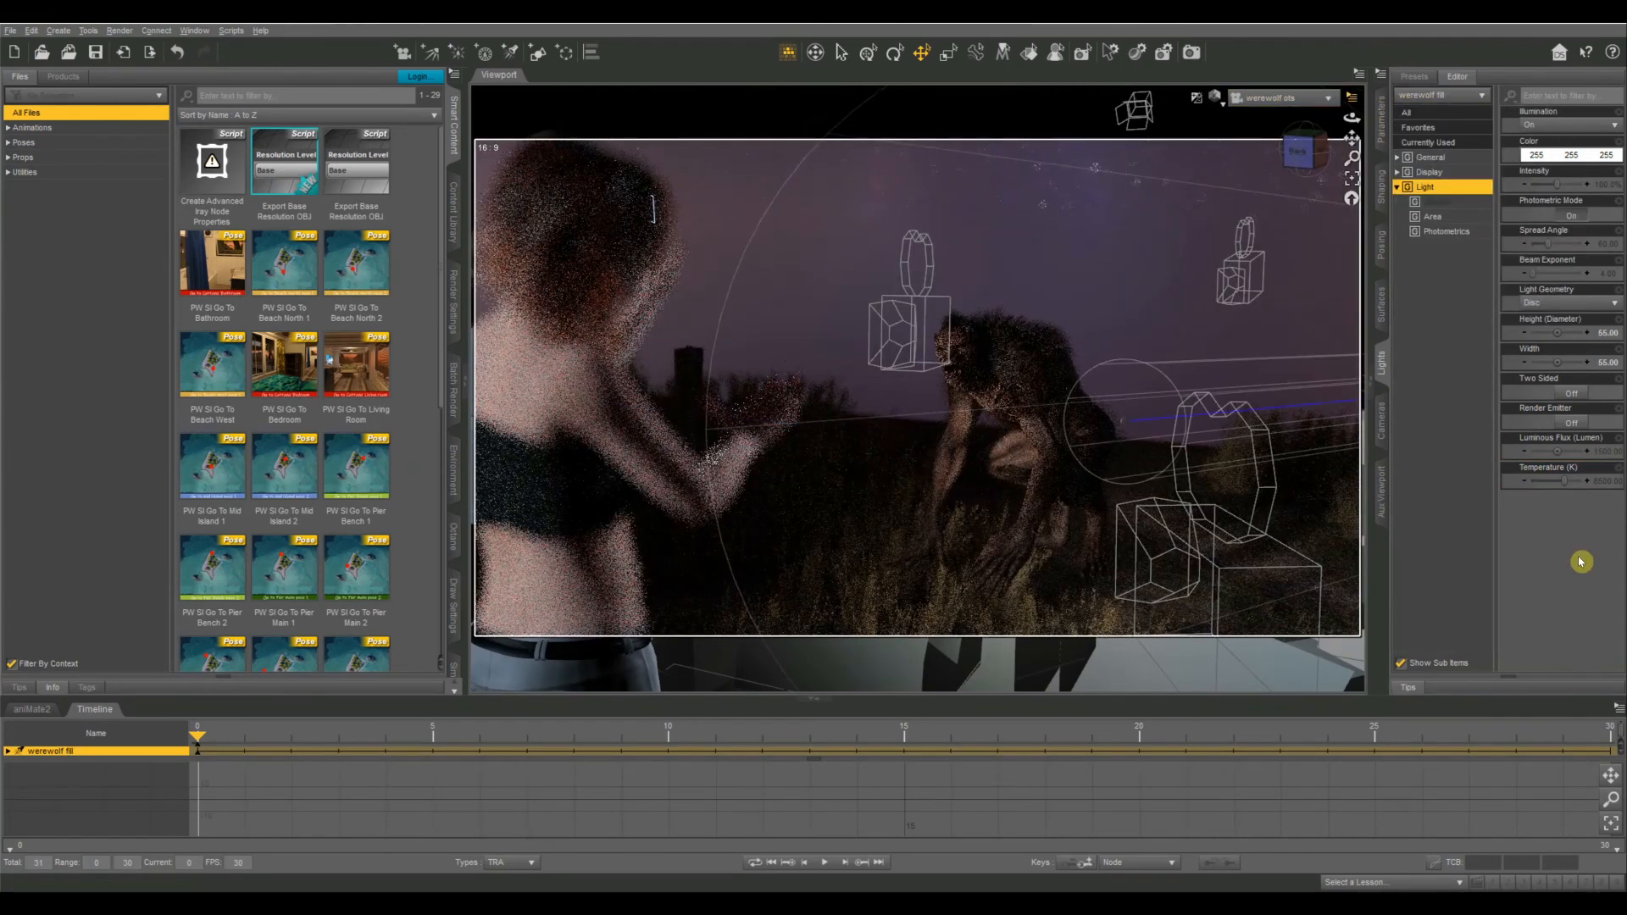
double_click(1576, 451)
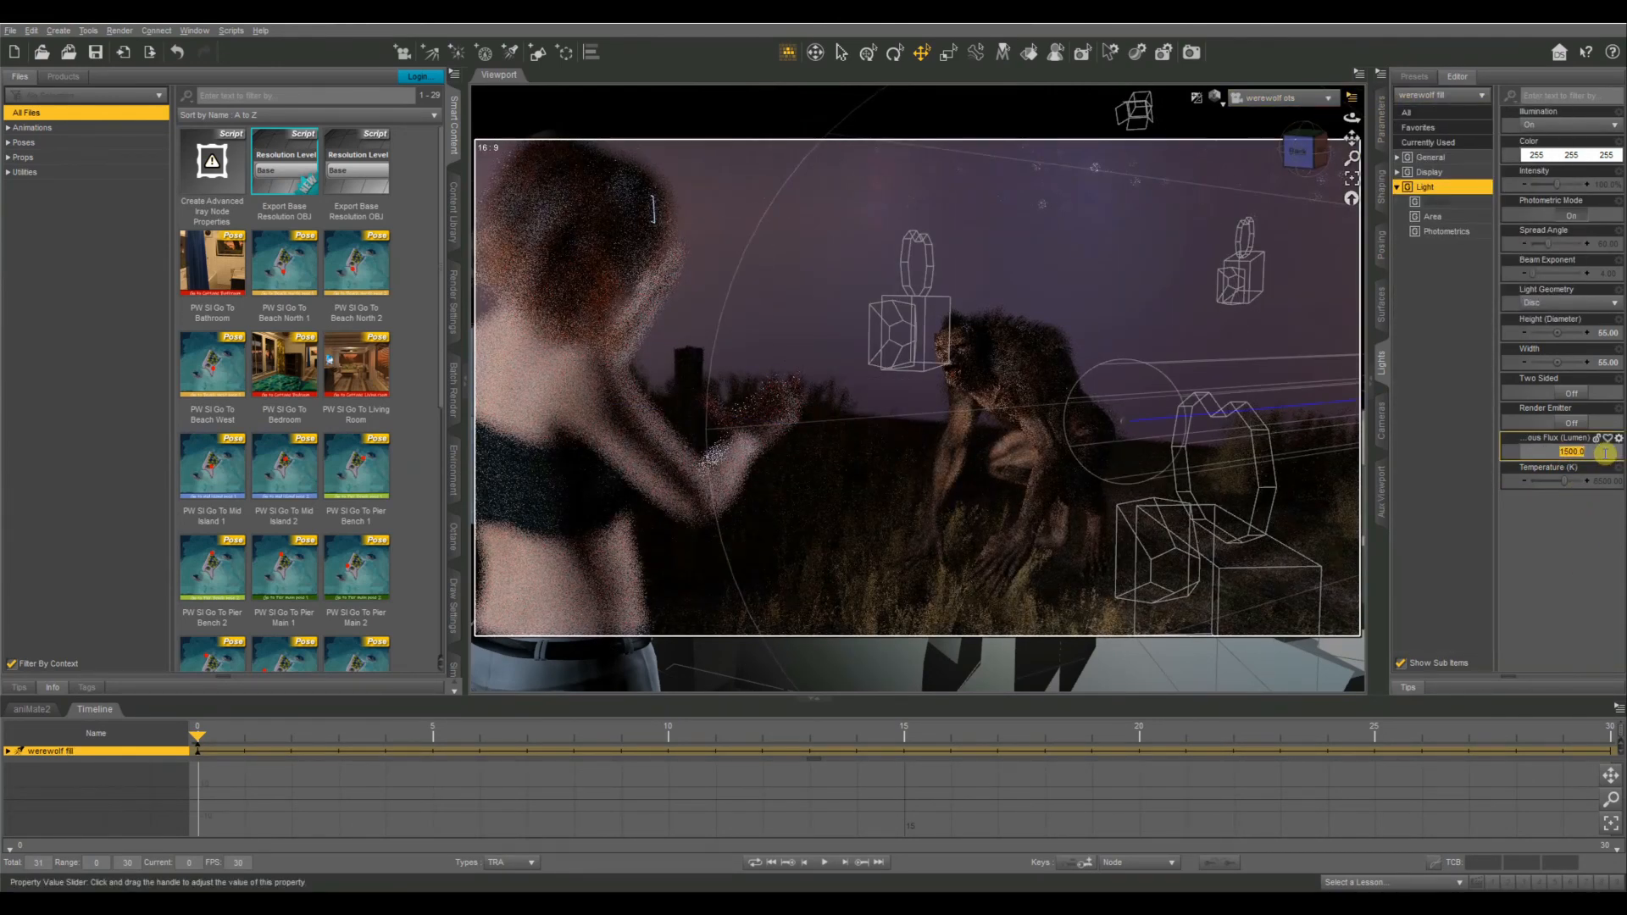
type("8000")
key("Return")
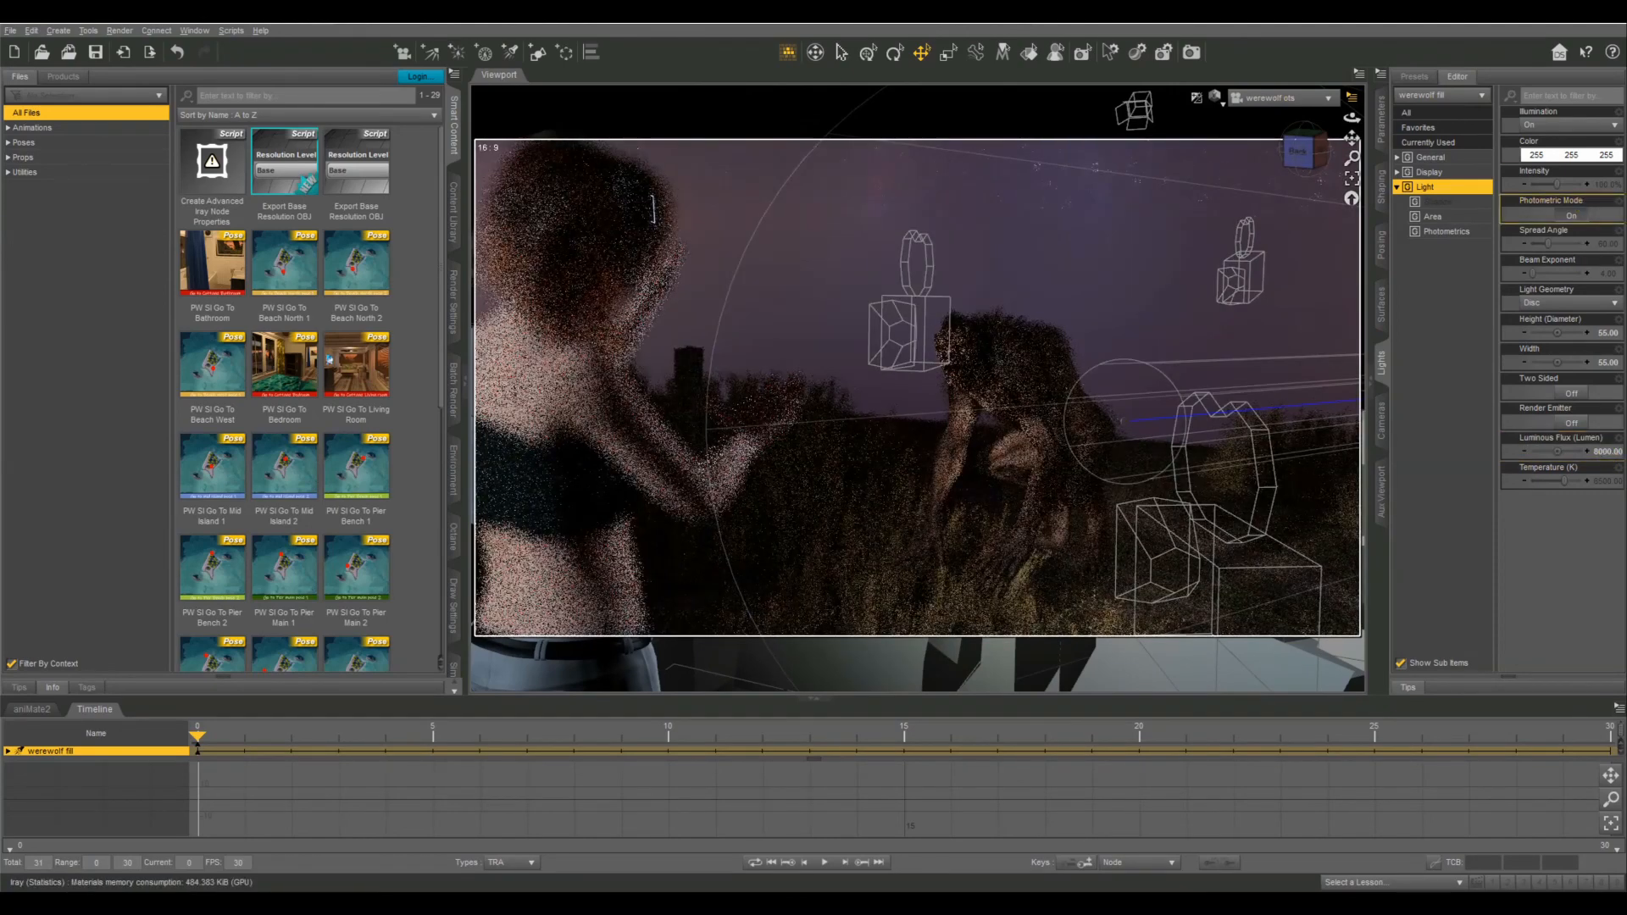
Step: Raise the luminous flux of the werewolf backlight
left_click(1440, 95)
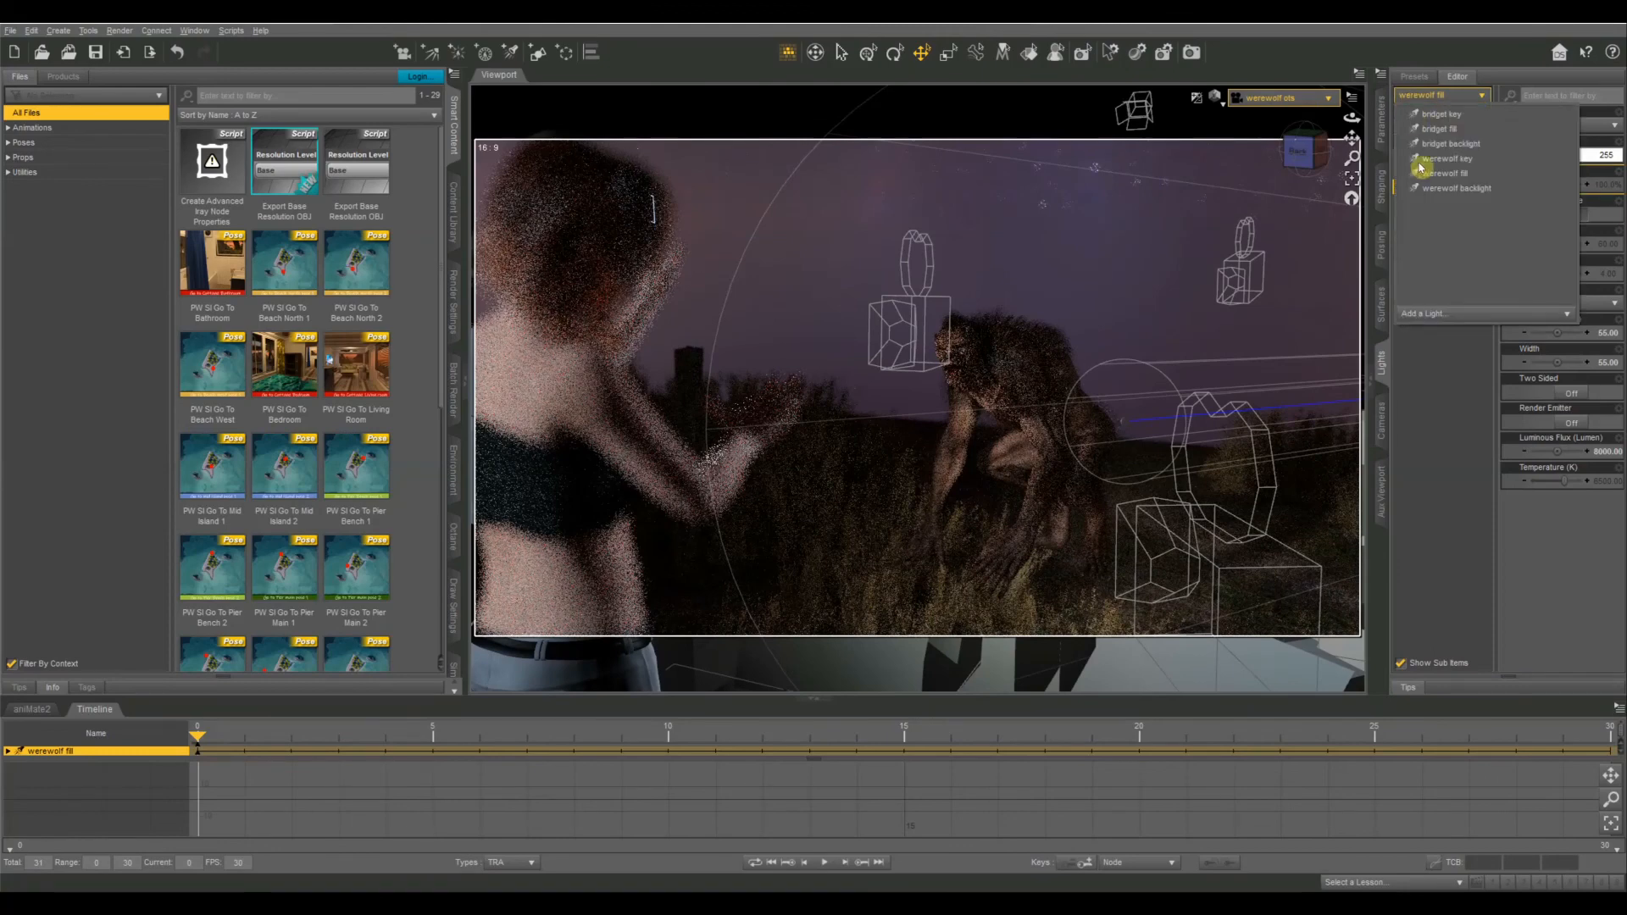
left_click(1449, 189)
left_click(1606, 453)
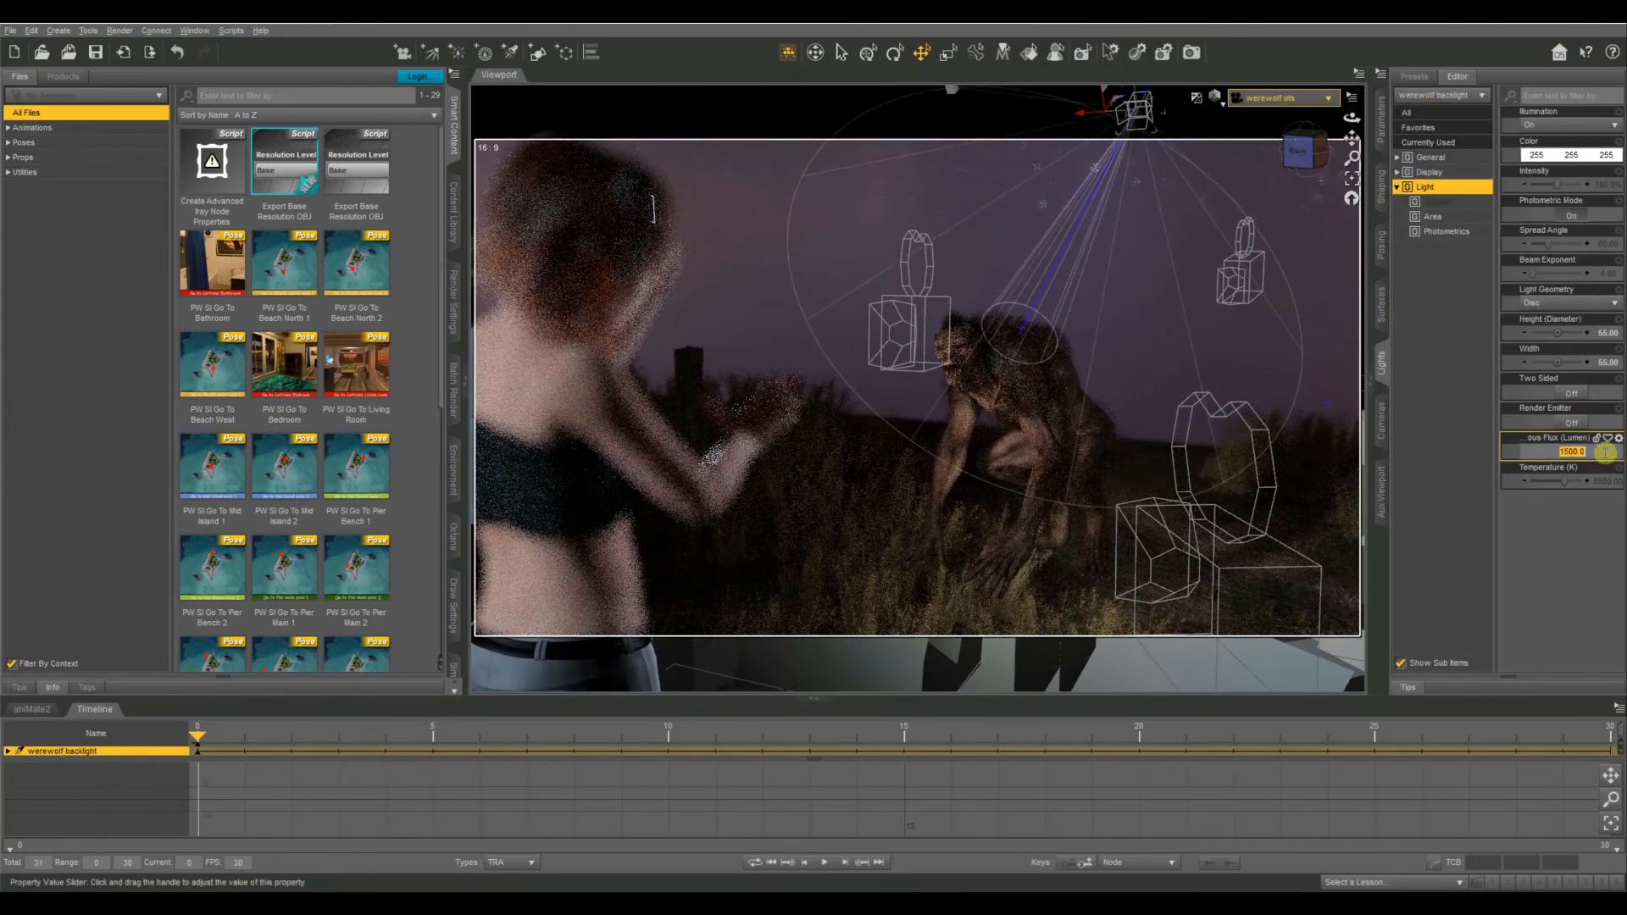
type("5000")
key("Return")
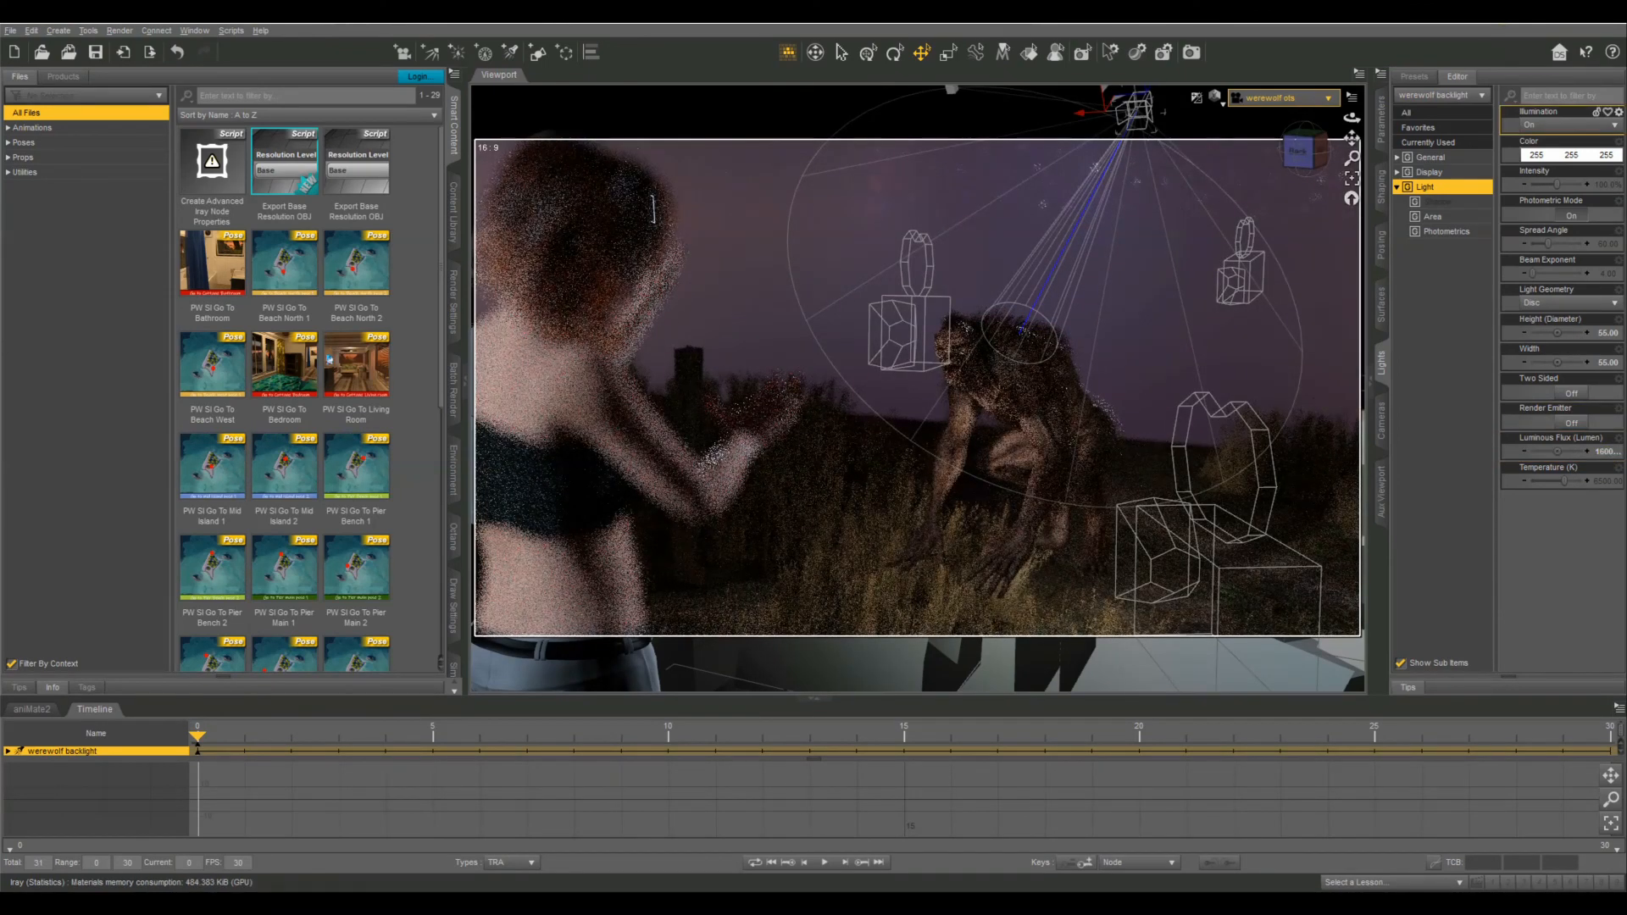
Step: Tint the werewolf backlight pale blue
left_click(1556, 155)
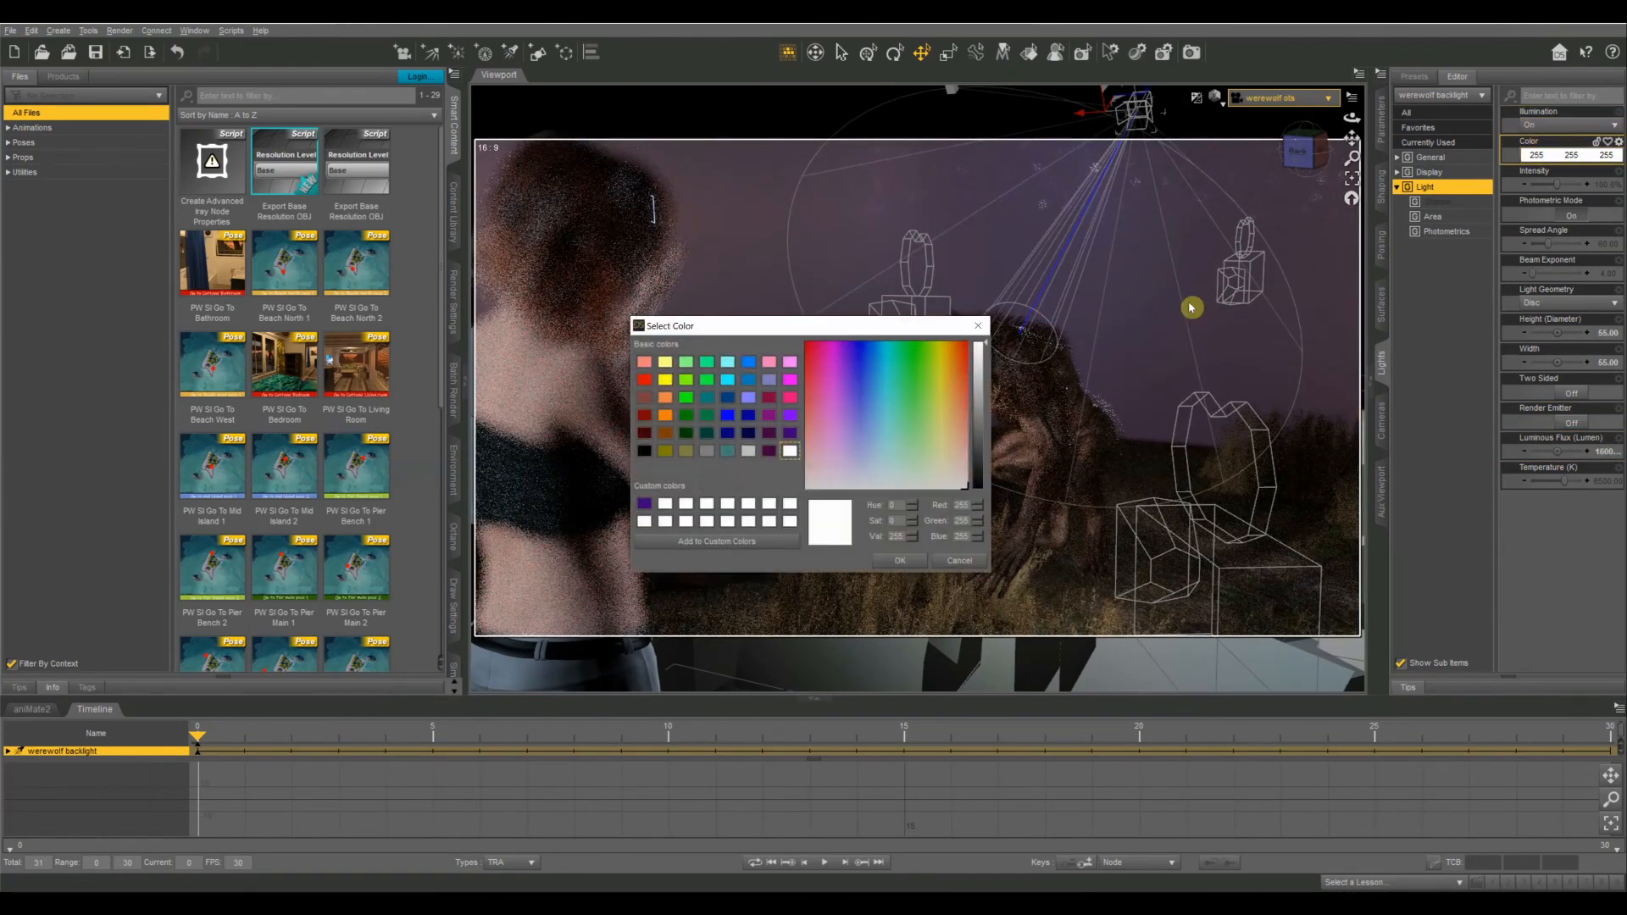
left_click(872, 461)
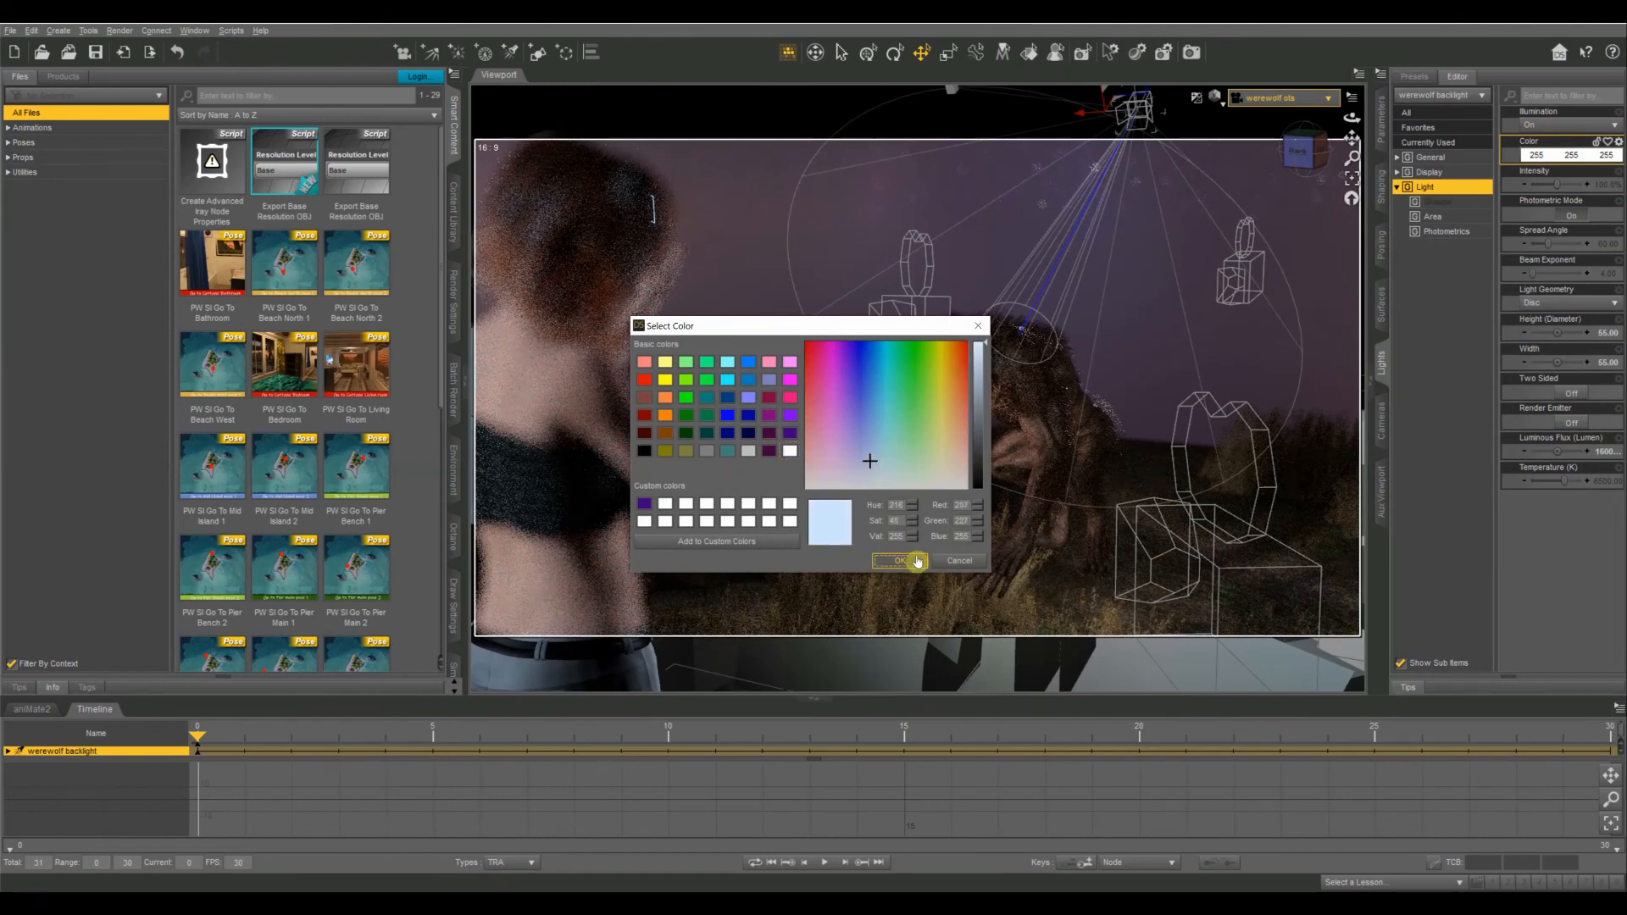
left_click(900, 561)
Step: Give the werewolf fill light the same pale blue colour as the werewolf backlight
left_click(1440, 95)
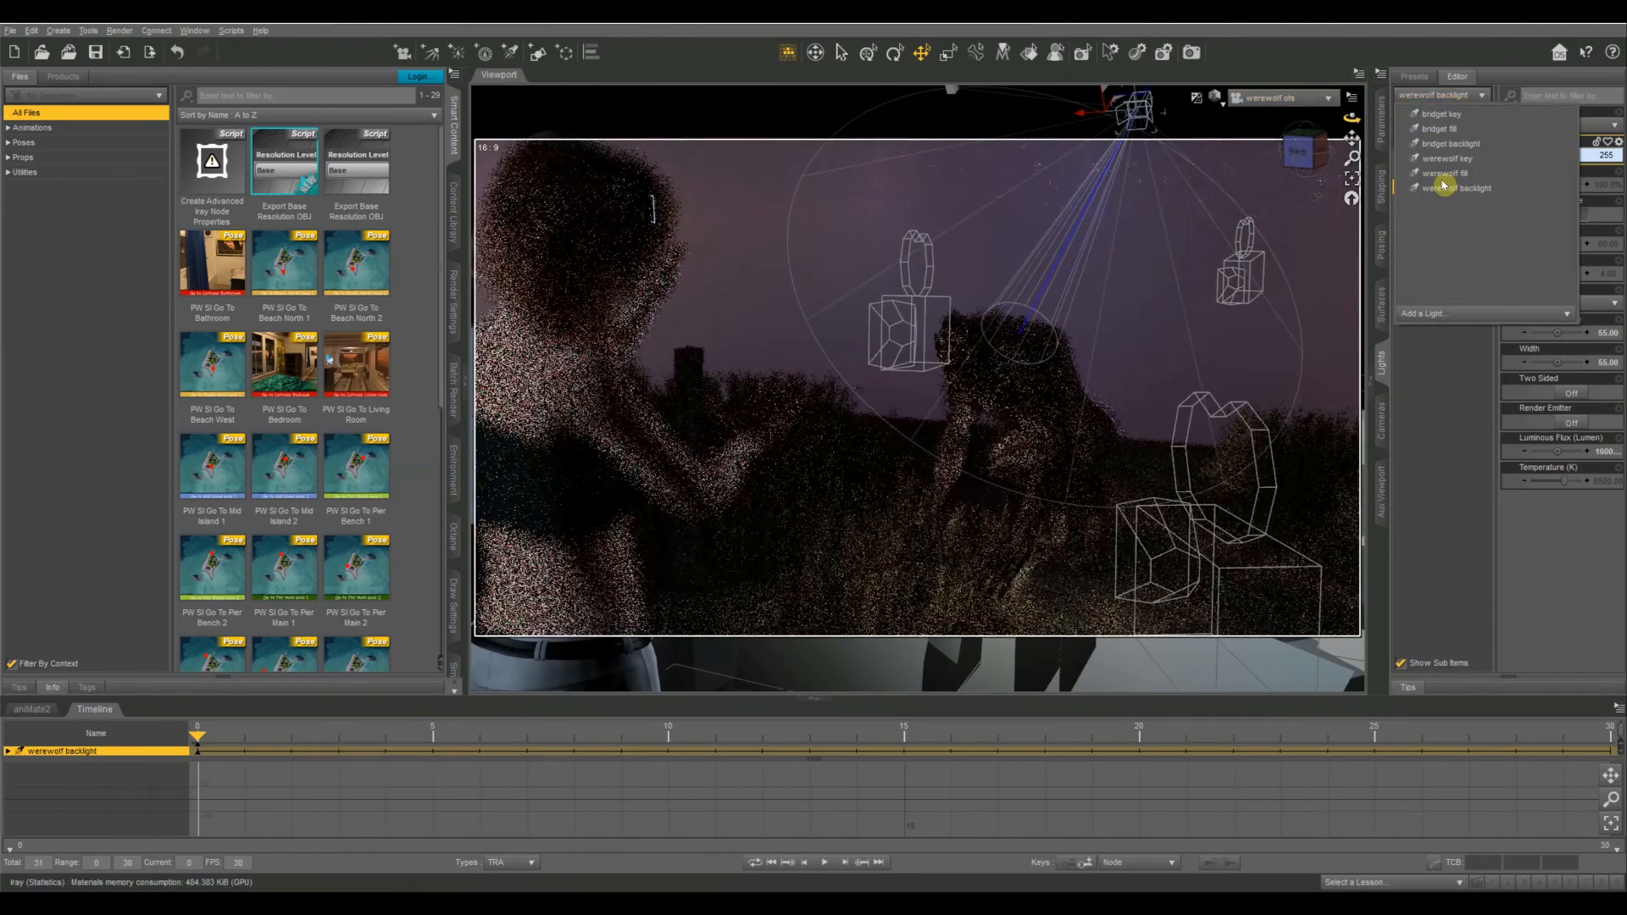
left_click(1445, 173)
left_click(1556, 155)
left_click(869, 461)
left_click(908, 563)
Step: Set the werewolf key light's colour to a pale blue of RGB 194, 205, 255
left_click(1441, 95)
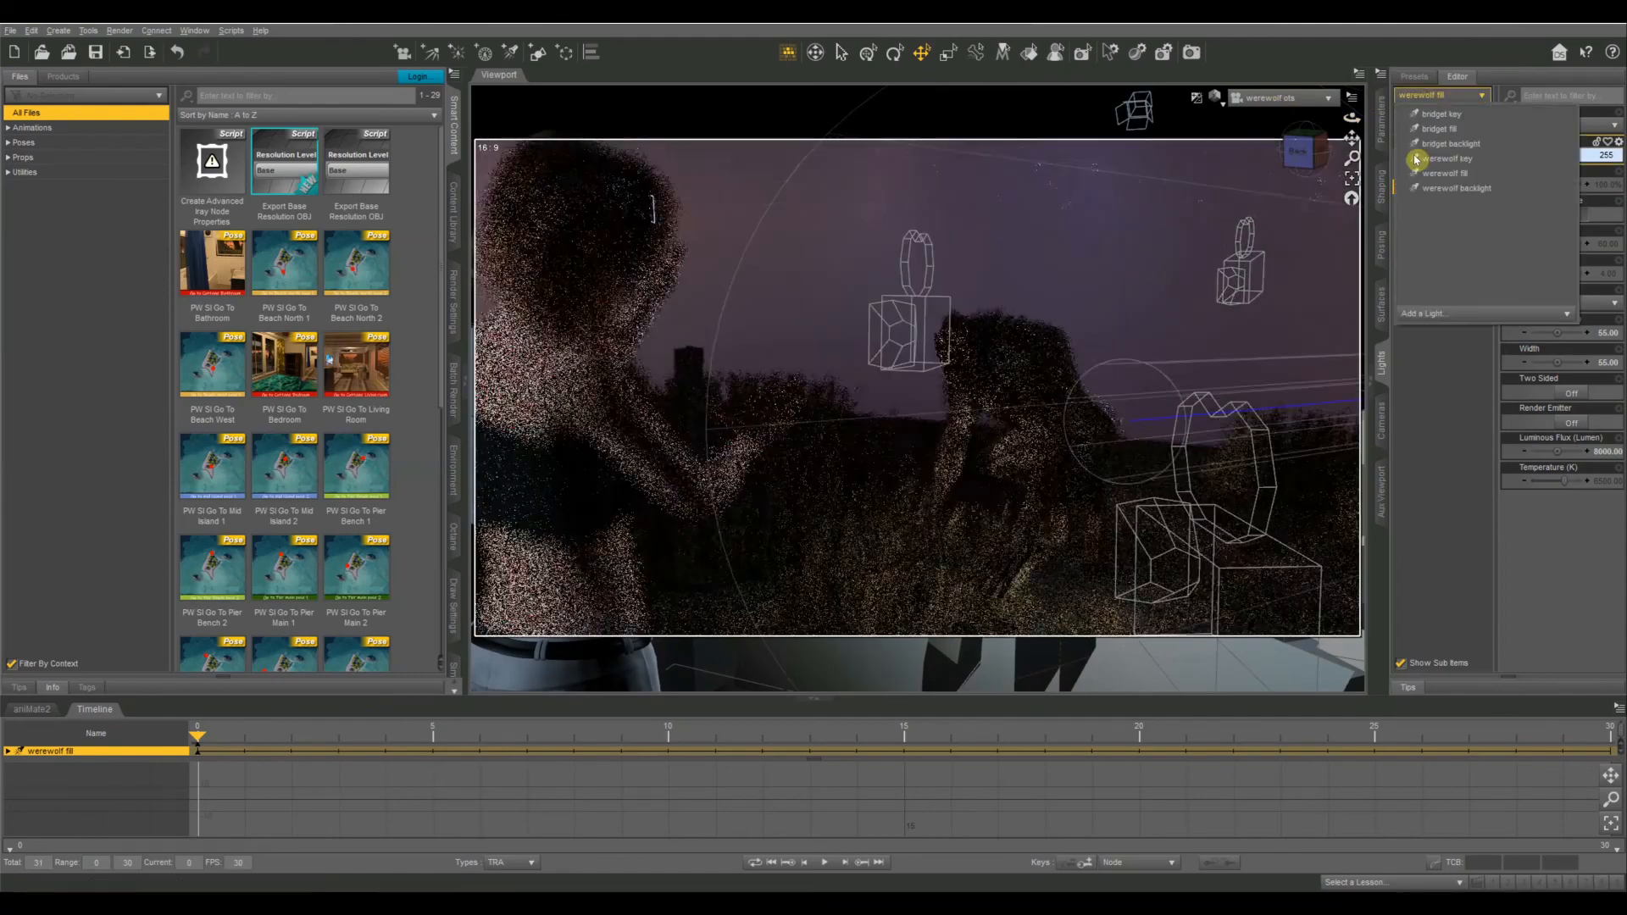
left_click(1418, 159)
left_click(1560, 155)
left_click(864, 454)
left_click(908, 562)
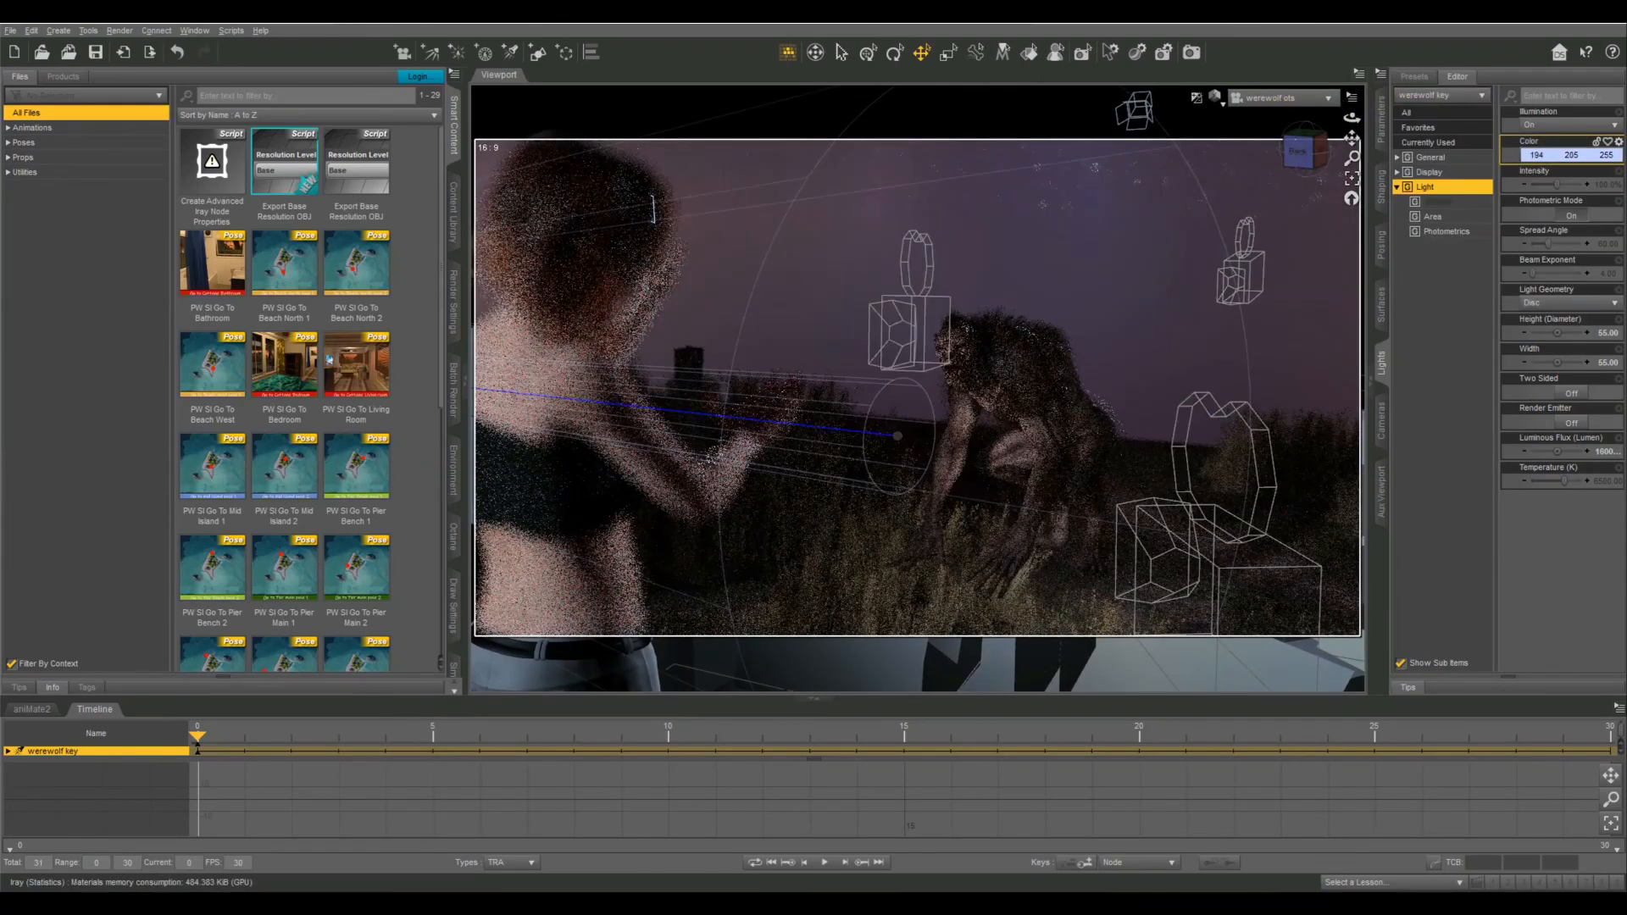
Step: Preview the lighting through the werewolf close, bridget ots and bridget close cameras, and return to bridget ots
left_click(1288, 102)
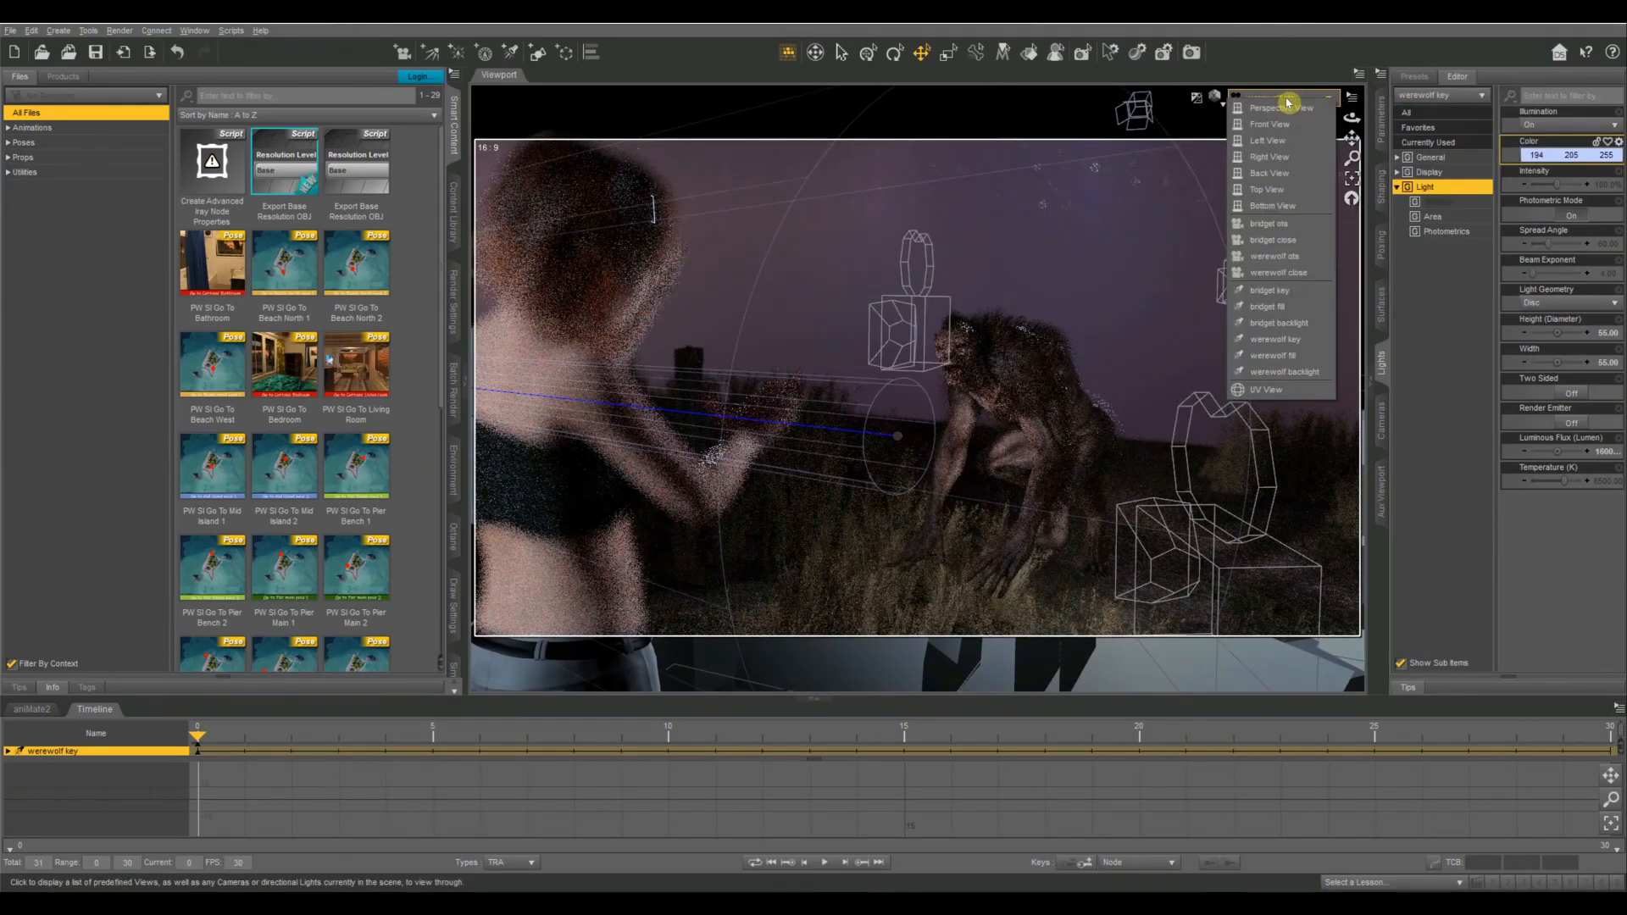
left_click(1271, 293)
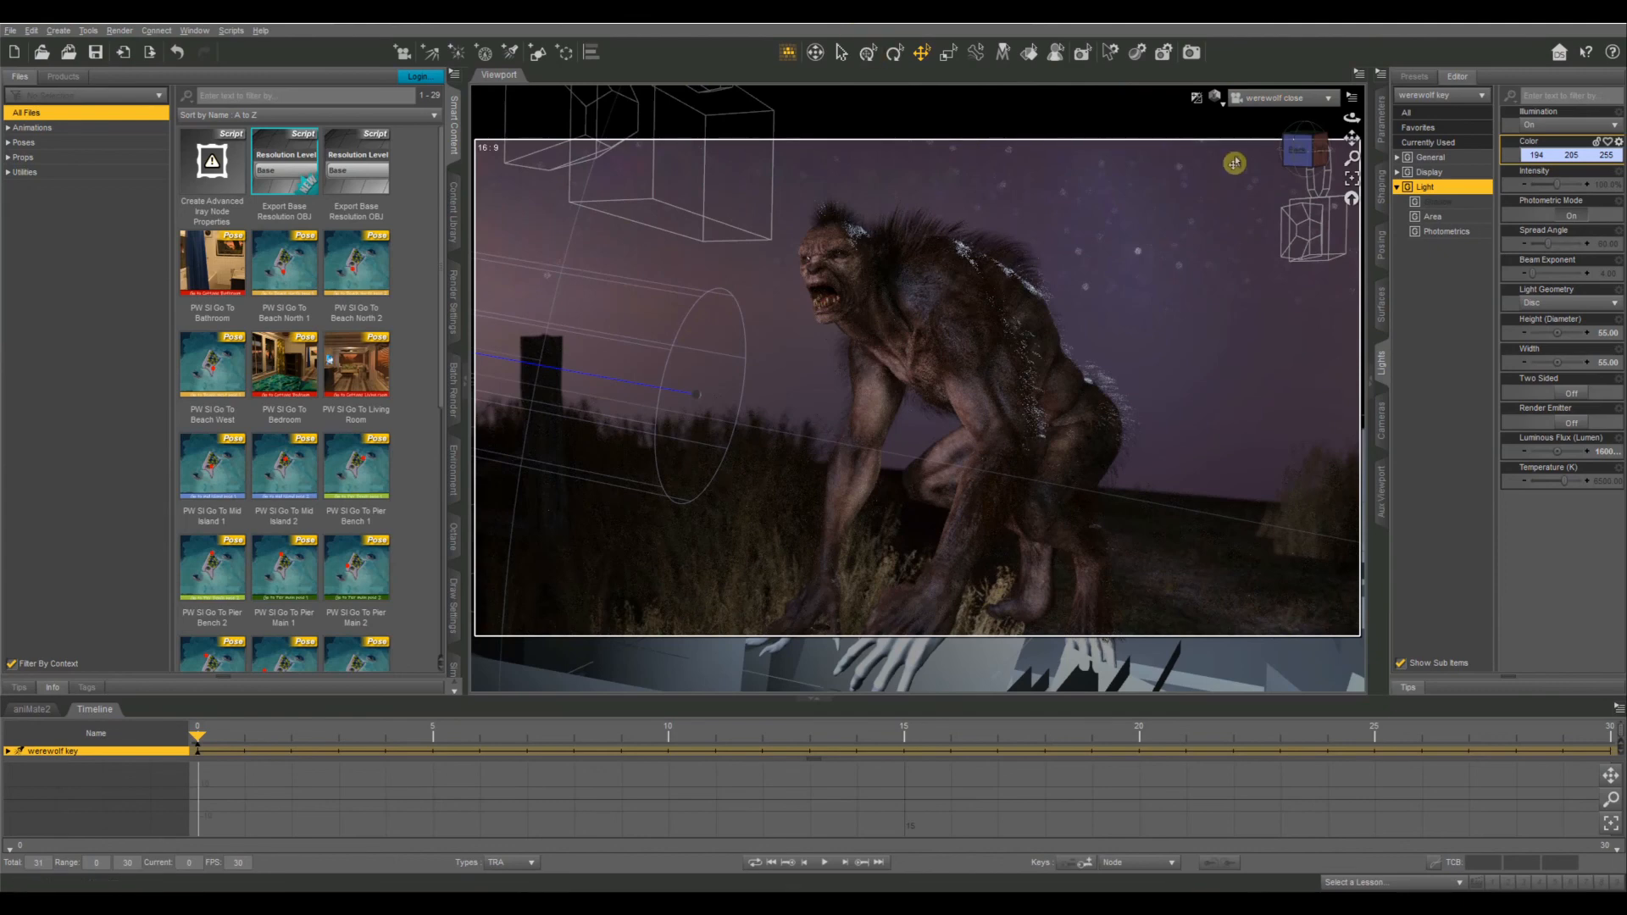
left_click(1246, 104)
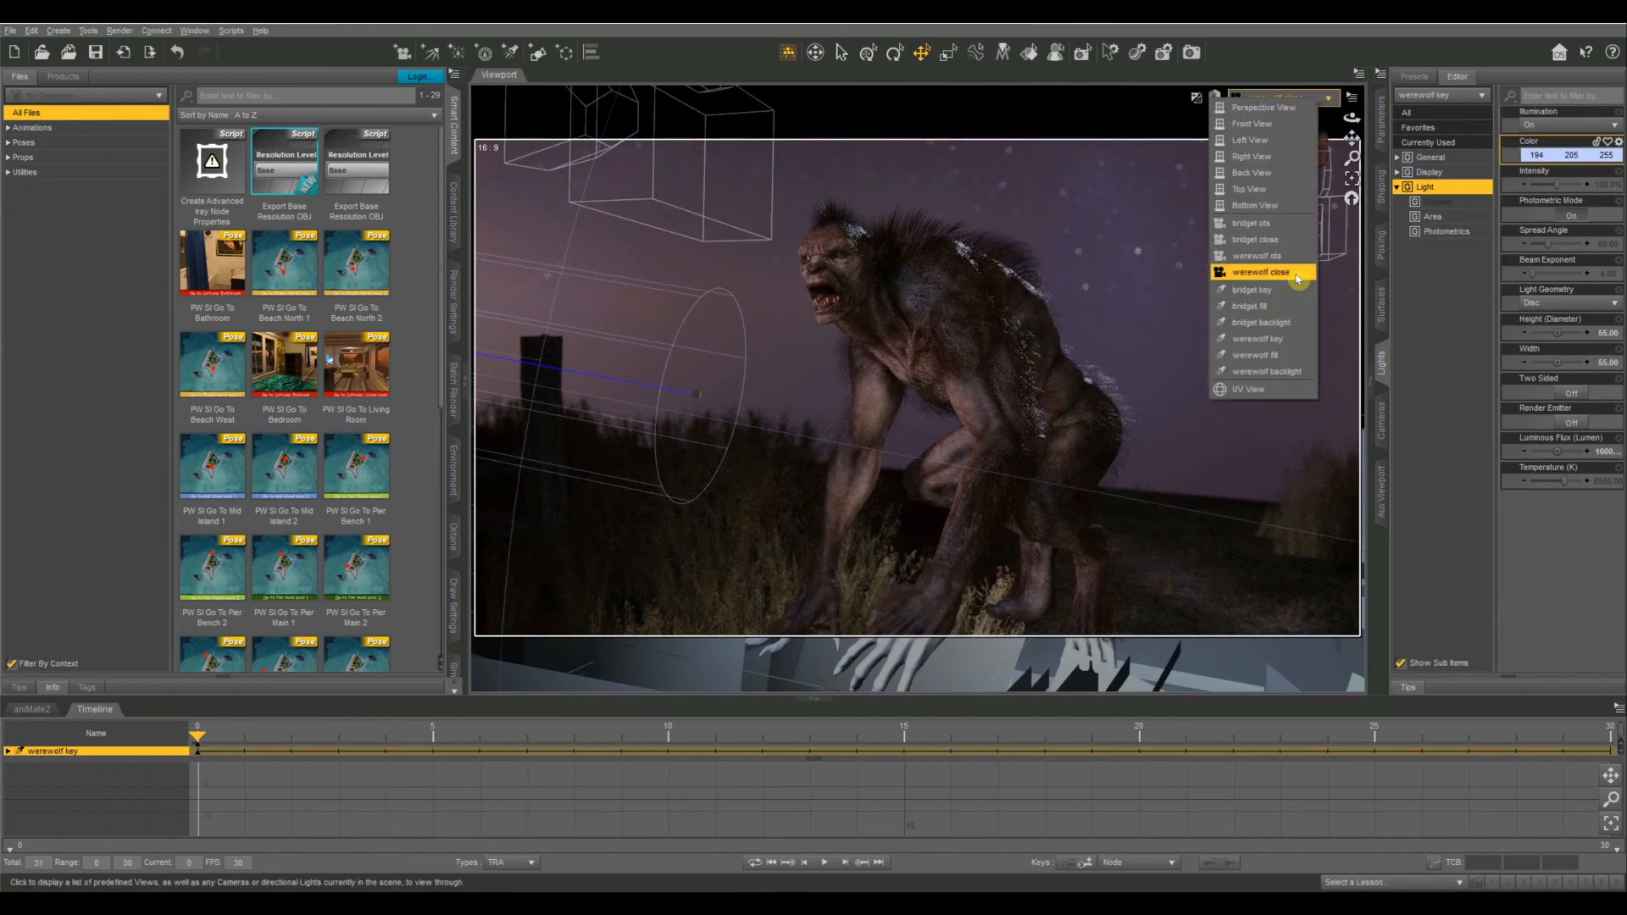
left_click(1441, 95)
left_click(1315, 102)
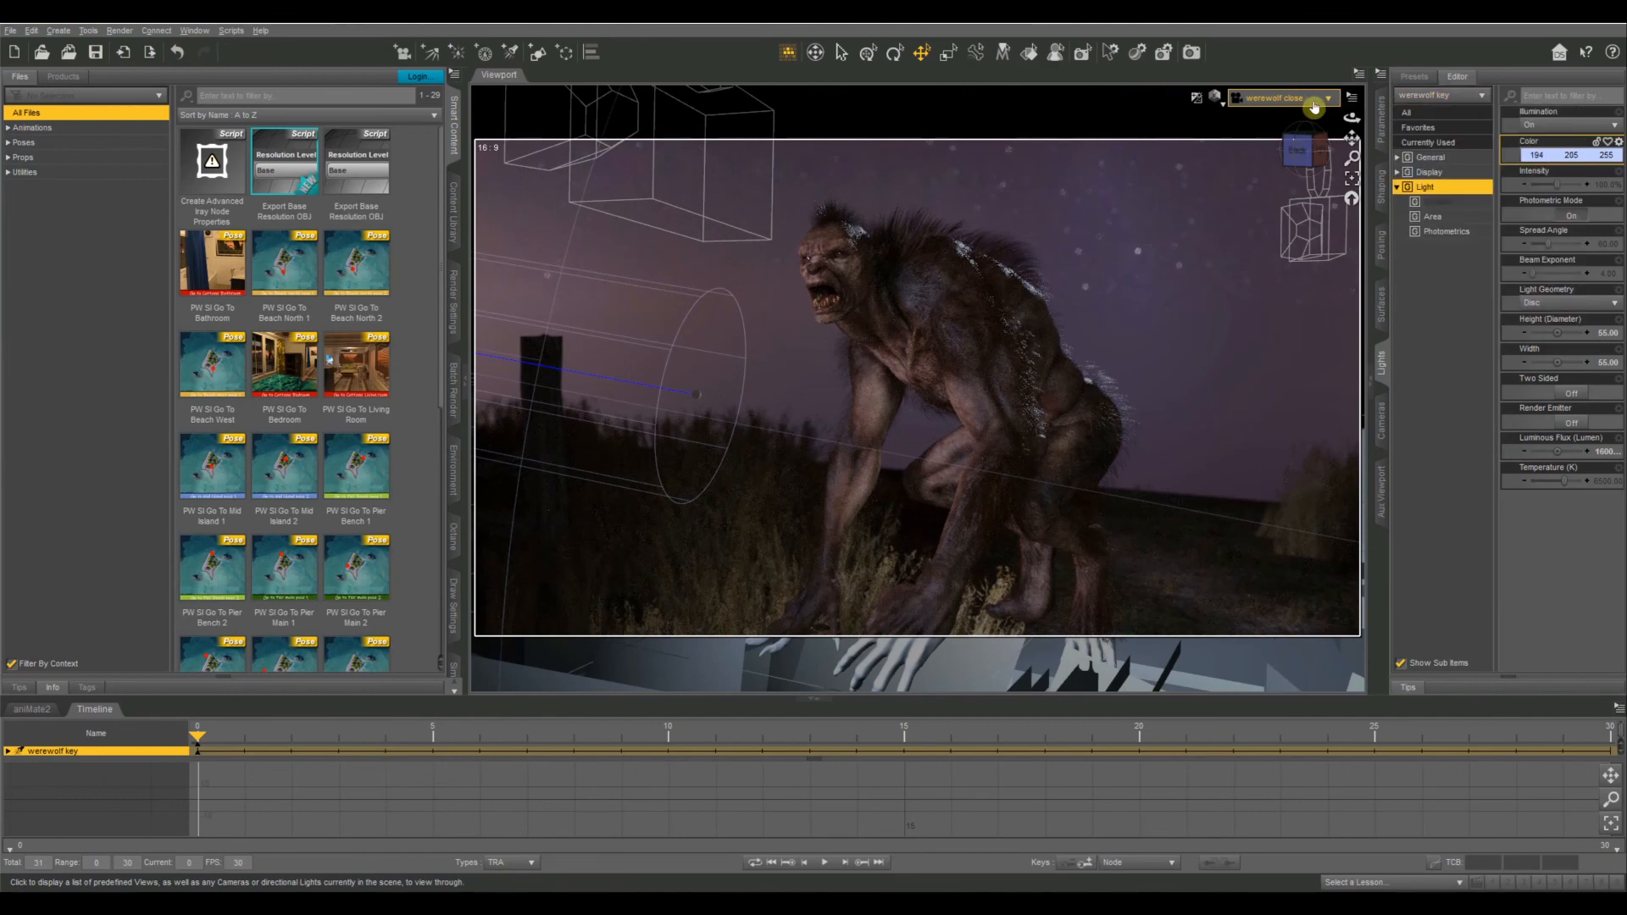
left_click(1305, 233)
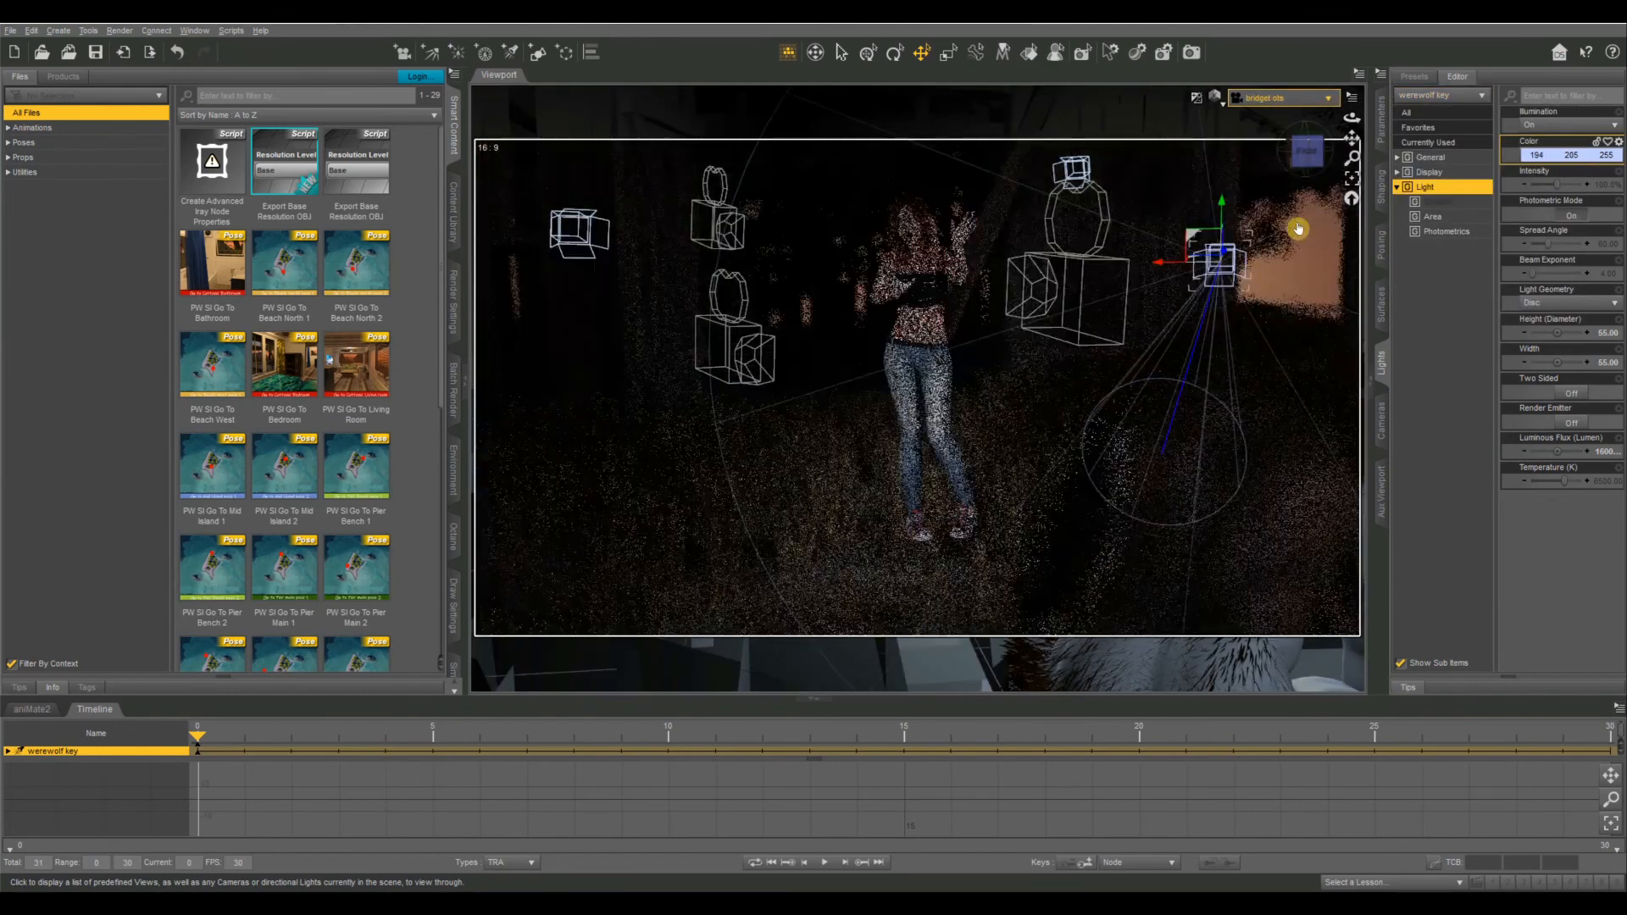
left_click(1314, 98)
left_click(1286, 243)
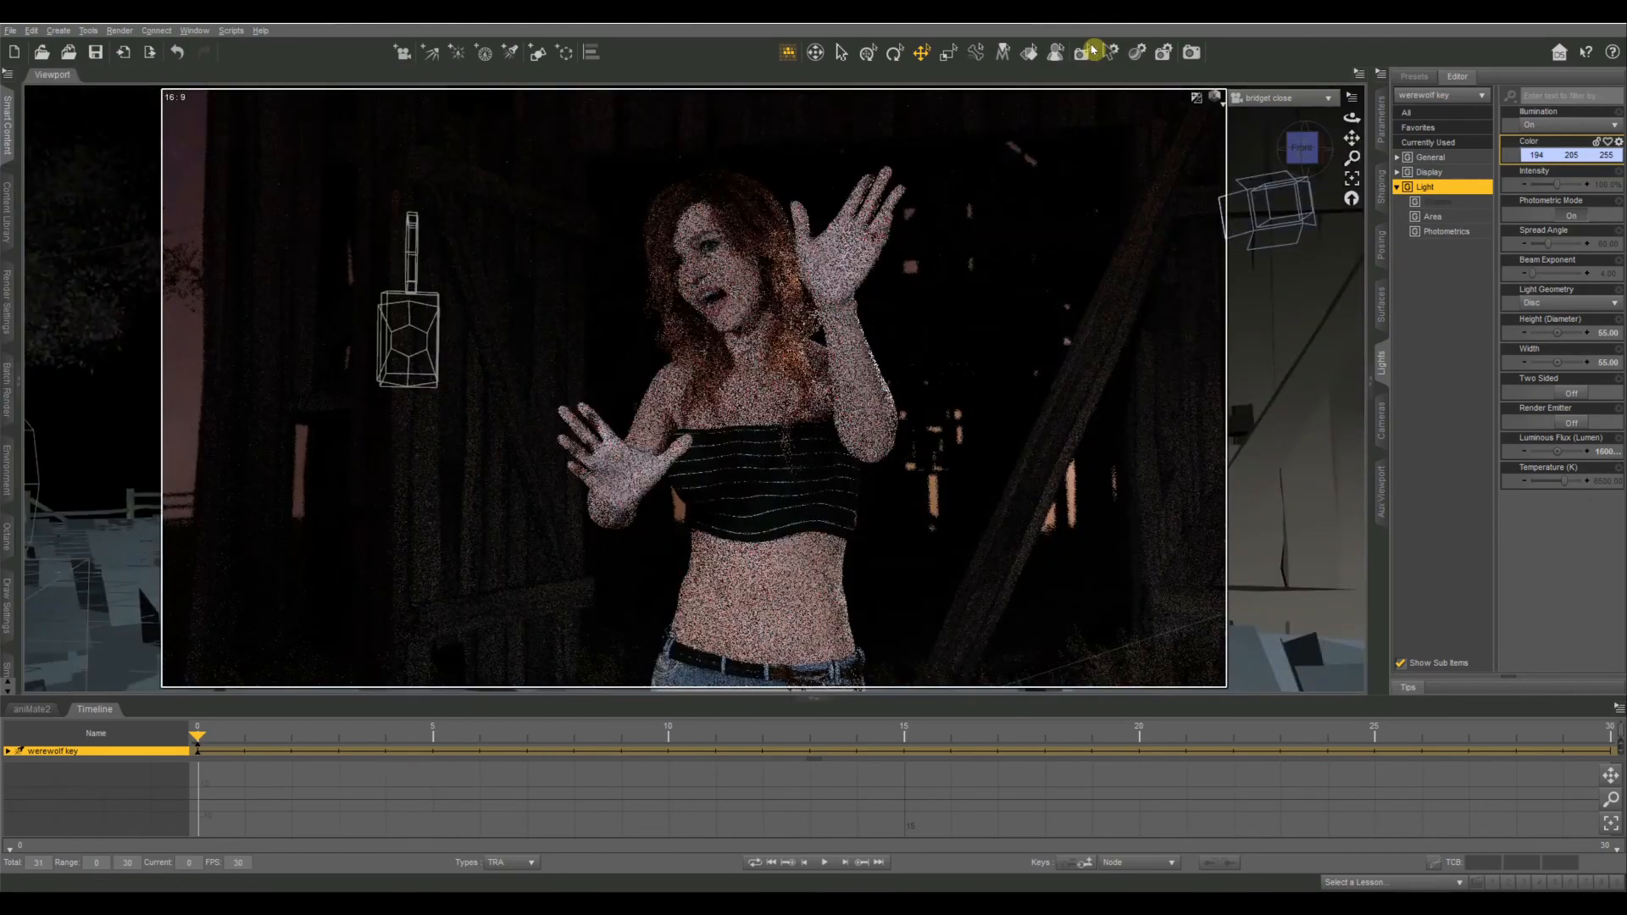
left_click(1279, 98)
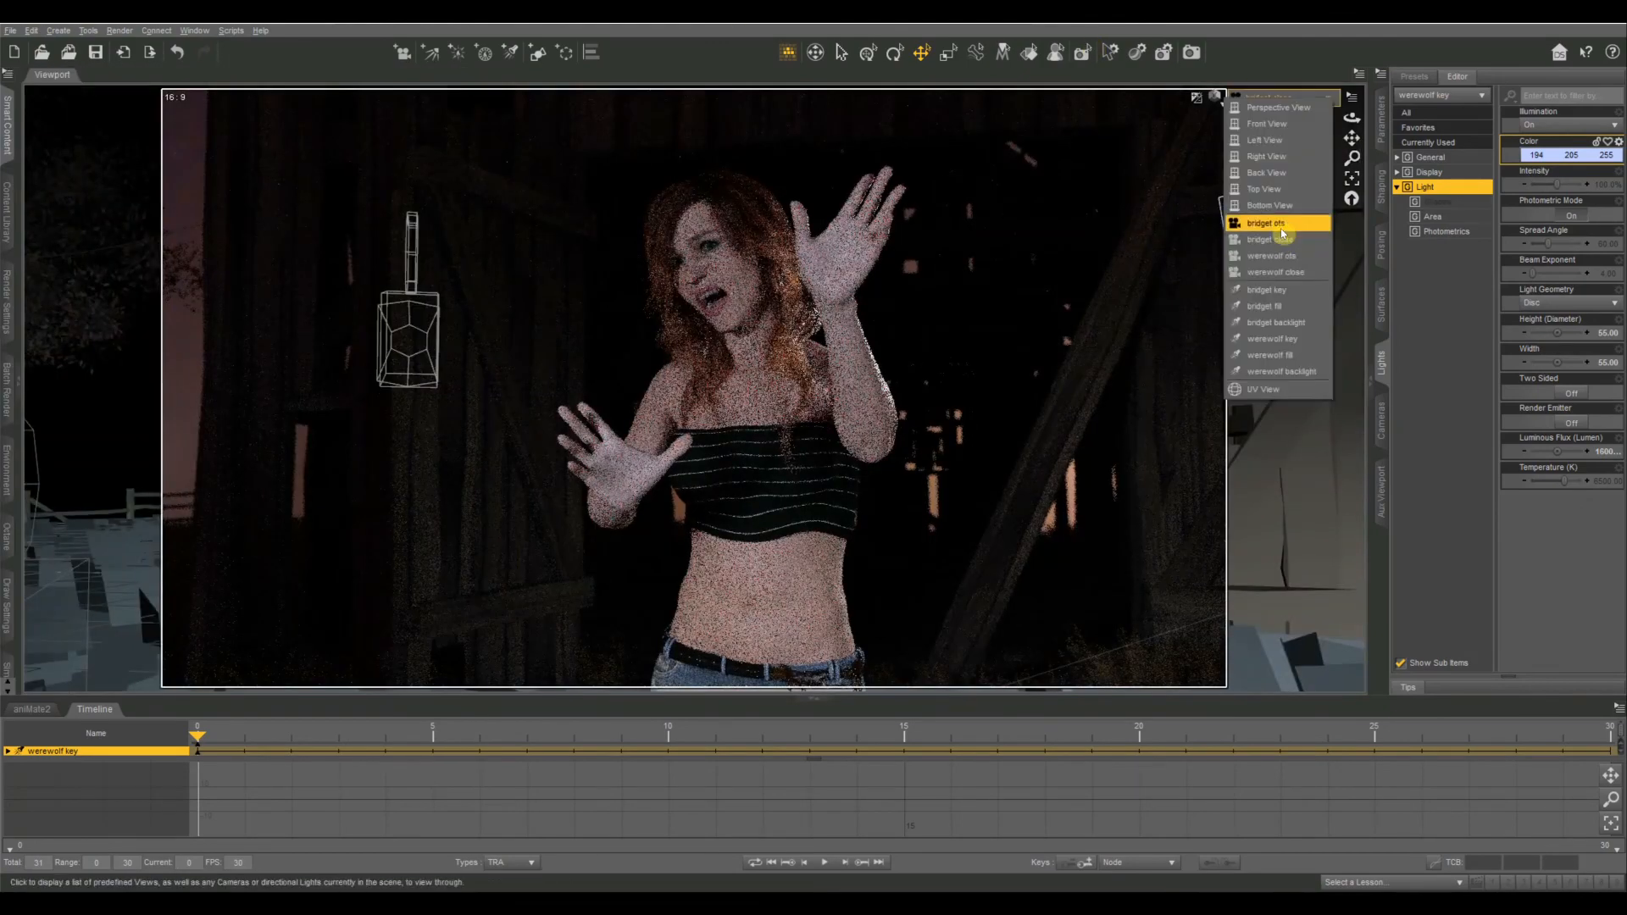
left_click(1280, 225)
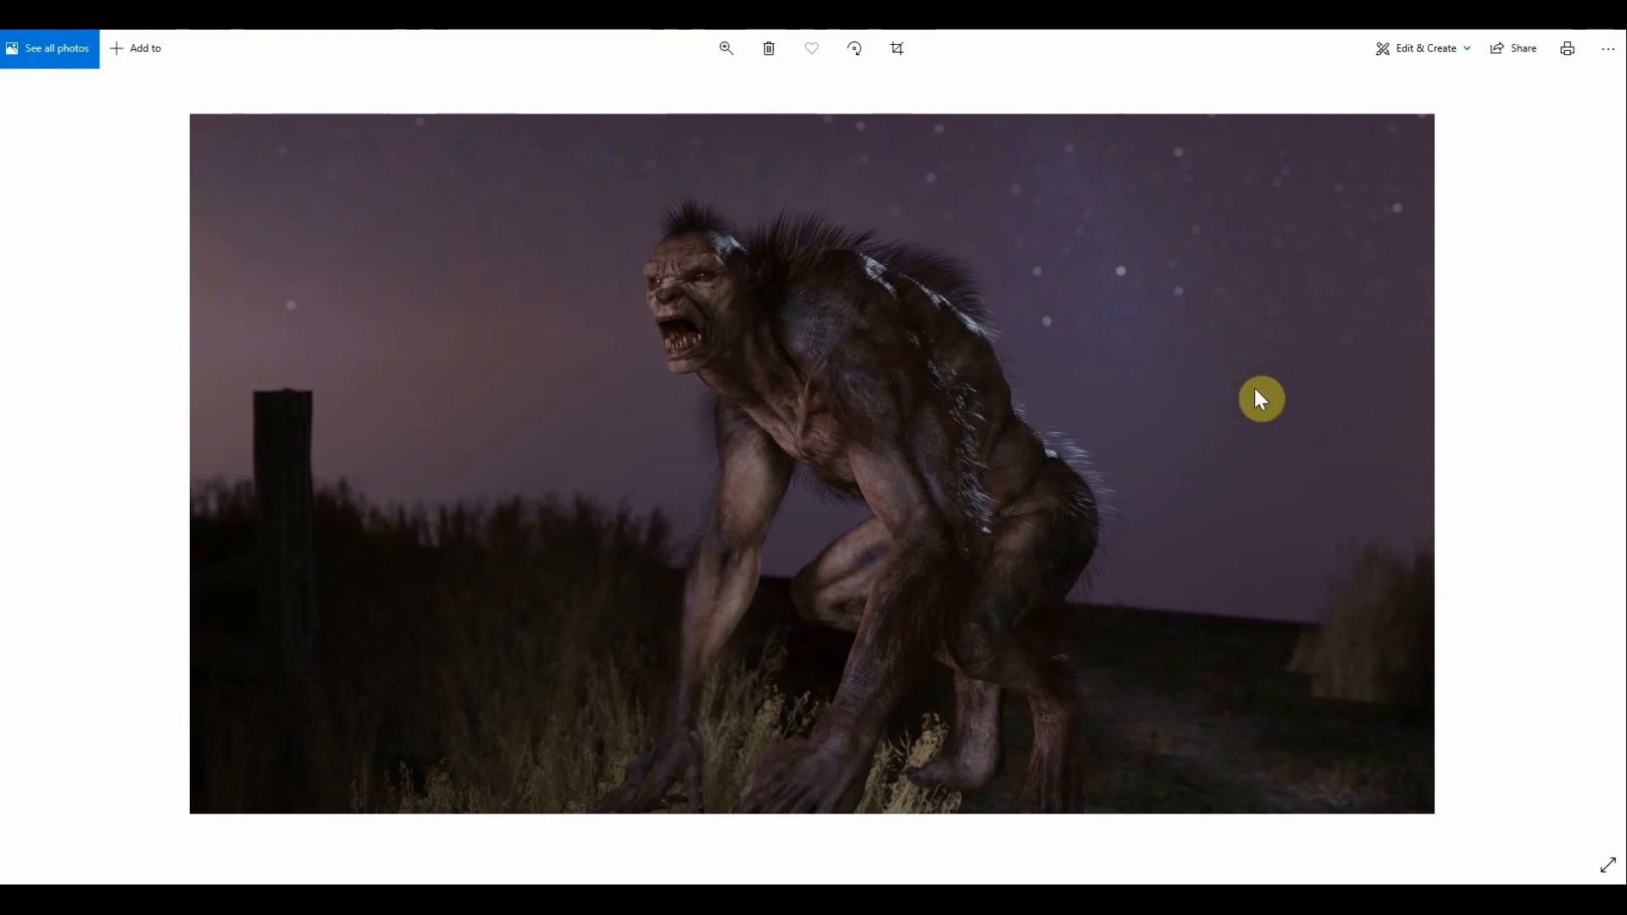
Step: Look through the finished renders in the Photos viewer, comparing the close-up and over-the-shoulder shots of Bridget and the werewolf
key("Right")
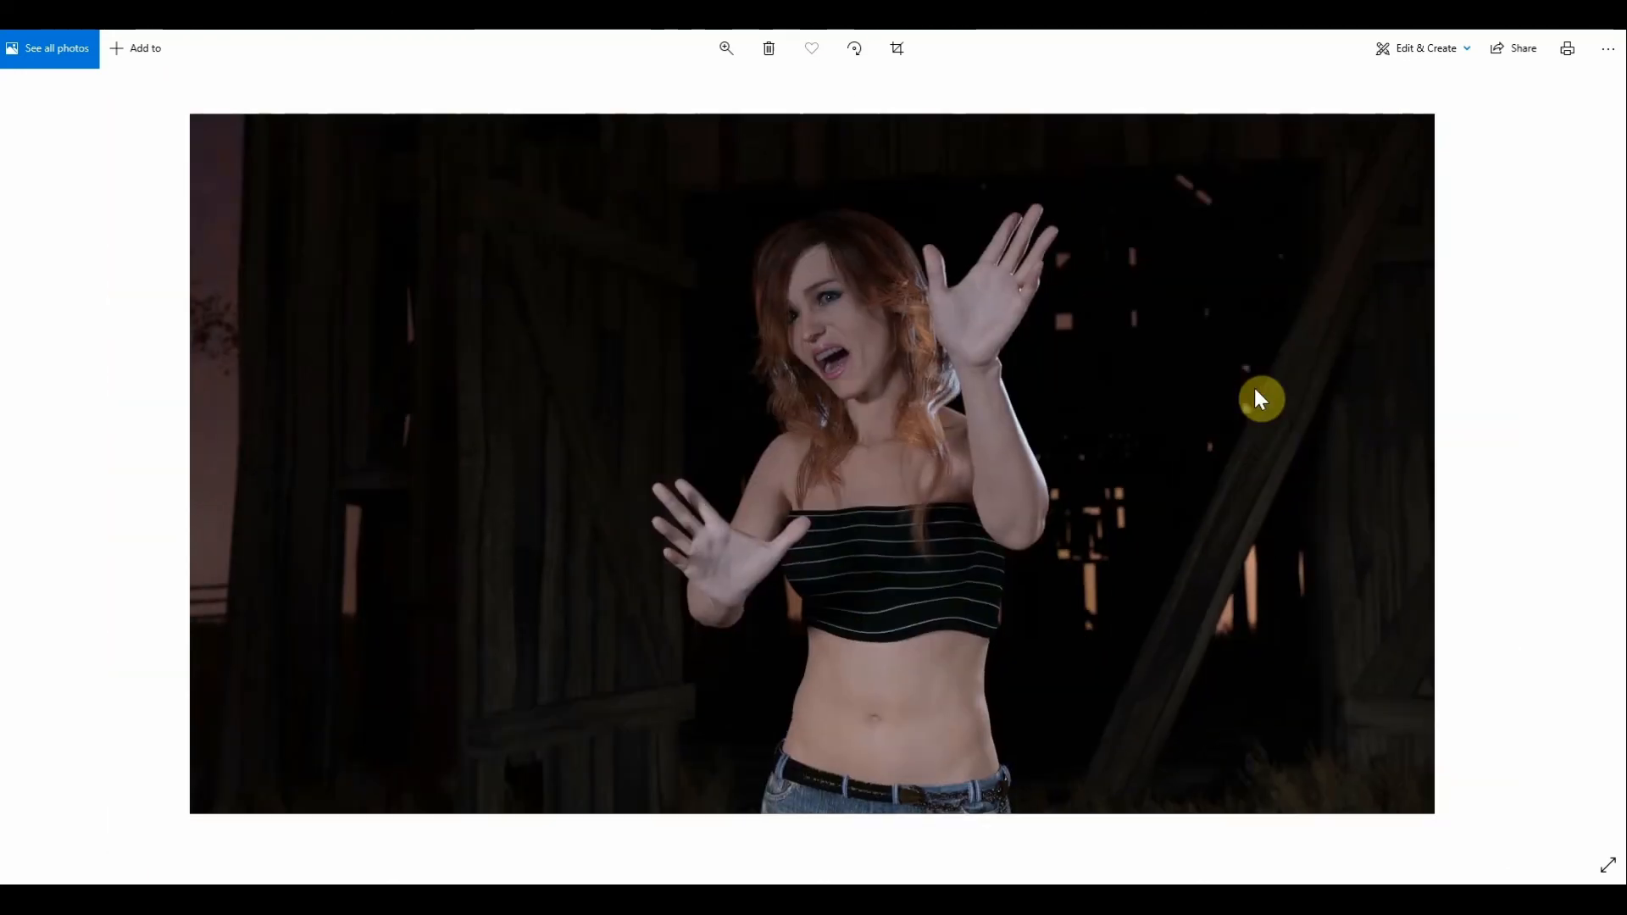
key("Right")
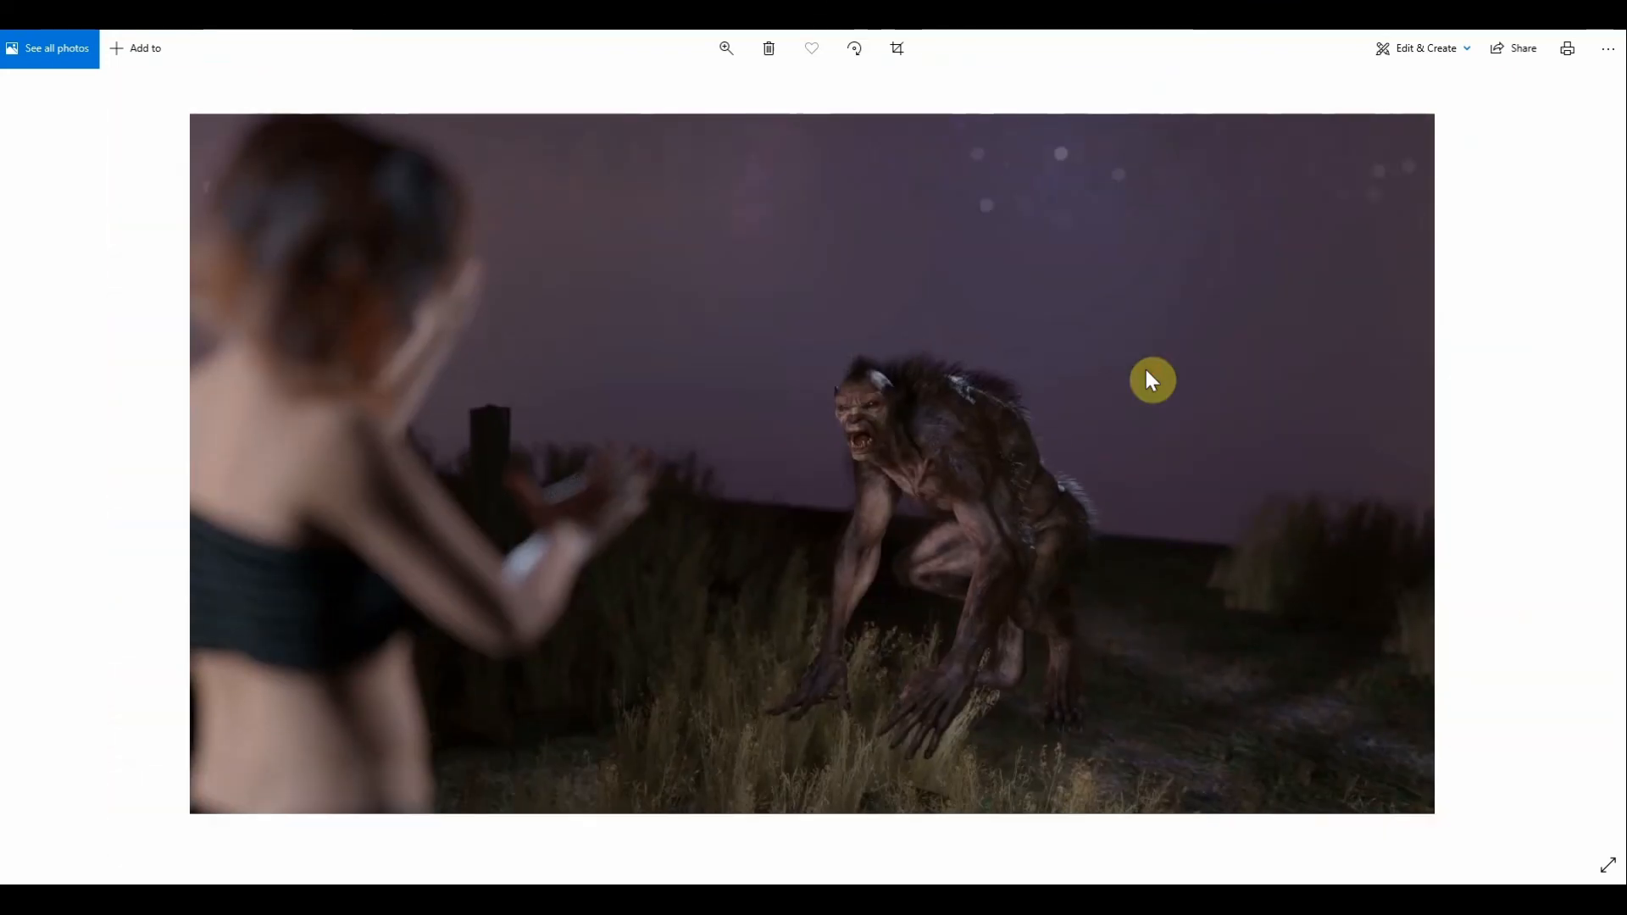
key("Left")
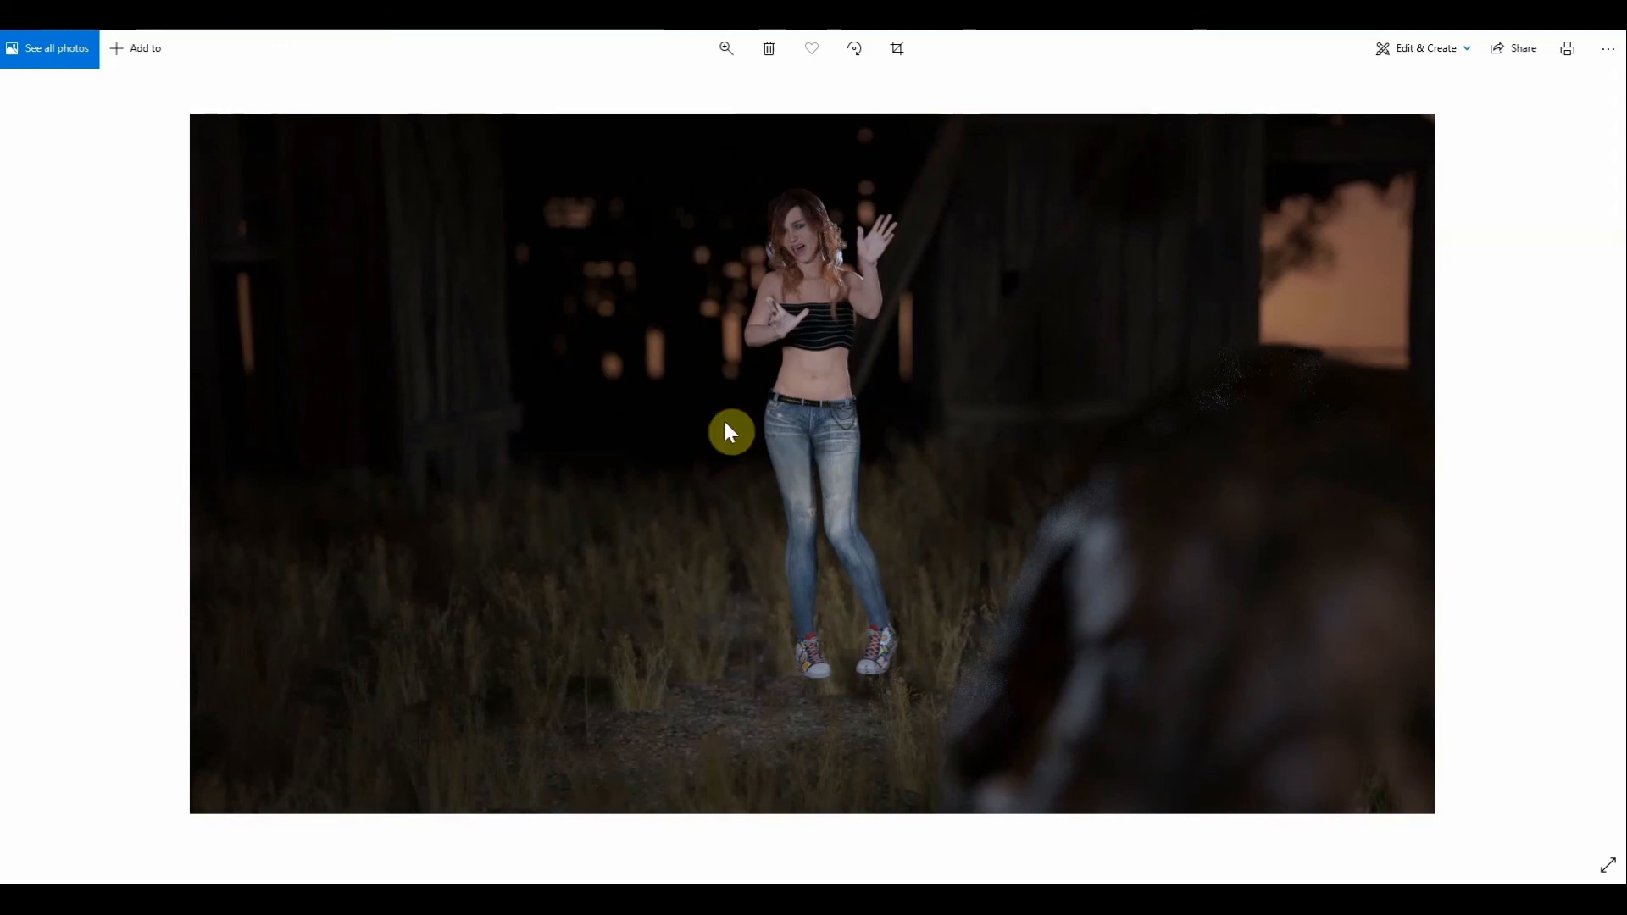
key("Right")
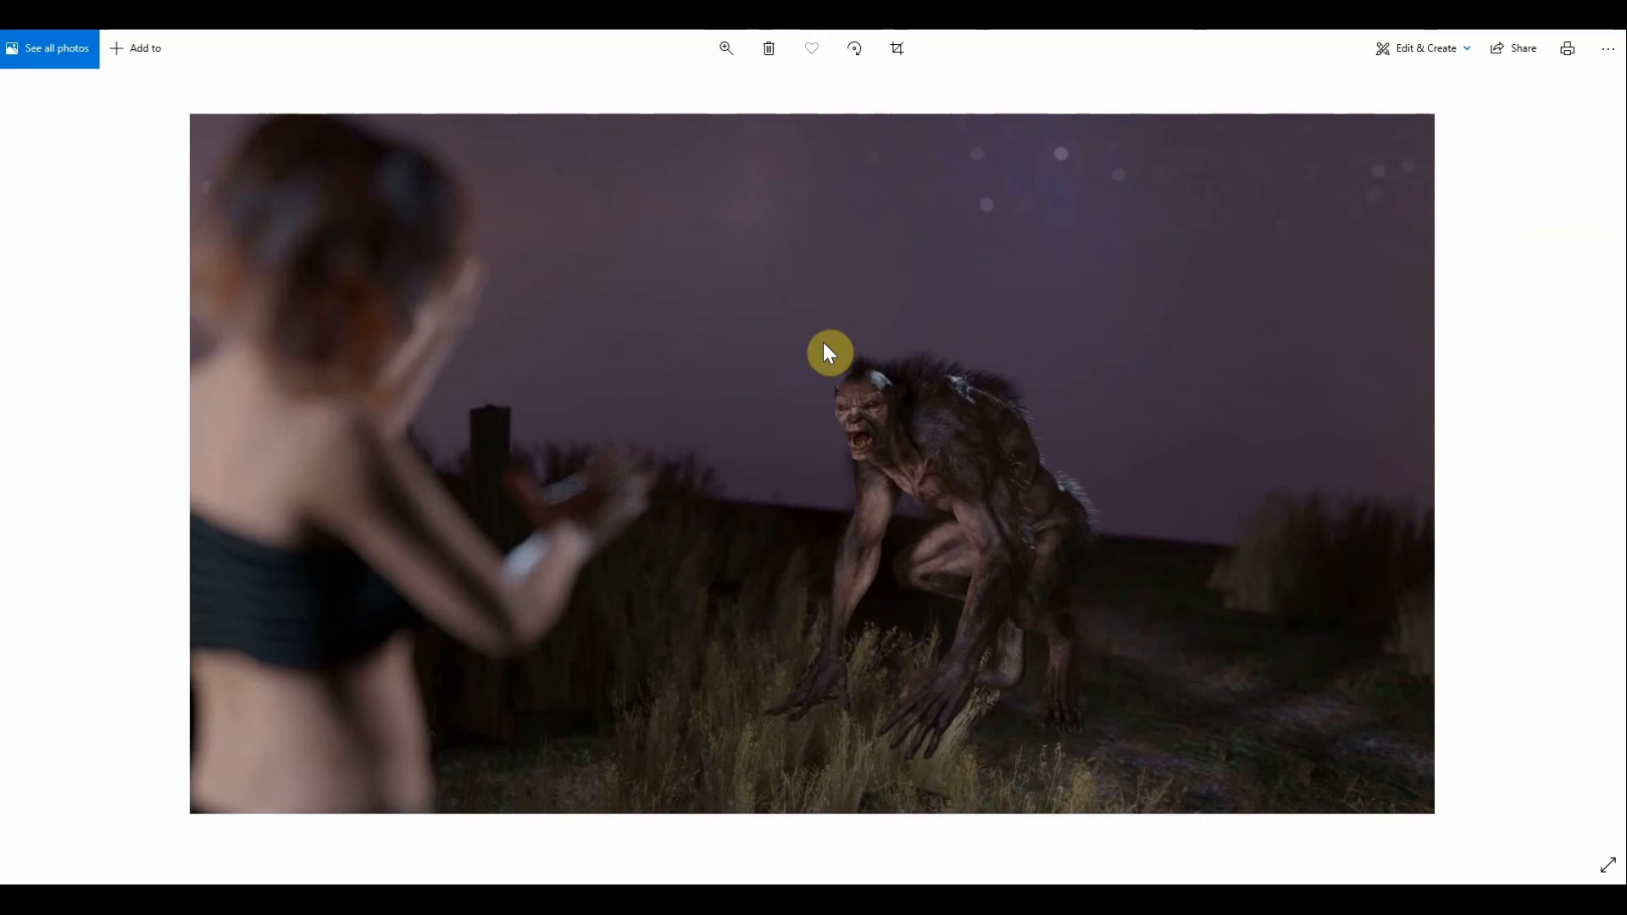
key("Right")
key("Right")
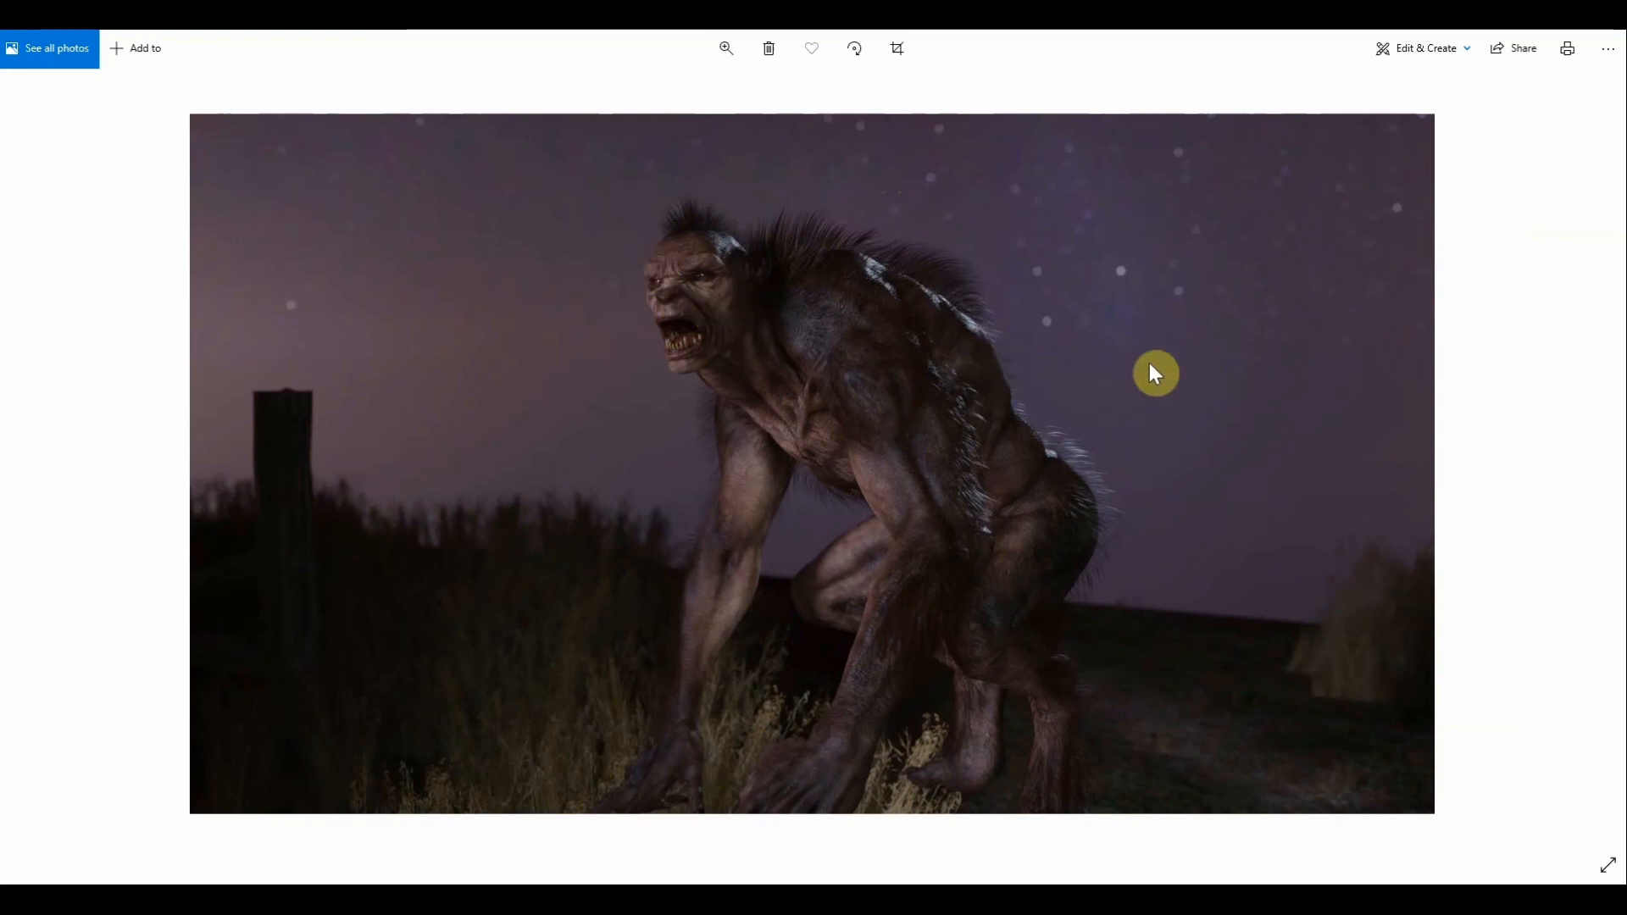
key("Right")
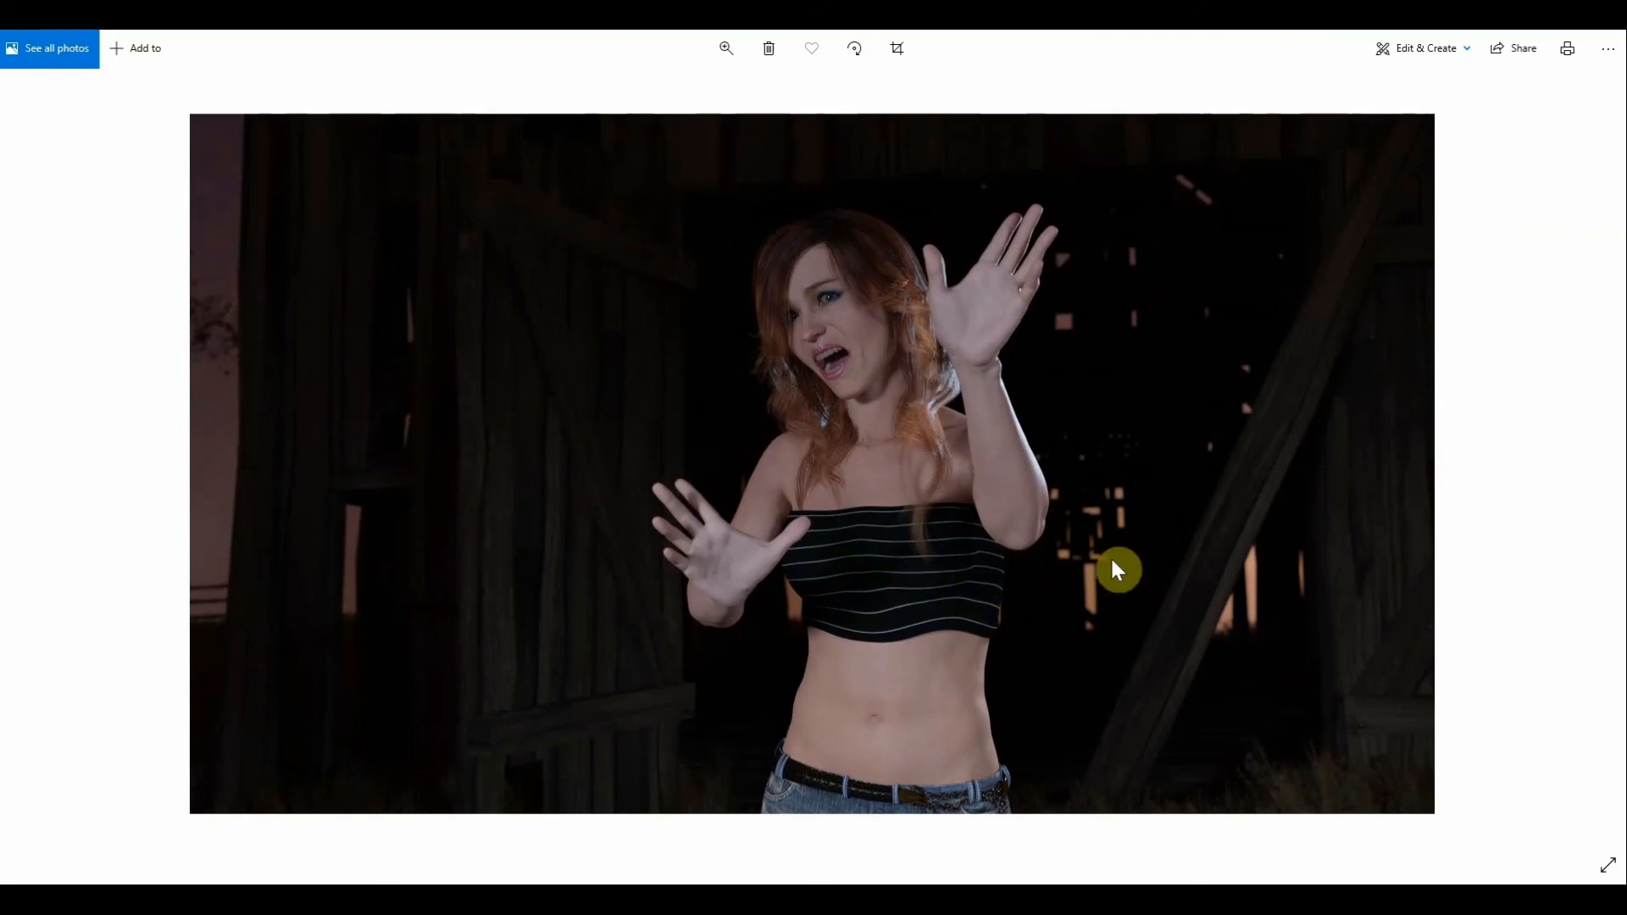
key("Left")
key("Right")
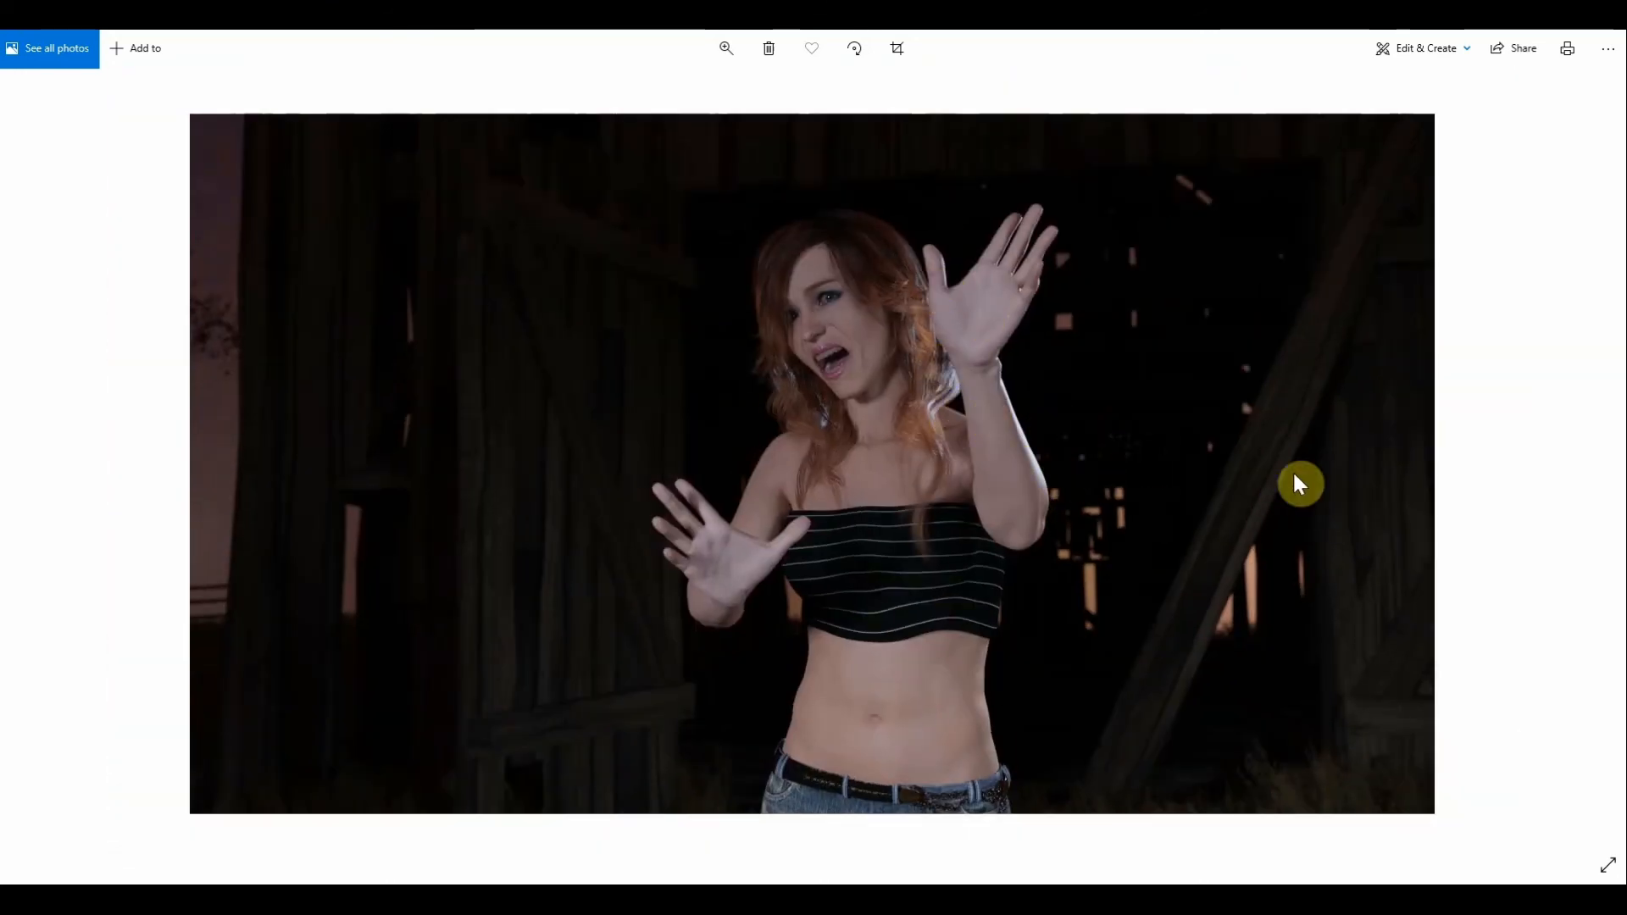
key("Left")
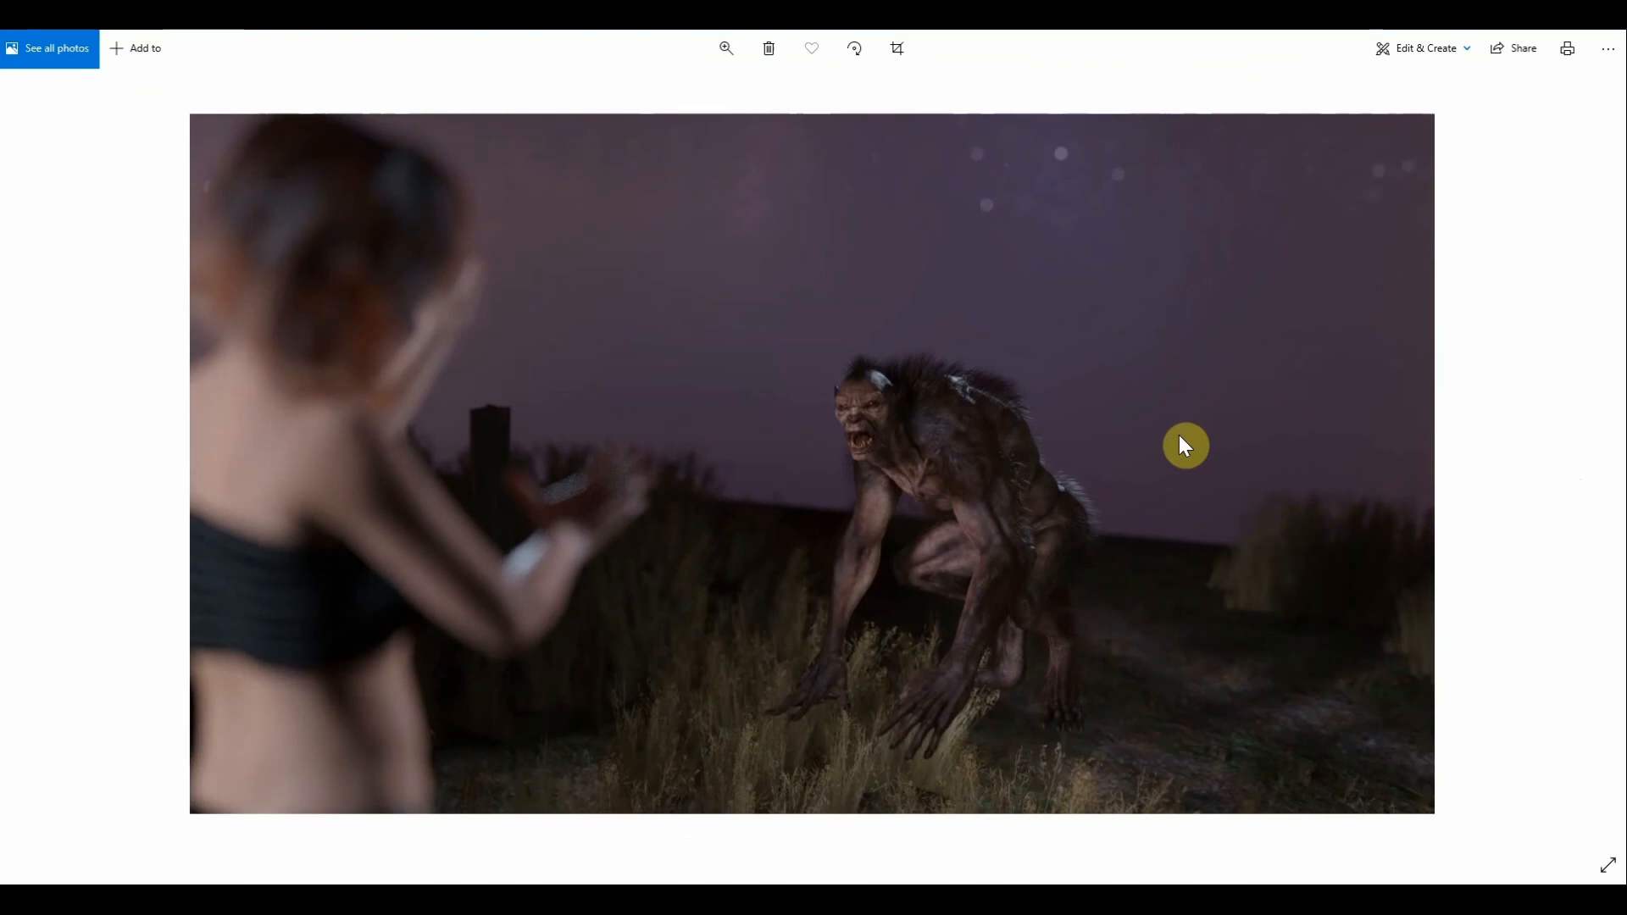
key("Right")
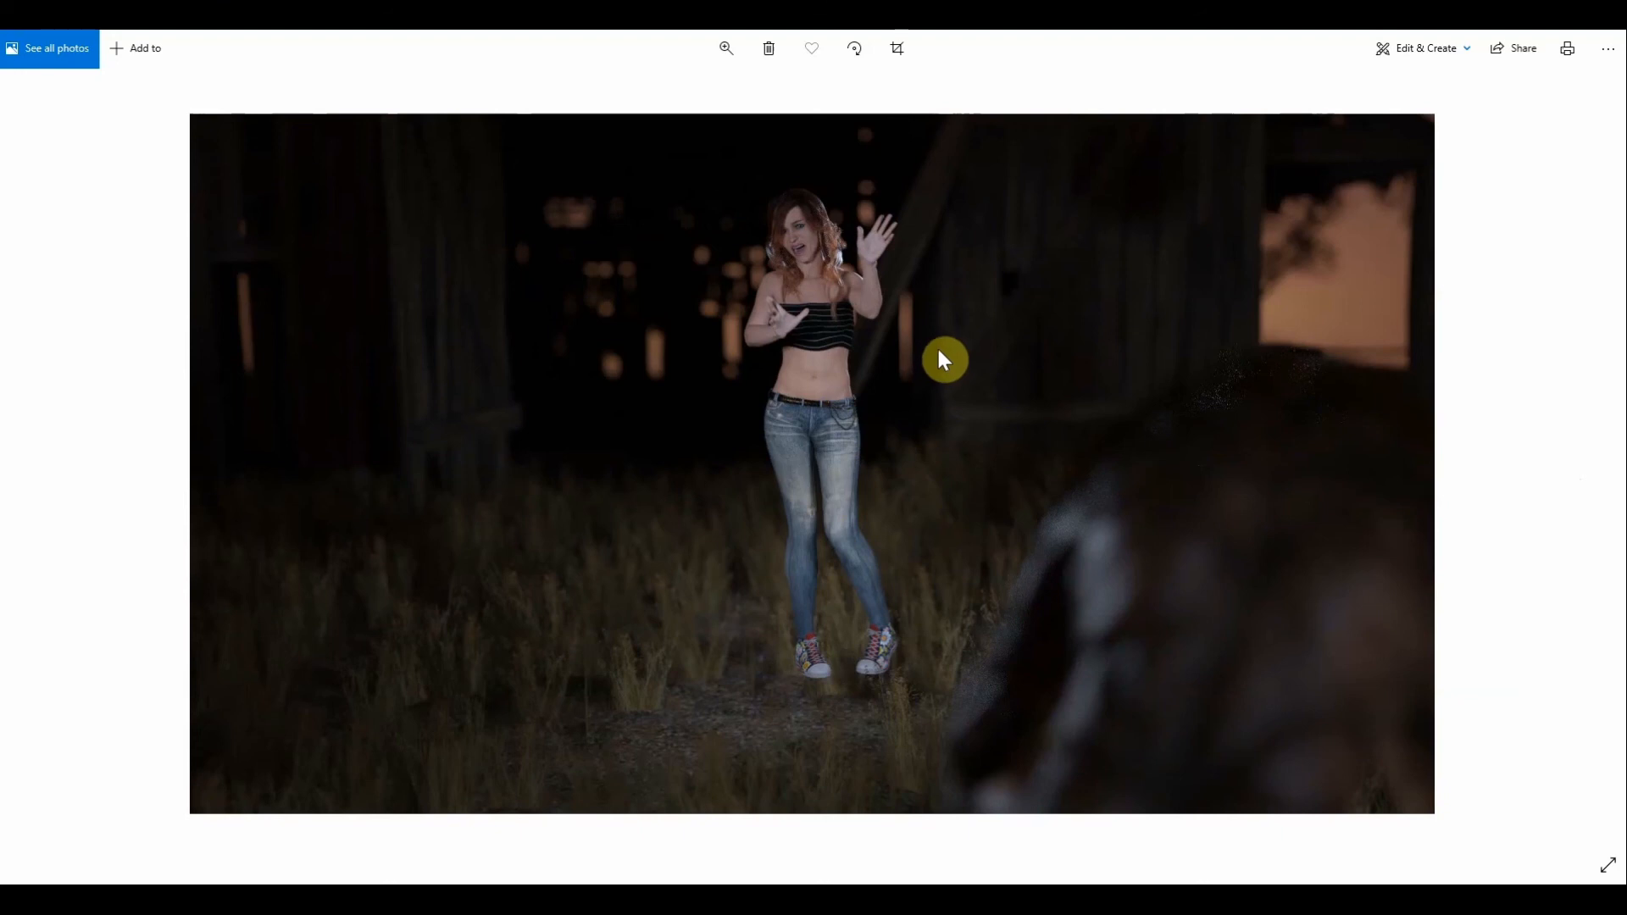
key("Right")
key("Right")
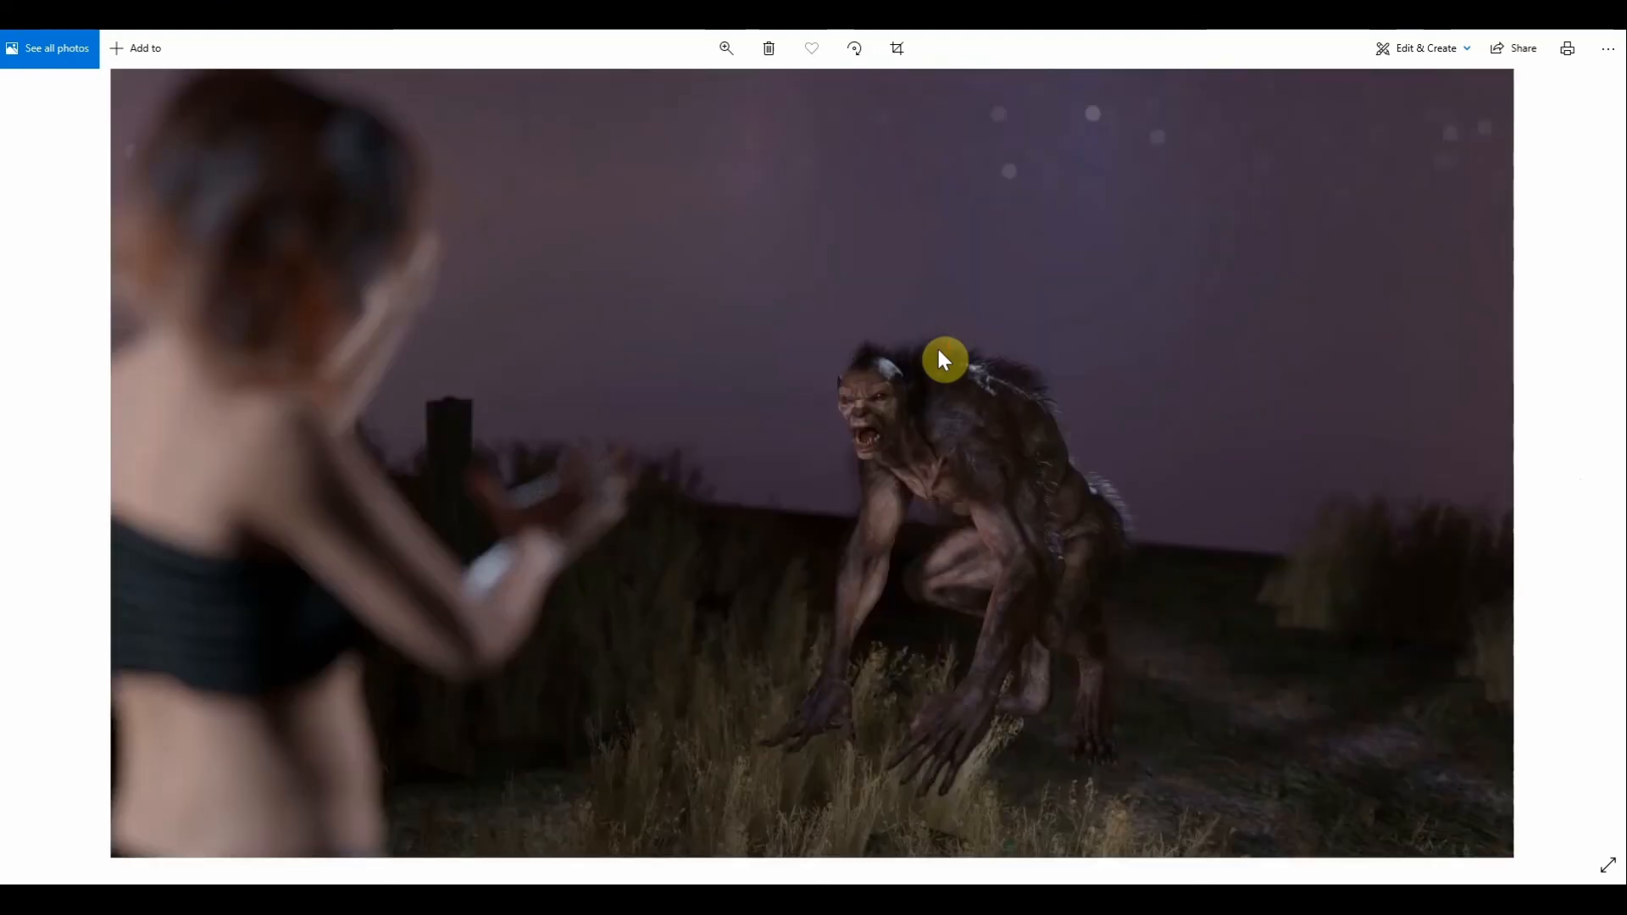
key("Right")
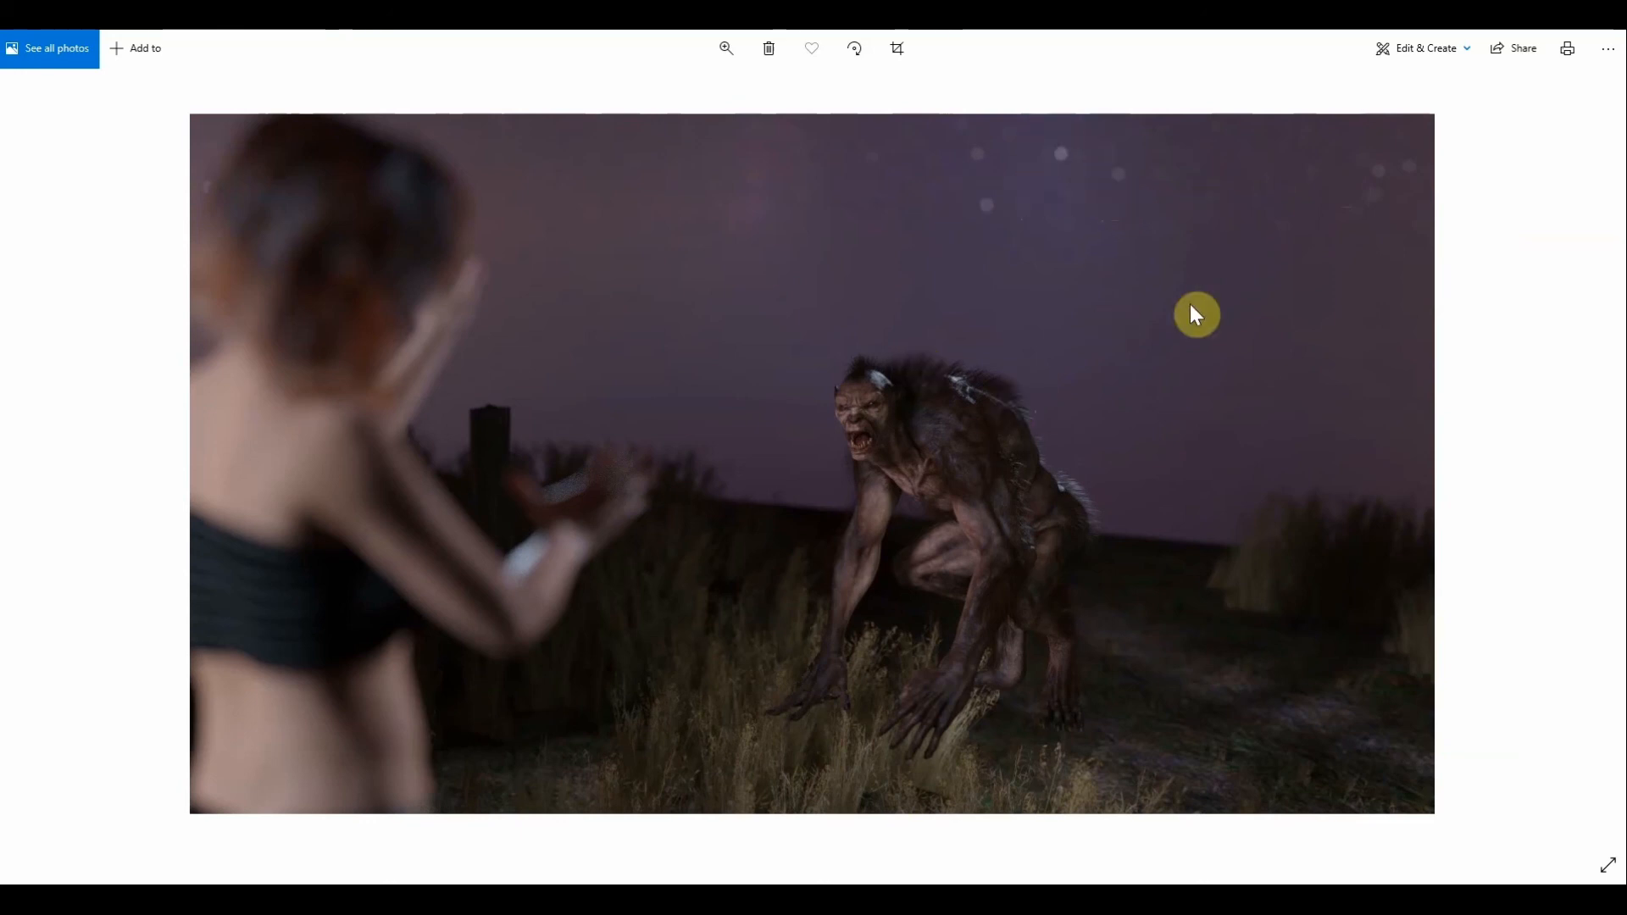
key("Right")
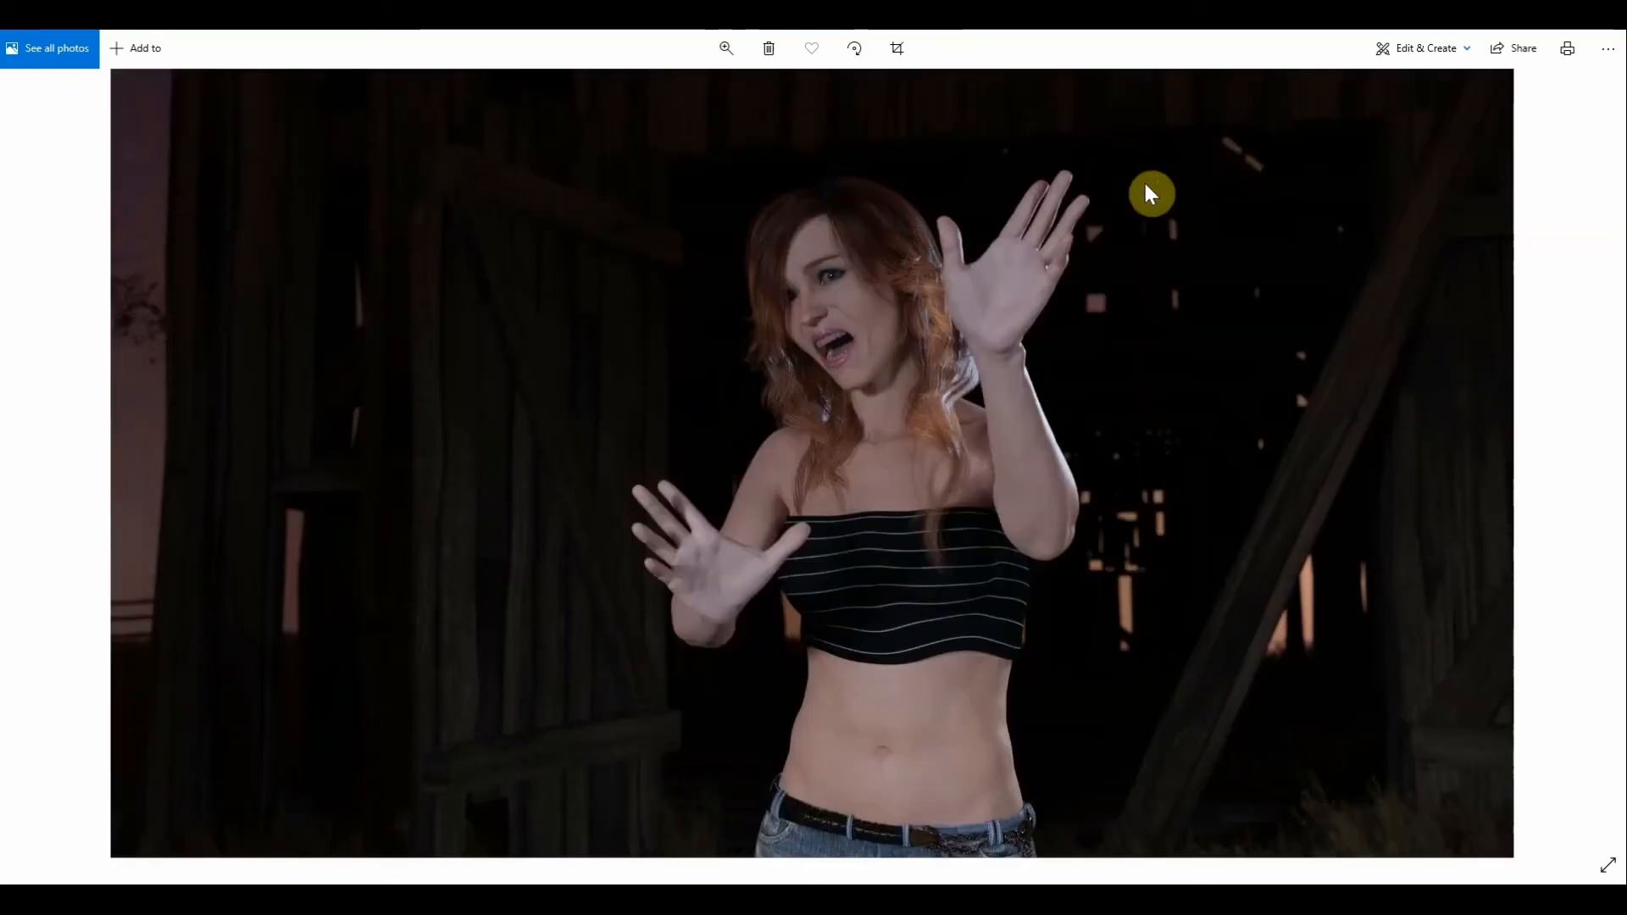
key("Left")
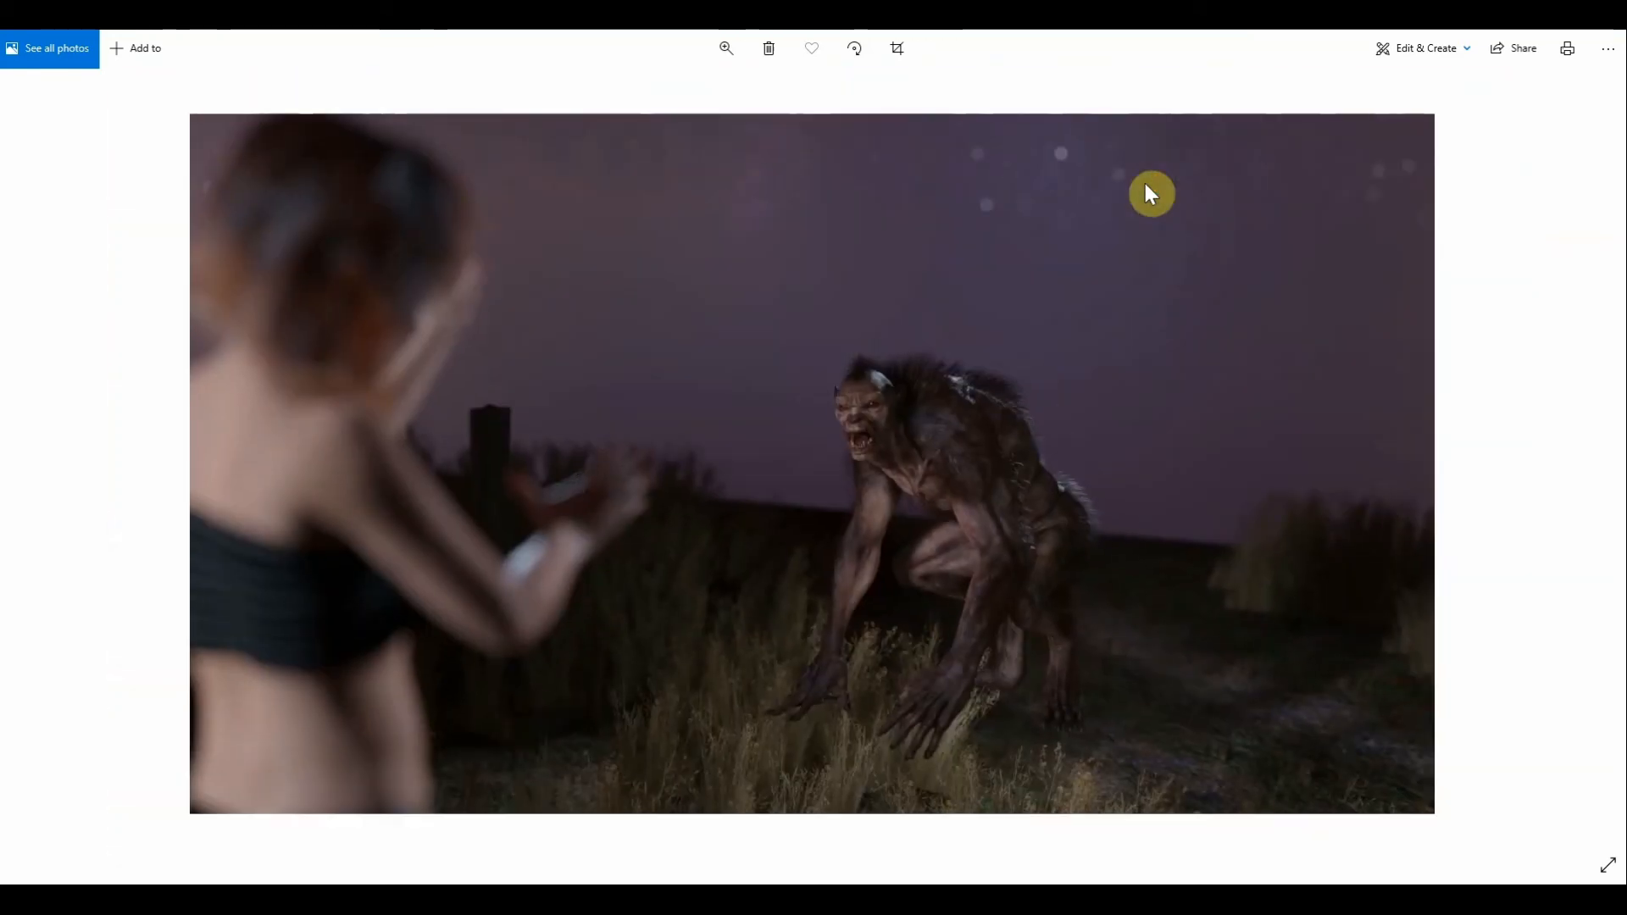